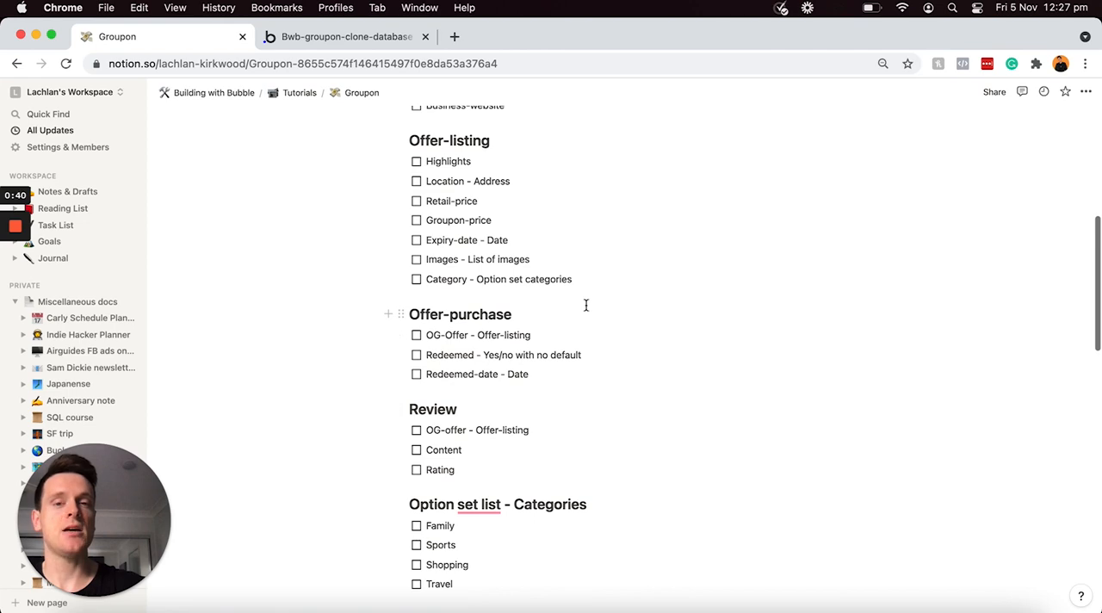
{"action": "scroll", "coordinate": [586, 305], "scroll_direction": "down", "scroll_amount": 3}
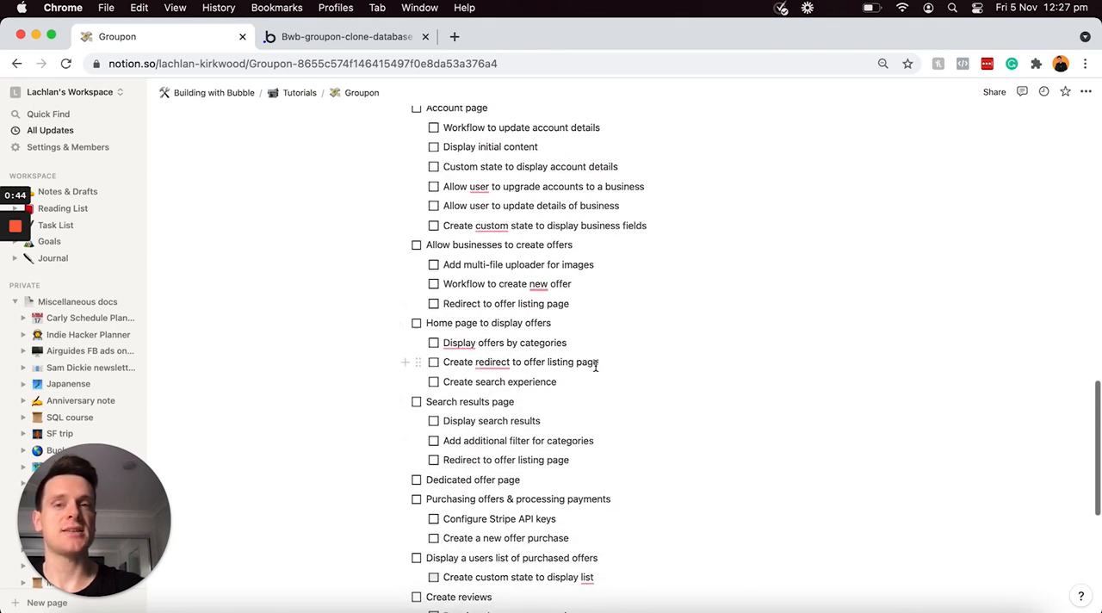
Step: Look over the Groupon page's database outline and its feature checklist
{"action": "scroll", "coordinate": [595, 365], "scroll_direction": "up", "scroll_amount": 4}
{"action": "scroll", "coordinate": [595, 365], "scroll_direction": "up", "scroll_amount": 10}
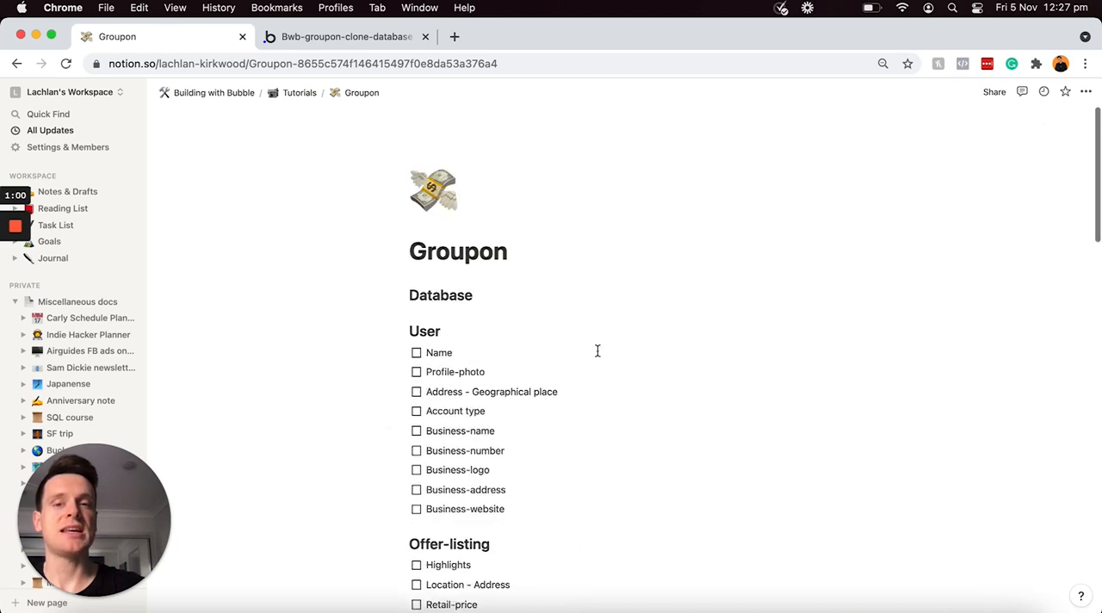
{"action": "left_click", "coordinate": [416, 353]}
{"action": "left_click", "coordinate": [416, 372]}
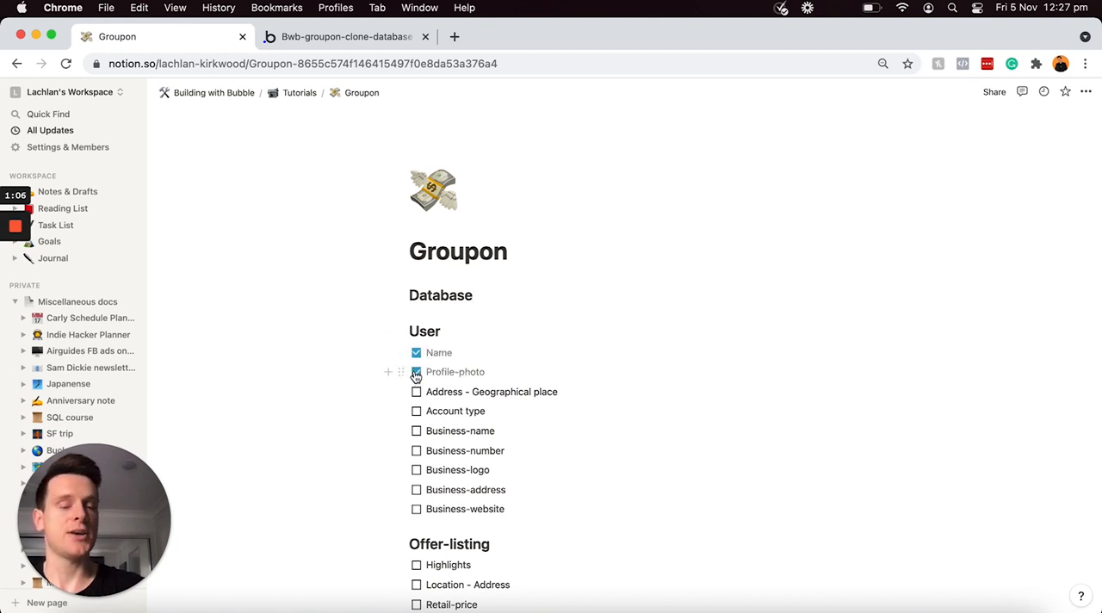
{"action": "left_click", "coordinate": [415, 373]}
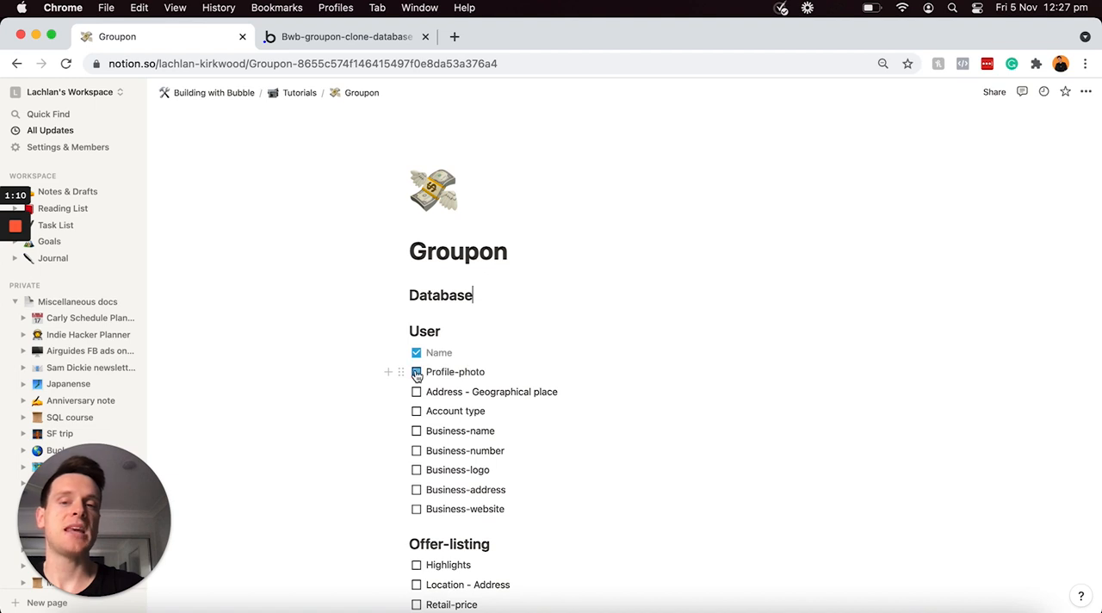
{"action": "left_click", "coordinate": [416, 354]}
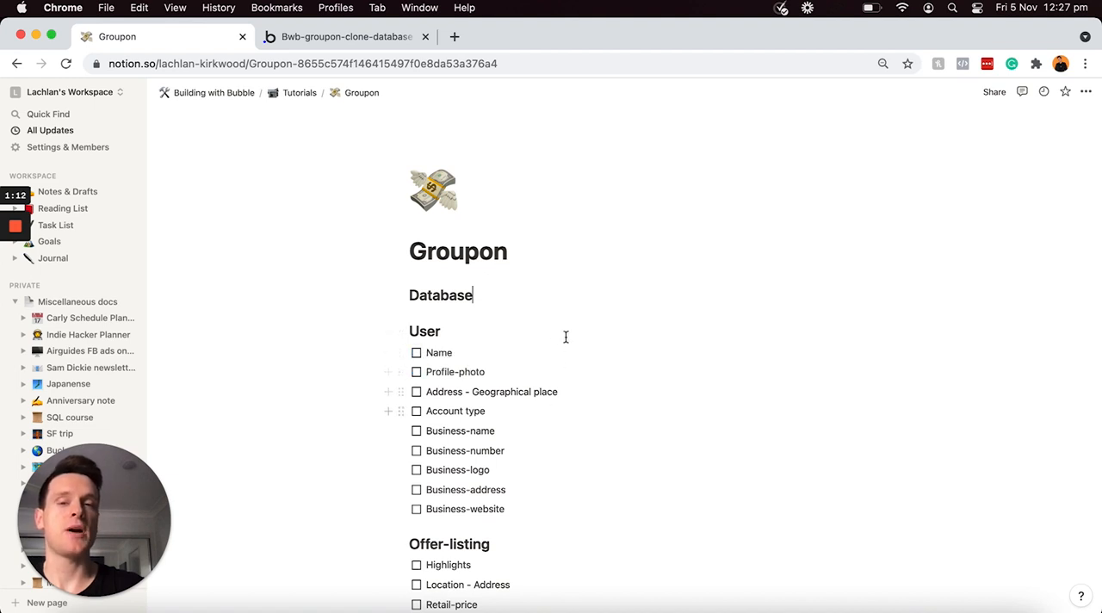
{"action": "left_click", "coordinate": [522, 310]}
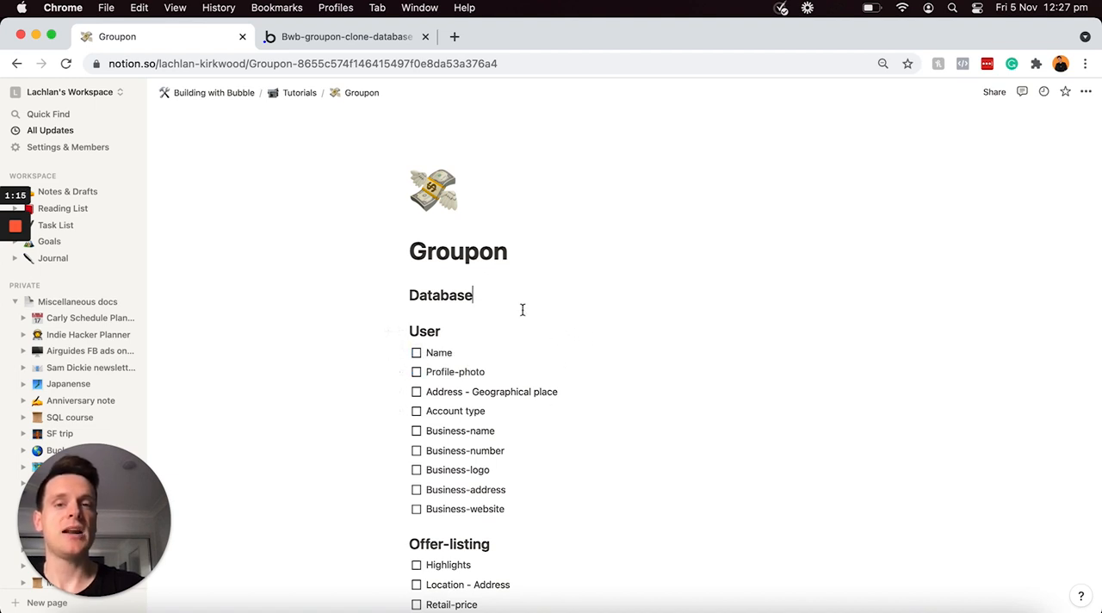
Step: Examine the planned User fields in the database outline, including the account type and the business fields
{"action": "scroll", "coordinate": [498, 301], "scroll_direction": "down", "scroll_amount": 3}
{"action": "scroll", "coordinate": [497, 301], "scroll_direction": "down", "scroll_amount": 2}
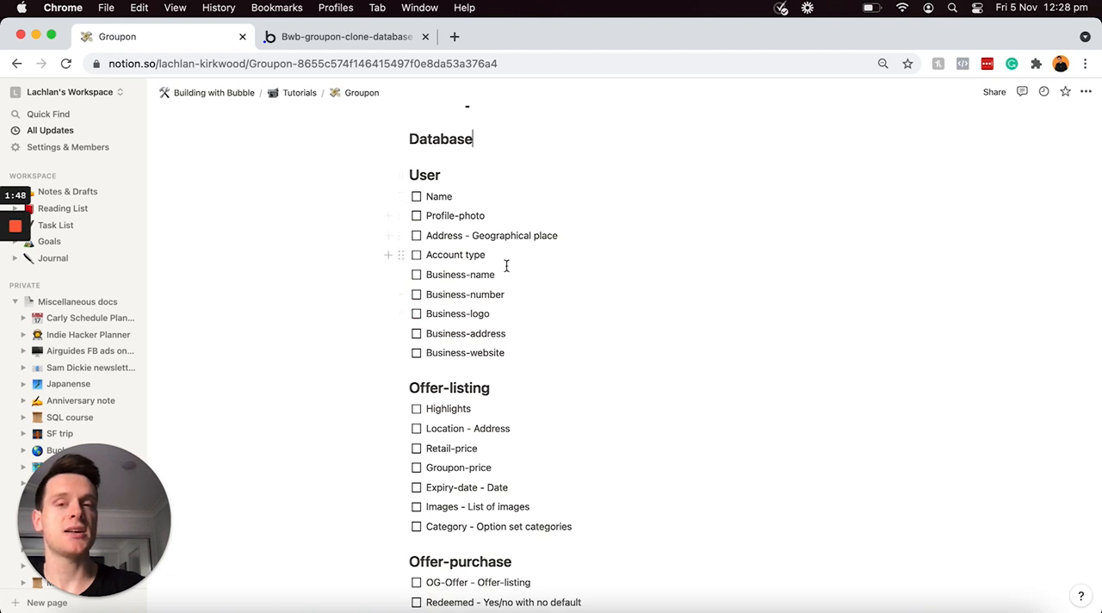
{"action": "left_click_drag", "start_coordinate": [513, 354], "coordinate": [417, 276]}
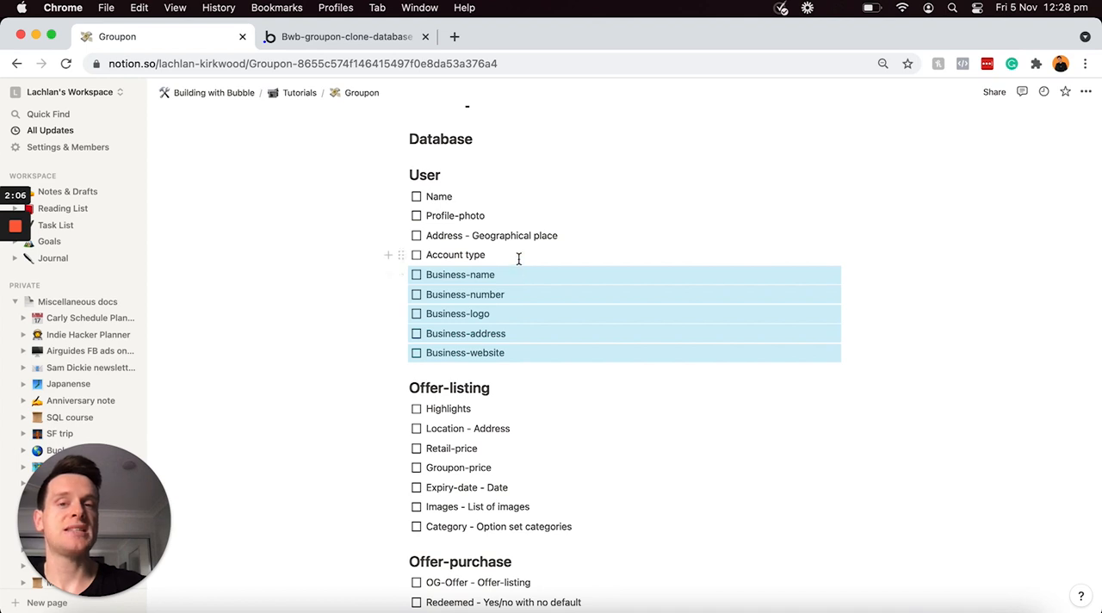
{"action": "triple_click", "coordinate": [519, 257]}
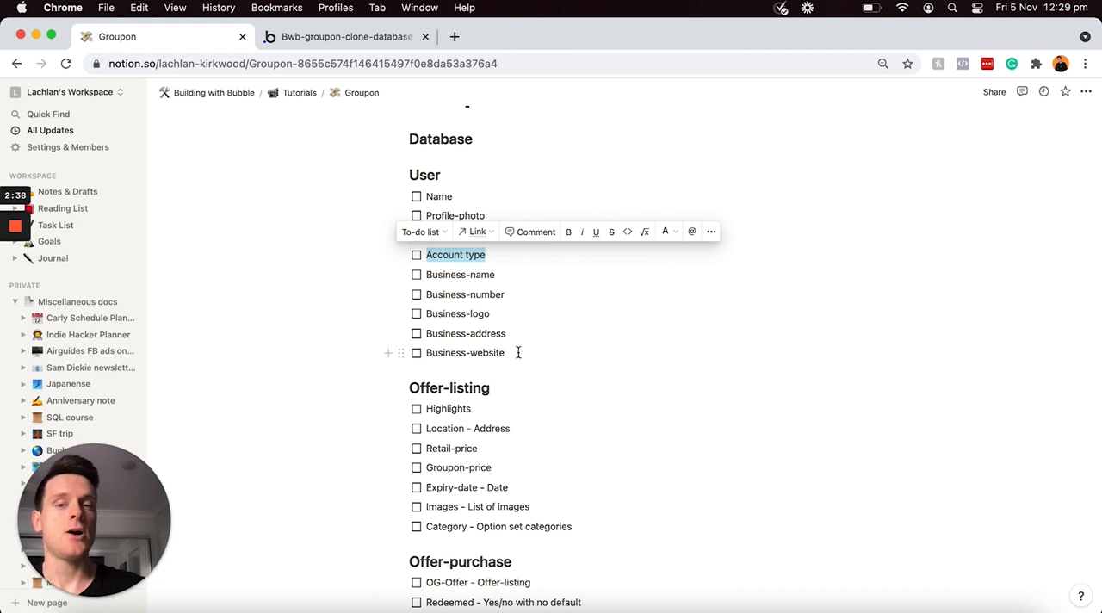
{"action": "left_click", "coordinate": [517, 349]}
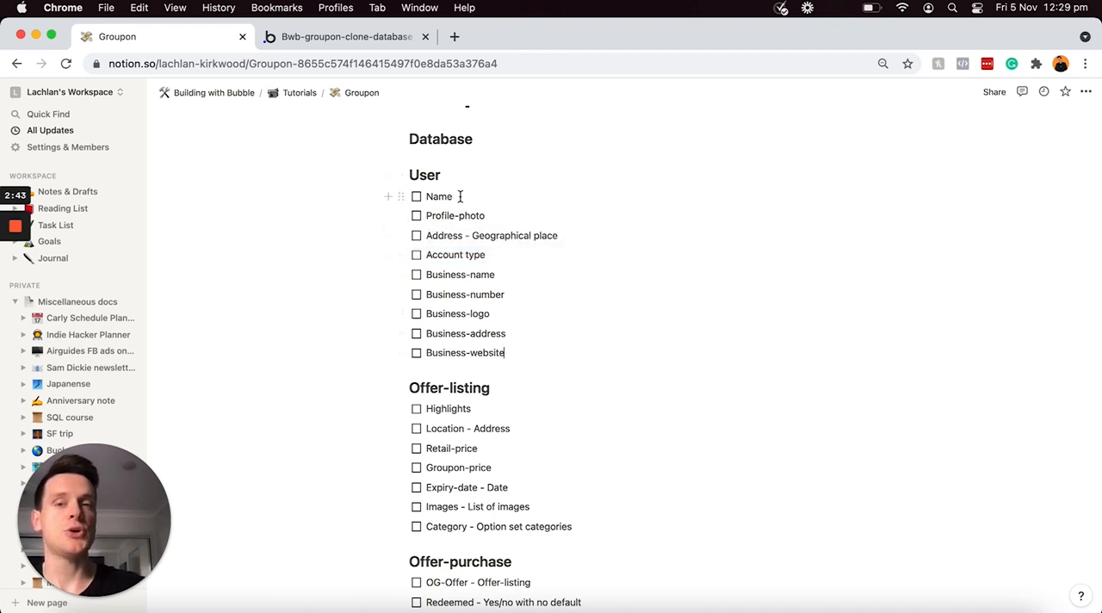
Step: Examine the Offer-listing, Offer-purchase and Review data types and the Categories option set in the database outline
{"action": "scroll", "coordinate": [491, 292], "scroll_direction": "down", "scroll_amount": 1}
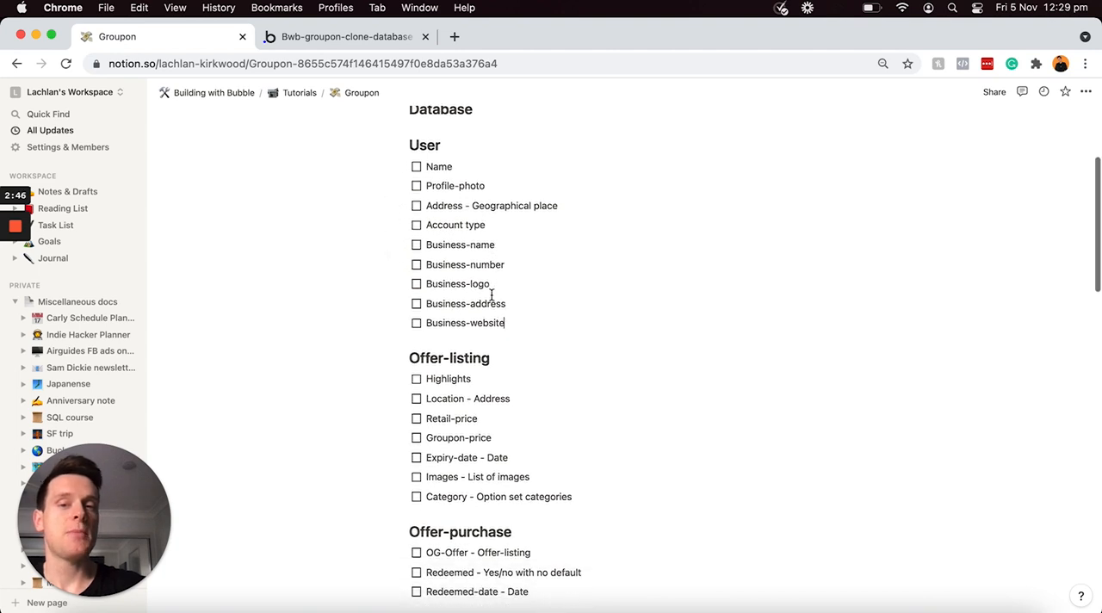
{"action": "left_click", "coordinate": [516, 360]}
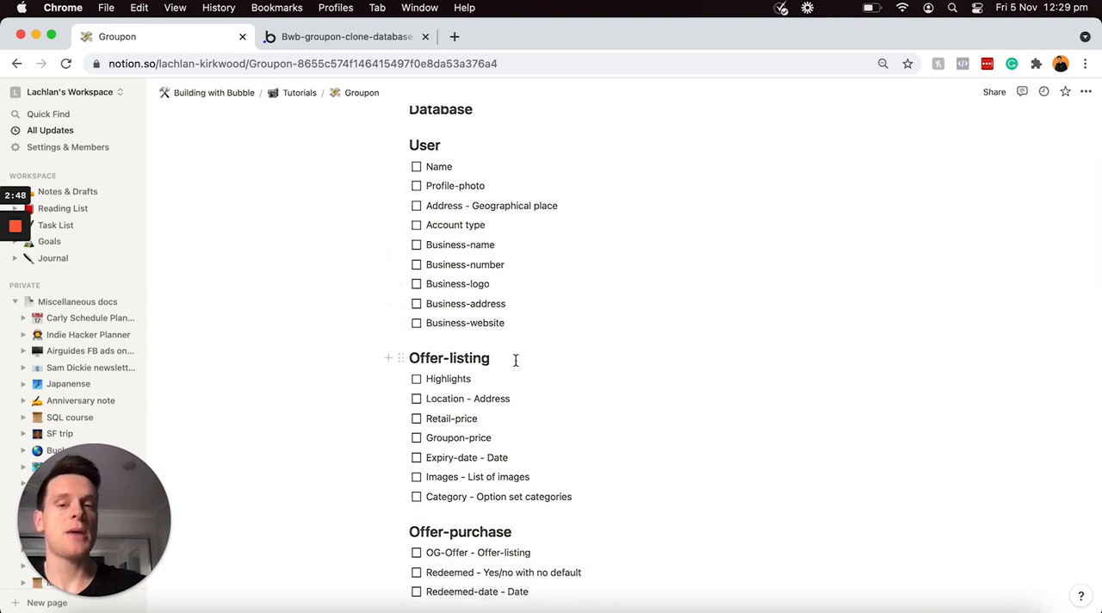
{"action": "triple_click", "coordinate": [516, 360]}
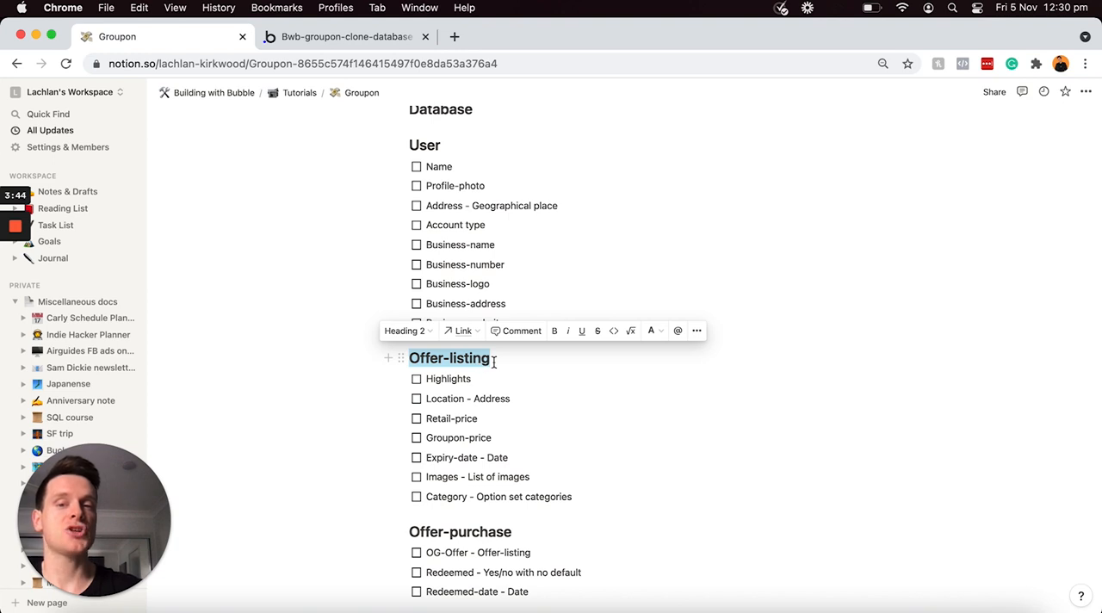
{"action": "triple_click", "coordinate": [522, 532]}
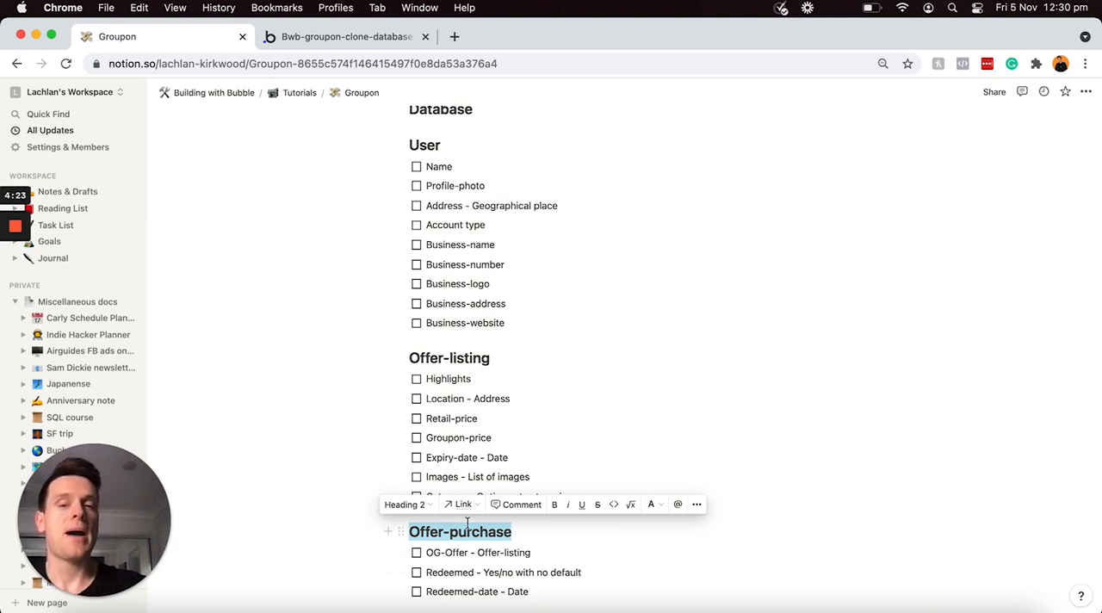
{"action": "left_click", "coordinate": [543, 555]}
{"action": "triple_click", "coordinate": [543, 556]}
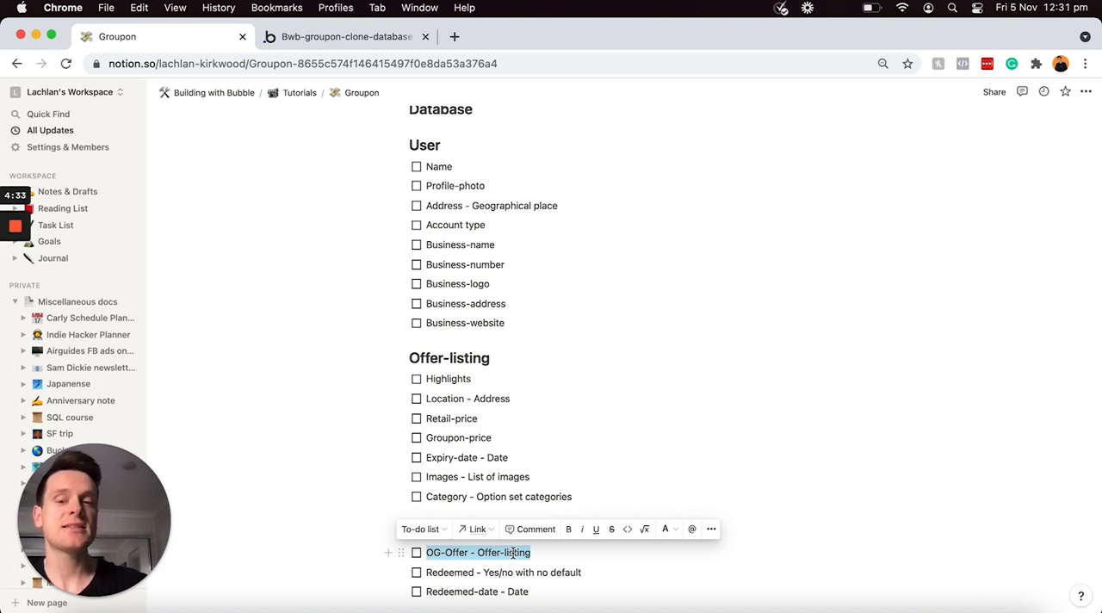
{"action": "left_click", "coordinate": [543, 555]}
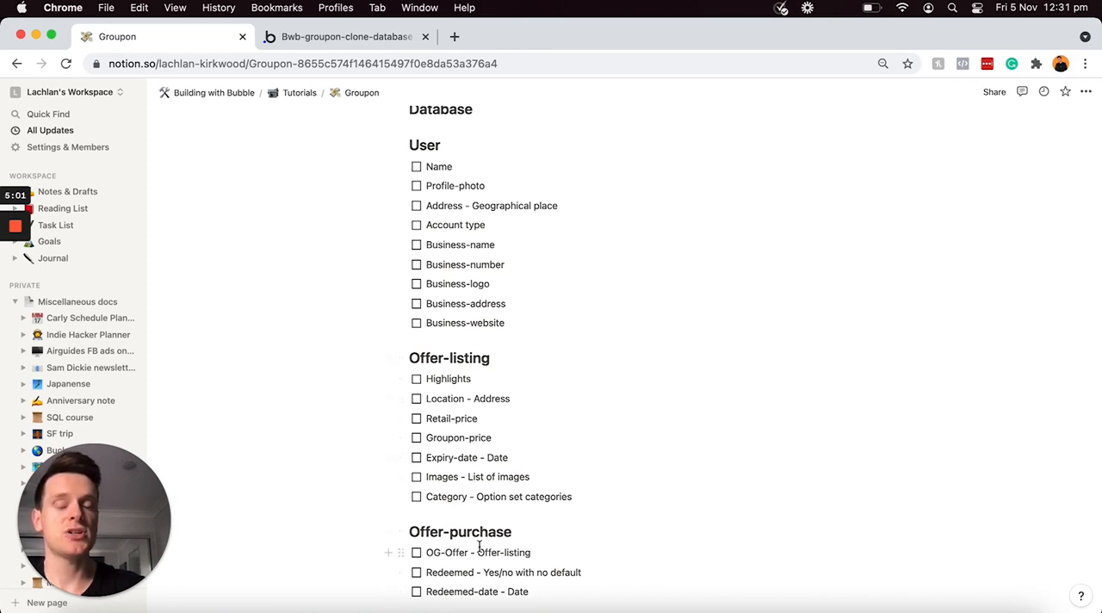
{"action": "scroll", "coordinate": [479, 546], "scroll_direction": "down", "scroll_amount": 3}
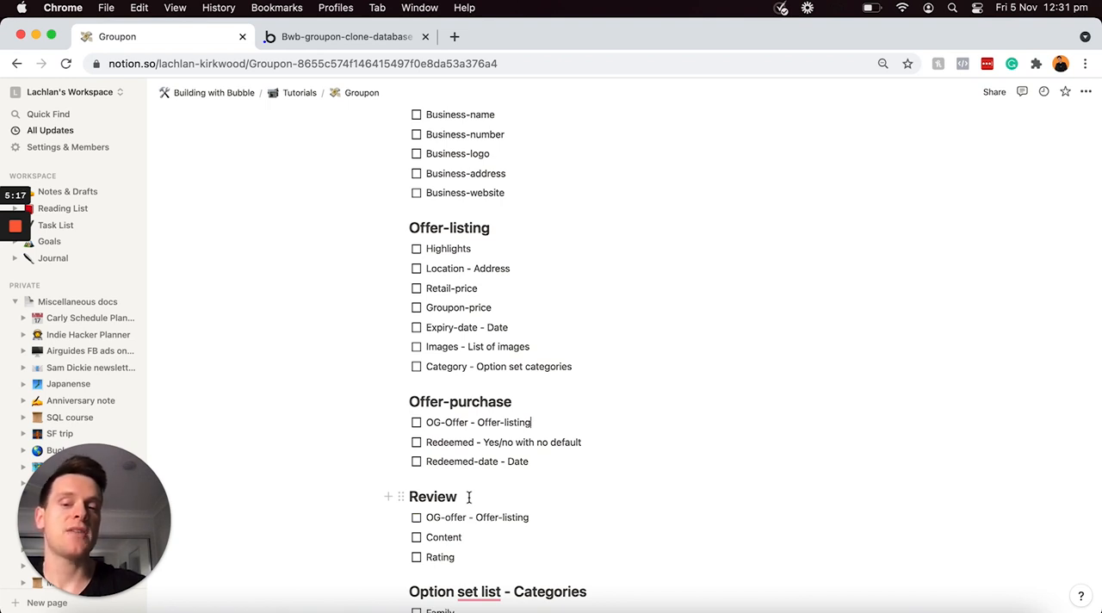
{"action": "scroll", "coordinate": [465, 499], "scroll_direction": "down", "scroll_amount": 1}
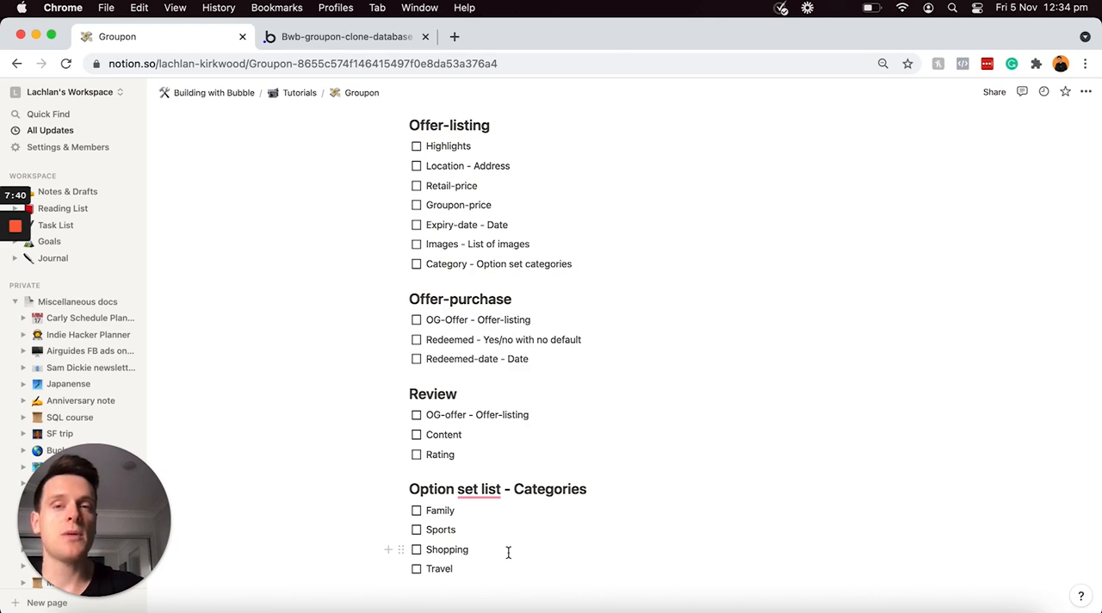
Step: Switch to the Bubble editor, delete the "User's own data" privacy rule from the User type, and return to the data types
{"action": "left_click", "coordinate": [362, 37]}
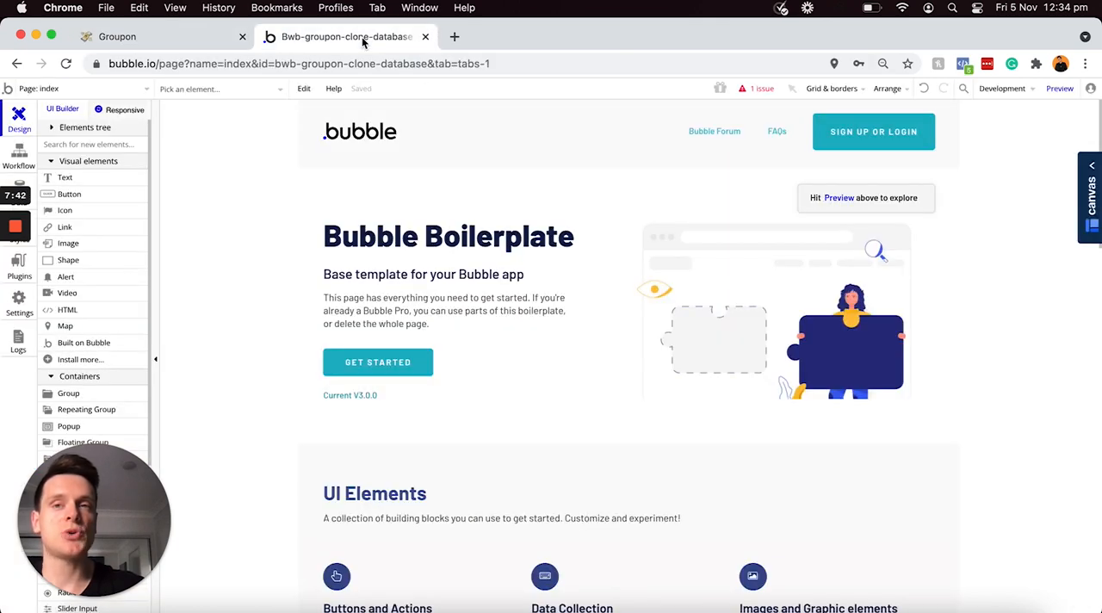
{"action": "left_click", "coordinate": [30, 182]}
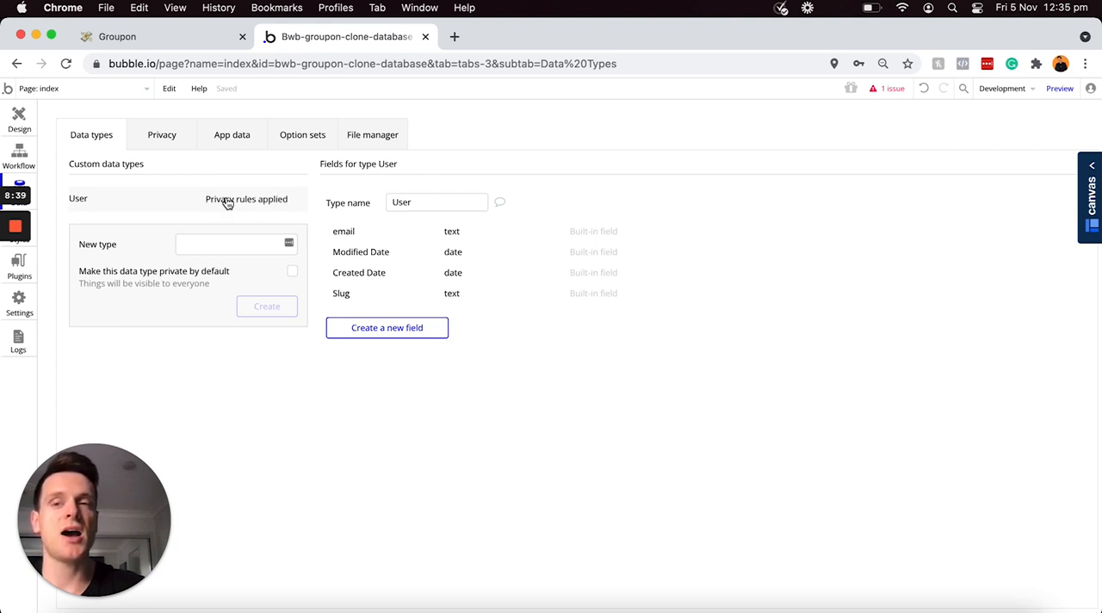
{"action": "left_click", "coordinate": [243, 200]}
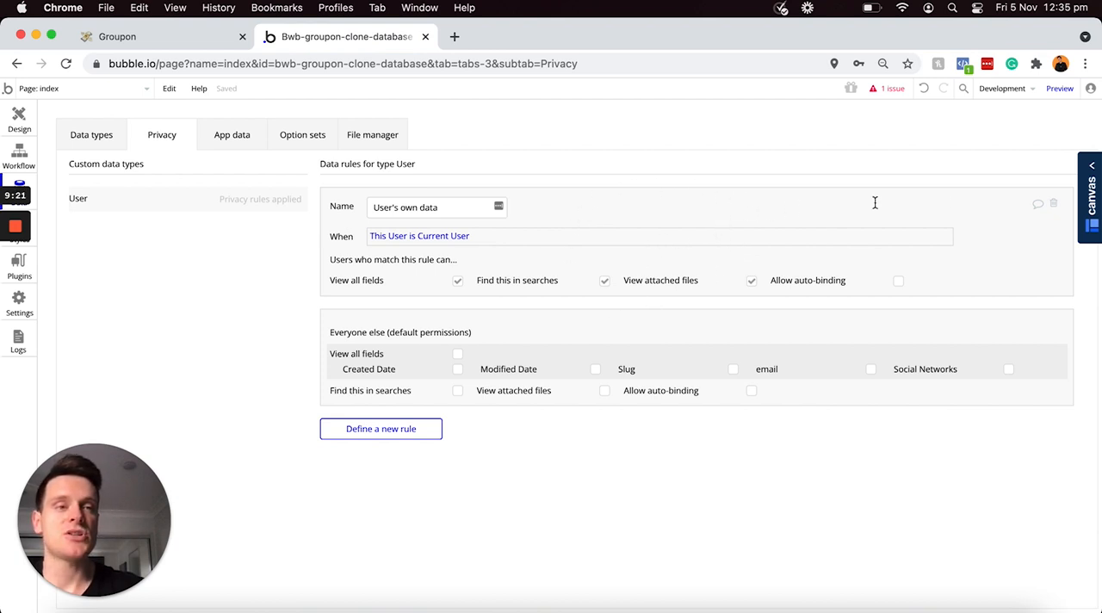
{"action": "left_click", "coordinate": [1054, 207]}
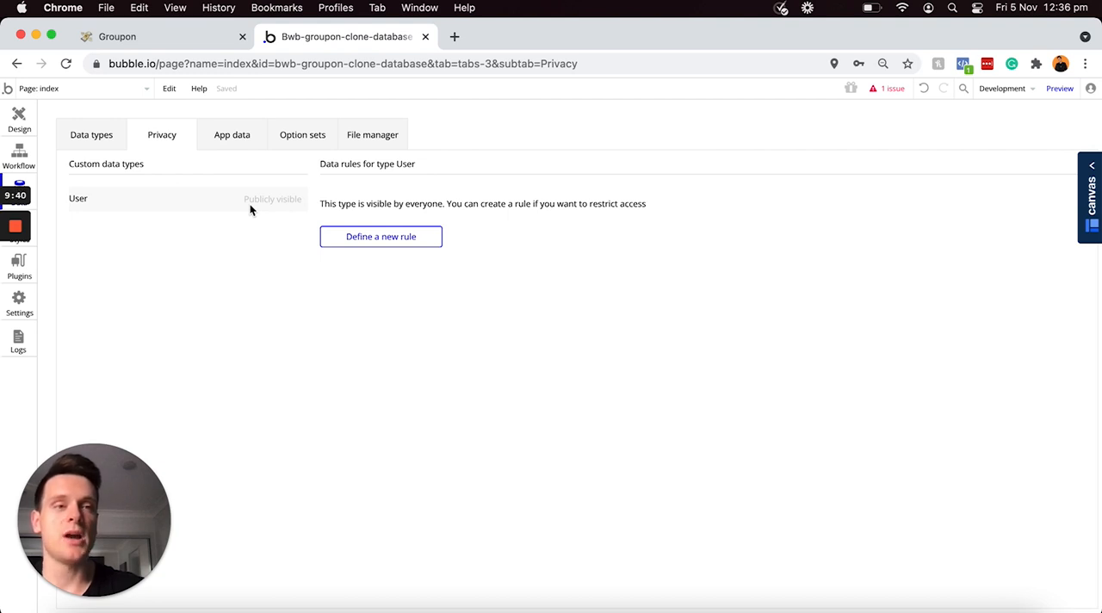
{"action": "left_click", "coordinate": [89, 141]}
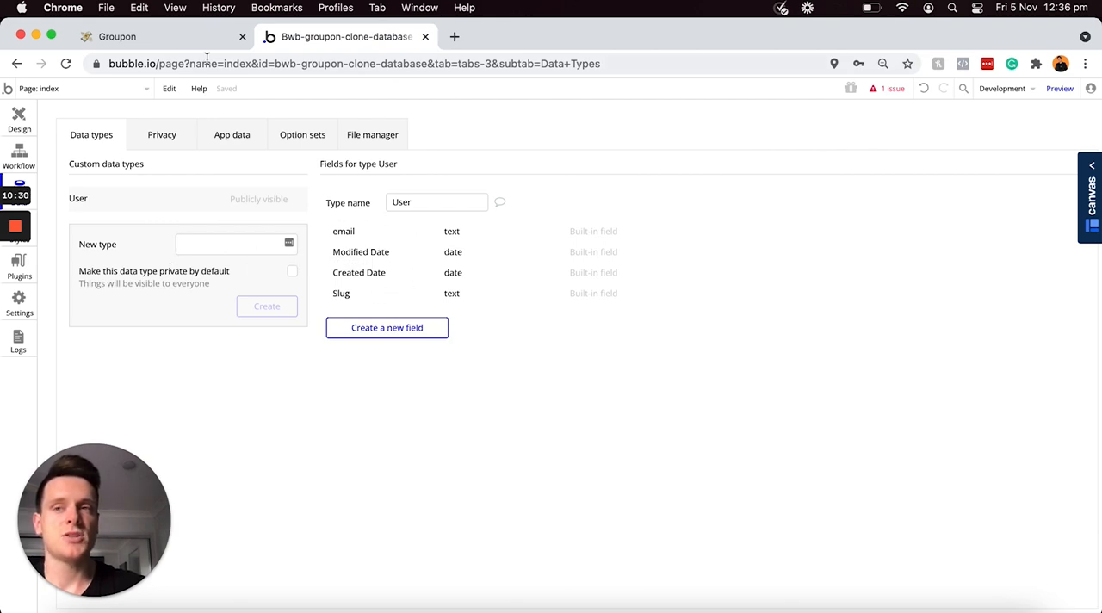
Step: Check the planned data types in Notion and create a data type called Offer-listing in Bubble
{"action": "left_click", "coordinate": [117, 36]}
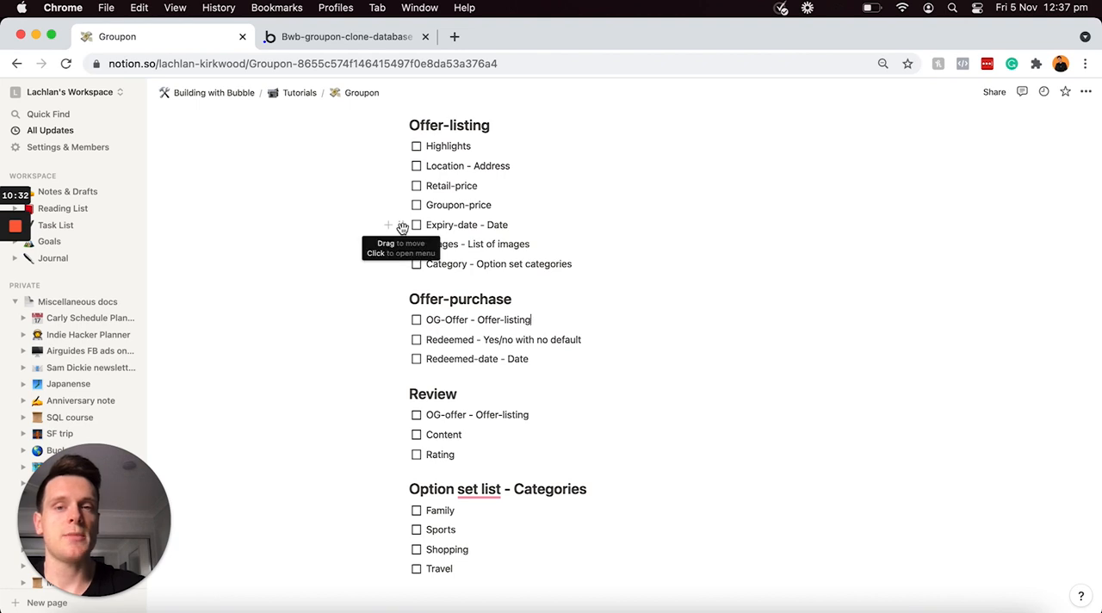
{"action": "scroll", "coordinate": [529, 227], "scroll_direction": "up", "scroll_amount": 2}
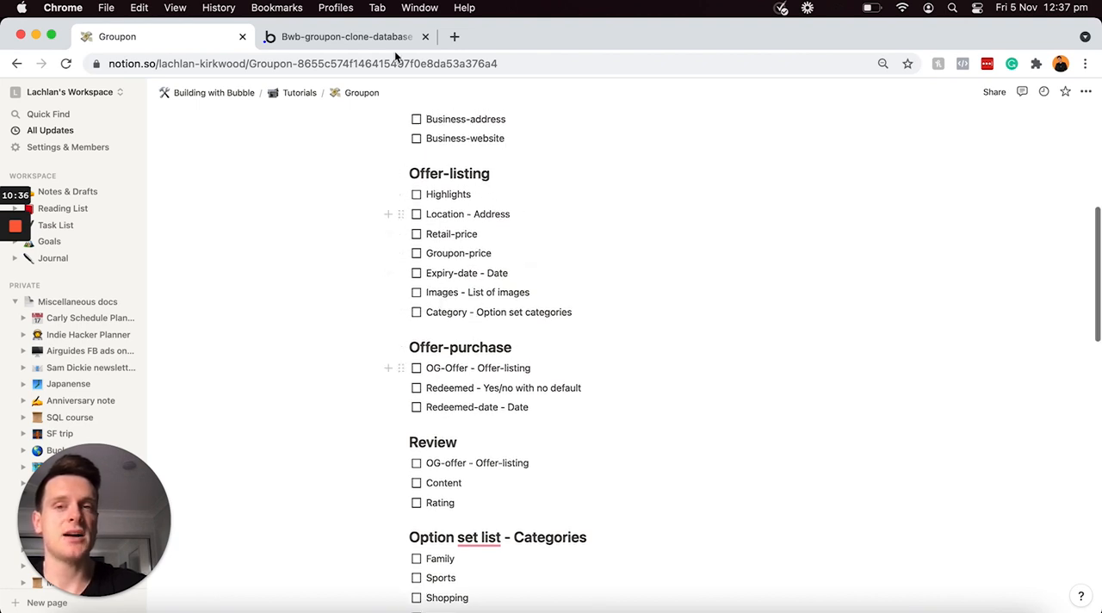
{"action": "left_click", "coordinate": [367, 41]}
{"action": "left_click", "coordinate": [191, 252]}
{"action": "type", "text": "Offer-listing"}
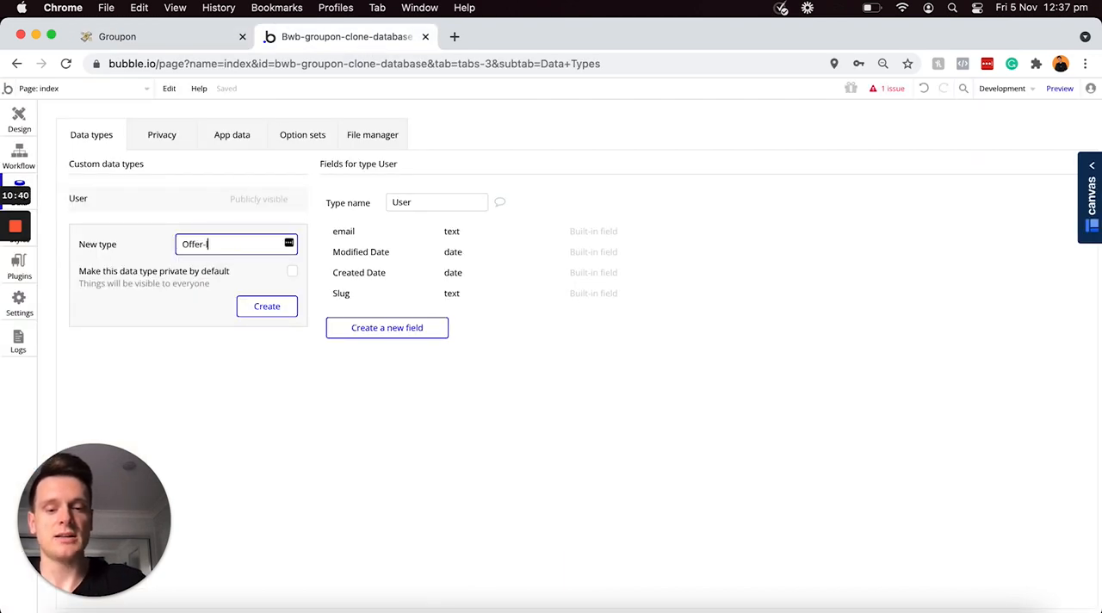
{"action": "left_click", "coordinate": [269, 307]}
Step: Create a data type called Offer-purchased
{"action": "left_click", "coordinate": [252, 274]}
{"action": "type", "text": "Offer-purchased"}
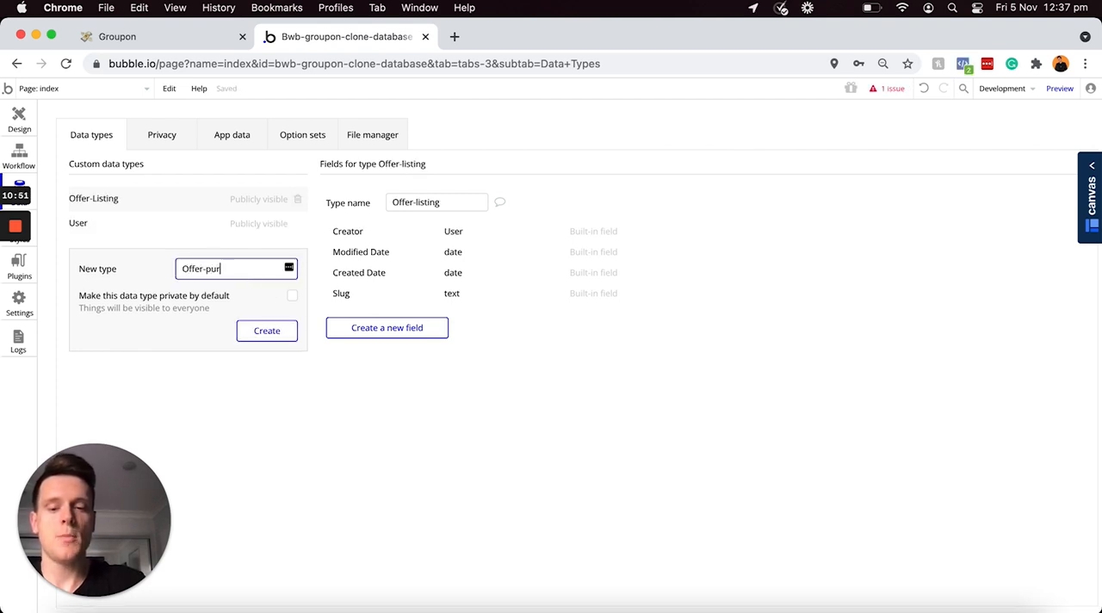
{"action": "left_click", "coordinate": [267, 331]}
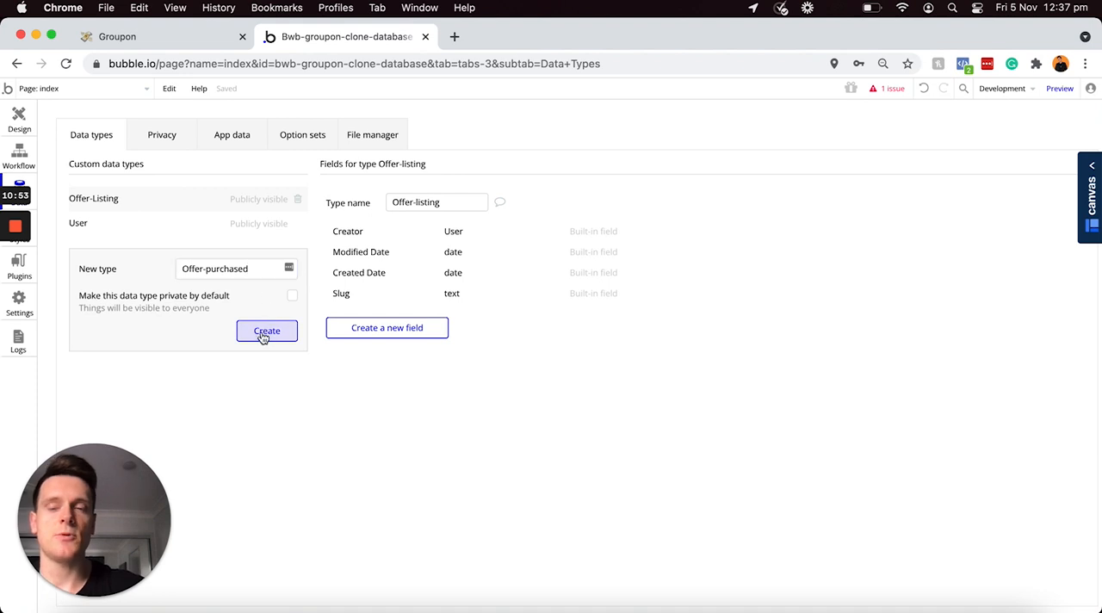
Step: Create a data type called Review
{"action": "left_click", "coordinate": [226, 293]}
{"action": "type", "text": "R"}
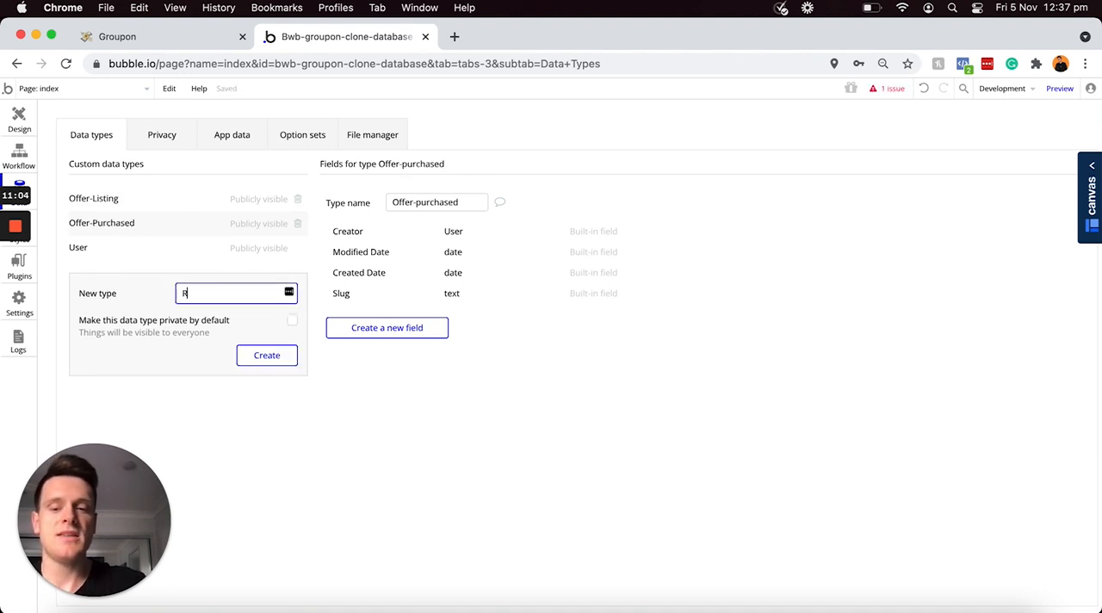
{"action": "type", "text": "eview"}
{"action": "left_click", "coordinate": [274, 353]}
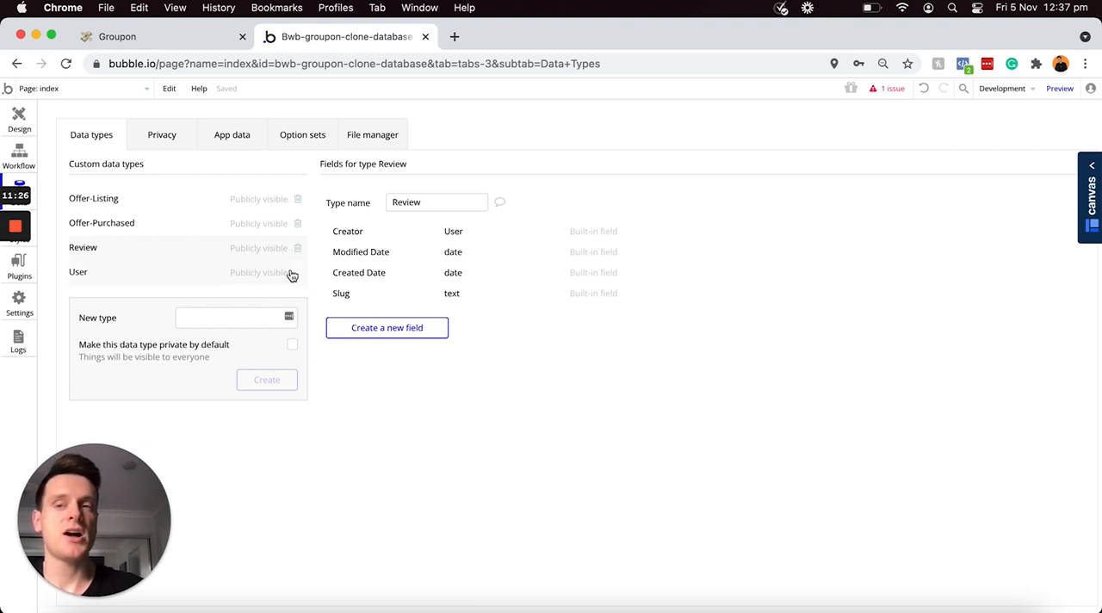
Step: Open the User data type, then check and highlight its planned fields in the Notion outline
{"action": "left_click", "coordinate": [194, 277]}
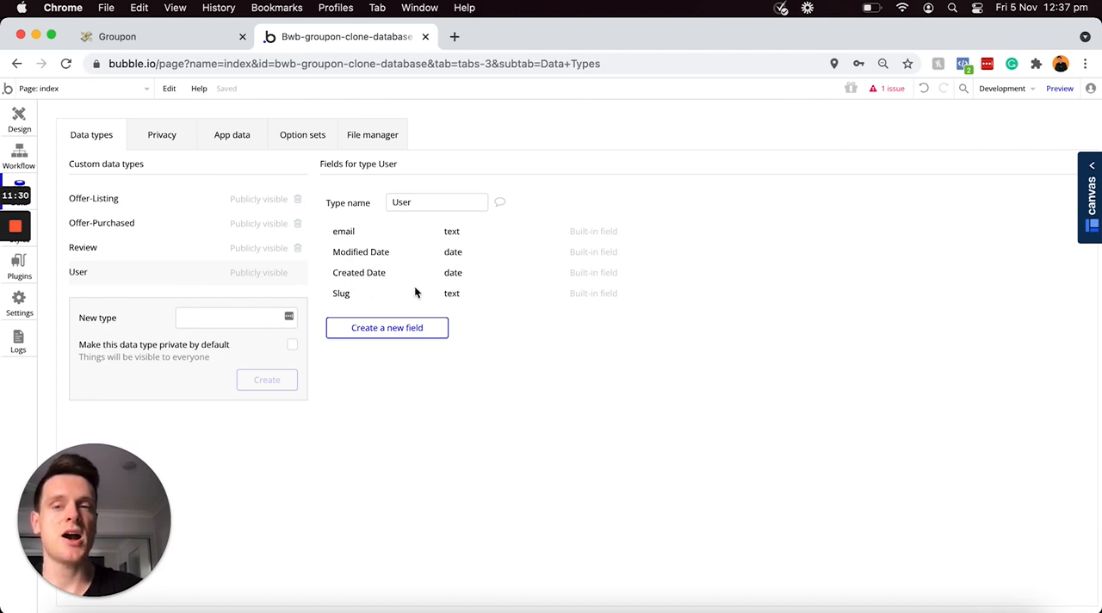
{"action": "key", "text": "ctrl+shift+Tab"}
{"action": "scroll", "coordinate": [456, 272], "scroll_direction": "up", "scroll_amount": 5}
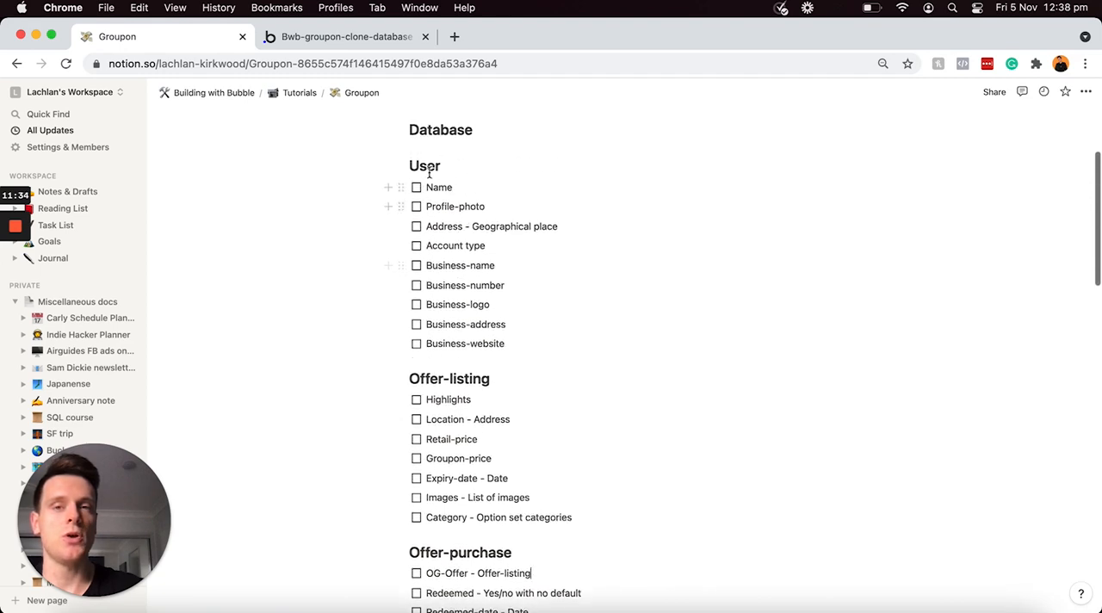
{"action": "left_click_drag", "start_coordinate": [520, 342], "coordinate": [448, 189]}
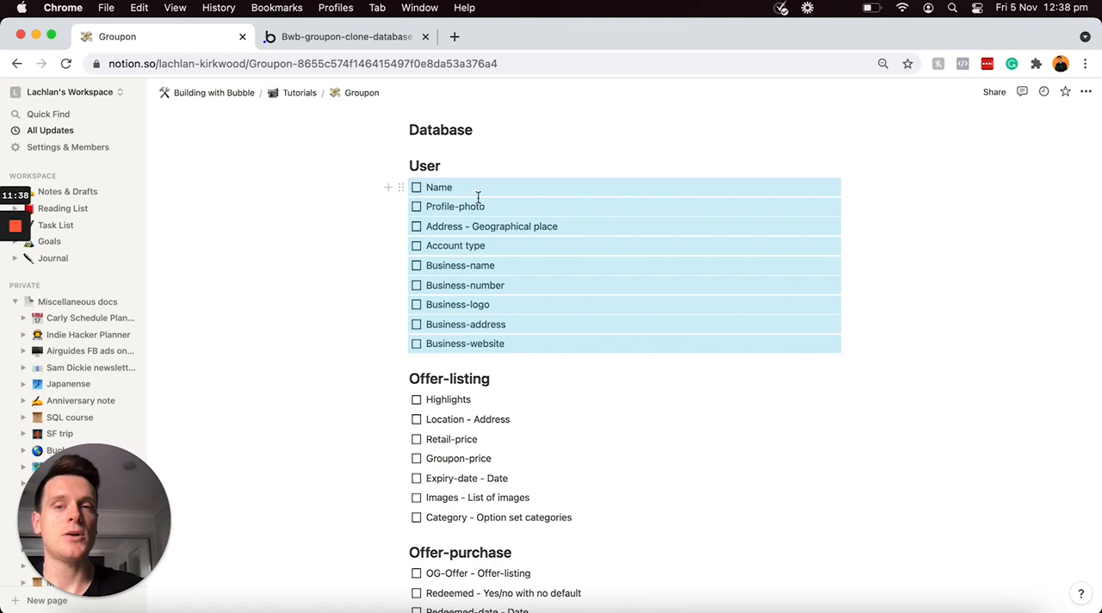
Step: Return to the Bubble editor and create a text field called Name on the User type
{"action": "left_click", "coordinate": [352, 37]}
{"action": "left_click", "coordinate": [385, 334]}
{"action": "type", "text": "Name"}
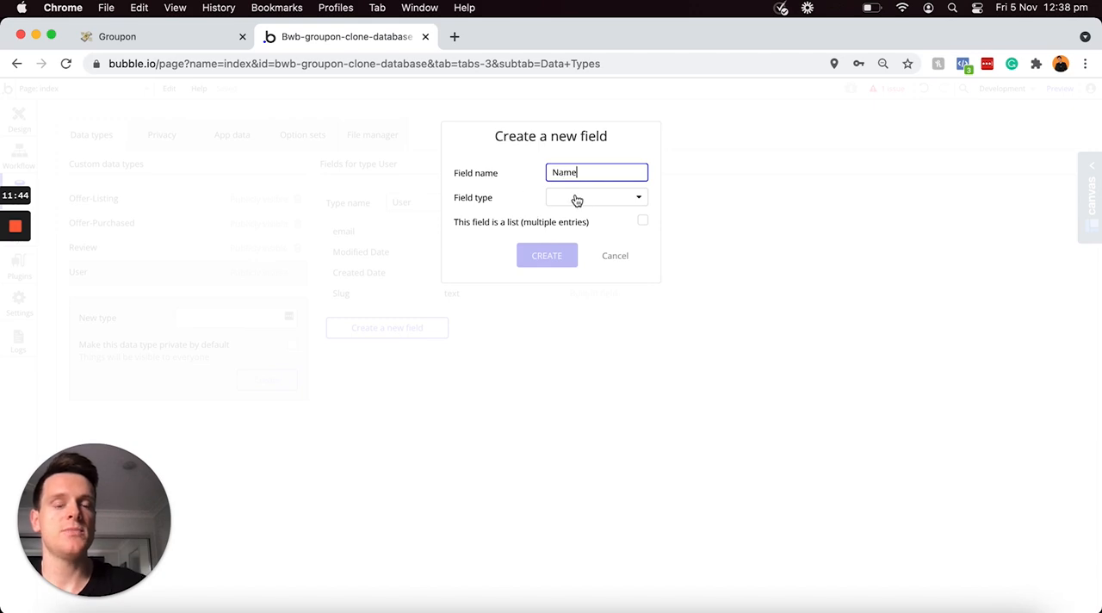
{"action": "left_click", "coordinate": [575, 200]}
{"action": "left_click", "coordinate": [568, 219]}
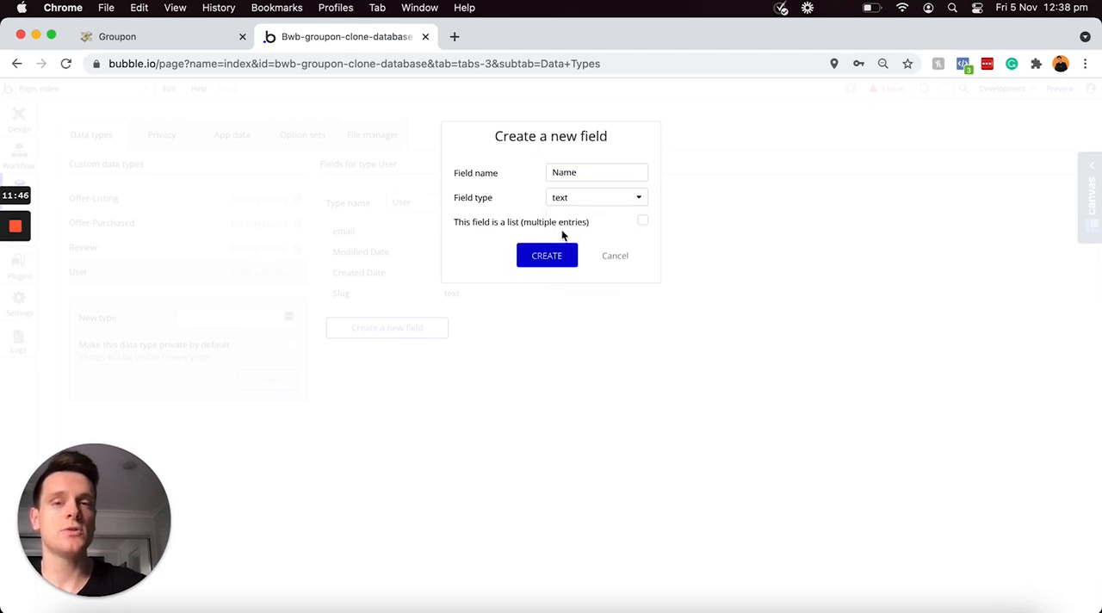
{"action": "left_click", "coordinate": [546, 256]}
Step: Create a field called Profile-photo with the image type on the User data type
{"action": "left_click", "coordinate": [410, 353]}
{"action": "type", "text": "Profile-photo"}
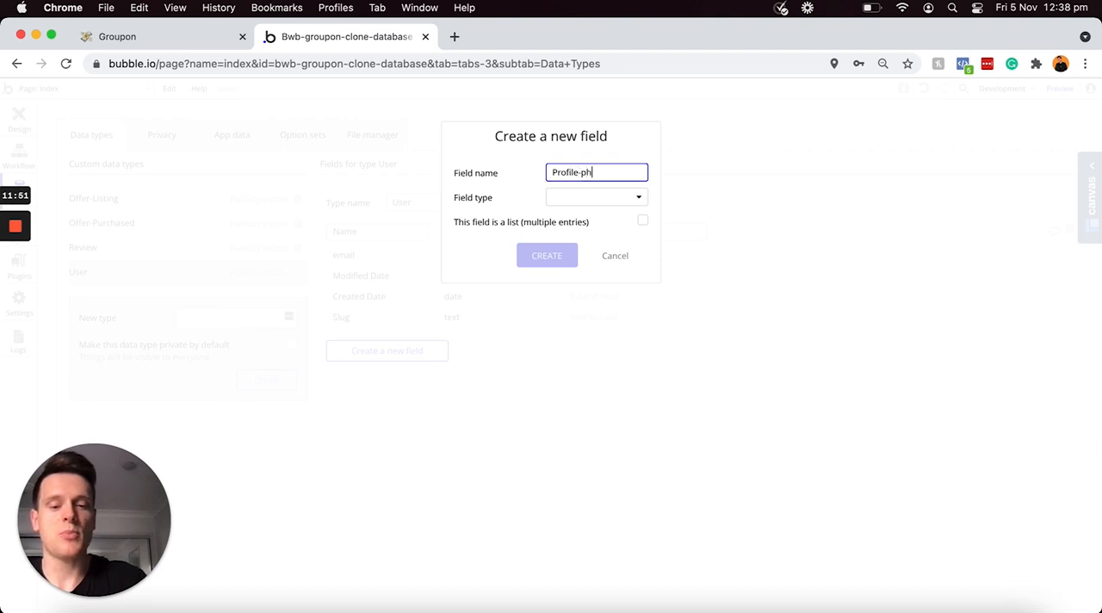
{"action": "left_click", "coordinate": [579, 204]}
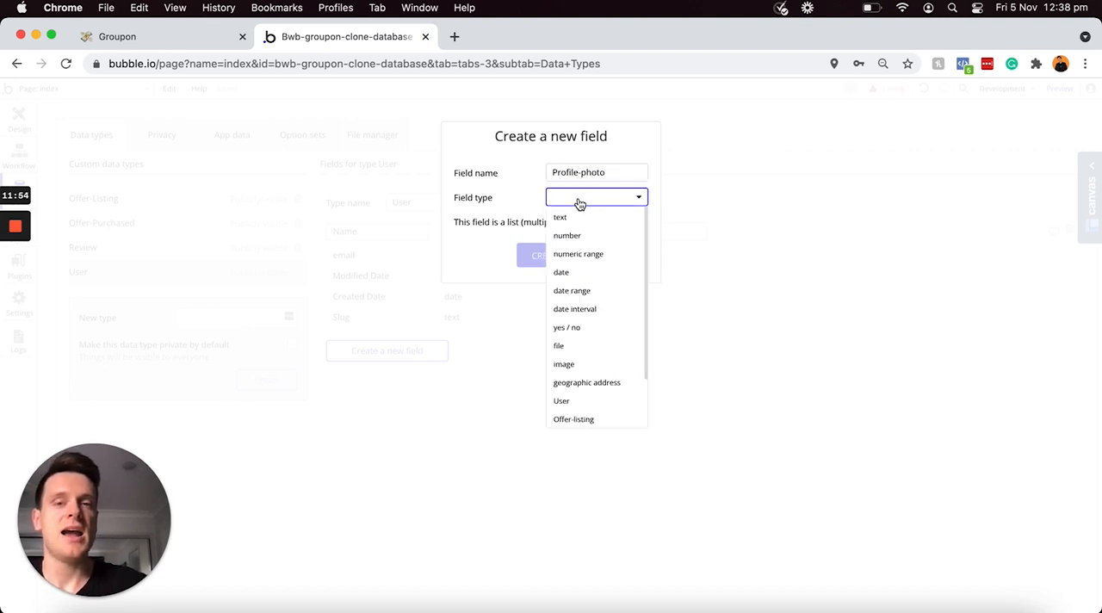
{"action": "left_click", "coordinate": [563, 366]}
{"action": "left_click", "coordinate": [548, 256]}
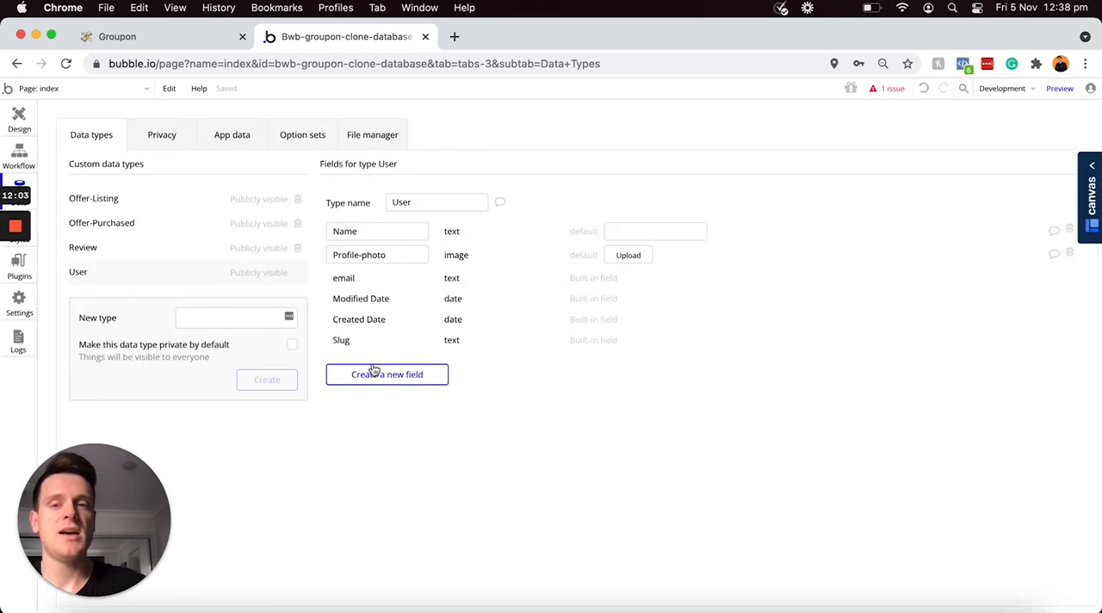
Step: Create a field called Address with the geographic address type on the User data type
{"action": "left_click", "coordinate": [370, 372]}
{"action": "type", "text": "Address"}
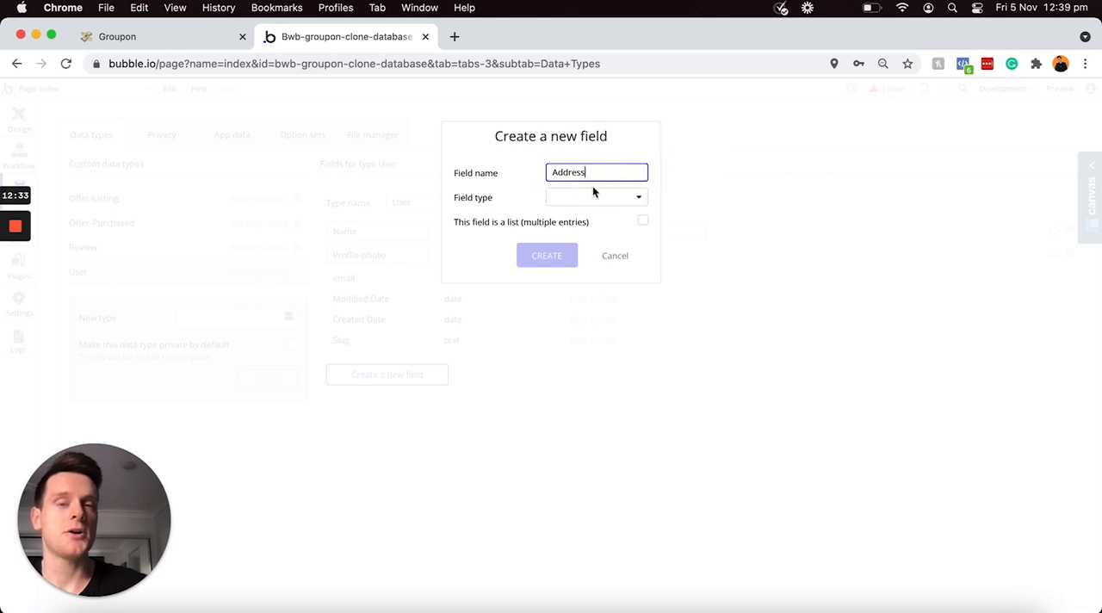
{"action": "left_click", "coordinate": [570, 202]}
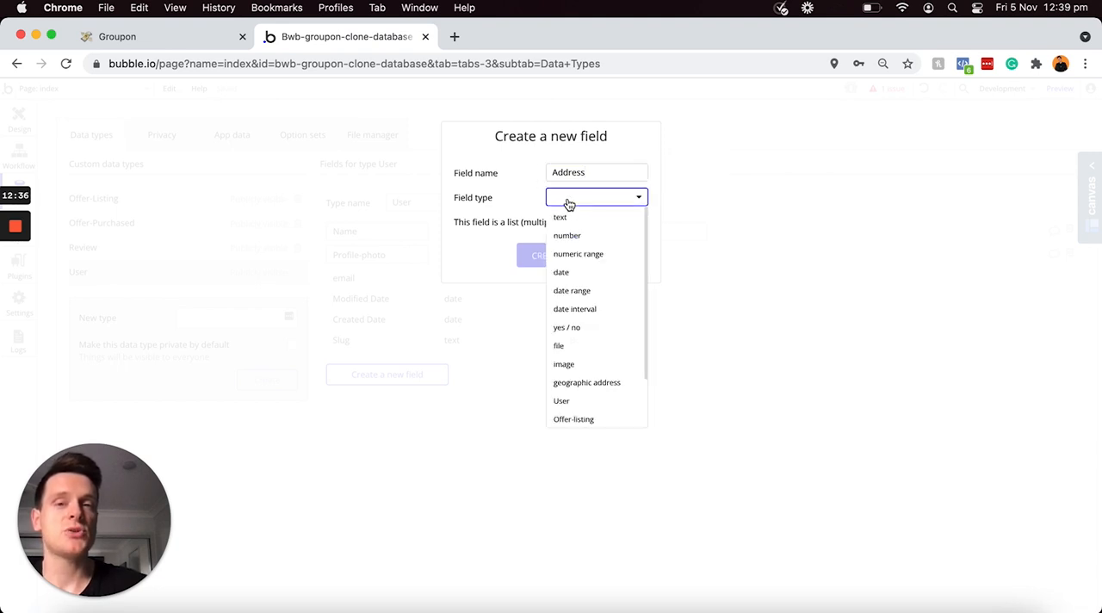
{"action": "left_click", "coordinate": [579, 384]}
{"action": "left_click", "coordinate": [537, 257]}
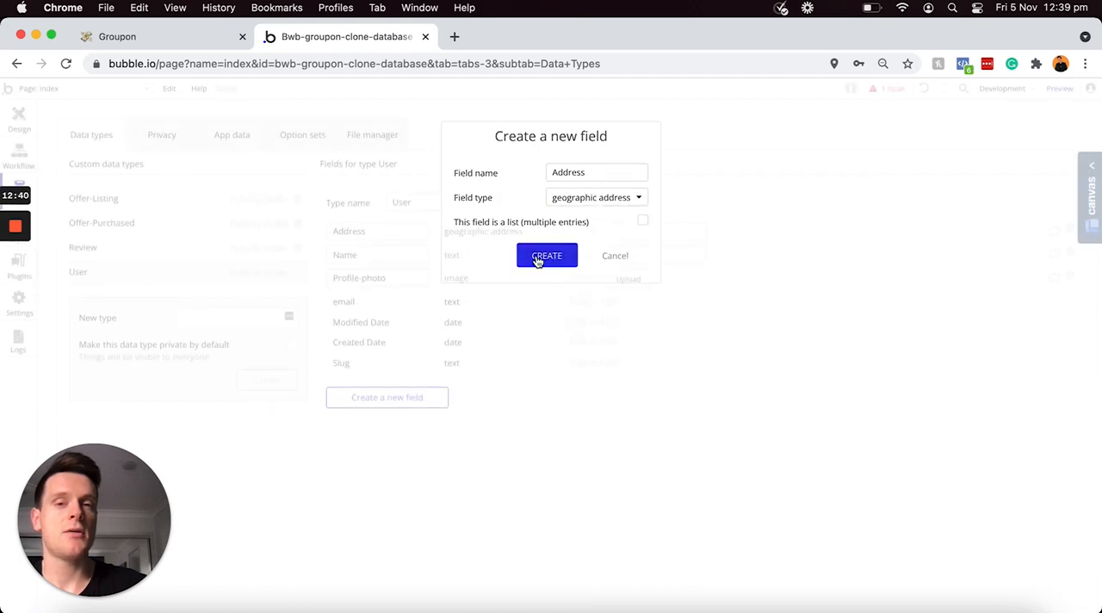
Step: Create a text field called Account-type on the User data type
{"action": "left_click", "coordinate": [397, 397]}
{"action": "type", "text": "Acco"}
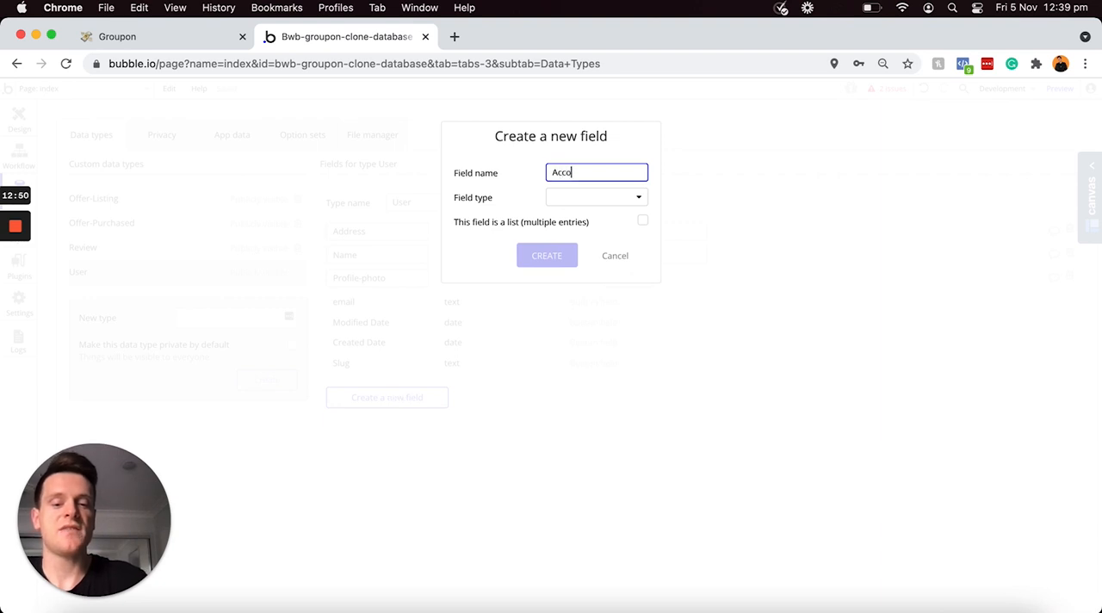
{"action": "type", "text": "unt-type"}
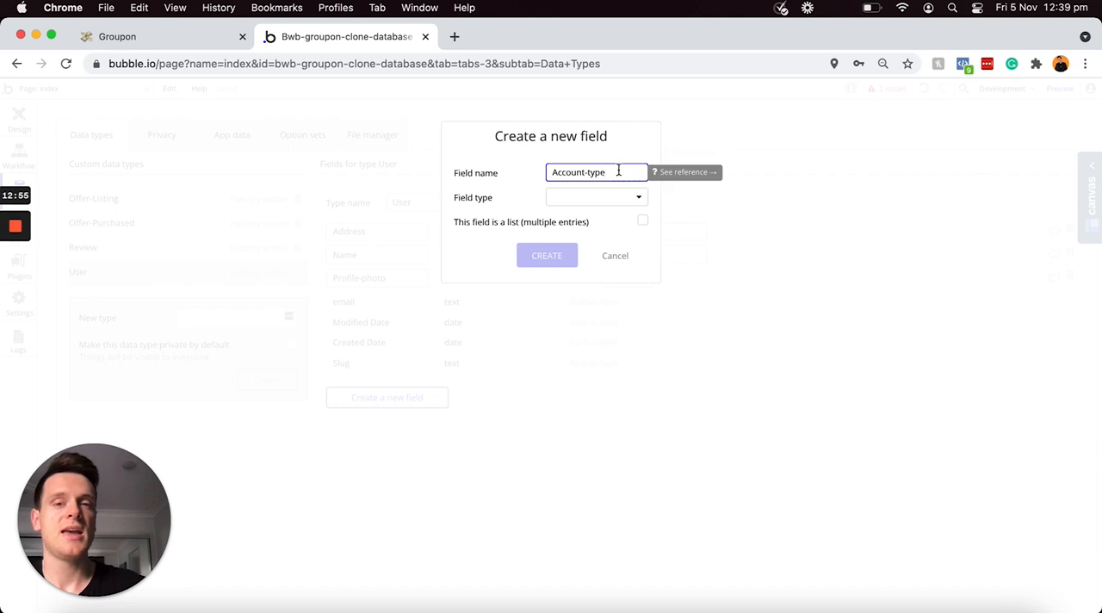
{"action": "left_click", "coordinate": [597, 200]}
{"action": "left_click", "coordinate": [583, 219]}
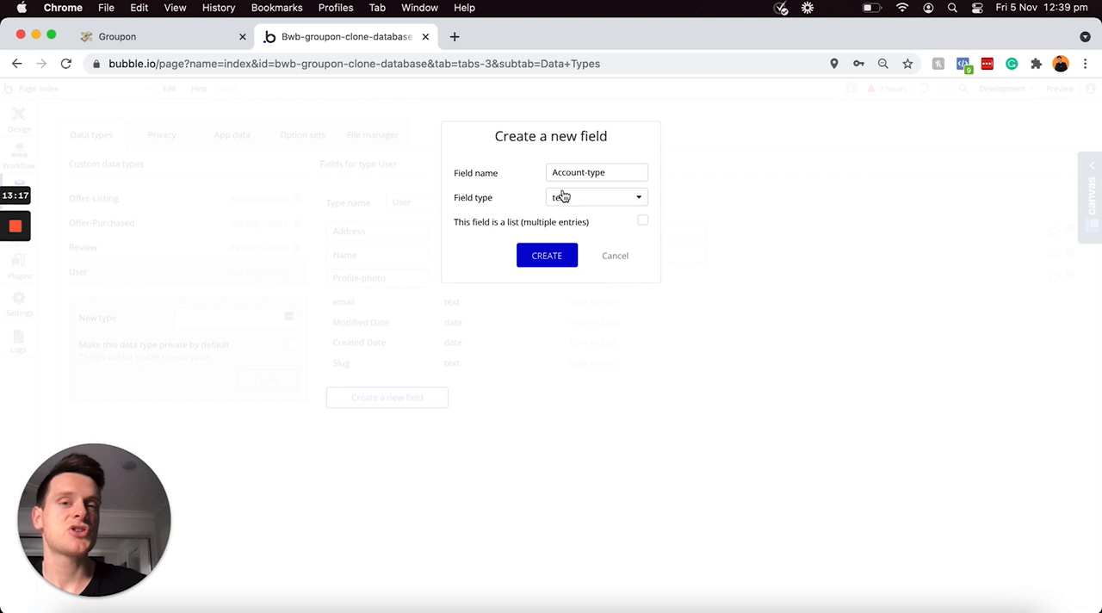
{"action": "left_click", "coordinate": [547, 259]}
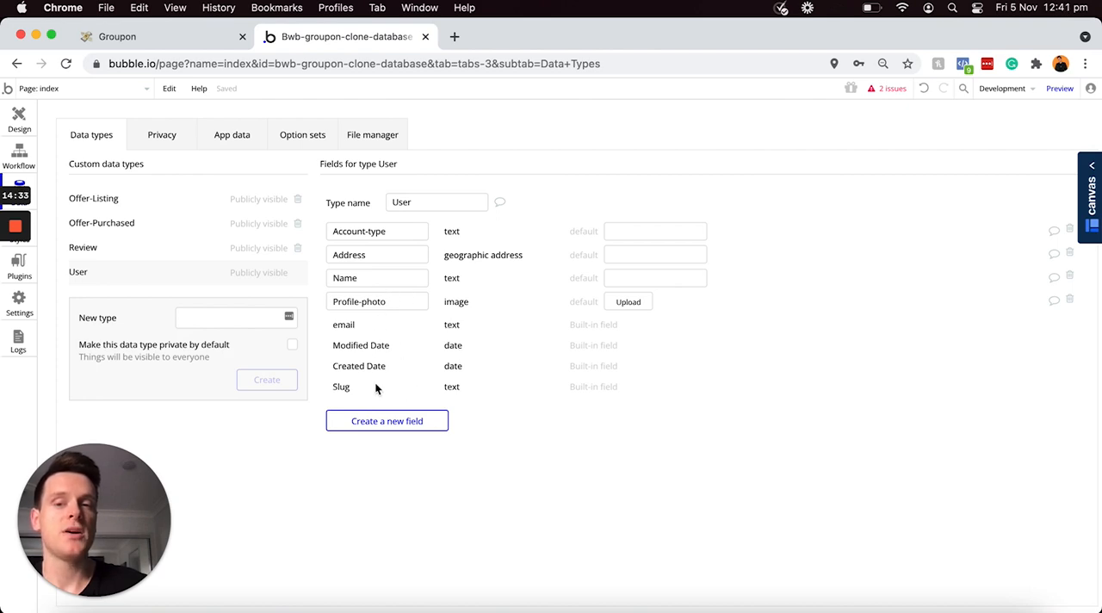
Step: Create a text field called Business-name on the User data type
{"action": "left_click", "coordinate": [369, 421]}
{"action": "type", "text": "B"}
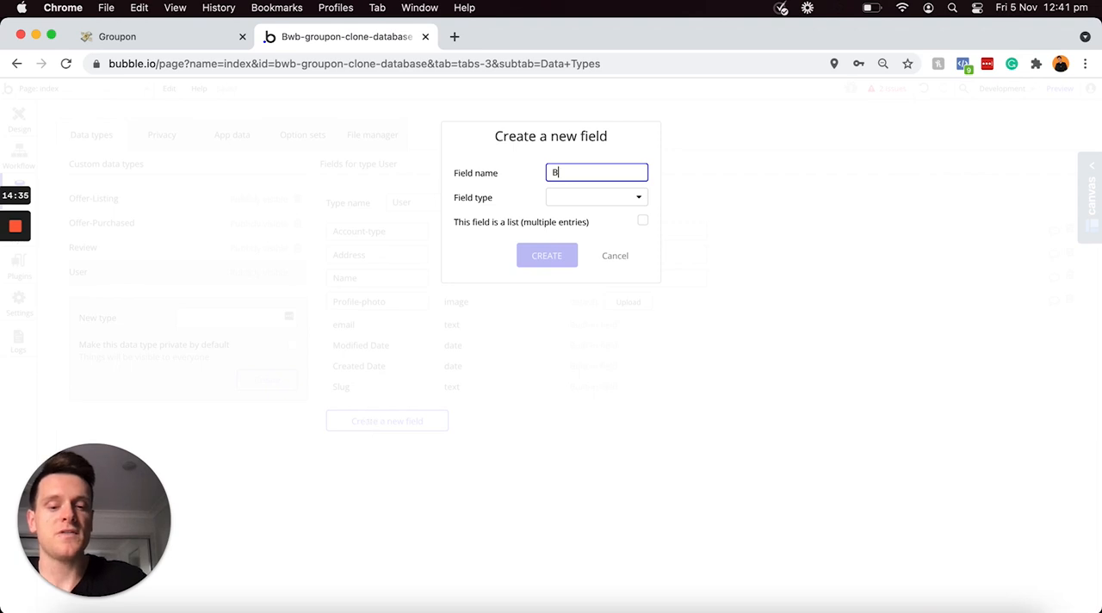
{"action": "type", "text": "usiness-name"}
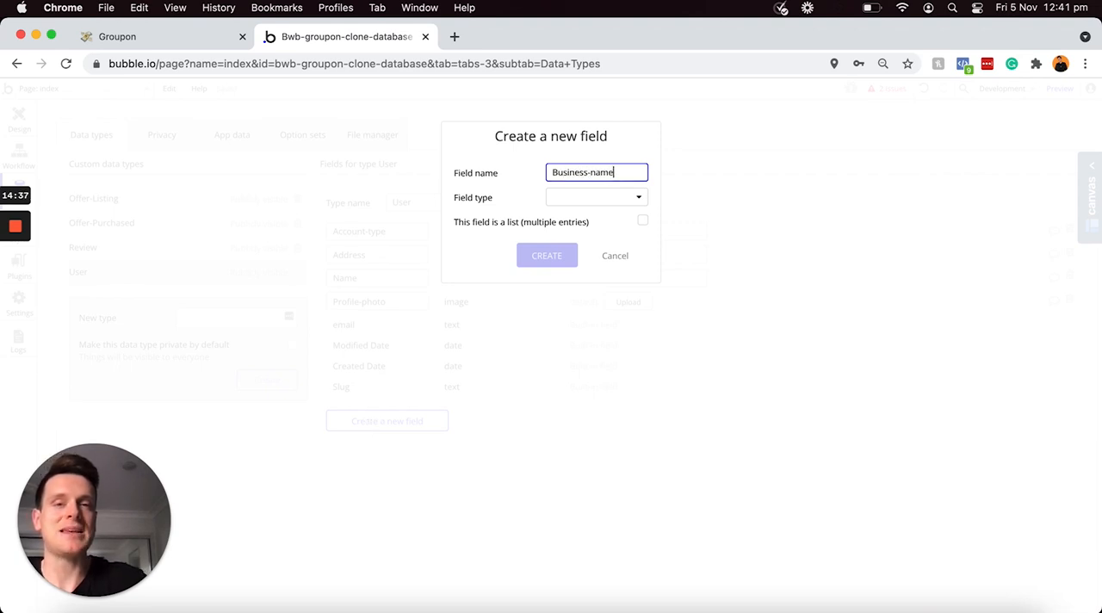
{"action": "left_click", "coordinate": [606, 205]}
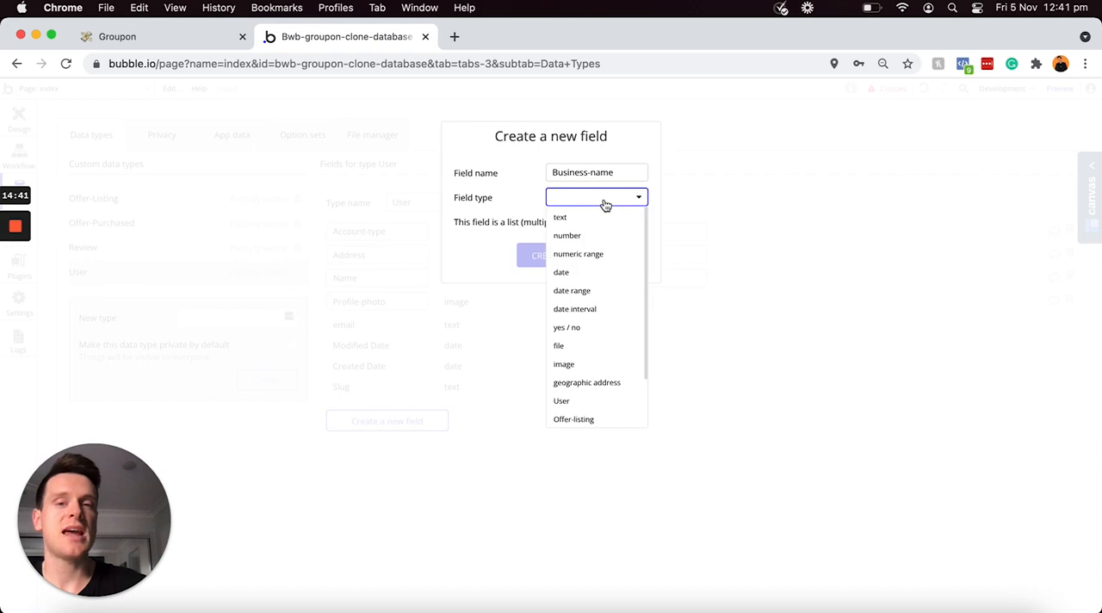
{"action": "left_click", "coordinate": [566, 222]}
{"action": "left_click", "coordinate": [549, 251]}
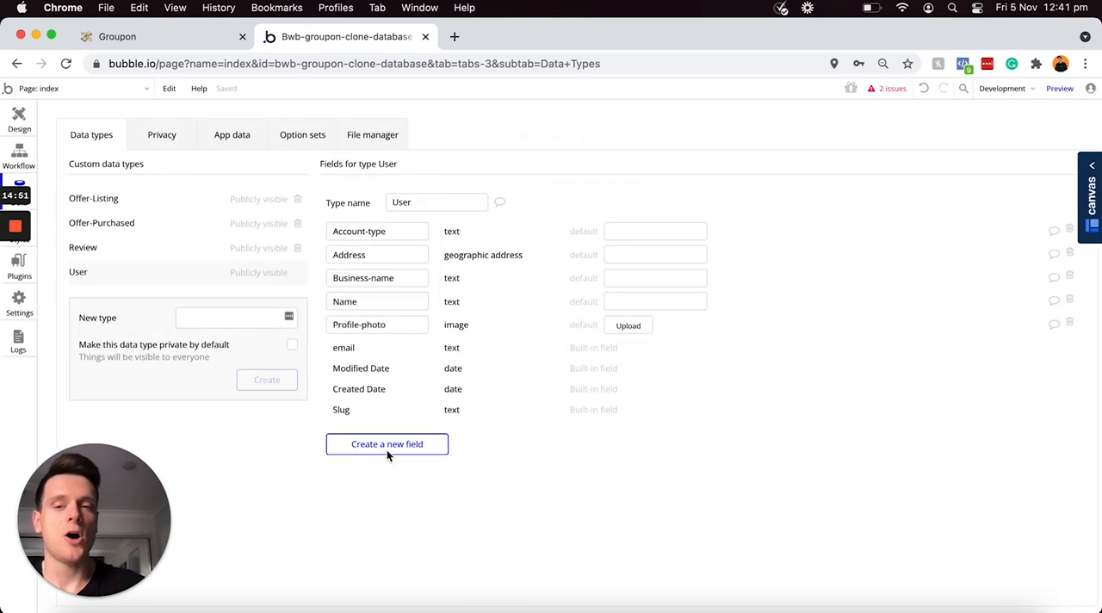
Step: Create a field called Business-logo with the image type on the User data type
{"action": "left_click", "coordinate": [387, 446]}
{"action": "type", "text": "Business-logo"}
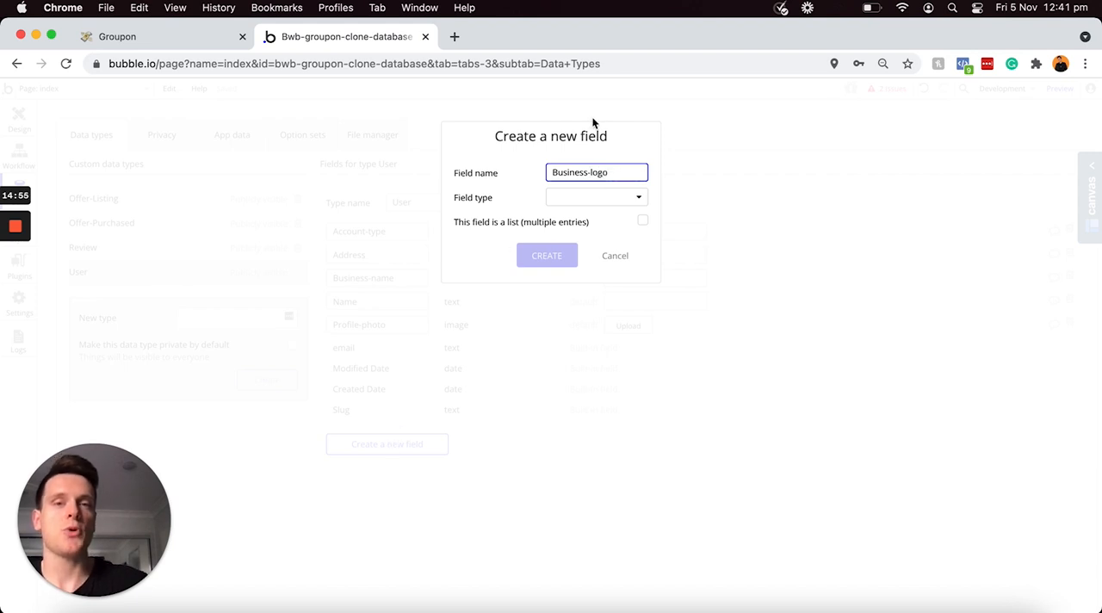
{"action": "left_click", "coordinate": [605, 198]}
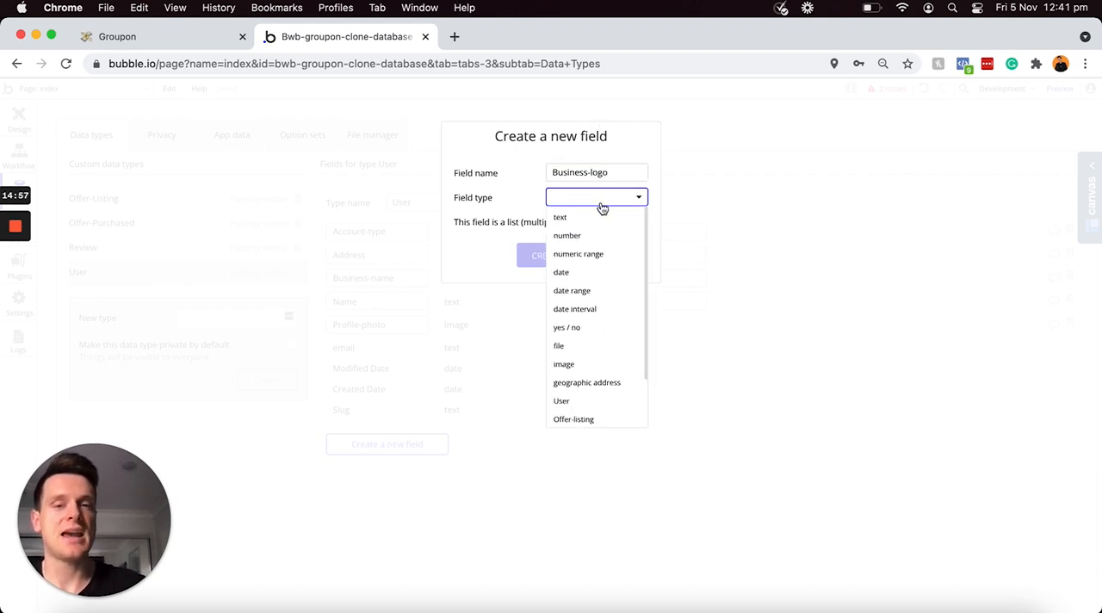
{"action": "left_click", "coordinate": [569, 365]}
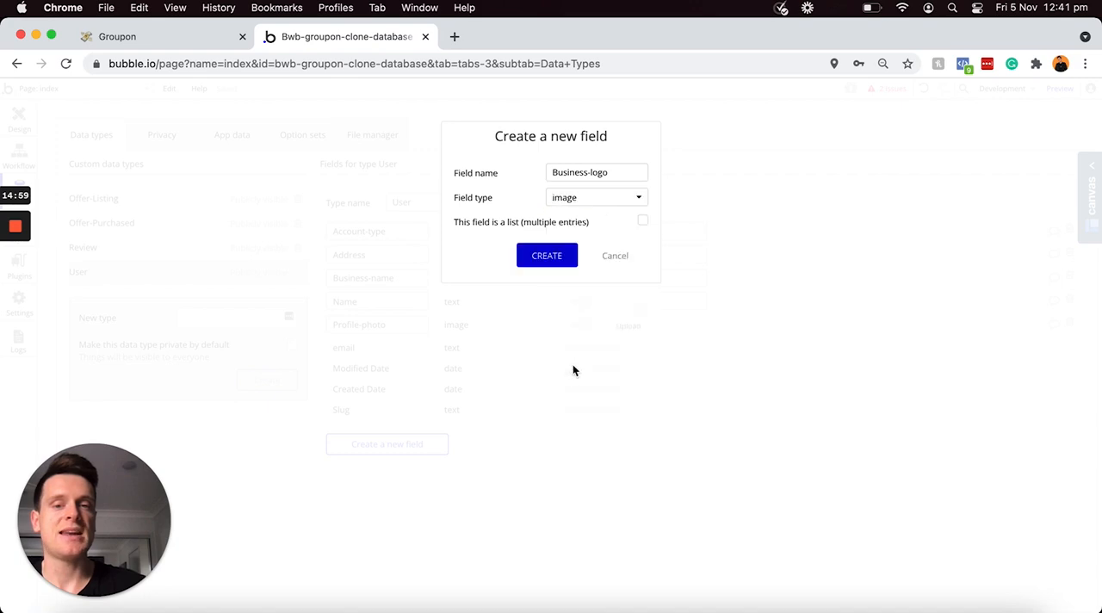
{"action": "left_click", "coordinate": [541, 255]}
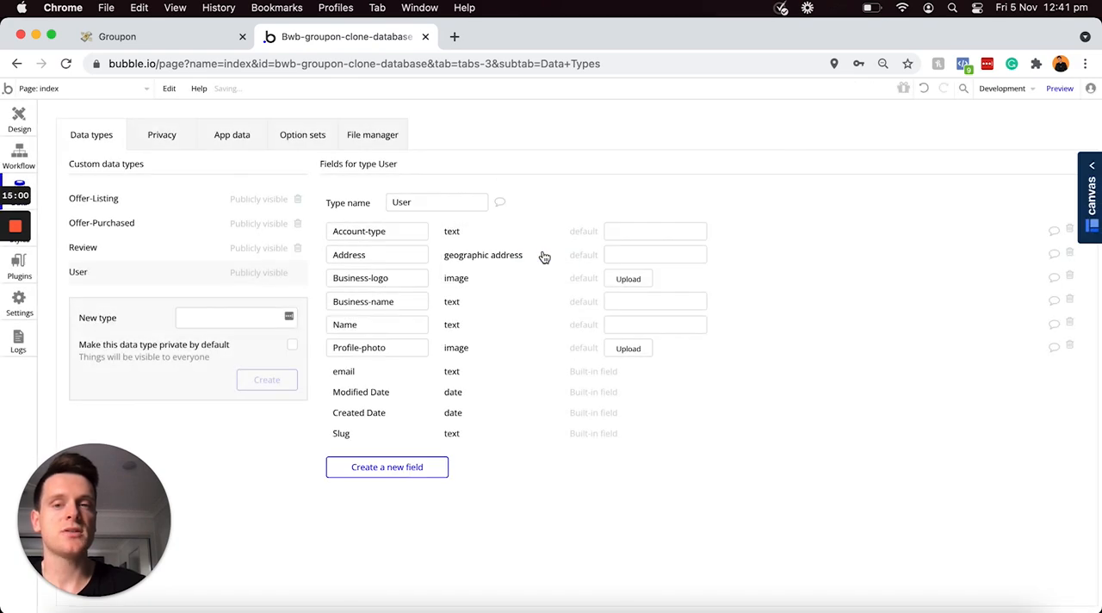
Step: Create a field called Business-number with the text type on the User data type
{"action": "left_click", "coordinate": [418, 466]}
{"action": "type", "text": "Busine"}
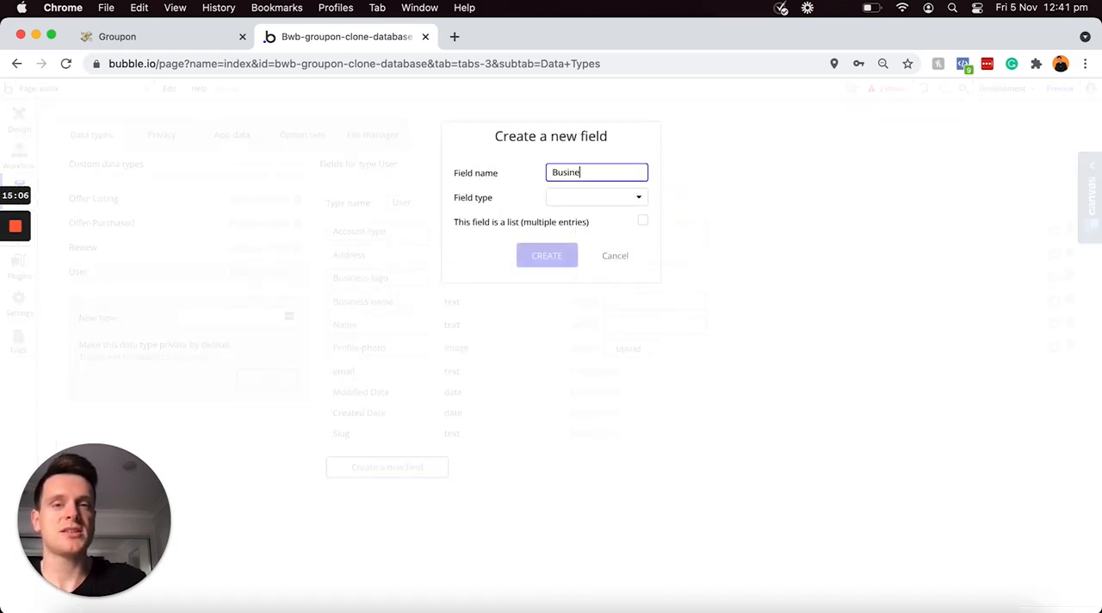
{"action": "type", "text": "ss-number"}
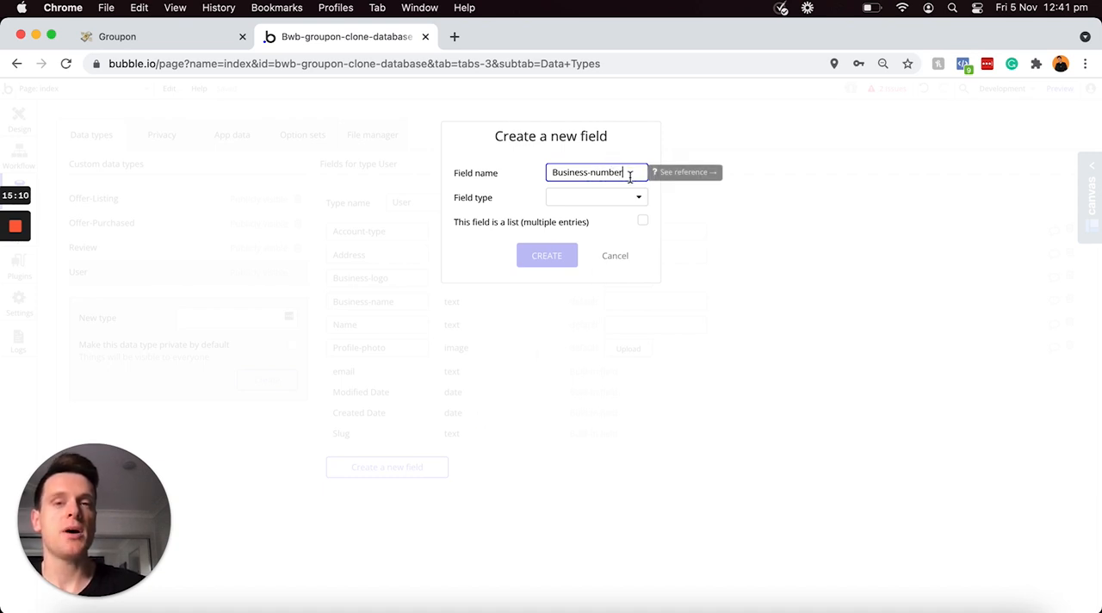
{"action": "left_click", "coordinate": [613, 203]}
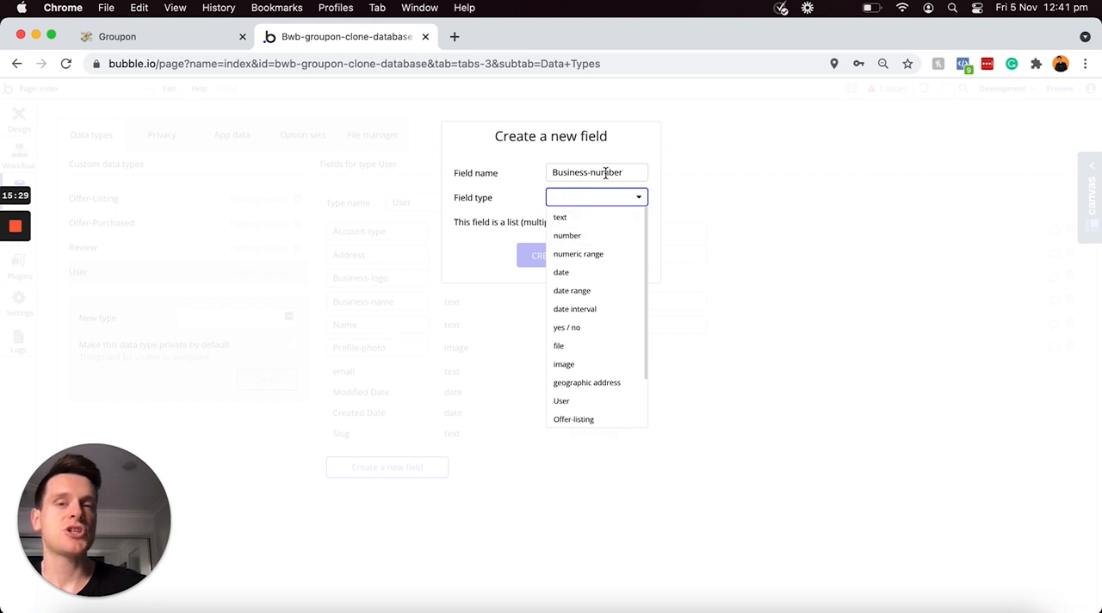
{"action": "left_click", "coordinate": [570, 220]}
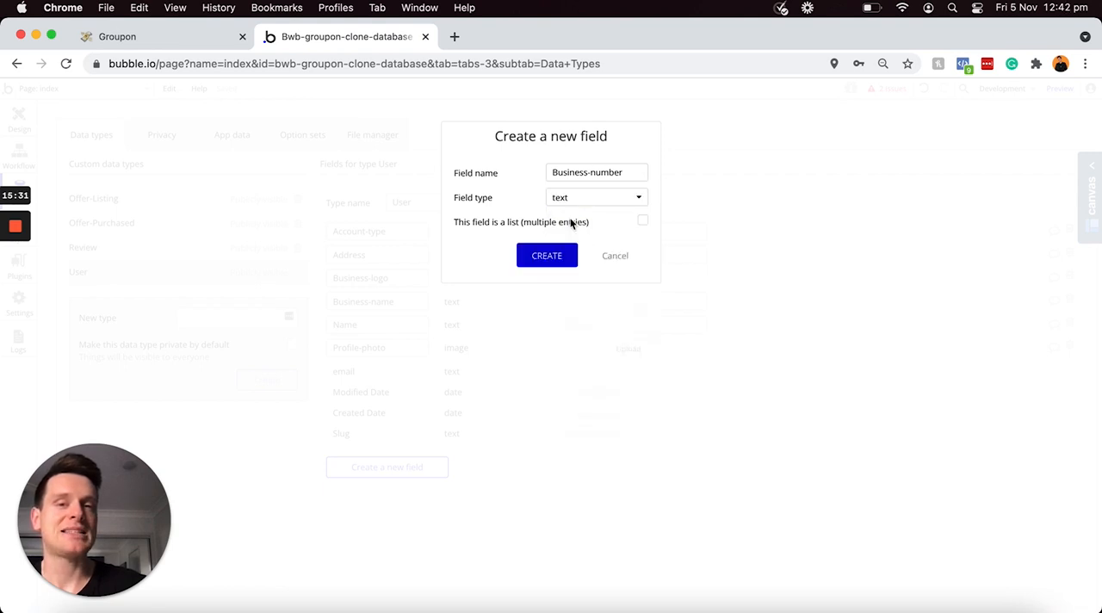
{"action": "left_click", "coordinate": [534, 257]}
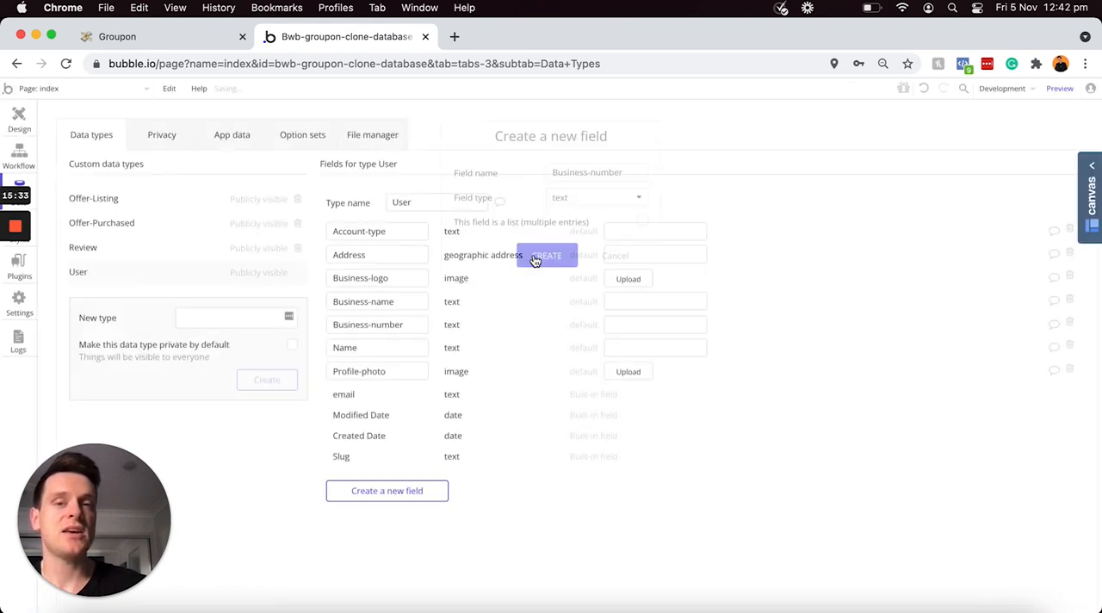
Step: Create a text field called Business-website on the User data type
{"action": "left_click", "coordinate": [372, 489]}
{"action": "type", "text": "Bus"}
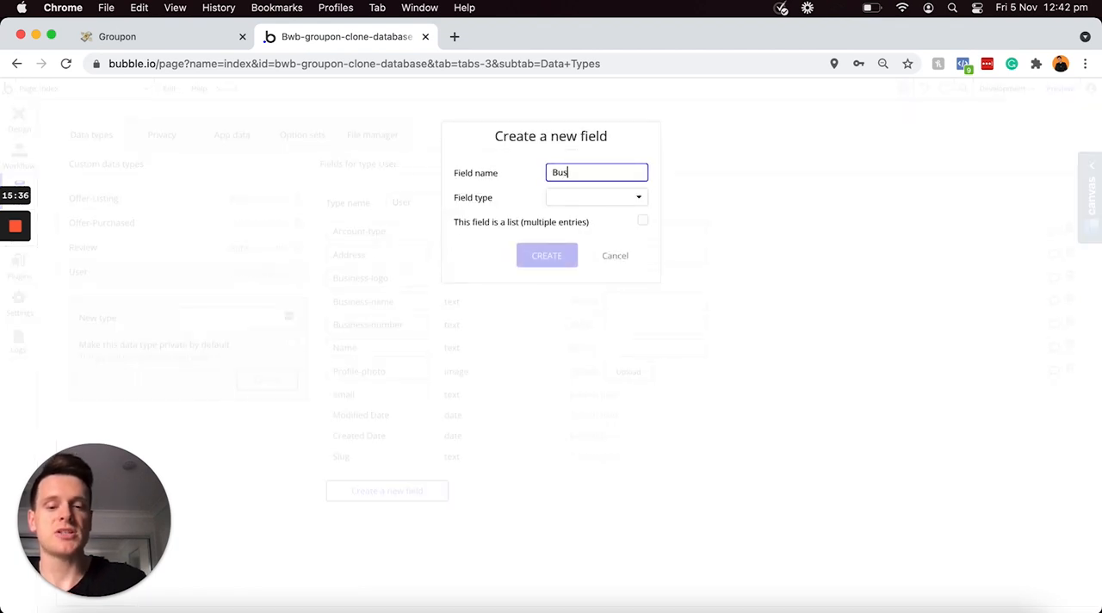
{"action": "type", "text": "iness-website"}
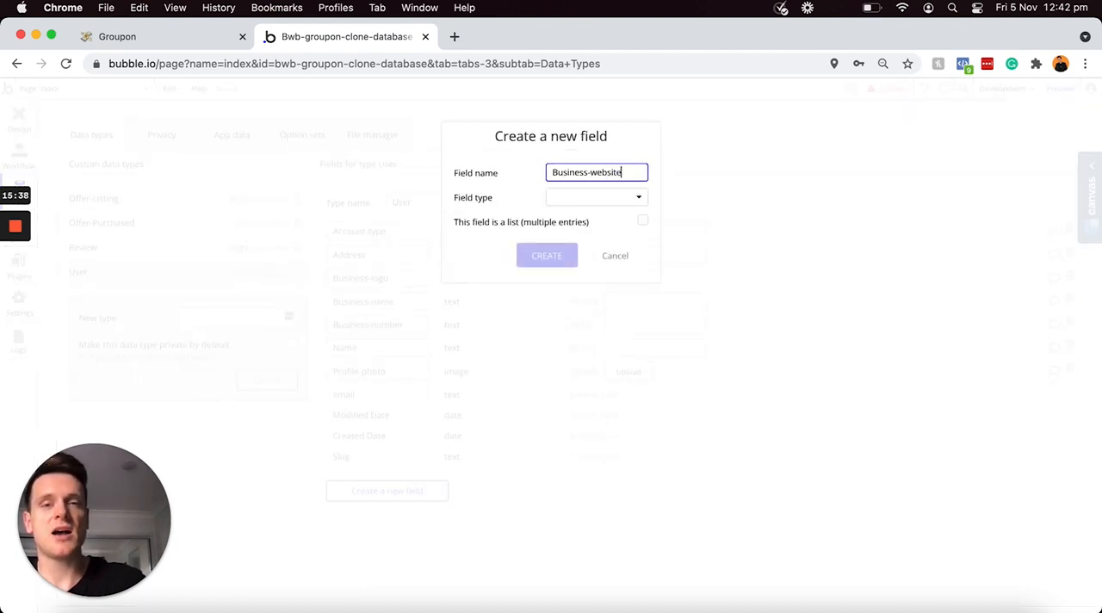
{"action": "left_click", "coordinate": [578, 201]}
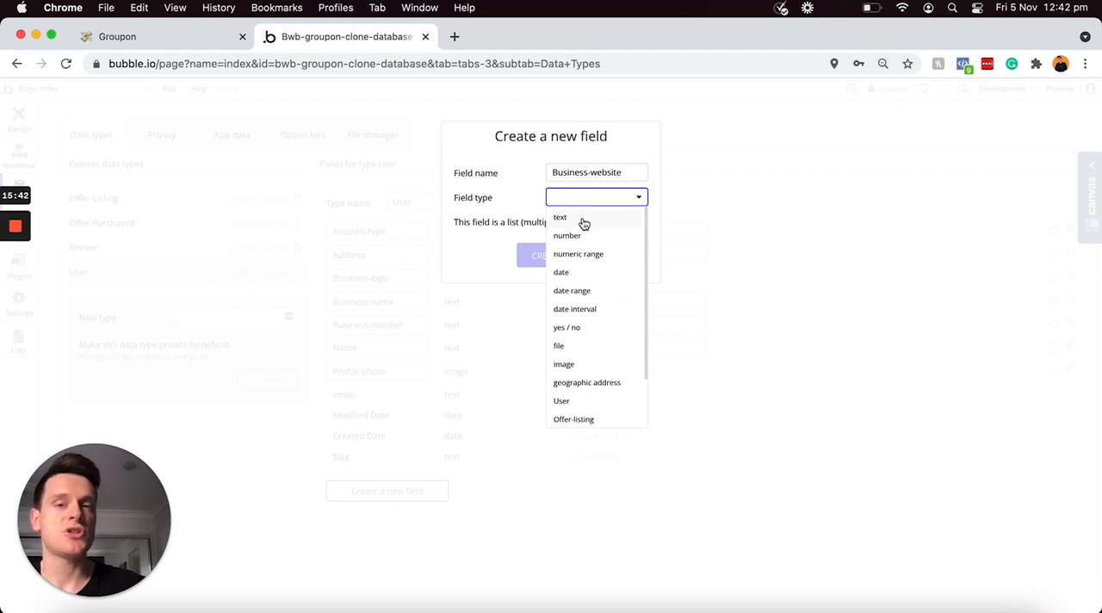
{"action": "left_click", "coordinate": [581, 218]}
{"action": "left_click", "coordinate": [536, 258]}
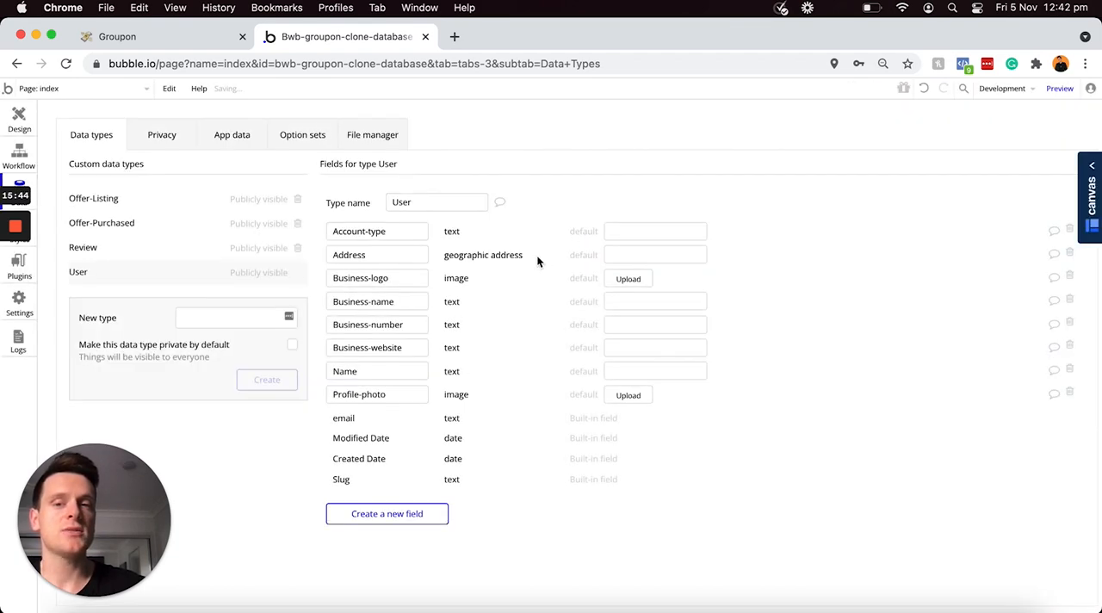
Step: Create a field called Business-address with the geographic address type on the User data type
{"action": "left_click", "coordinate": [388, 513]}
{"action": "type", "text": "Business-addr"}
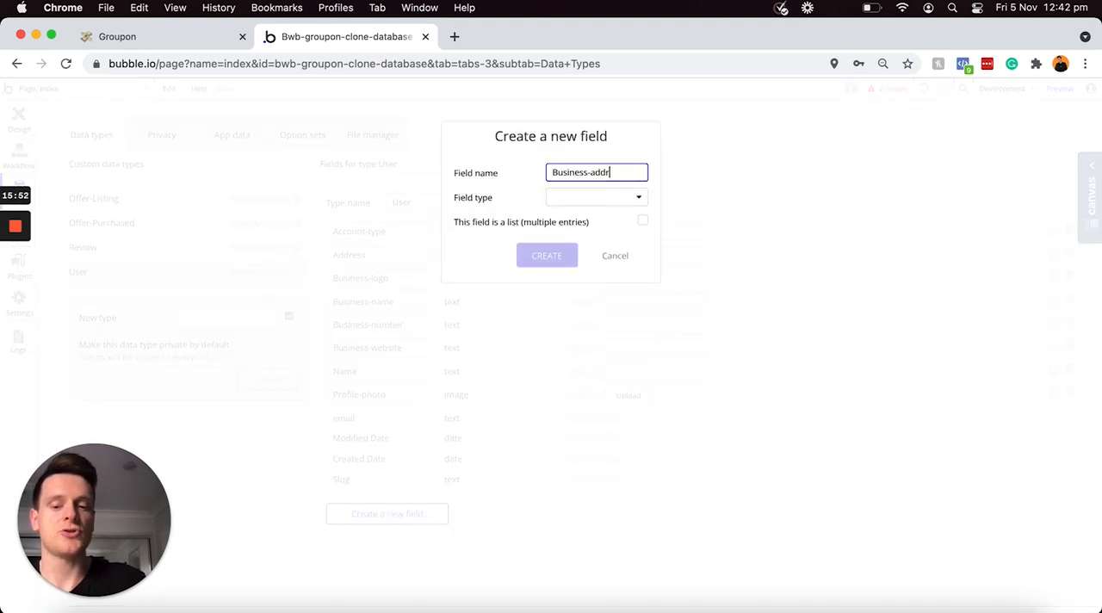
{"action": "type", "text": "ess"}
{"action": "left_click", "coordinate": [625, 200]}
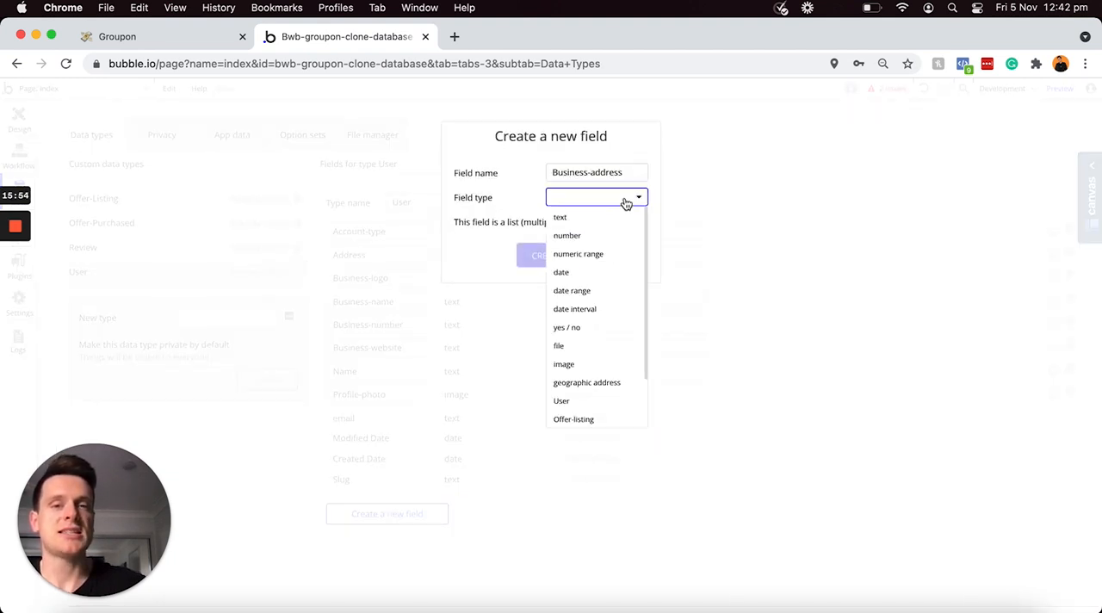
{"action": "left_click", "coordinate": [611, 384]}
{"action": "left_click", "coordinate": [529, 260]}
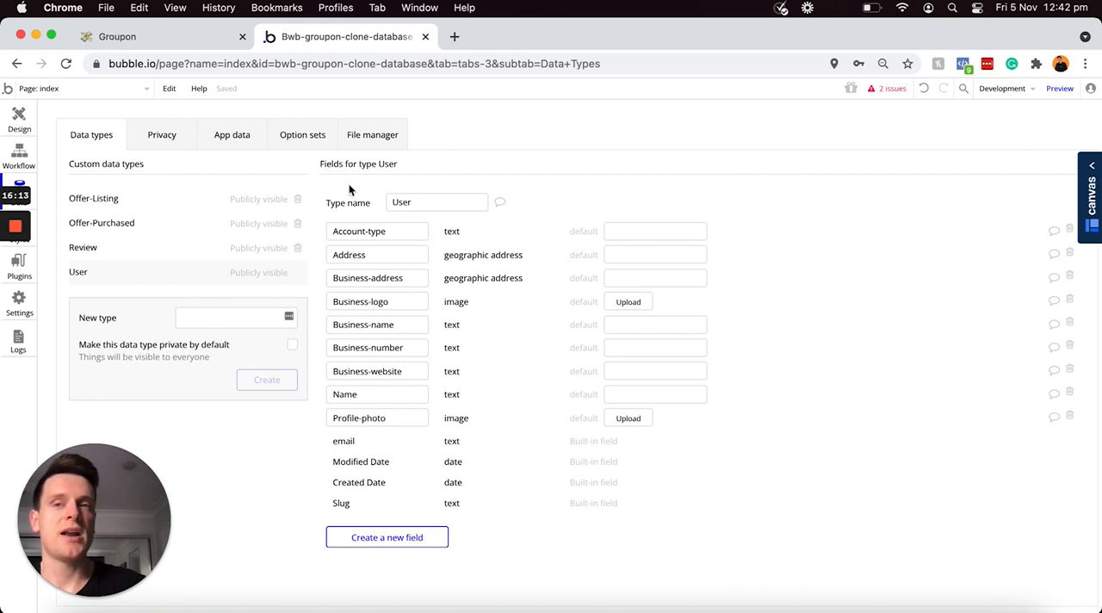
Step: Switch to the Notion outline, tick off all the User fields as done, and highlight the Offer-listing items
{"action": "left_click", "coordinate": [204, 36]}
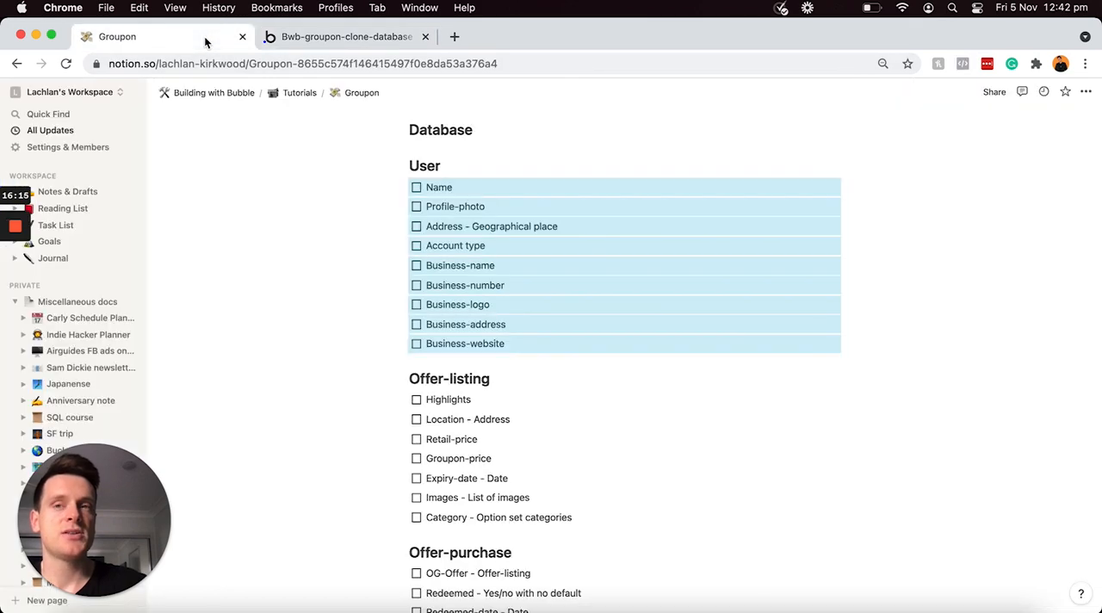
{"action": "left_click", "coordinate": [416, 189]}
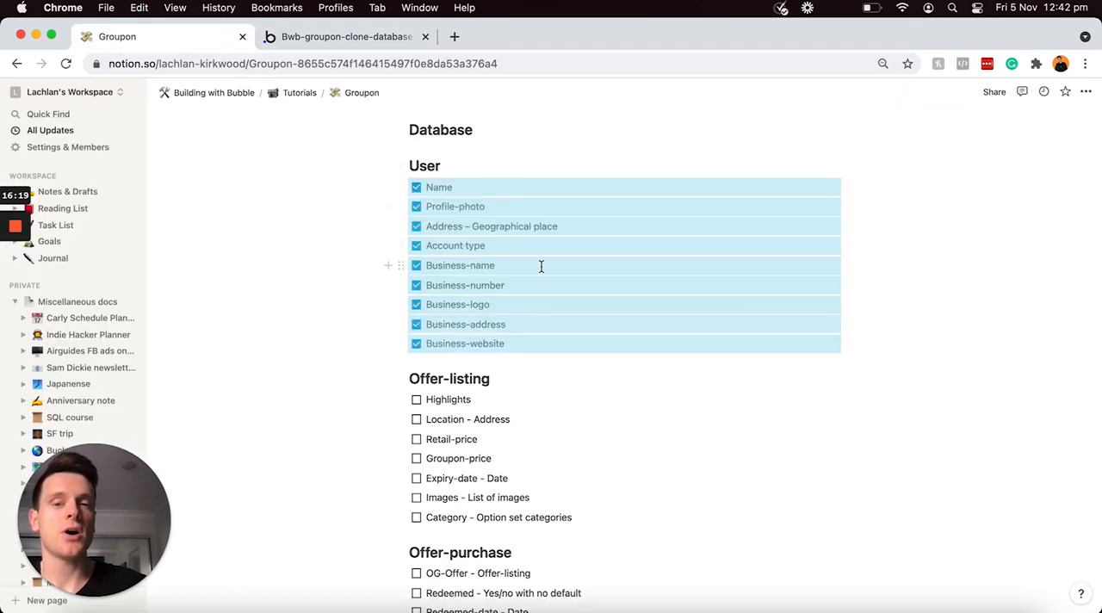
{"action": "left_click", "coordinate": [496, 395]}
{"action": "left_click_drag", "start_coordinate": [583, 517], "coordinate": [414, 402]}
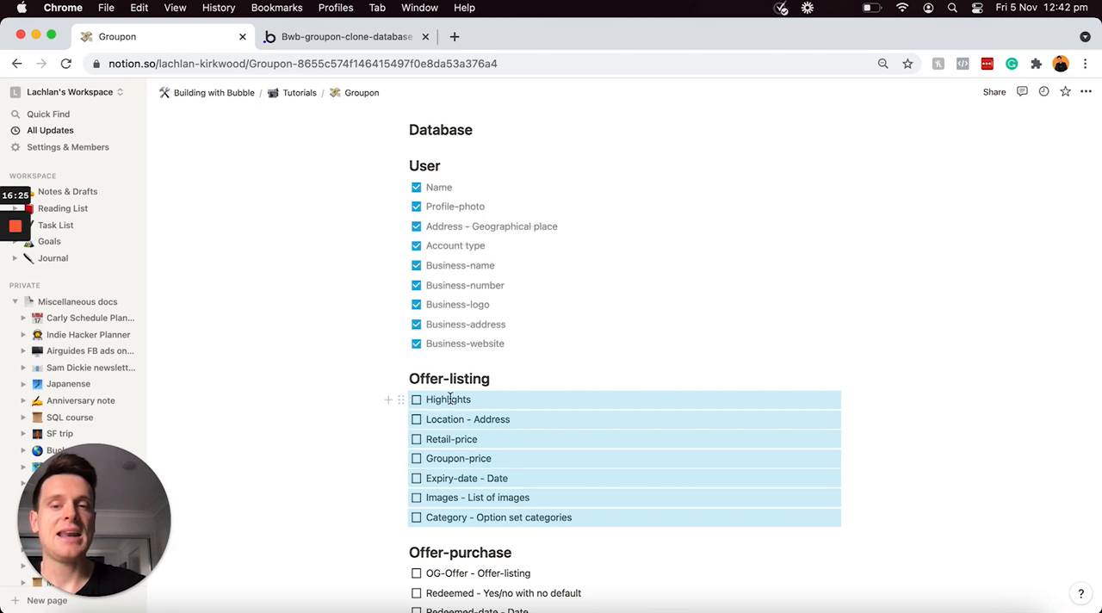
Step: Switch back to Bubble and create a text field called Highlights on the Offer-Listing data type
{"action": "left_click", "coordinate": [328, 41]}
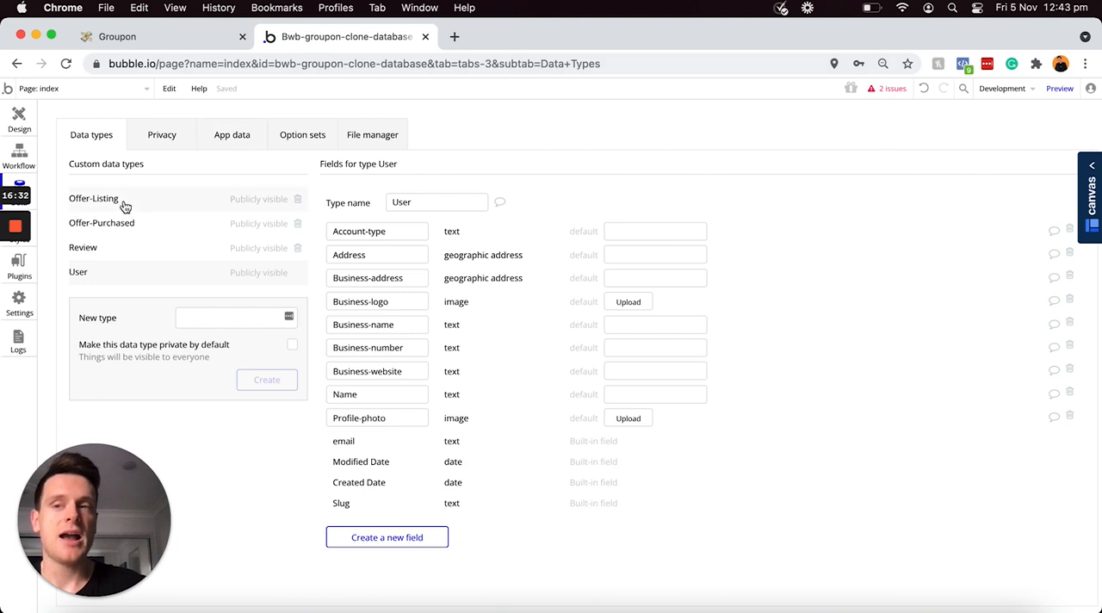
{"action": "left_click", "coordinate": [150, 202]}
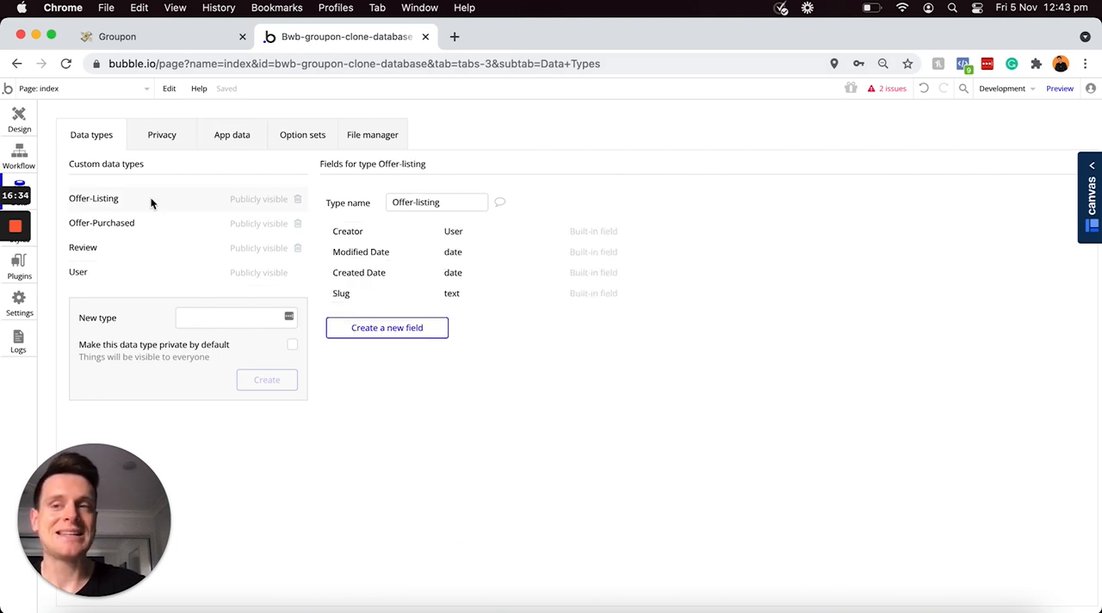
{"action": "left_click", "coordinate": [388, 321]}
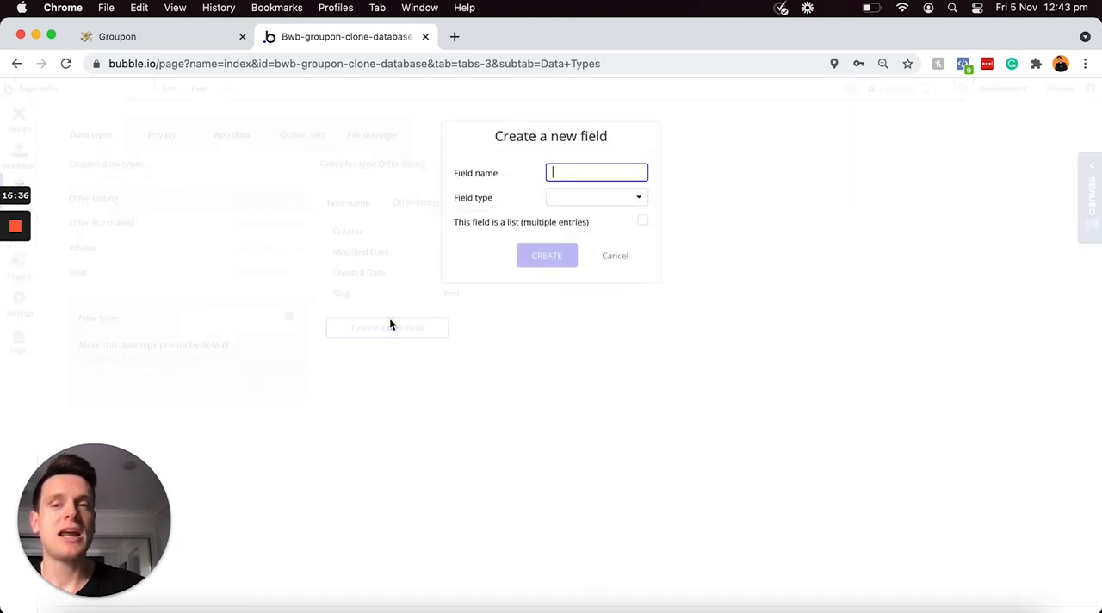
{"action": "type", "text": "Highlights"}
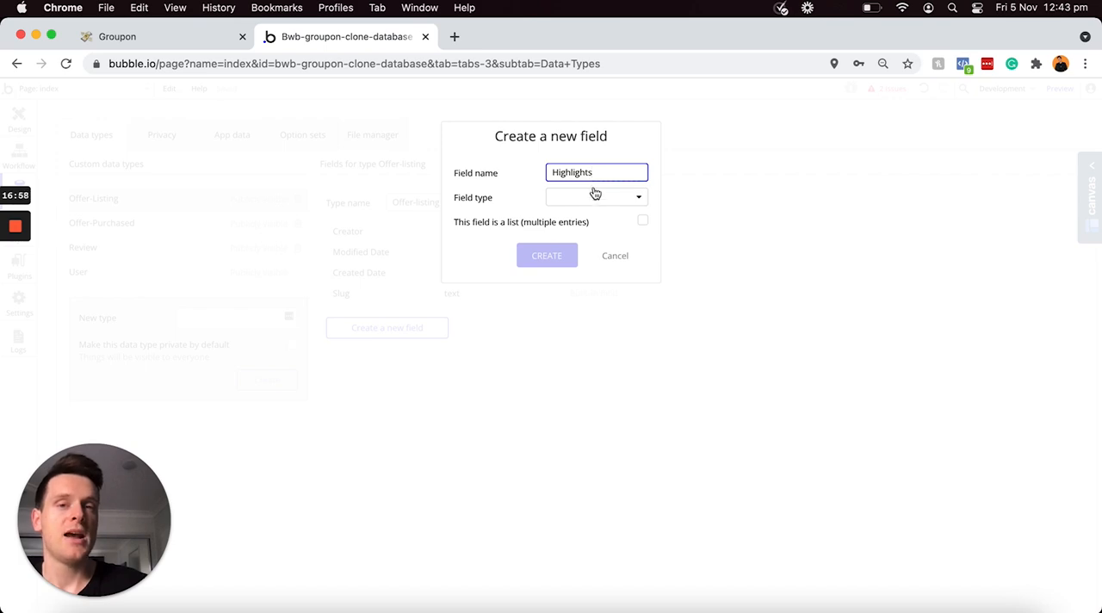
{"action": "left_click", "coordinate": [594, 197]}
{"action": "left_click", "coordinate": [578, 219]}
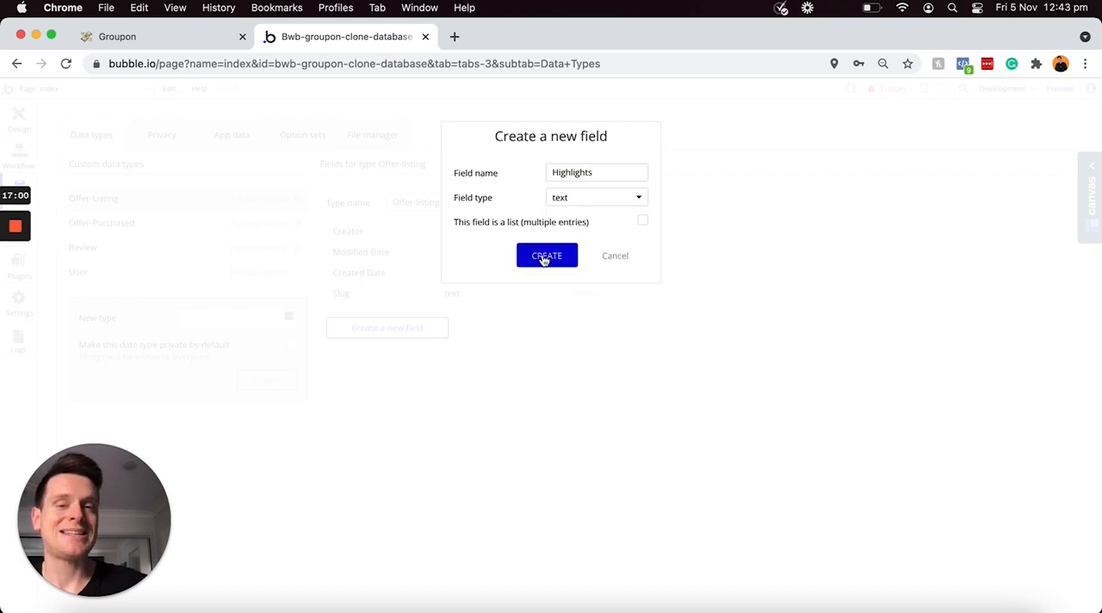
{"action": "left_click", "coordinate": [541, 256]}
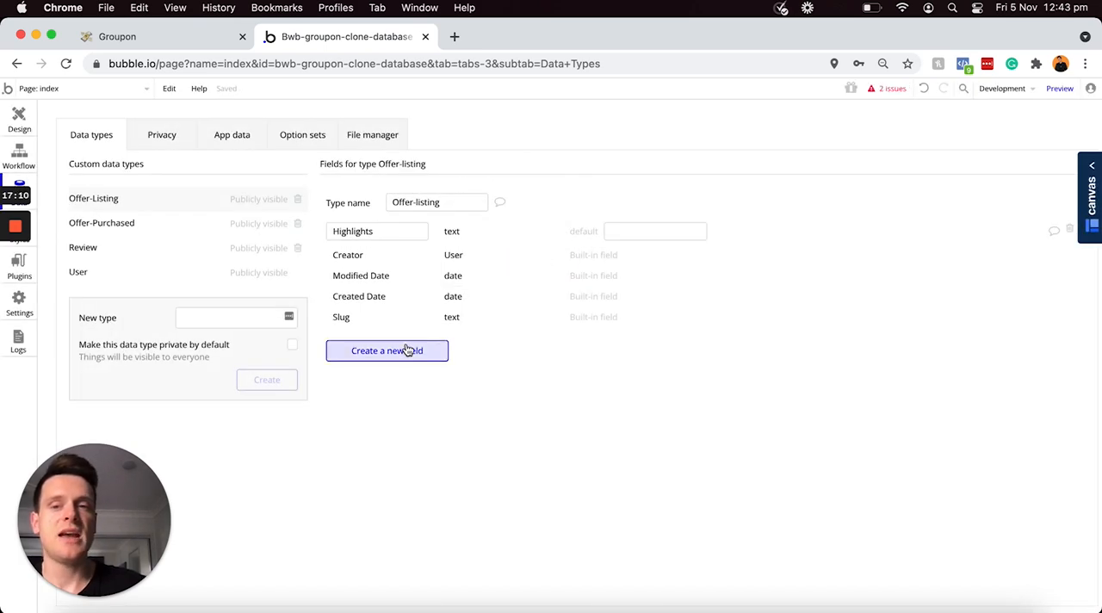
Step: Create a field called Location with the geographic address type on the Offer-Listing data type
{"action": "left_click", "coordinate": [407, 351]}
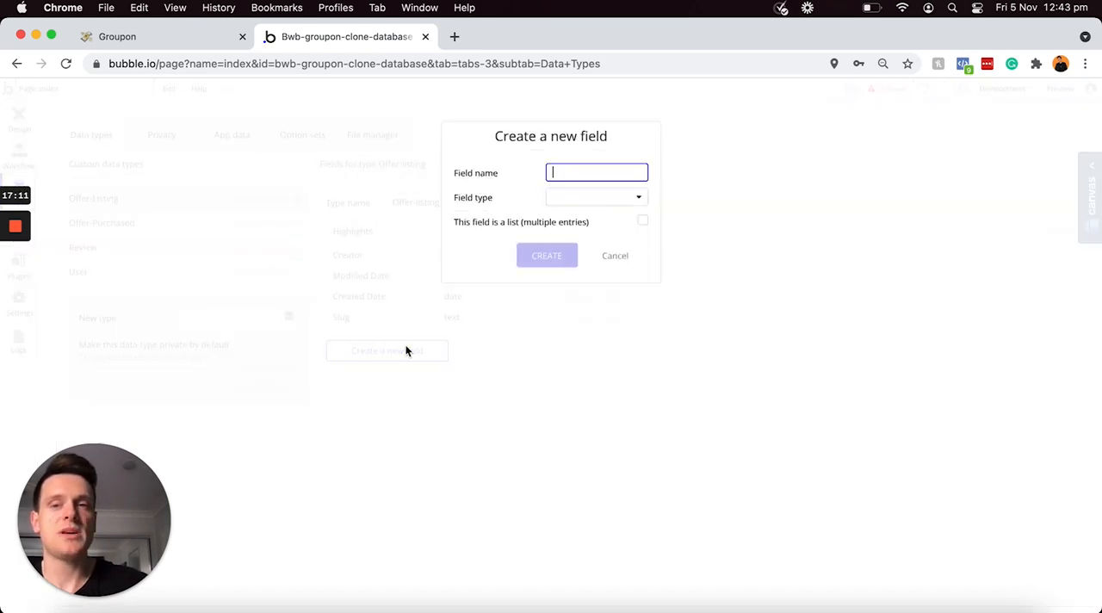
{"action": "type", "text": "Location"}
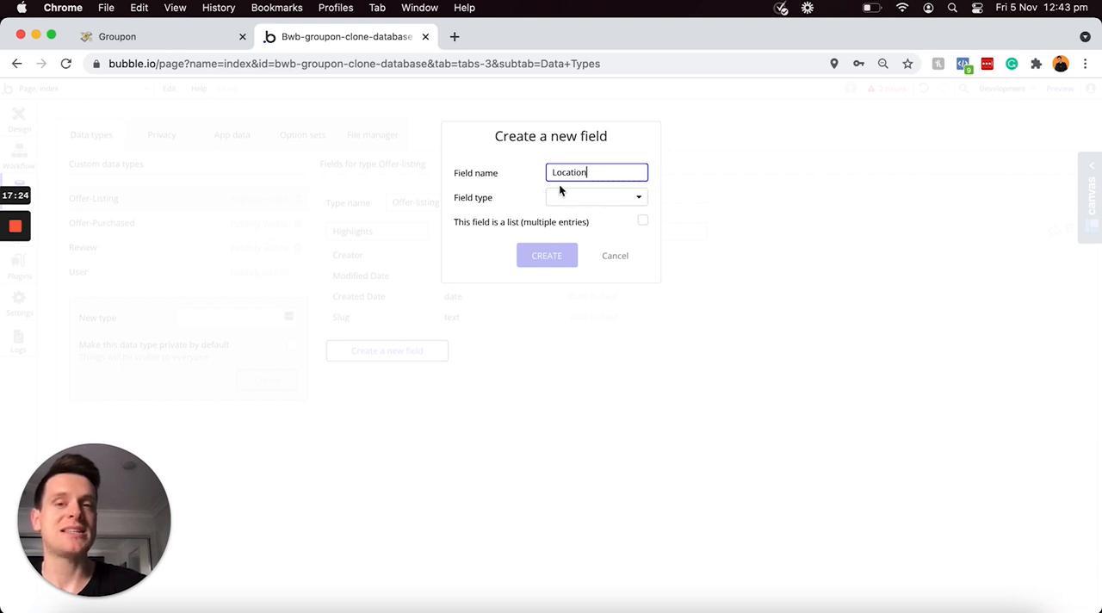
{"action": "left_click", "coordinate": [586, 198]}
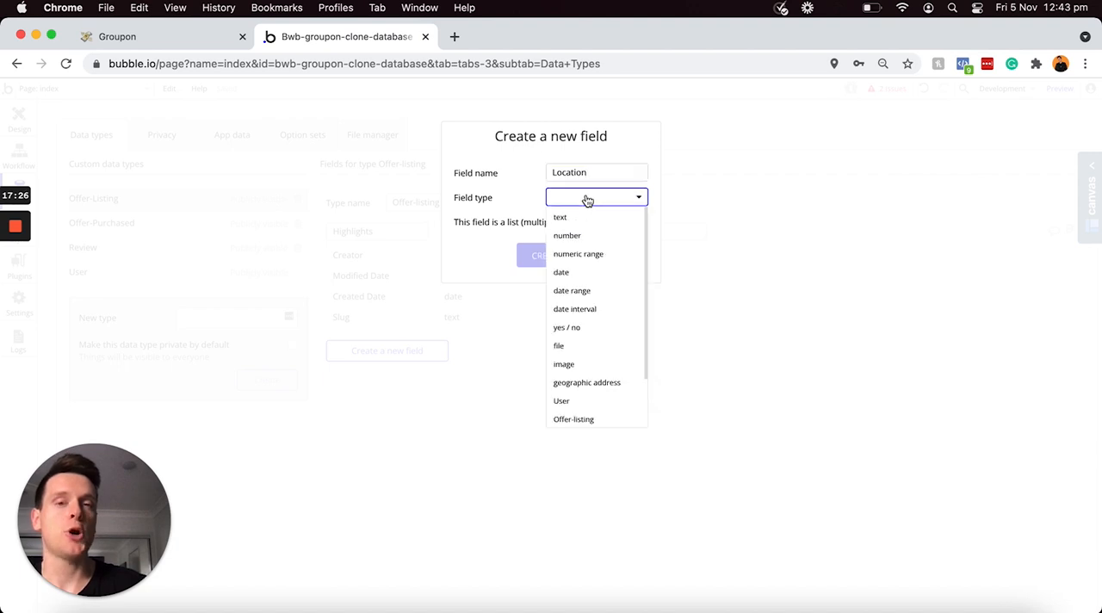
{"action": "left_click", "coordinate": [602, 389]}
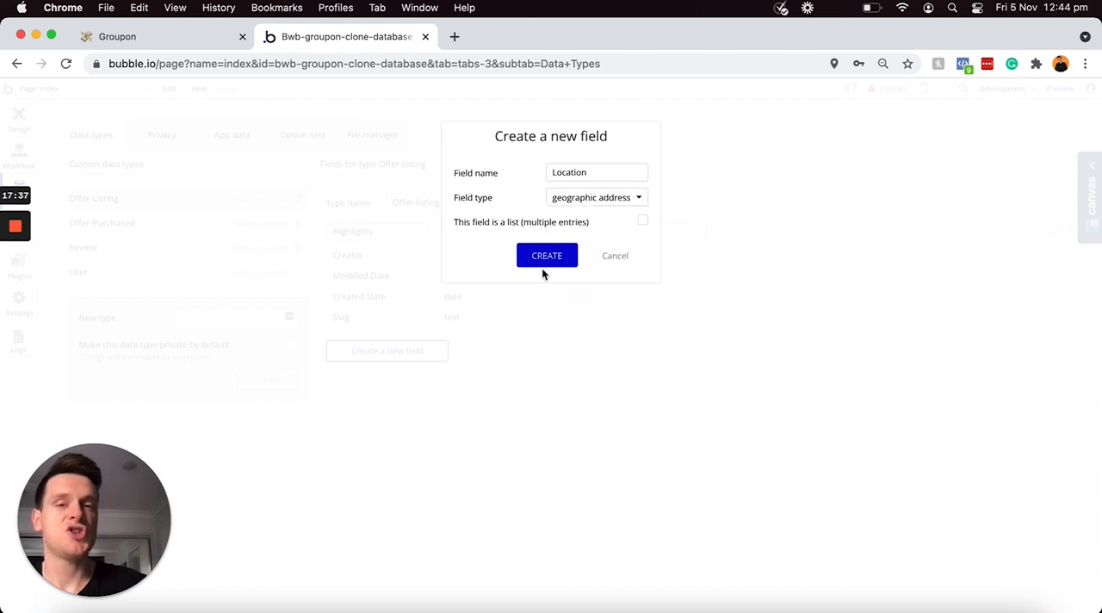
{"action": "left_click", "coordinate": [546, 255]}
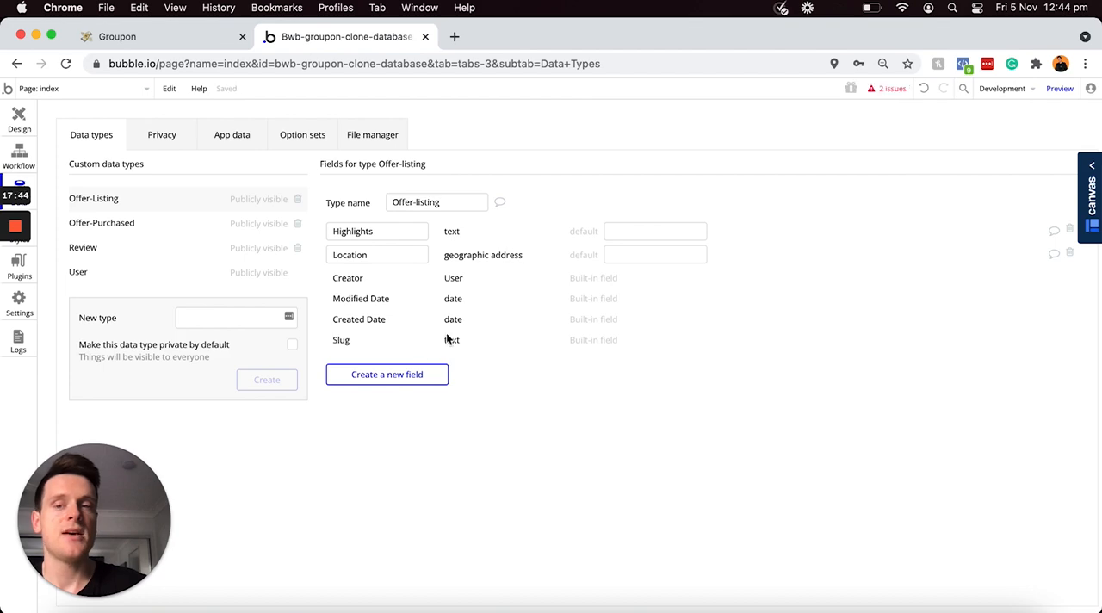
Step: Create a field called Retail-price with the number type on the Offer-Listing data type
{"action": "left_click", "coordinate": [385, 375]}
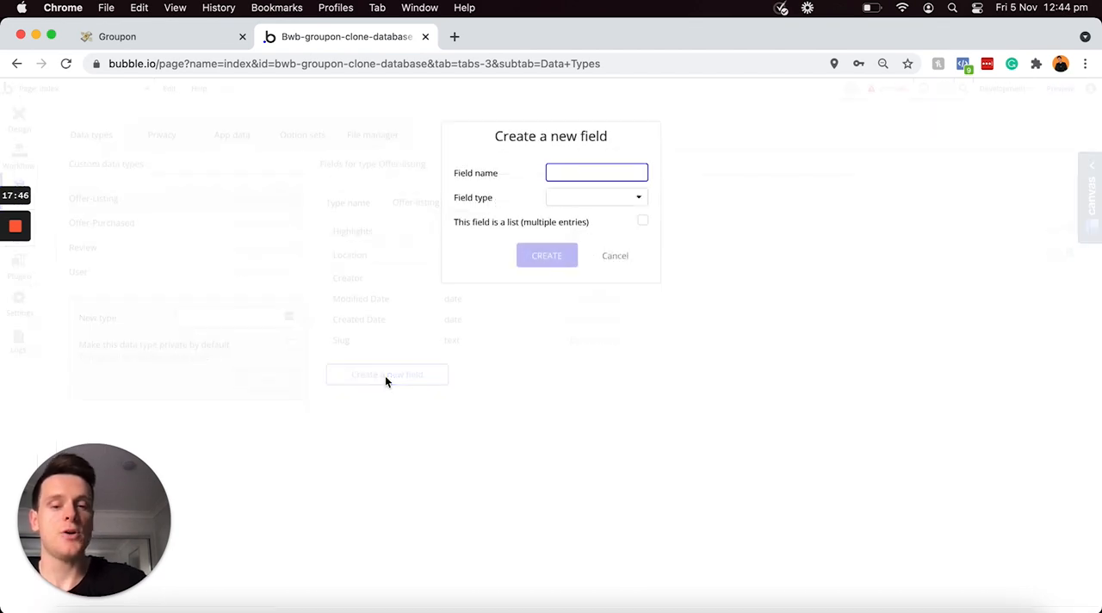
{"action": "type", "text": "Retail"}
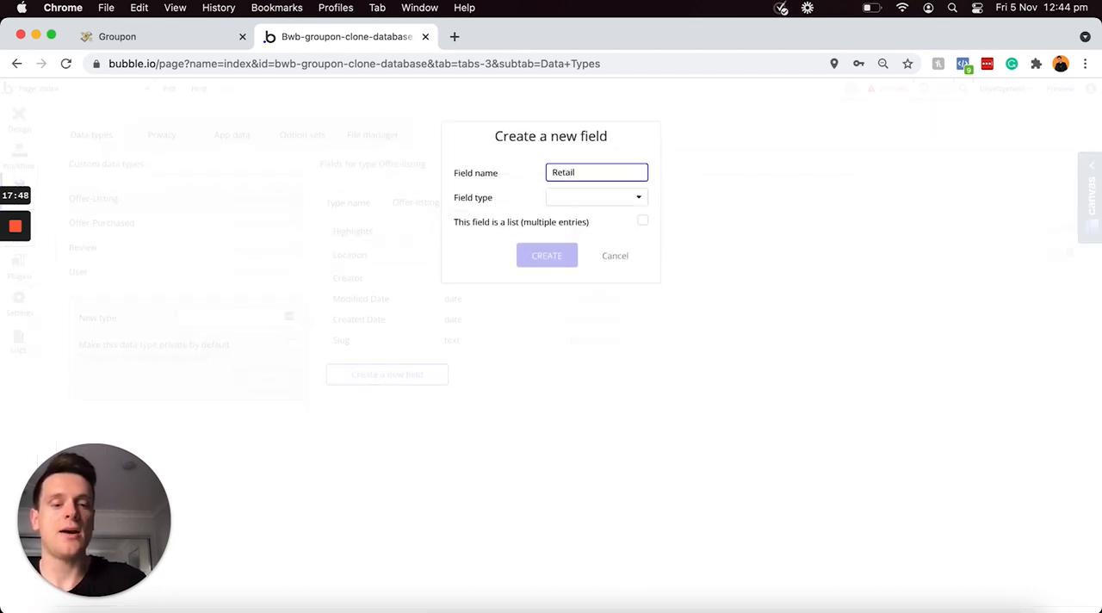
{"action": "type", "text": "-price"}
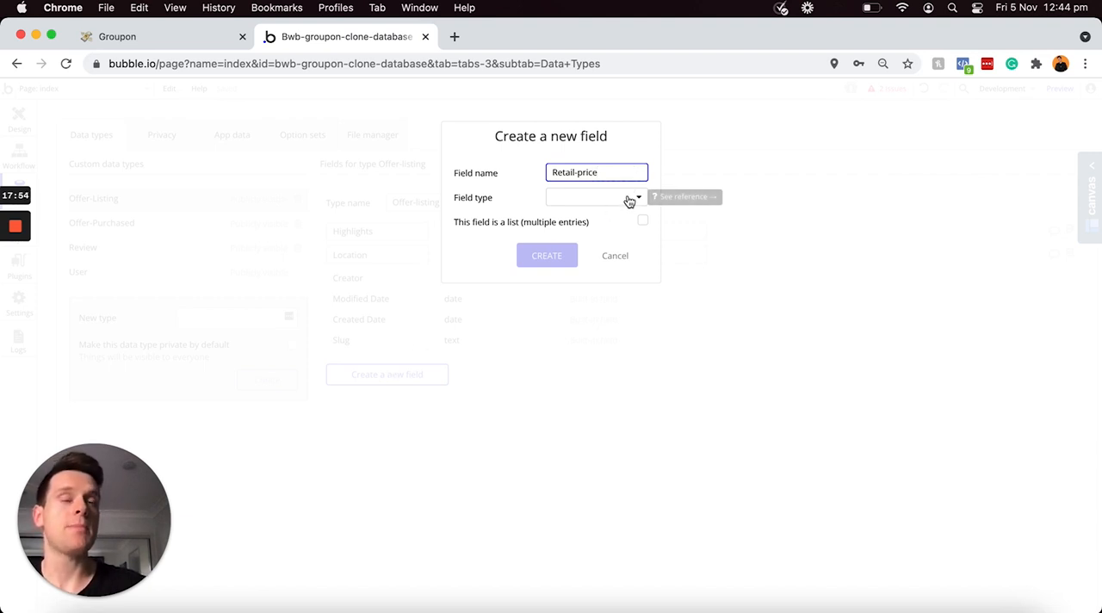
{"action": "left_click", "coordinate": [623, 199]}
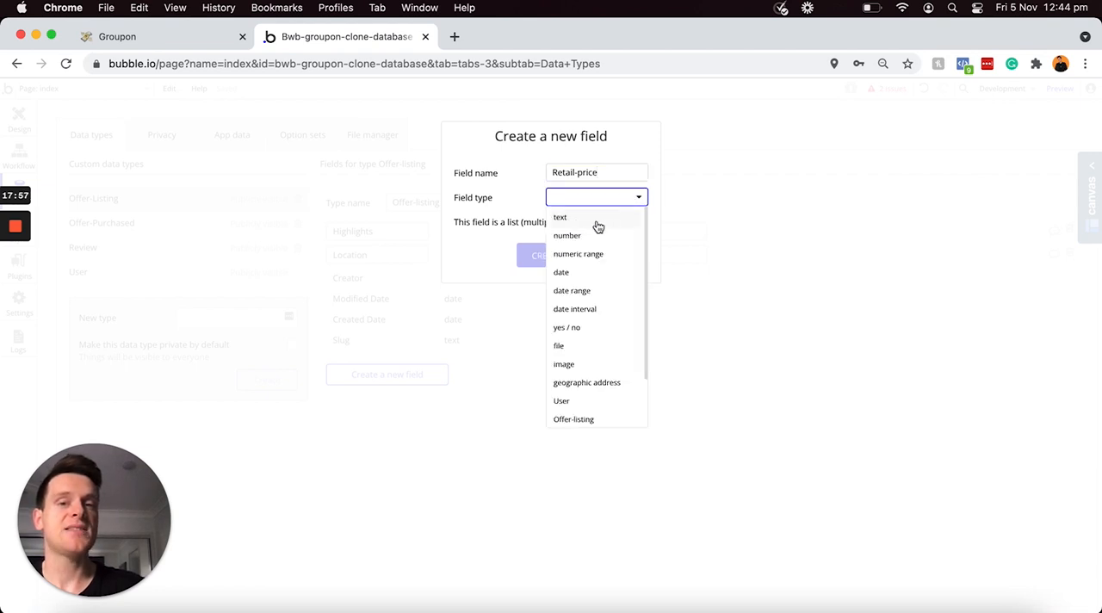
{"action": "left_click", "coordinate": [574, 239]}
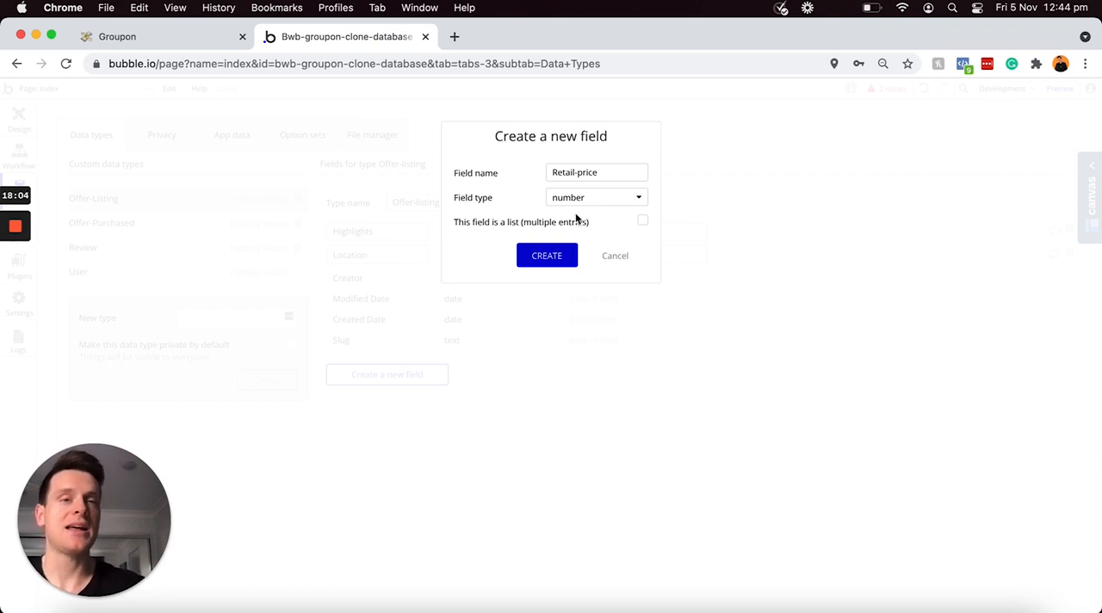
{"action": "left_click", "coordinate": [547, 260]}
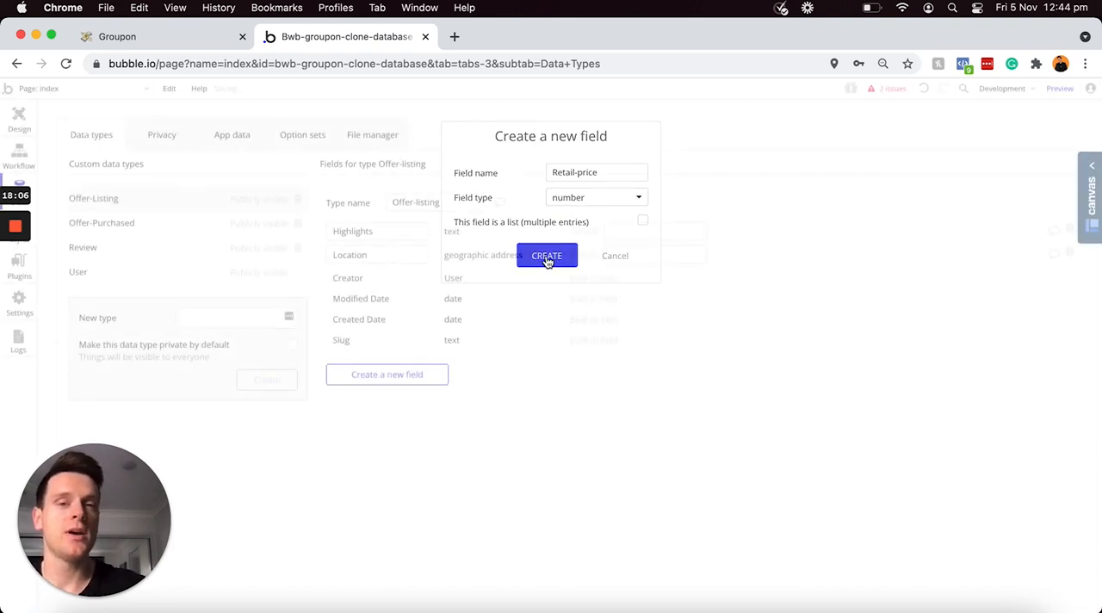
Step: Create a number field called Groupon-price on the Offer-Listing data type
{"action": "left_click", "coordinate": [396, 397]}
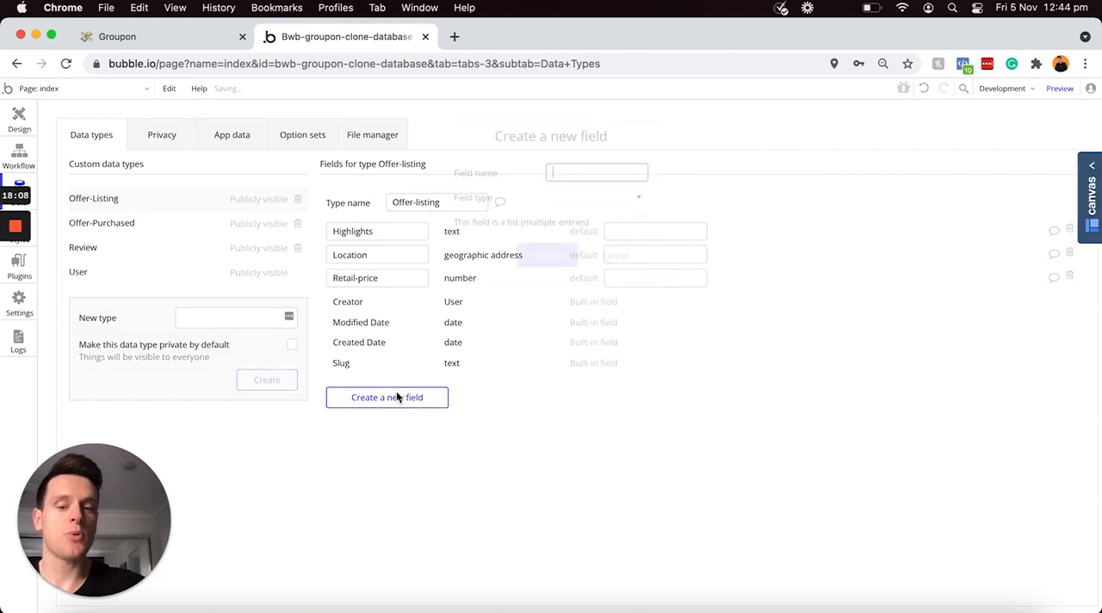
{"action": "type", "text": "Groupo"}
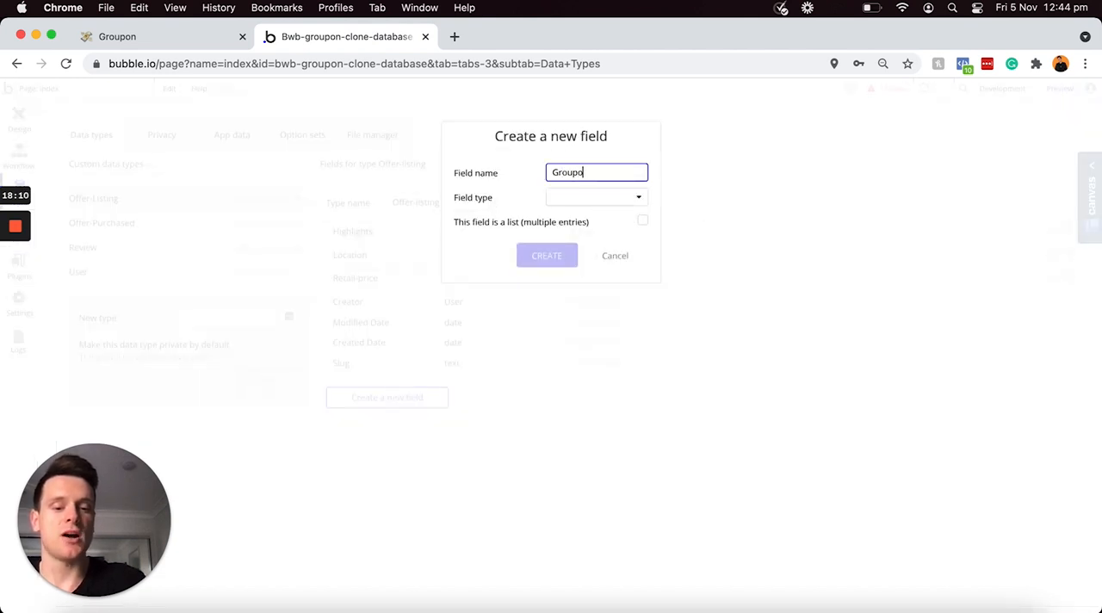
{"action": "type", "text": "n-price"}
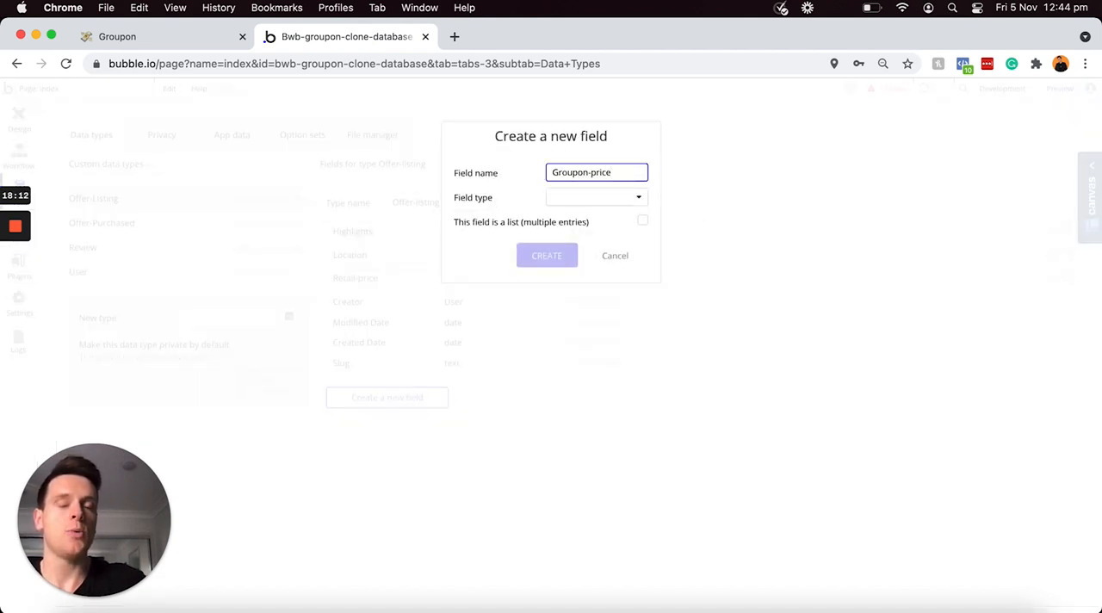
{"action": "left_click", "coordinate": [606, 193]}
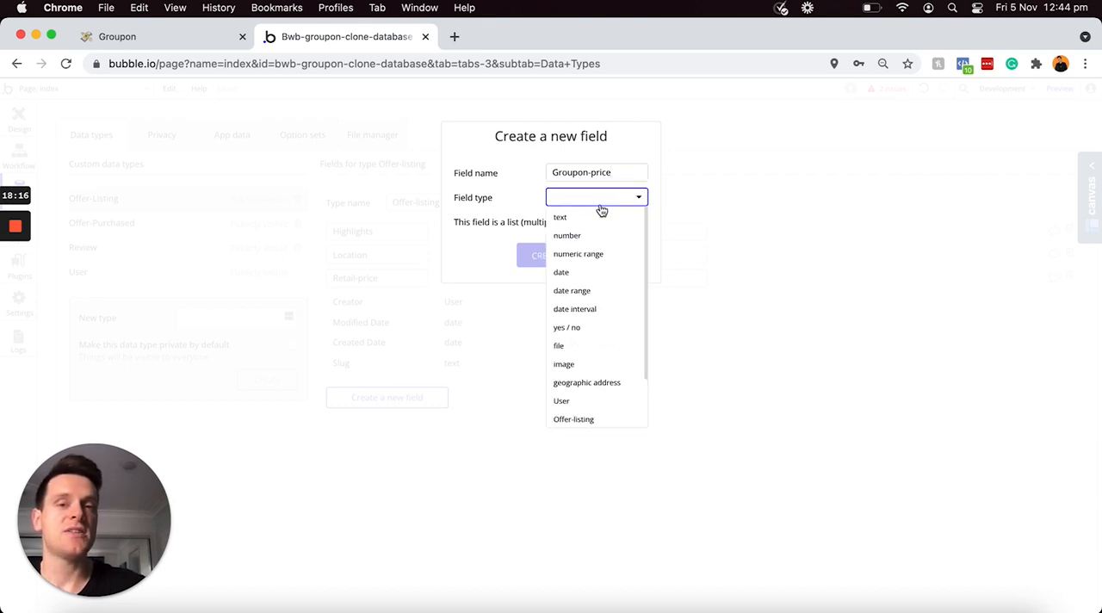
{"action": "left_click", "coordinate": [574, 240]}
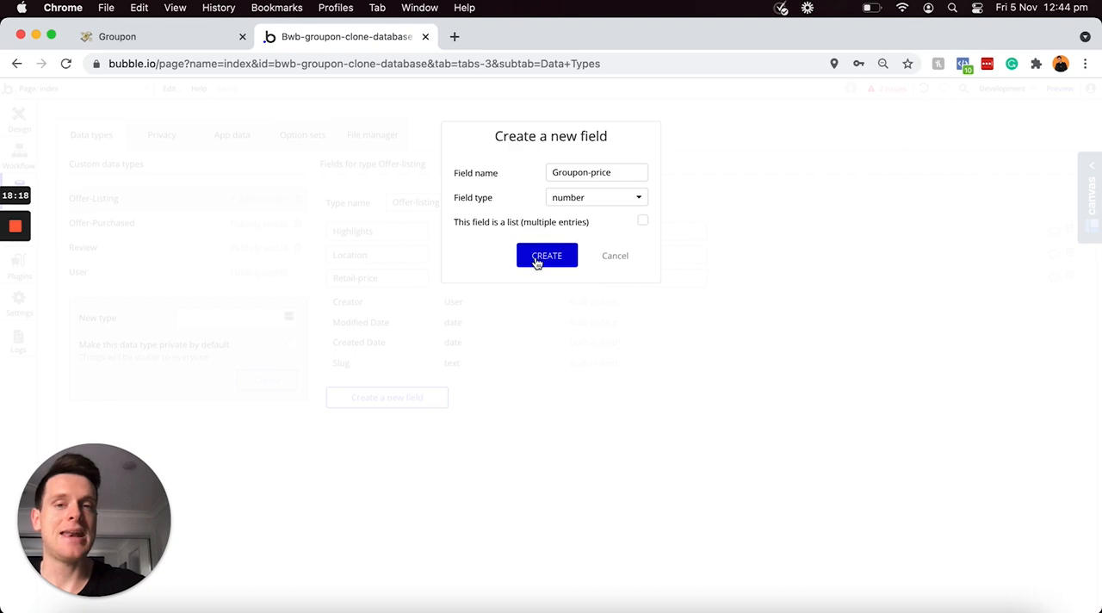
{"action": "left_click", "coordinate": [537, 260]}
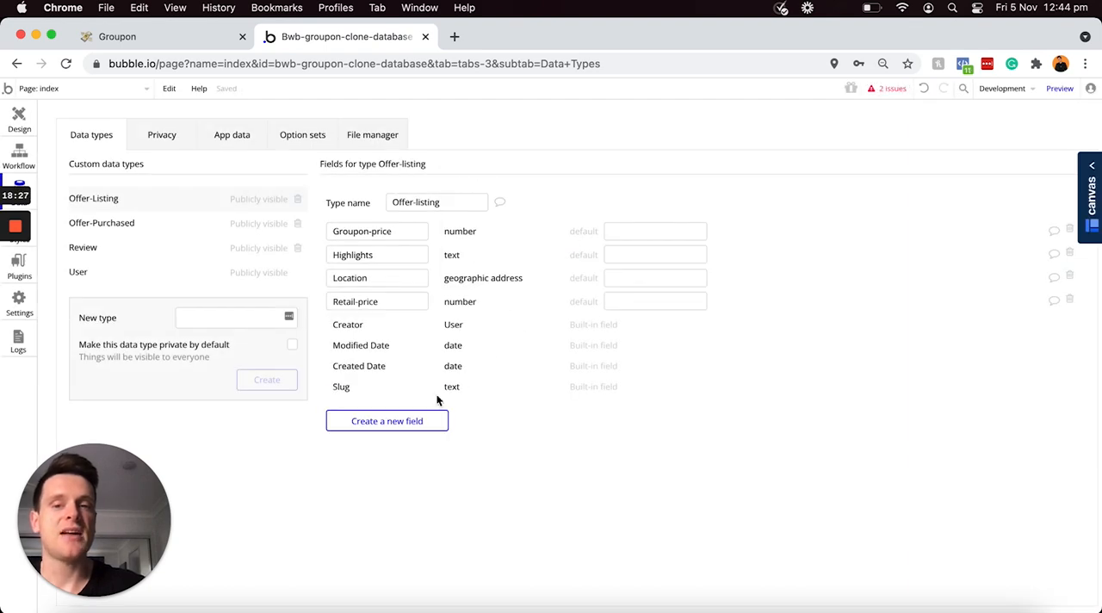
Step: Create a field called Expiry-date with the date type on the Offer-Listing data type
{"action": "left_click", "coordinate": [410, 421]}
{"action": "type", "text": "Expiry-dat"}
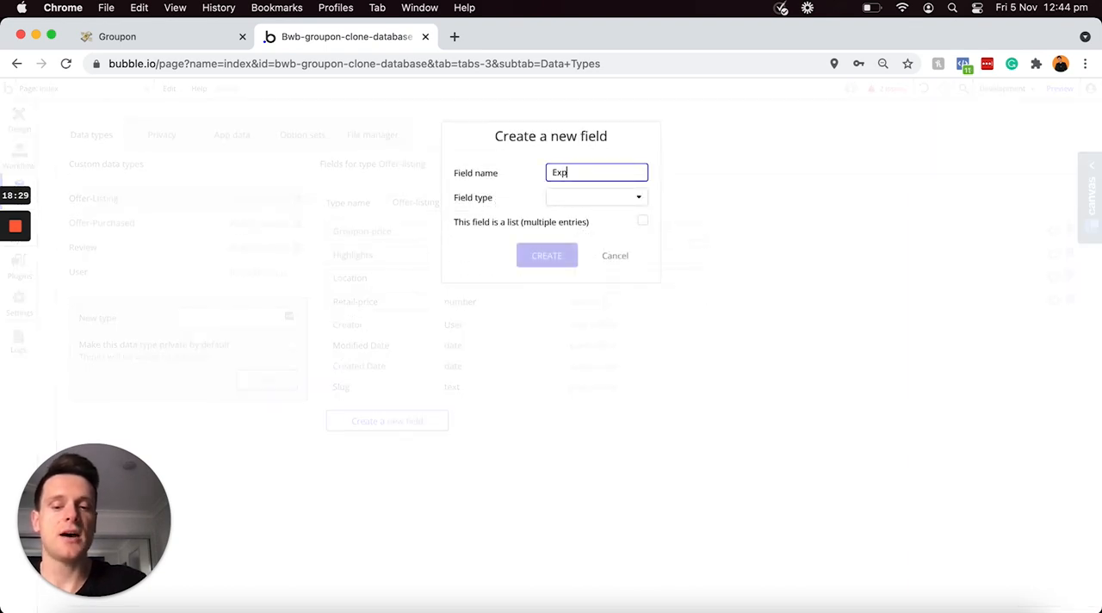
{"action": "type", "text": "e"}
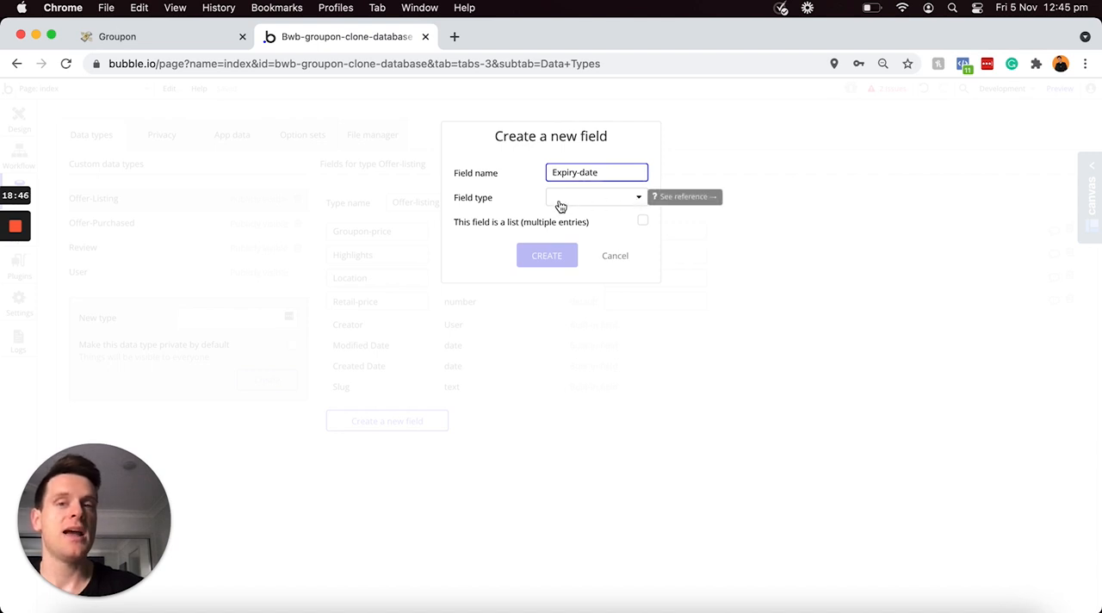
{"action": "left_click", "coordinate": [612, 205]}
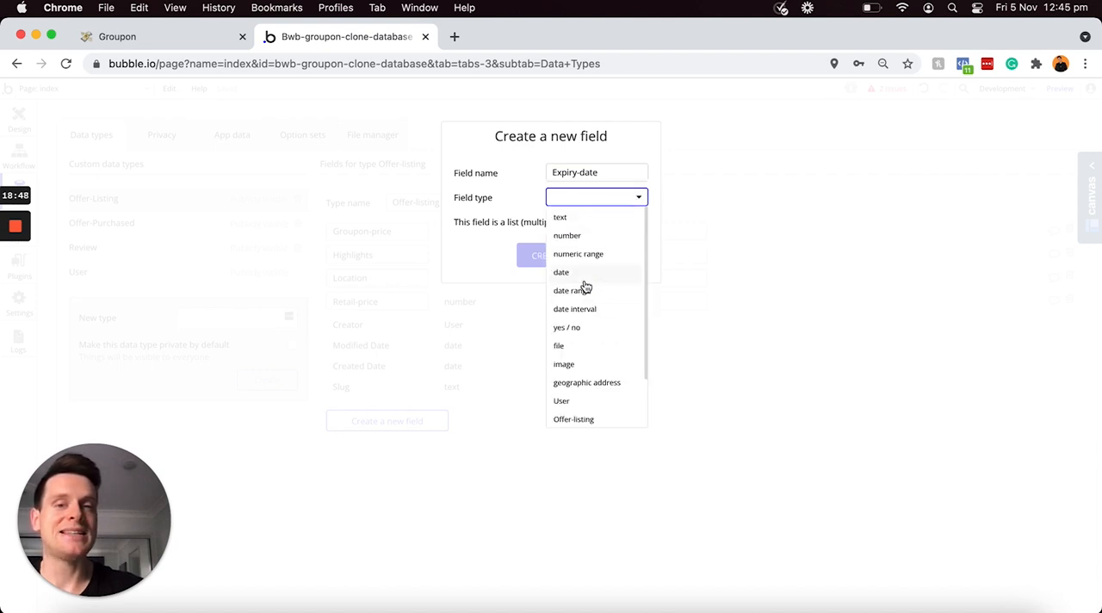
{"action": "left_click", "coordinate": [578, 273]}
{"action": "left_click", "coordinate": [547, 255]}
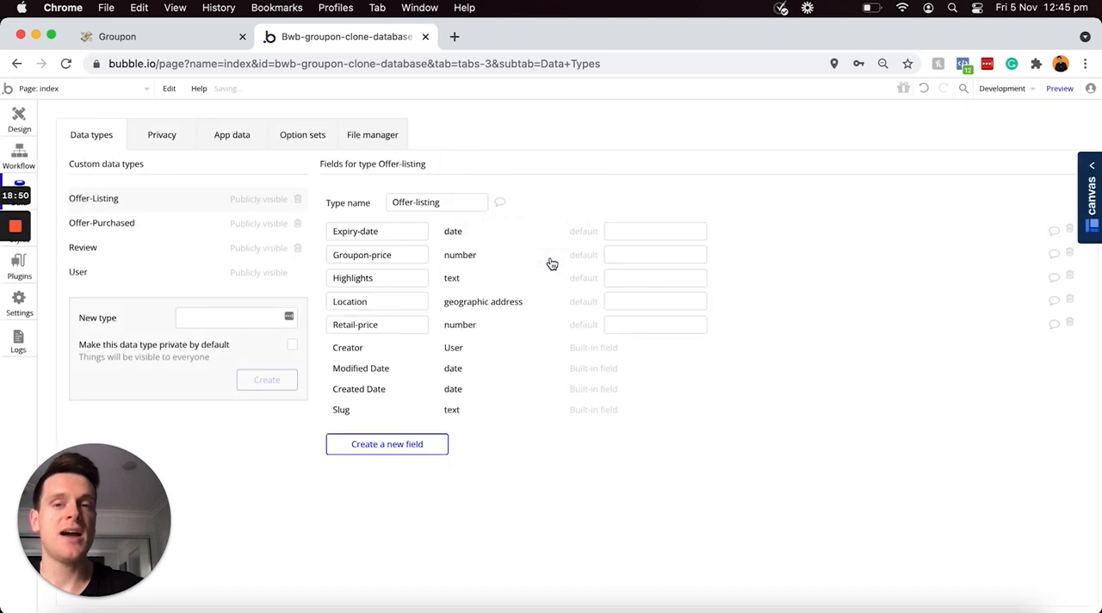
Step: Create a field called Images on the Offer-Listing data type, with the image type and set as a list with multiple entries
{"action": "left_click", "coordinate": [378, 447]}
{"action": "type", "text": "I"}
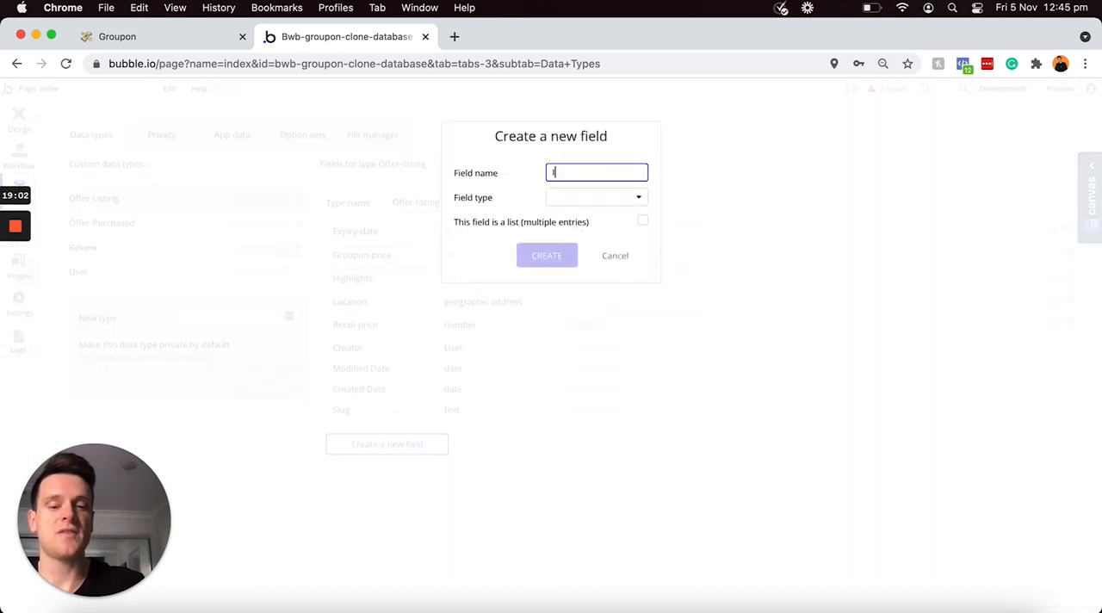
{"action": "type", "text": "mages"}
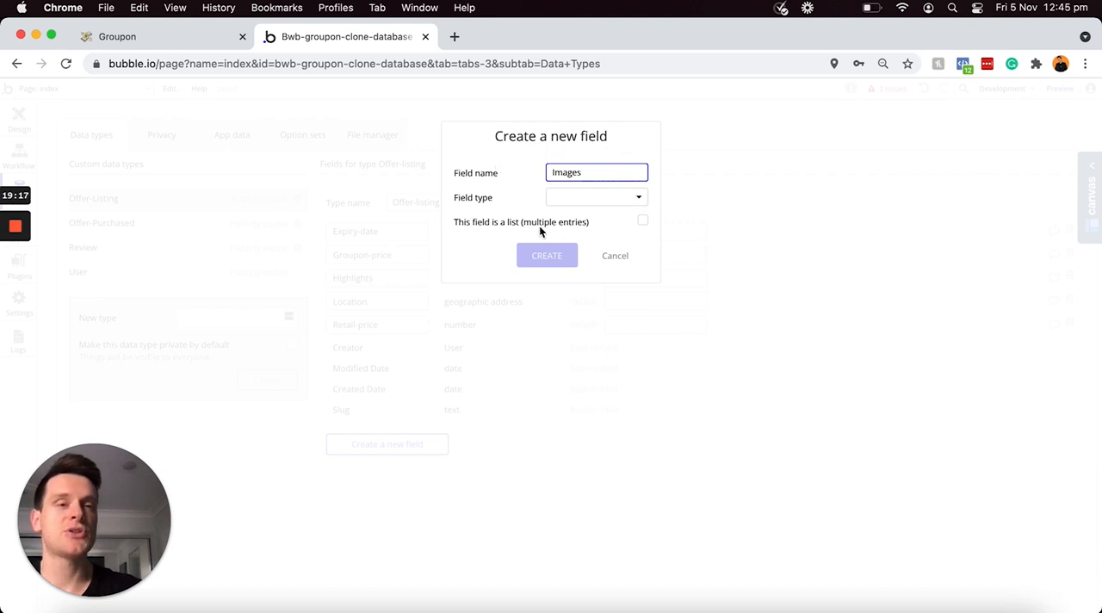
{"action": "left_click", "coordinate": [592, 203]}
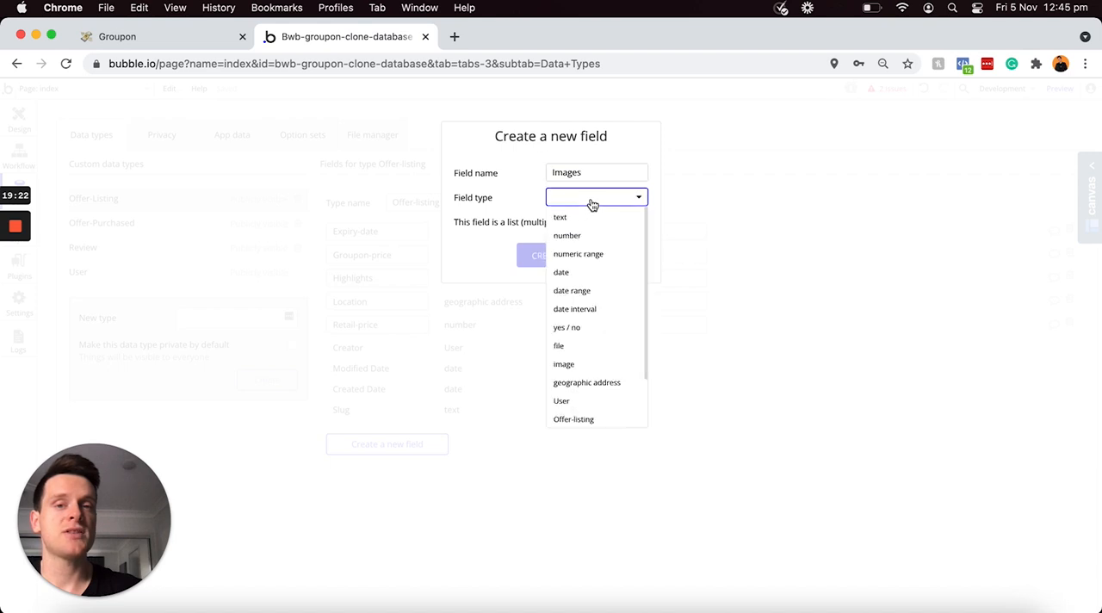
{"action": "left_click", "coordinate": [568, 363]}
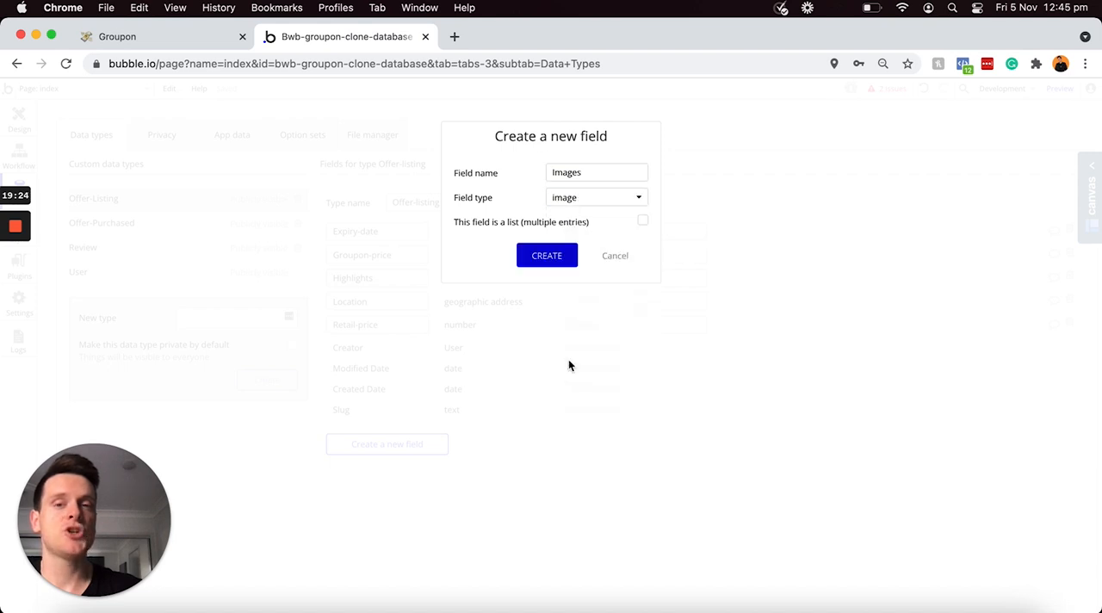
{"action": "left_click", "coordinate": [643, 224]}
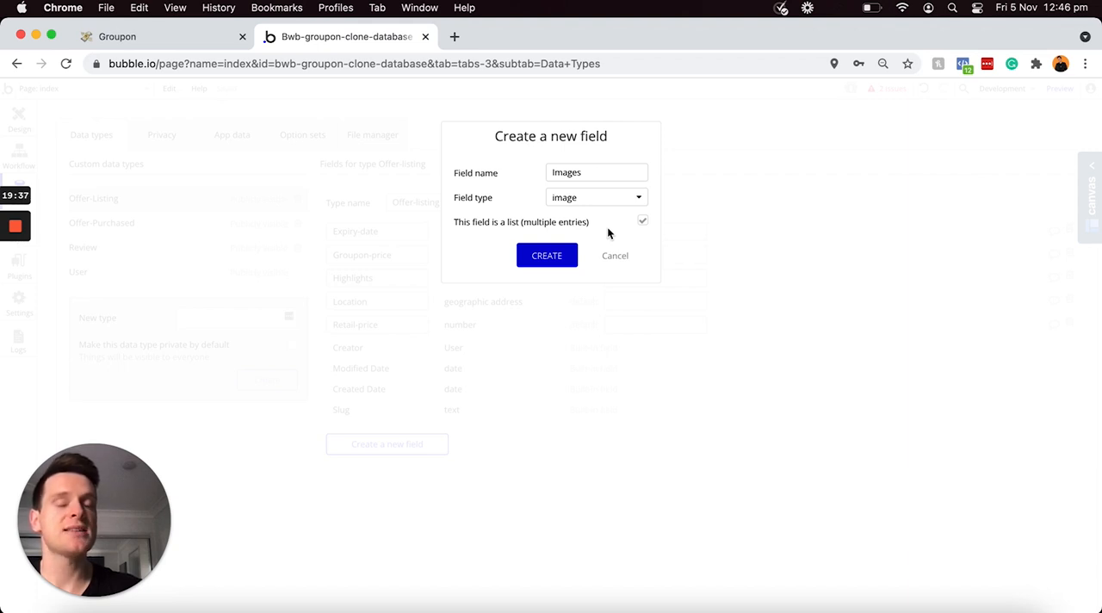
{"action": "left_click", "coordinate": [545, 256]}
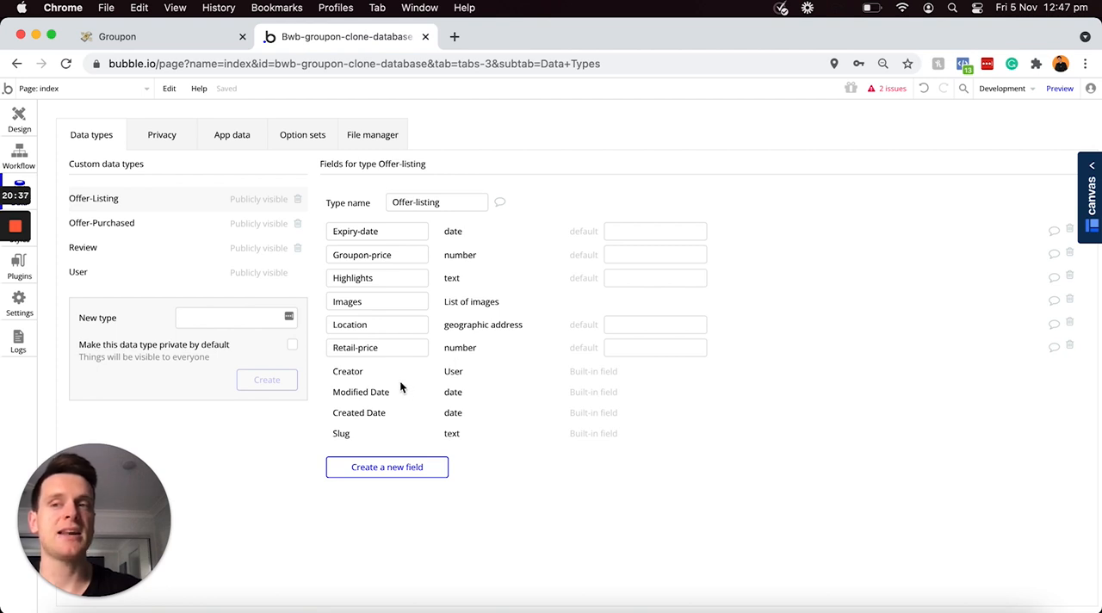
Step: Create a new option set named Categories
{"action": "left_click", "coordinate": [303, 143]}
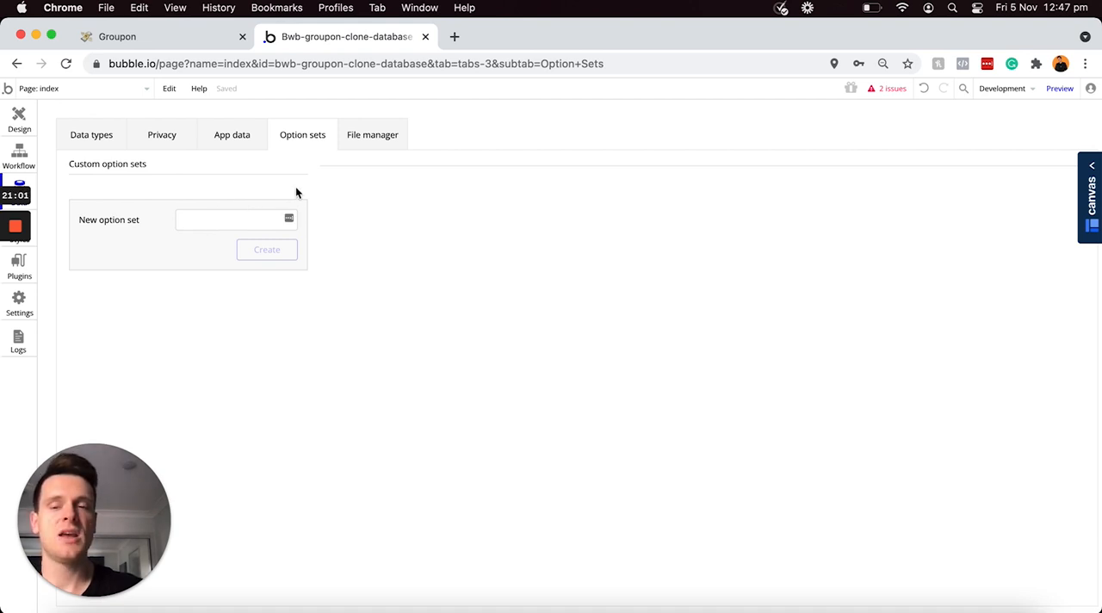
{"action": "left_click", "coordinate": [241, 219]}
{"action": "type", "text": "C"}
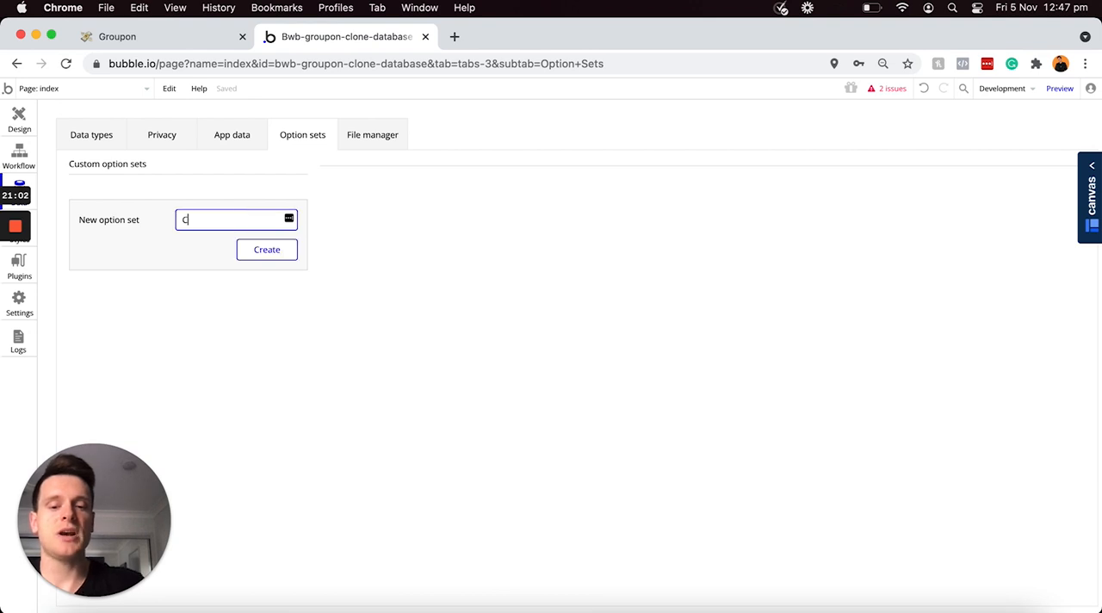
{"action": "type", "text": "ategorie"}
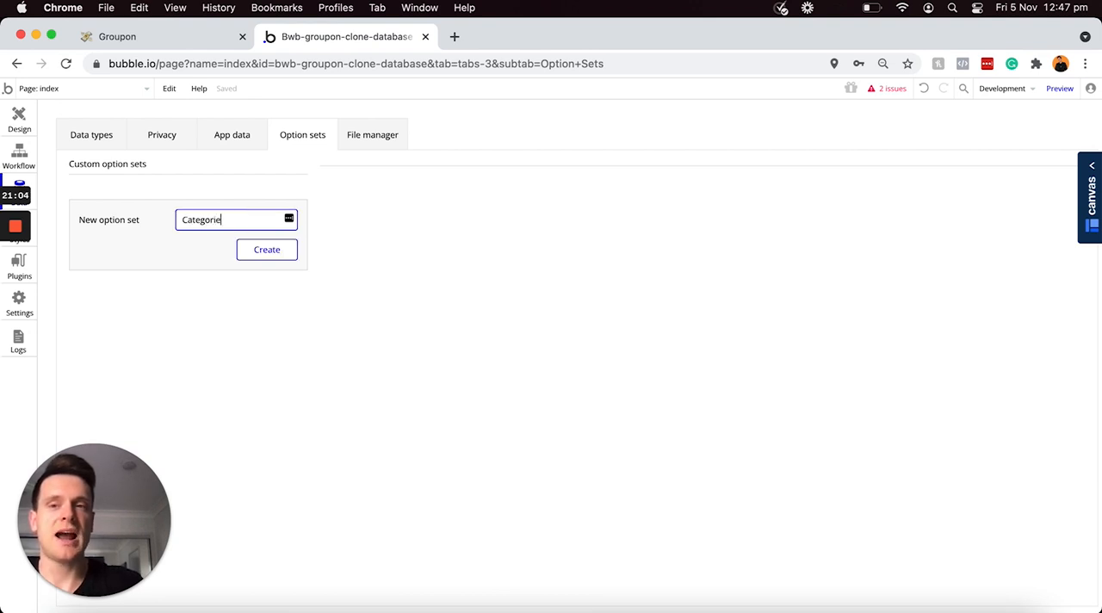
{"action": "type", "text": "s"}
{"action": "key", "text": "Return"}
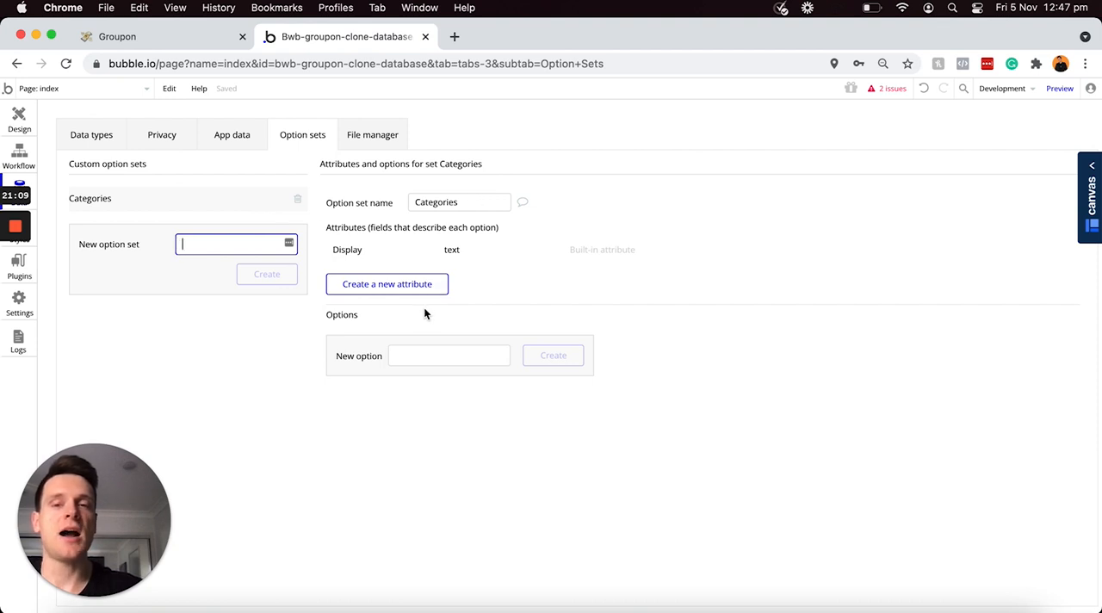
Step: Add the options Family, Sports, Shopping and Travel to the Categories option set
{"action": "left_click", "coordinate": [419, 354]}
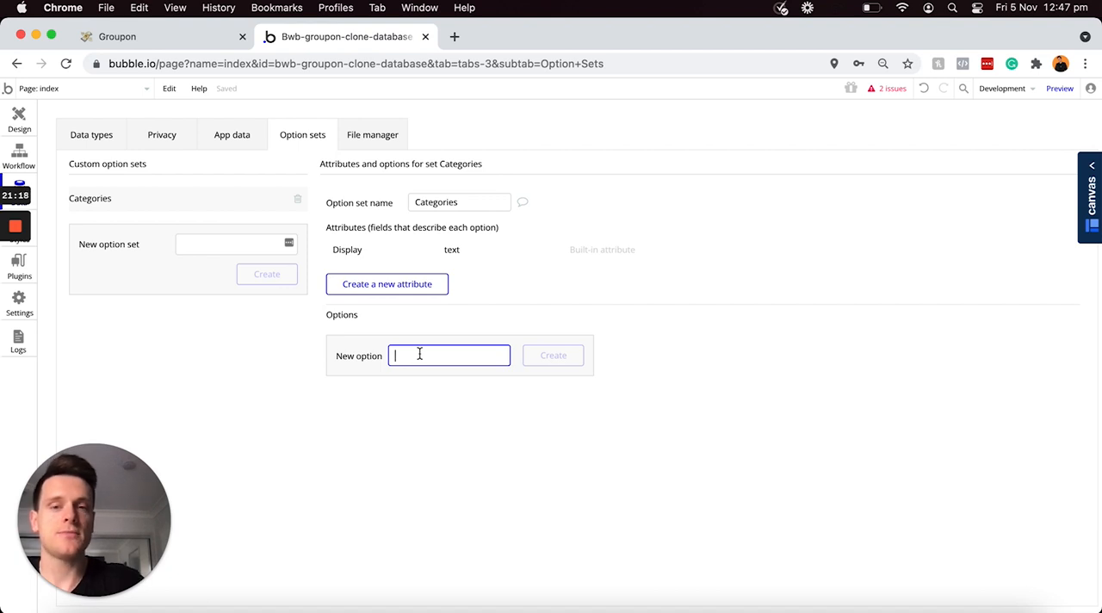
{"action": "type", "text": "Family"}
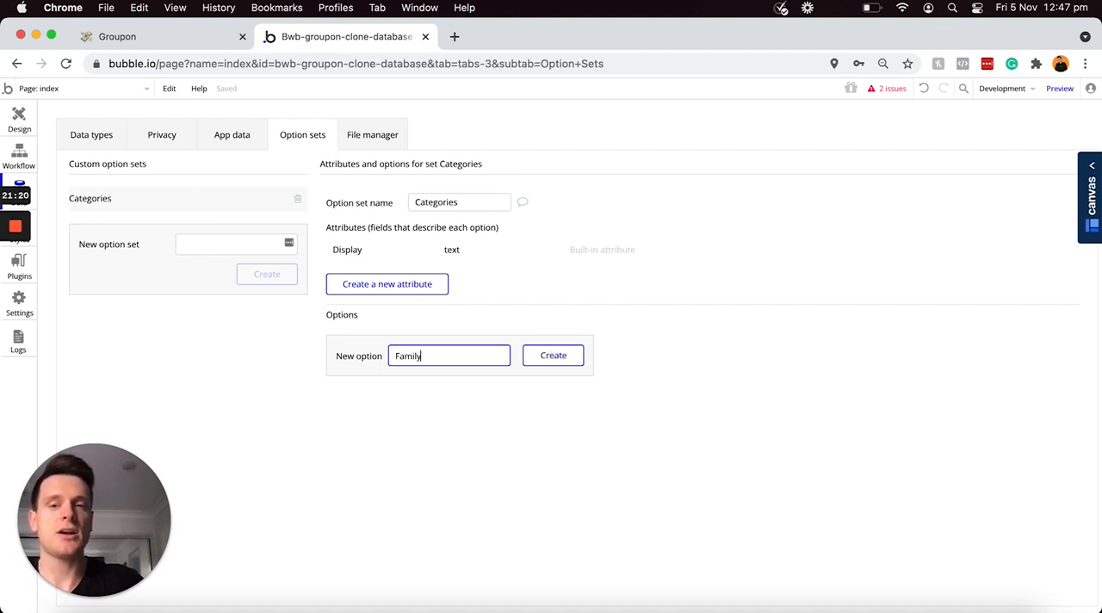
{"action": "left_click", "coordinate": [551, 356]}
{"action": "left_click", "coordinate": [470, 384]}
{"action": "type", "text": "Sports"}
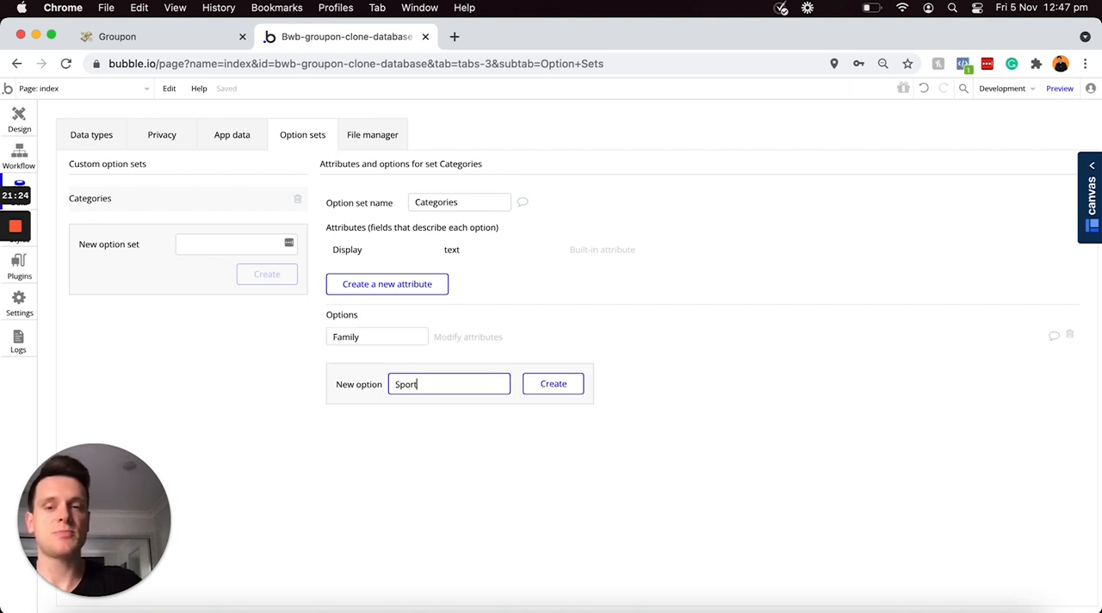
{"action": "left_click", "coordinate": [560, 387]}
{"action": "left_click", "coordinate": [505, 406]}
{"action": "type", "text": "Sho"}
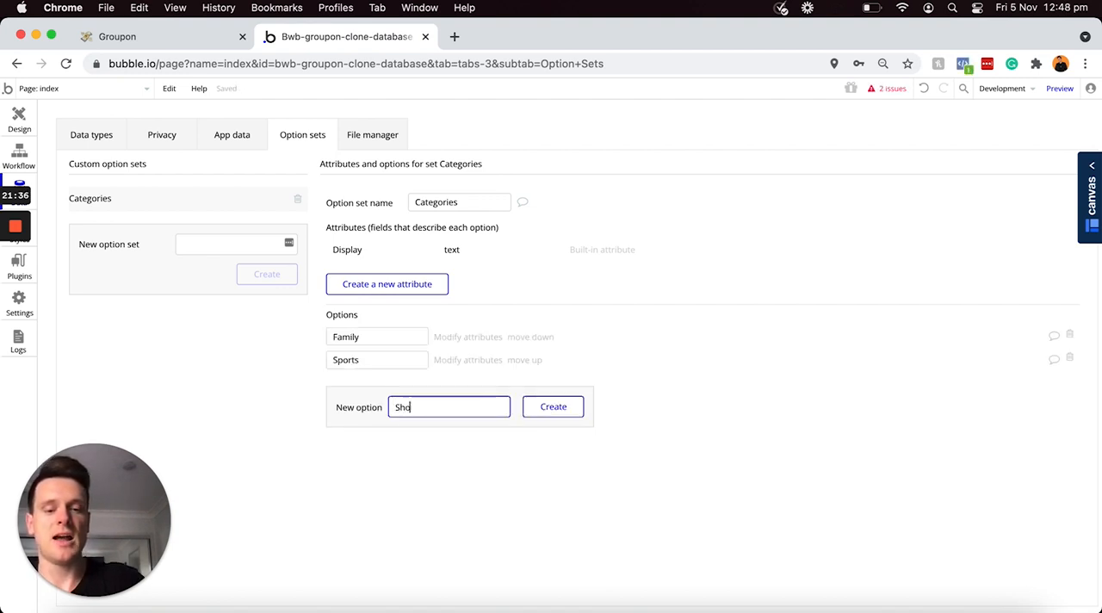
{"action": "type", "text": "pping"}
{"action": "key", "text": "Return"}
{"action": "type", "text": "Travel"}
{"action": "key", "text": "Return"}
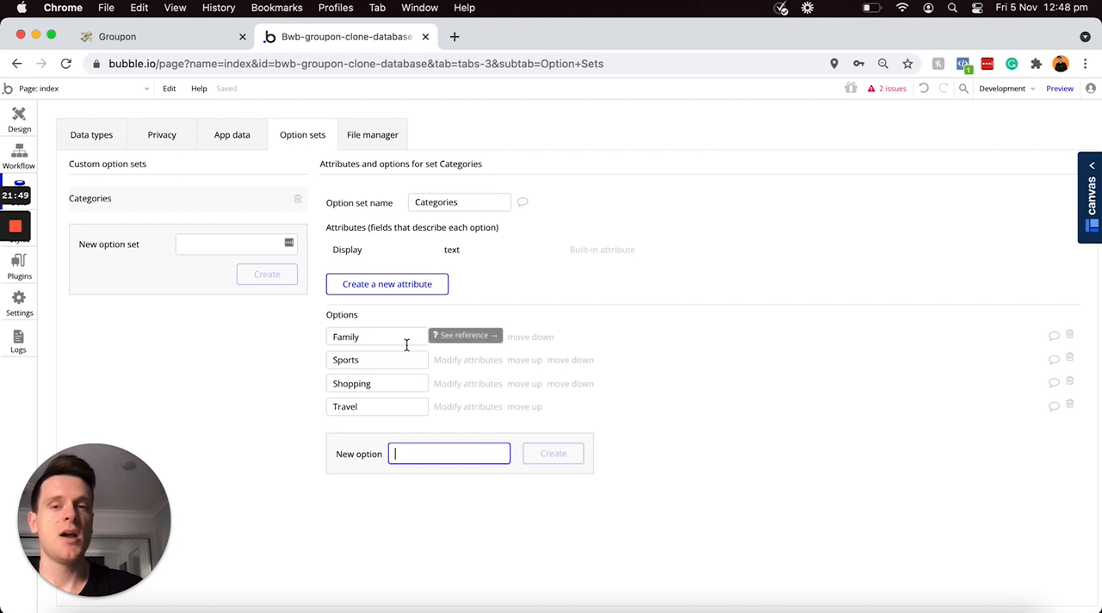
{"action": "left_click", "coordinate": [490, 289]}
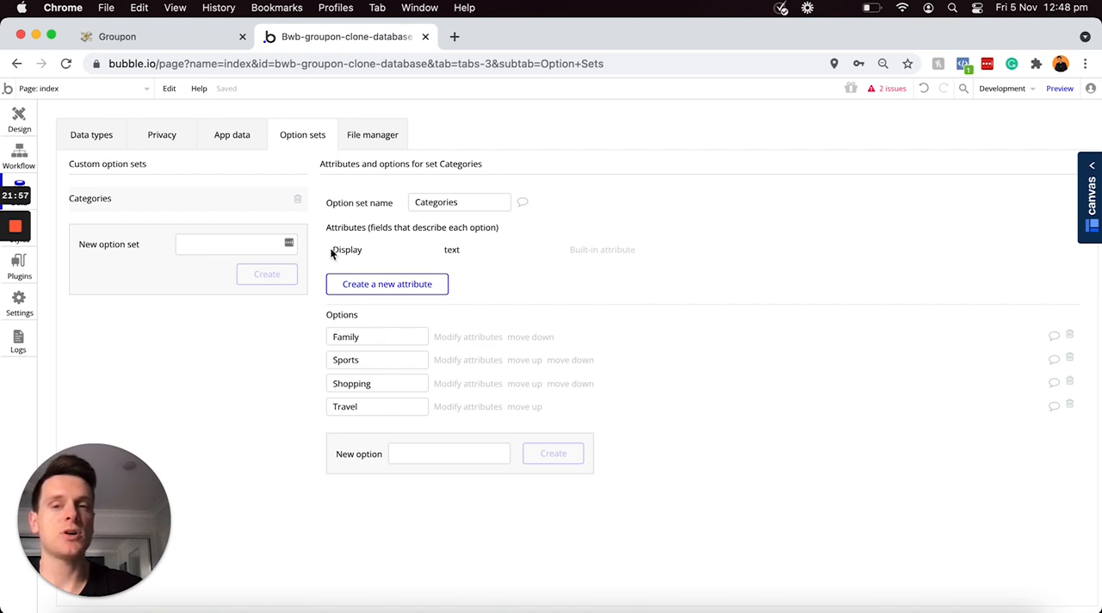
{"action": "mouse_move", "coordinate": [369, 251]}
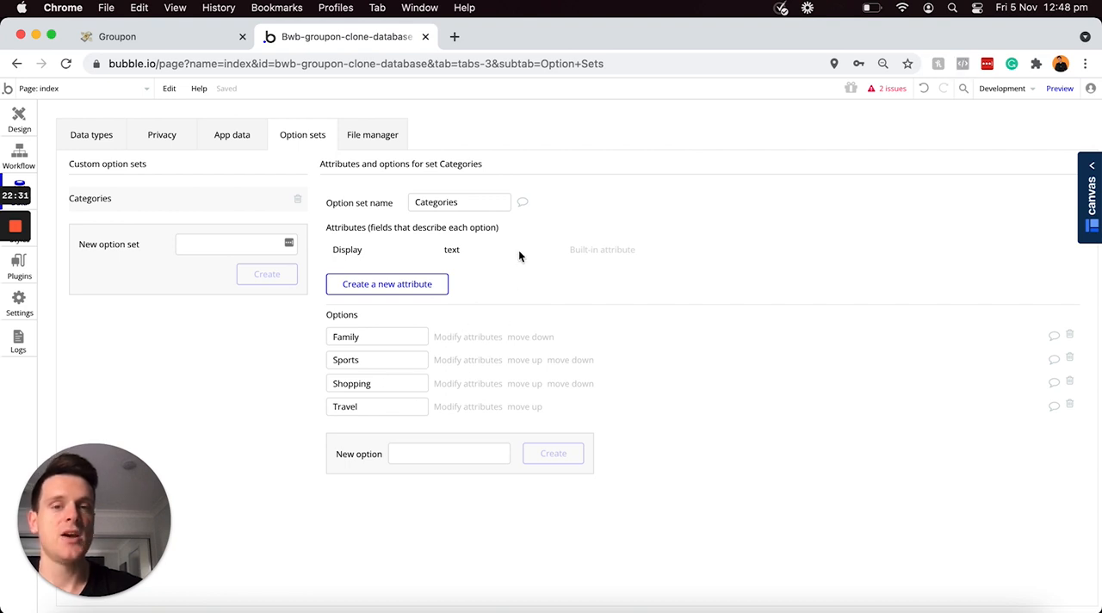
Step: Create a field called Category on the Offer-Listing data type, with the Categories option set as its type
{"action": "left_click", "coordinate": [94, 139]}
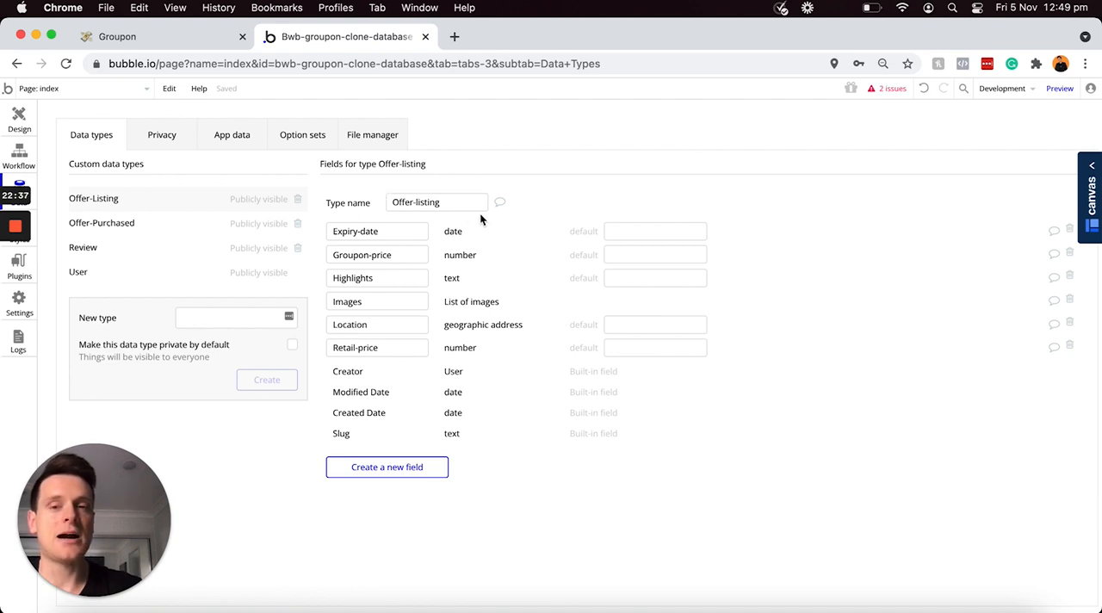
{"action": "left_click", "coordinate": [388, 470]}
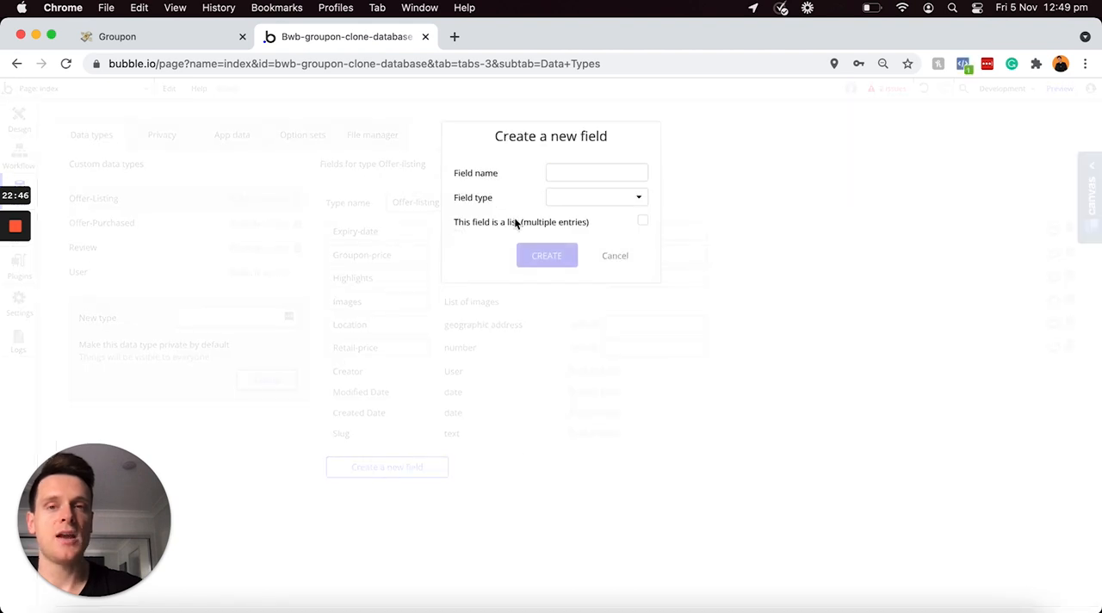
{"action": "left_click", "coordinate": [560, 169]}
{"action": "type", "text": "Category"}
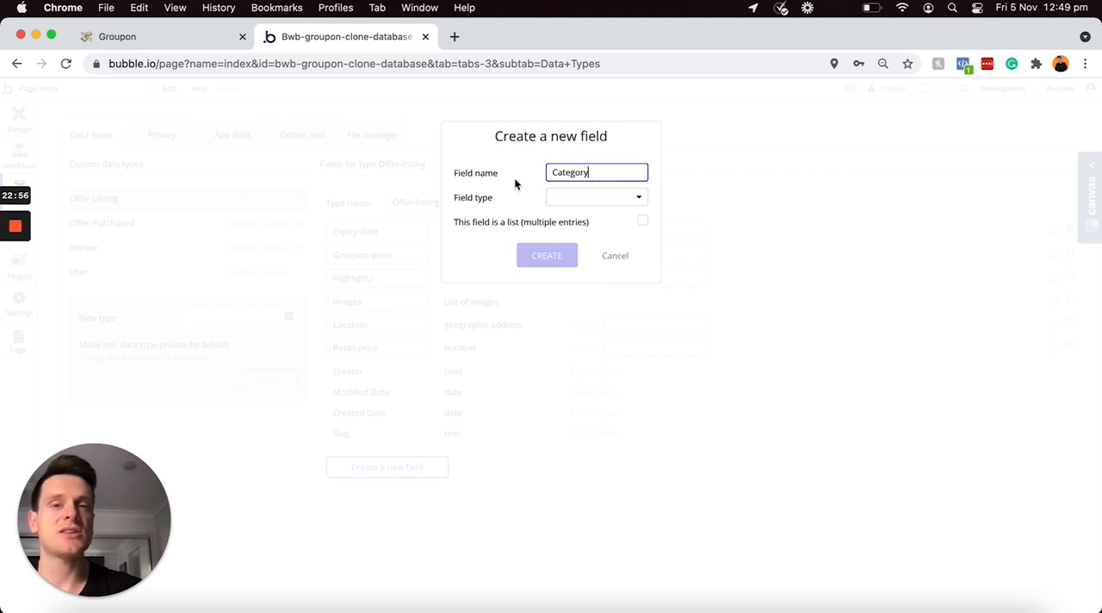
{"action": "left_click", "coordinate": [589, 204]}
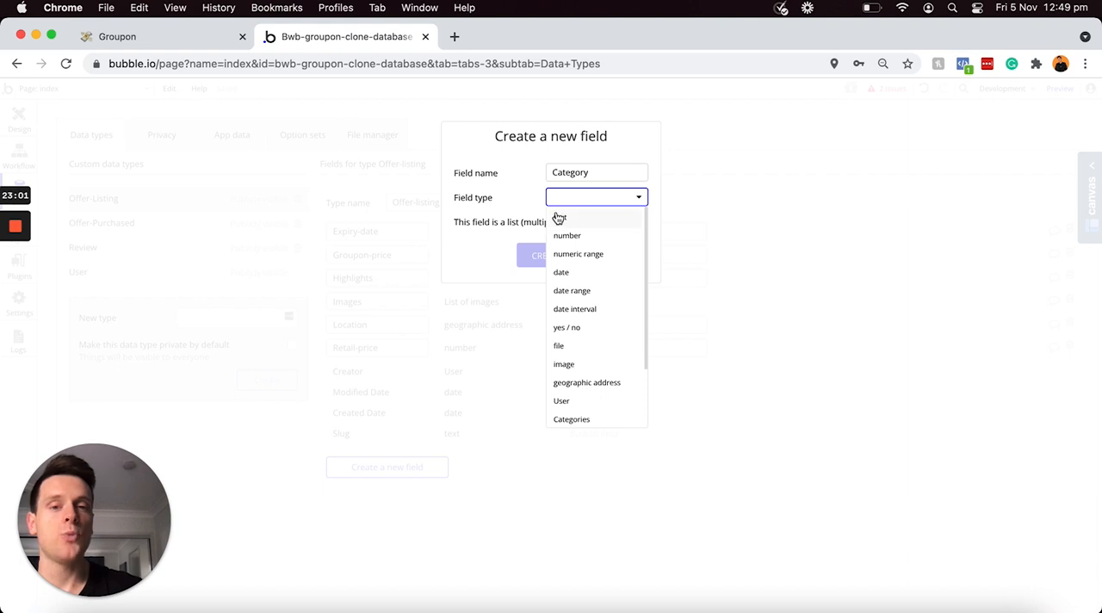
{"action": "scroll", "coordinate": [588, 287], "scroll_direction": "down", "scroll_amount": 2}
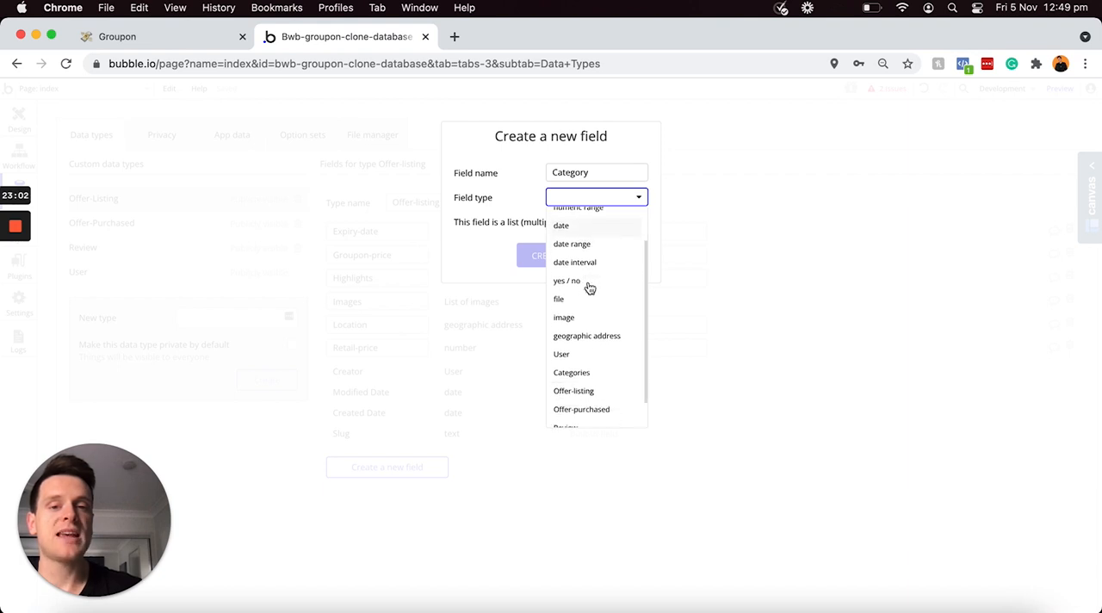
{"action": "left_click", "coordinate": [588, 374]}
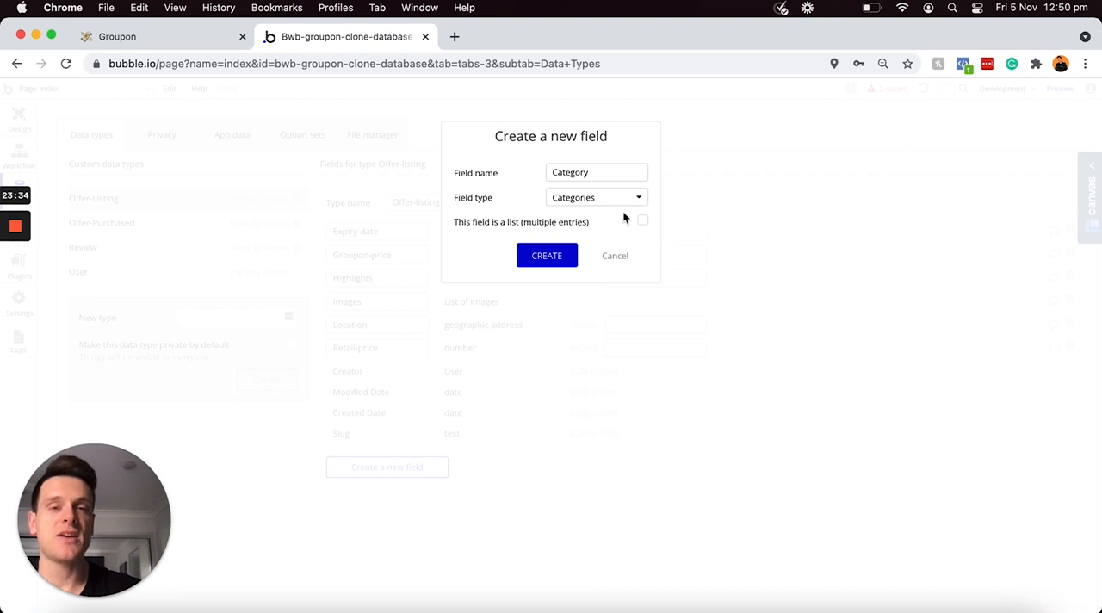
{"action": "left_click", "coordinate": [542, 258]}
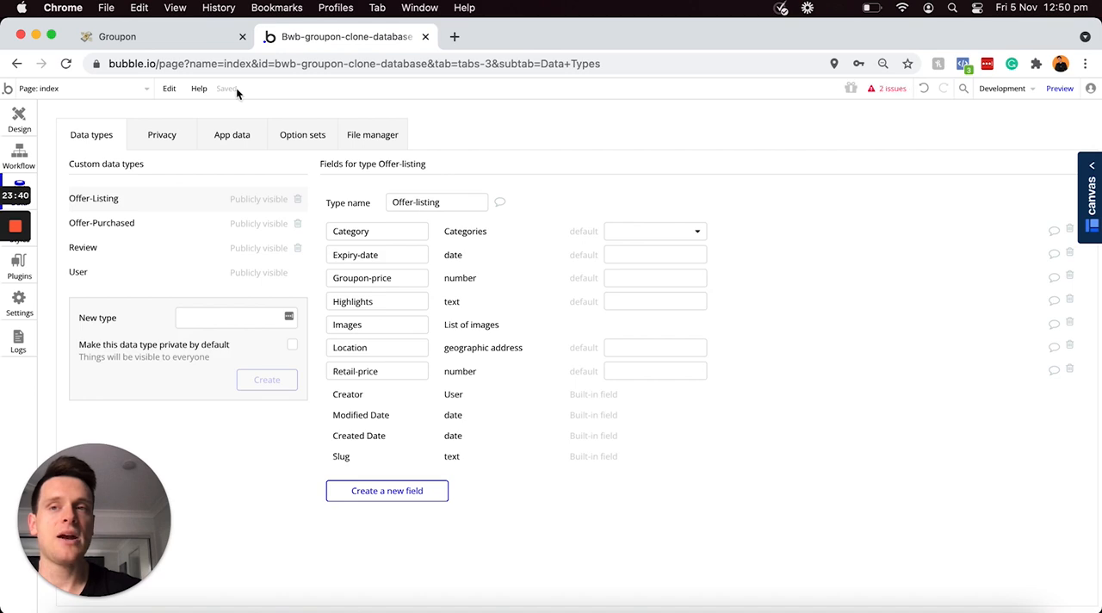
Step: Switch to the Groupon plan in Notion, tick off all the Offer-listing items and select the Offer-purchase heading
{"action": "left_click", "coordinate": [182, 39]}
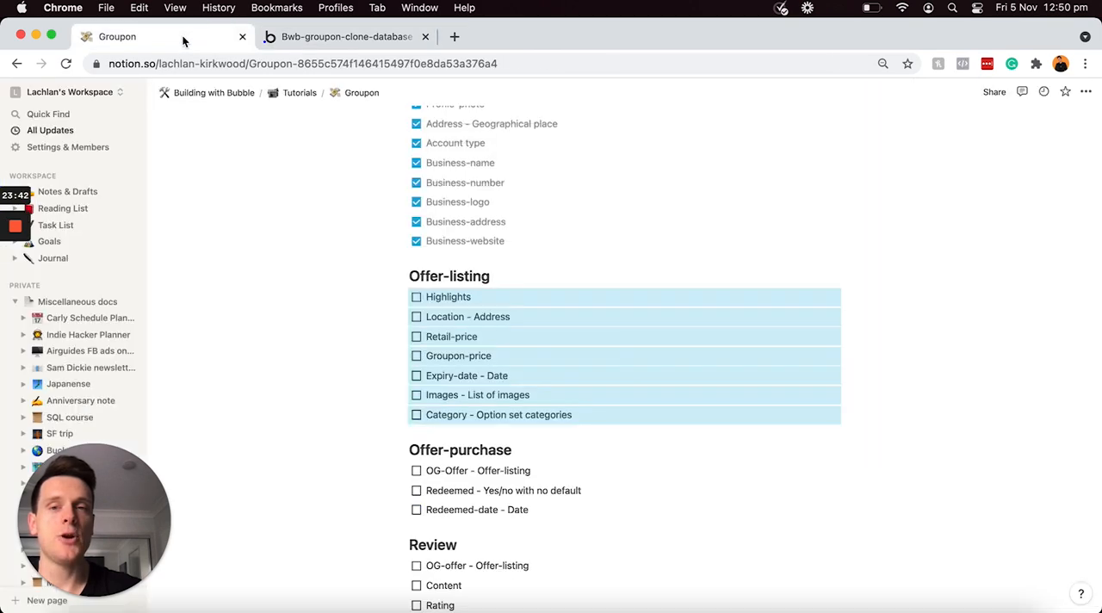
{"action": "left_click", "coordinate": [416, 299]}
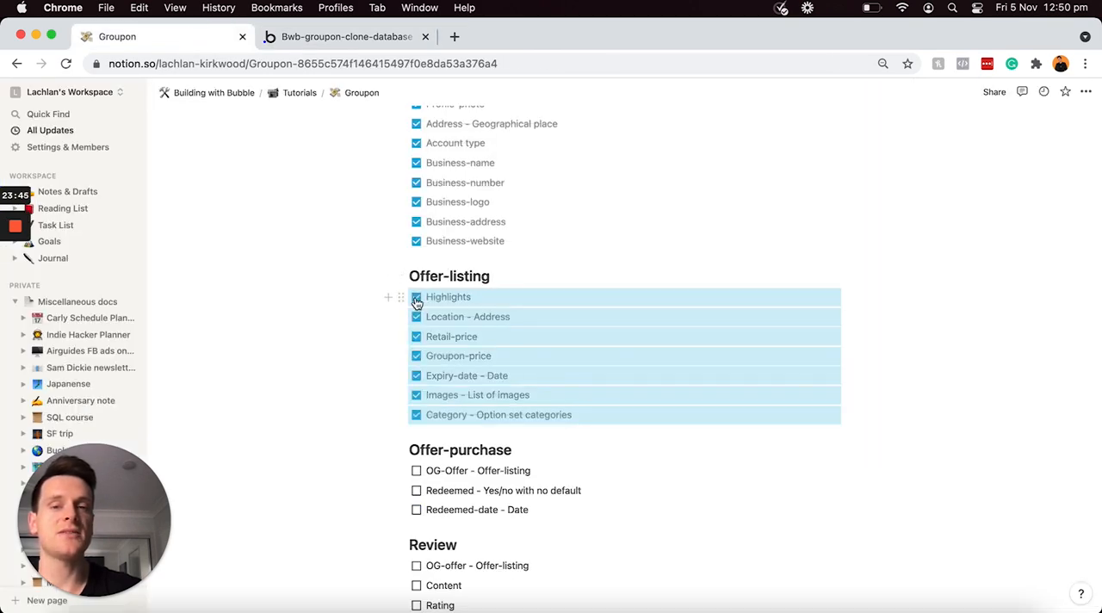
{"action": "left_click", "coordinate": [501, 276]}
{"action": "scroll", "coordinate": [505, 284], "scroll_direction": "down", "scroll_amount": 2}
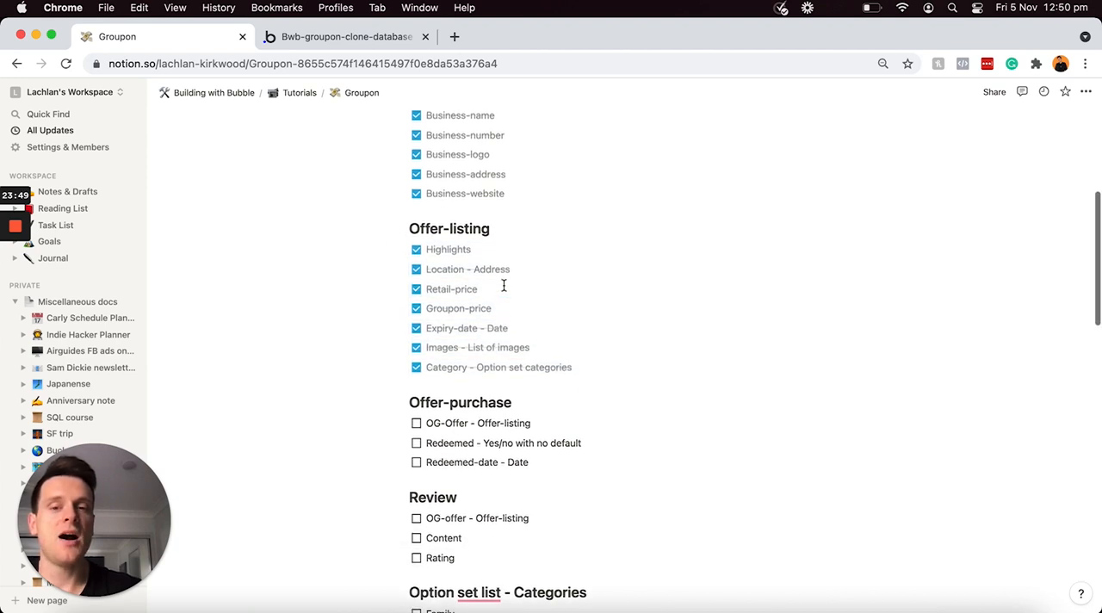
{"action": "triple_click", "coordinate": [544, 399]}
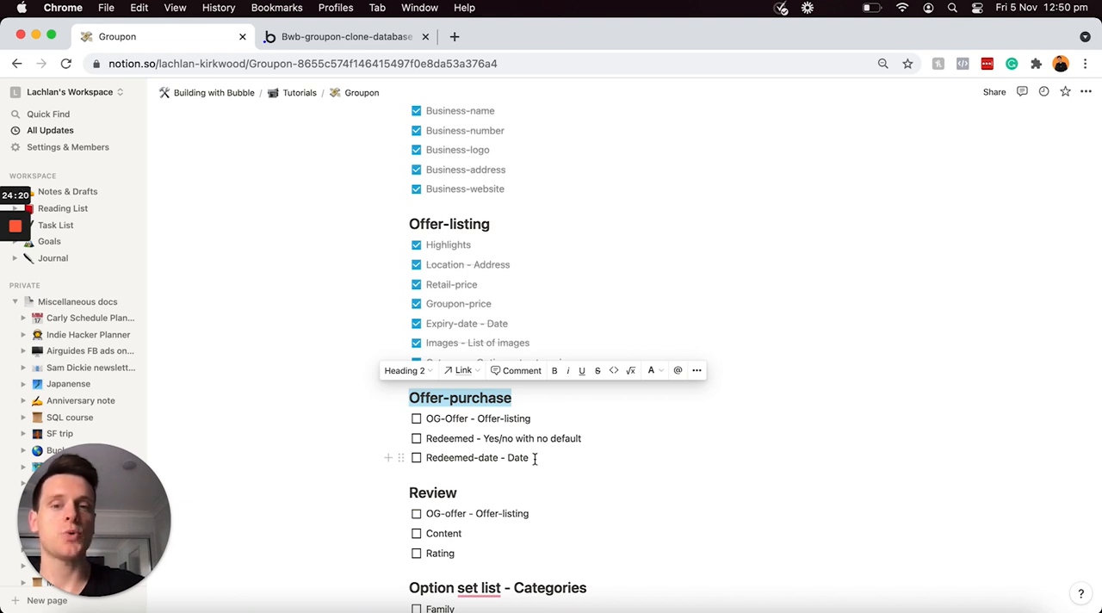
Step: Switch back to Bubble and create a field called OG-offer with the Offer-listing type on the Offer-Purchased data type
{"action": "left_click", "coordinate": [359, 40]}
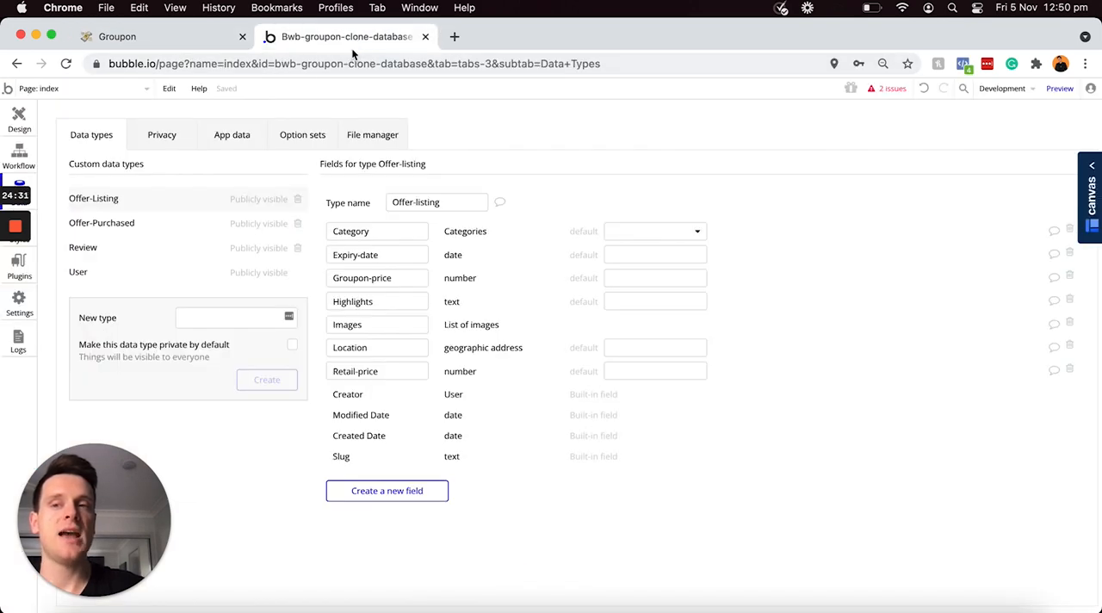
{"action": "left_click", "coordinate": [128, 225]}
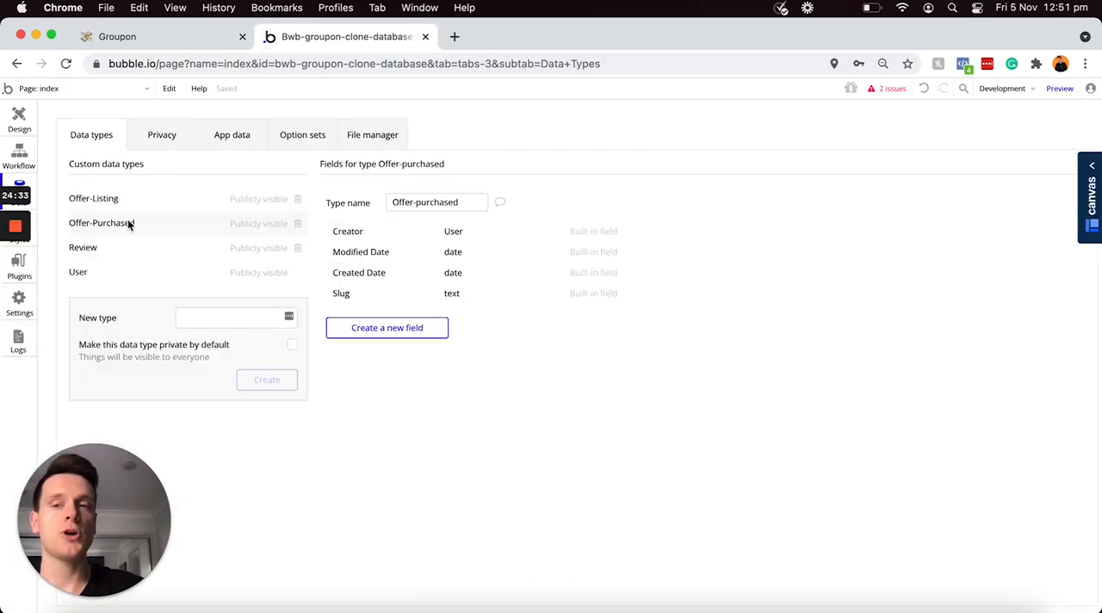
{"action": "left_click", "coordinate": [390, 329]}
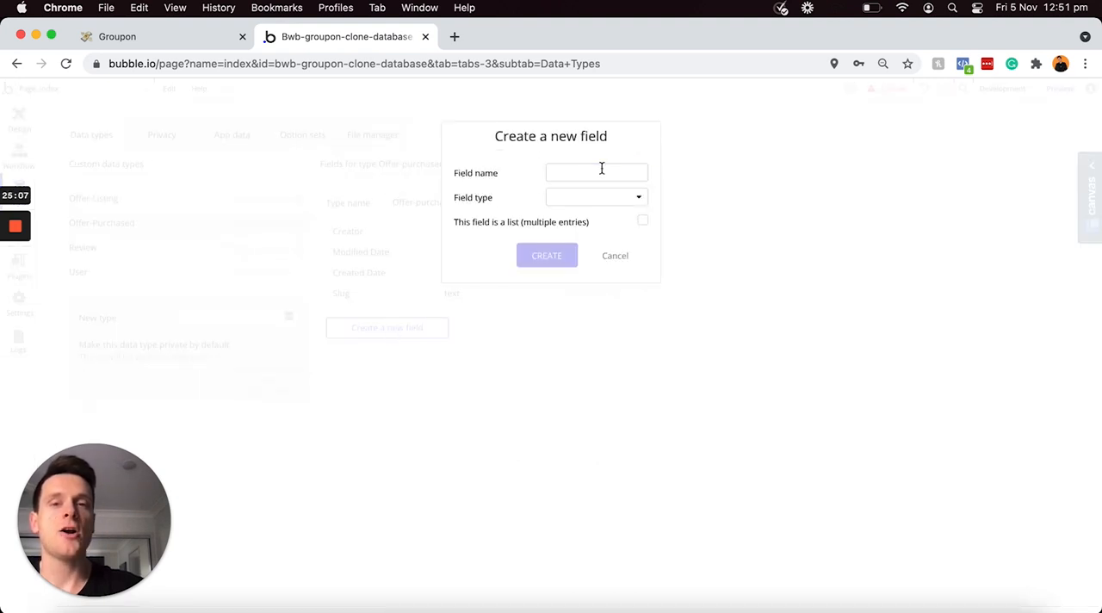
{"action": "left_click", "coordinate": [602, 168]}
{"action": "type", "text": "OG-offer"}
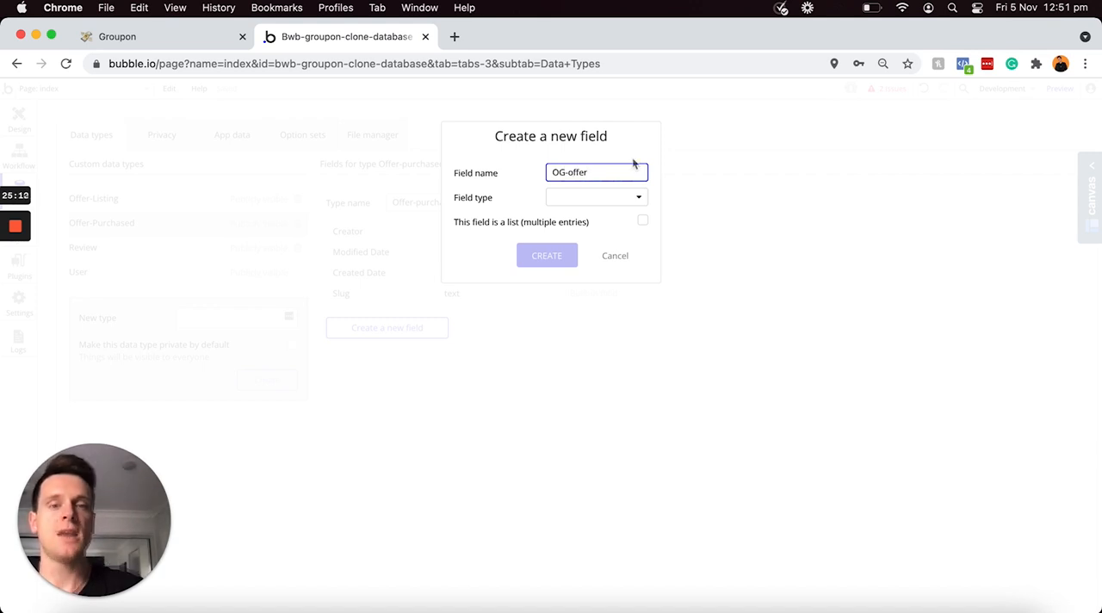
{"action": "left_click", "coordinate": [596, 202]}
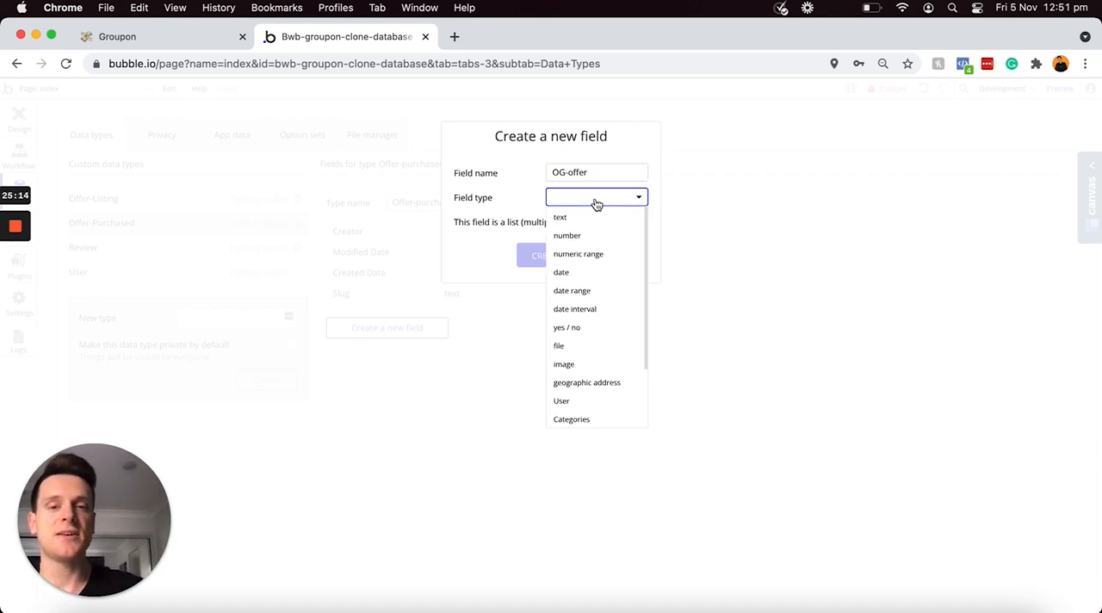
{"action": "scroll", "coordinate": [597, 260], "scroll_direction": "down", "scroll_amount": 3}
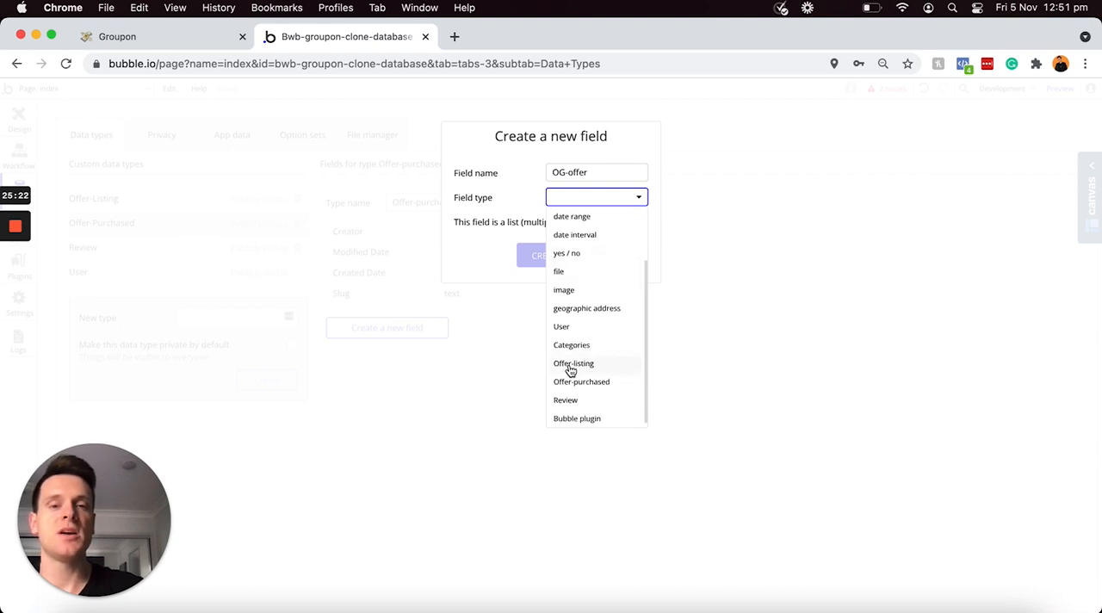
{"action": "left_click", "coordinate": [585, 368]}
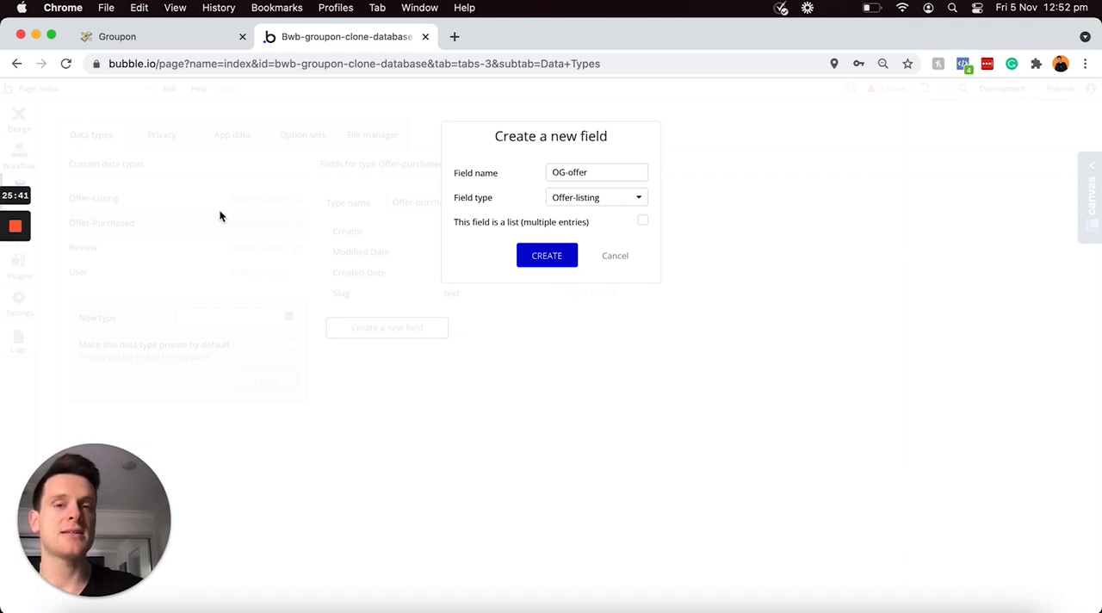
{"action": "left_click", "coordinate": [539, 255]}
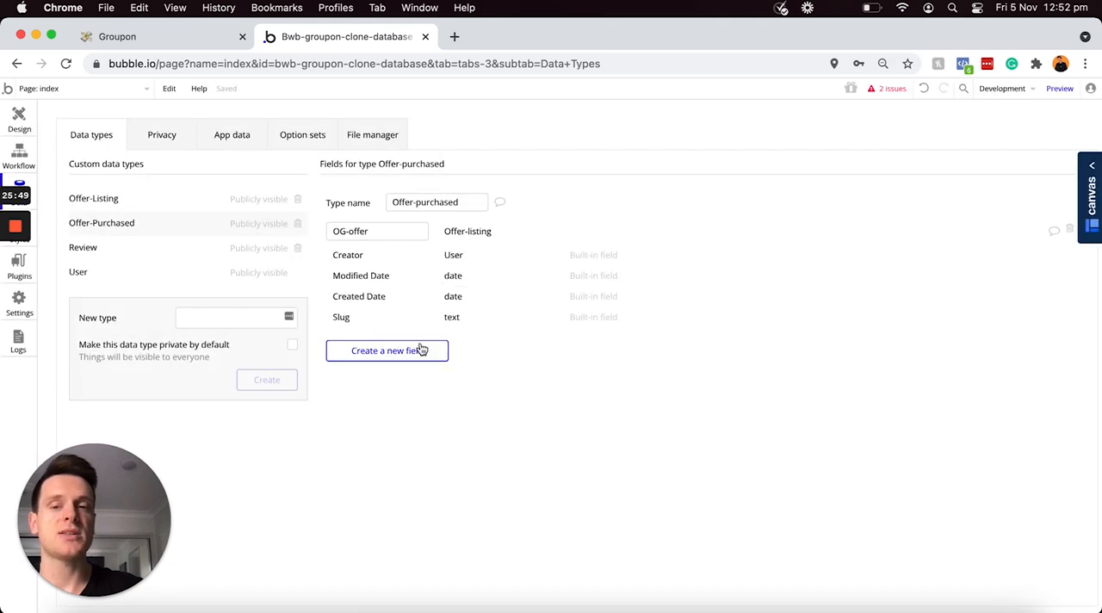
Step: Create a field called Redeemed with the yes / no type on the Offer-Purchased data type
{"action": "left_click", "coordinate": [401, 355]}
{"action": "type", "text": "Rede"}
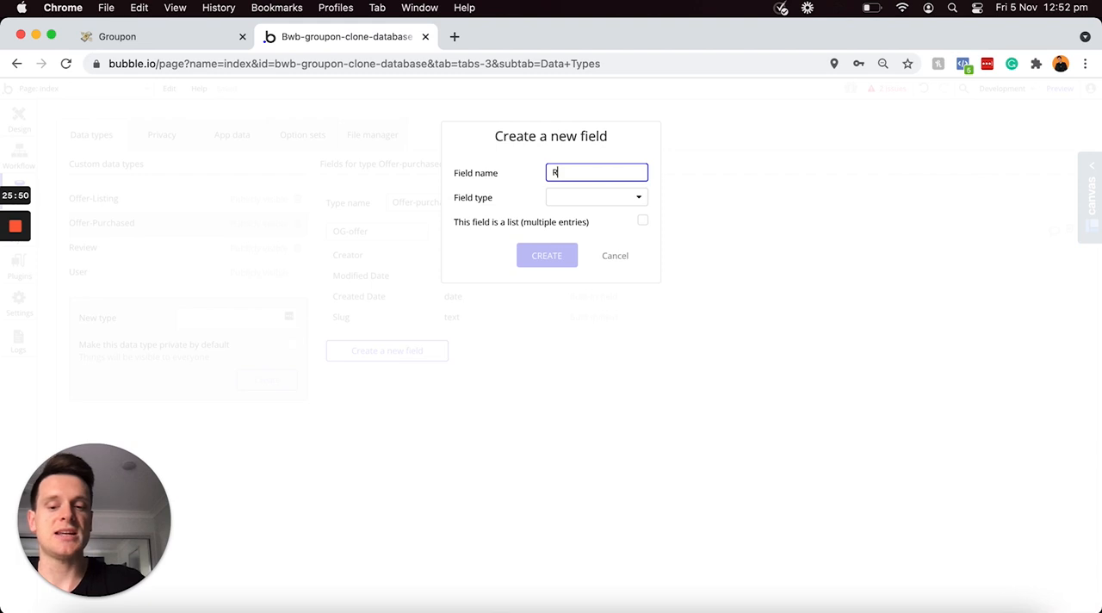
{"action": "type", "text": "emed"}
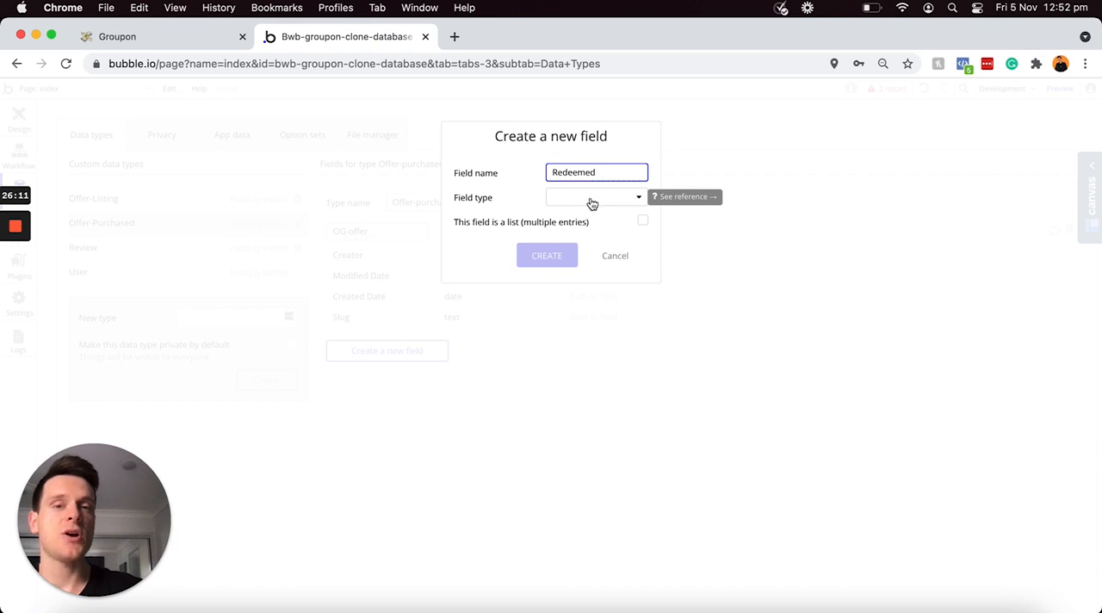
{"action": "left_click", "coordinate": [590, 202]}
{"action": "scroll", "coordinate": [609, 283], "scroll_direction": "down", "scroll_amount": 1}
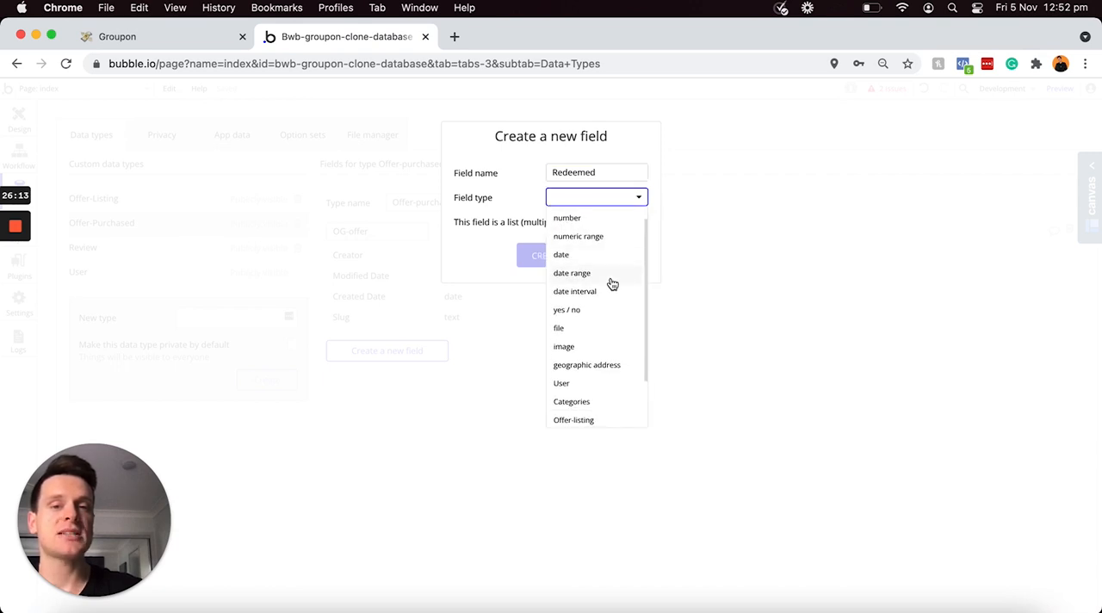
{"action": "left_click", "coordinate": [575, 312]}
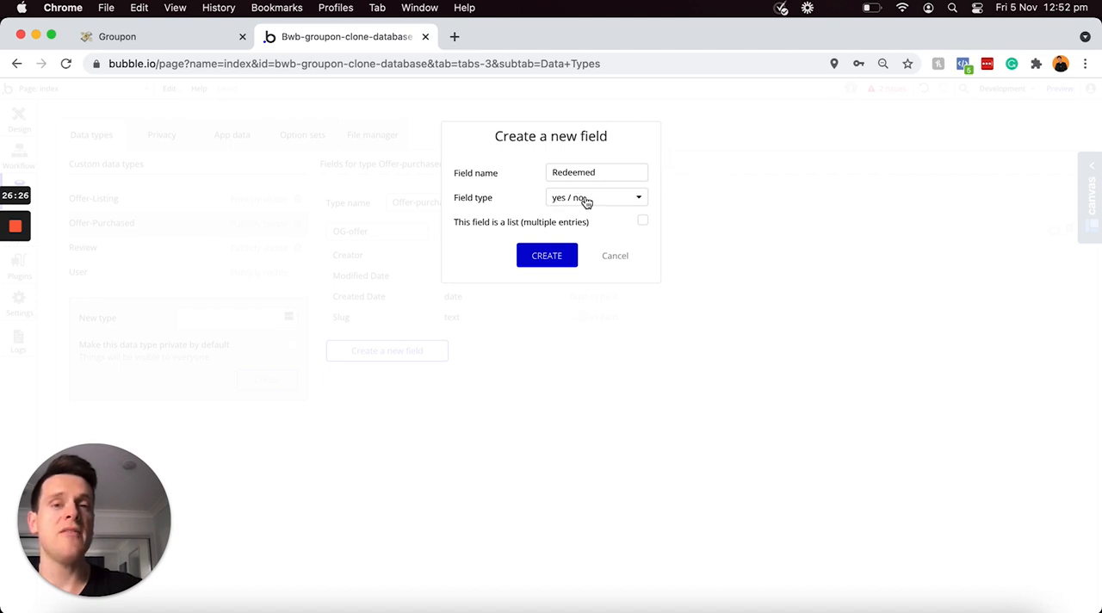
{"action": "left_click", "coordinate": [553, 256]}
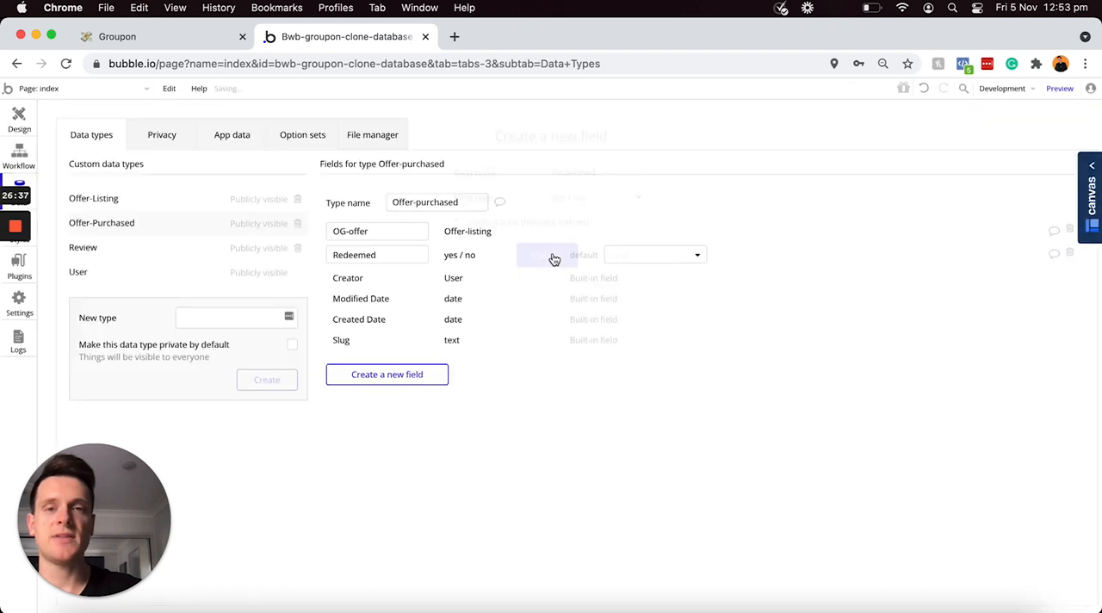
Step: Create a field called Redeemed-date with the date type on the Offer-Purchased data type
{"action": "left_click", "coordinate": [410, 377]}
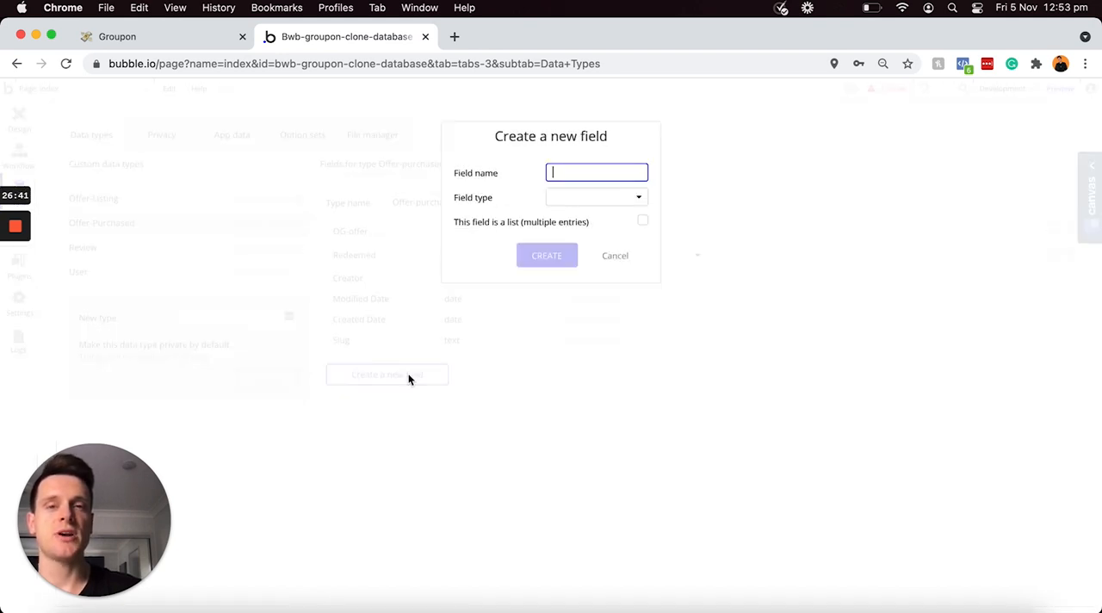
{"action": "type", "text": "Redeem"}
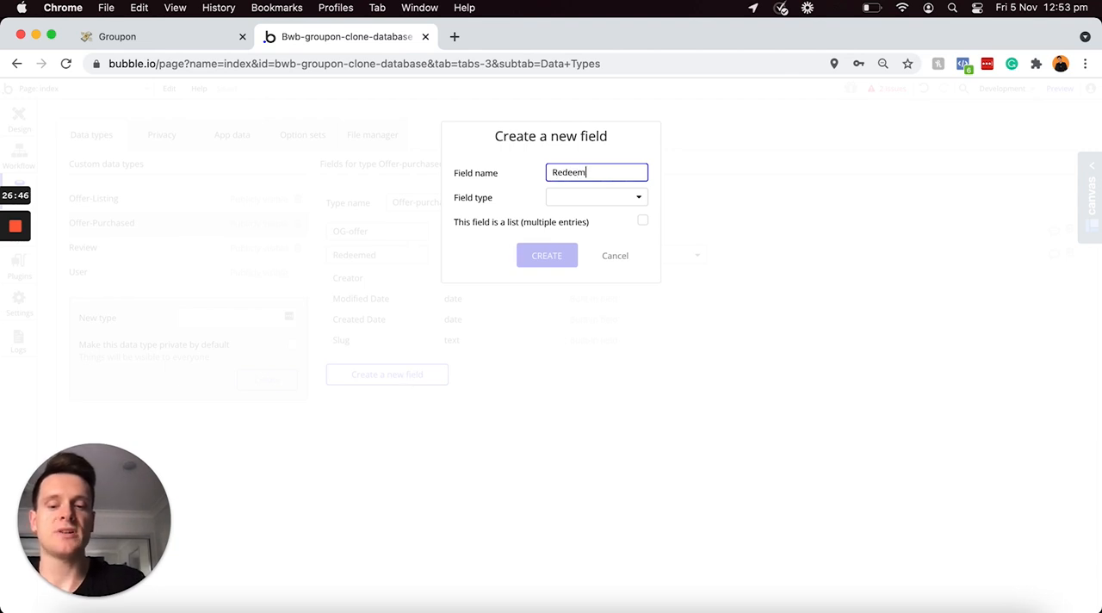
{"action": "type", "text": "ed-date"}
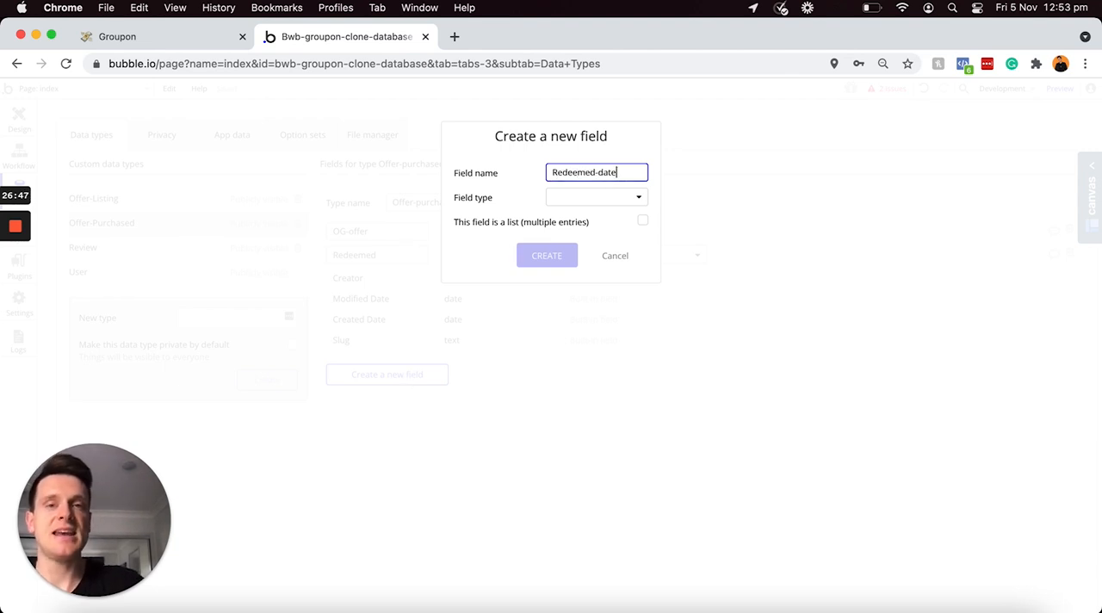
{"action": "left_click", "coordinate": [563, 199]}
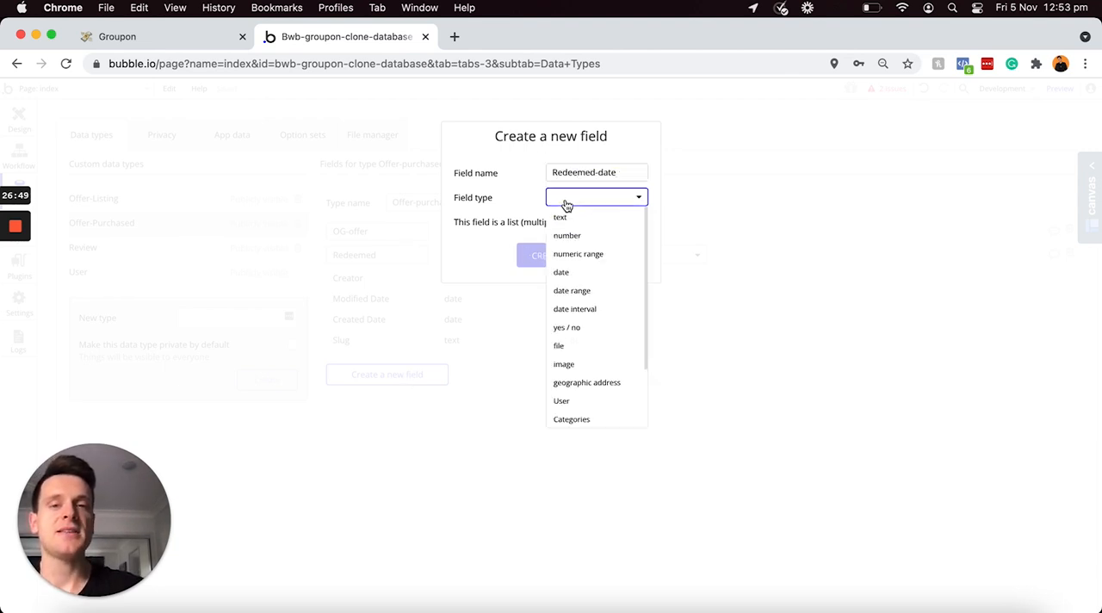
{"action": "left_click", "coordinate": [566, 274]}
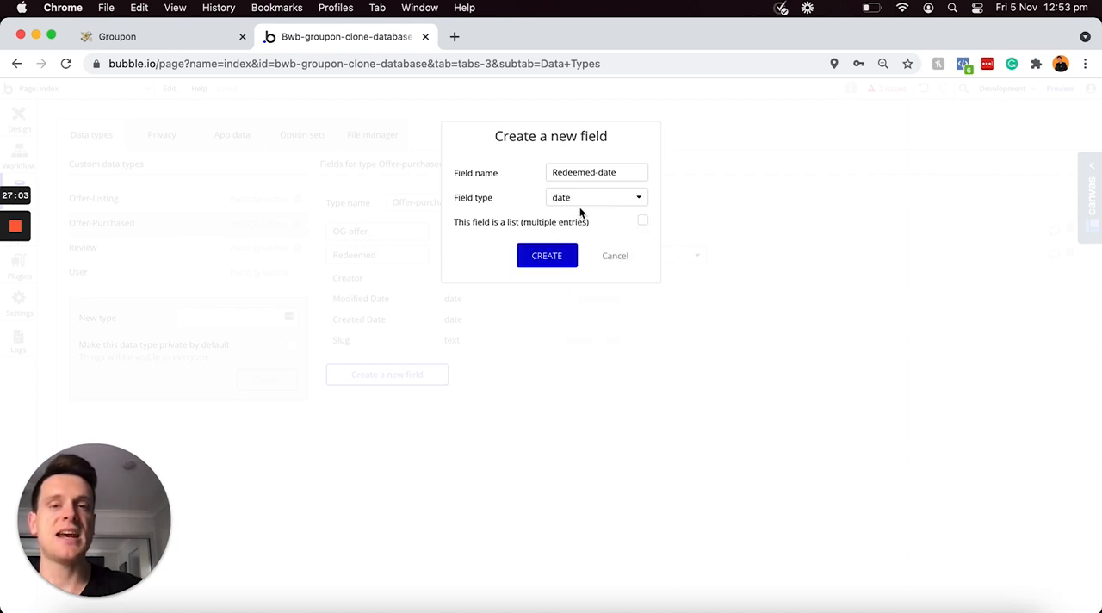
{"action": "left_click", "coordinate": [542, 258]}
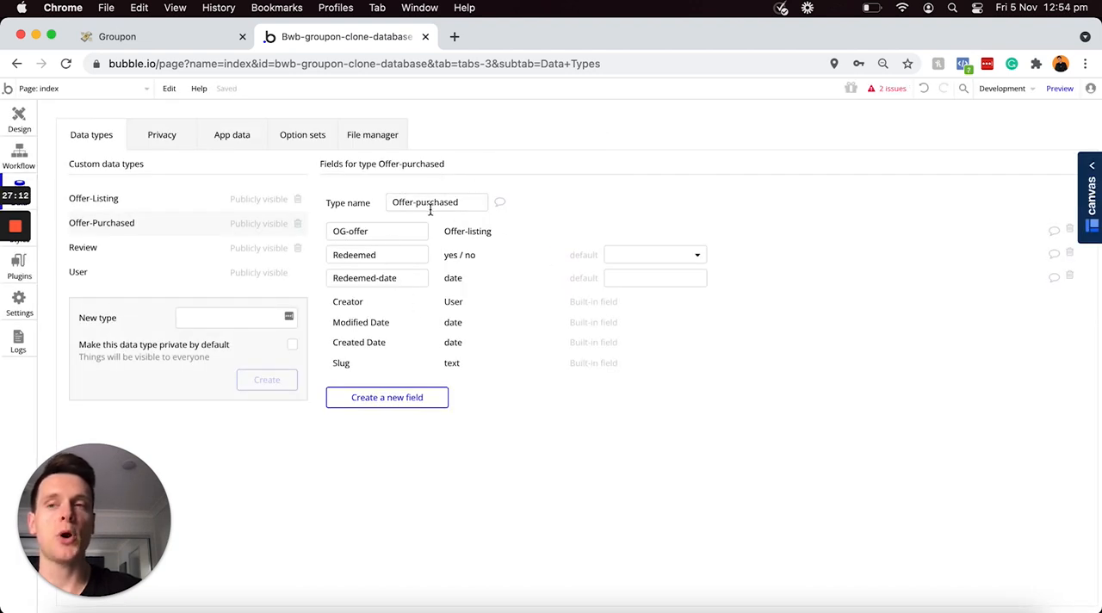
Step: Switch to the Groupon plan in Notion, tick off all the Offer-purchase items and select the three Review items
{"action": "left_click", "coordinate": [184, 35]}
{"action": "left_click_drag", "start_coordinate": [522, 457], "coordinate": [397, 417]}
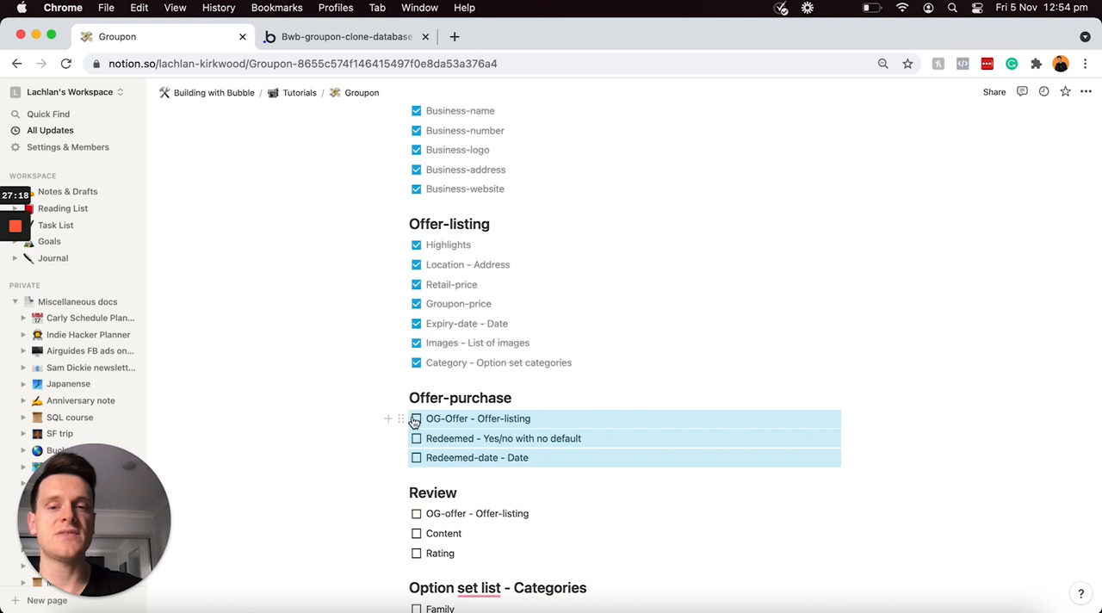
{"action": "left_click", "coordinate": [417, 419]}
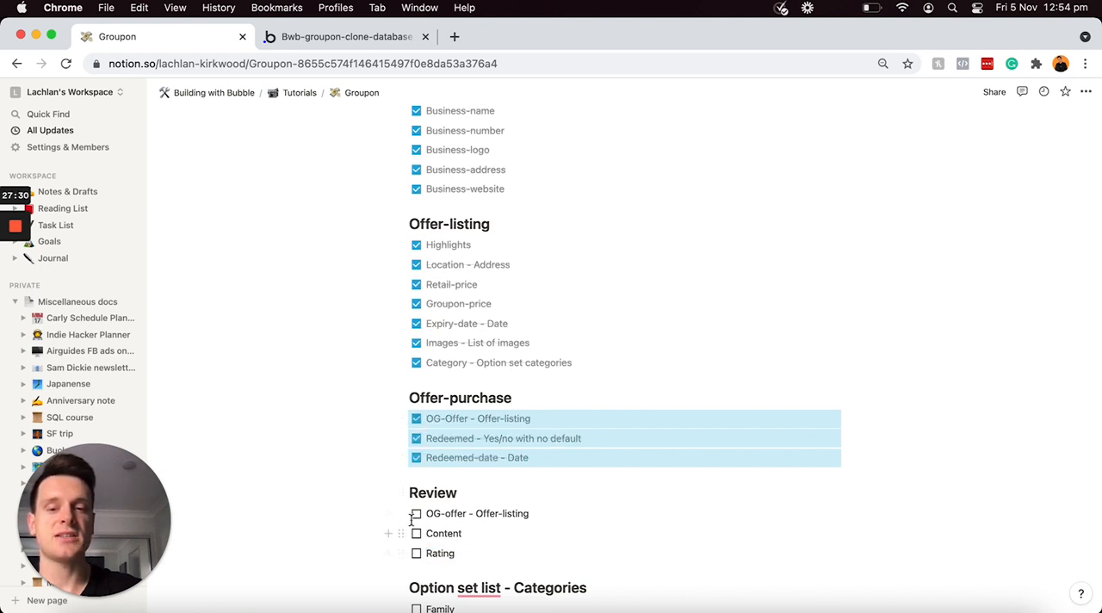
{"action": "left_click_drag", "start_coordinate": [456, 554], "coordinate": [408, 515]}
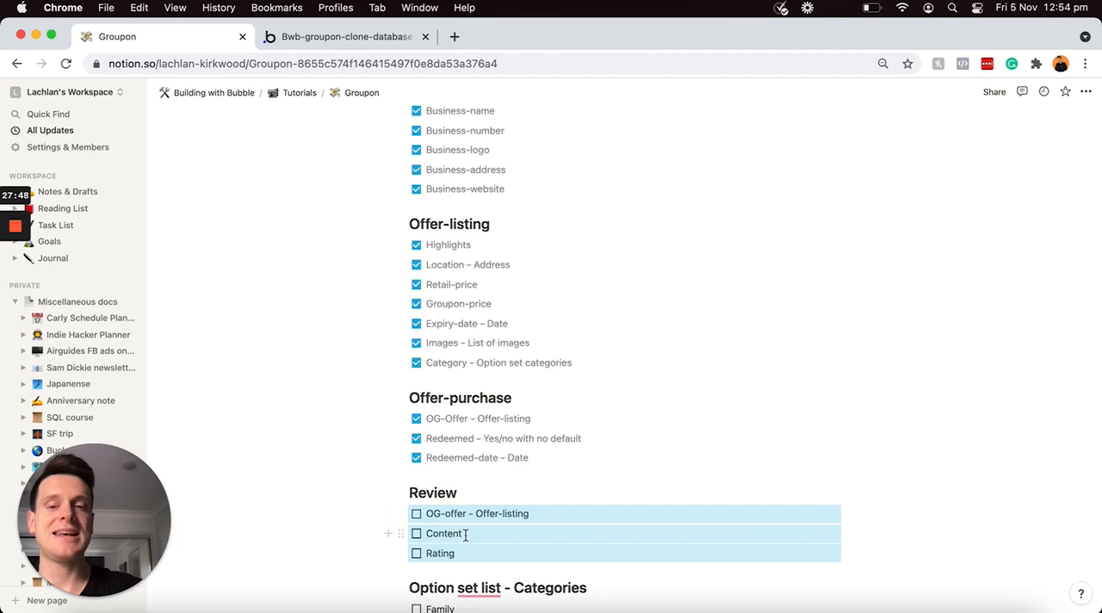
Step: Switch back to Bubble and create a field called Offer-listing with the Offer-listing type on the Review data type
{"action": "left_click", "coordinate": [324, 41]}
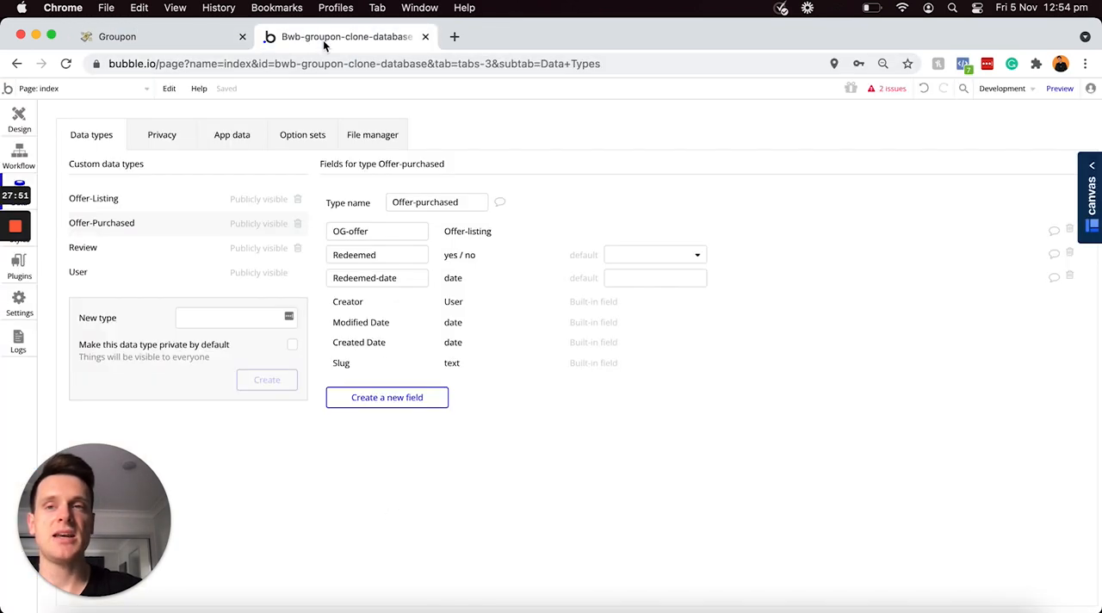
{"action": "left_click", "coordinate": [141, 249]}
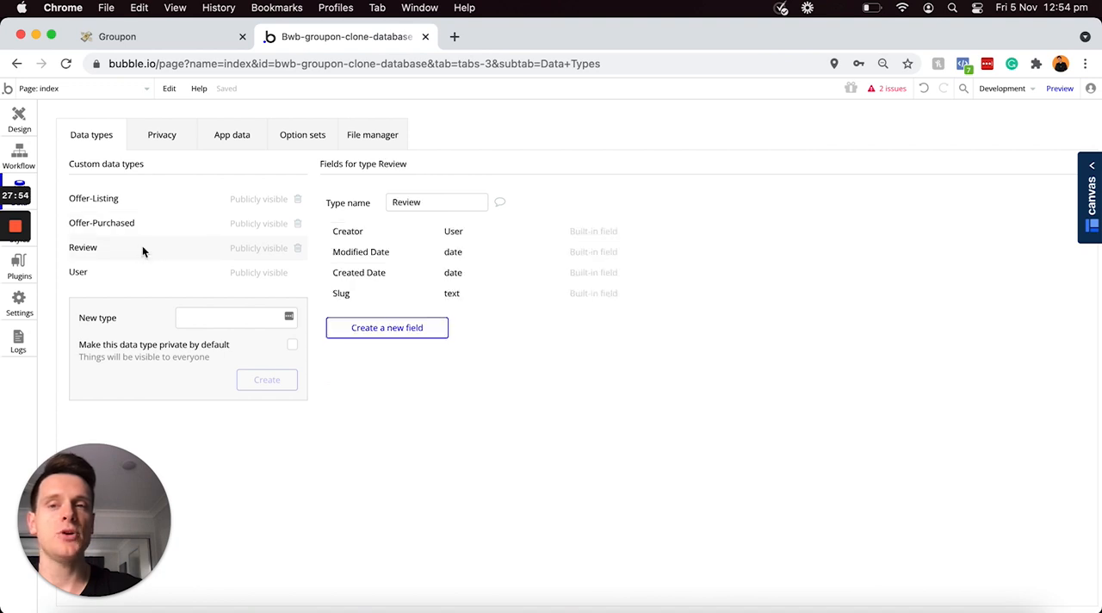
{"action": "left_click", "coordinate": [369, 332]}
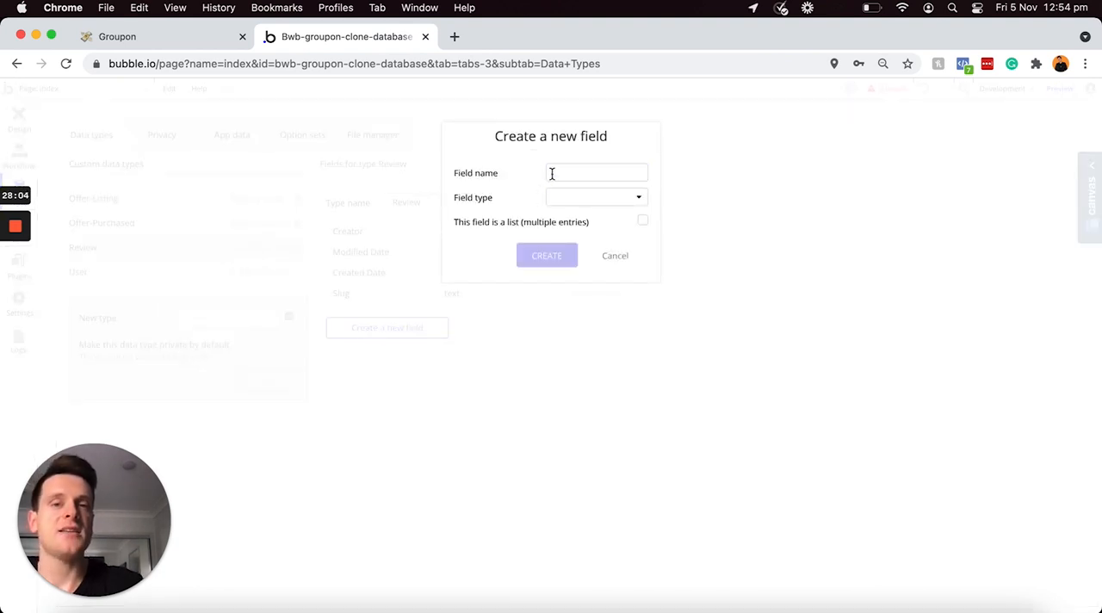
{"action": "left_click", "coordinate": [552, 173]}
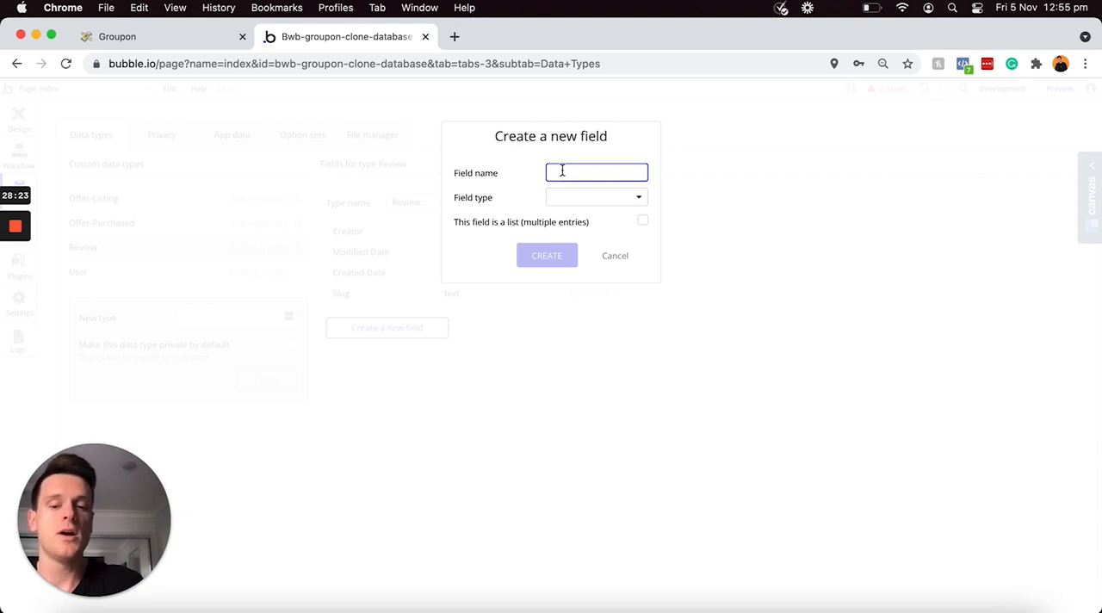
{"action": "type", "text": "Offer-listing"}
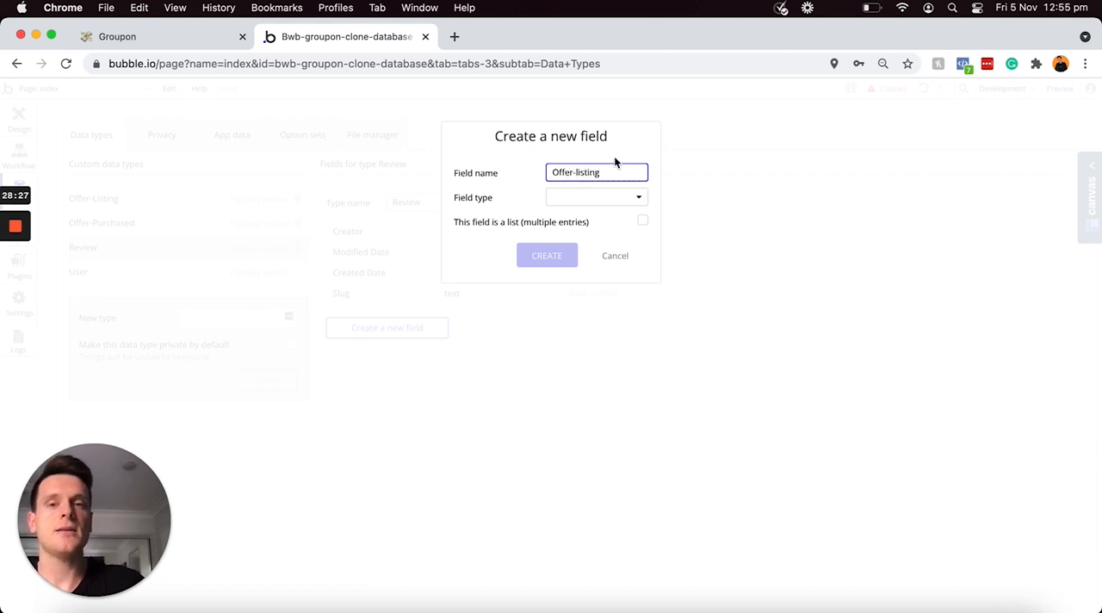
{"action": "left_click", "coordinate": [595, 200]}
{"action": "scroll", "coordinate": [583, 282], "scroll_direction": "down", "scroll_amount": 3}
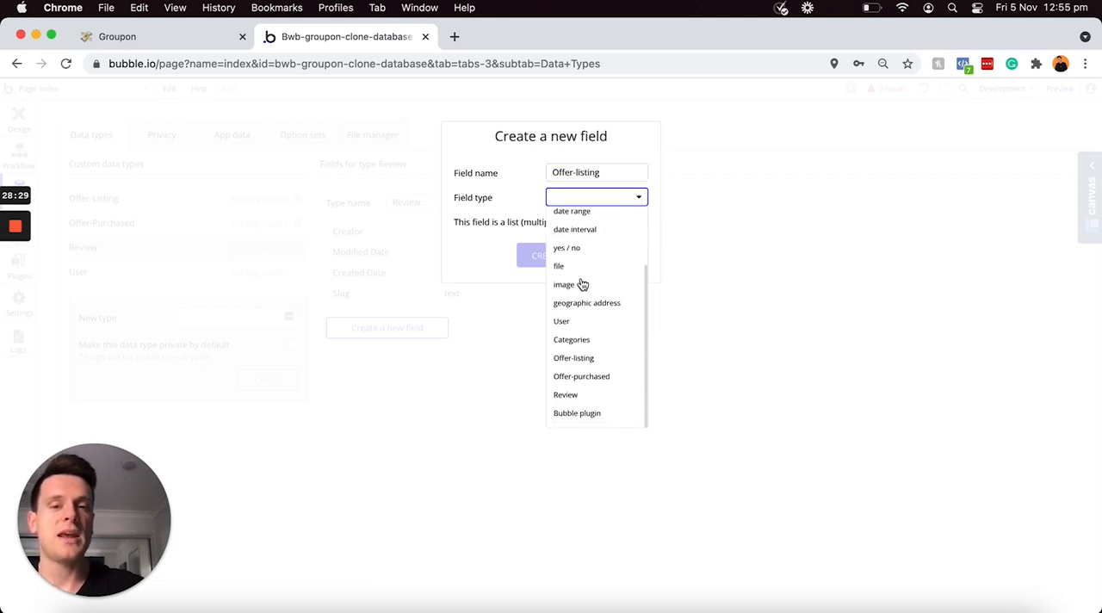
{"action": "left_click", "coordinate": [593, 363]}
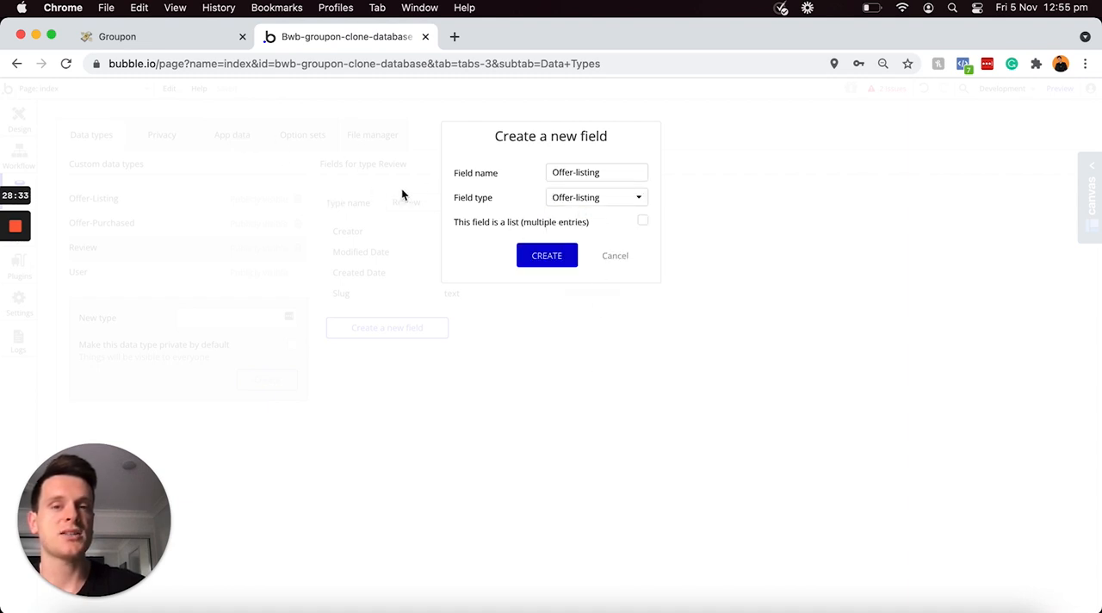
{"action": "left_click", "coordinate": [532, 256]}
Step: Create a field called Content with the text type on the Review data type
{"action": "left_click", "coordinate": [409, 352]}
{"action": "type", "text": "Content"}
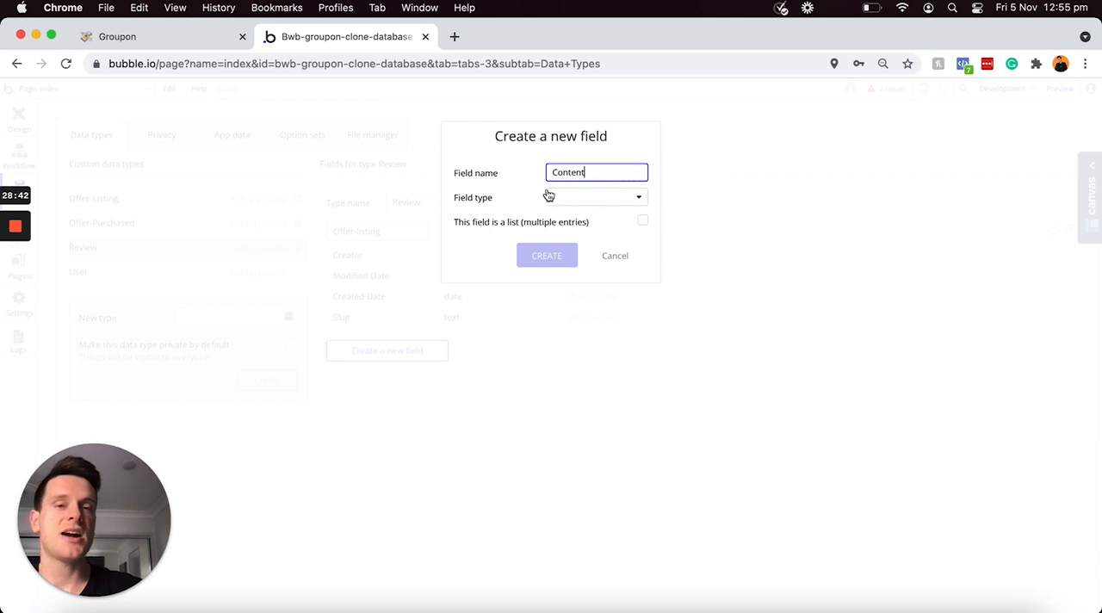
{"action": "left_click", "coordinate": [602, 200]}
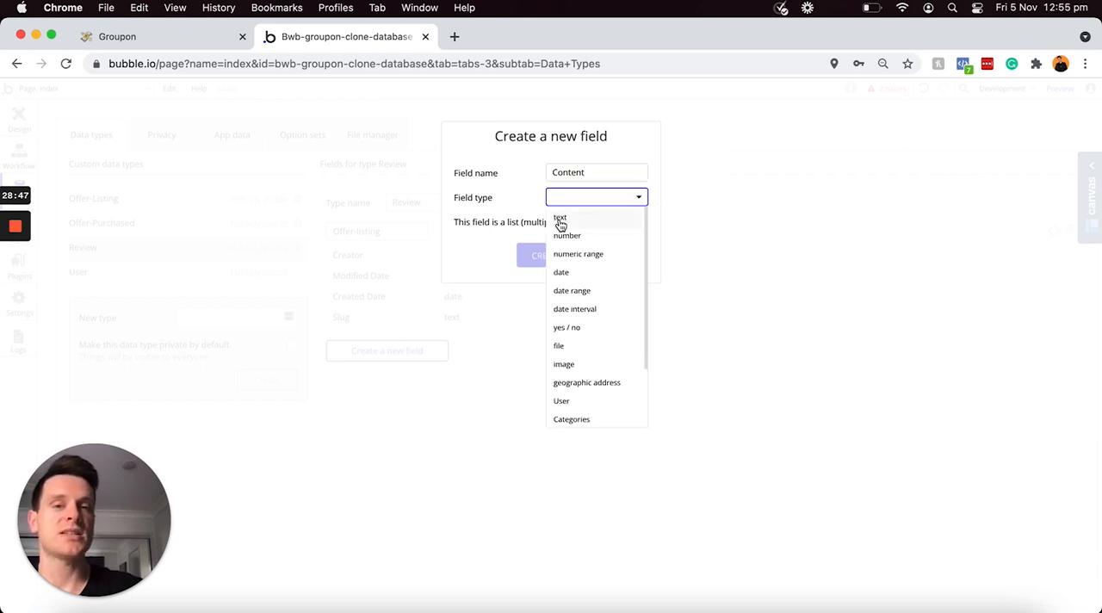
{"action": "left_click", "coordinate": [560, 219]}
{"action": "left_click", "coordinate": [543, 261]}
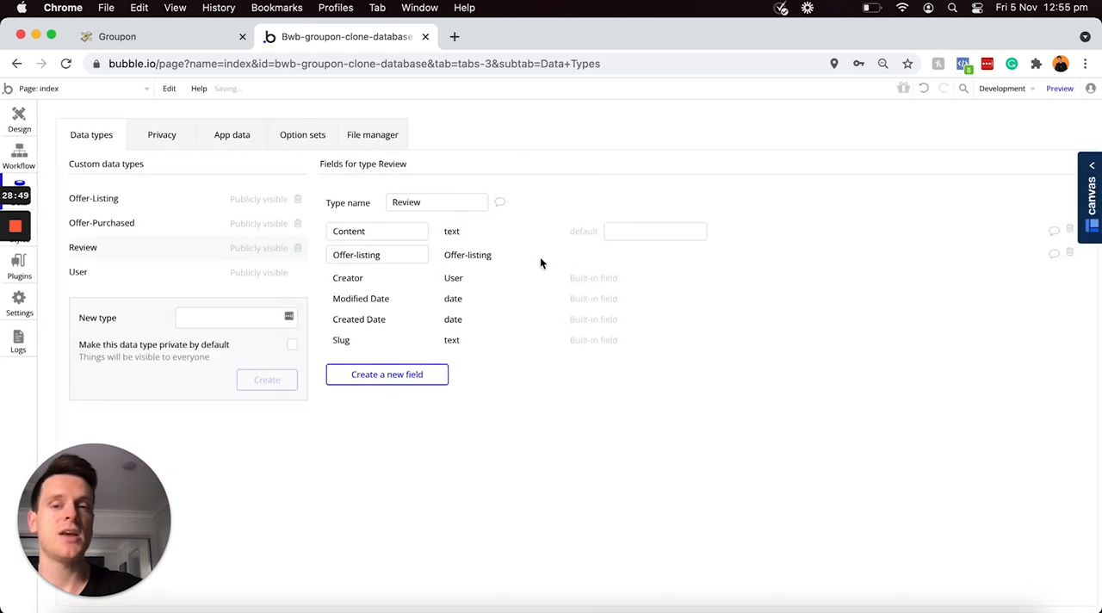
Step: Create a field called Rating with the number type on the Review data type
{"action": "left_click", "coordinate": [410, 375]}
{"action": "type", "text": "Rating"}
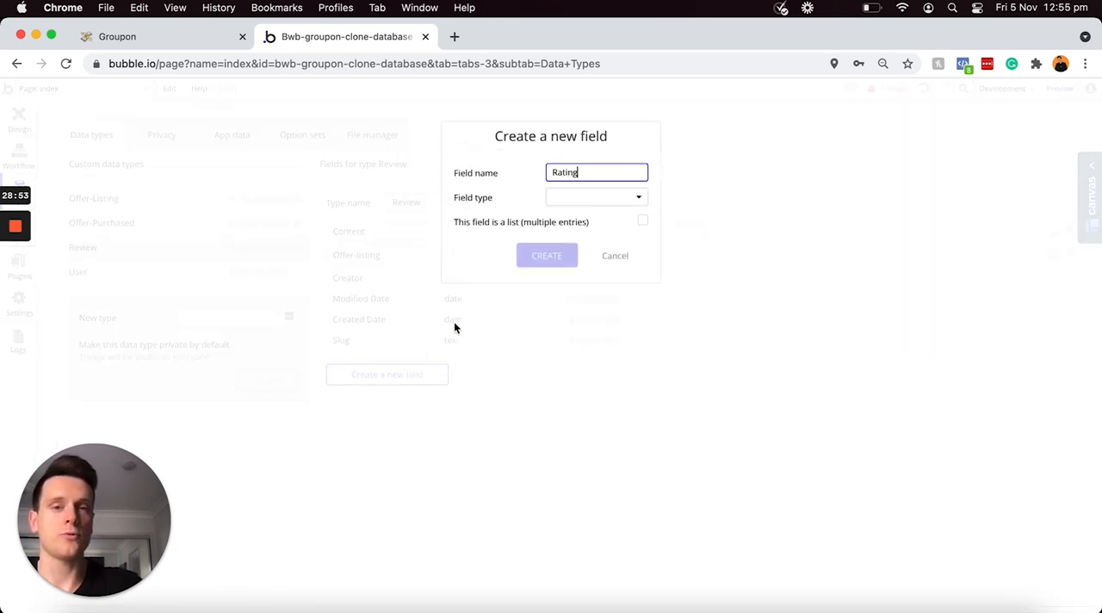
{"action": "left_click", "coordinate": [577, 201]}
{"action": "left_click", "coordinate": [573, 238]}
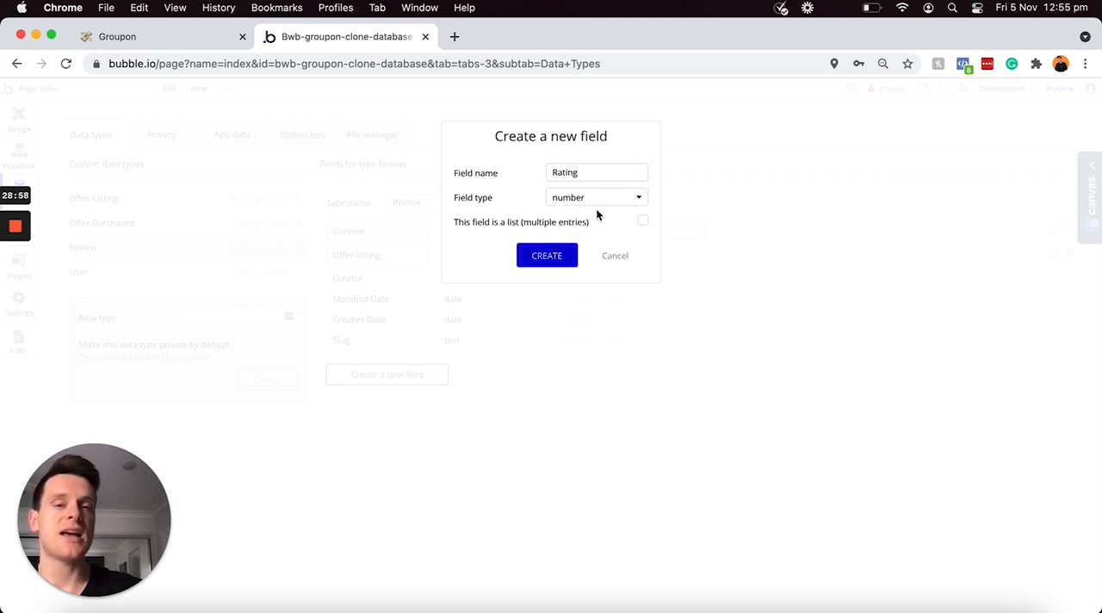
{"action": "left_click", "coordinate": [546, 258]}
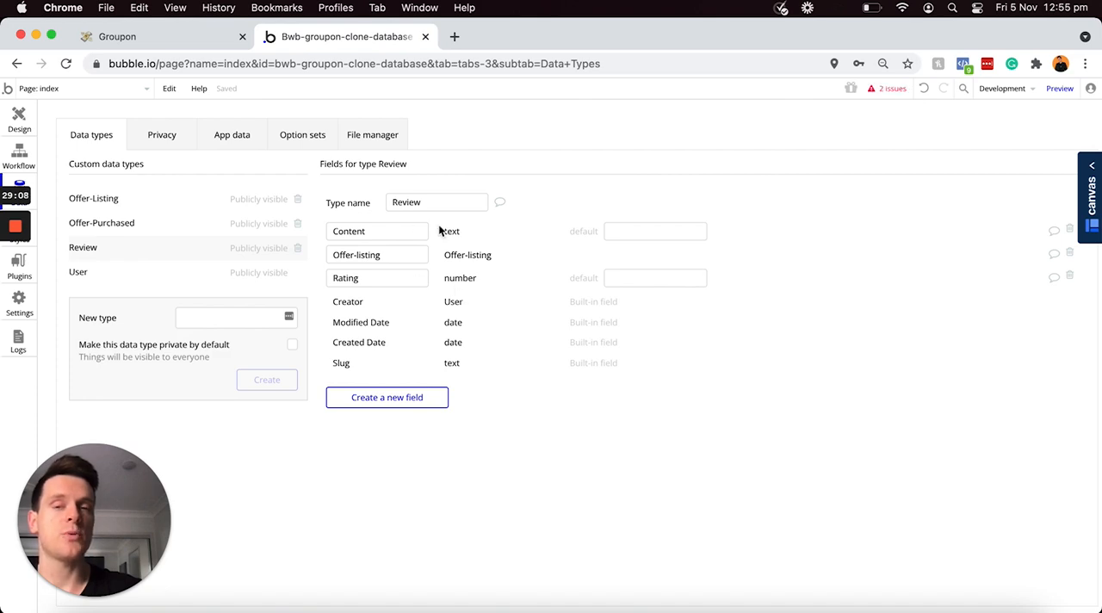
Step: Switch to the Groupon plan in Notion and tick off all the Review items and the Categories option set items
{"action": "left_click", "coordinate": [198, 41]}
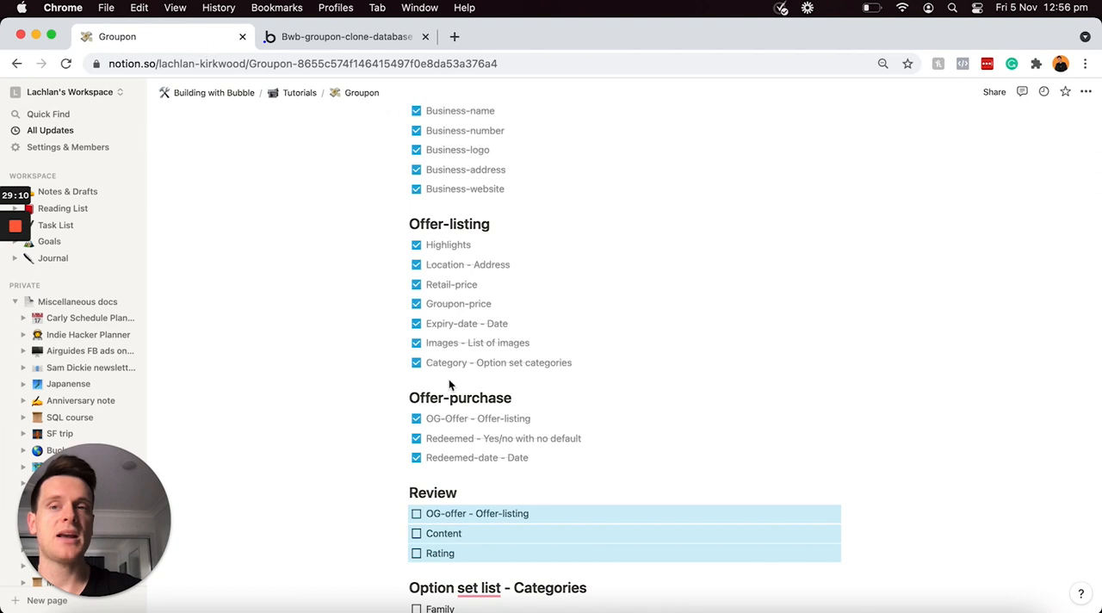
{"action": "left_click", "coordinate": [417, 513]}
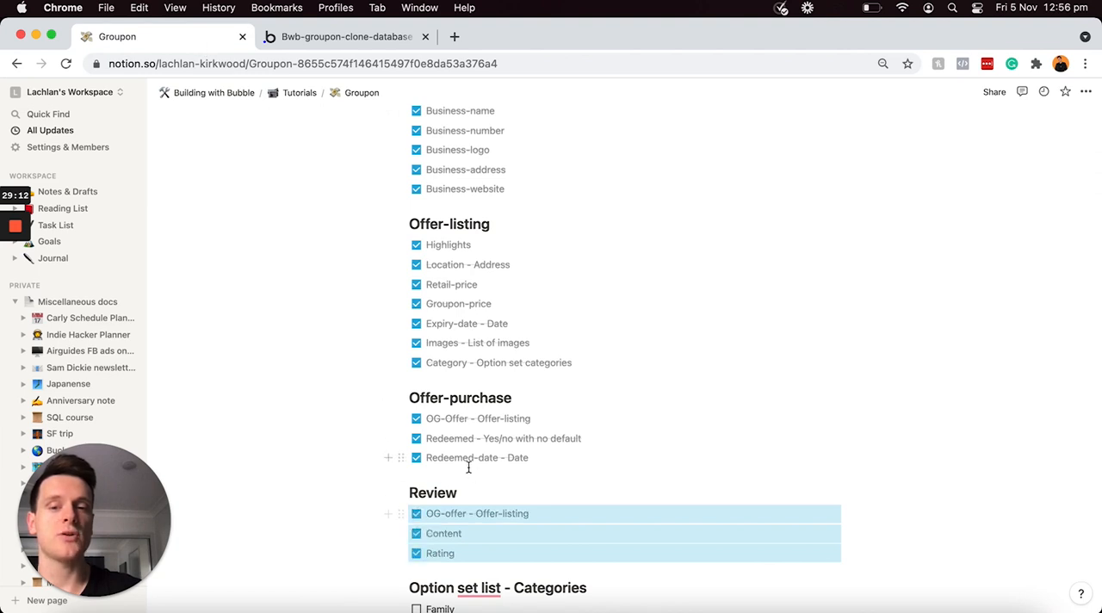
{"action": "scroll", "coordinate": [468, 468], "scroll_direction": "down", "scroll_amount": 3}
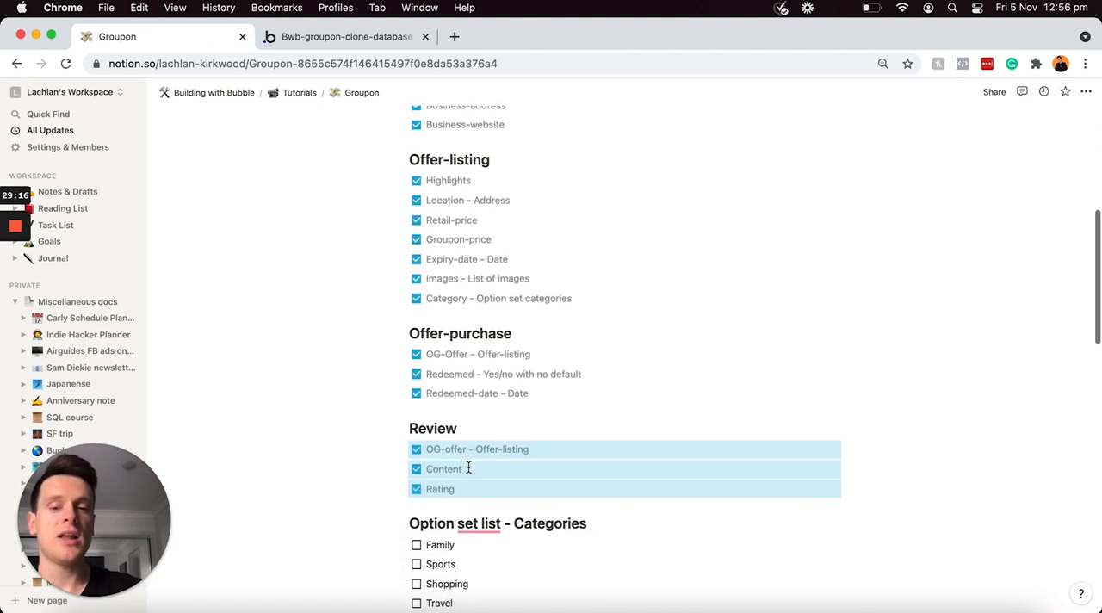
{"action": "left_click_drag", "start_coordinate": [483, 557], "coordinate": [417, 501]}
{"action": "left_click", "coordinate": [417, 500]}
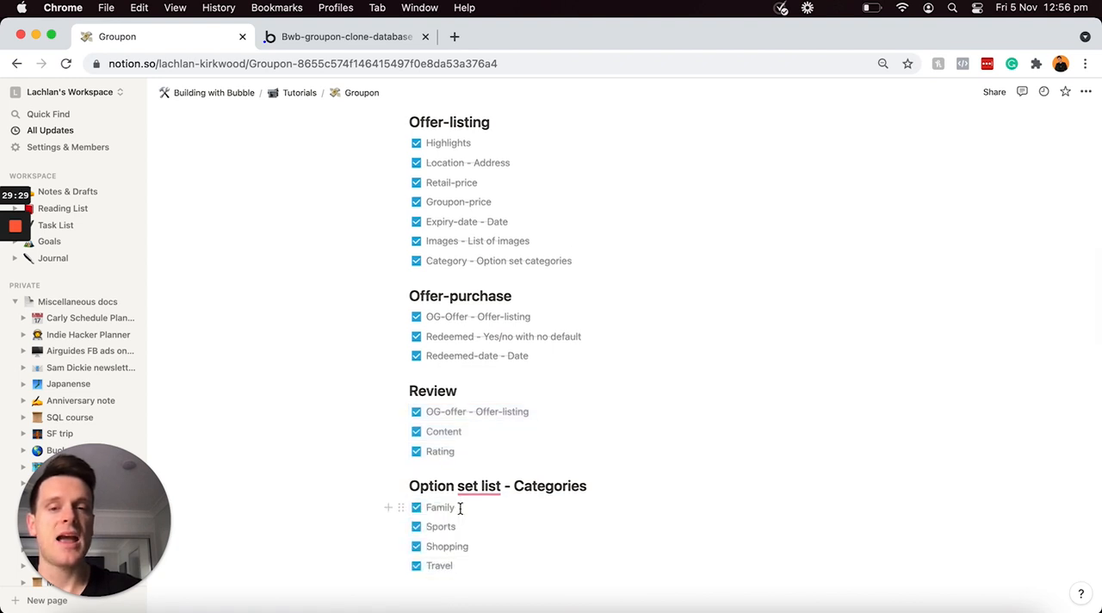
Step: Look over the completed database plan and the Features checklist, then select the Register accounts item
{"action": "scroll", "coordinate": [460, 508], "scroll_direction": "up", "scroll_amount": 8}
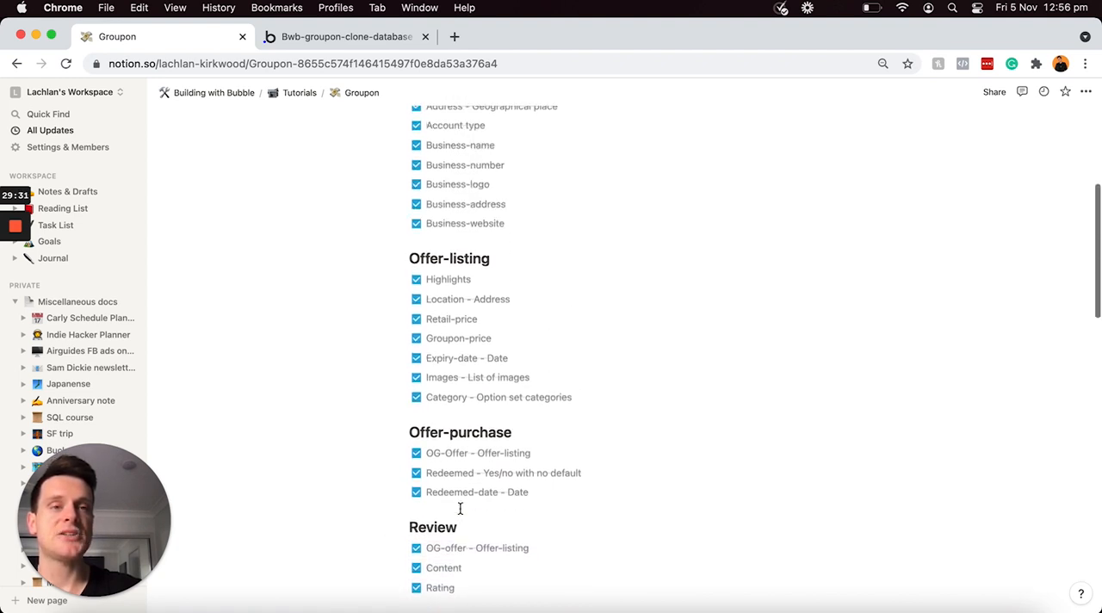
{"action": "scroll", "coordinate": [460, 508], "scroll_direction": "up", "scroll_amount": 1}
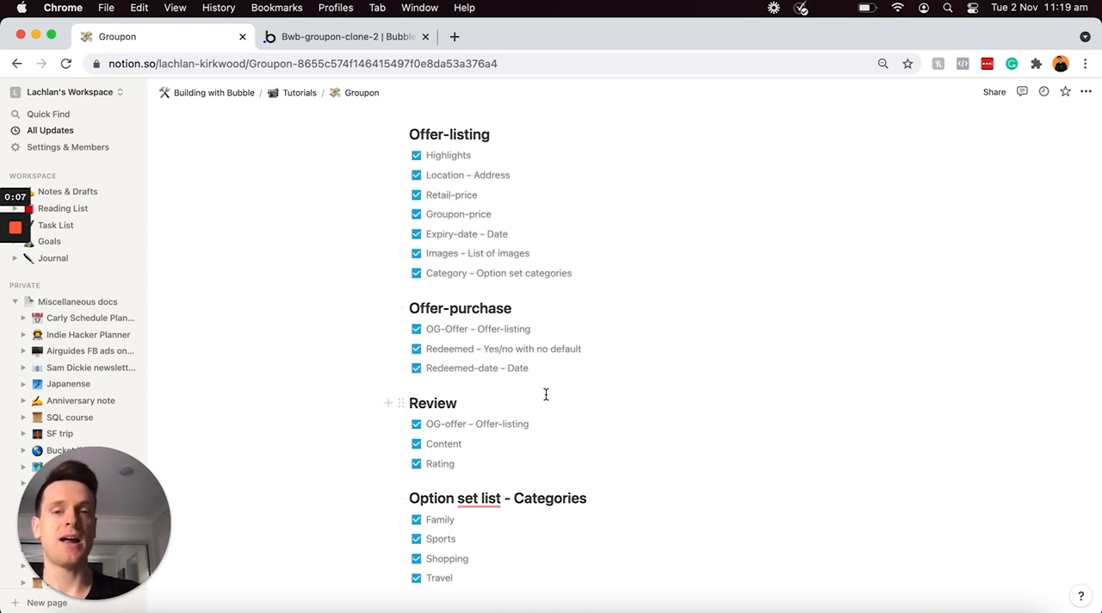
{"action": "scroll", "coordinate": [536, 349], "scroll_direction": "down", "scroll_amount": 1}
{"action": "scroll", "coordinate": [536, 349], "scroll_direction": "down", "scroll_amount": 4}
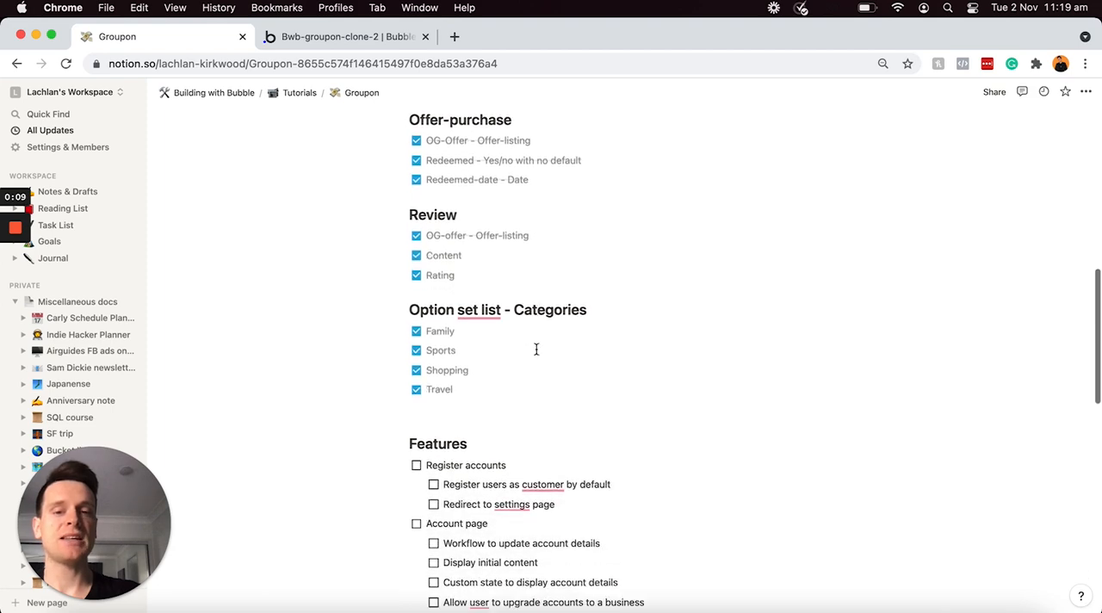
{"action": "scroll", "coordinate": [537, 349], "scroll_direction": "down", "scroll_amount": 1}
{"action": "scroll", "coordinate": [536, 348], "scroll_direction": "down", "scroll_amount": 4}
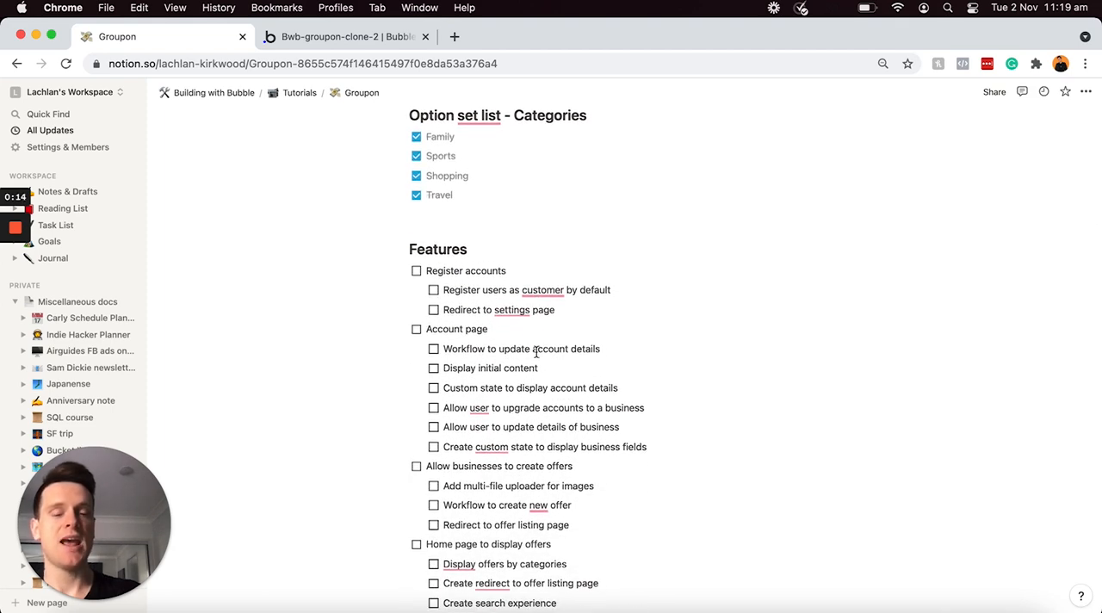
{"action": "triple_click", "coordinate": [545, 271]}
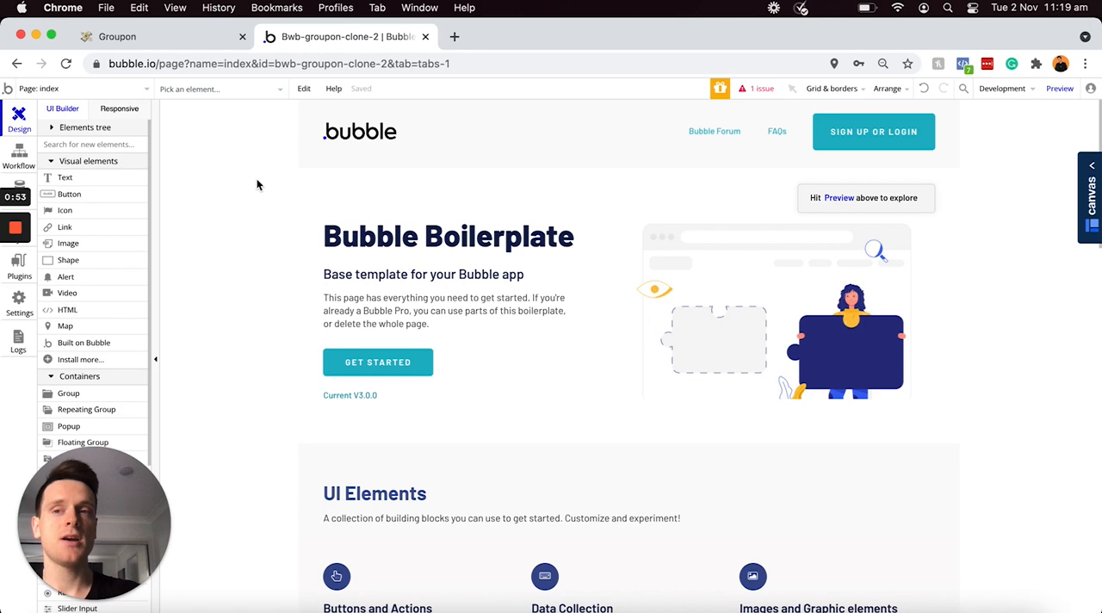
Step: Create a new page called register in the Bubble app and open the page's properties
{"action": "left_click", "coordinate": [141, 93]}
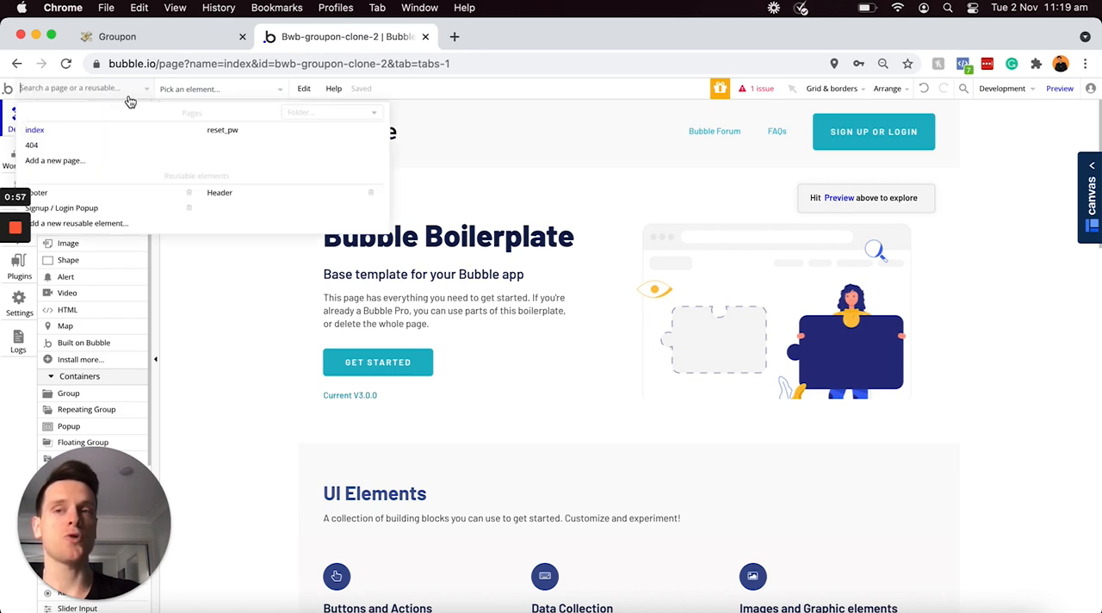
{"action": "left_click", "coordinate": [82, 162]}
{"action": "type", "text": "register"}
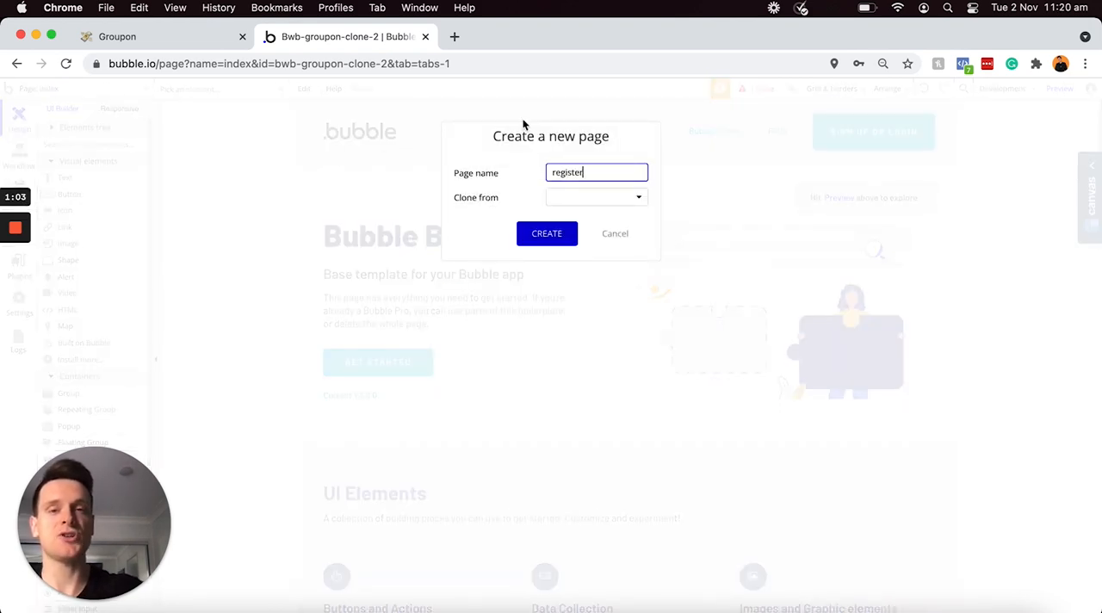
{"action": "left_click", "coordinate": [535, 238]}
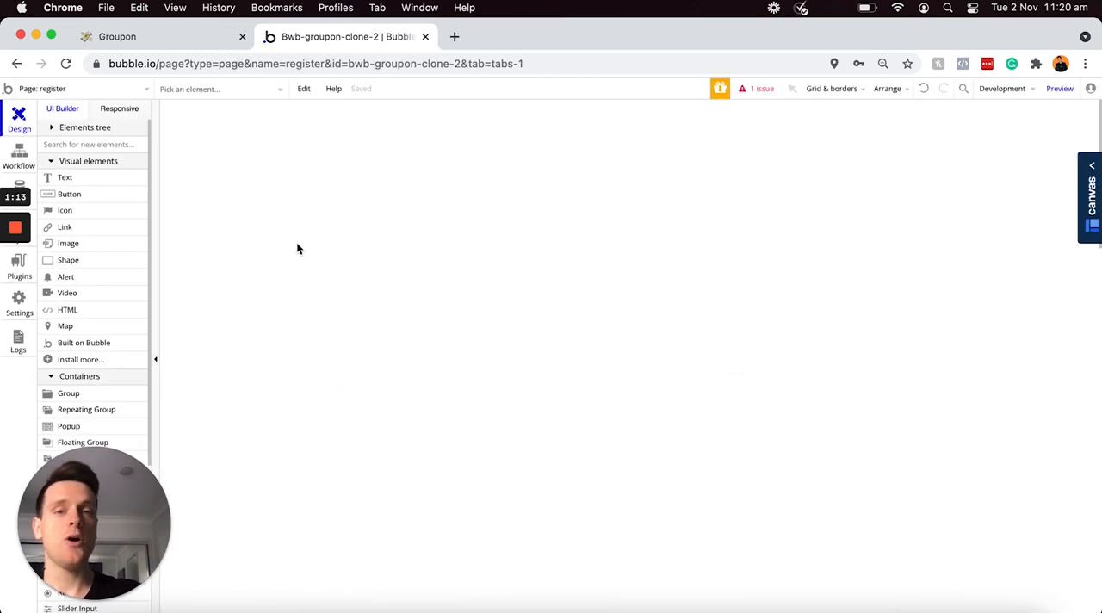
{"action": "double_click", "coordinate": [478, 222]}
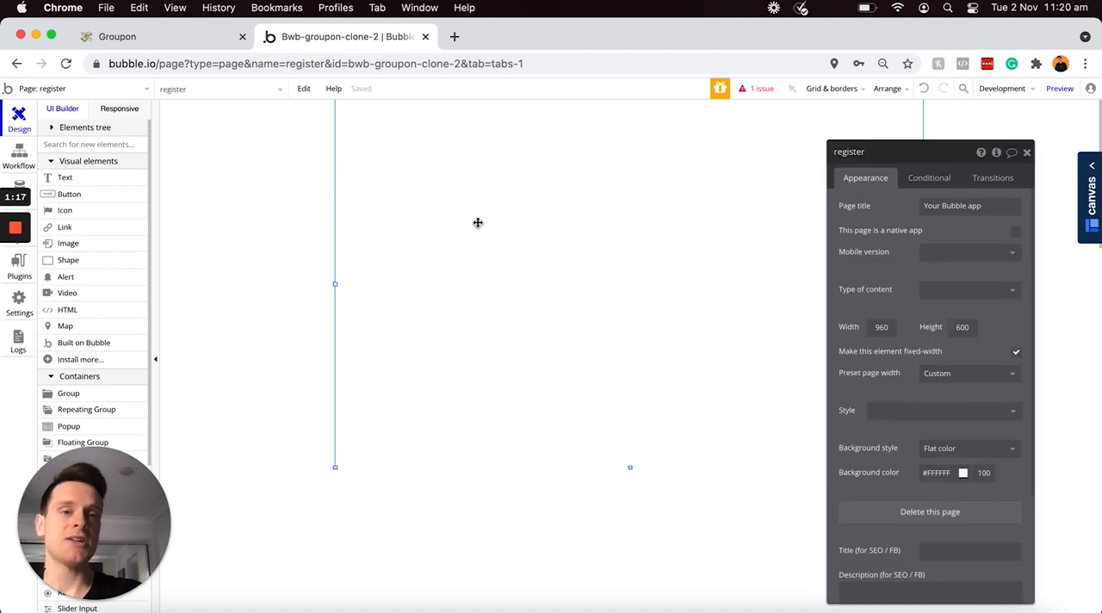
Step: Set the register page's background color to #FAFAFA and deselect the page
{"action": "left_click", "coordinate": [925, 473]}
{"action": "left_click_drag", "start_coordinate": [922, 485], "coordinate": [912, 485]}
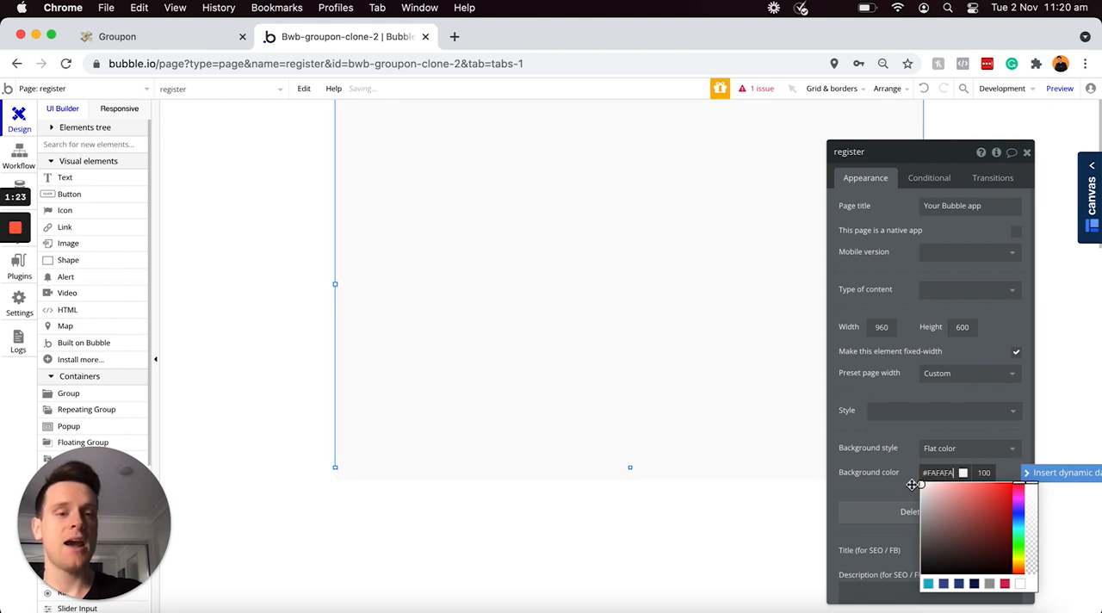
{"action": "left_click", "coordinate": [703, 520]}
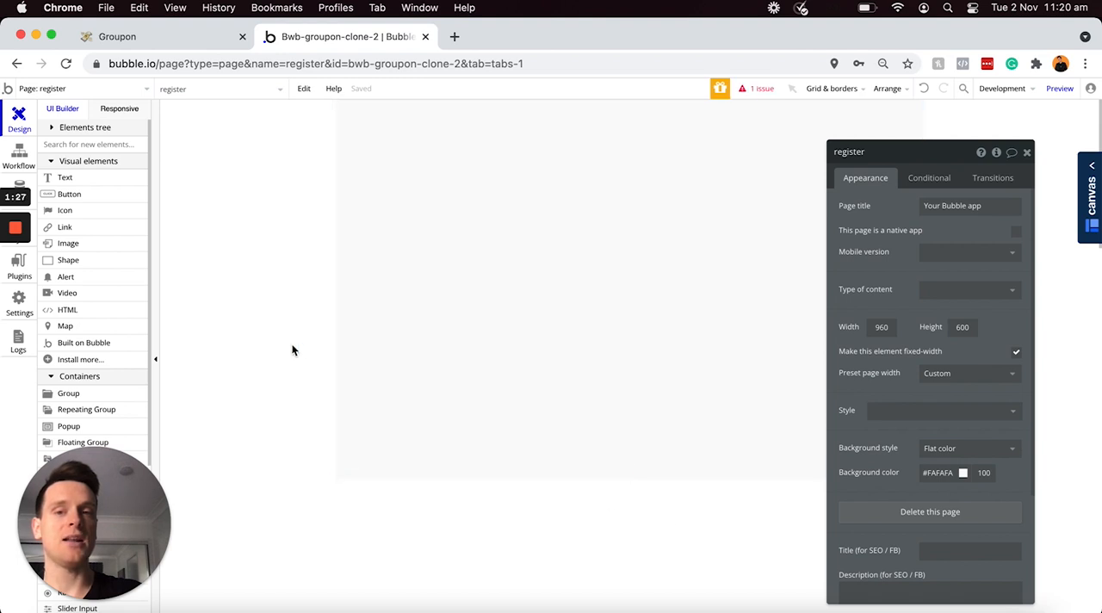
{"action": "left_click", "coordinate": [292, 350]}
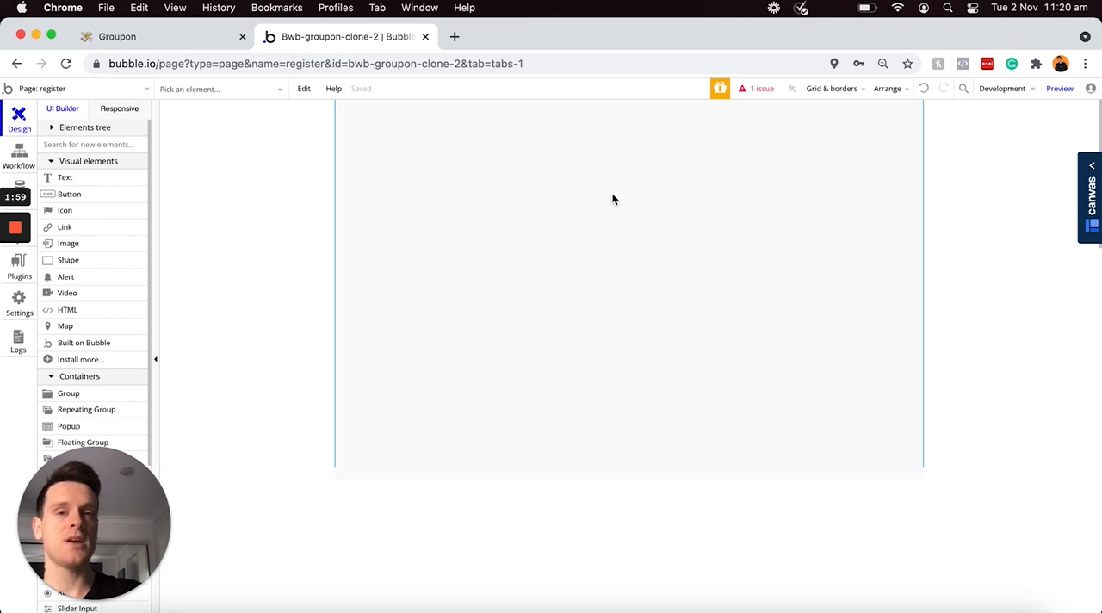
Step: Draw a text element about 564 by 69 px near the top of the page, reading "Sign up to score great deals!"
{"action": "left_click", "coordinate": [65, 179]}
{"action": "left_click_drag", "start_coordinate": [449, 135], "coordinate": [798, 180]}
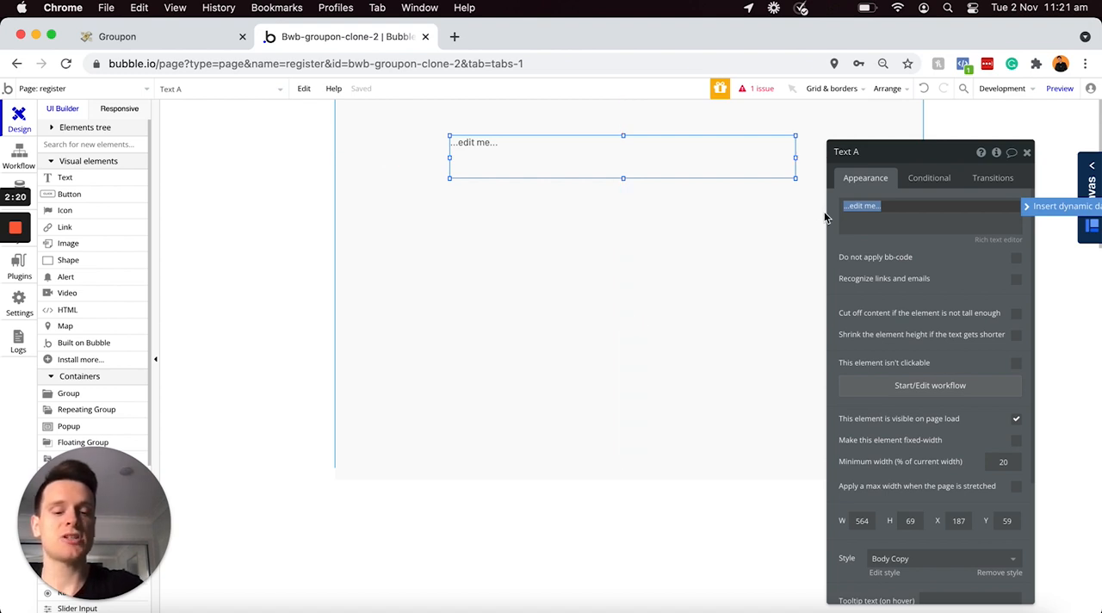
{"action": "type", "text": "S"}
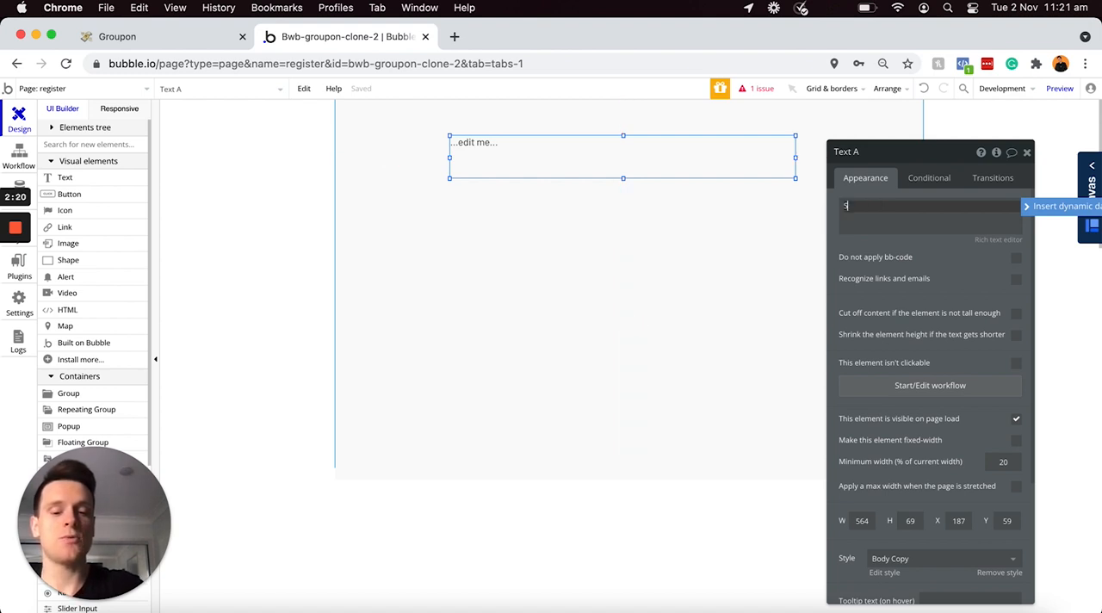
{"action": "type", "text": "ign up to score great deals!"}
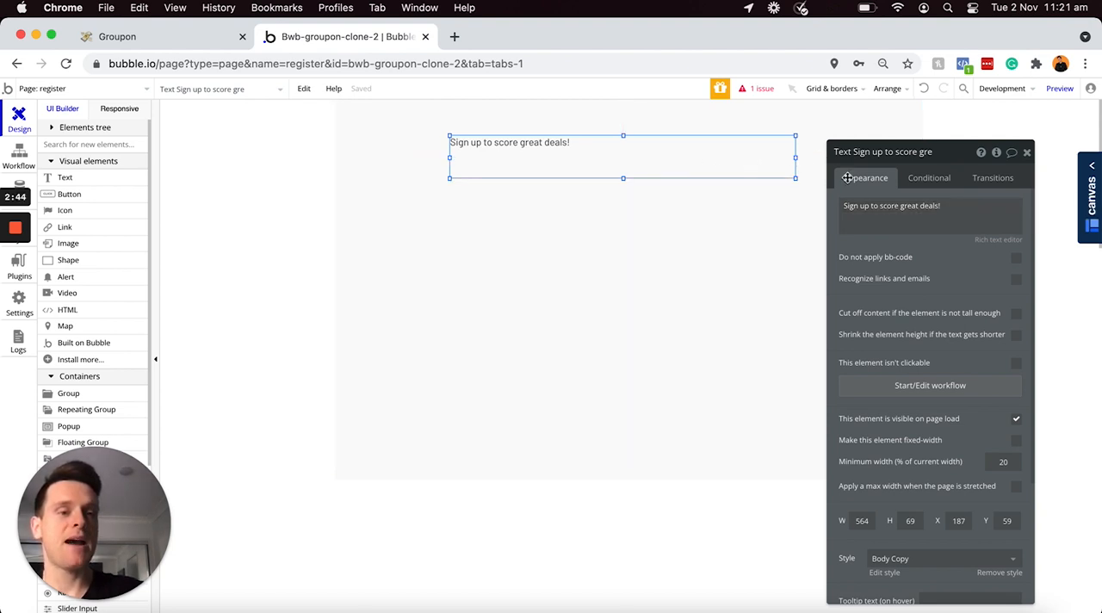
Step: Apply the H1 Heading - Dark style to the sign-up heading text
{"action": "scroll", "coordinate": [924, 248], "scroll_direction": "down", "scroll_amount": 2}
{"action": "scroll", "coordinate": [924, 248], "scroll_direction": "down", "scroll_amount": 4}
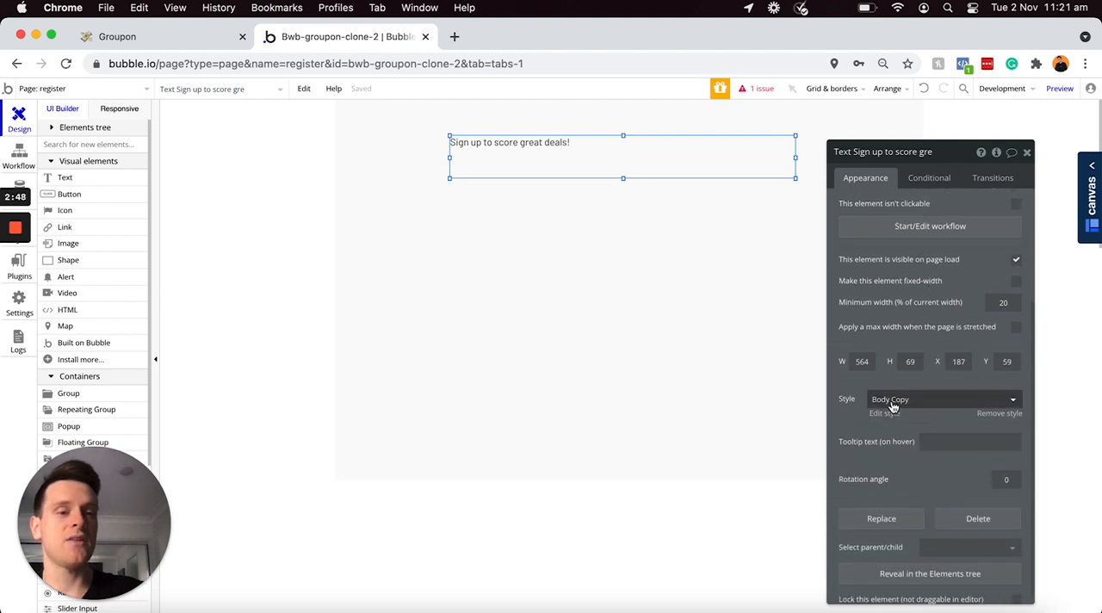
{"action": "left_click", "coordinate": [892, 401]}
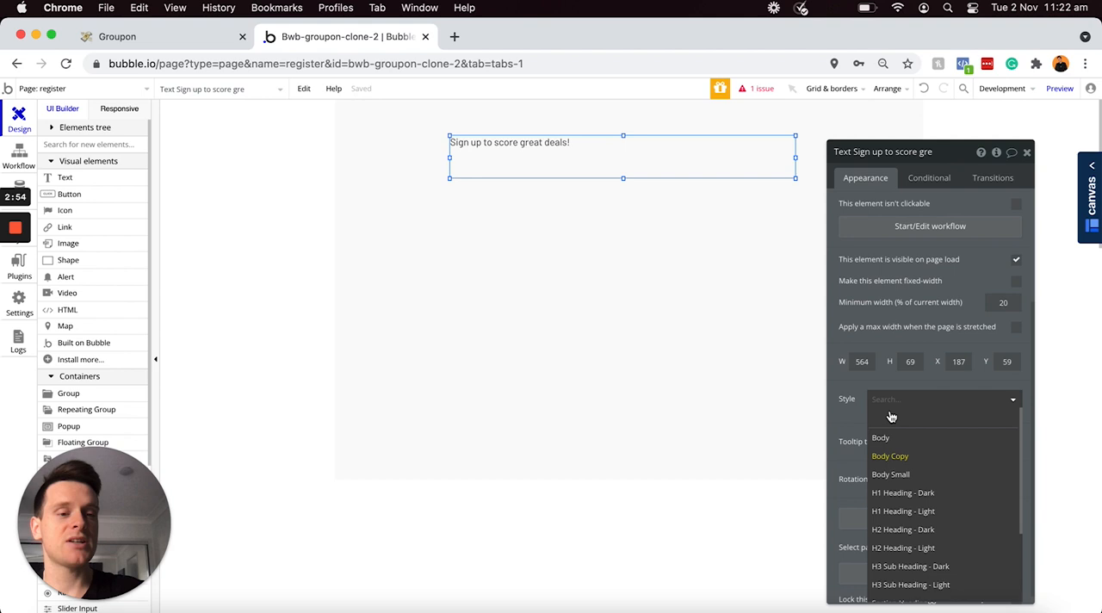
{"action": "left_click", "coordinate": [904, 494]}
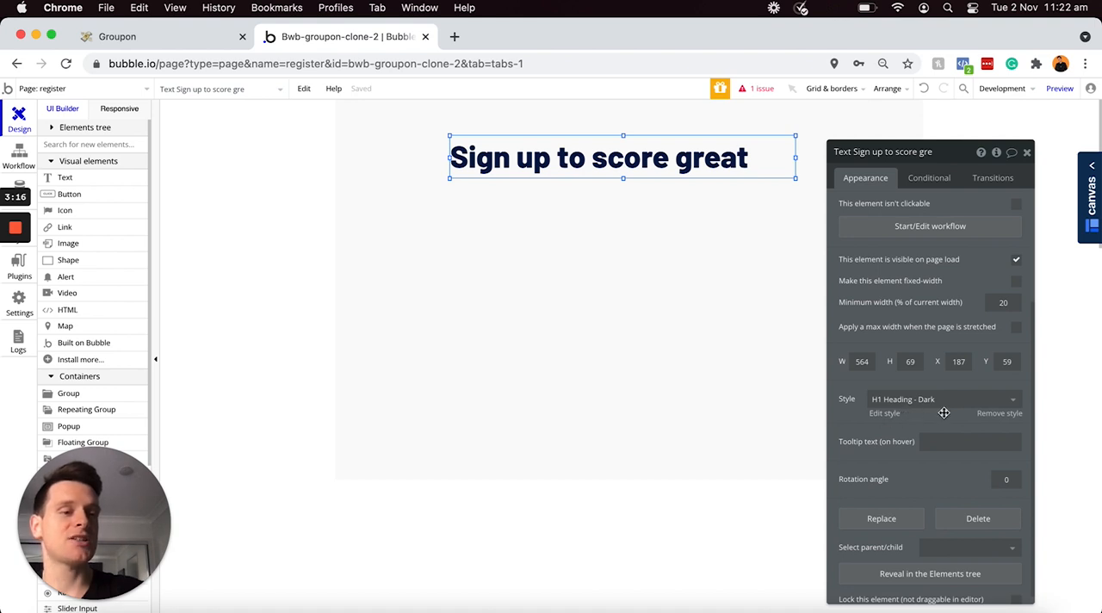
Step: Detach the heading from its style, set its font size to 44 and center-align the text
{"action": "left_click", "coordinate": [990, 414]}
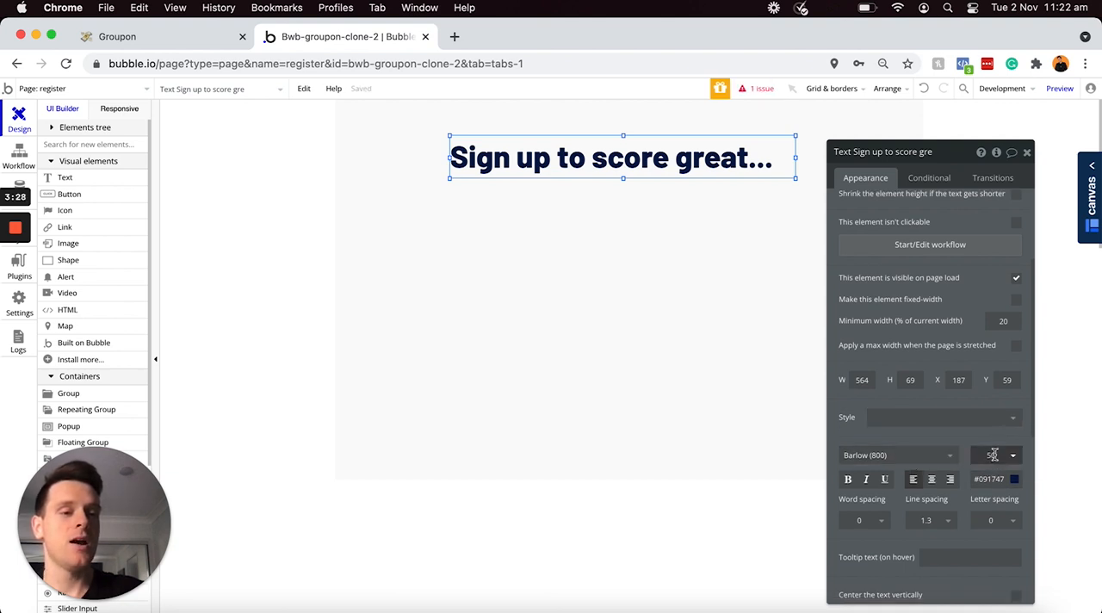
{"action": "left_click", "coordinate": [993, 456]}
{"action": "type", "text": "44"}
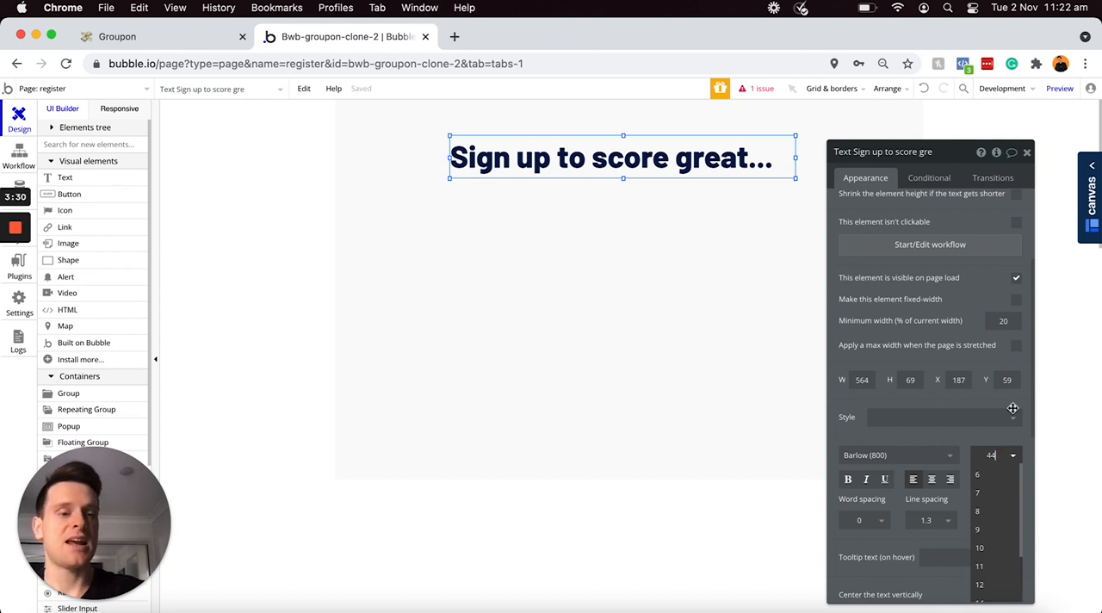
{"action": "key", "text": "Return"}
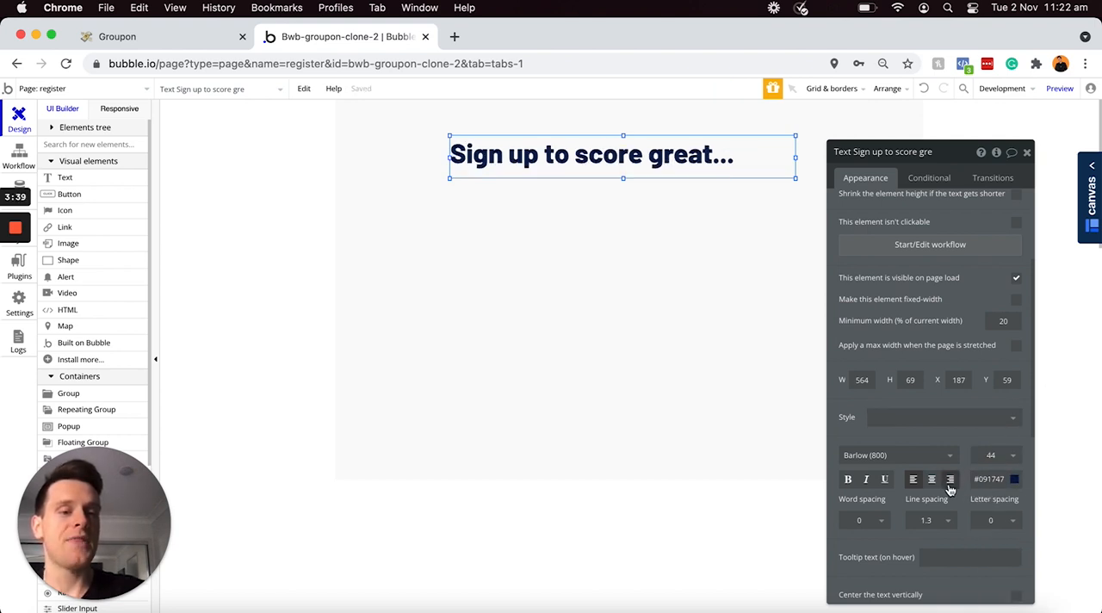
{"action": "left_click", "coordinate": [930, 482]}
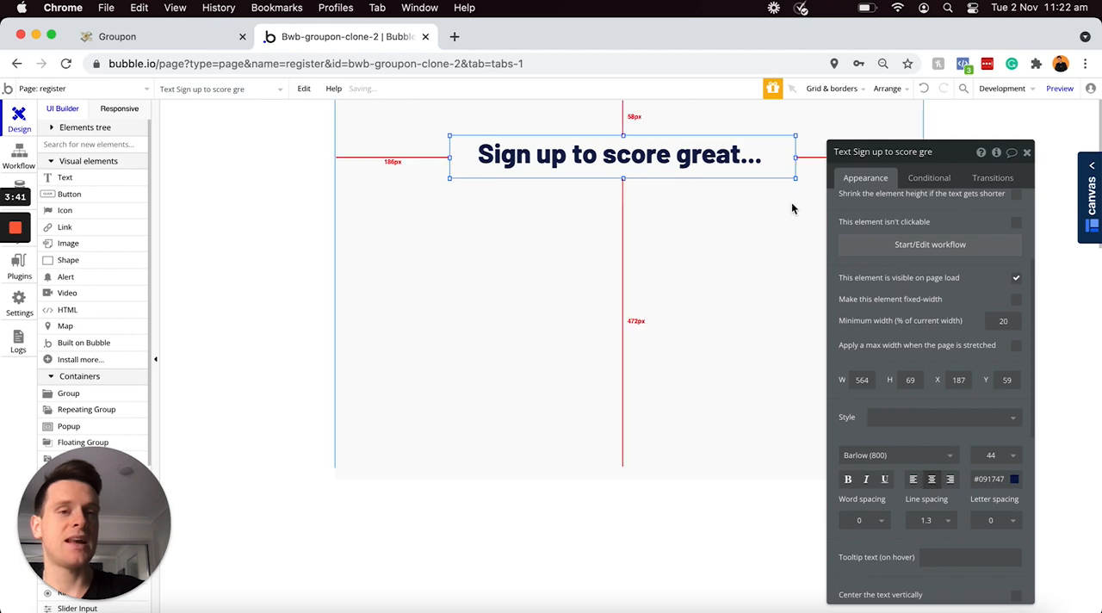
Step: Widen the heading element to about 706 px and center it horizontally on the page
{"action": "left_click_drag", "start_coordinate": [795, 157], "coordinate": [884, 157]}
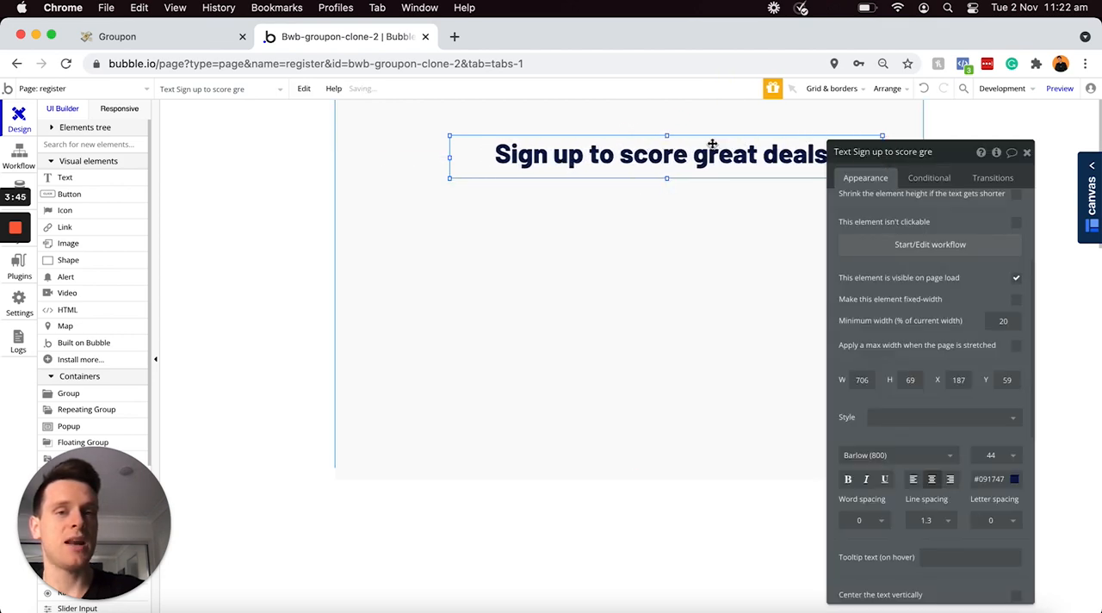
{"action": "left_click_drag", "start_coordinate": [740, 142], "coordinate": [698, 144]}
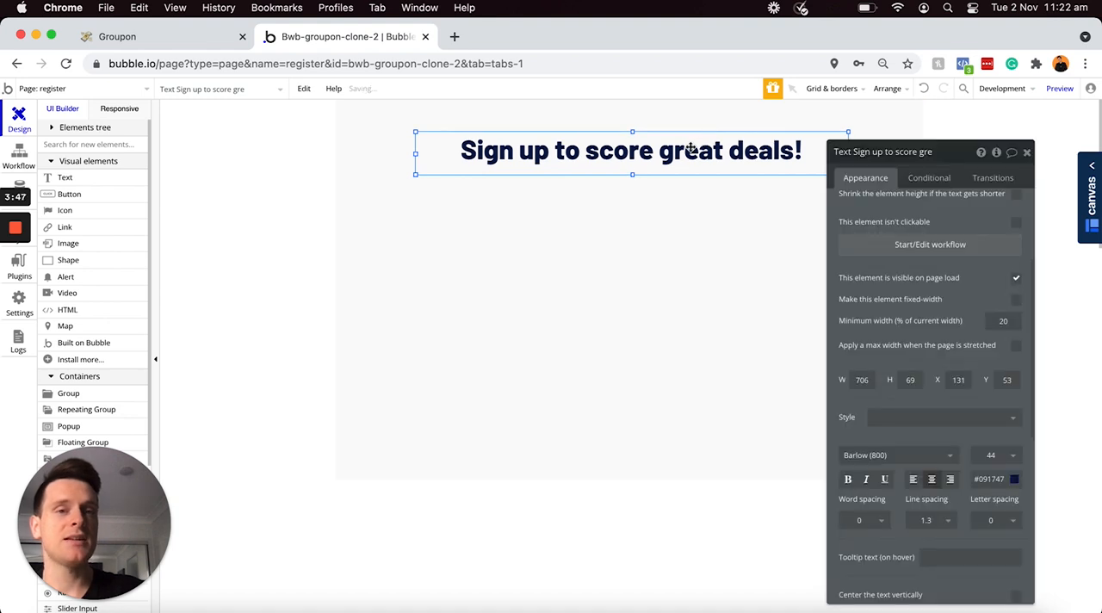
{"action": "right_click", "coordinate": [691, 148]}
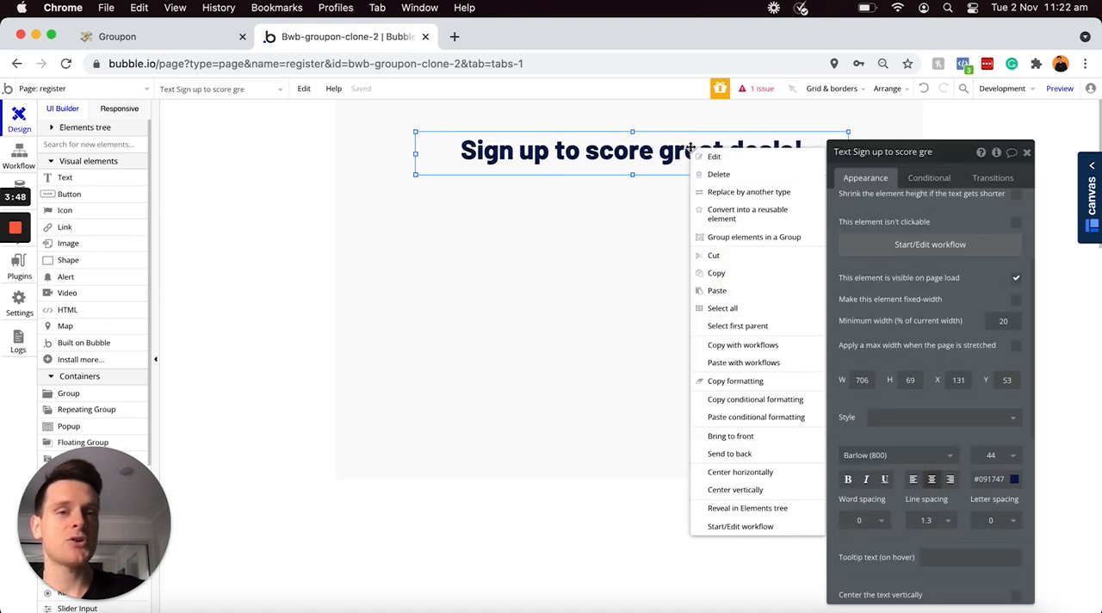
{"action": "left_click", "coordinate": [747, 470]}
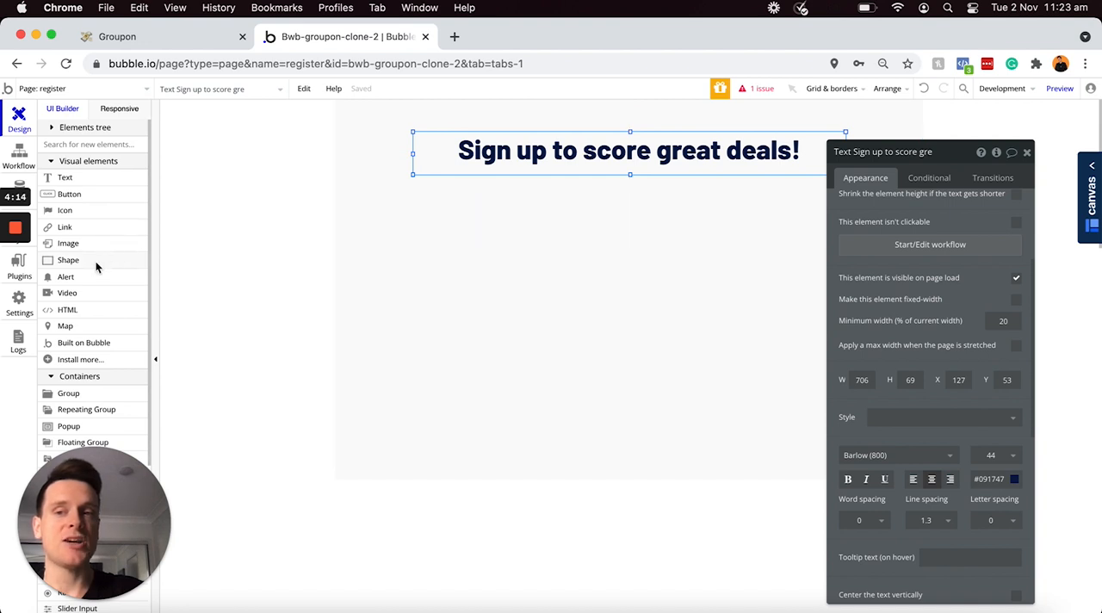
Step: Draw a divider shape about 576 px wide beneath the heading, with a height of 2 and color #C7C7C7
{"action": "left_click", "coordinate": [68, 260]}
{"action": "left_click_drag", "start_coordinate": [465, 179], "coordinate": [820, 182]}
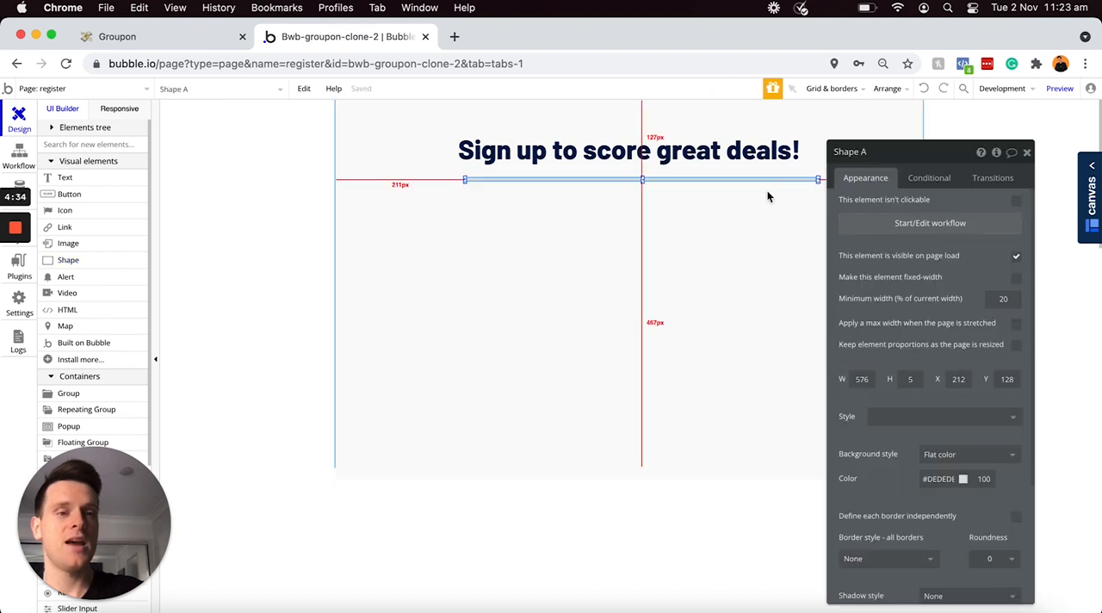
{"action": "double_click", "coordinate": [919, 377]}
{"action": "type", "text": "2"}
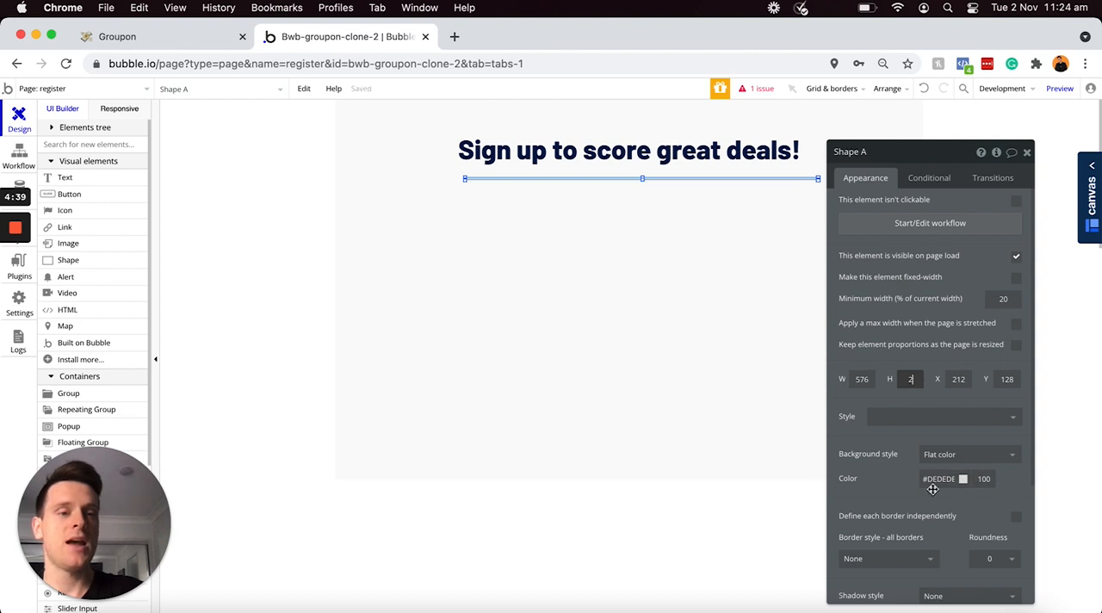
{"action": "left_click", "coordinate": [932, 479]}
{"action": "type", "text": "#C7C7C7"}
{"action": "key", "text": "Return"}
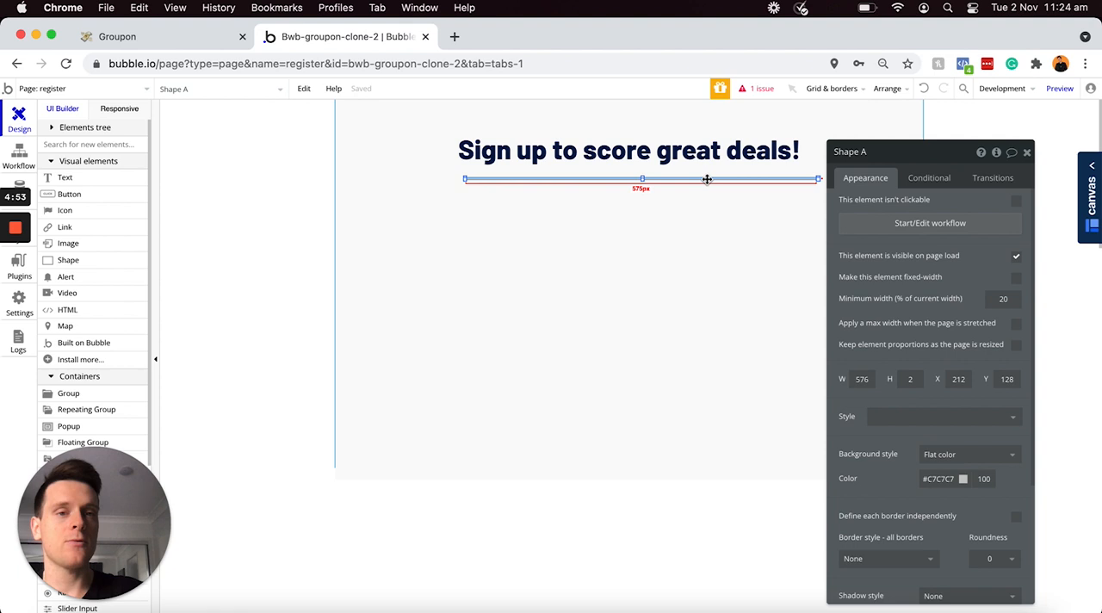
Step: Center the divider line horizontally on the page and nudge it down to Y 133
{"action": "right_click", "coordinate": [706, 179]}
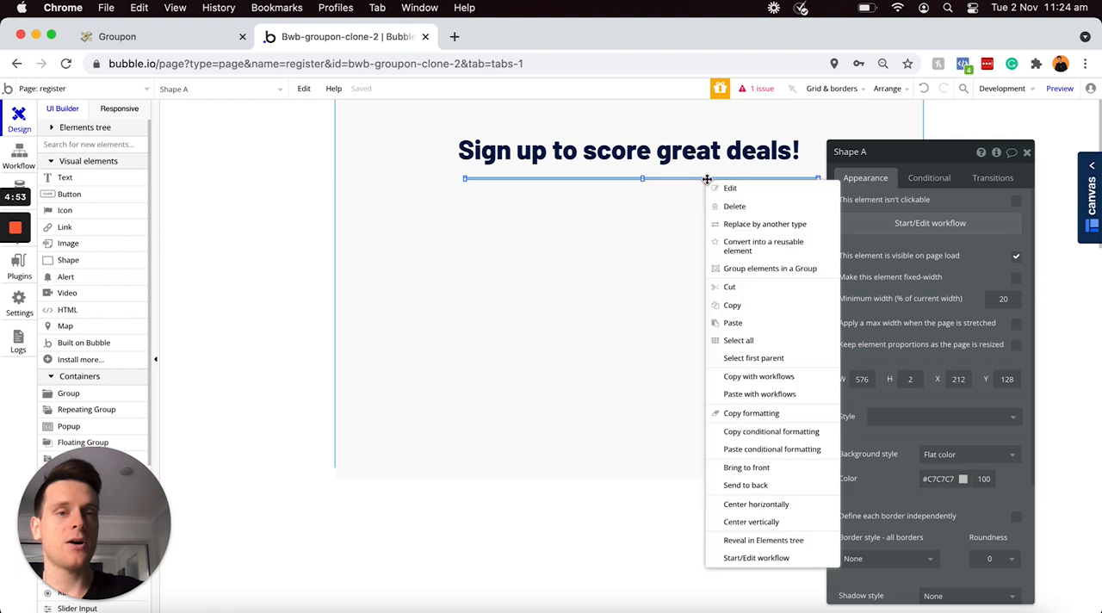
{"action": "left_click", "coordinate": [769, 503]}
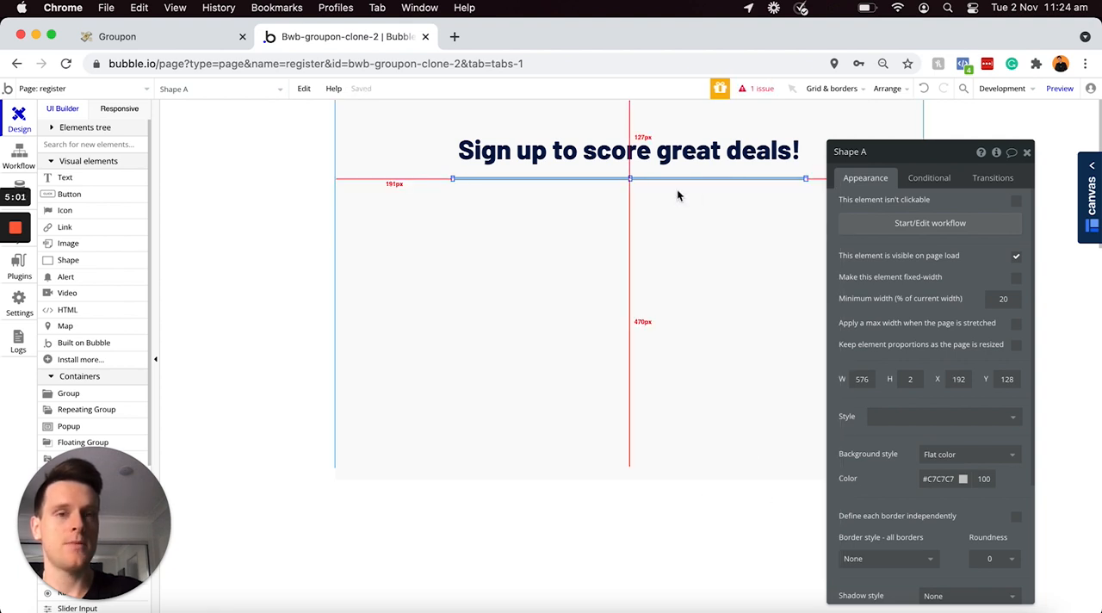
{"action": "key", "text": "Down"}
{"action": "key", "text": "Down"}
{"action": "key", "text": "Down"}
{"action": "key", "text": "Down"}
{"action": "key", "text": "Down"}
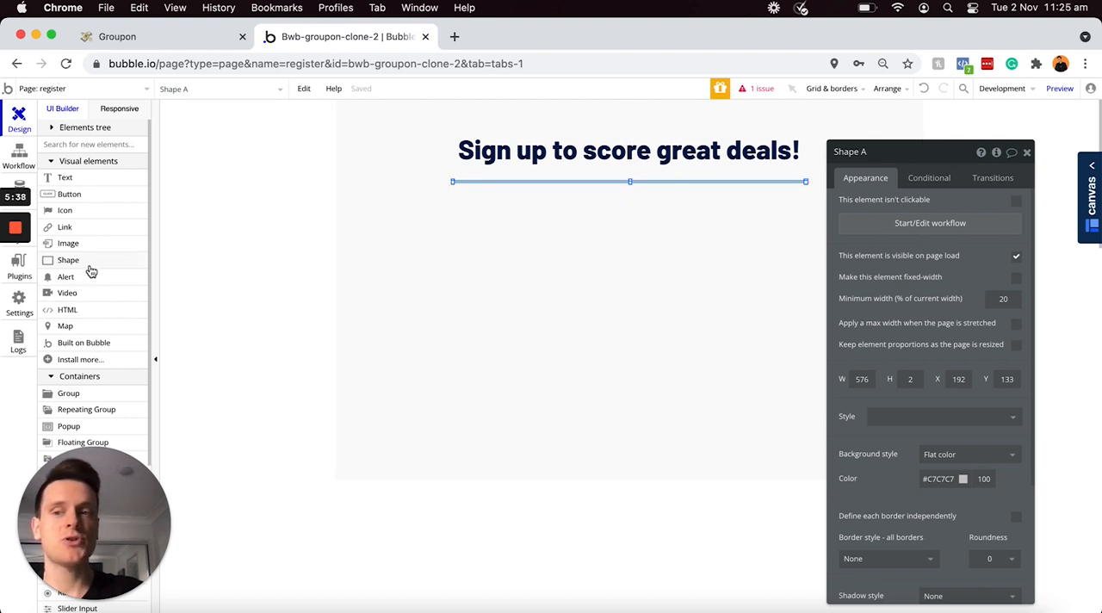
Step: Draw an input field about 534 by 49 px below the divider line
{"action": "scroll", "coordinate": [90, 271], "scroll_direction": "down", "scroll_amount": 4}
{"action": "scroll", "coordinate": [91, 271], "scroll_direction": "down", "scroll_amount": 2}
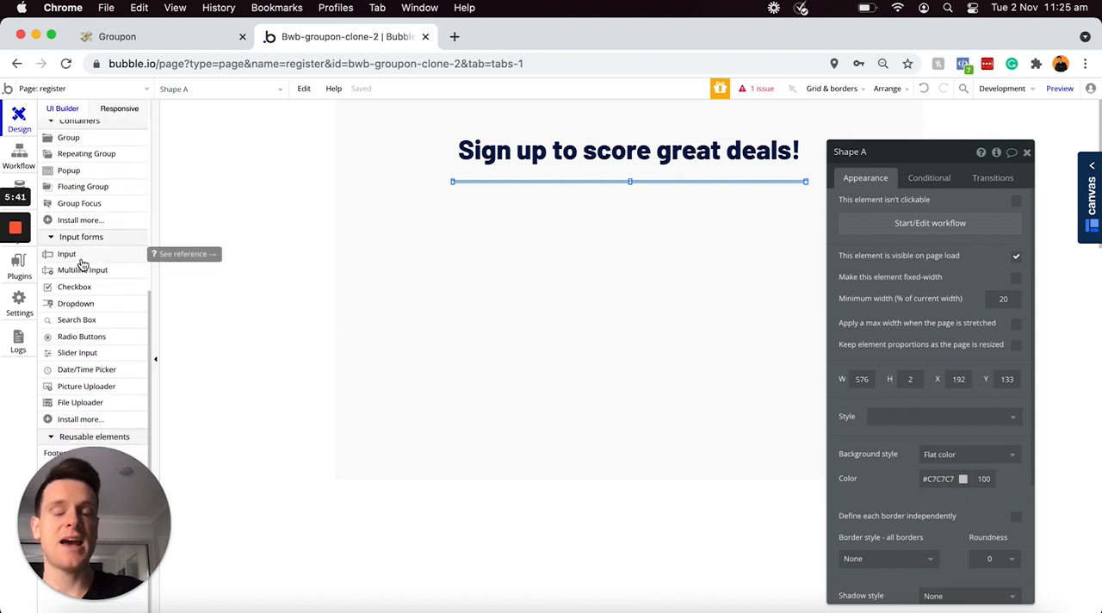
{"action": "left_click", "coordinate": [81, 257]}
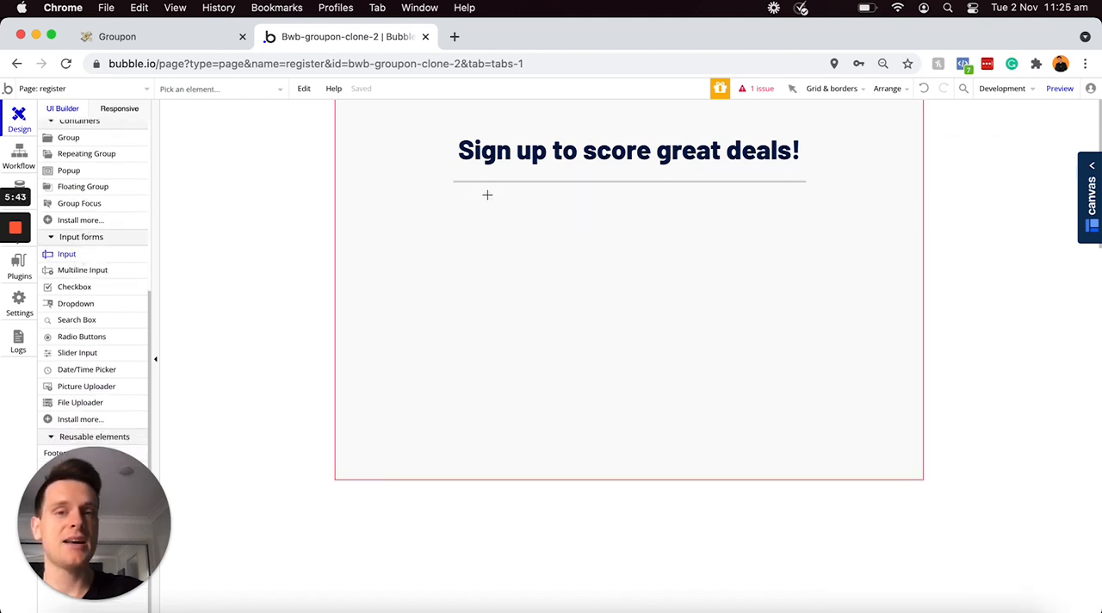
{"action": "left_click_drag", "start_coordinate": [504, 204], "coordinate": [791, 230]}
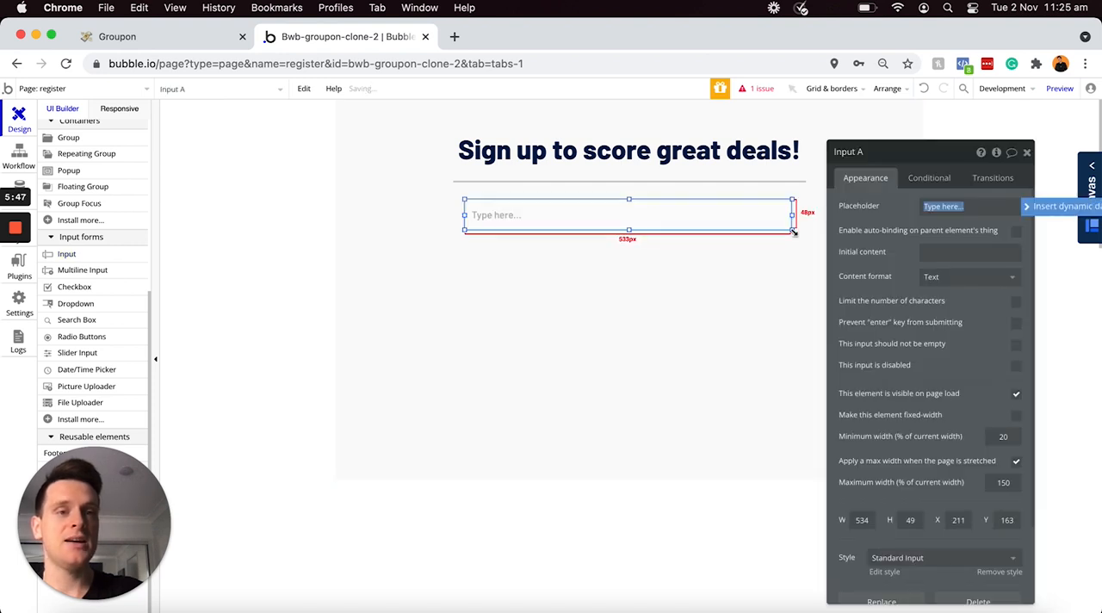
Step: Rename the input element to "Input - Name" and set its placeholder to "Full name"
{"action": "left_click", "coordinate": [879, 153]}
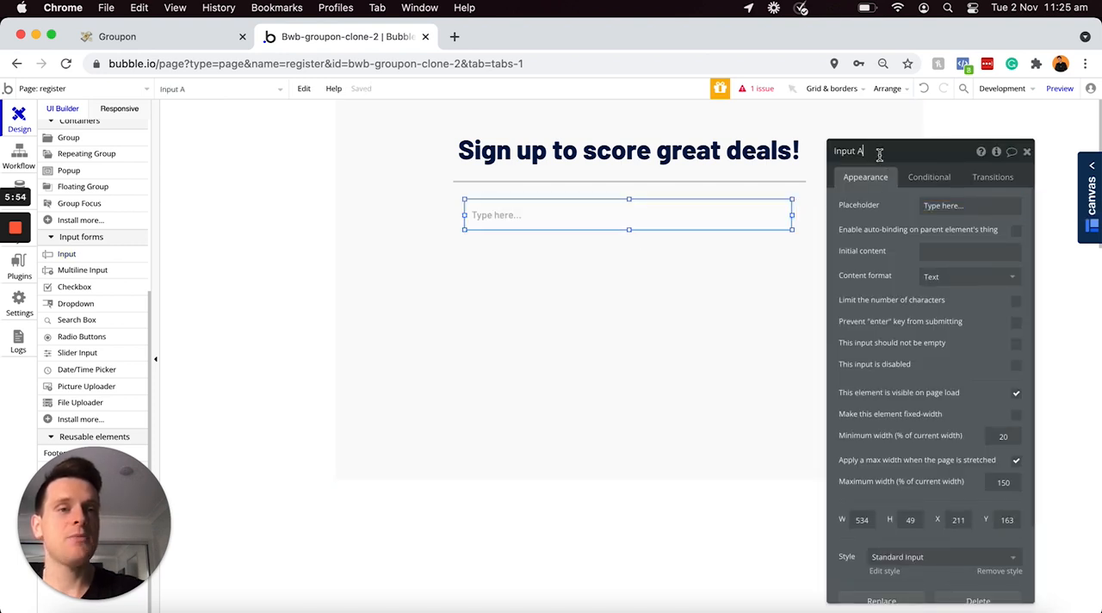
{"action": "key", "text": "BackSpace"}
{"action": "type", "text": "- Name"}
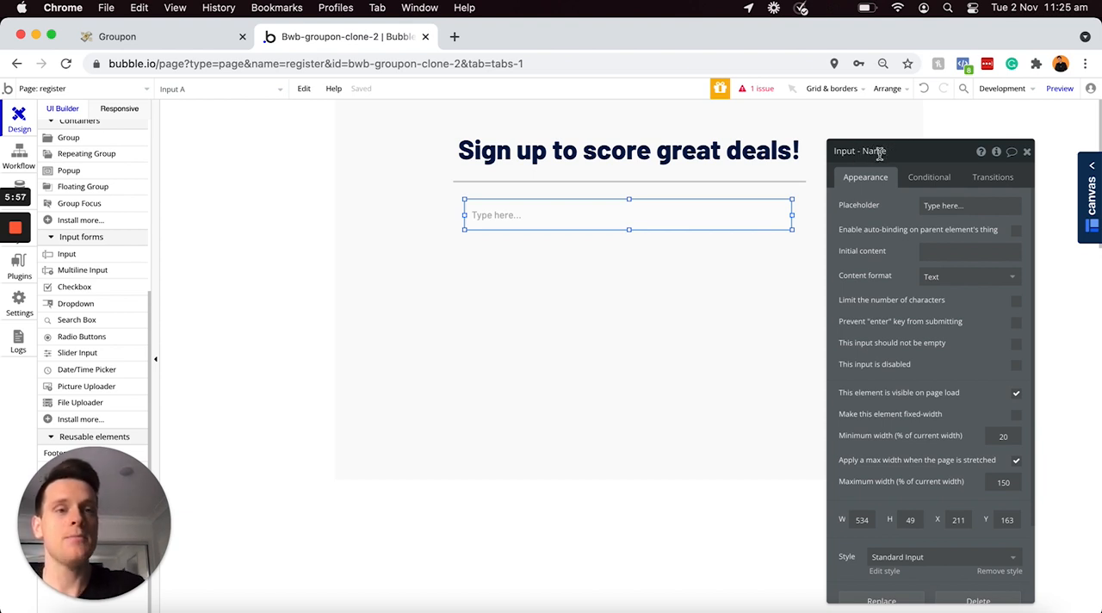
{"action": "left_click", "coordinate": [974, 209]}
{"action": "type", "text": "Full"}
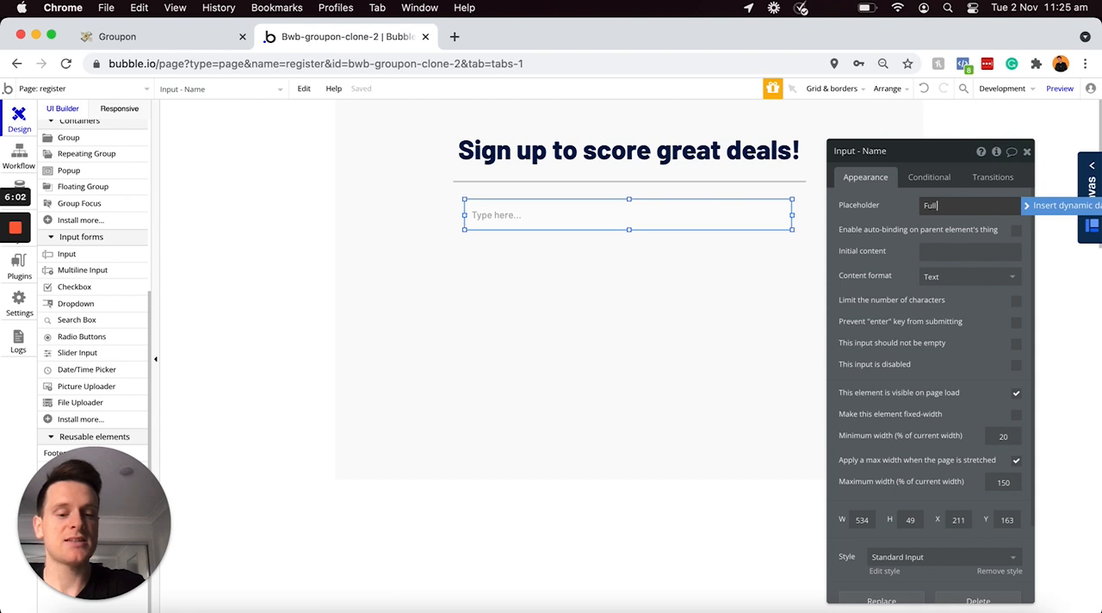
{"action": "type", "text": " name"}
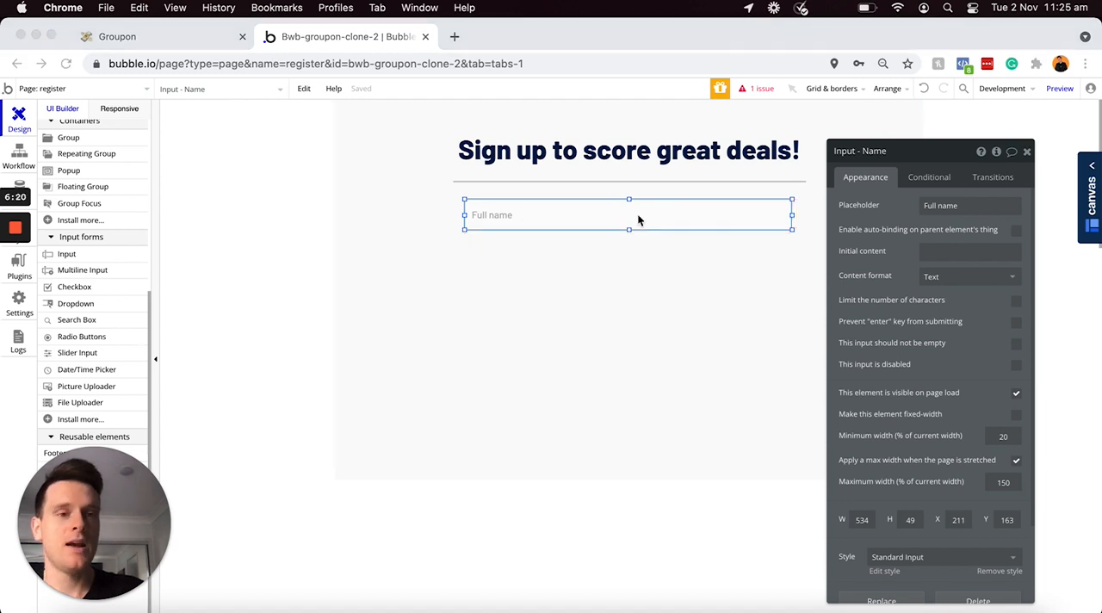
Step: Set the Full name input's width to 565 and center it horizontally on the page
{"action": "scroll", "coordinate": [881, 323], "scroll_direction": "down", "scroll_amount": 1}
{"action": "scroll", "coordinate": [882, 324], "scroll_direction": "down", "scroll_amount": 1}
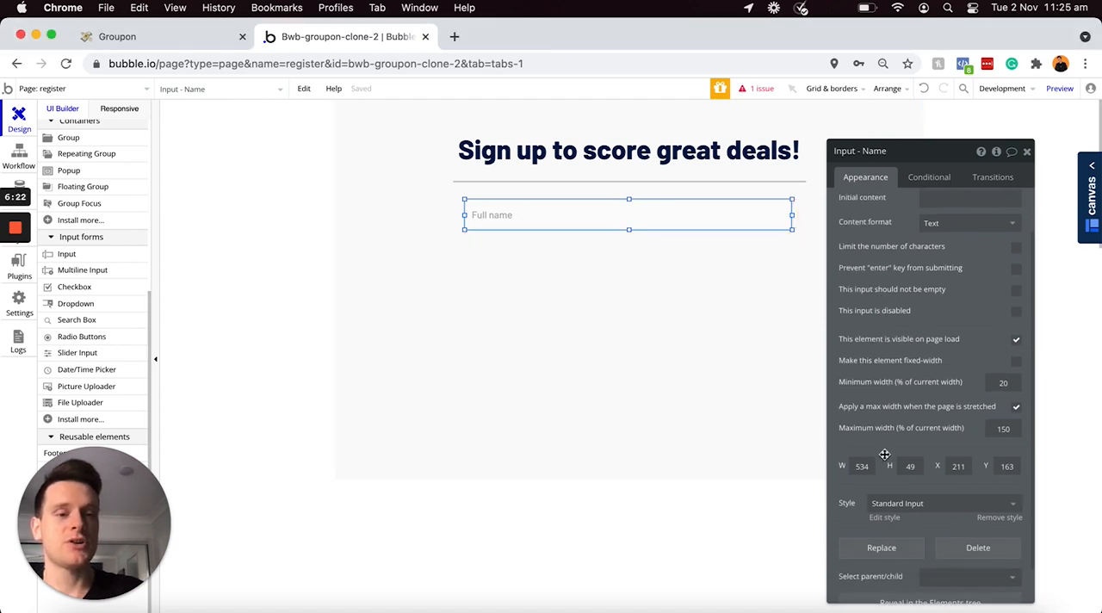
{"action": "left_click", "coordinate": [866, 465]}
{"action": "type", "text": "565"}
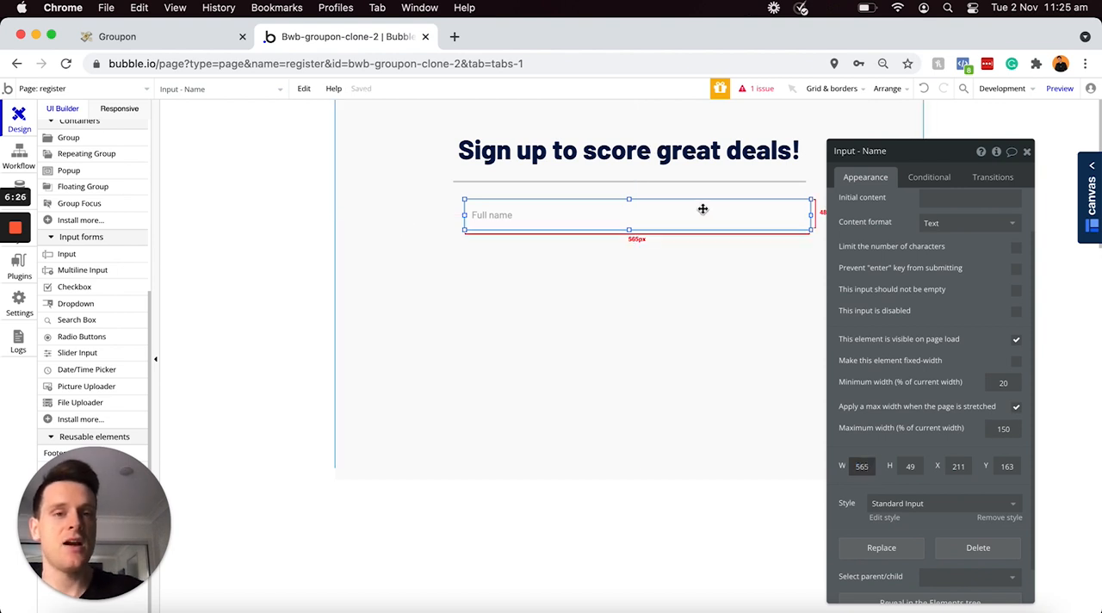
{"action": "right_click", "coordinate": [701, 212]}
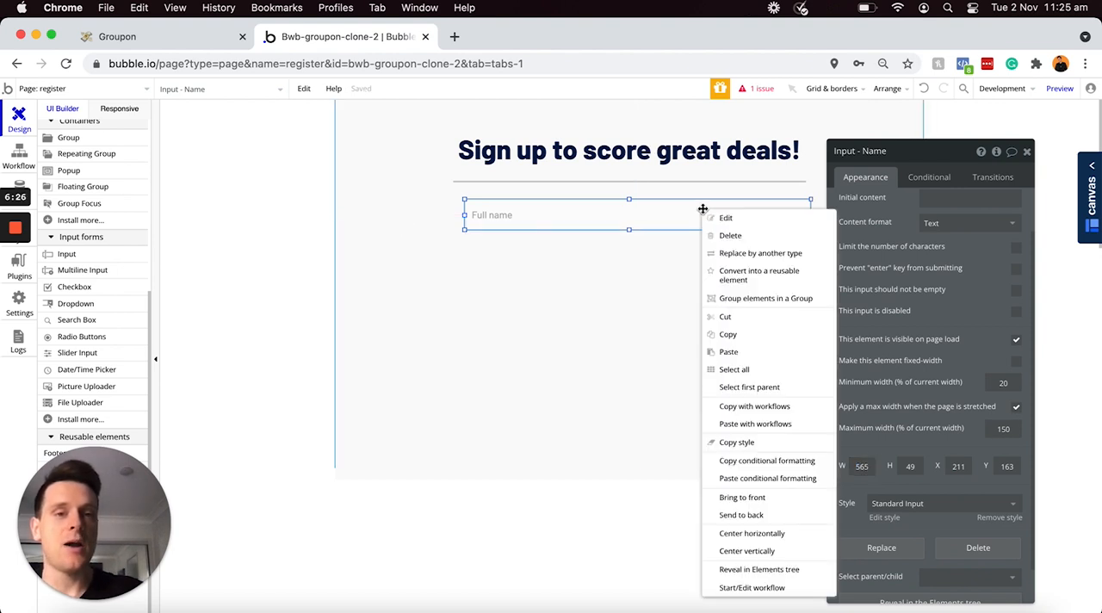
{"action": "left_click", "coordinate": [743, 534]}
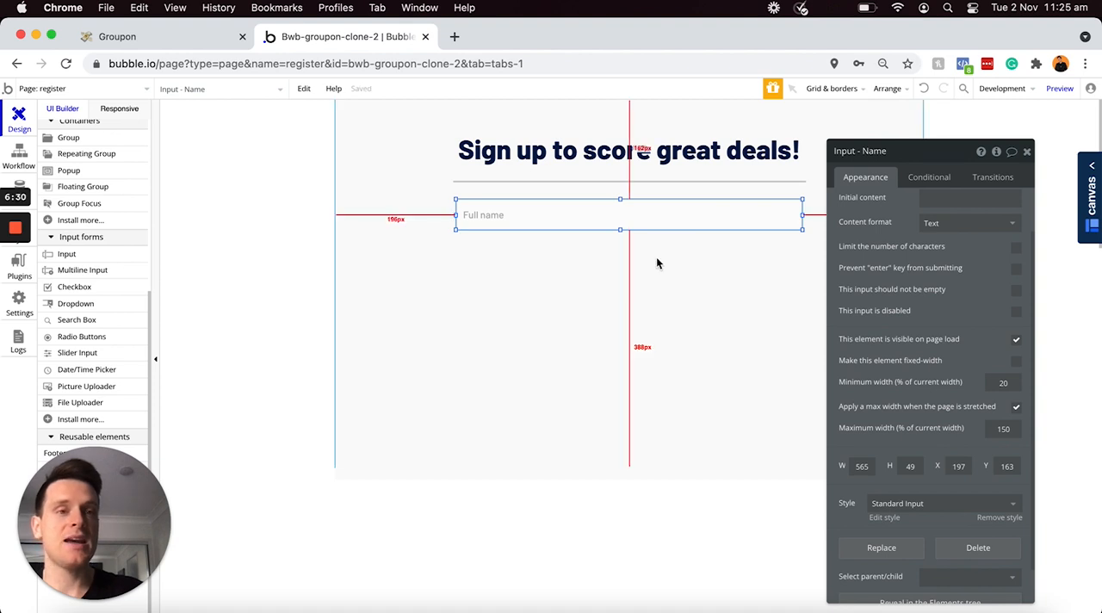
Step: Duplicate the Full name input and place the copy directly below it, at X 197, Y 239
{"action": "key", "text": "super+c"}
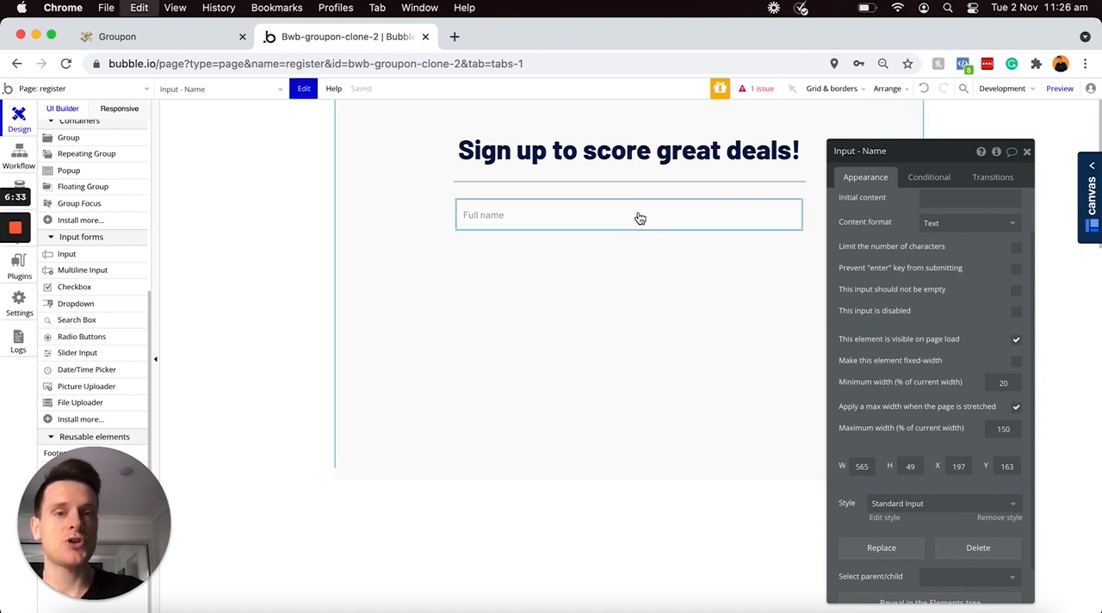
{"action": "key", "text": "super+v"}
{"action": "left_click_drag", "start_coordinate": [639, 212], "coordinate": [633, 254]}
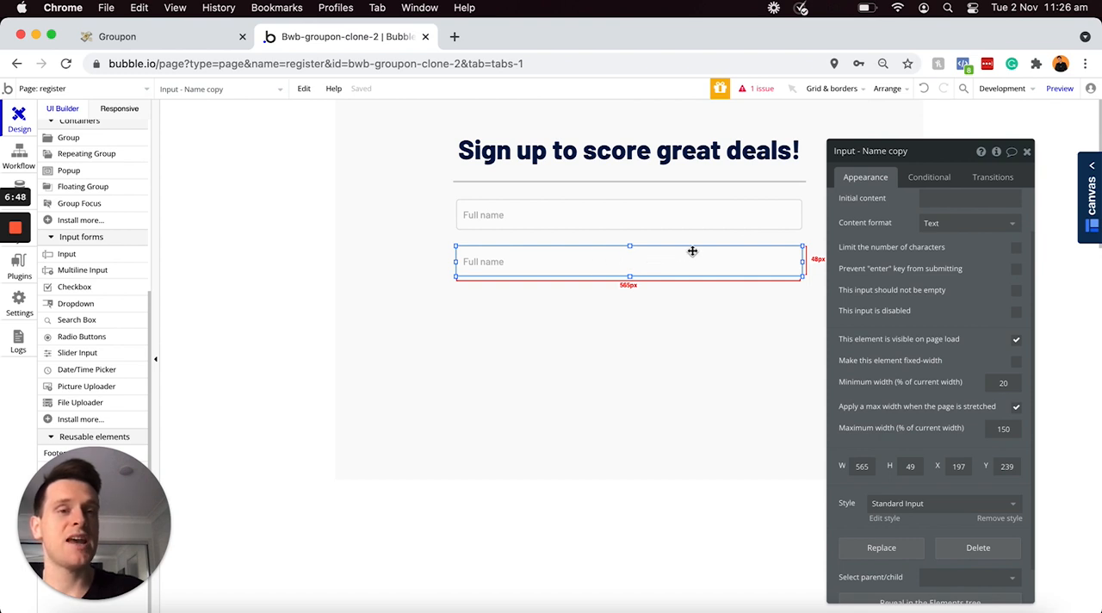
Step: Rename the duplicated input element to "Input - Email"
{"action": "left_click", "coordinate": [874, 152]}
{"action": "left_click_drag", "start_coordinate": [863, 151], "coordinate": [927, 131]}
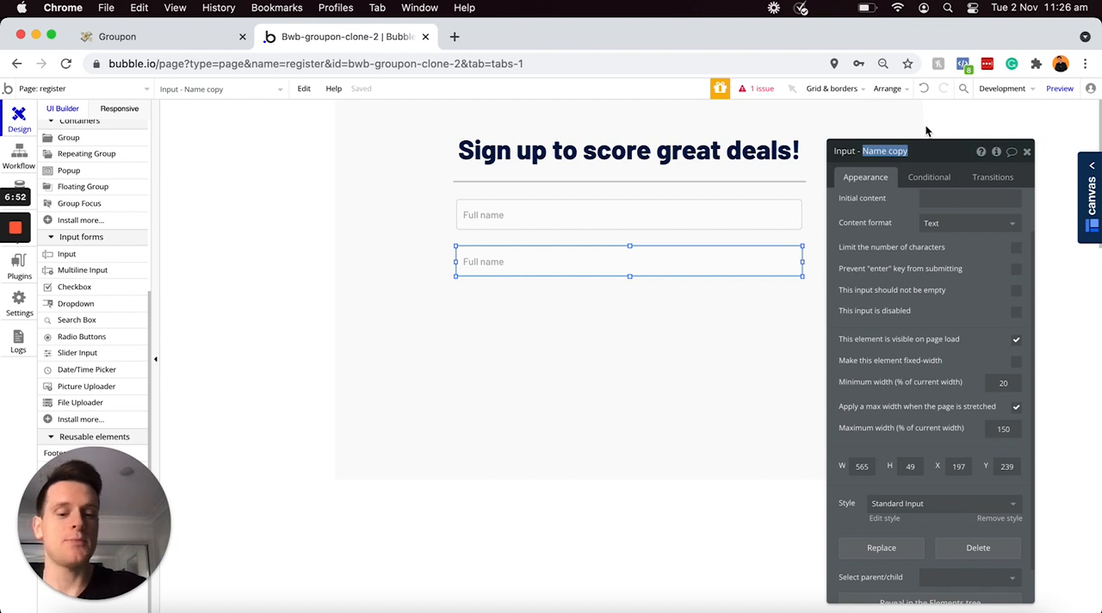
{"action": "type", "text": "Email"}
{"action": "key", "text": "Return"}
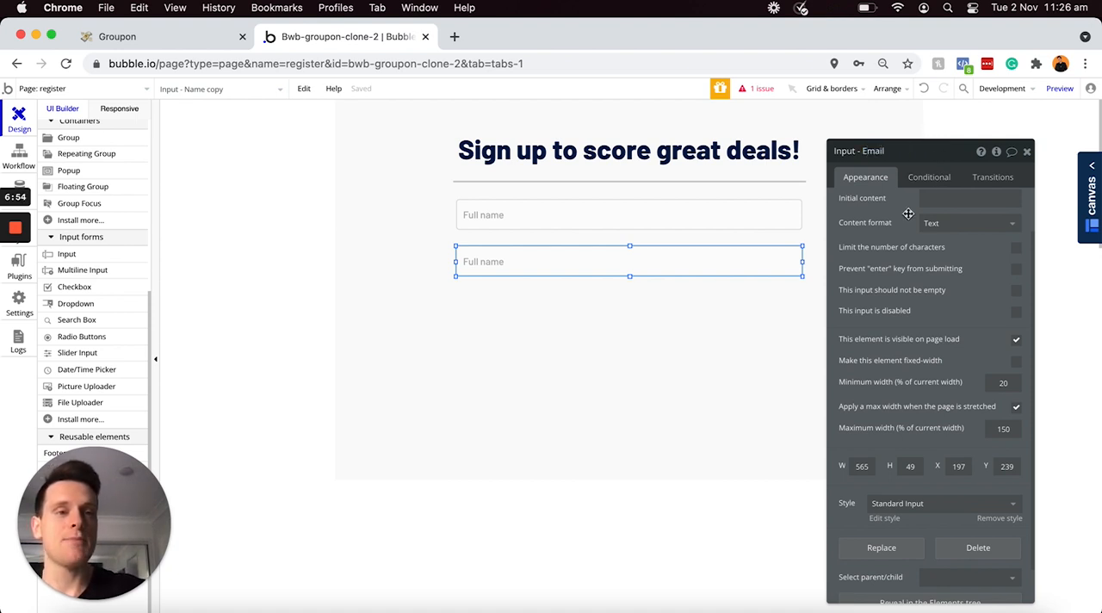
Step: Set the second input's placeholder to "Email" and its content format to Email
{"action": "scroll", "coordinate": [928, 203], "scroll_direction": "up", "scroll_amount": 2}
{"action": "triple_click", "coordinate": [928, 205]}
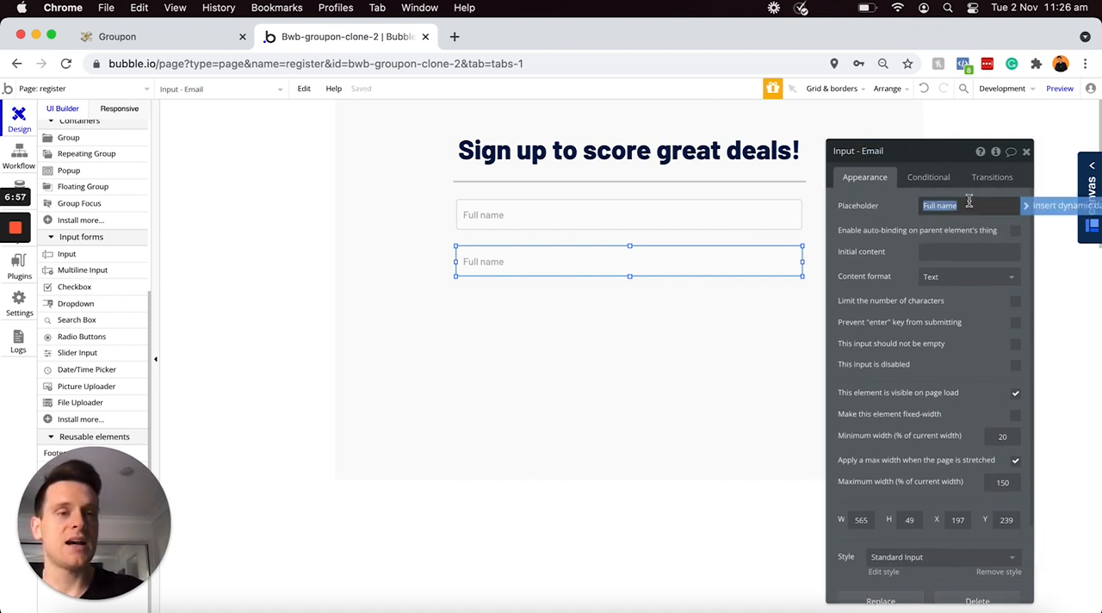
{"action": "type", "text": "Ema"}
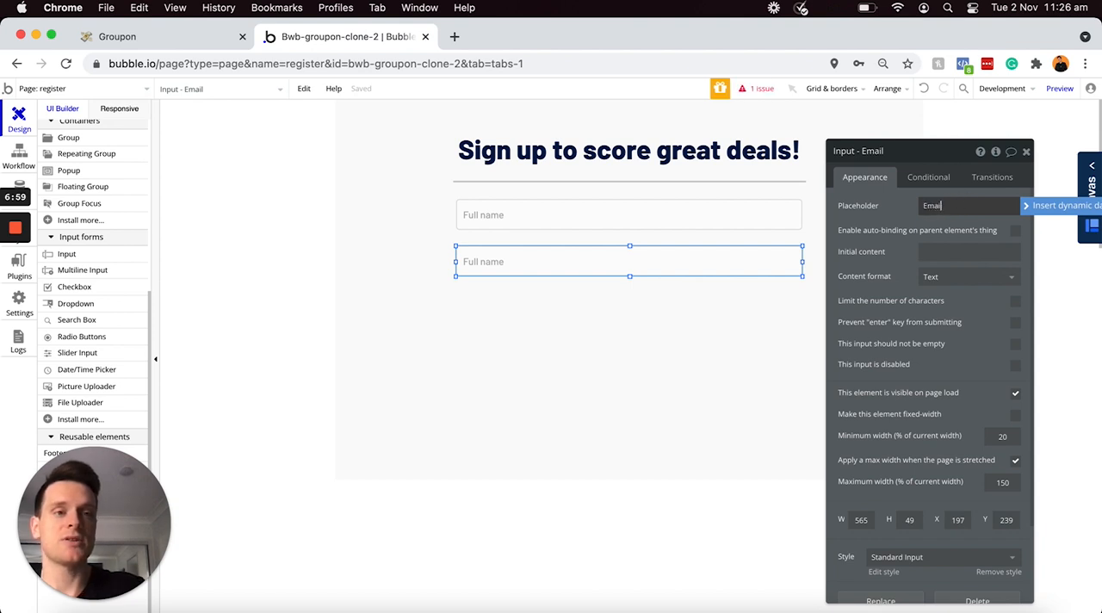
{"action": "type", "text": "il"}
{"action": "left_click", "coordinate": [899, 217]}
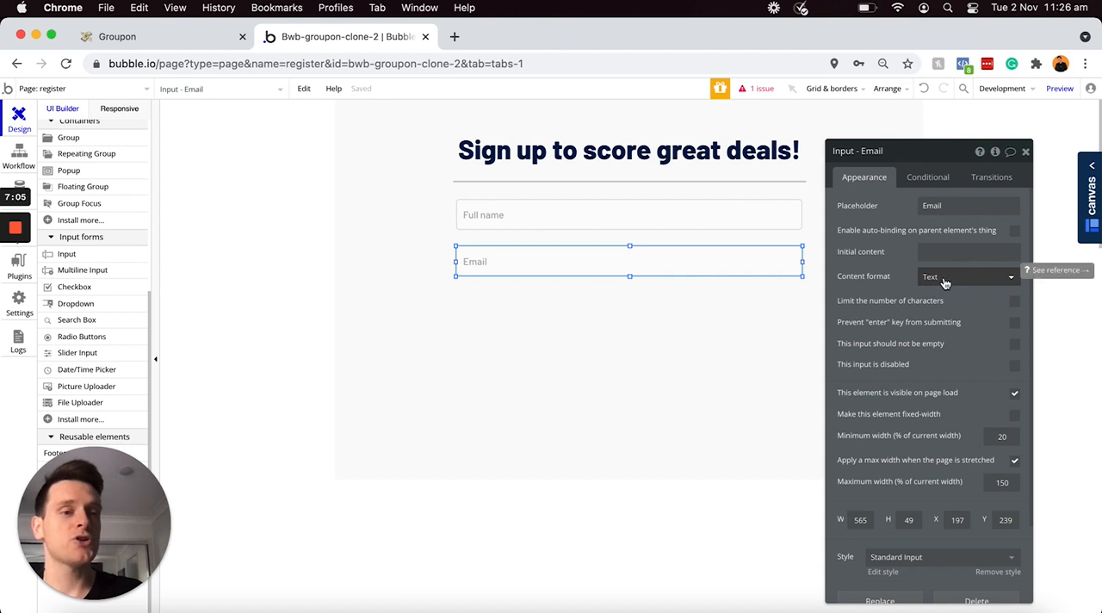
{"action": "left_click", "coordinate": [943, 281]}
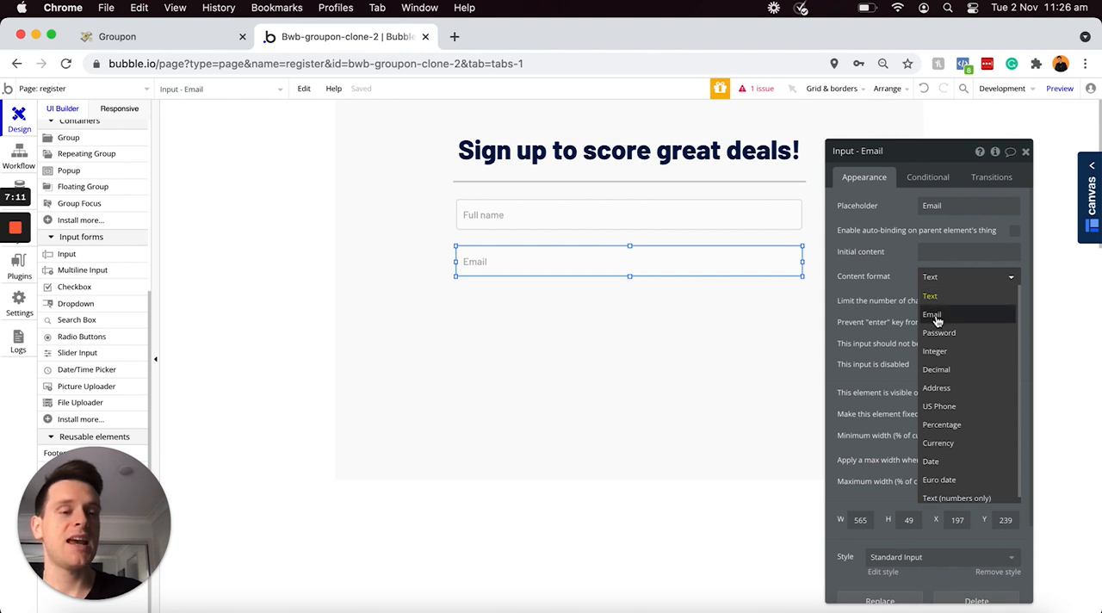
{"action": "left_click", "coordinate": [933, 315]}
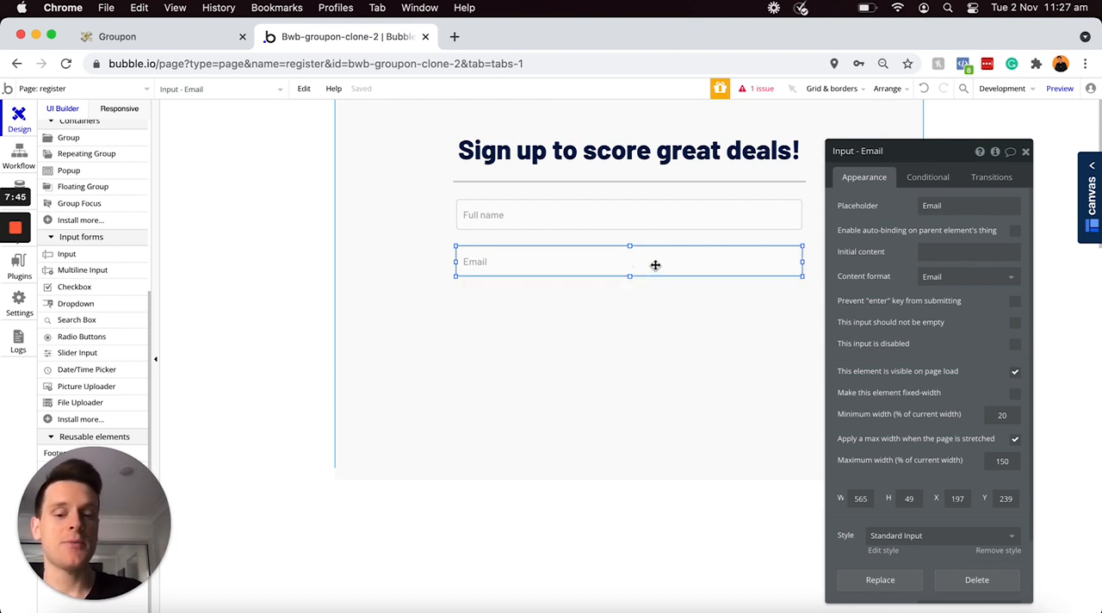
Step: Duplicate the Email input and align the copy directly below it, at X 197, Y 315
{"action": "key", "text": "super+c"}
{"action": "key", "text": "super+v"}
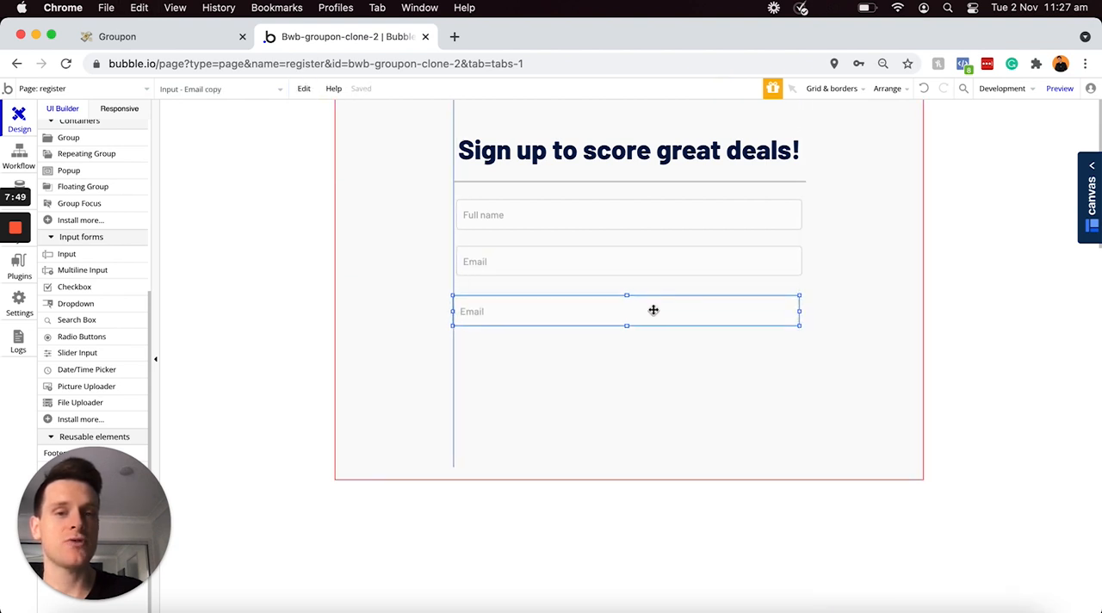
{"action": "left_click", "coordinate": [654, 307]}
{"action": "left_click_drag", "start_coordinate": [654, 307], "coordinate": [653, 305]}
{"action": "double_click", "coordinate": [653, 306]}
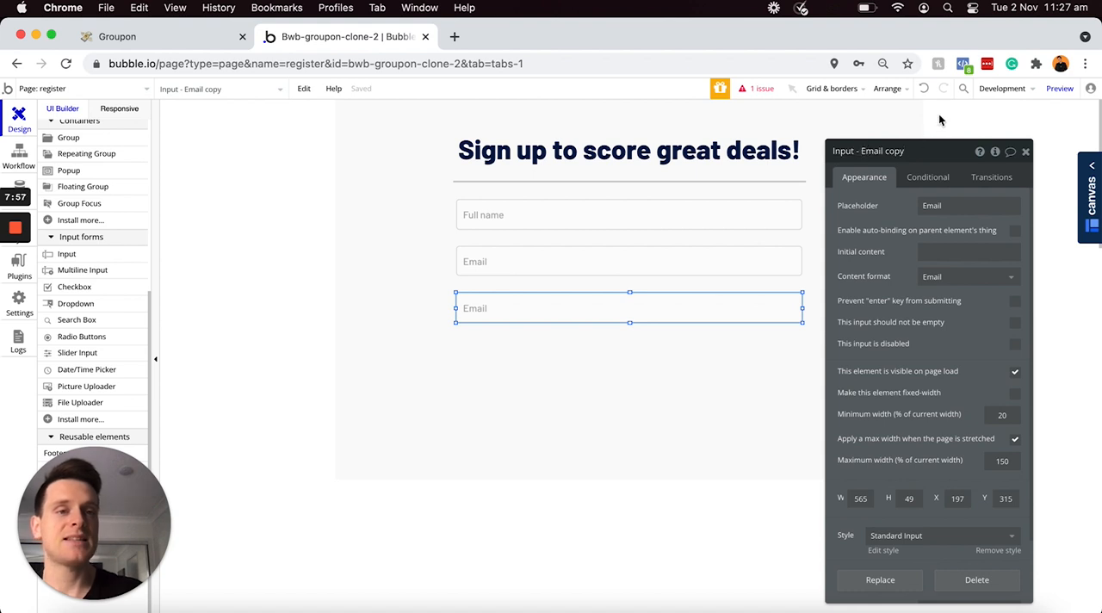
Step: Rename the third input to "Input - Password" and set both its placeholder and content format to Password
{"action": "key", "text": "alt+shift+Left"}
{"action": "key", "text": "alt+shift+Left"}
{"action": "type", "text": "Password"}
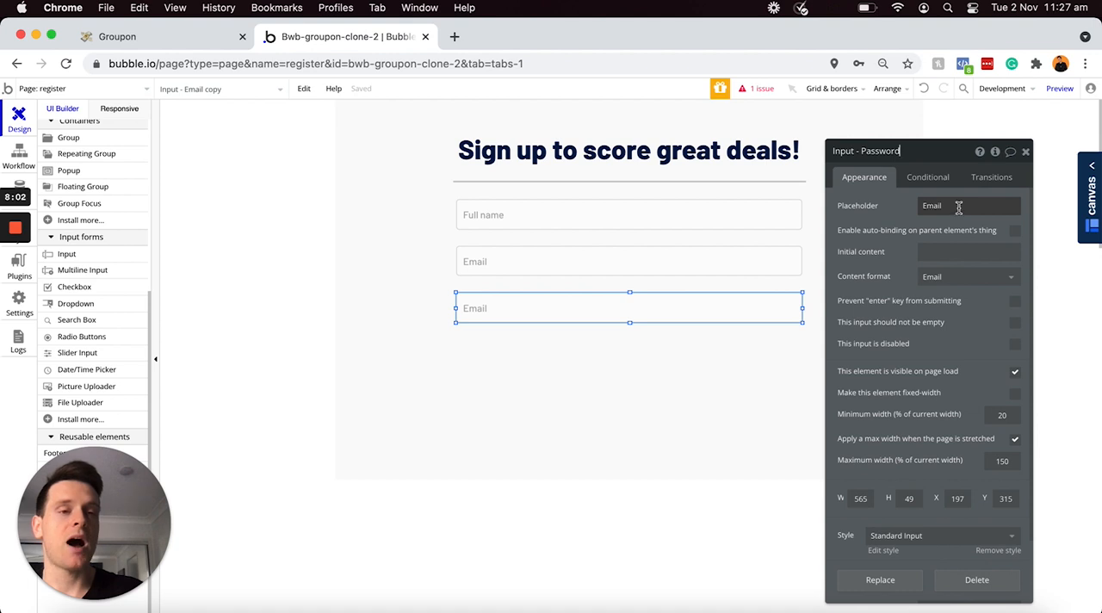
{"action": "left_click", "coordinate": [958, 208]}
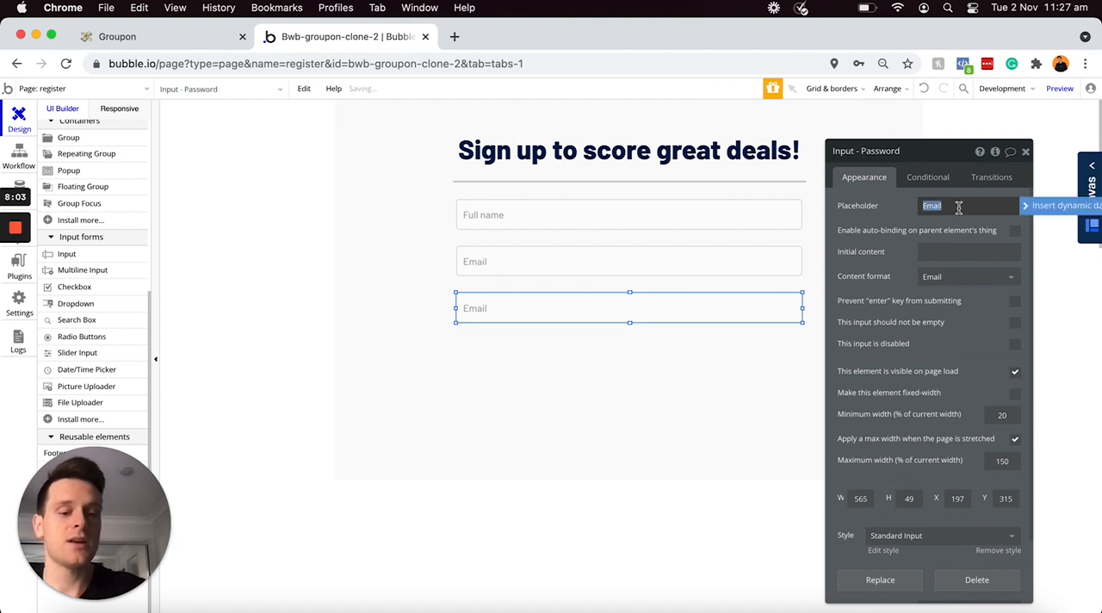
{"action": "type", "text": "Password"}
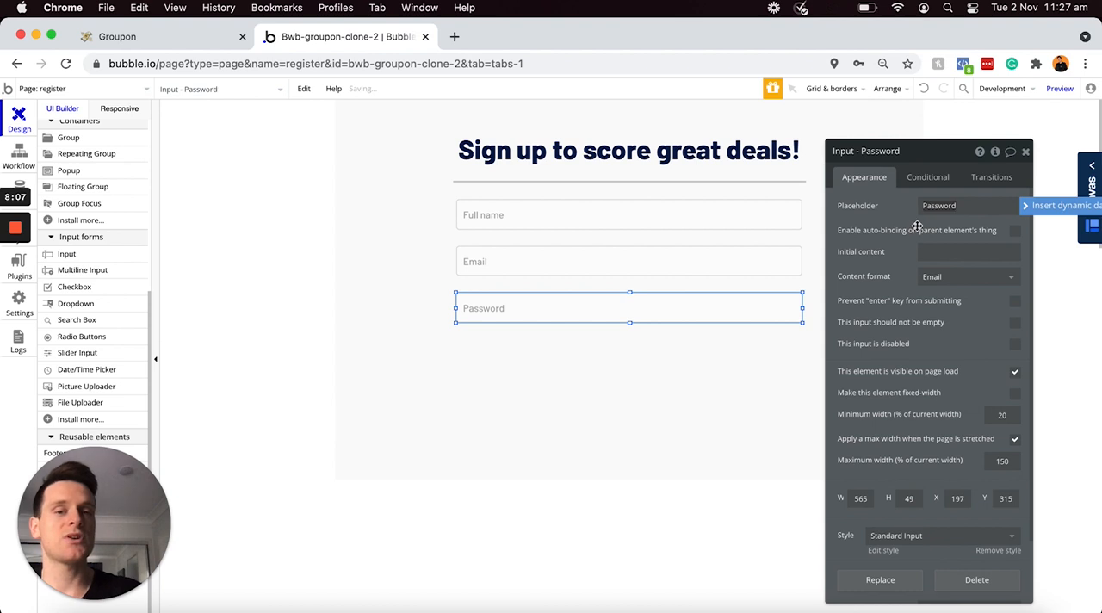
{"action": "left_click", "coordinate": [939, 278]}
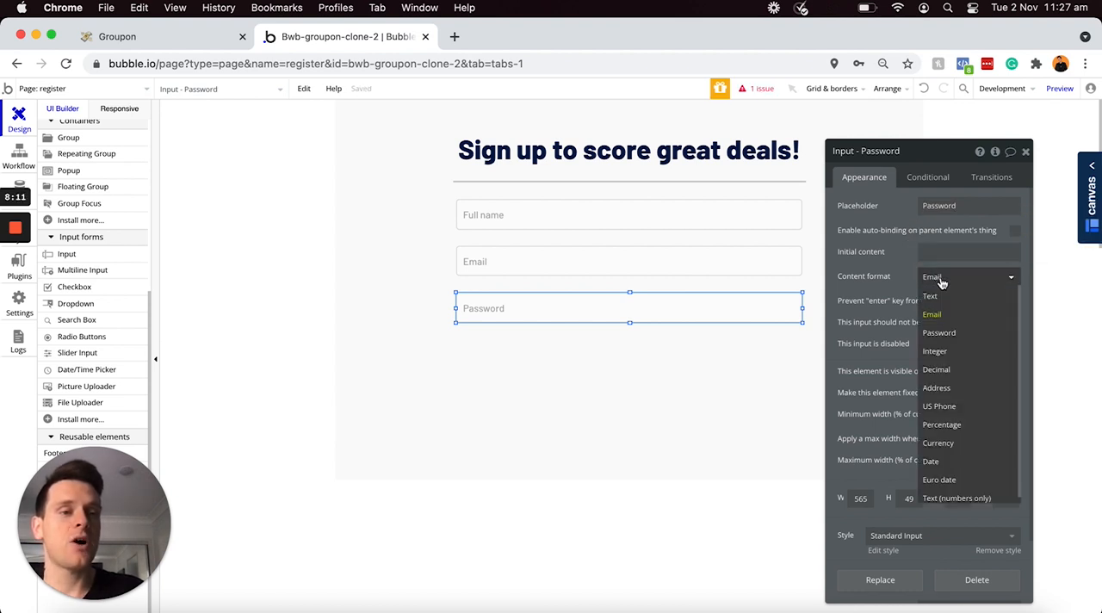
{"action": "left_click", "coordinate": [940, 333]}
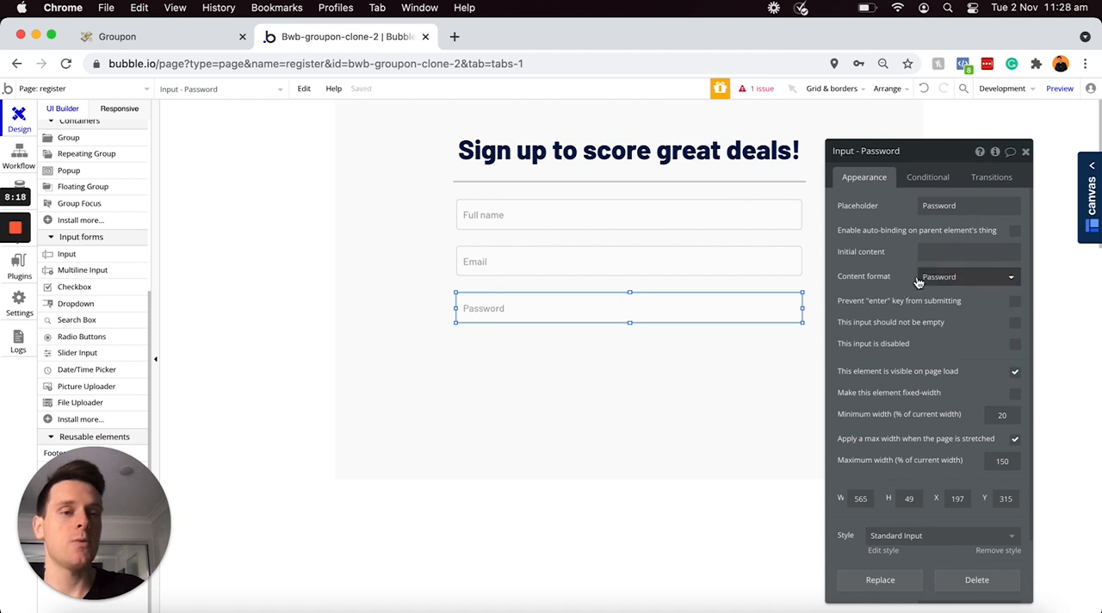
{"action": "left_click_drag", "start_coordinate": [775, 308], "coordinate": [722, 306]}
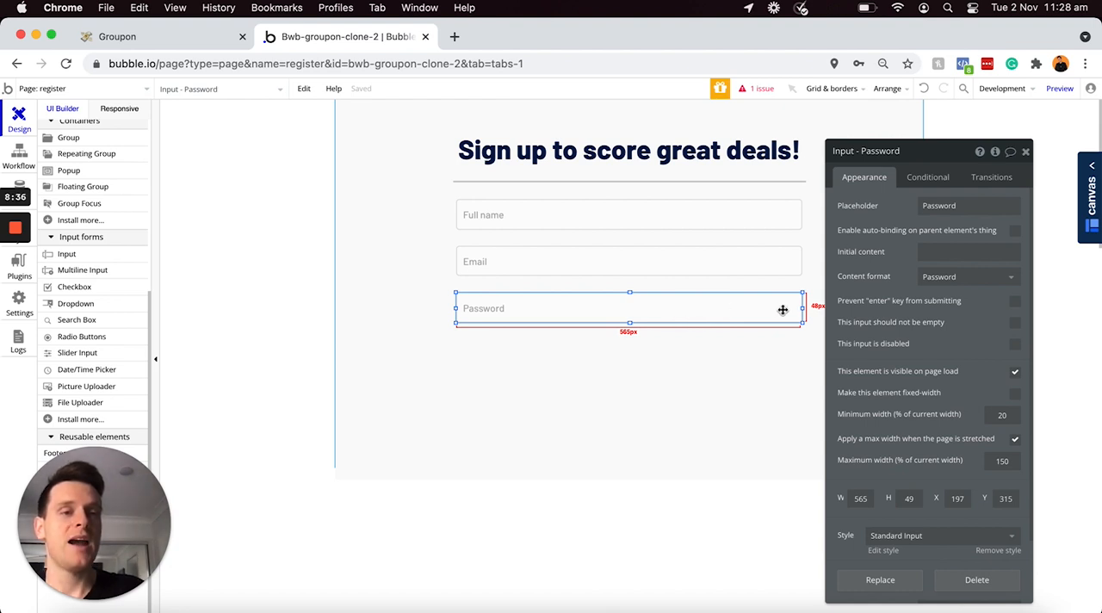
{"action": "left_click_drag", "start_coordinate": [782, 310], "coordinate": [766, 319]}
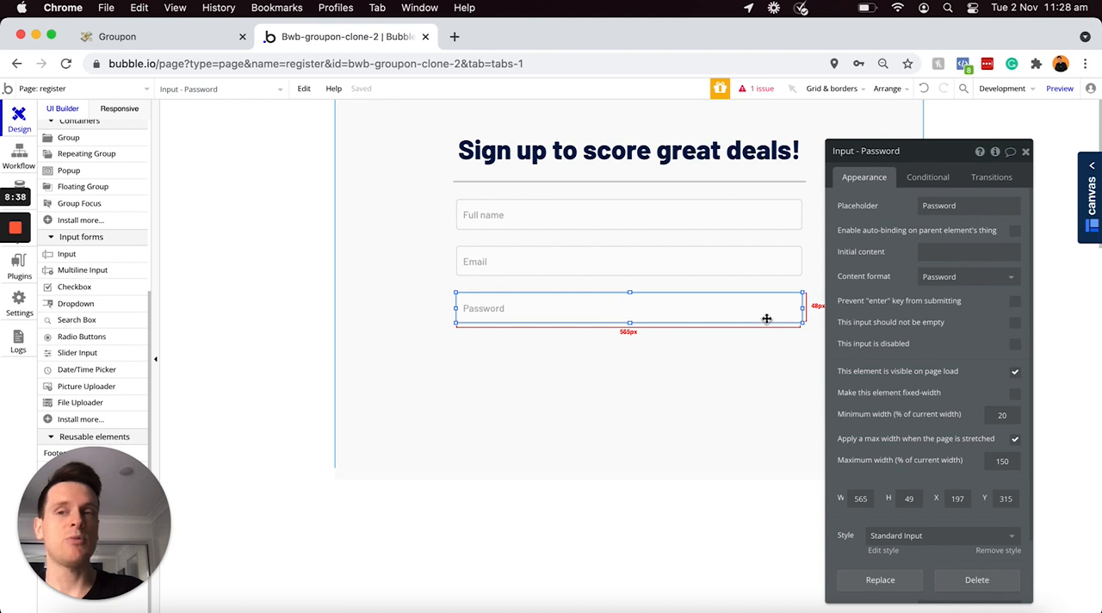
Step: Draw a button about 518 by 47 px below the Password input
{"action": "scroll", "coordinate": [89, 250], "scroll_direction": "up", "scroll_amount": 5}
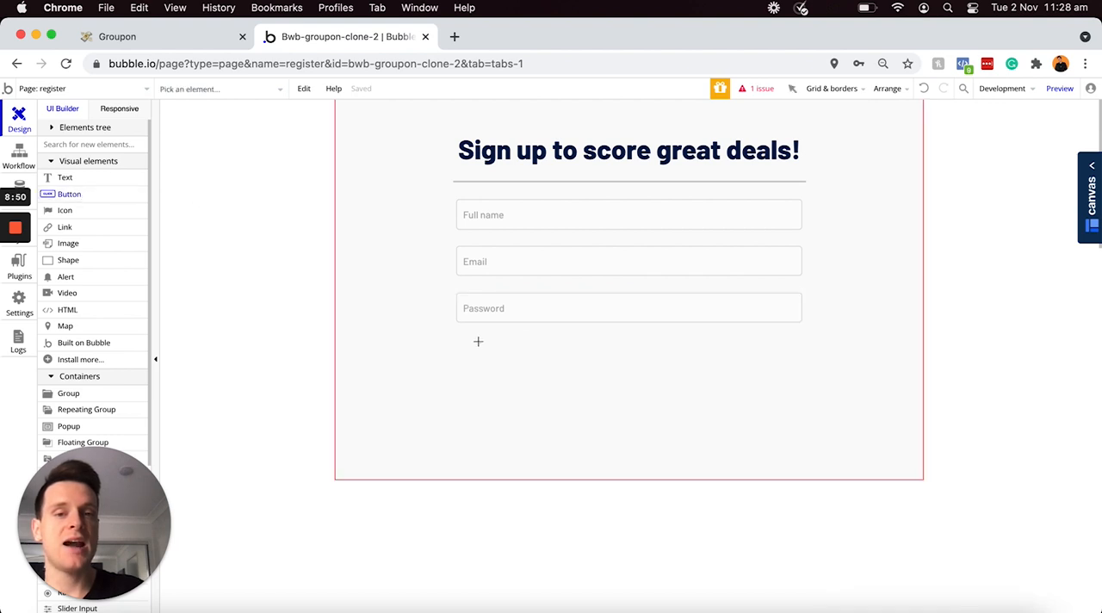
{"action": "left_click_drag", "start_coordinate": [478, 340], "coordinate": [794, 368]}
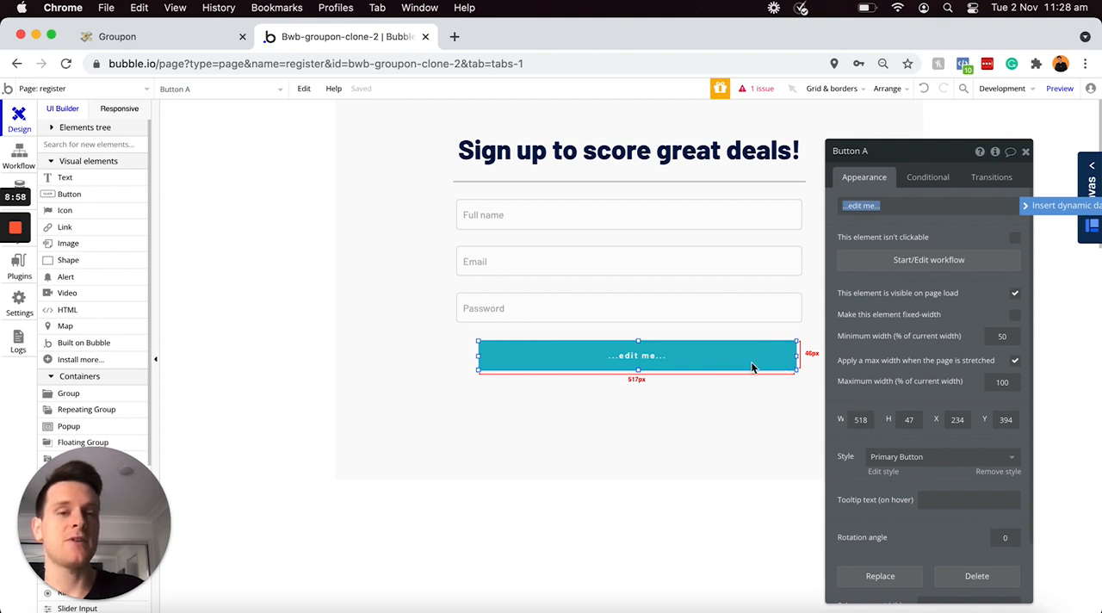
Step: Resize the button to 565 by 49 to match the Password input and align it under the inputs at X 197, Y 395
{"action": "left_click", "coordinate": [743, 303]}
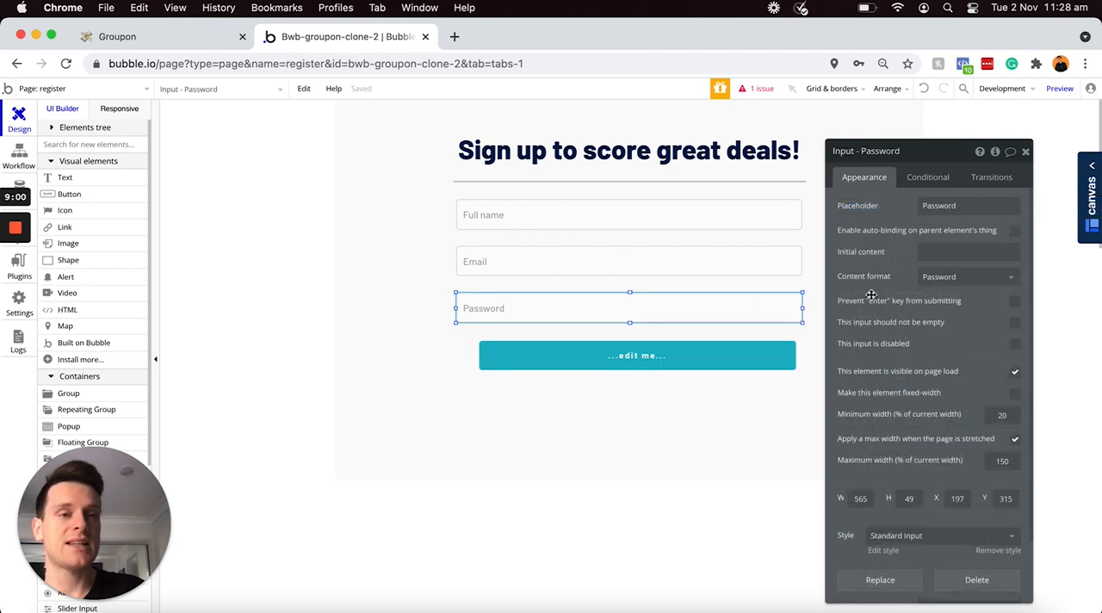
{"action": "scroll", "coordinate": [902, 389], "scroll_direction": "down", "scroll_amount": 3}
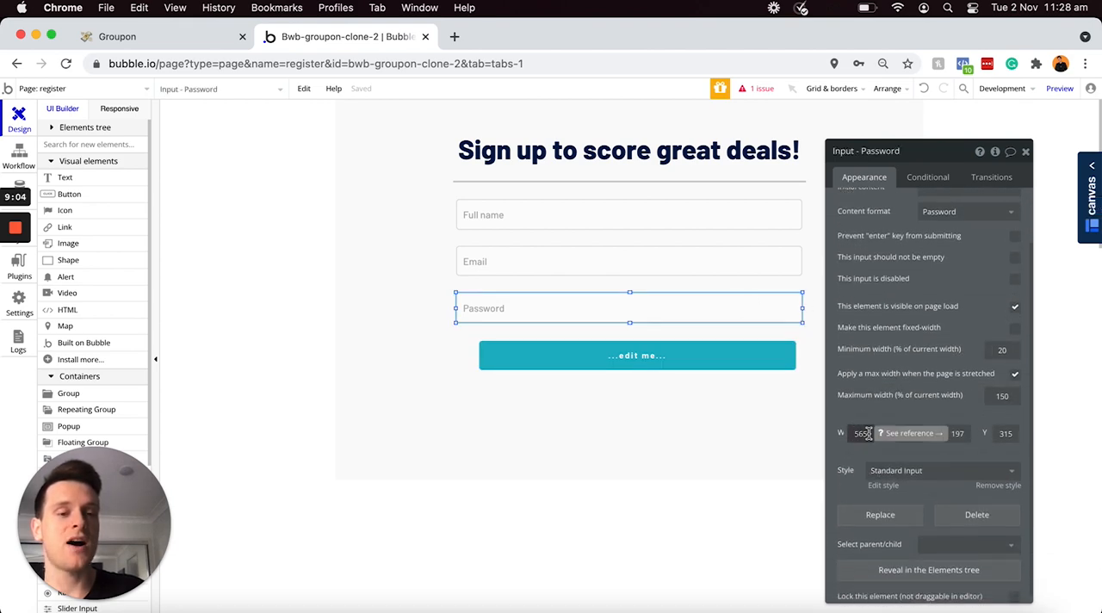
{"action": "left_click", "coordinate": [711, 366]}
{"action": "left_click", "coordinate": [874, 353]}
{"action": "type", "text": "565"}
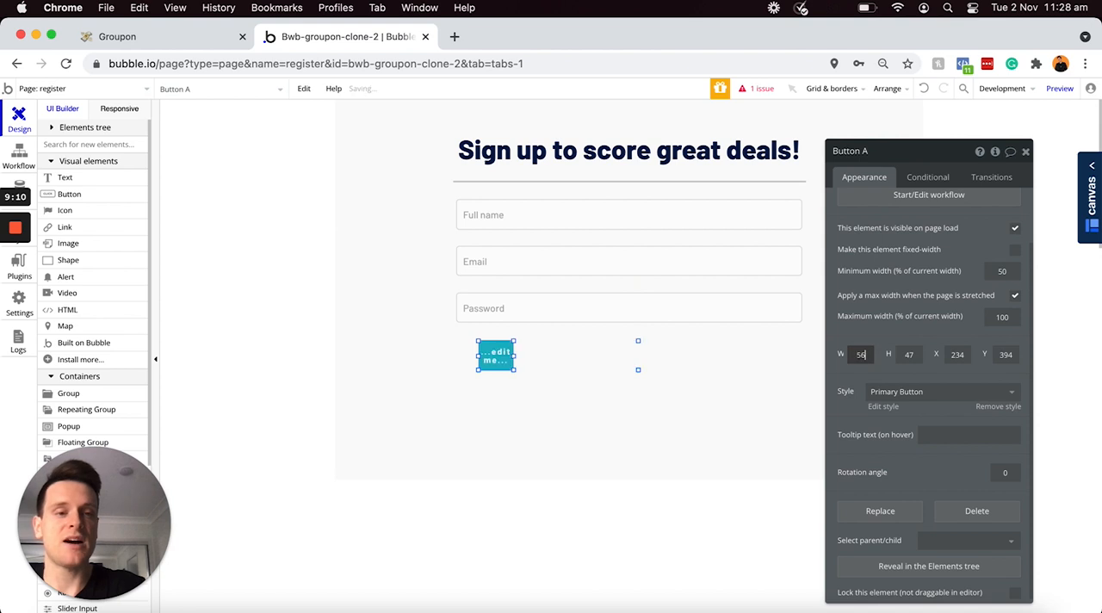
{"action": "left_click", "coordinate": [915, 353]}
{"action": "key", "text": "BackSpace"}
{"action": "type", "text": "9"}
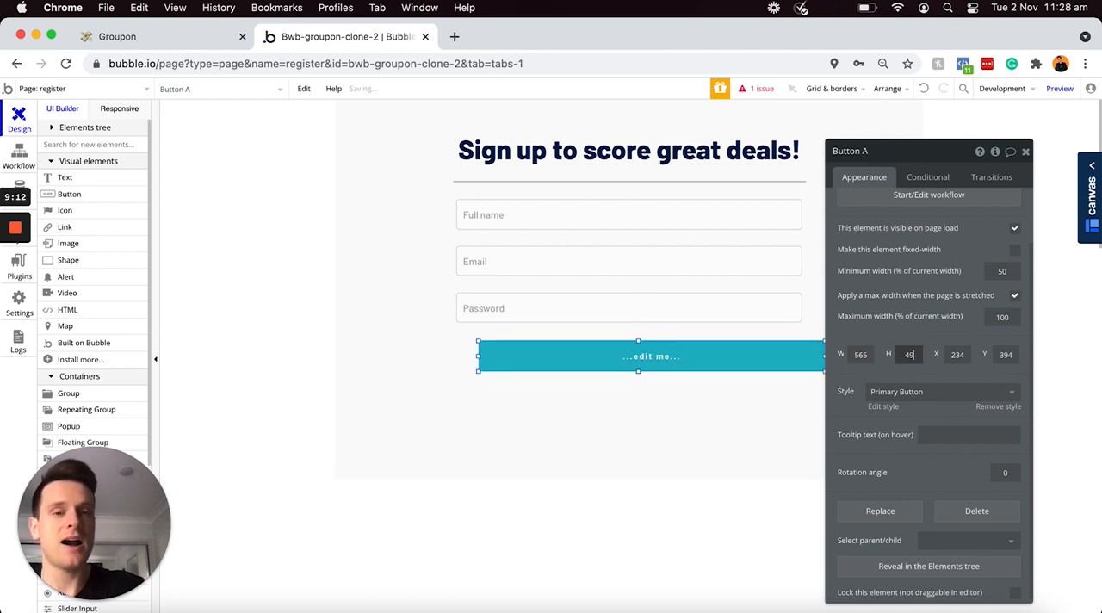
{"action": "left_click_drag", "start_coordinate": [760, 361], "coordinate": [736, 358]}
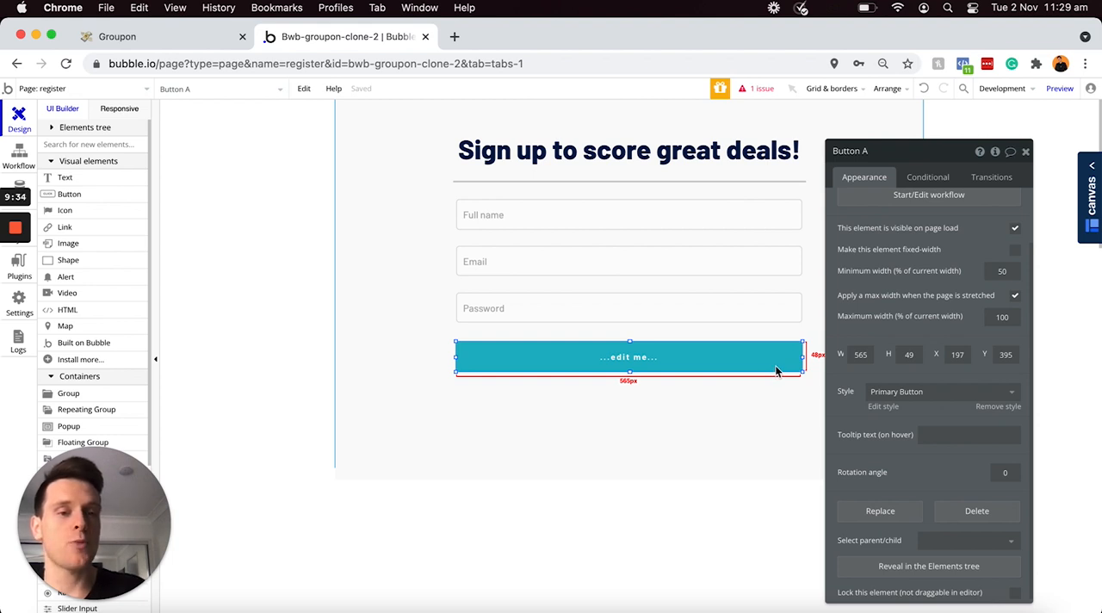
Step: Edit the Primary Button style and set its background color to #53A318
{"action": "left_click", "coordinate": [882, 407]}
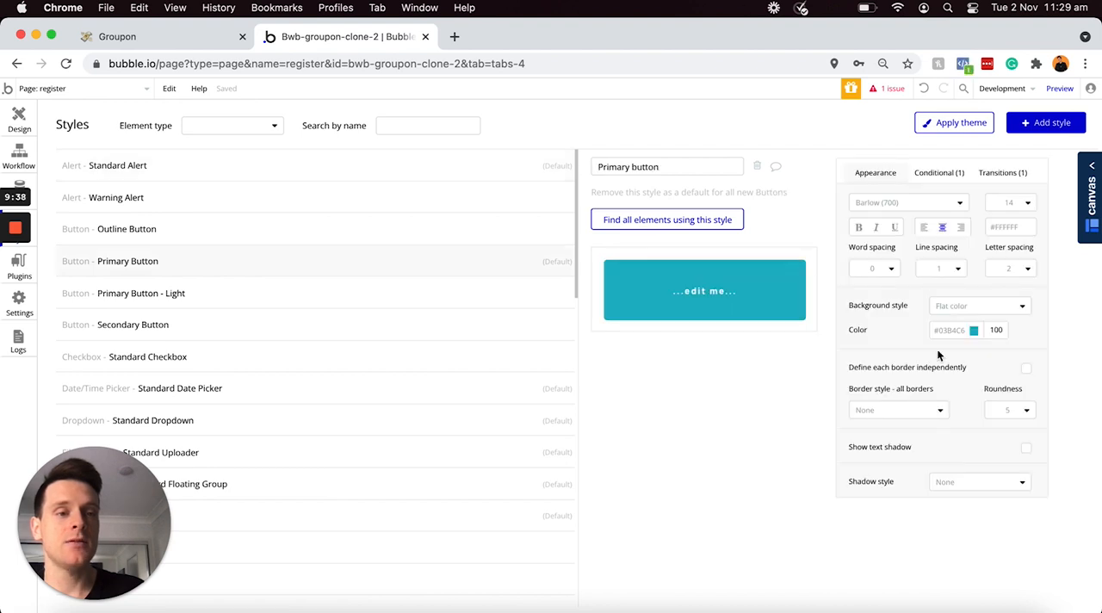
{"action": "left_click", "coordinate": [955, 331]}
{"action": "type", "text": "#53A318"}
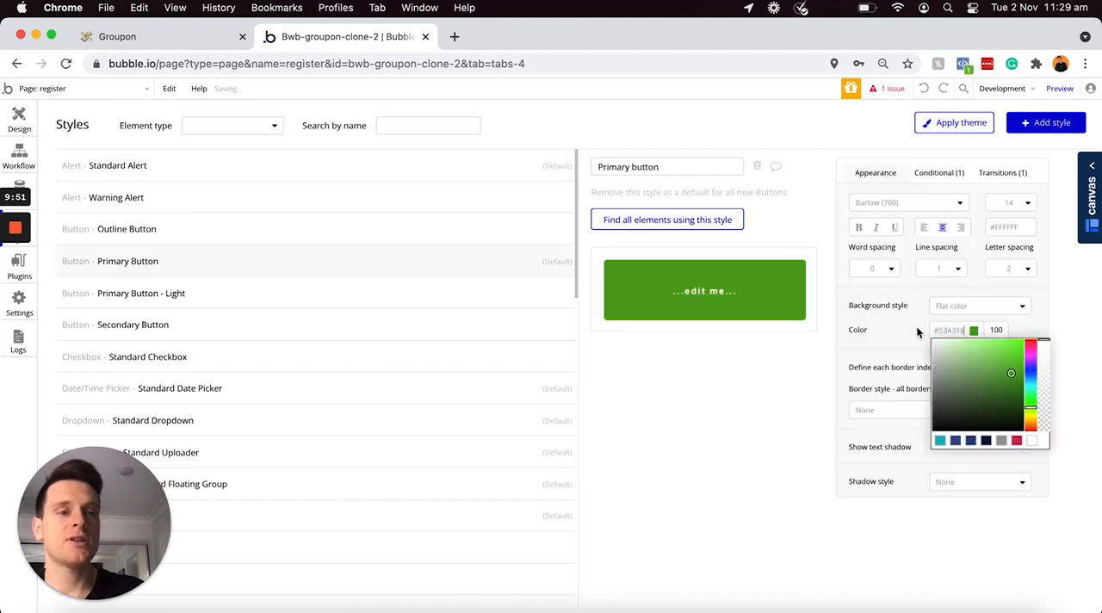
{"action": "left_click", "coordinate": [906, 327]}
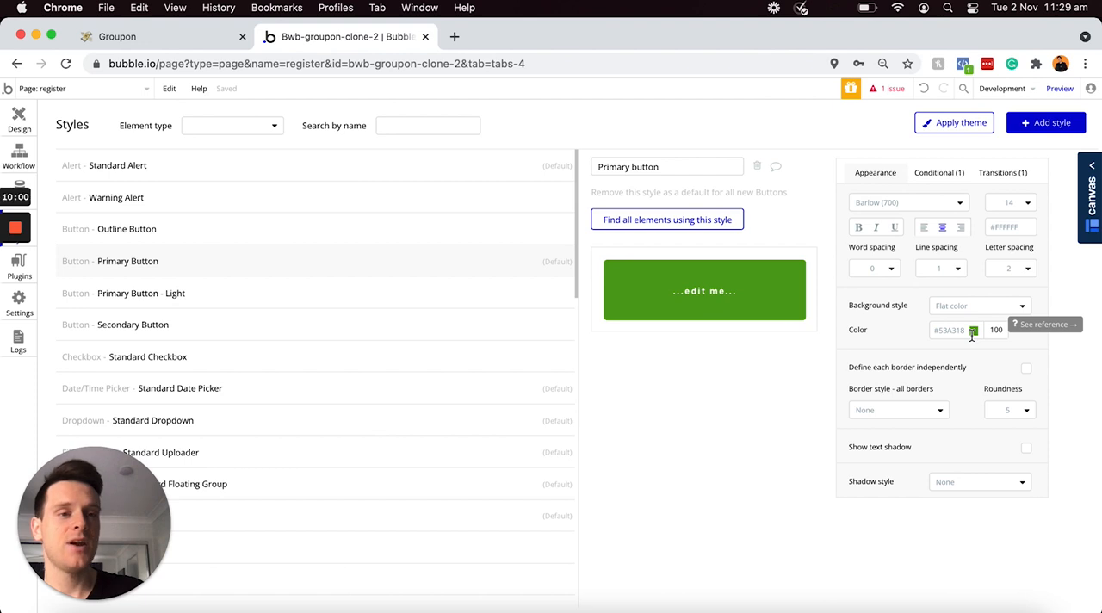
Step: Set the Primary Button style's border roundness to 0 and return to the register page design
{"action": "left_click", "coordinate": [1028, 411]}
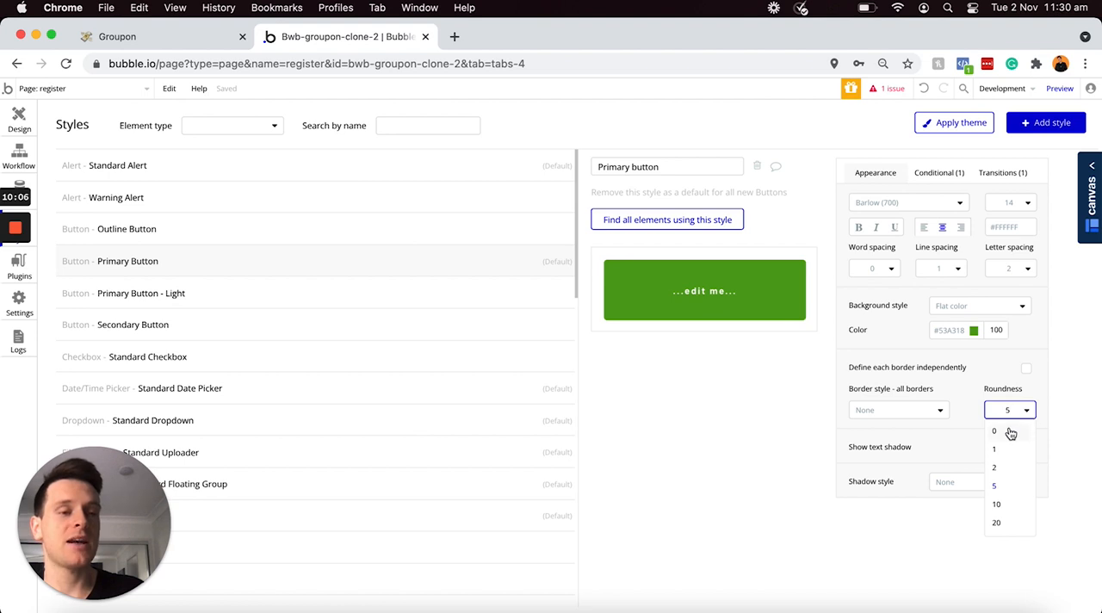
{"action": "left_click", "coordinate": [1009, 432]}
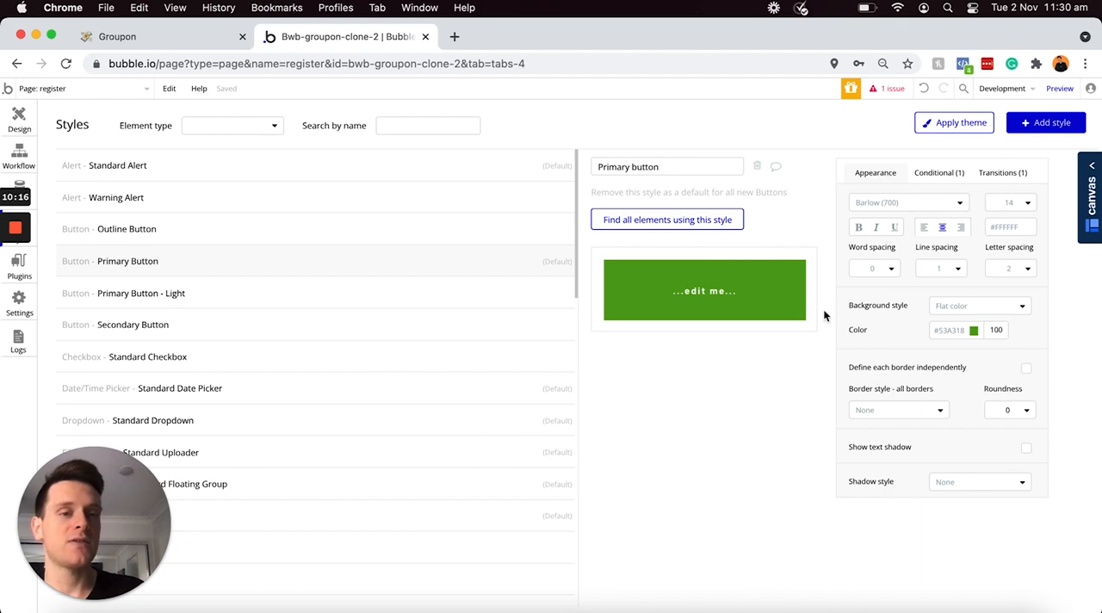
{"action": "left_click", "coordinate": [12, 118]}
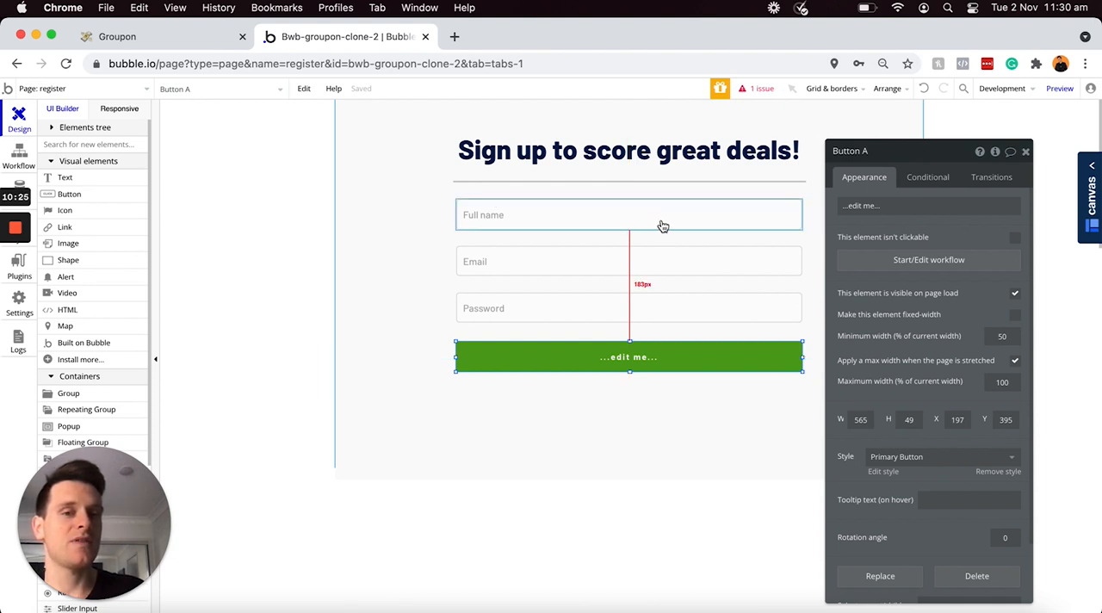
Step: Edit the Password input's Standard Input style to a border roundness of 0, and return to the page design
{"action": "left_click", "coordinate": [771, 310]}
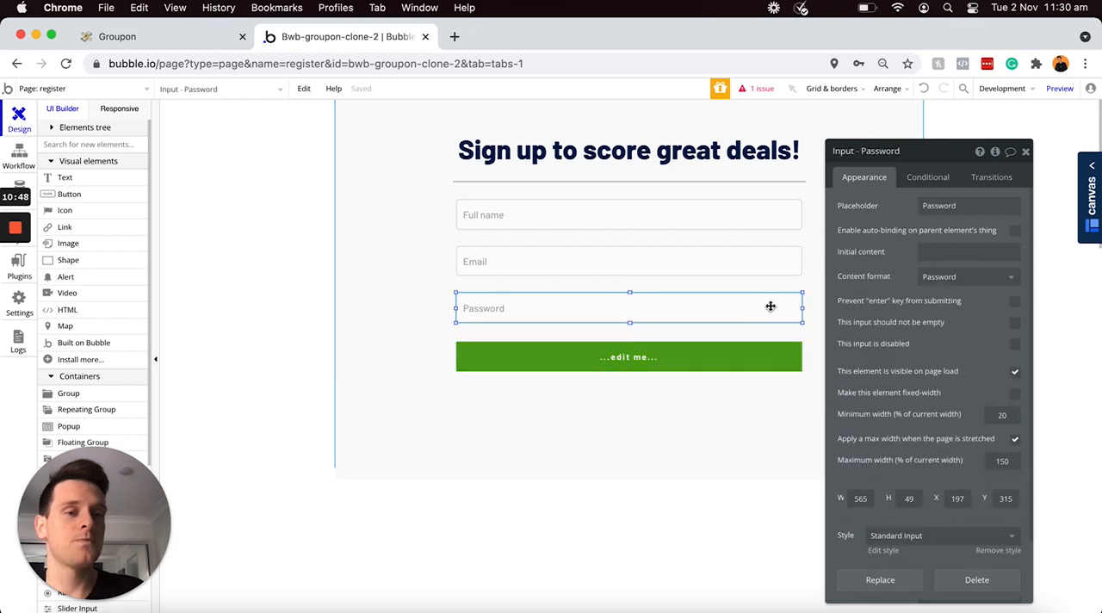
{"action": "left_click", "coordinate": [887, 551]}
{"action": "left_click", "coordinate": [1020, 447]}
{"action": "left_click", "coordinate": [997, 470]}
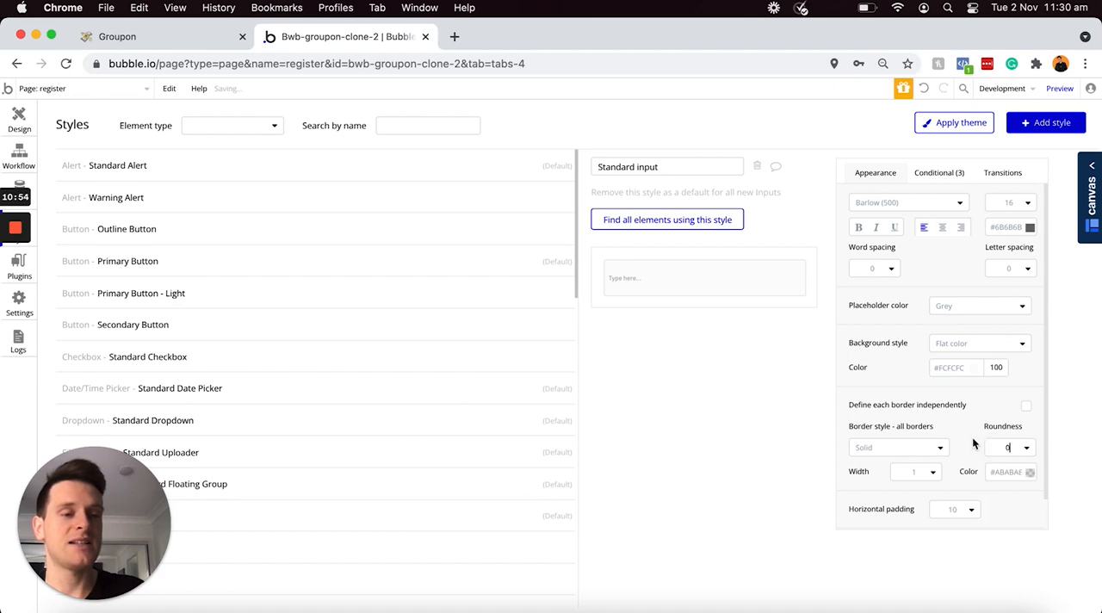
{"action": "left_click", "coordinate": [19, 119]}
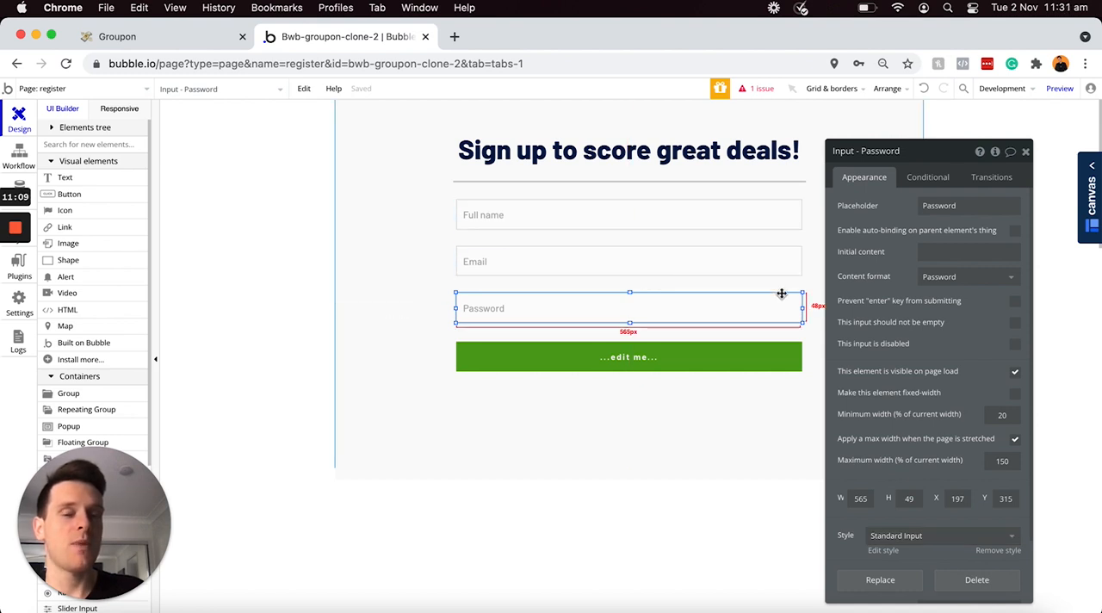
Step: Set the width of the divider line under the sign-up heading to 565
{"action": "left_click", "coordinate": [757, 182]}
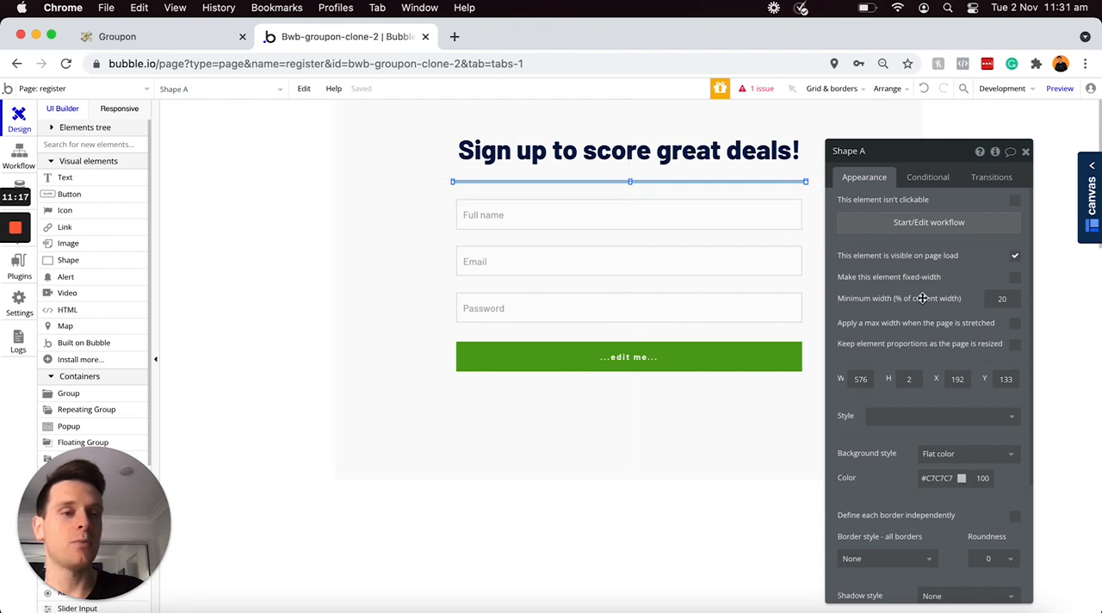
{"action": "scroll", "coordinate": [922, 298], "scroll_direction": "down", "scroll_amount": 4}
{"action": "scroll", "coordinate": [874, 262], "scroll_direction": "up", "scroll_amount": 1}
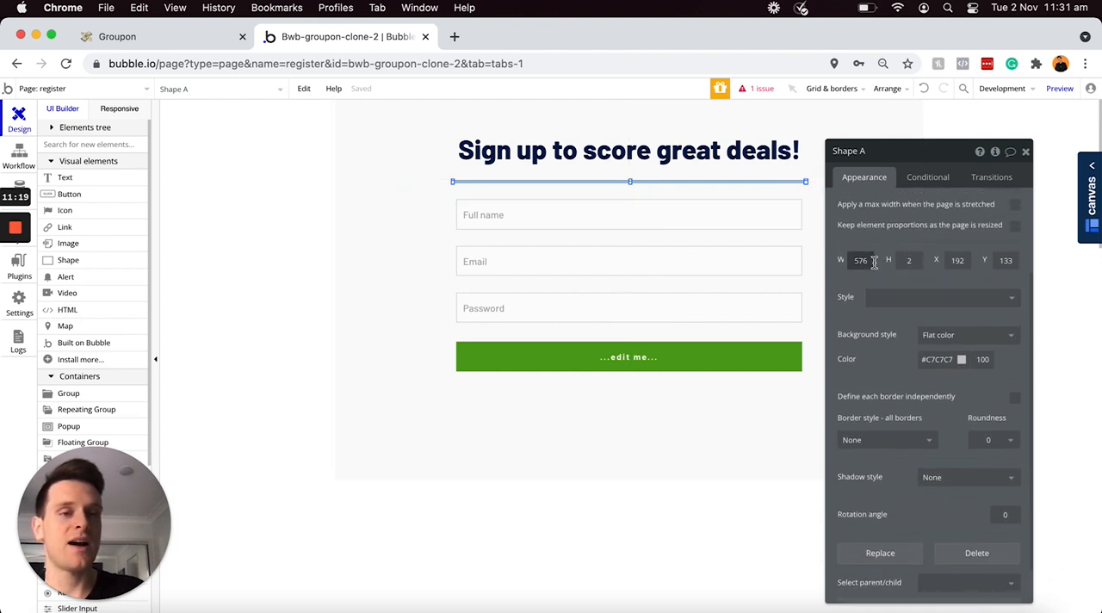
{"action": "double_click", "coordinate": [873, 262]}
{"action": "type", "text": "565"}
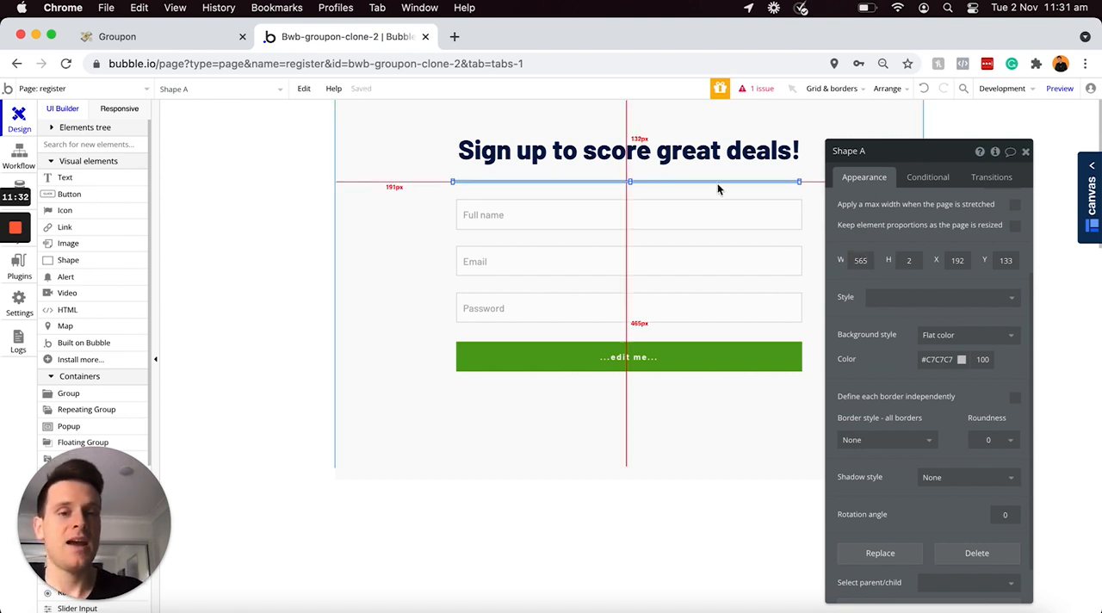
Step: Change the green button's text to "Sign Up"
{"action": "left_click", "coordinate": [652, 353]}
{"action": "scroll", "coordinate": [892, 258], "scroll_direction": "up", "scroll_amount": 2}
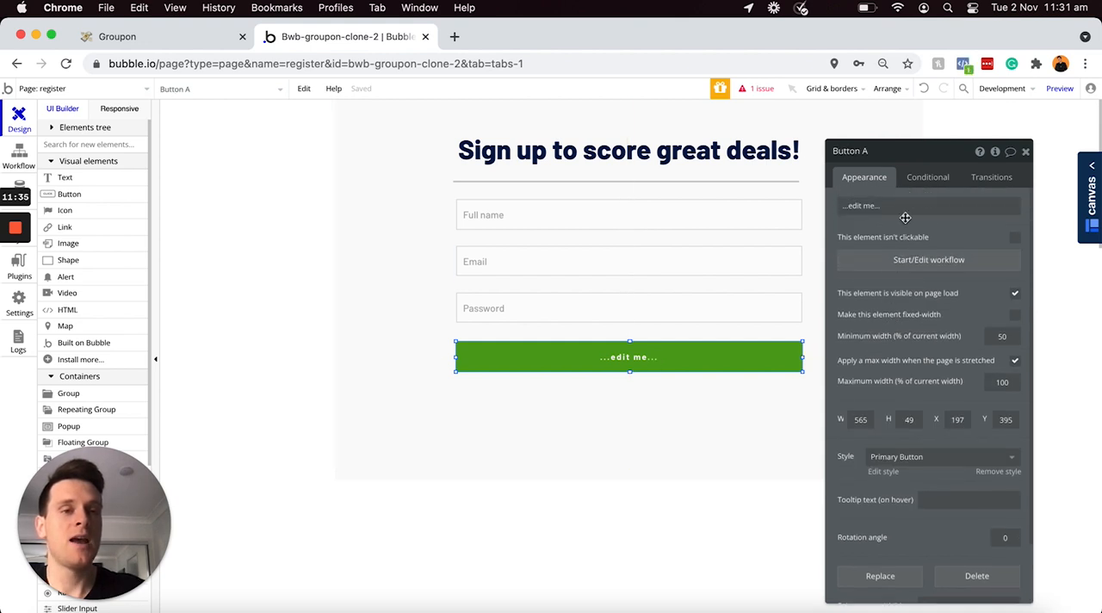
{"action": "left_click", "coordinate": [901, 207]}
{"action": "type", "text": "Sign"}
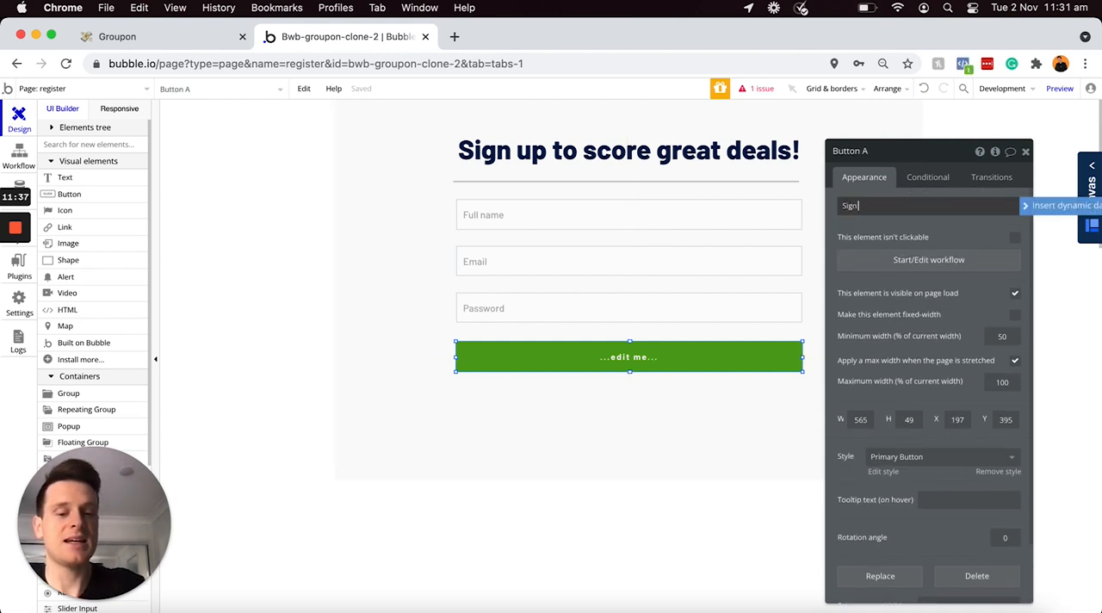
{"action": "type", "text": " Up"}
{"action": "left_click", "coordinate": [942, 231]}
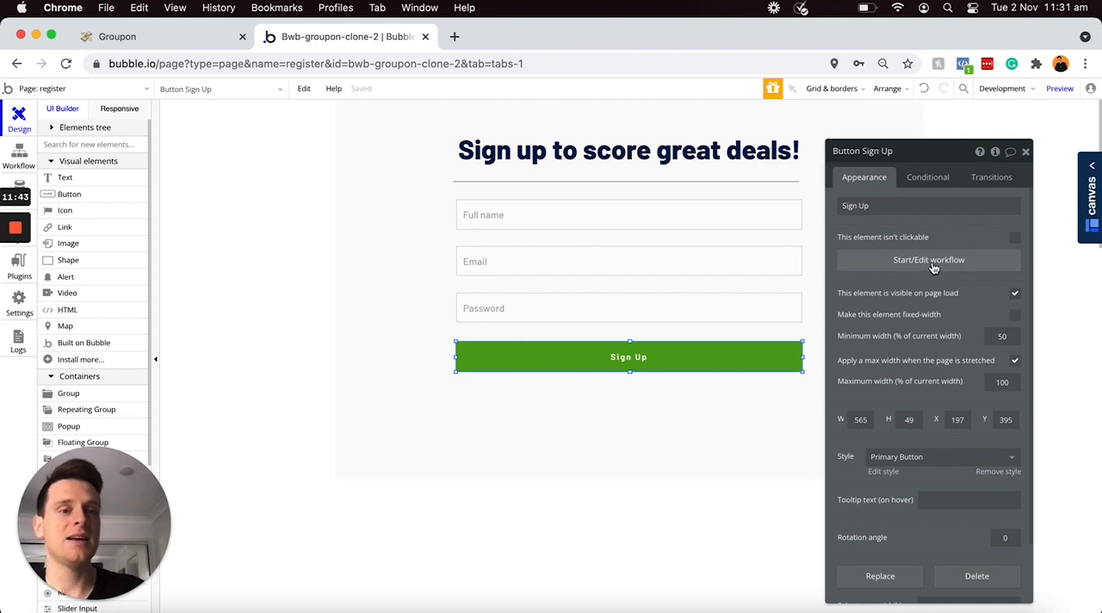
Step: Start a workflow for the Sign Up button and add the "Sign the user up" account action
{"action": "left_click", "coordinate": [933, 265]}
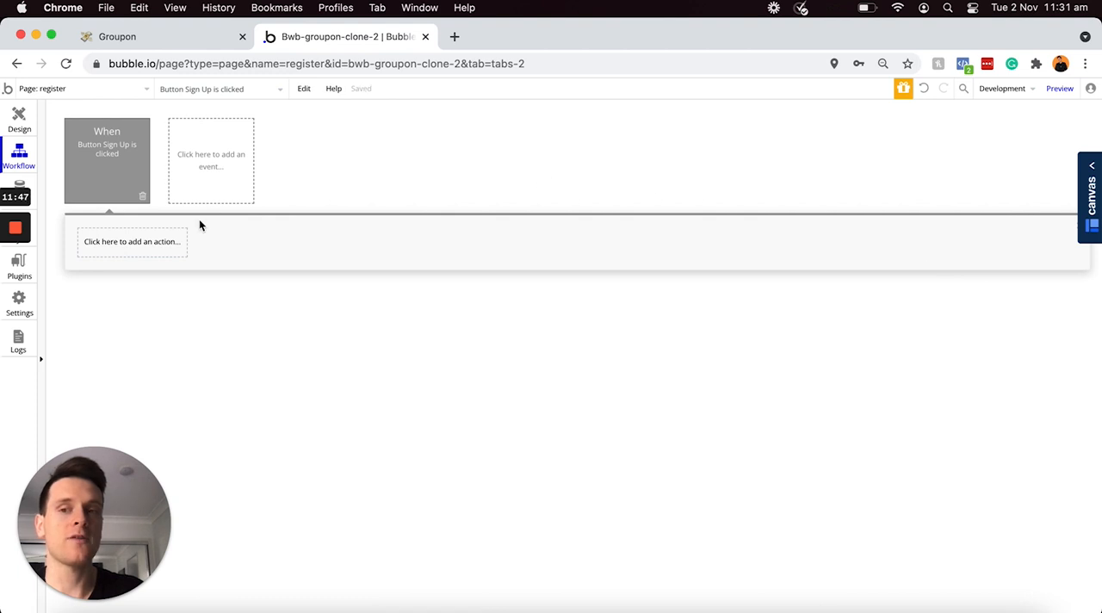
{"action": "left_click", "coordinate": [153, 247]}
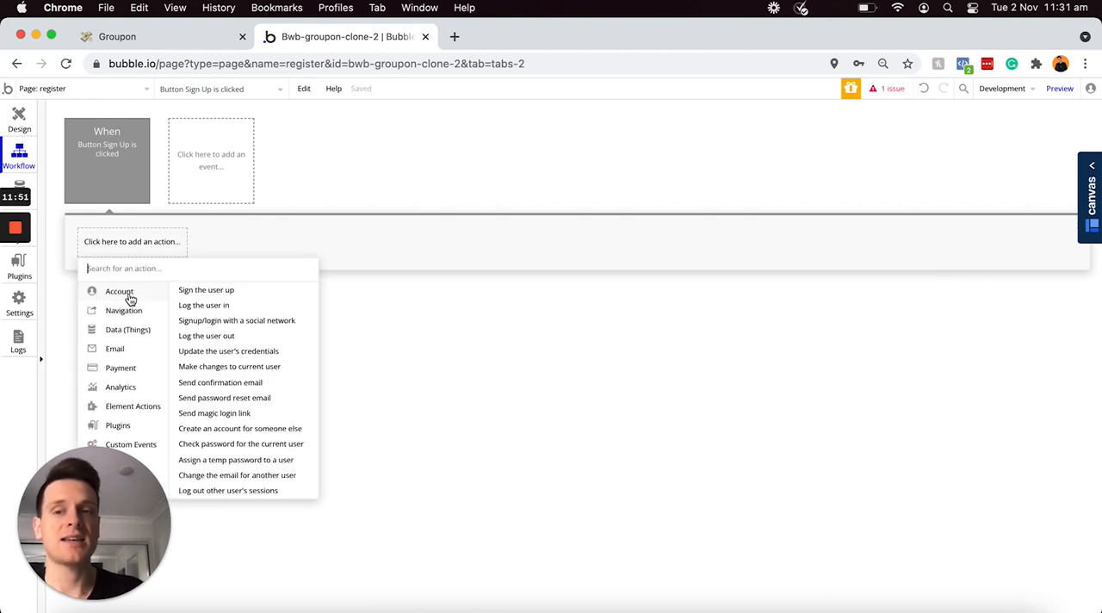
{"action": "left_click", "coordinate": [224, 292]}
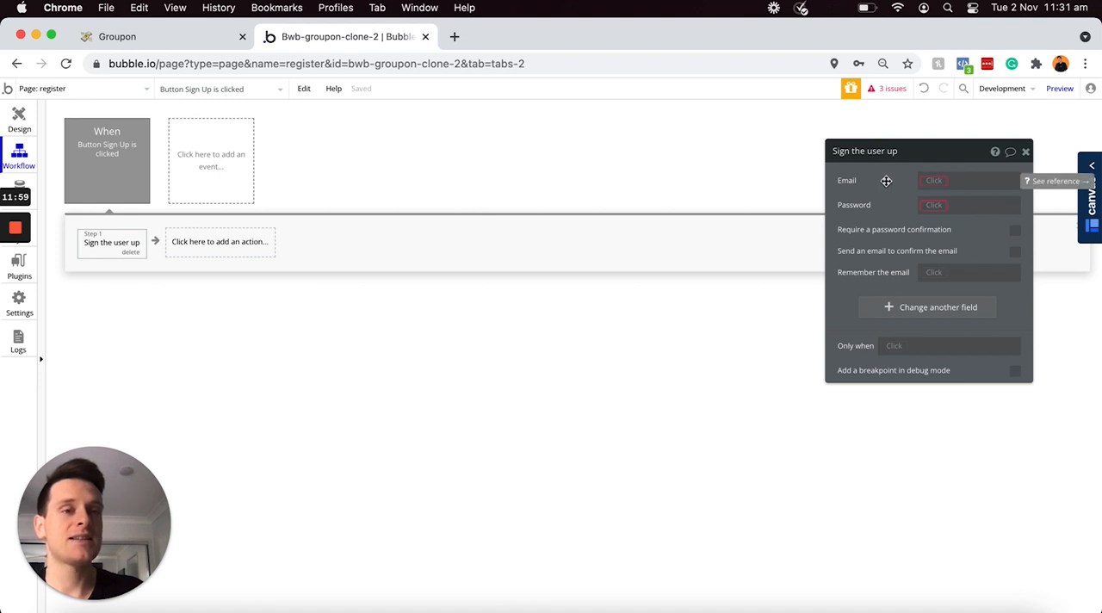
Step: Set the sign-up action's Email to Input - Email's value and its Password to Input - Password's value
{"action": "left_click", "coordinate": [934, 181]}
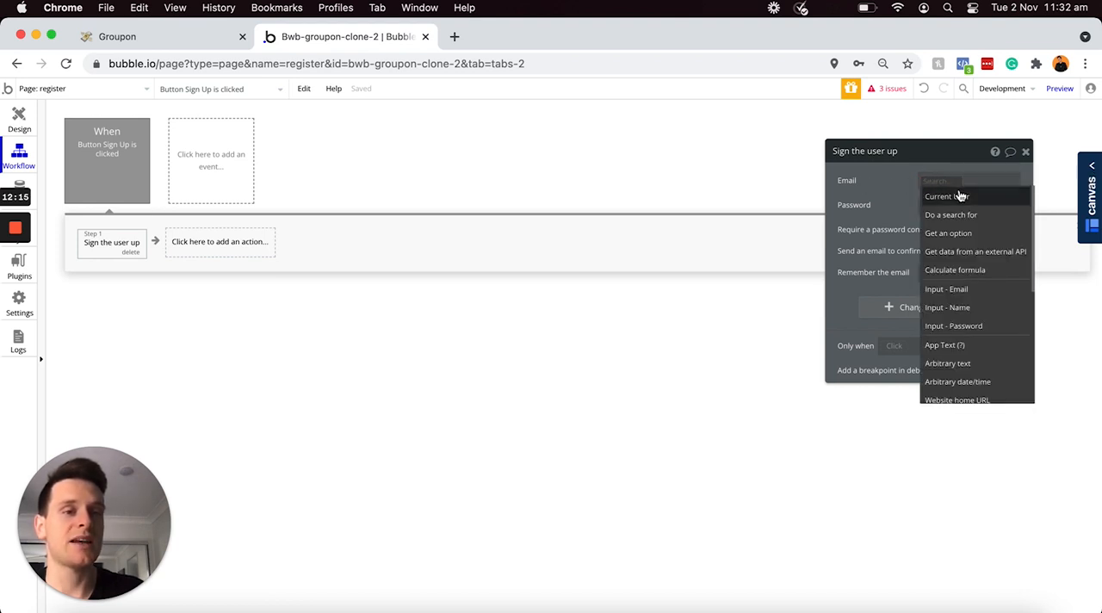
{"action": "left_click", "coordinate": [949, 290]}
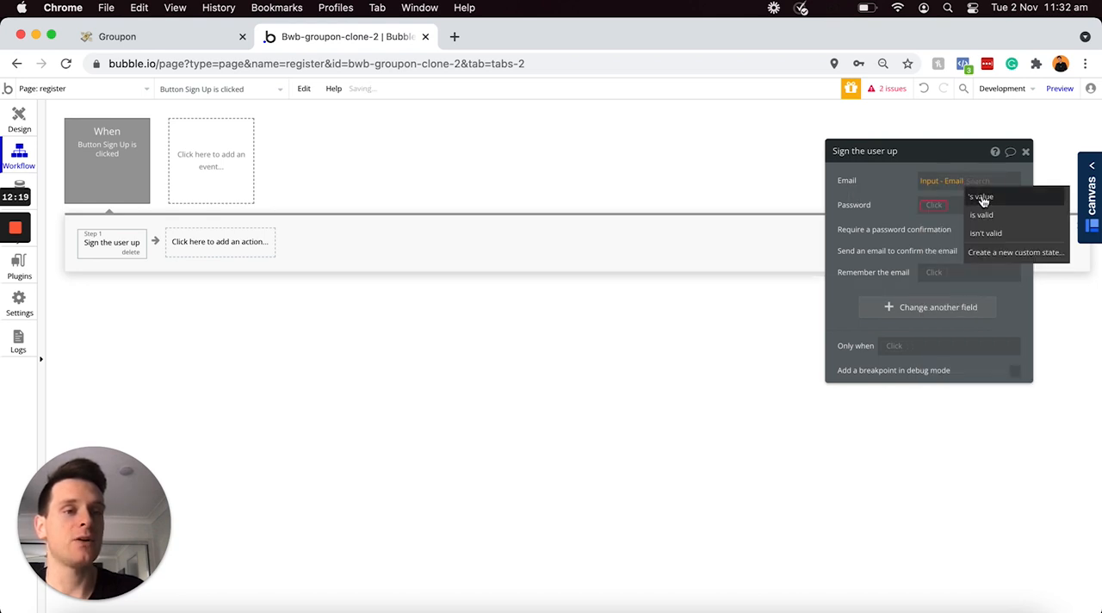
{"action": "left_click", "coordinate": [937, 205]}
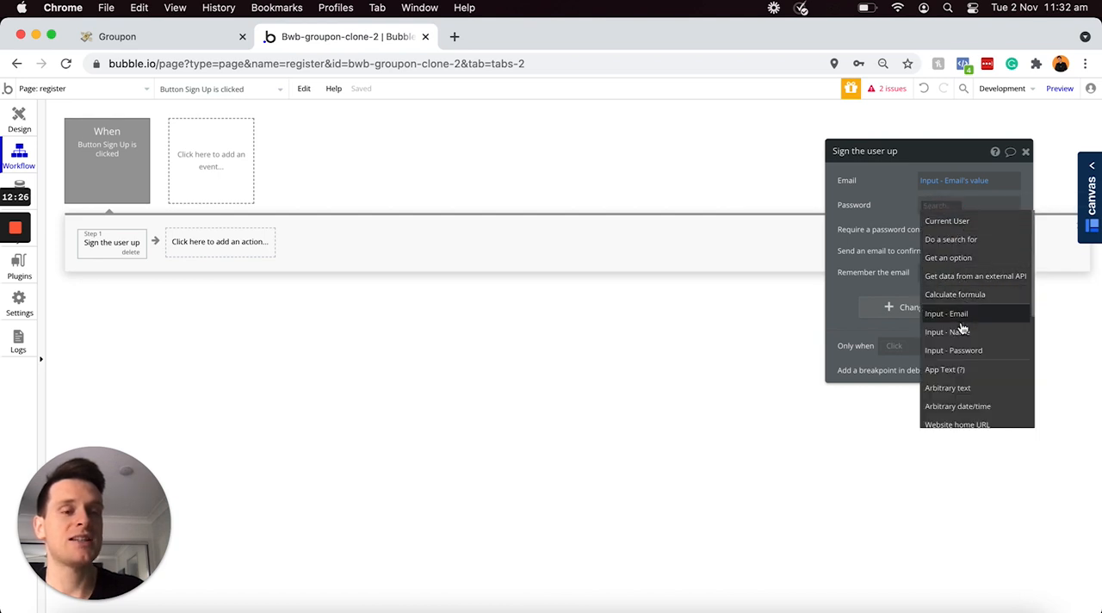
{"action": "left_click", "coordinate": [950, 349]}
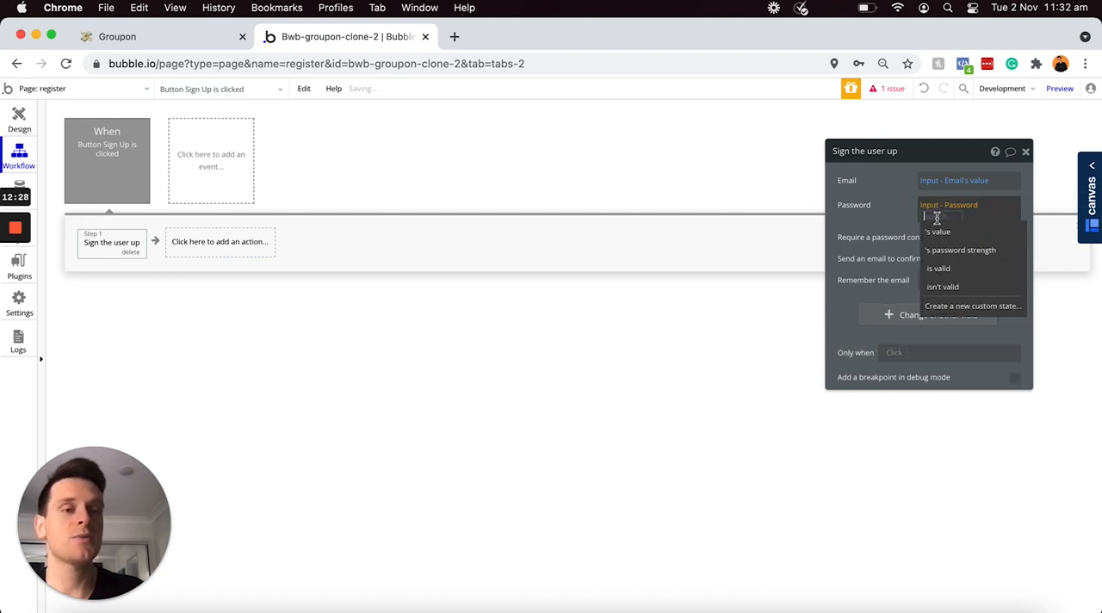
{"action": "left_click", "coordinate": [896, 219]}
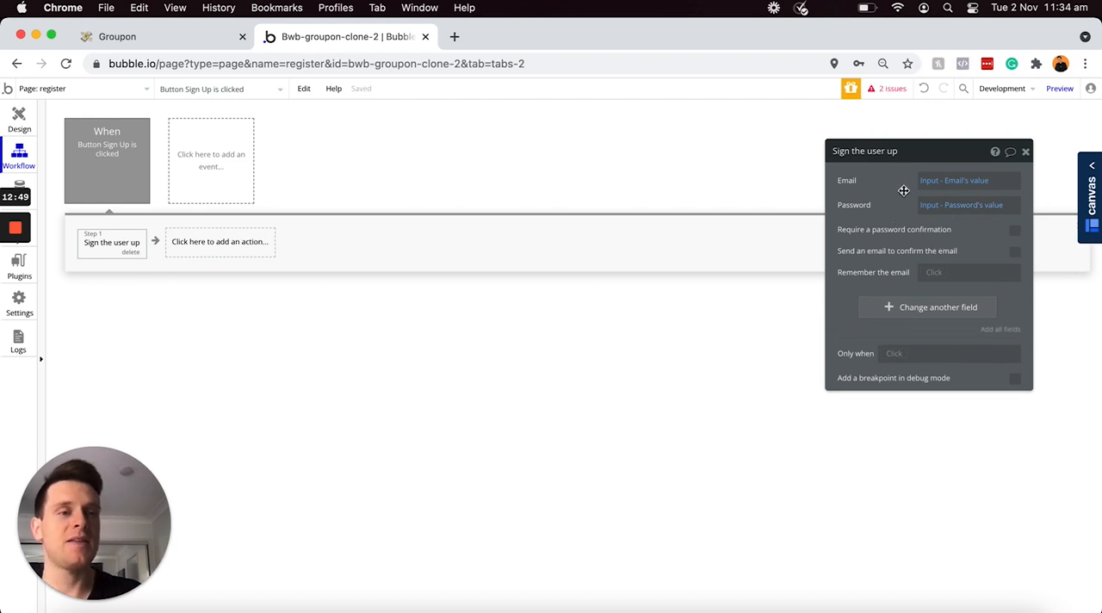
Step: Add the Name field to the sign-up action and set it to Input - Name's value
{"action": "mouse_move", "coordinate": [907, 201]}
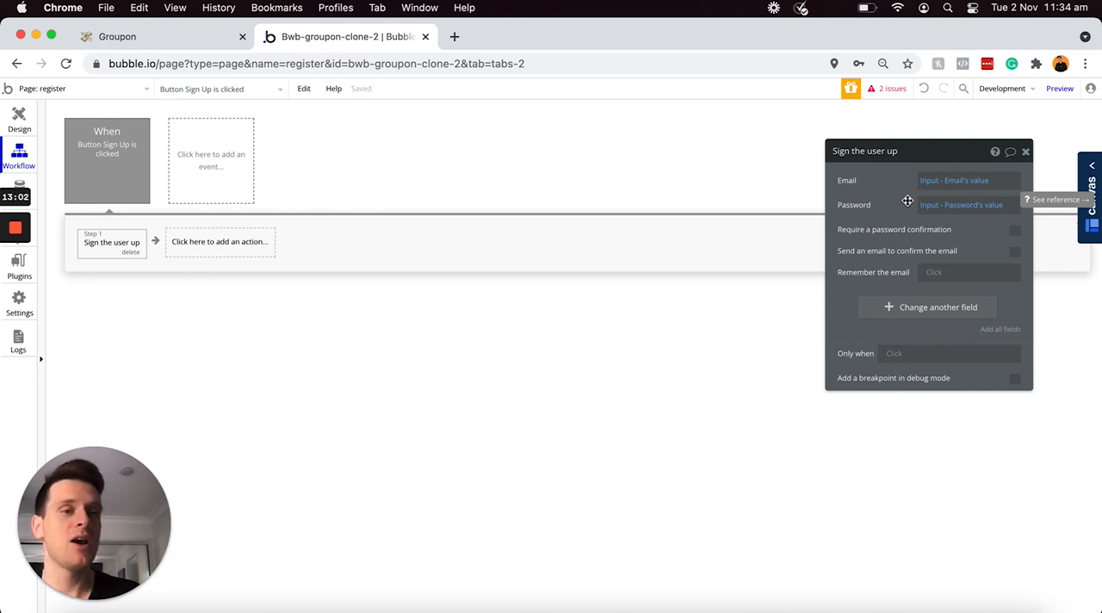
{"action": "left_click", "coordinate": [886, 310]}
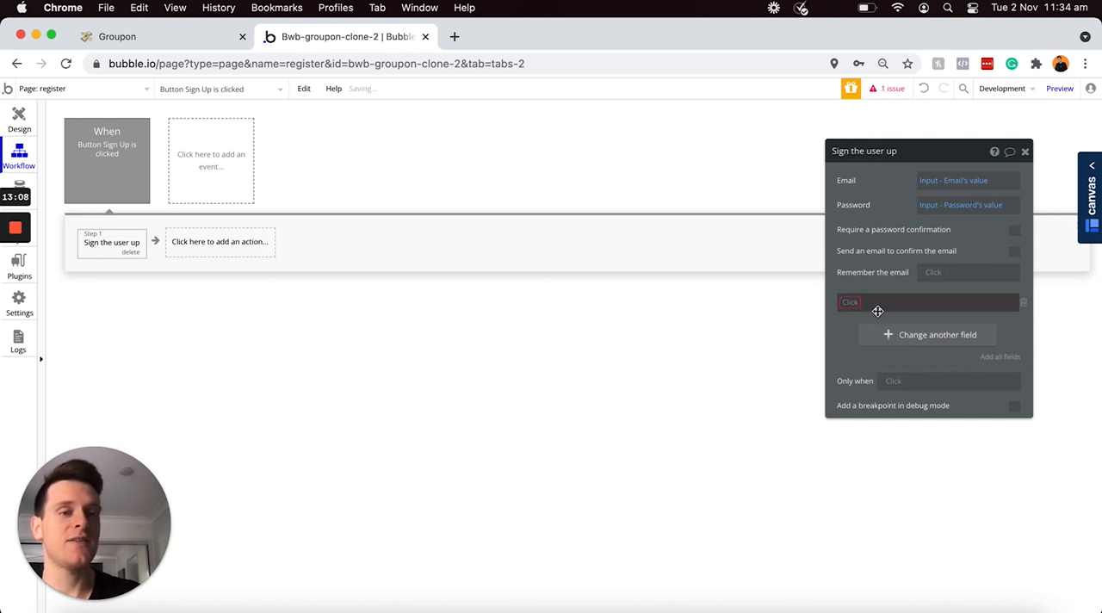
{"action": "left_click", "coordinate": [852, 302]}
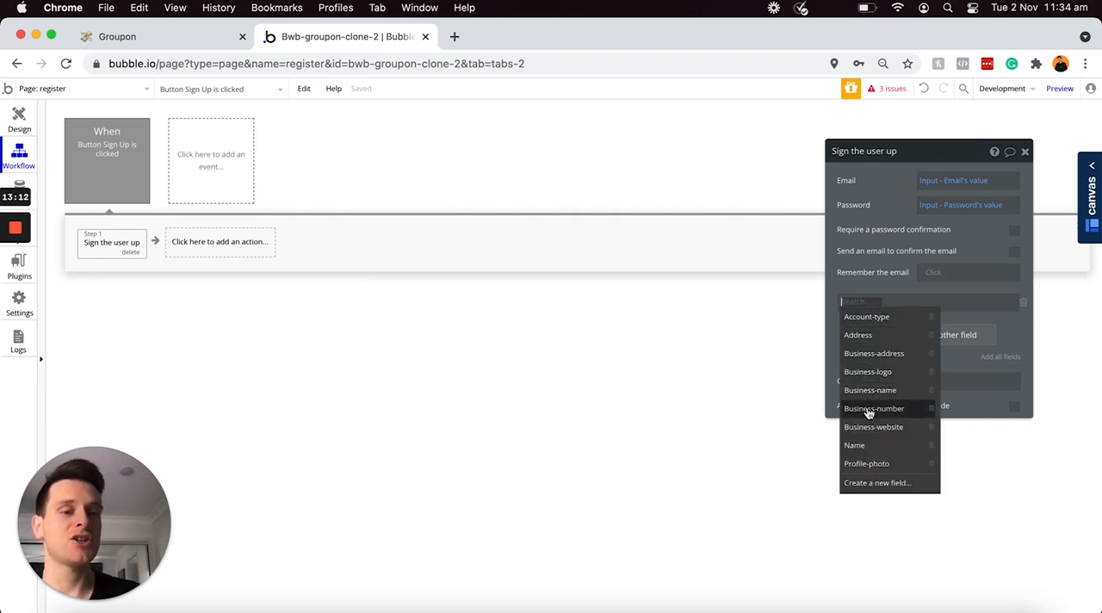
{"action": "left_click", "coordinate": [862, 446]}
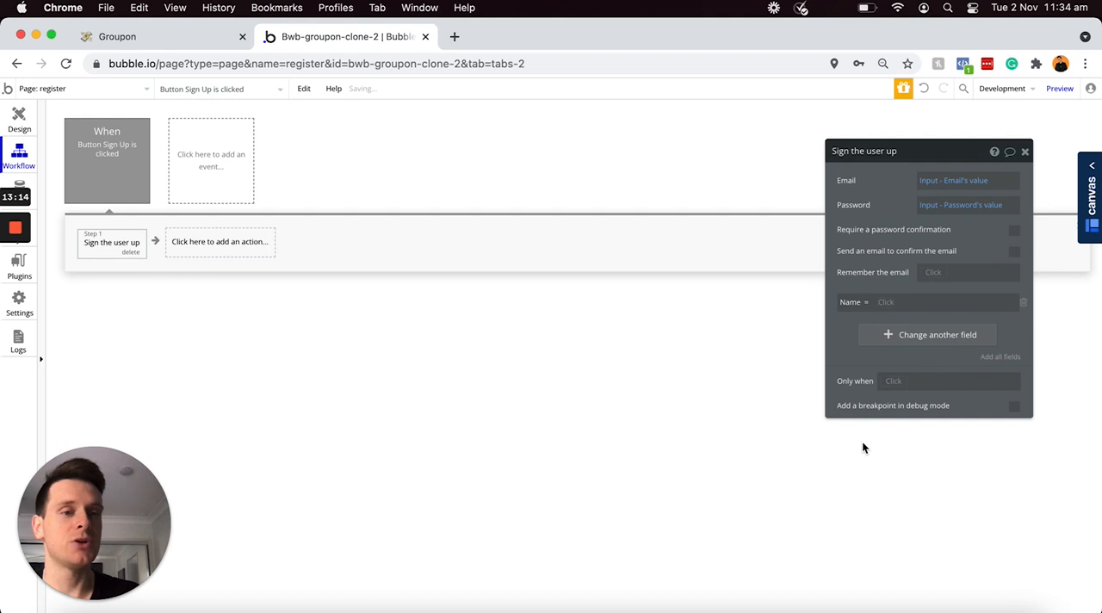
{"action": "left_click", "coordinate": [885, 303]}
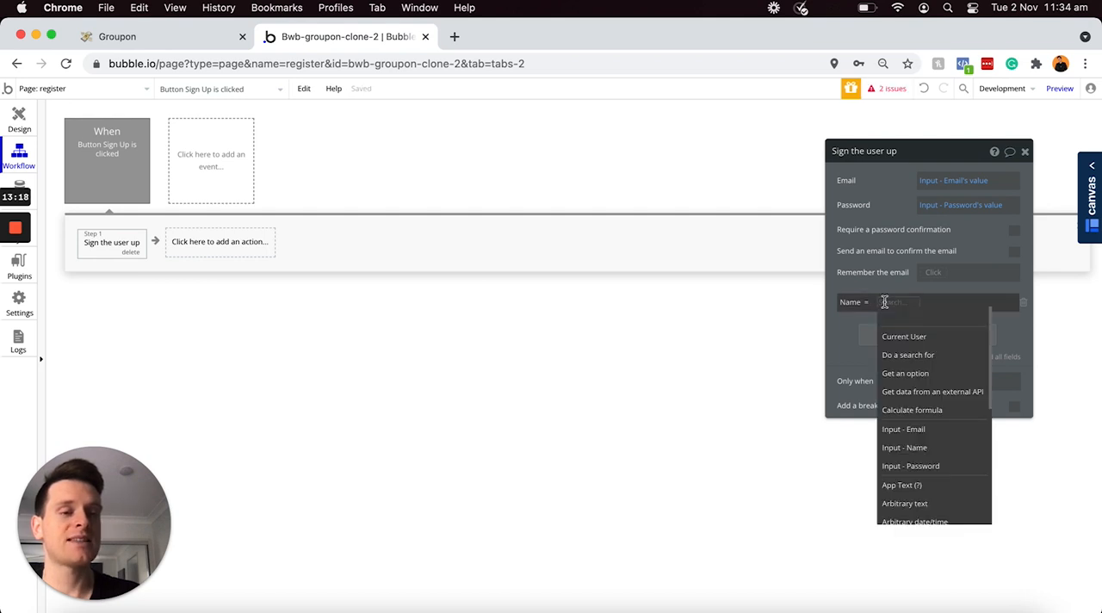
{"action": "left_click", "coordinate": [903, 448]}
{"action": "left_click", "coordinate": [952, 320]}
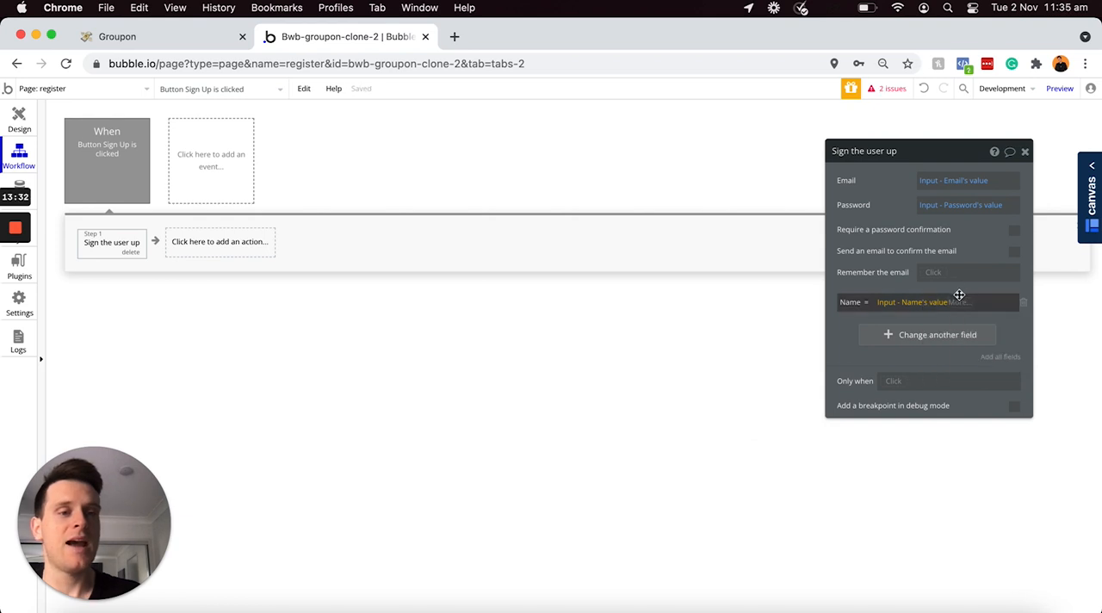
Step: Add the Account-type field to the sign-up action and set it to the text "Customer"
{"action": "left_click", "coordinate": [892, 335]}
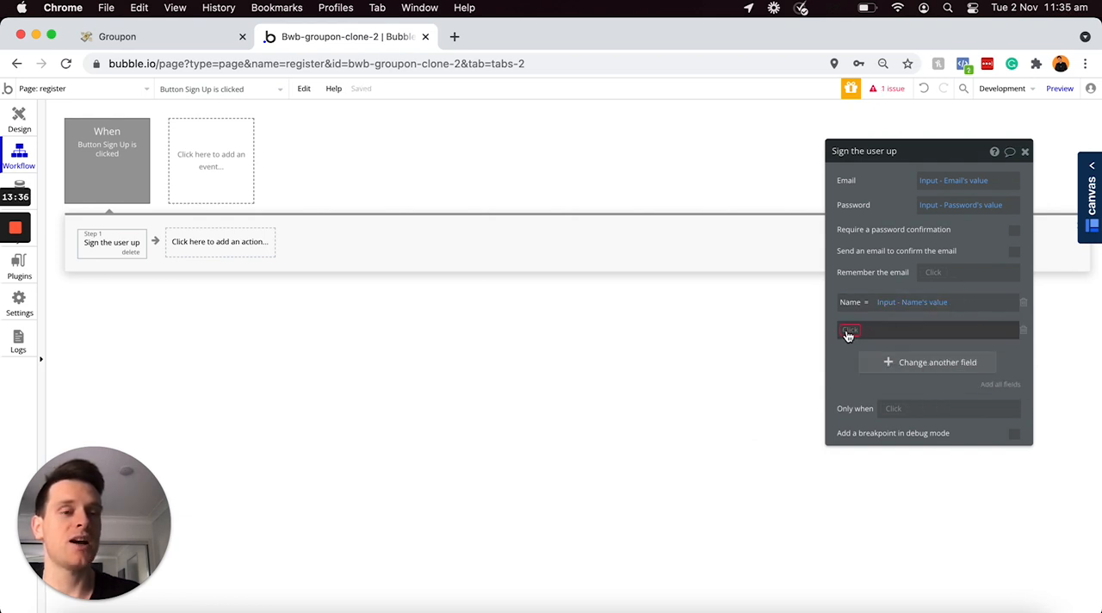
{"action": "left_click", "coordinate": [848, 333]}
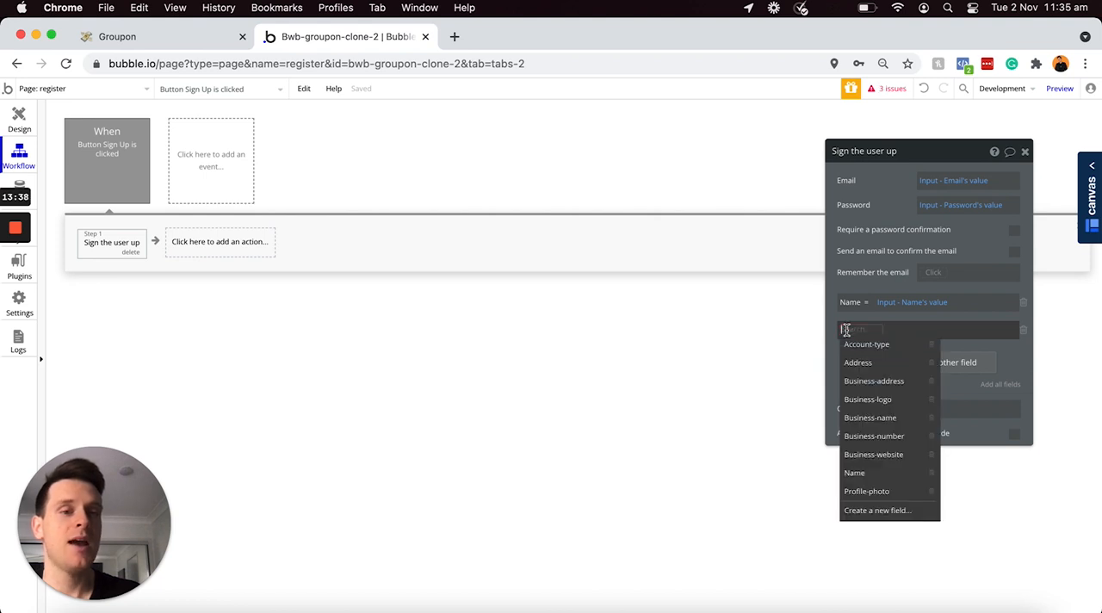
{"action": "left_click", "coordinate": [866, 344]}
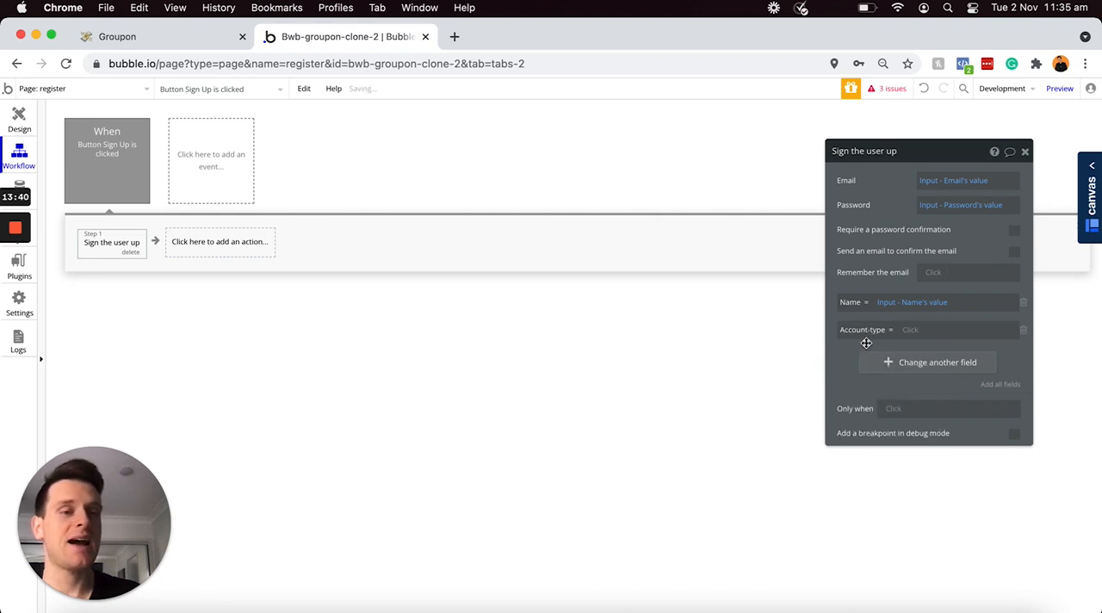
{"action": "left_click", "coordinate": [938, 331]}
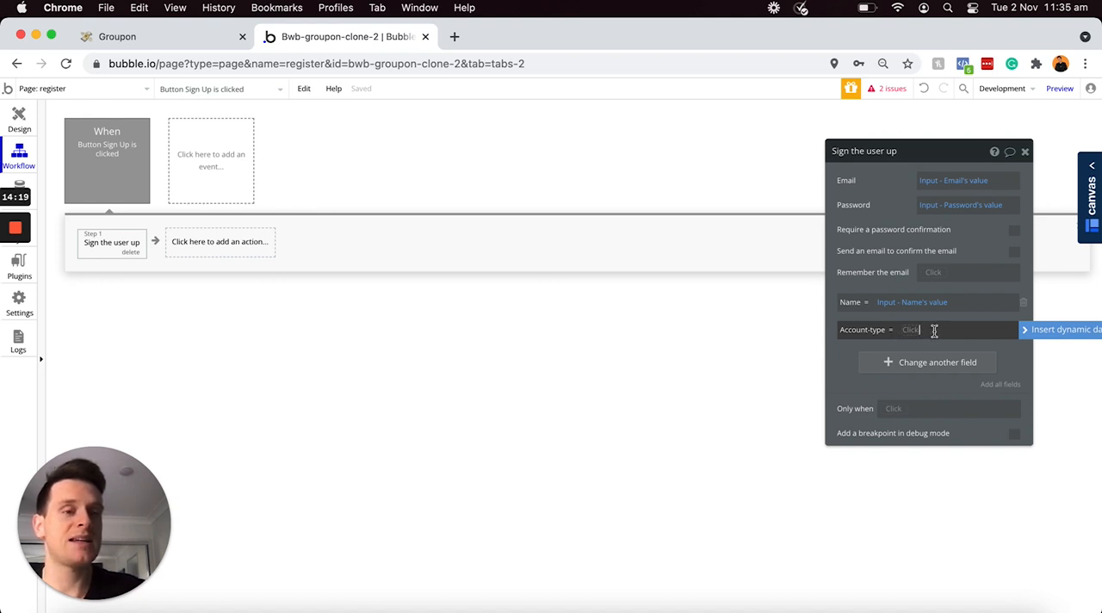
{"action": "key", "text": "BackSpace"}
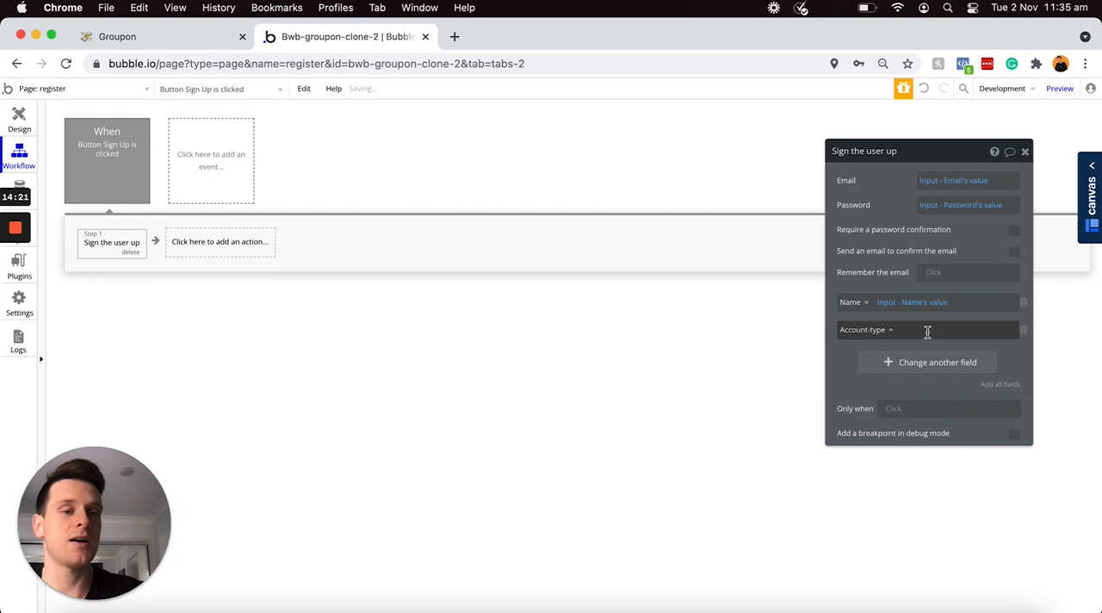
{"action": "type", "text": "Customer"}
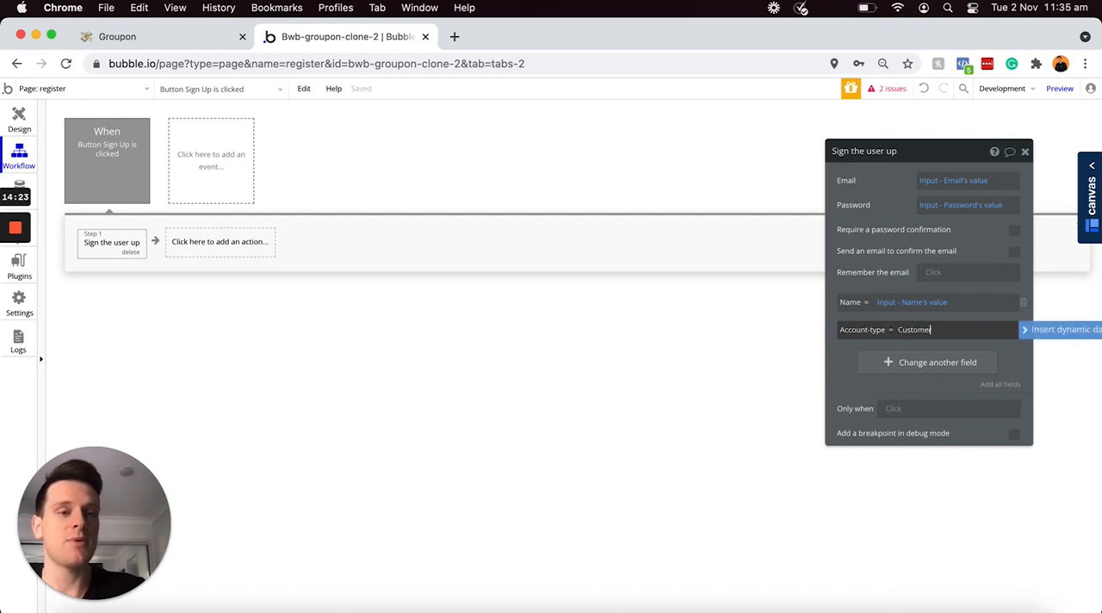
{"action": "left_click", "coordinate": [1003, 346]}
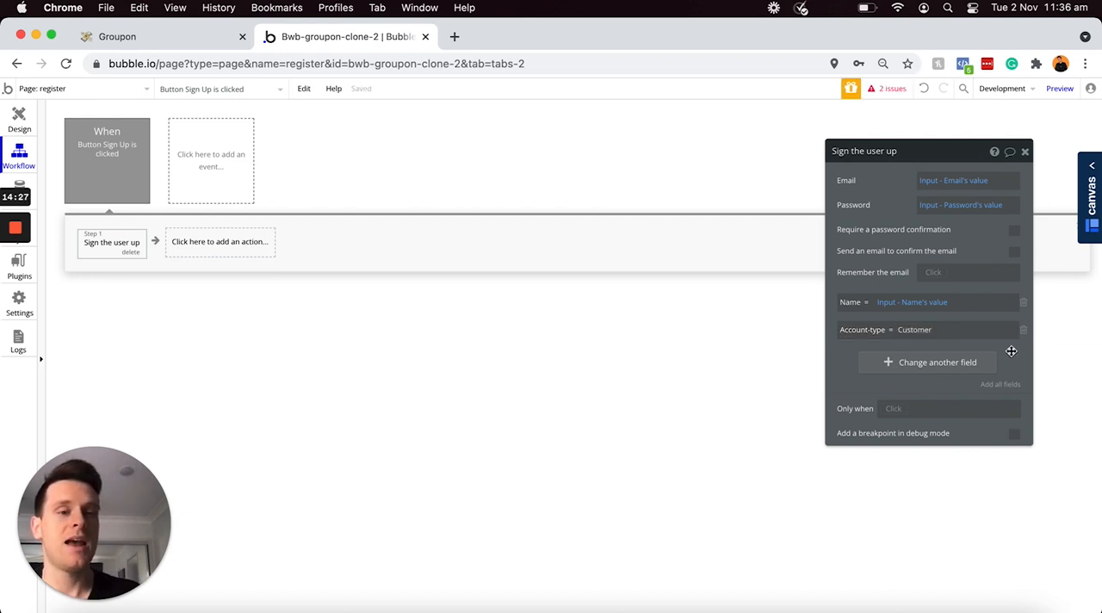
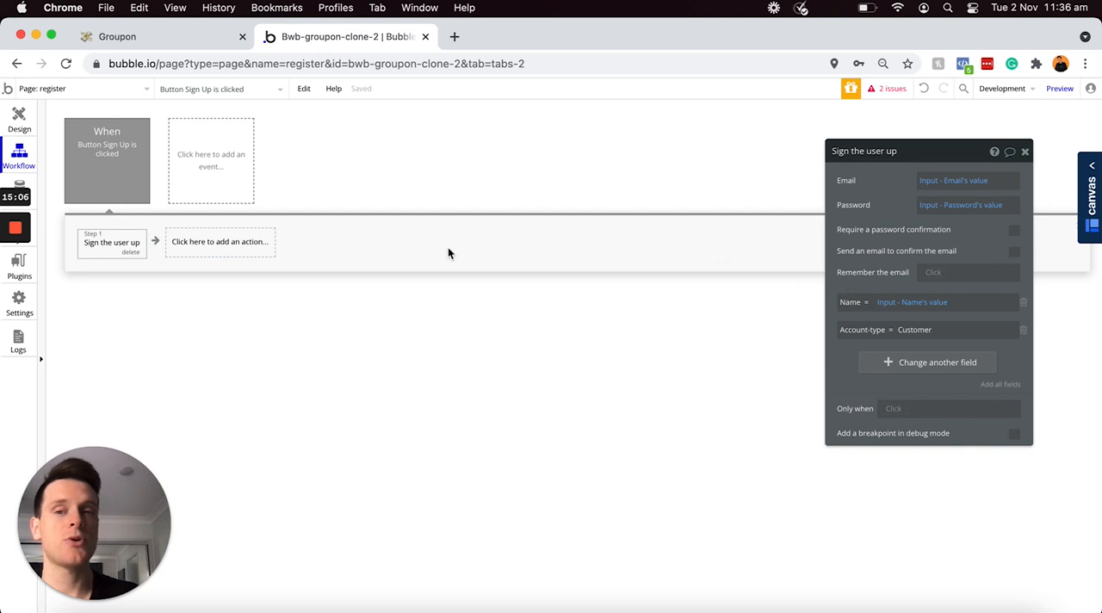
Step: Add a "Go to page" navigation action after the sign-up step in the Sign Up button's workflow
{"action": "left_click", "coordinate": [204, 245]}
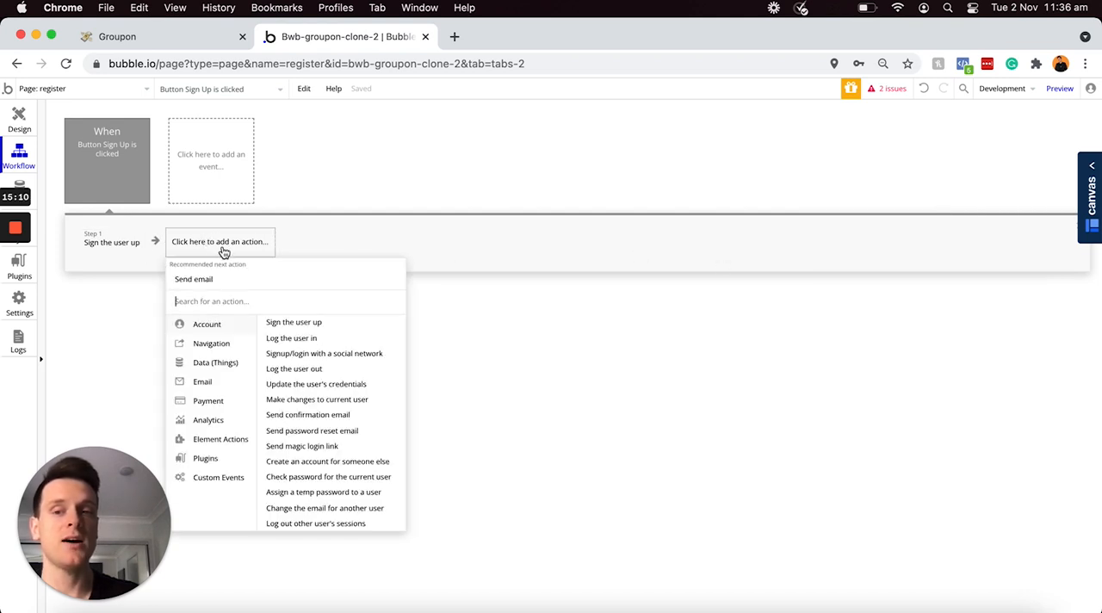
{"action": "mouse_move", "coordinate": [219, 348]}
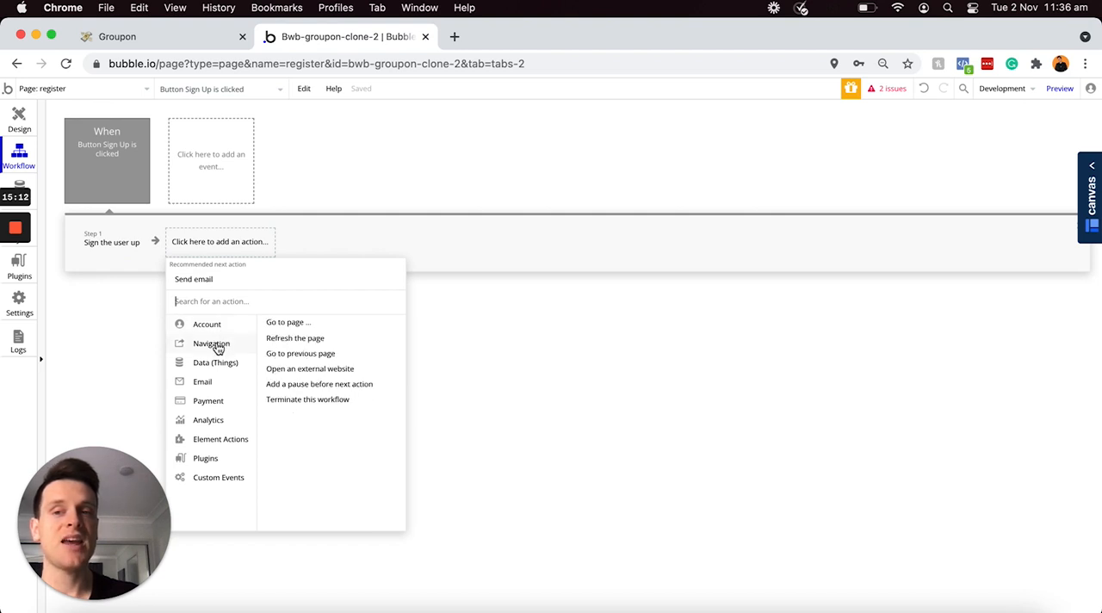
{"action": "left_click", "coordinate": [298, 326]}
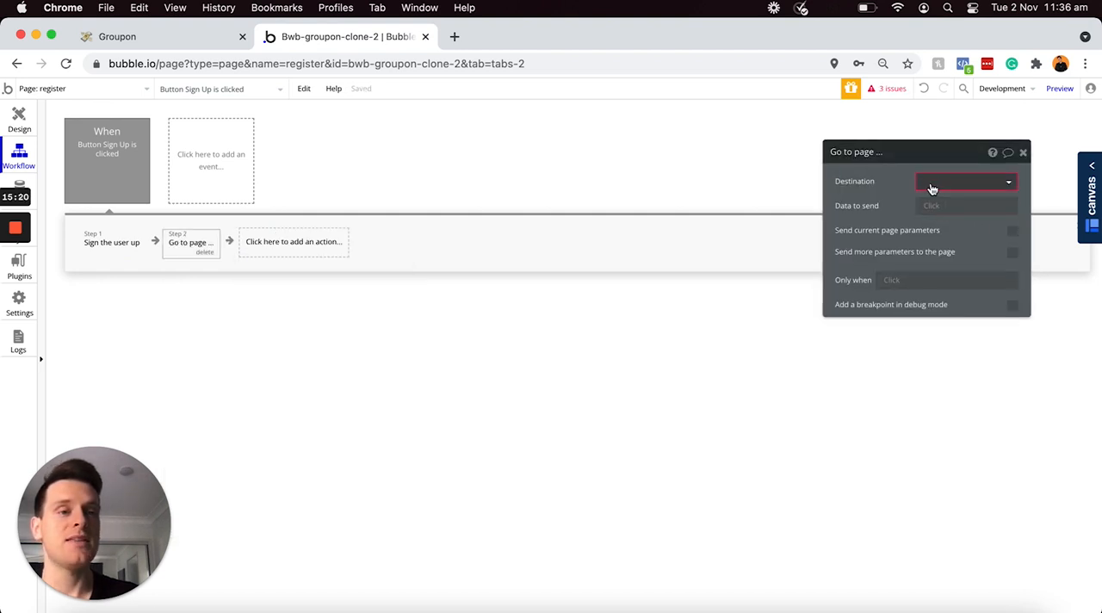
Step: Create a new page named "account" and set it as the destination of the Go to page action
{"action": "left_click", "coordinate": [930, 182]}
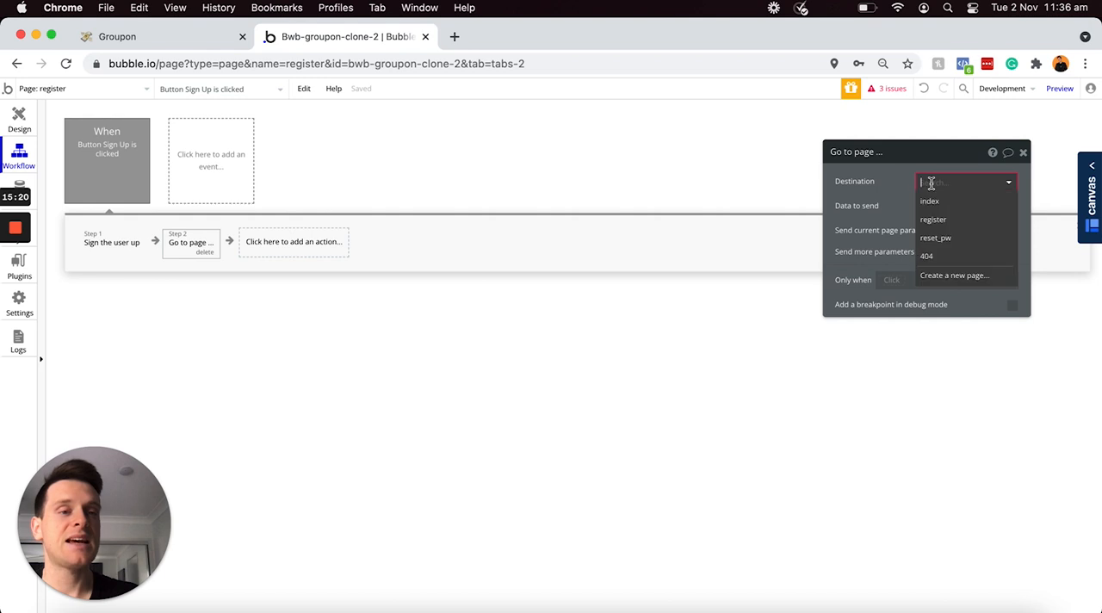
{"action": "left_click", "coordinate": [949, 277]}
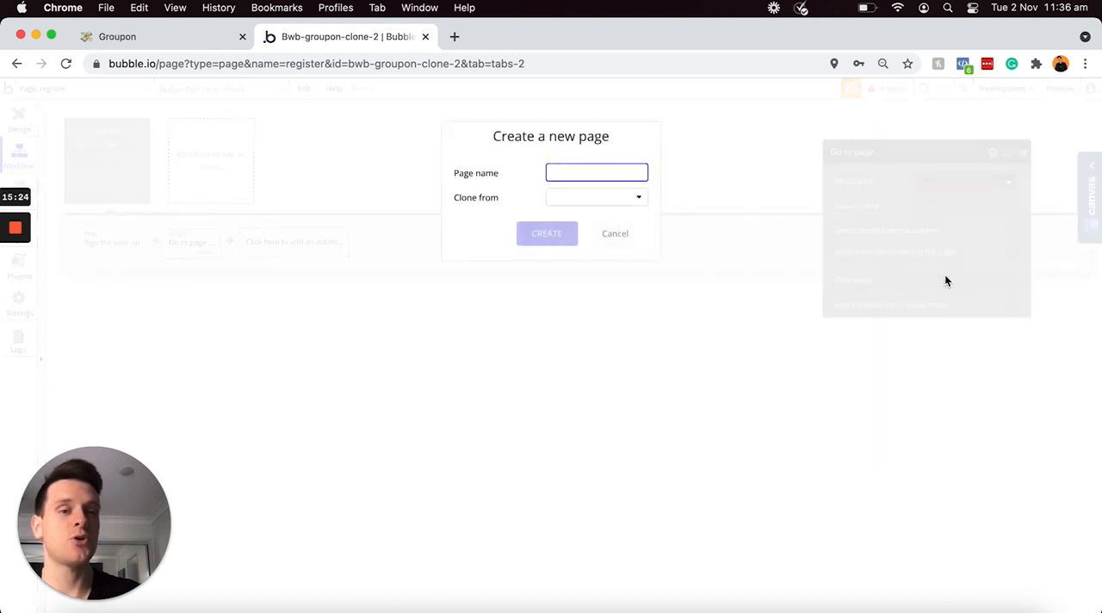
{"action": "type", "text": "account"}
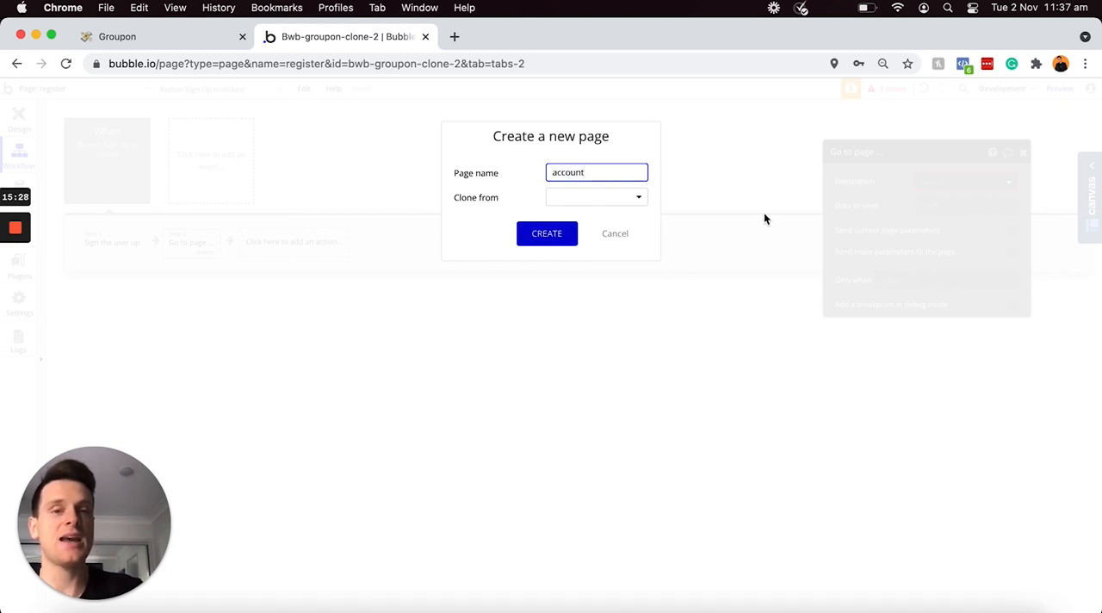
{"action": "left_click", "coordinate": [538, 241]}
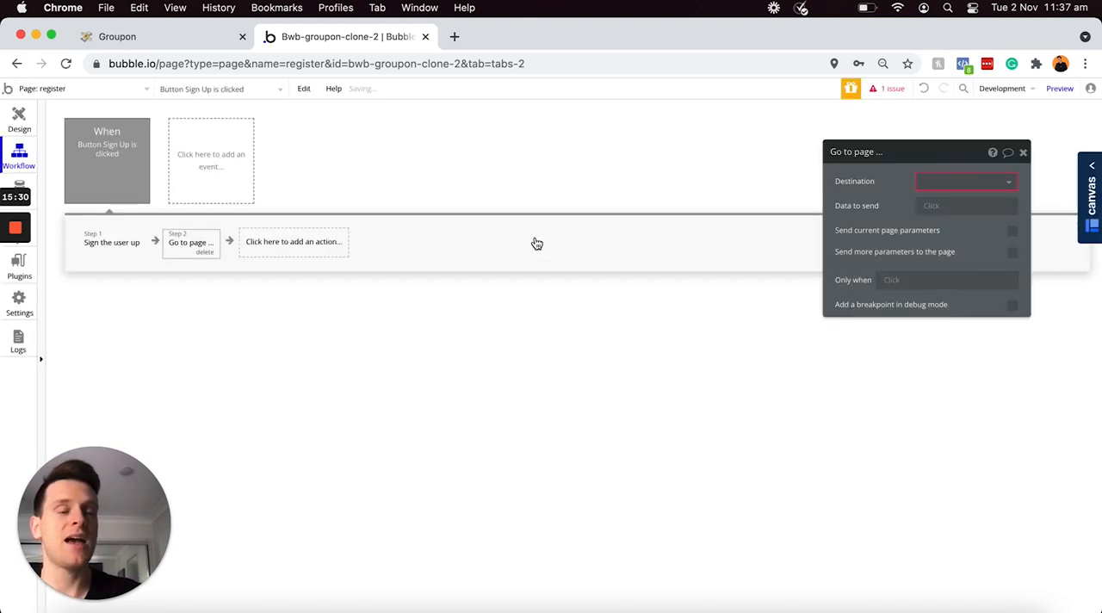
{"action": "left_click", "coordinate": [943, 183]}
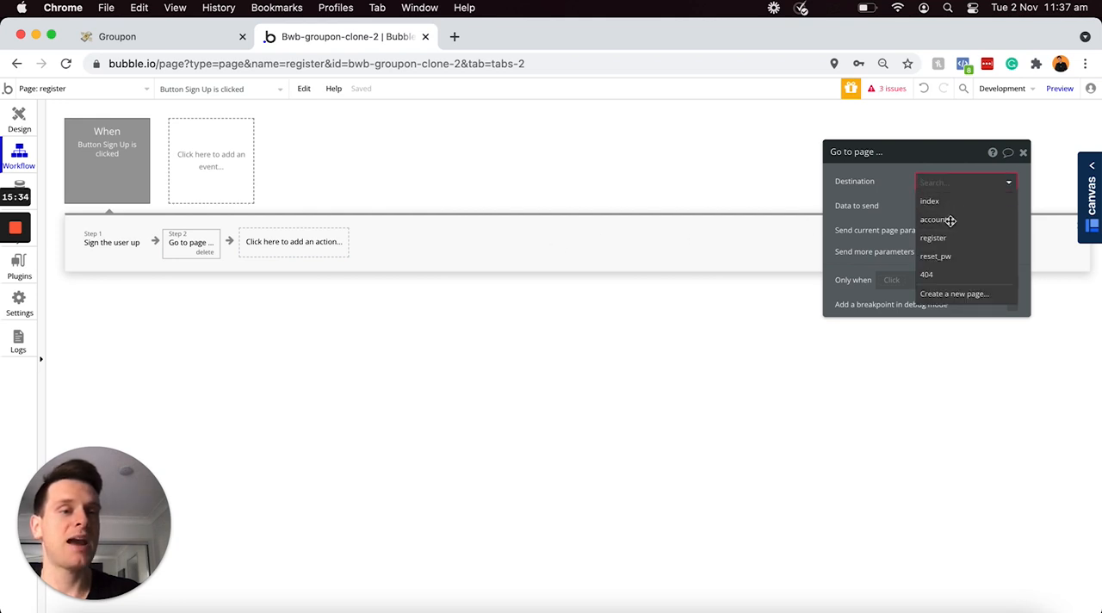
{"action": "left_click", "coordinate": [962, 222]}
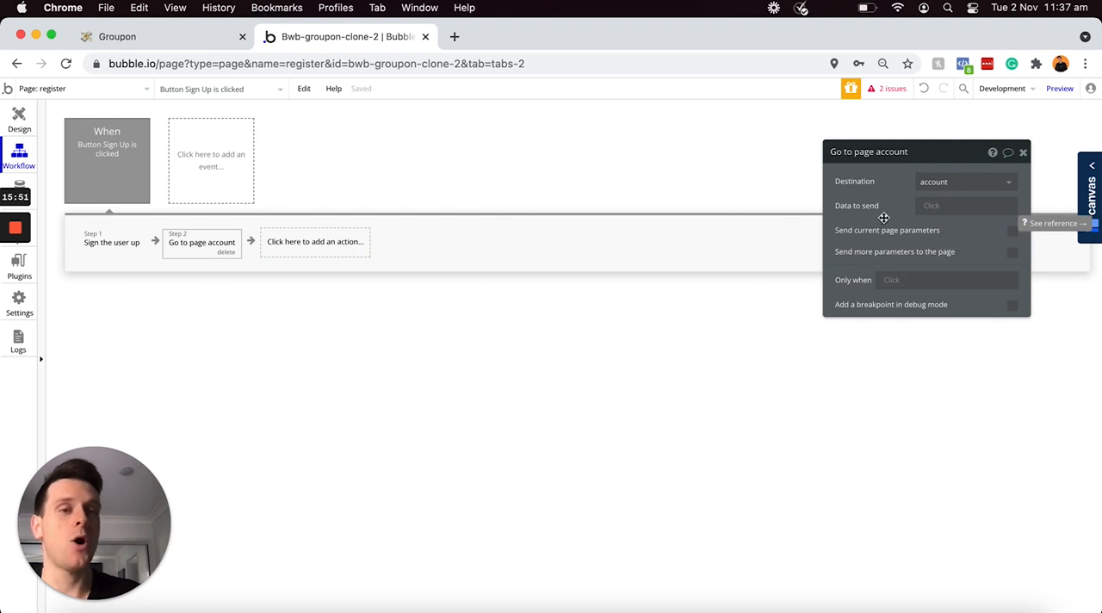
Step: Return to the register page's design, deselect the Sign Up button and preview the page
{"action": "left_click", "coordinate": [19, 122]}
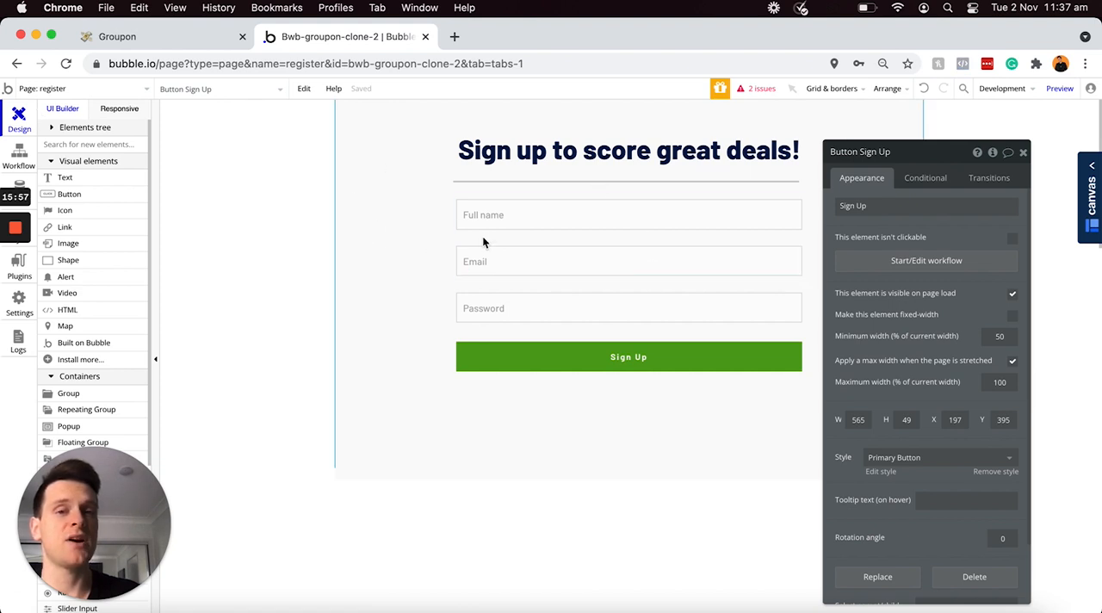
{"action": "left_click", "coordinate": [648, 284]}
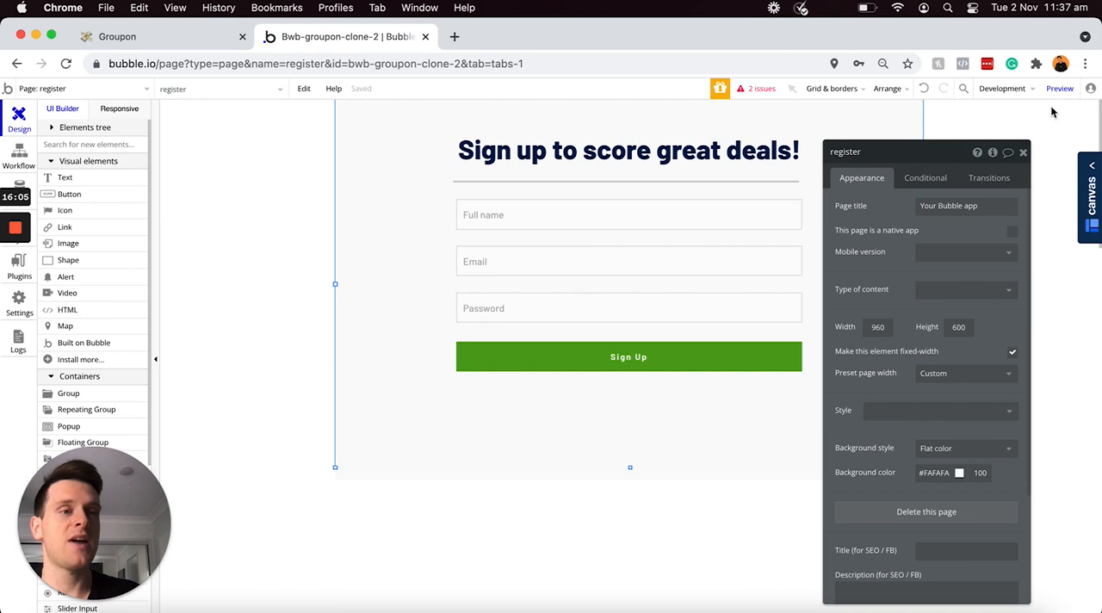
{"action": "mouse_move", "coordinate": [1055, 95]}
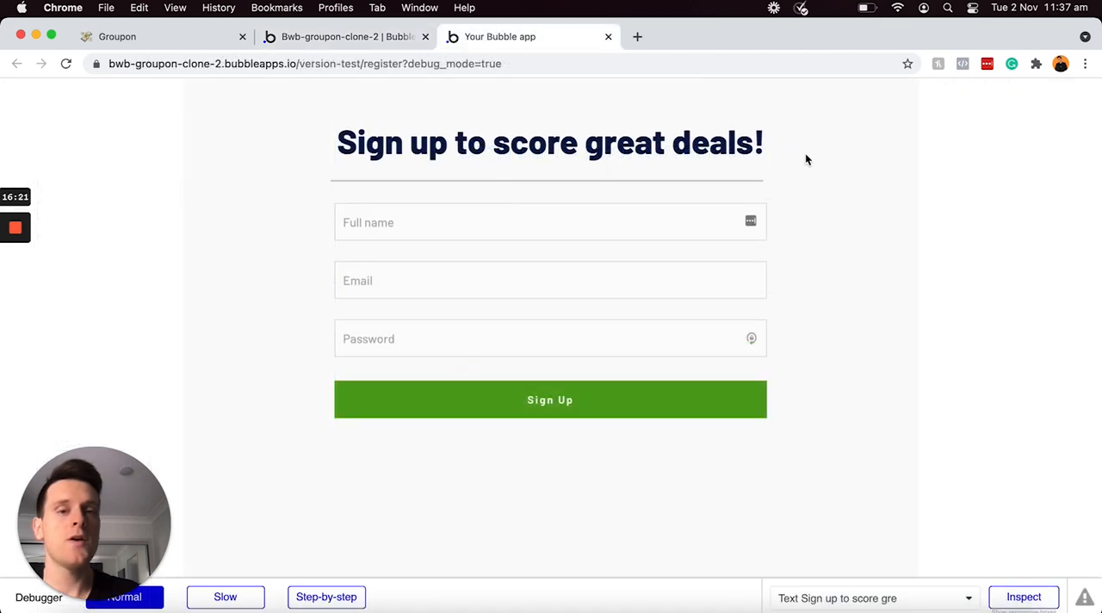
Step: Fill in the full name and a test e-mail address on the previewed sign-up form
{"action": "left_click", "coordinate": [615, 226]}
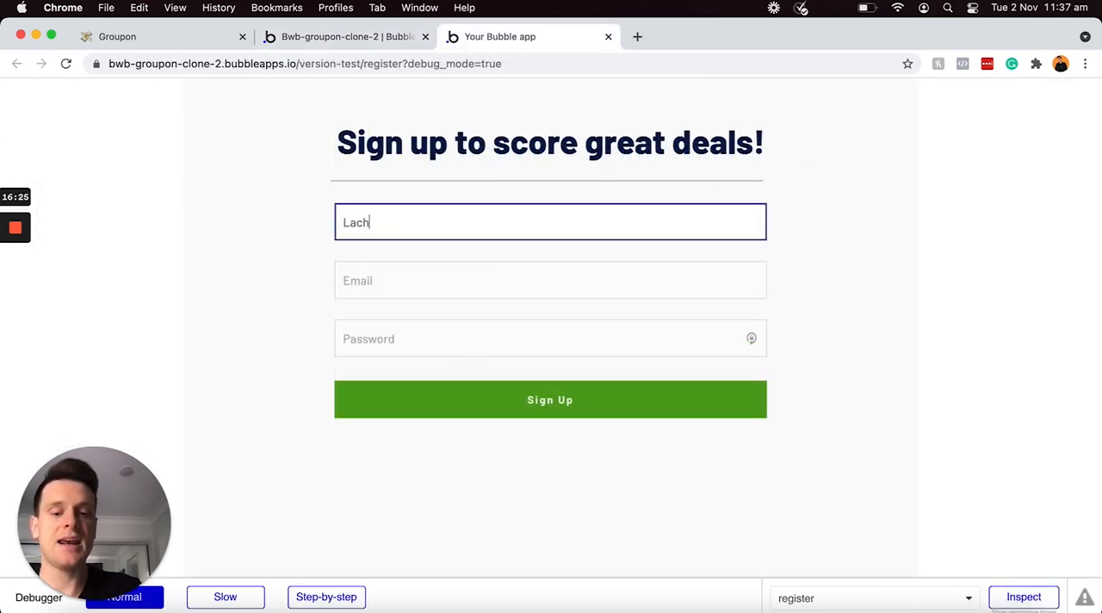
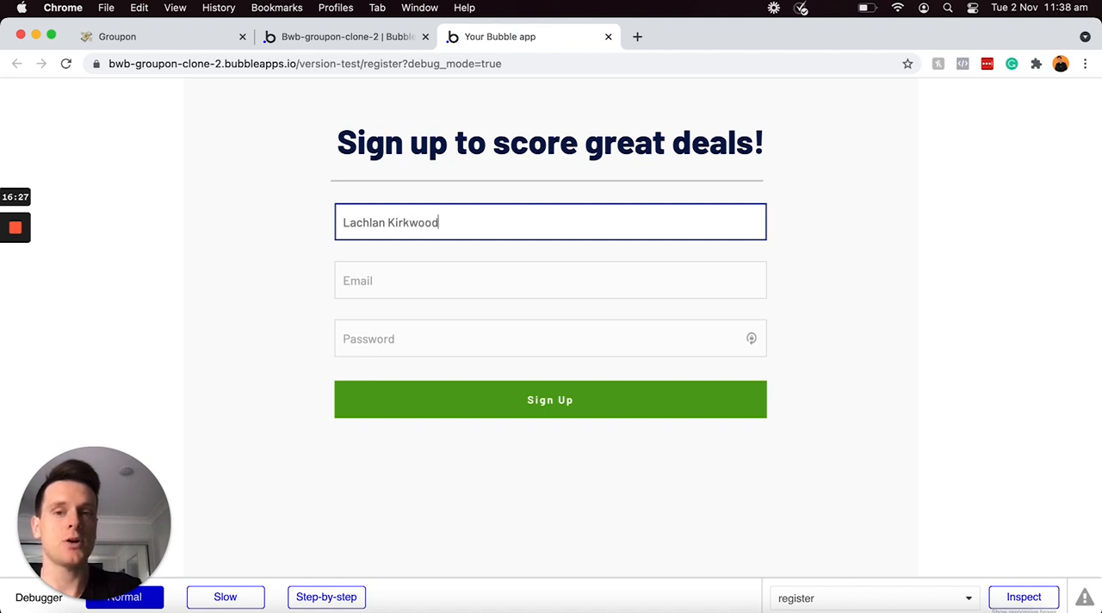
{"action": "left_click", "coordinate": [589, 280]}
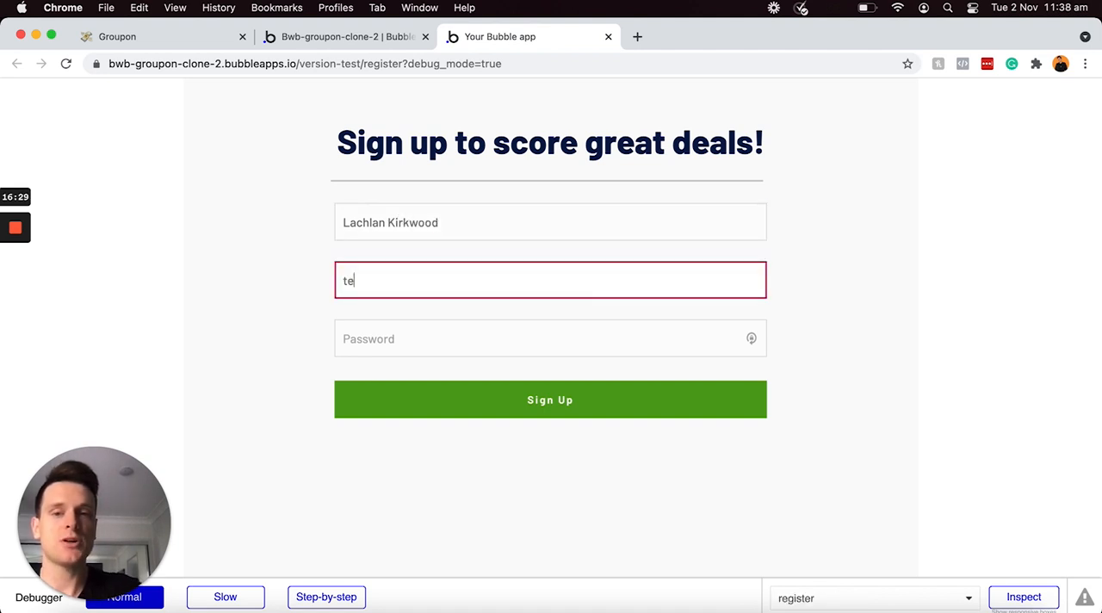
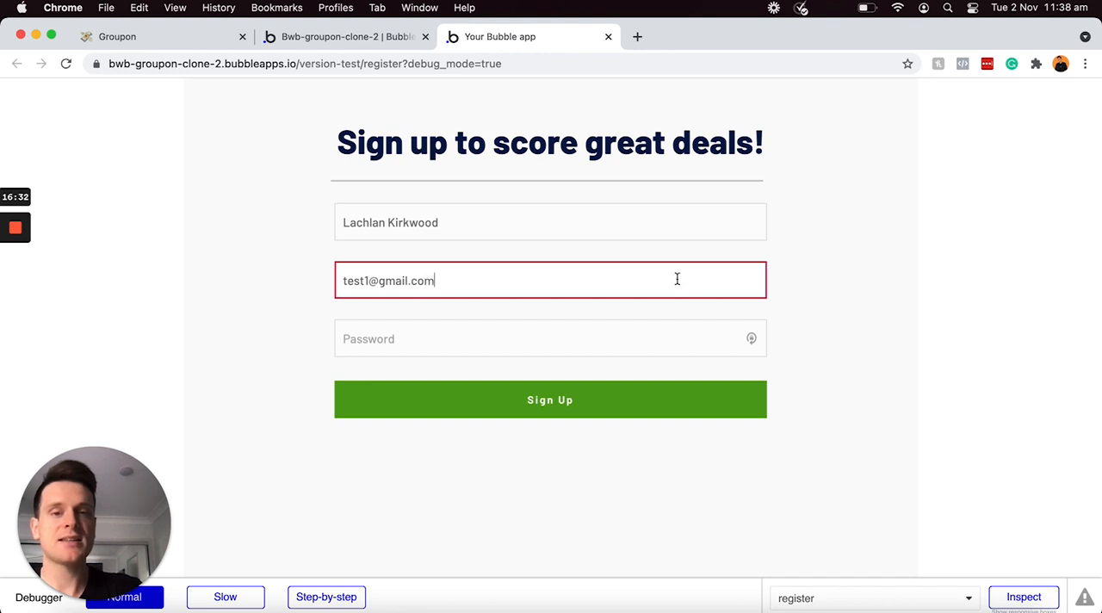
{"action": "left_click", "coordinate": [843, 262]}
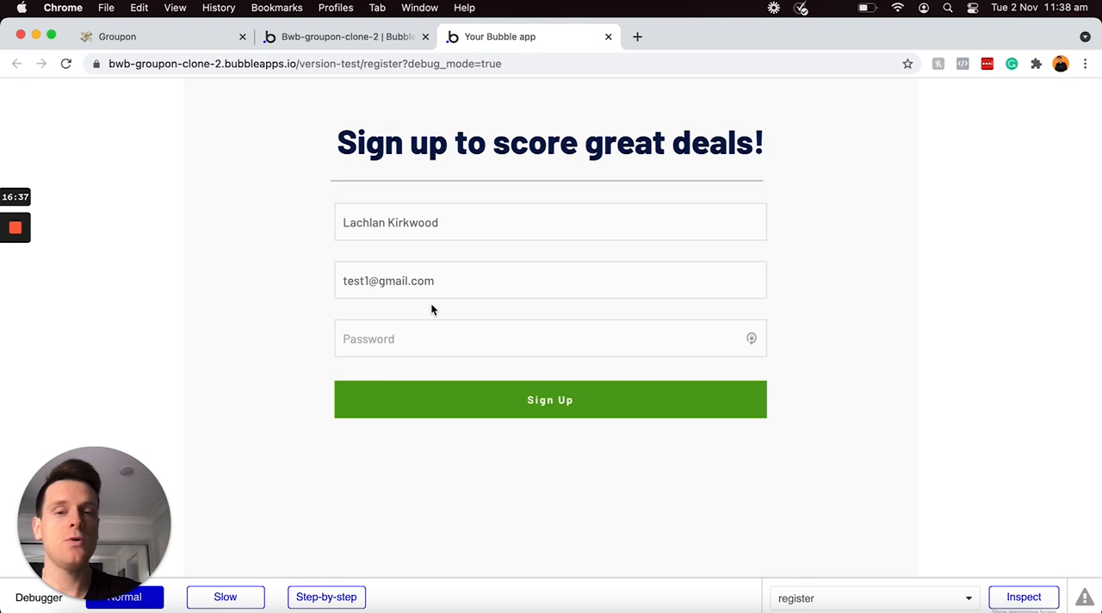
Step: Enter the account password in the sign-up form and submit the registration
{"action": "left_click", "coordinate": [428, 337]}
{"action": "type", "text": "test1"}
{"action": "left_click", "coordinate": [500, 306]}
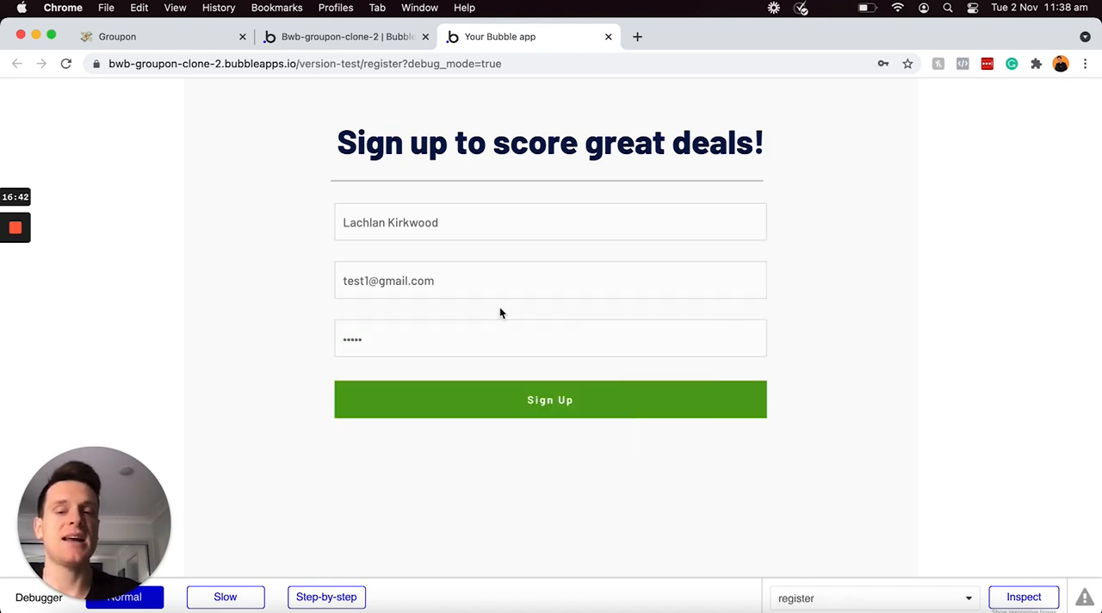
{"action": "left_click", "coordinate": [346, 337]}
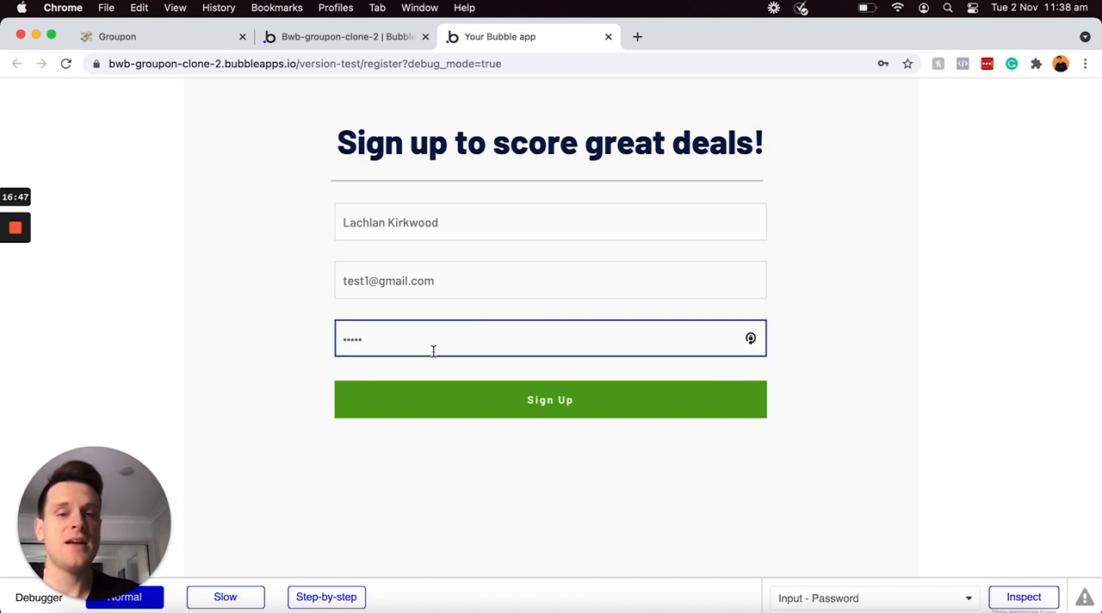
{"action": "left_click", "coordinate": [471, 400]}
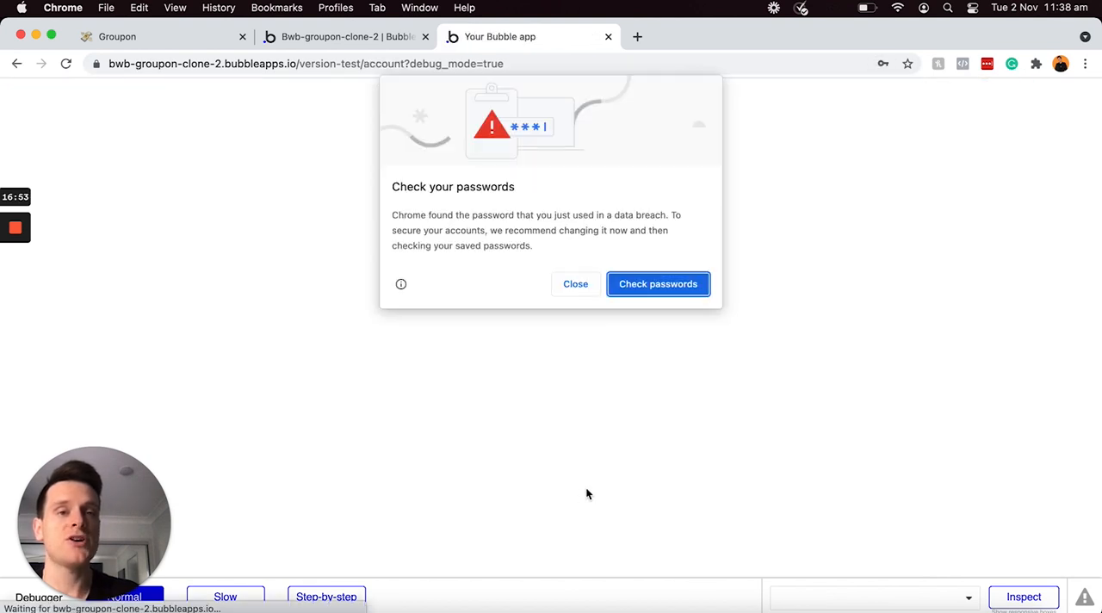
Step: Dismiss the password check warning and decline both offers to save the test login
{"action": "left_click", "coordinate": [574, 284]}
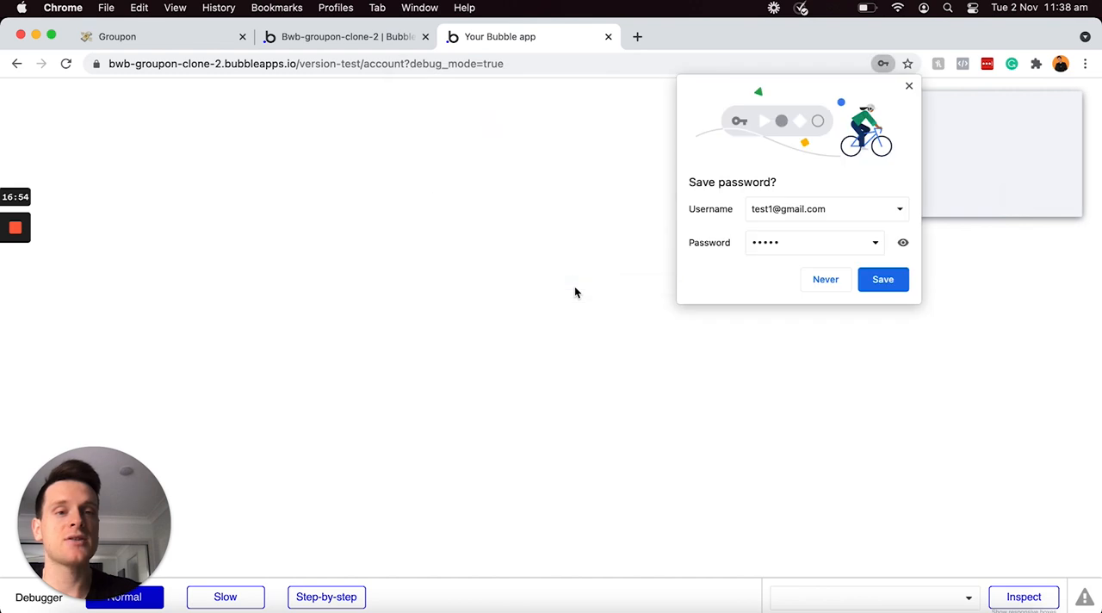
{"action": "left_click", "coordinate": [825, 278]}
{"action": "left_click", "coordinate": [964, 199]}
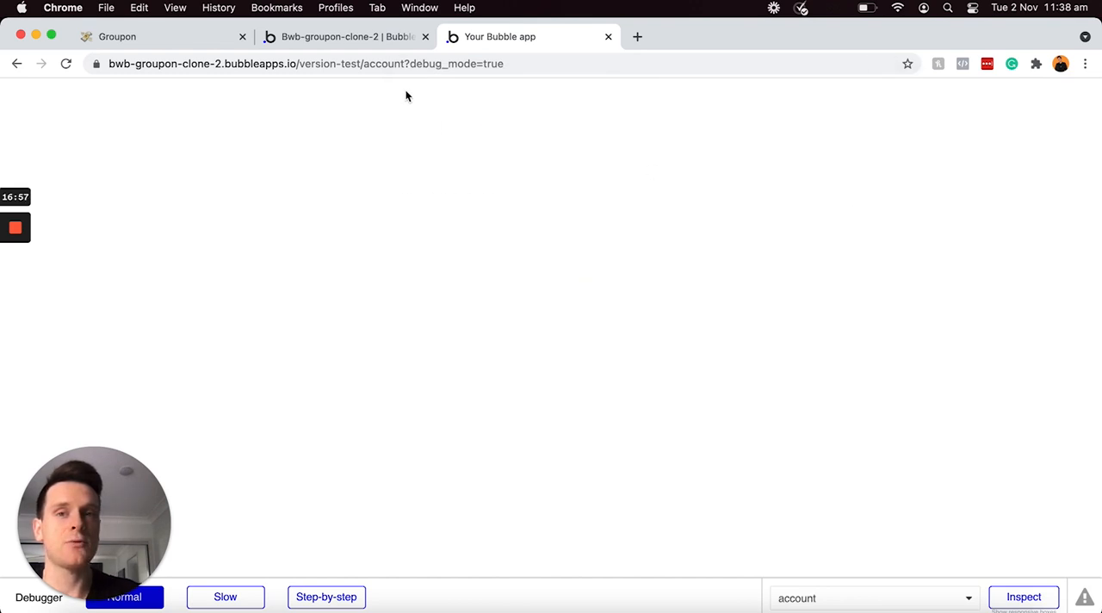
Step: Examine the preview's URL and highlight its account page name
{"action": "left_click", "coordinate": [374, 64]}
{"action": "left_click", "coordinate": [370, 65]}
{"action": "left_click", "coordinate": [399, 64]}
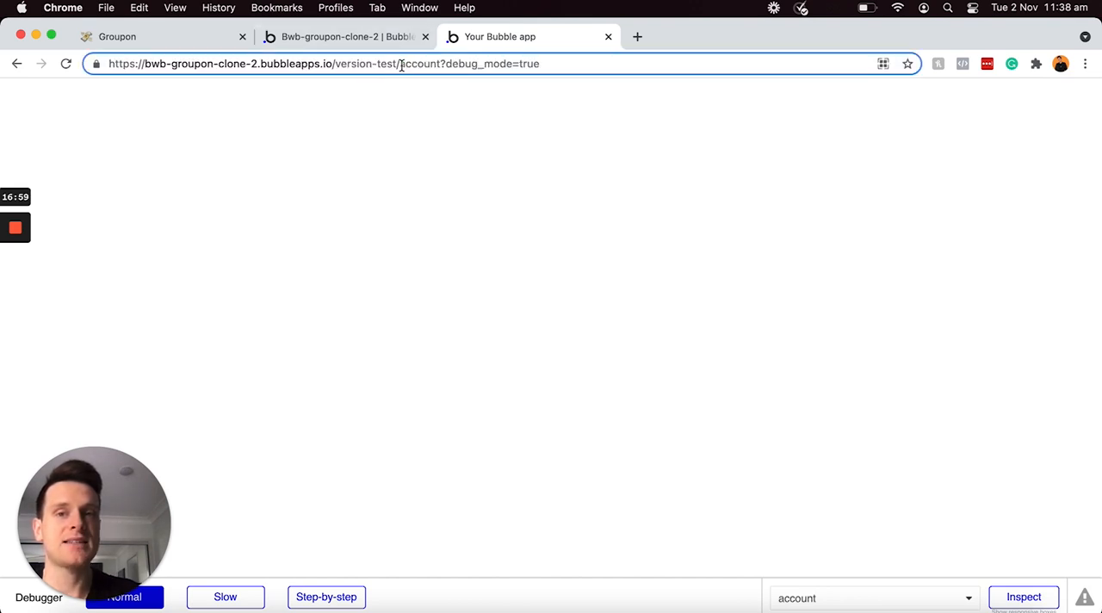
{"action": "left_click_drag", "start_coordinate": [400, 65], "coordinate": [445, 63]}
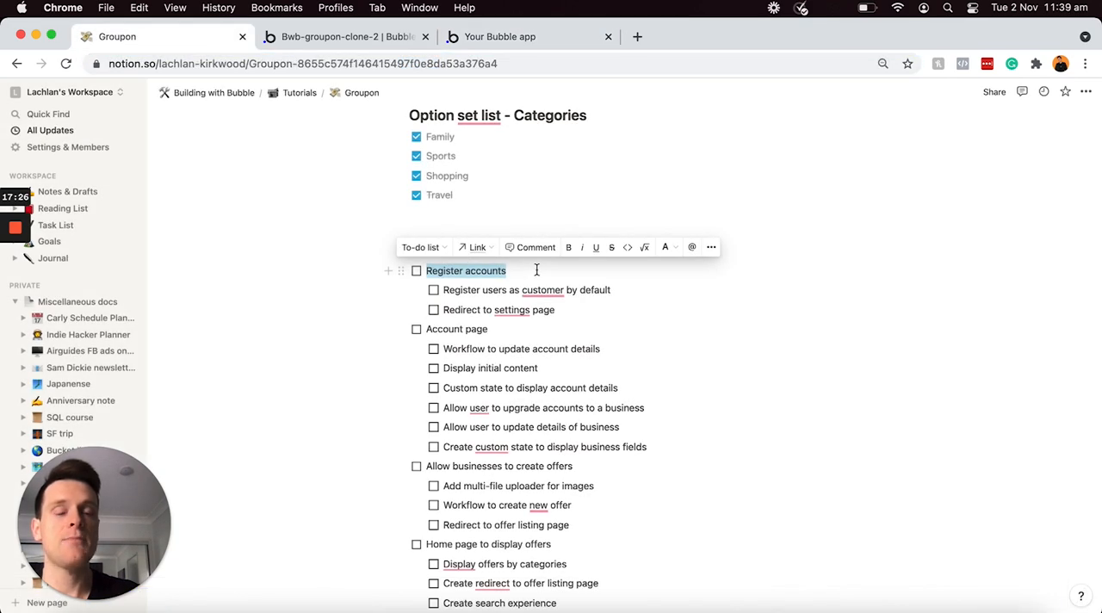
Step: In the Notion feature list, check off "Register accounts", "Register users as customer by default" and "Redirect to settings page"
{"action": "left_click", "coordinate": [416, 272]}
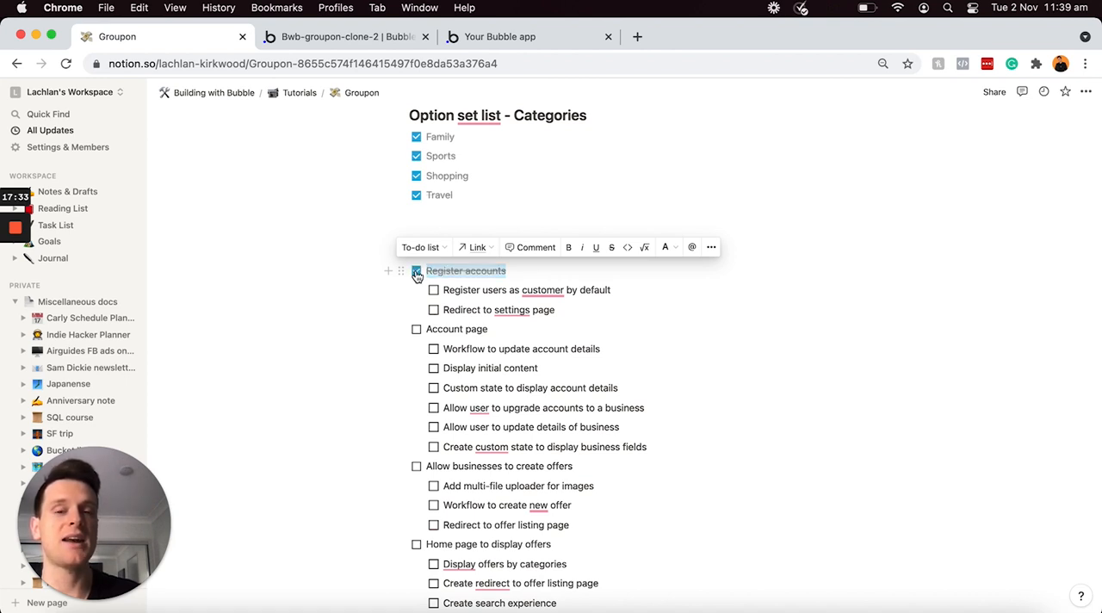
{"action": "left_click", "coordinate": [573, 312]}
{"action": "left_click_drag", "start_coordinate": [512, 303], "coordinate": [430, 292]}
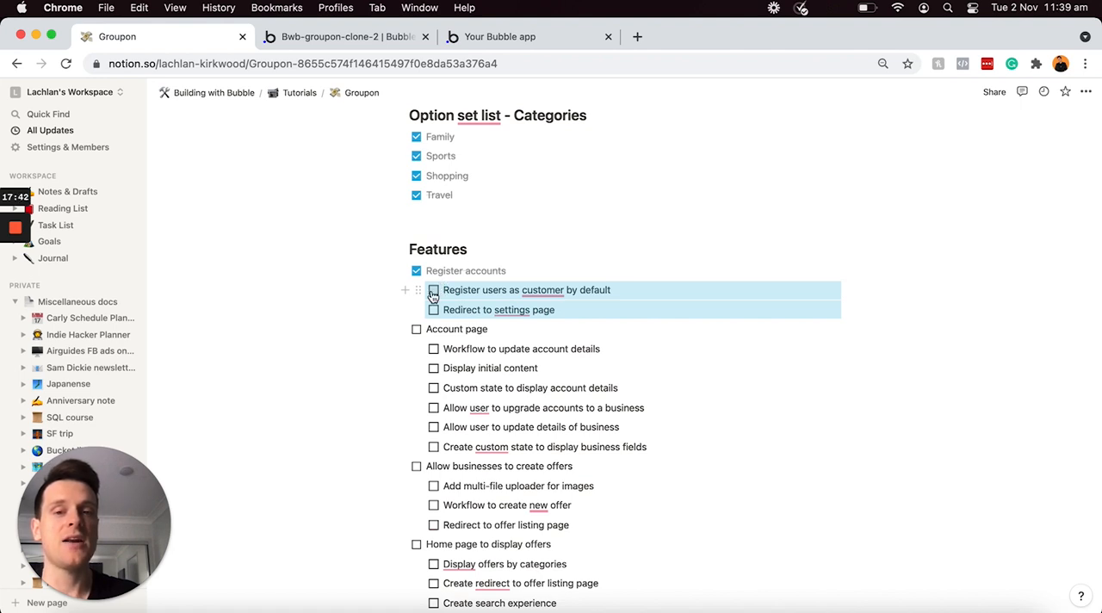
{"action": "left_click", "coordinate": [434, 291]}
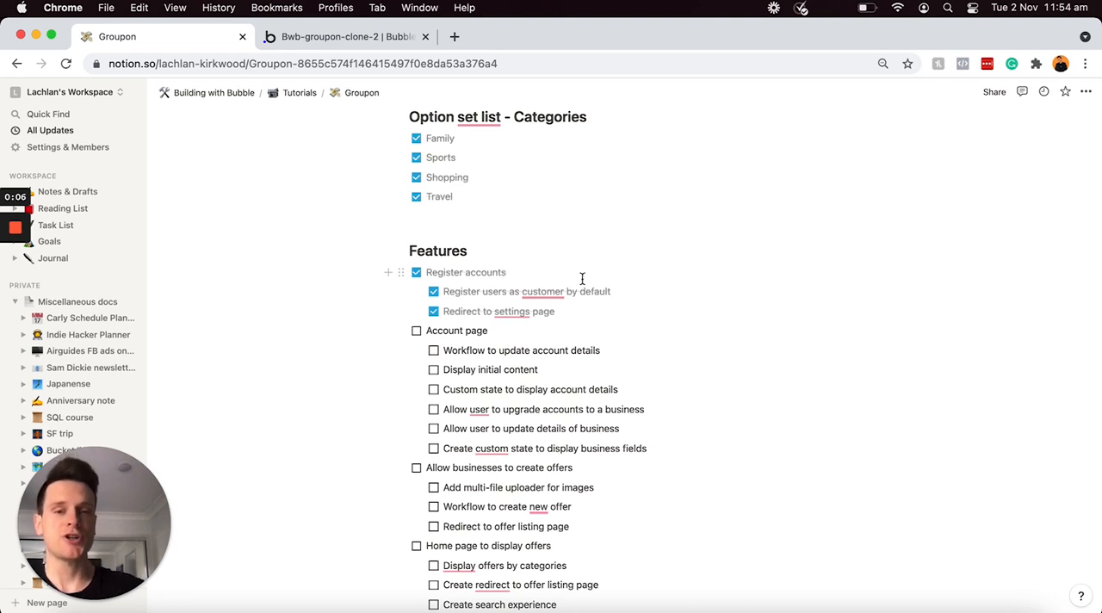
{"action": "left_click", "coordinate": [554, 327]}
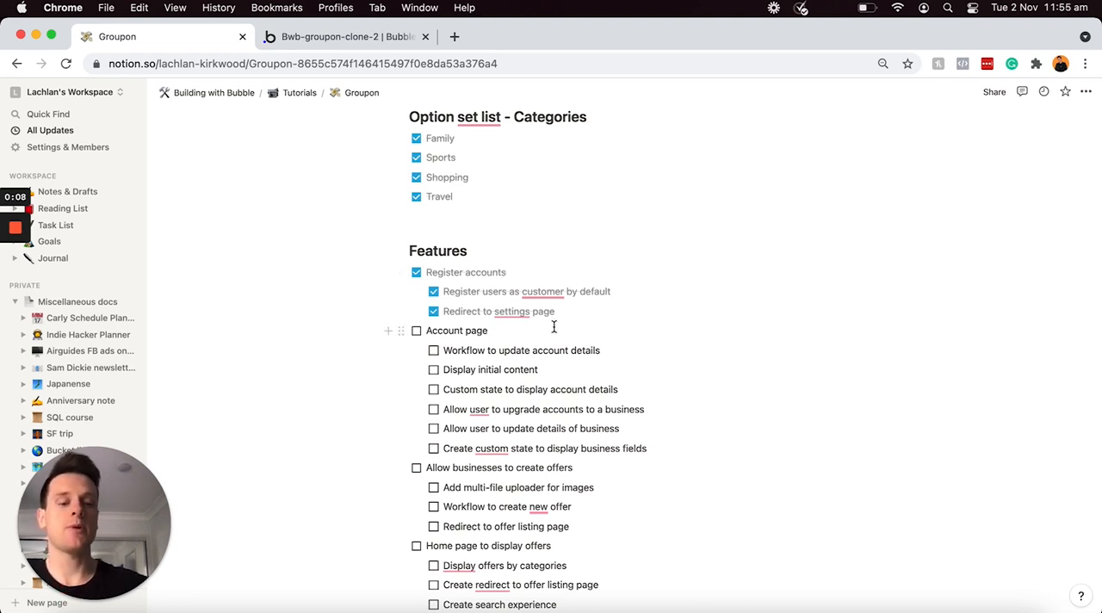
{"action": "triple_click", "coordinate": [554, 327]}
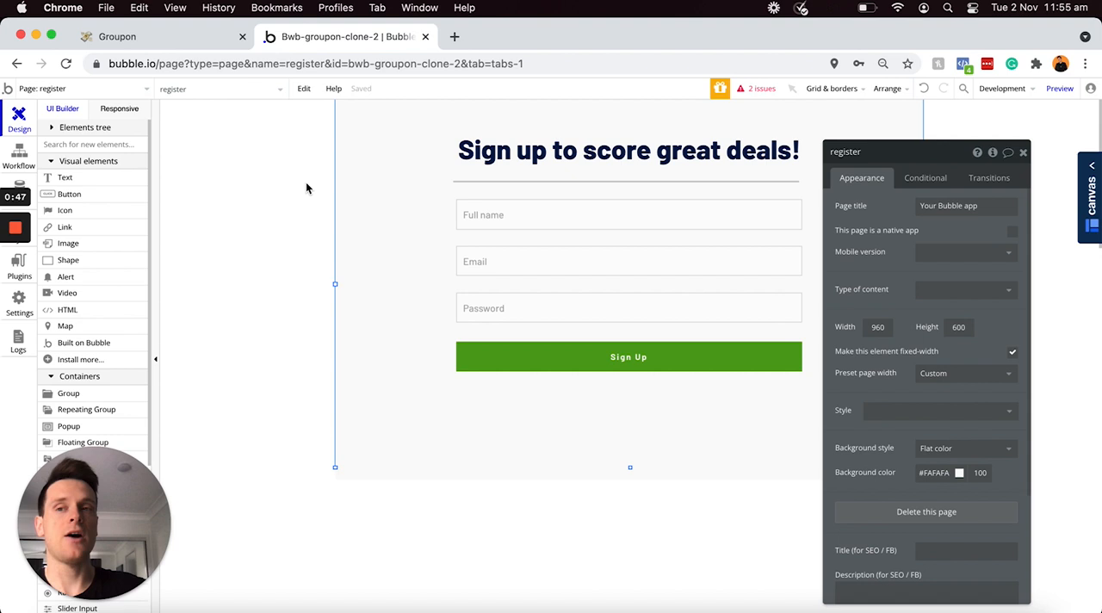
Step: Open the account page in the Bubble editor and set its flat background color to #F5F5F5
{"action": "left_click", "coordinate": [142, 89]}
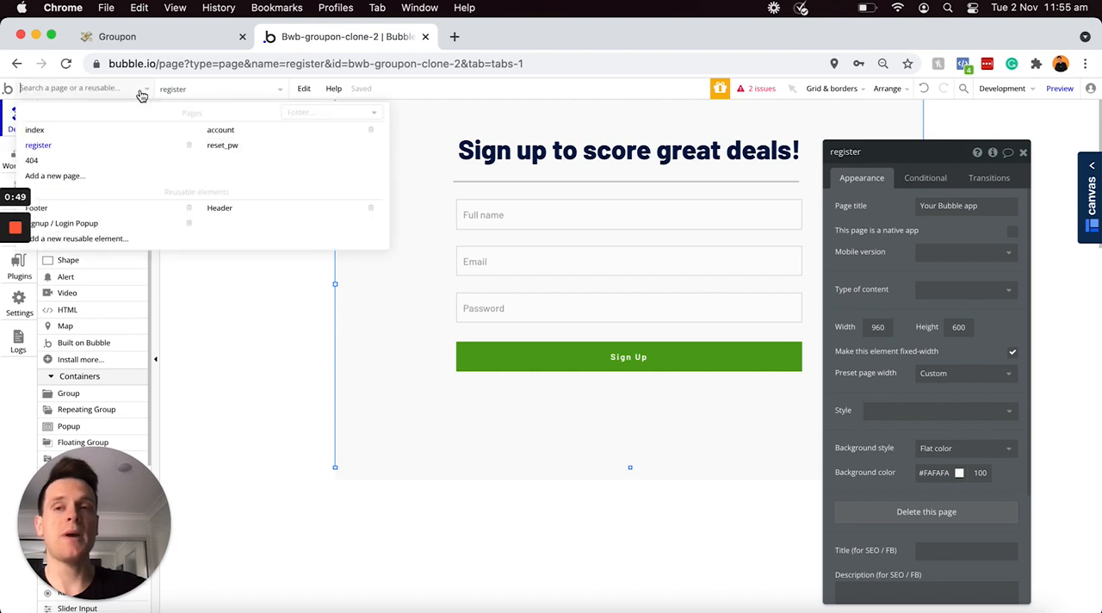
{"action": "left_click", "coordinate": [220, 130]}
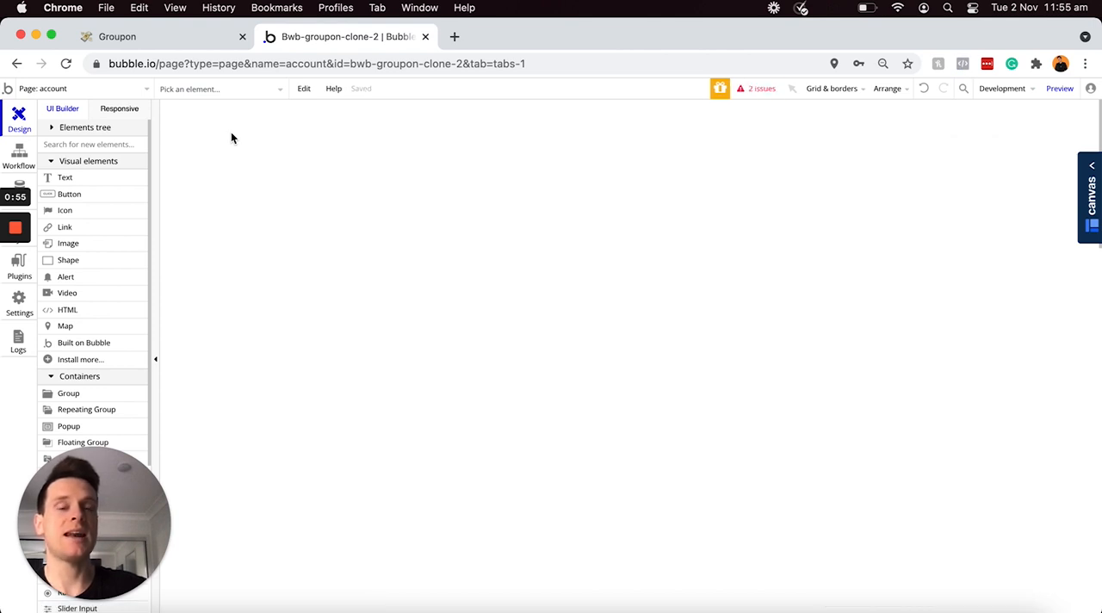
{"action": "left_click", "coordinate": [576, 180]}
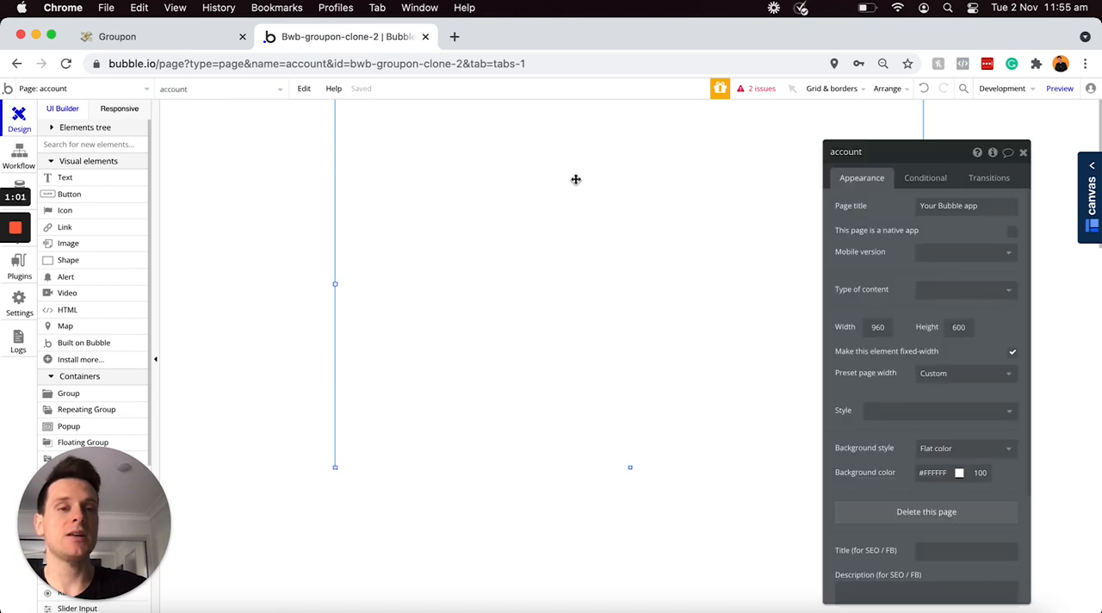
{"action": "left_click", "coordinate": [934, 473]}
{"action": "left_click", "coordinate": [916, 484]}
{"action": "left_click", "coordinate": [914, 486]}
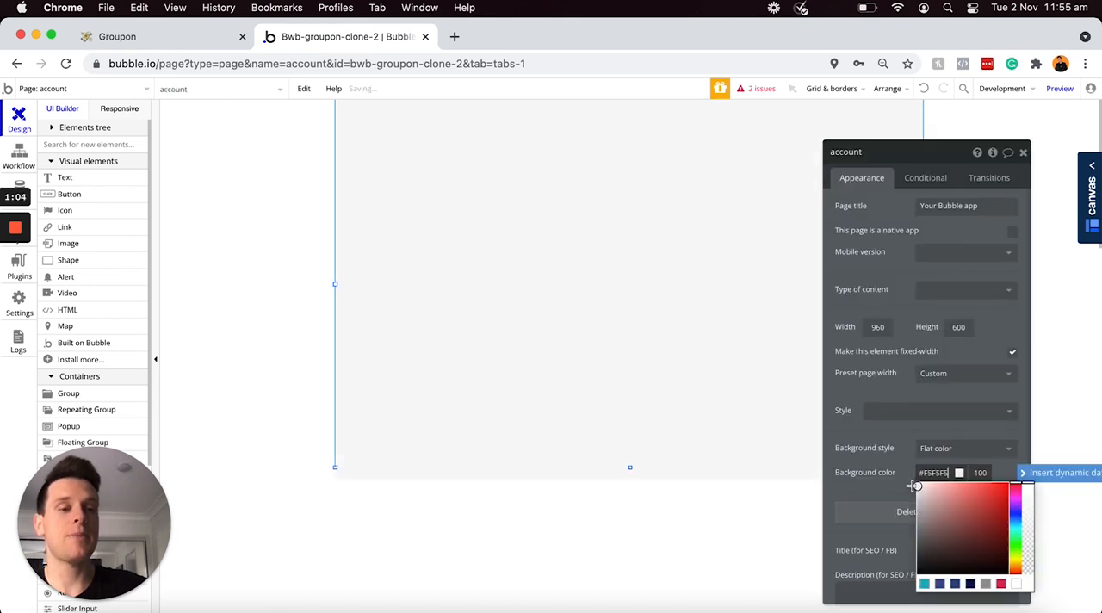
{"action": "left_click", "coordinate": [682, 539]}
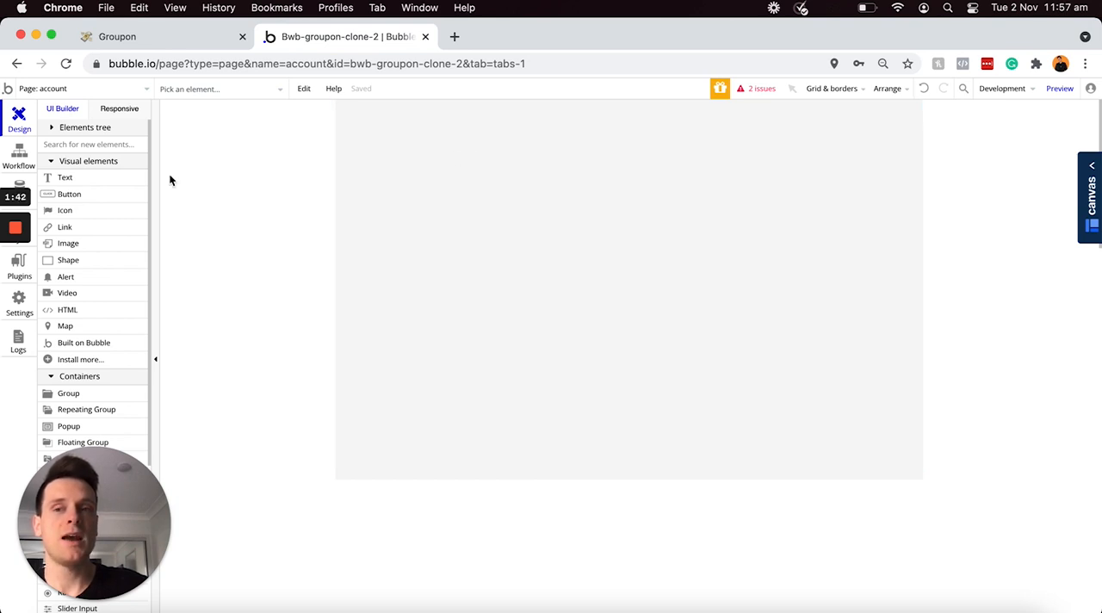
Step: Draw a text element about 190 by 47 px near the account page's upper-left corner
{"action": "left_click", "coordinate": [117, 183]}
{"action": "left_click_drag", "start_coordinate": [365, 133], "coordinate": [482, 163]}
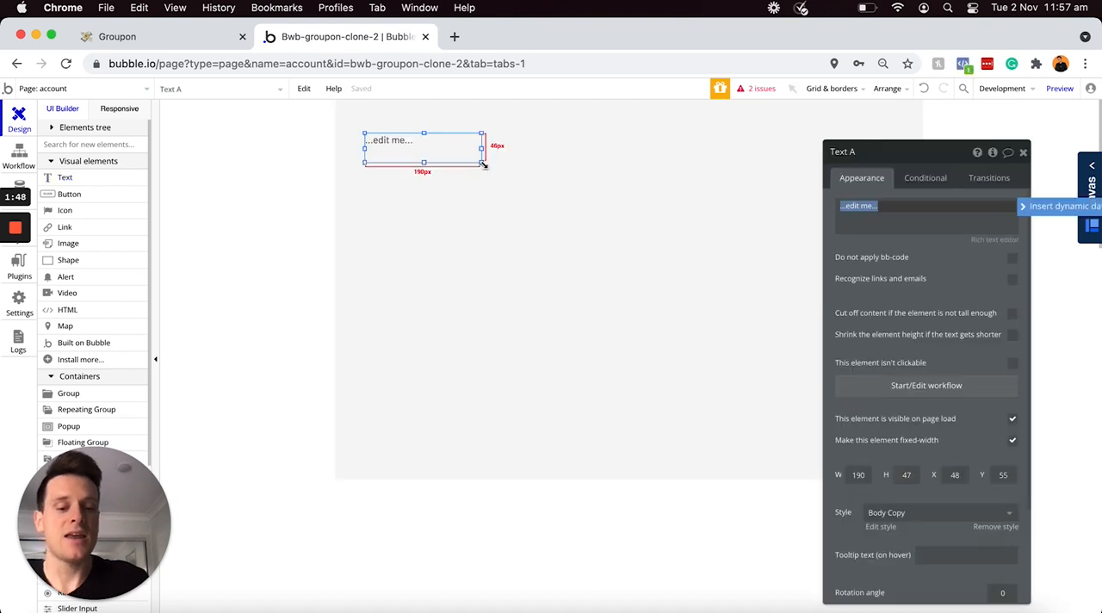
Step: Set the new text element's content to "My Groupons" and apply the H2 Heading - Dark style
{"action": "type", "text": "My"}
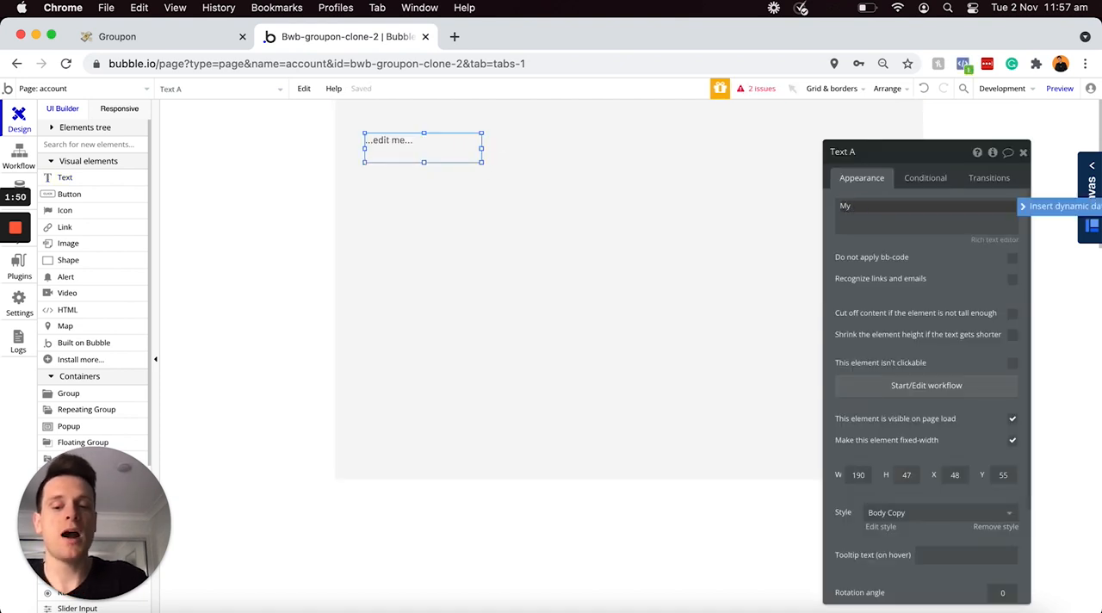
{"action": "type", "text": " Groupons"}
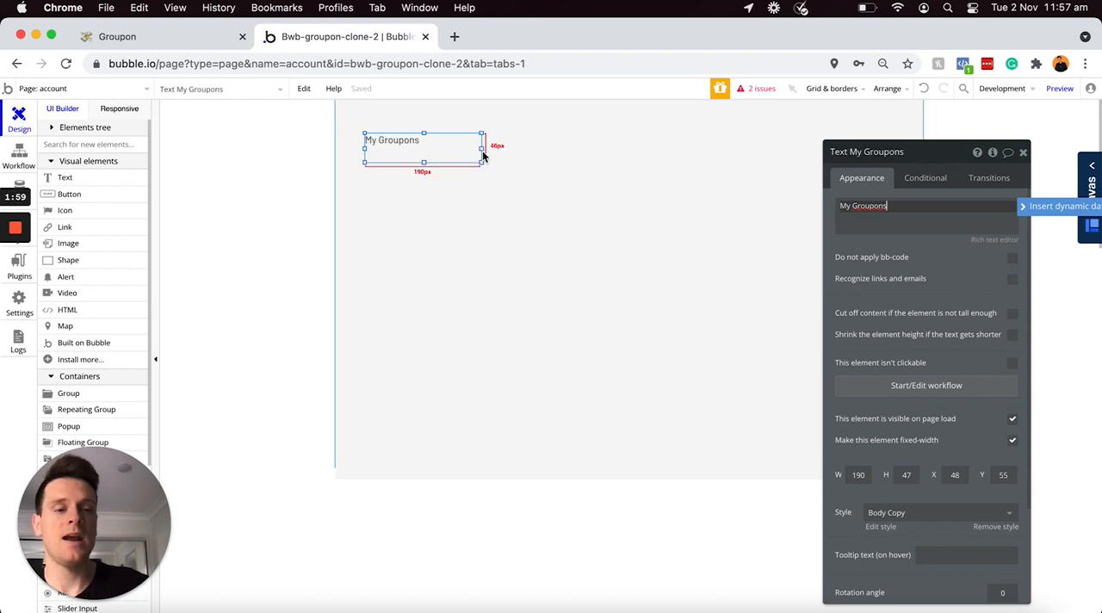
{"action": "scroll", "coordinate": [907, 399], "scroll_direction": "down", "scroll_amount": 1}
{"action": "left_click", "coordinate": [916, 479]}
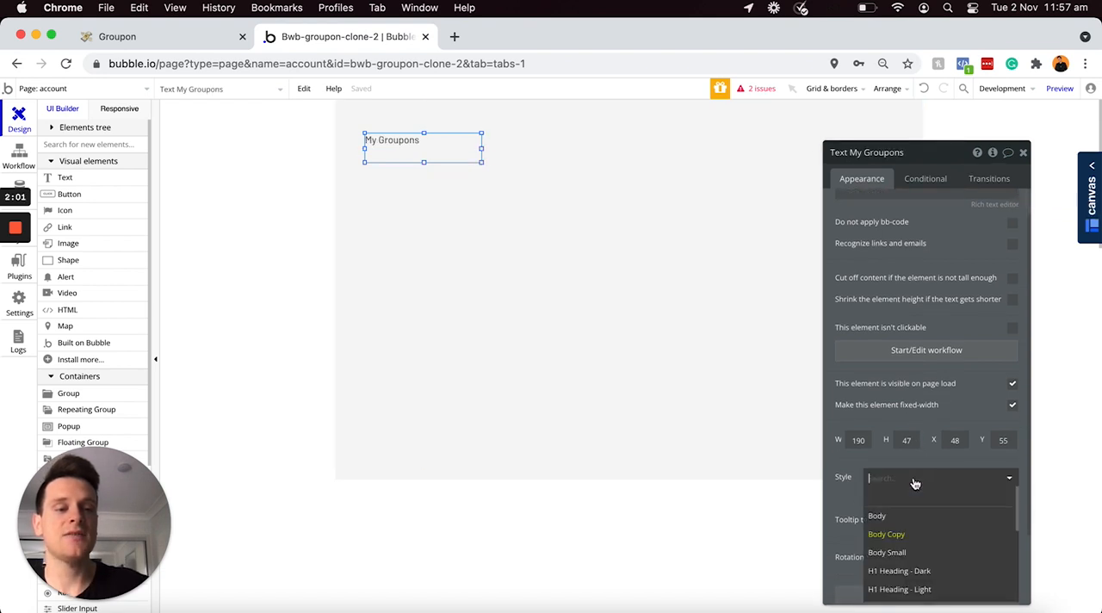
{"action": "scroll", "coordinate": [906, 572], "scroll_direction": "down", "scroll_amount": 3}
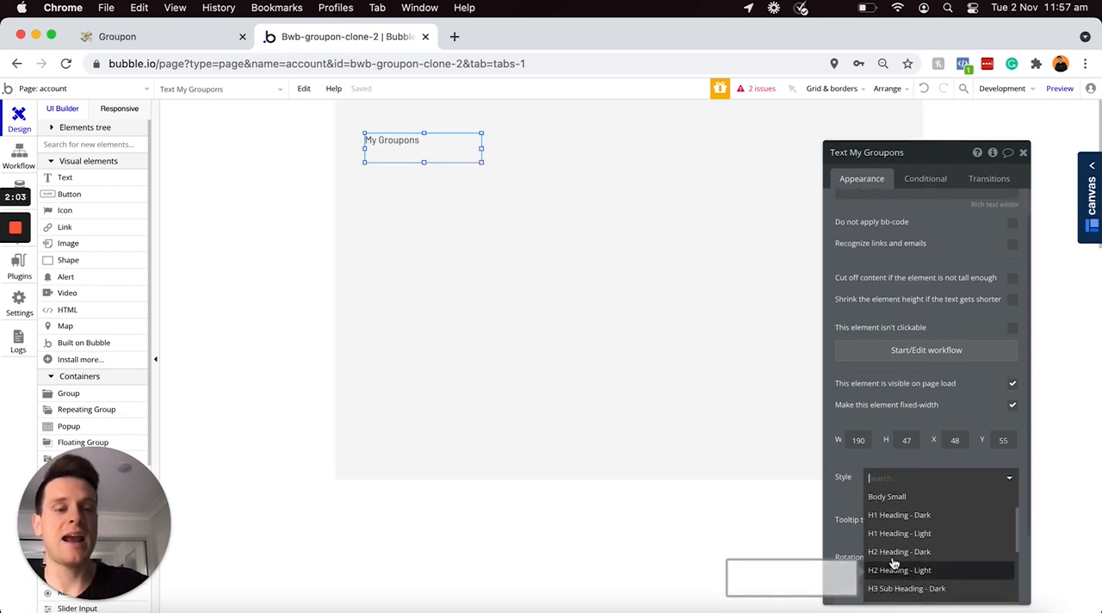
{"action": "left_click", "coordinate": [911, 554]}
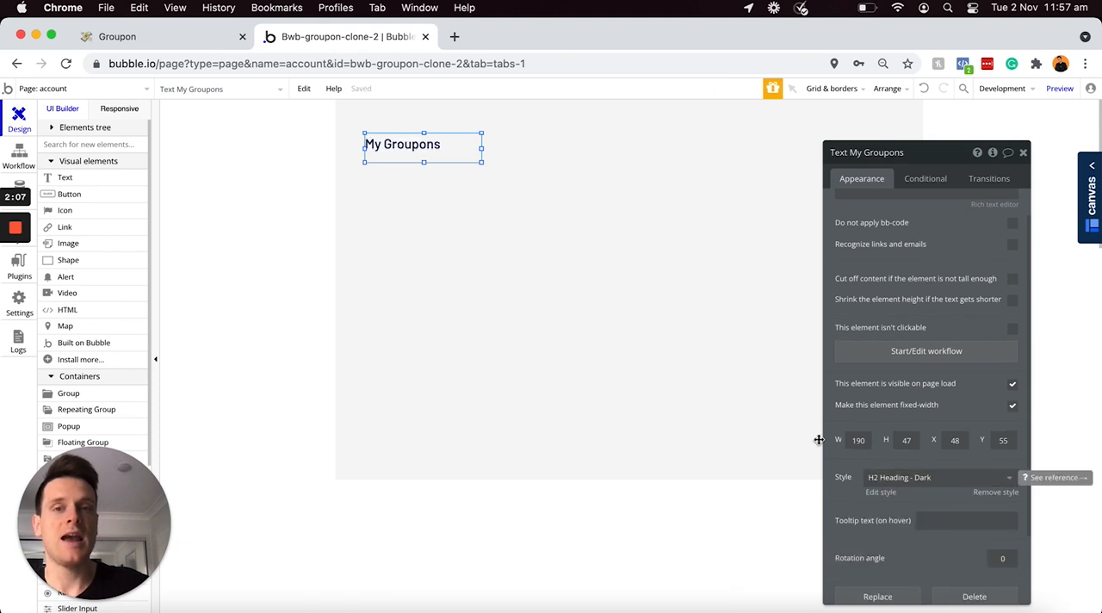
Step: Place a copy of the "My Groupons" heading beside it, reading "Account" and narrowed to about 93 px
{"action": "left_click_drag", "start_coordinate": [483, 165], "coordinate": [494, 146]}
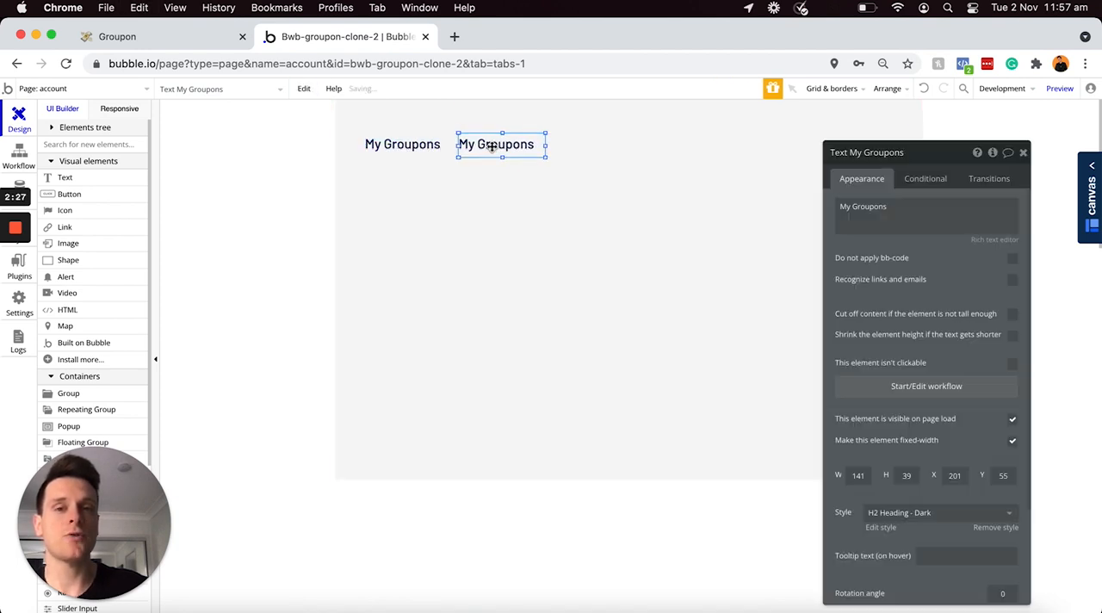
{"action": "type", "text": "Account"}
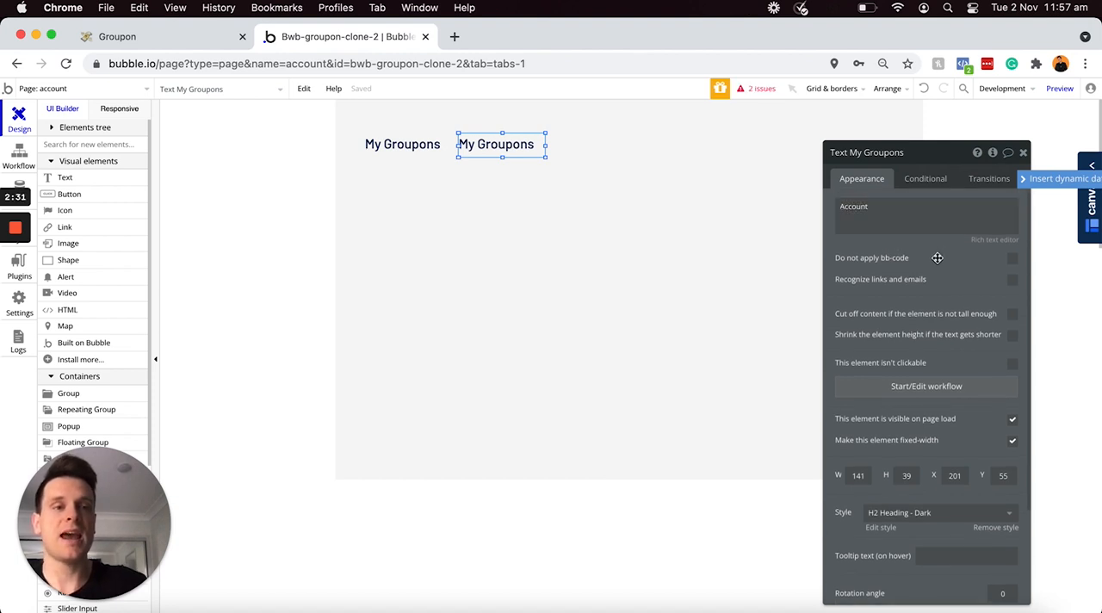
{"action": "left_click_drag", "start_coordinate": [546, 145], "coordinate": [516, 146]}
Step: Duplicate the "Account" heading and place the copy to its right in the same row, at about X 312, Y 55
{"action": "double_click", "coordinate": [483, 147]}
{"action": "key", "text": "super+c"}
{"action": "key", "text": "super+v"}
{"action": "left_click_drag", "start_coordinate": [485, 152], "coordinate": [546, 141]}
{"action": "double_click", "coordinate": [546, 141]}
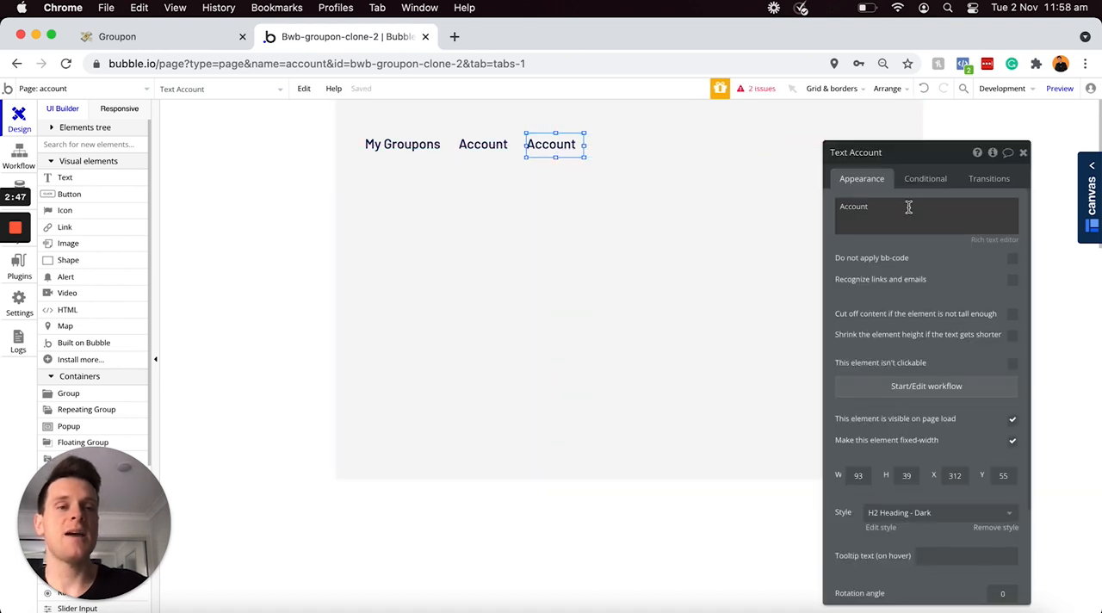
Step: Change the third heading's text to "Business Settings" and widen it to about 178 px
{"action": "double_click", "coordinate": [908, 207]}
{"action": "type", "text": "Business Settings"}
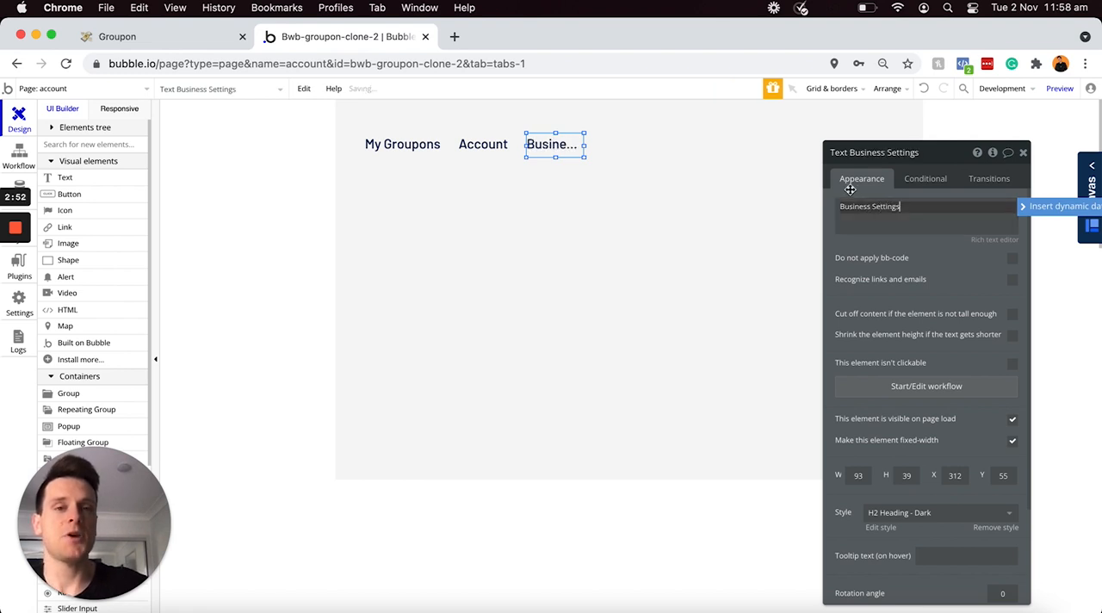
{"action": "left_click_drag", "start_coordinate": [586, 145], "coordinate": [639, 152]}
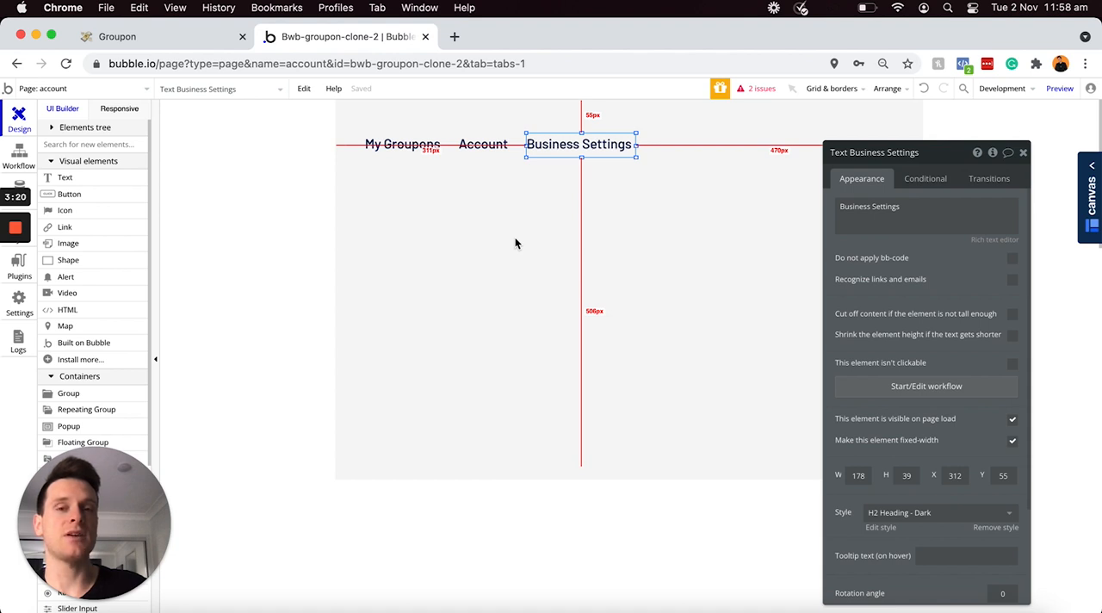
{"action": "left_click", "coordinate": [480, 149]}
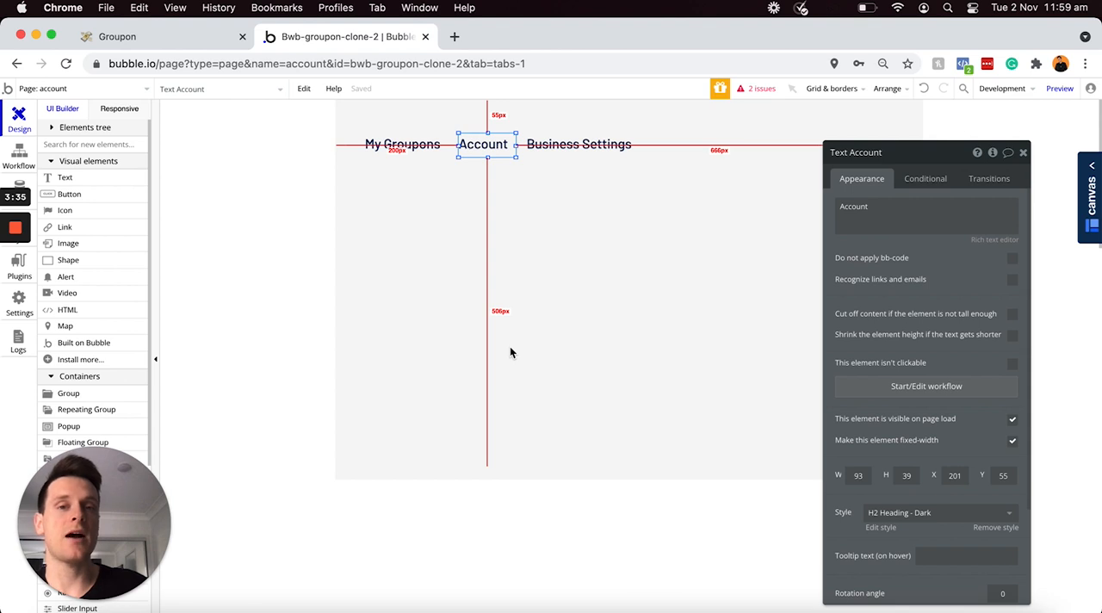
{"action": "left_click", "coordinate": [591, 146]}
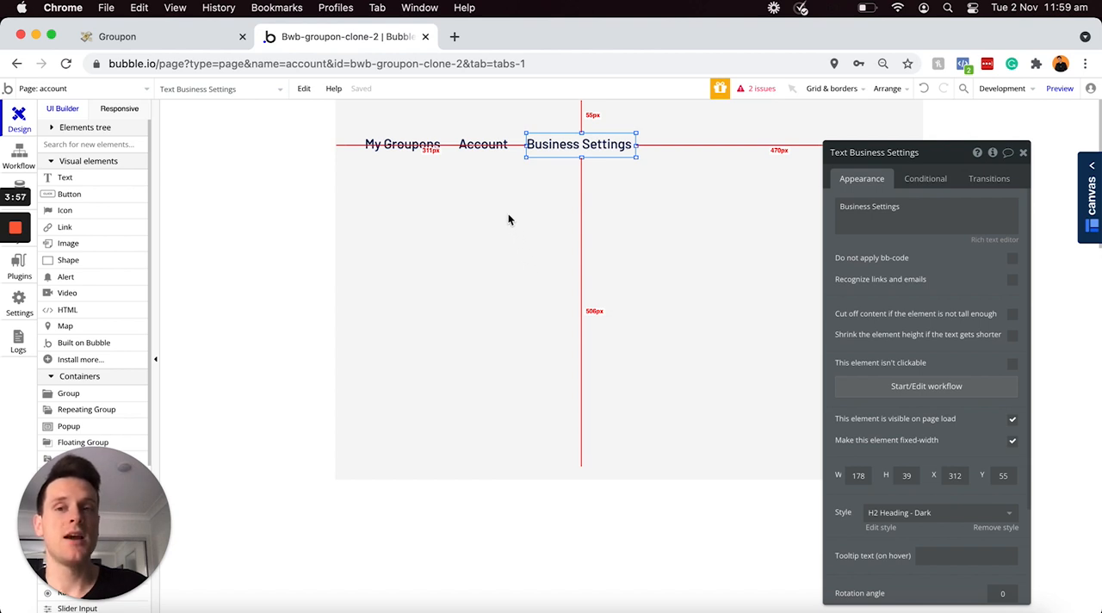
{"action": "left_click", "coordinate": [484, 138]}
{"action": "mouse_move", "coordinate": [487, 133]}
{"action": "left_mouse_down"}
{"action": "mouse_move", "coordinate": [491, 160]}
{"action": "mouse_move", "coordinate": [482, 142]}
{"action": "left_mouse_up"}
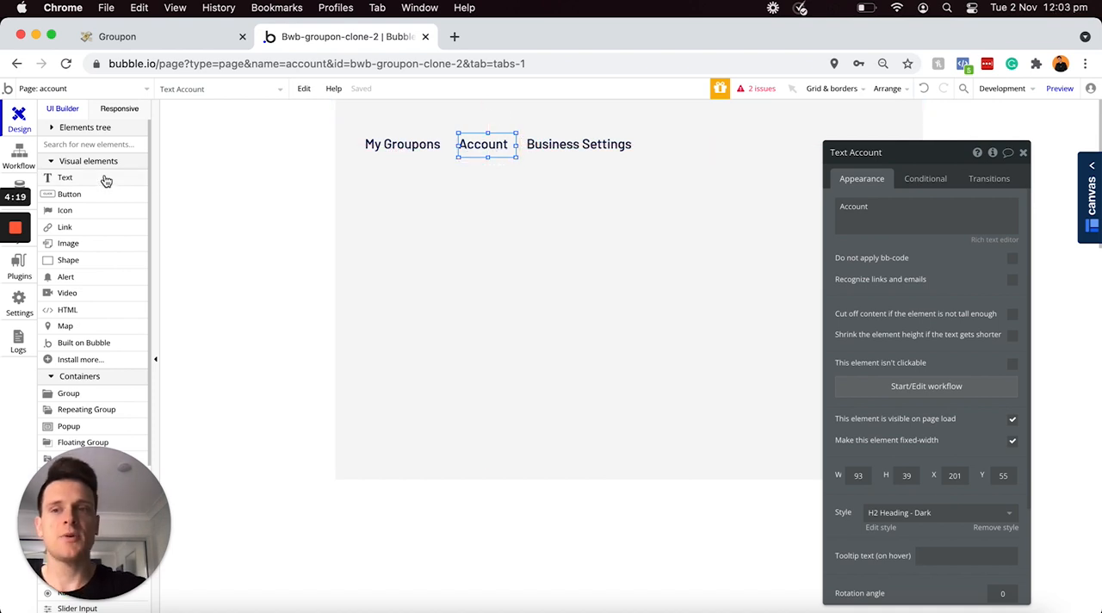
Step: Draw a group about 733 by 335 px below the row of headings
{"action": "scroll", "coordinate": [83, 178], "scroll_direction": "down", "scroll_amount": 1}
{"action": "scroll", "coordinate": [83, 178], "scroll_direction": "down", "scroll_amount": 2}
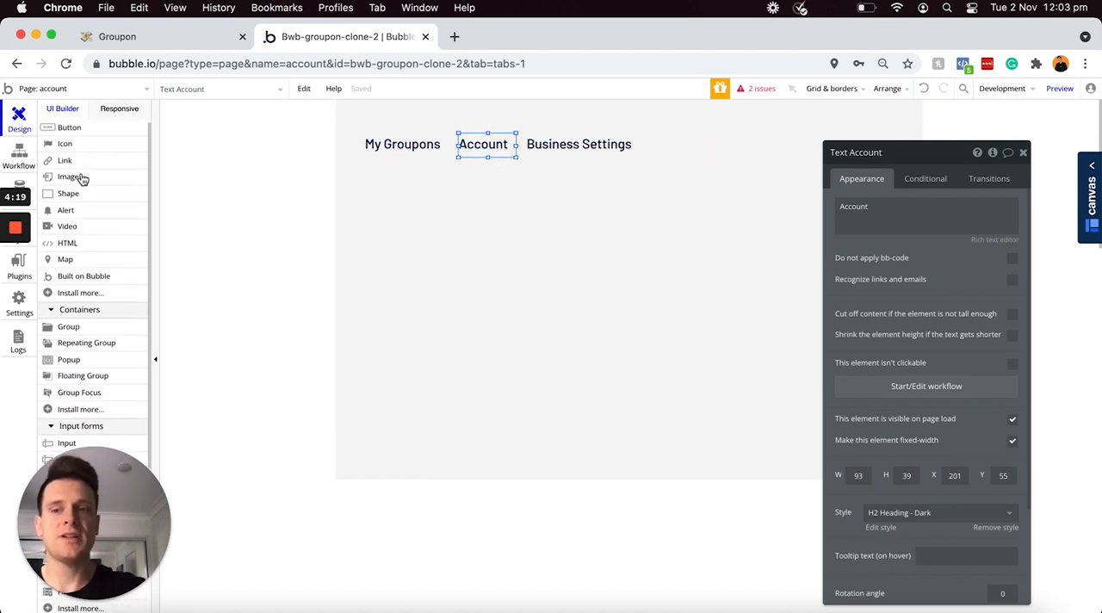
{"action": "left_click", "coordinate": [70, 322]}
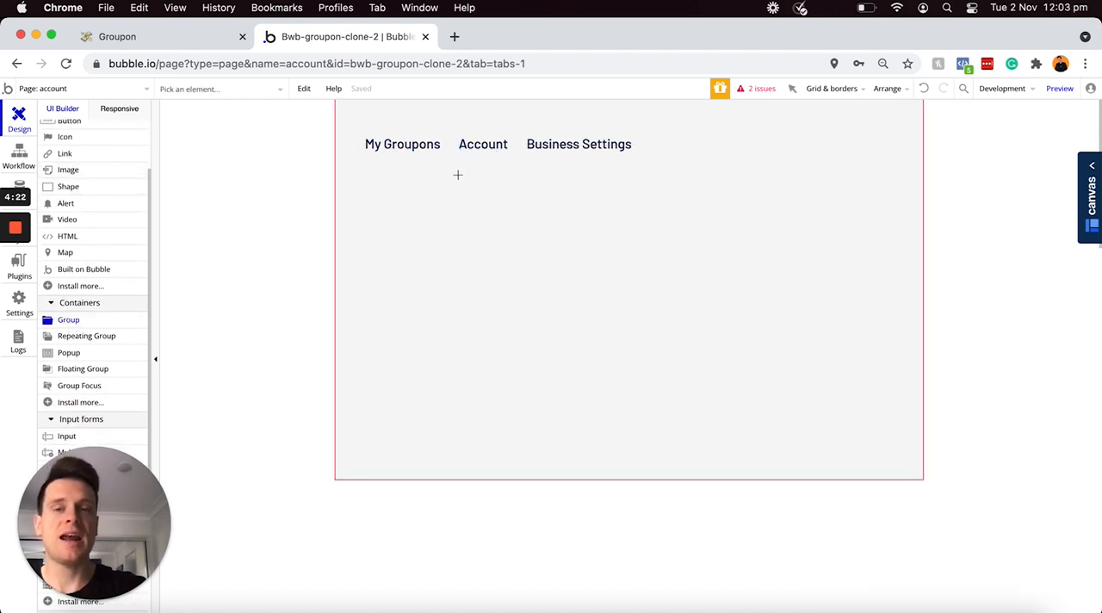
{"action": "mouse_move", "coordinate": [369, 168]}
{"action": "left_mouse_down"}
{"action": "mouse_move", "coordinate": [694, 304]}
{"action": "mouse_move", "coordinate": [822, 375]}
{"action": "left_mouse_up"}
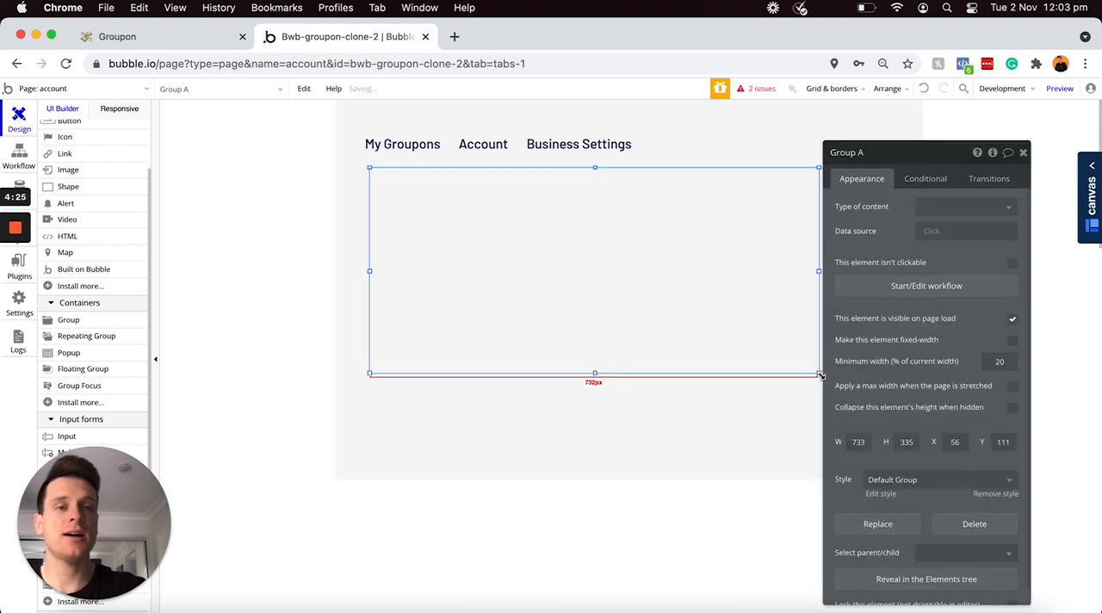
Step: Remove the group's default style and give it a flat color background of #FFFFFF
{"action": "left_click", "coordinate": [980, 493]}
{"action": "scroll", "coordinate": [935, 457], "scroll_direction": "down", "scroll_amount": 2}
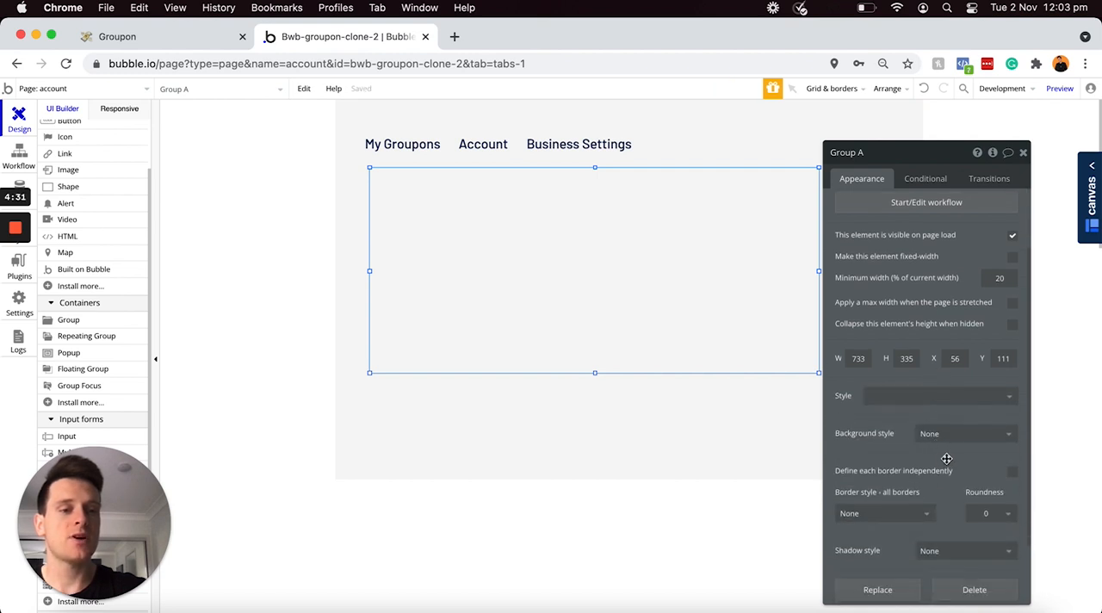
{"action": "left_click", "coordinate": [943, 435]}
{"action": "left_click", "coordinate": [936, 472]}
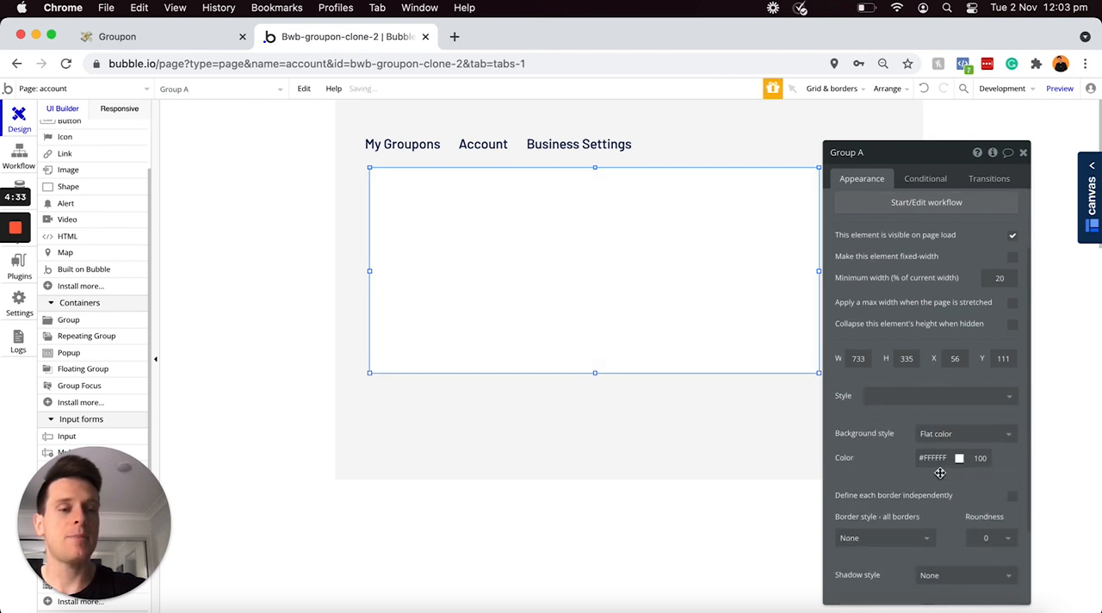
Step: Rename the group "Group - Account-settings" and align it with the headings' left edge at about X 48, Y 104
{"action": "left_click", "coordinate": [883, 157]}
{"action": "key", "text": "BackSpace"}
{"action": "type", "text": "- Ac"}
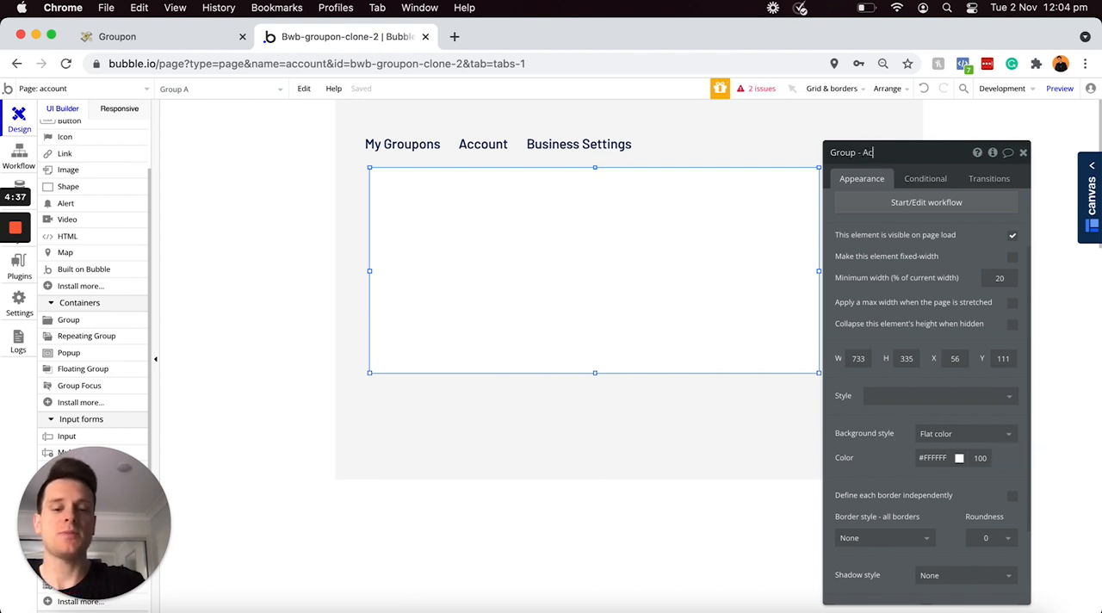
{"action": "type", "text": "count-settings"}
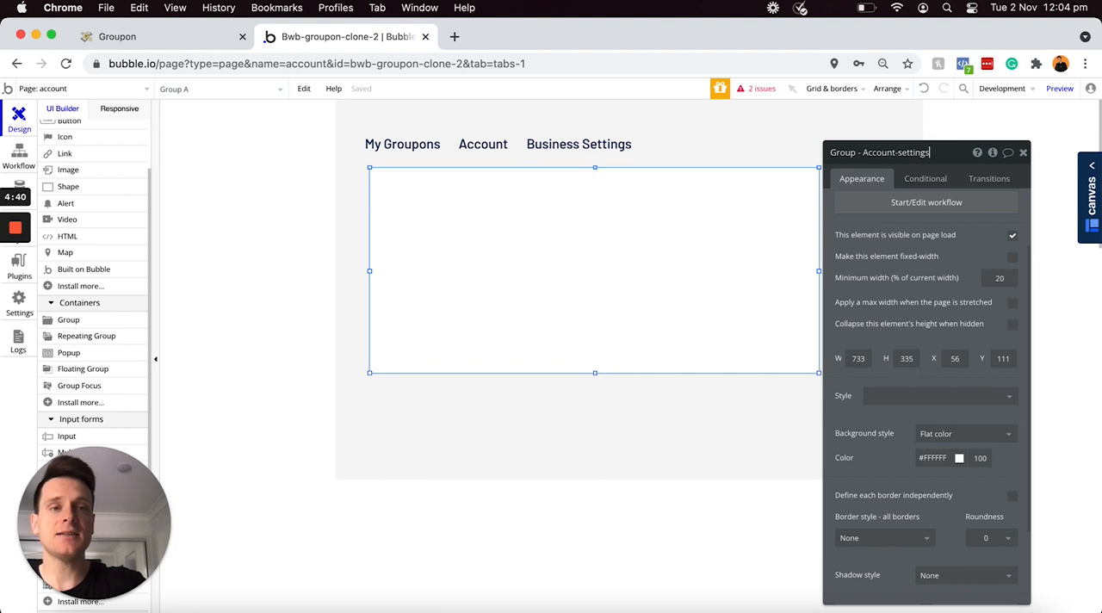
{"action": "key", "text": "Return"}
{"action": "left_click_drag", "start_coordinate": [702, 226], "coordinate": [699, 221]}
{"action": "left_click_drag", "start_coordinate": [699, 220], "coordinate": [699, 222]}
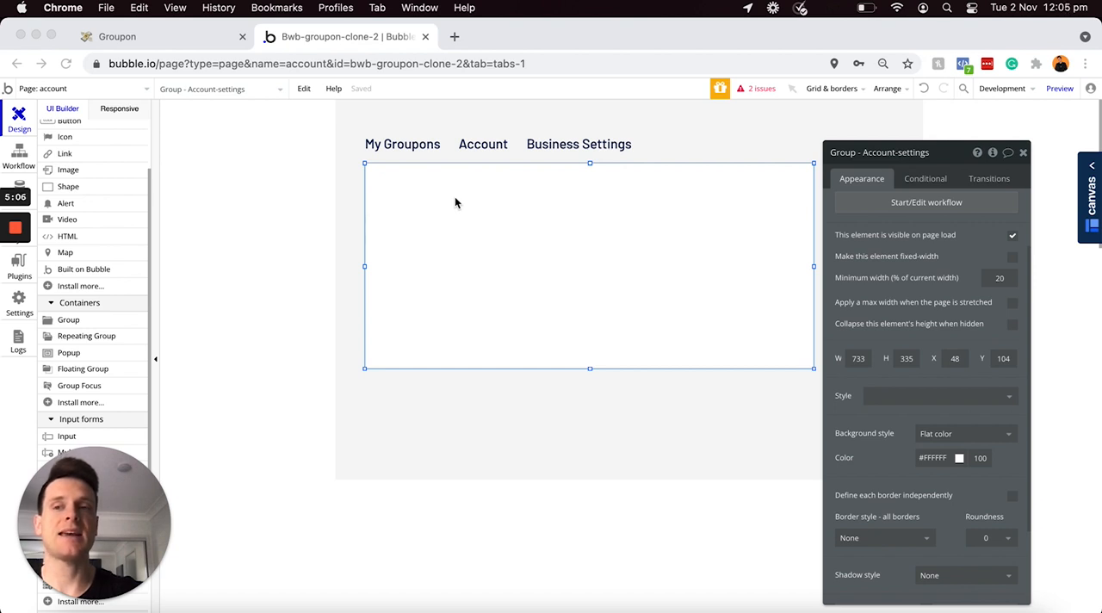
Step: Draw a text element about 217 by 42 px in the group's upper-left corner, reading "Full name"
{"action": "scroll", "coordinate": [85, 219], "scroll_direction": "up", "scroll_amount": 3}
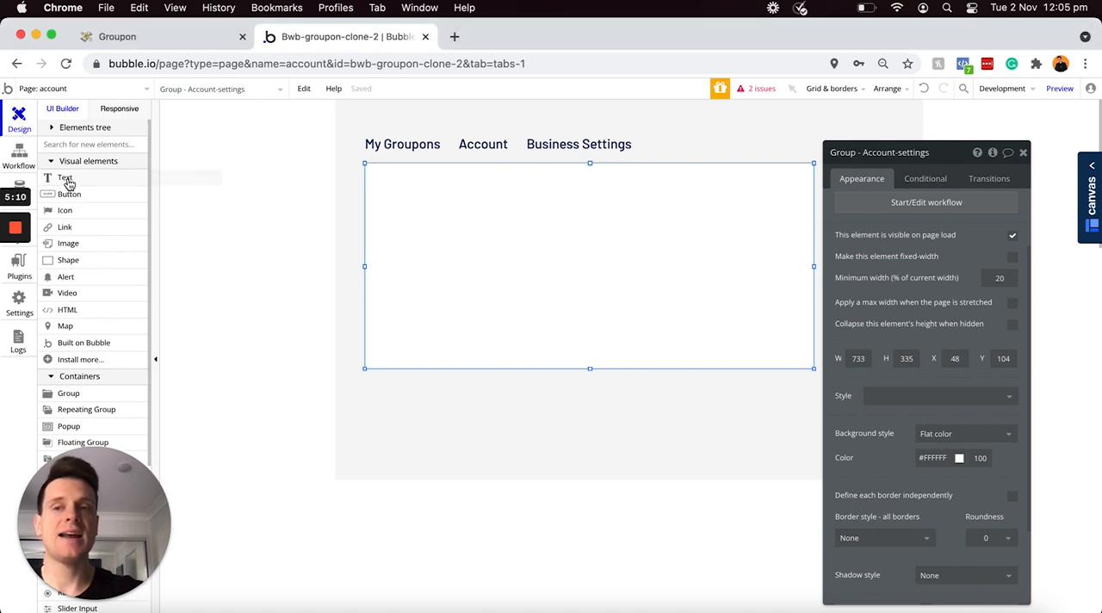
{"action": "left_click", "coordinate": [93, 178]}
{"action": "left_click_drag", "start_coordinate": [372, 174], "coordinate": [509, 200]}
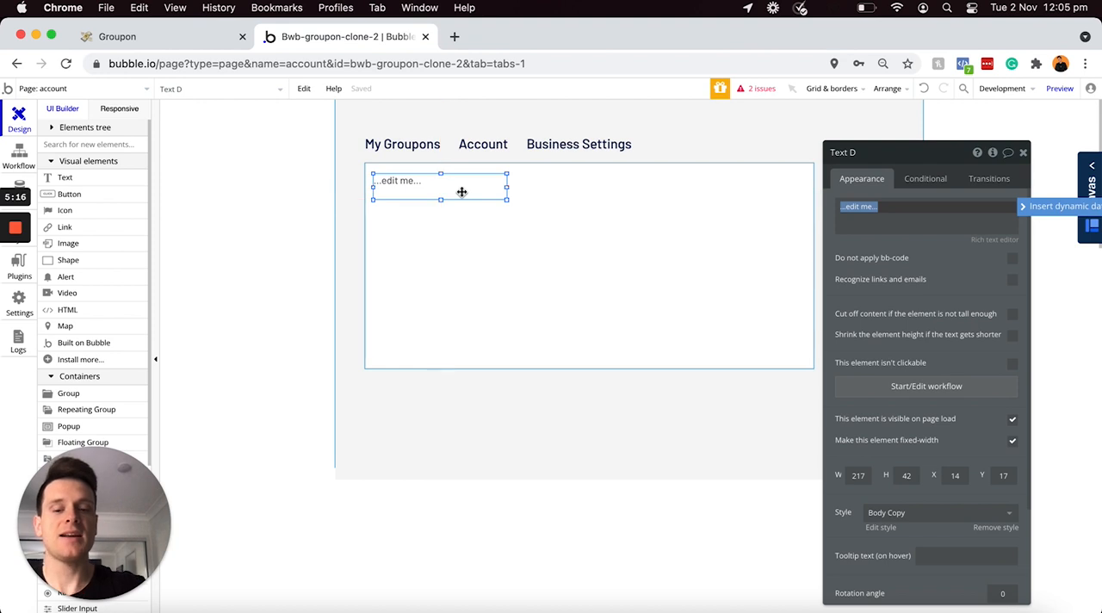
{"action": "type", "text": "Full name"}
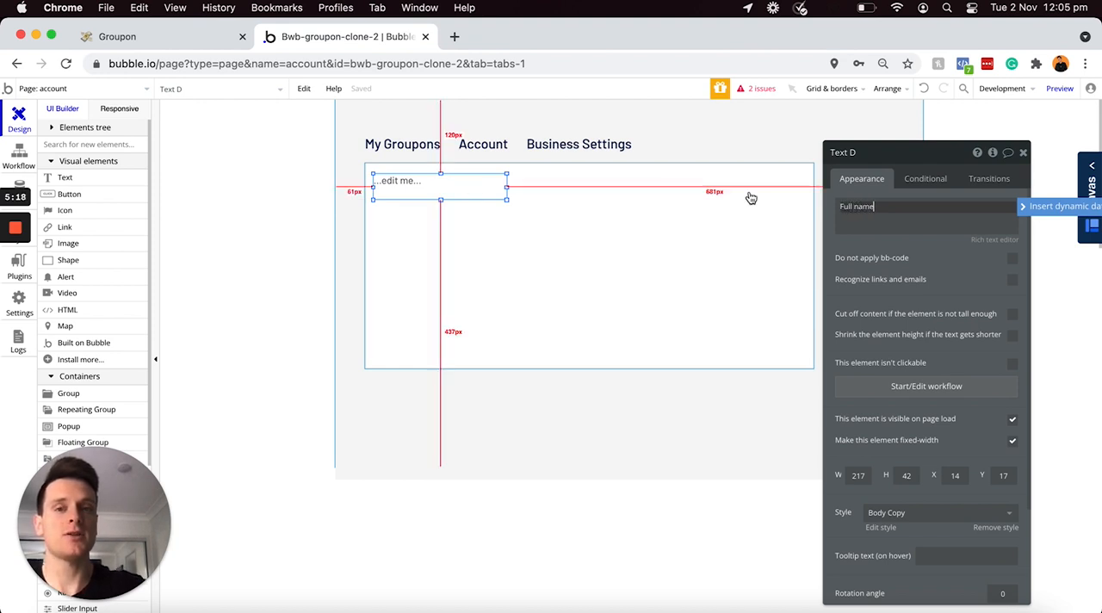
Step: Make the "Full name" label bold with the rich text editor and shrink it to about 83 by 28 px
{"action": "left_click", "coordinate": [988, 241]}
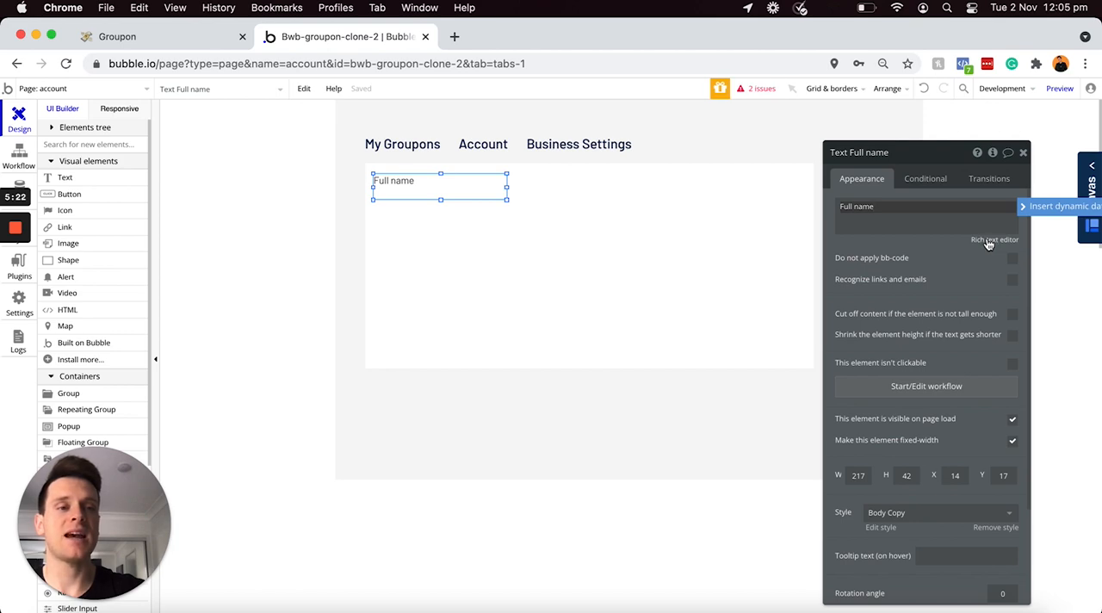
{"action": "left_click", "coordinate": [996, 240]}
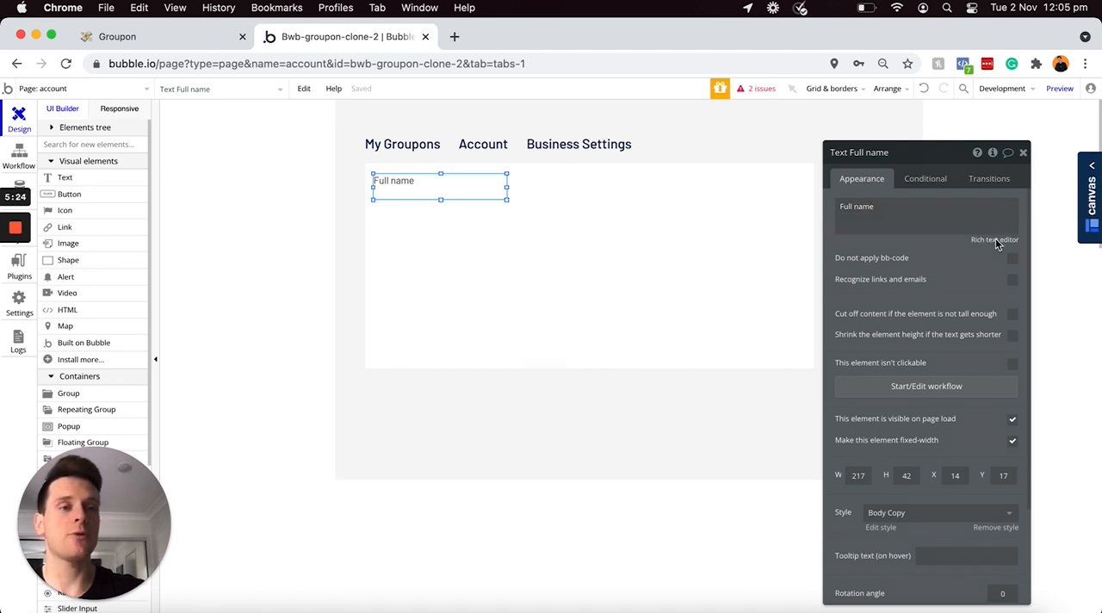
{"action": "left_click", "coordinate": [995, 241]}
{"action": "key", "text": "super+a"}
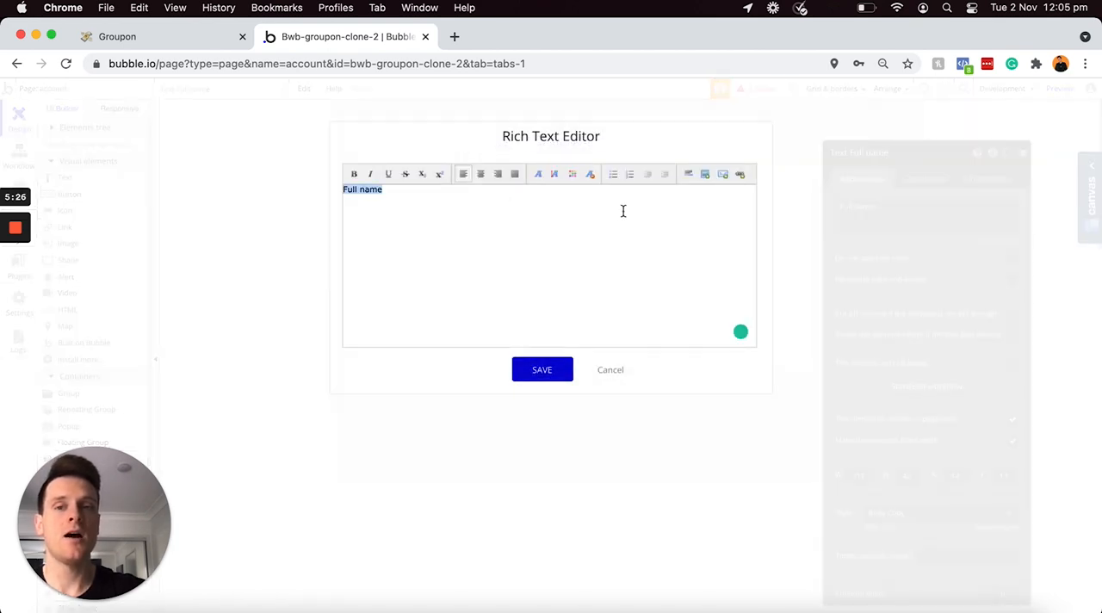
{"action": "left_click", "coordinate": [353, 173]}
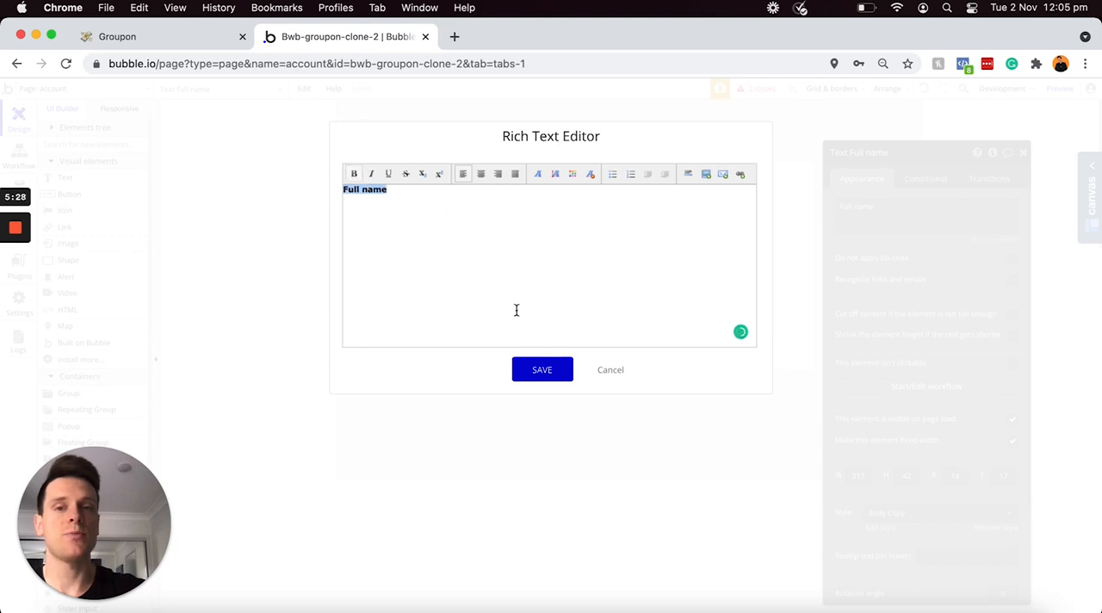
{"action": "left_click", "coordinate": [540, 374]}
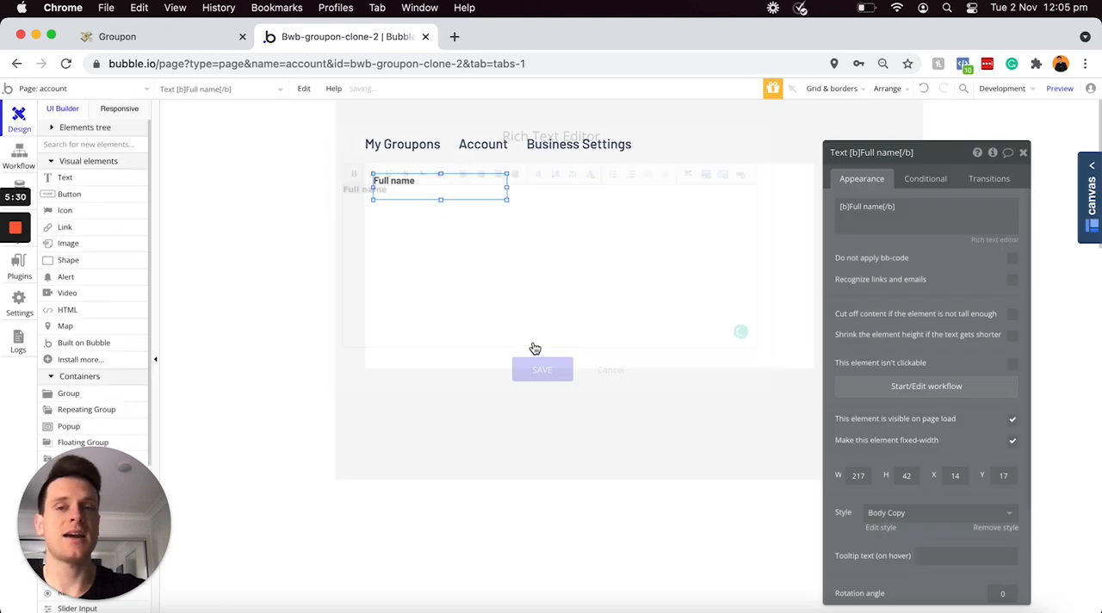
{"action": "left_click_drag", "start_coordinate": [487, 201], "coordinate": [425, 193]}
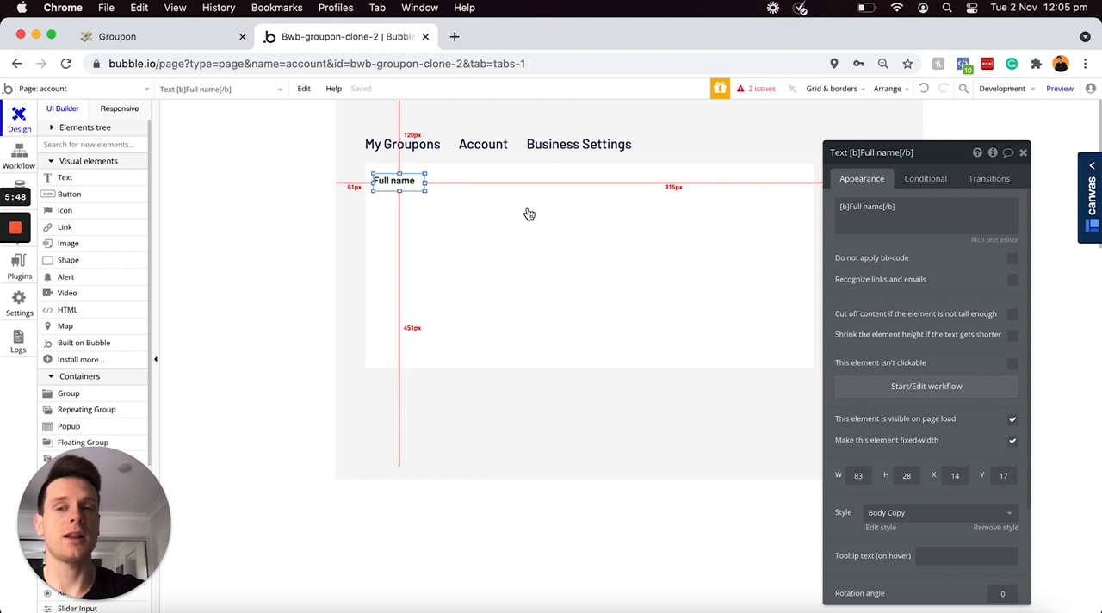
Step: Draw an input field about 533 by 49 px directly below the "Full name" label
{"action": "scroll", "coordinate": [123, 302], "scroll_direction": "down", "scroll_amount": 3}
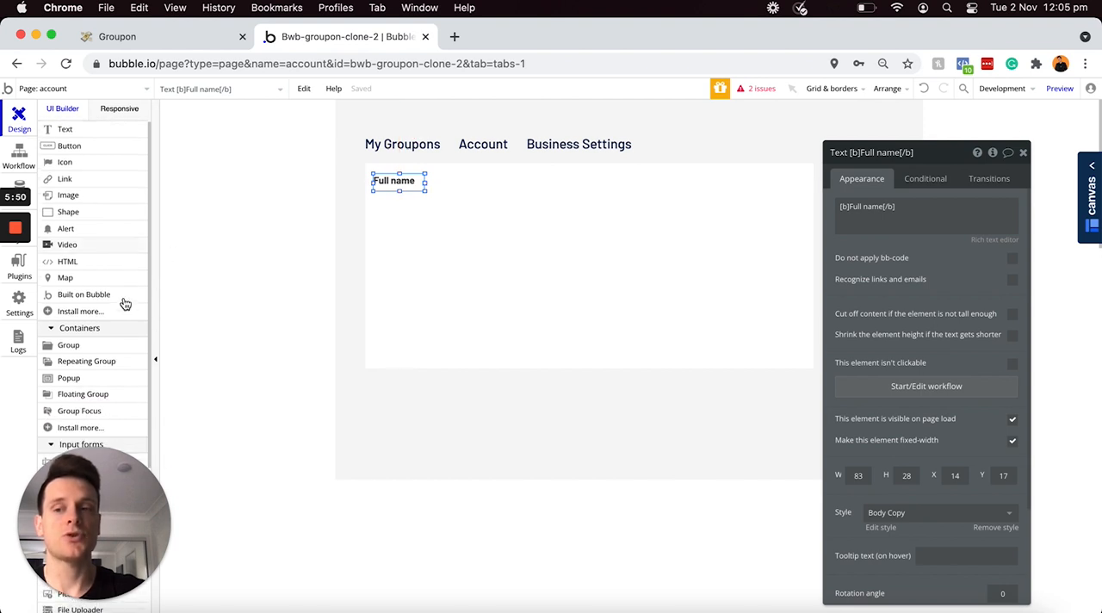
{"action": "scroll", "coordinate": [123, 302], "scroll_direction": "down", "scroll_amount": 2}
{"action": "left_click", "coordinate": [87, 316]}
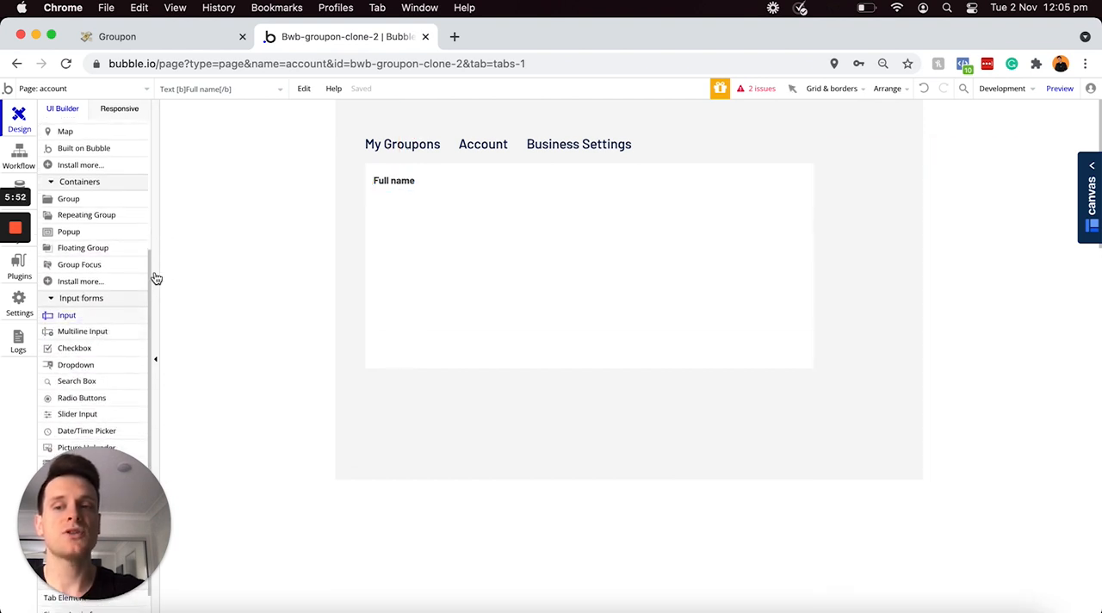
{"action": "left_click_drag", "start_coordinate": [376, 191], "coordinate": [700, 222]}
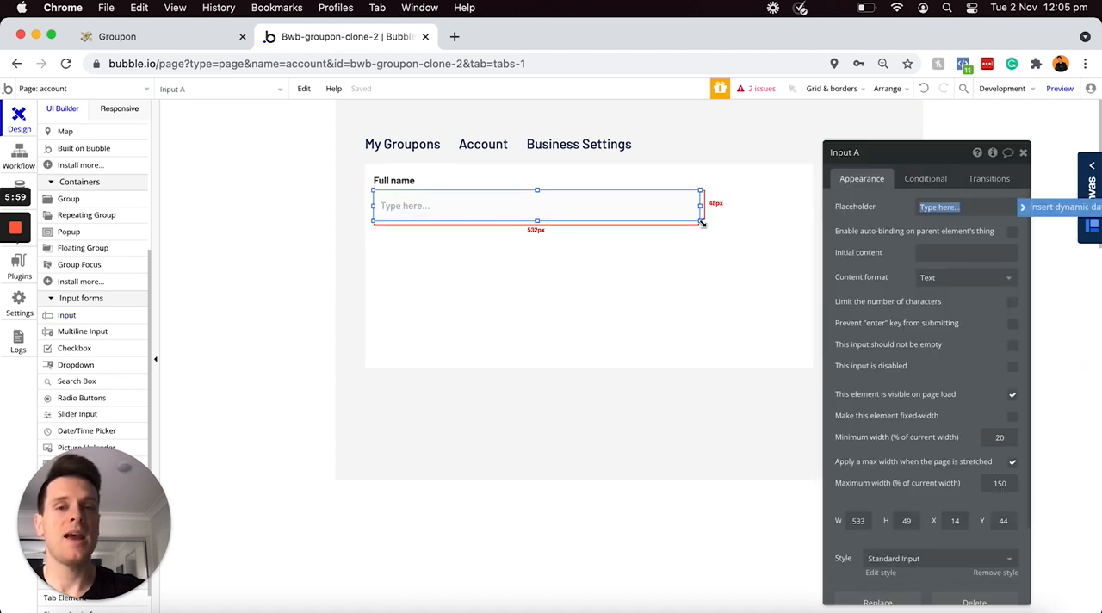
Step: Rename the input "Input - Name" and set its initial content to Current User's Name
{"action": "left_click", "coordinate": [874, 153]}
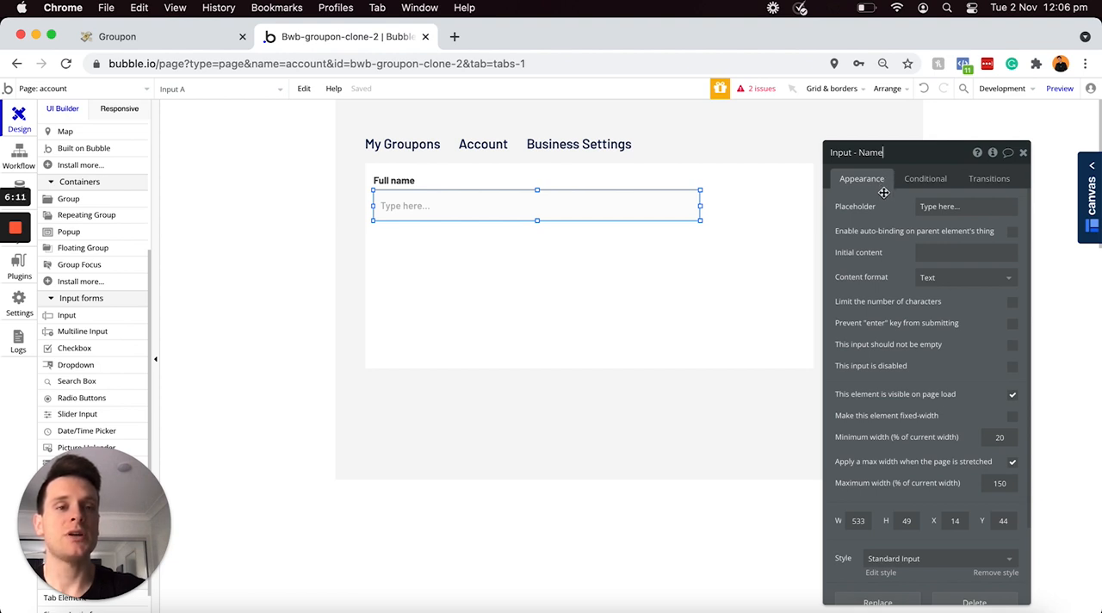
{"action": "left_click", "coordinate": [921, 250]}
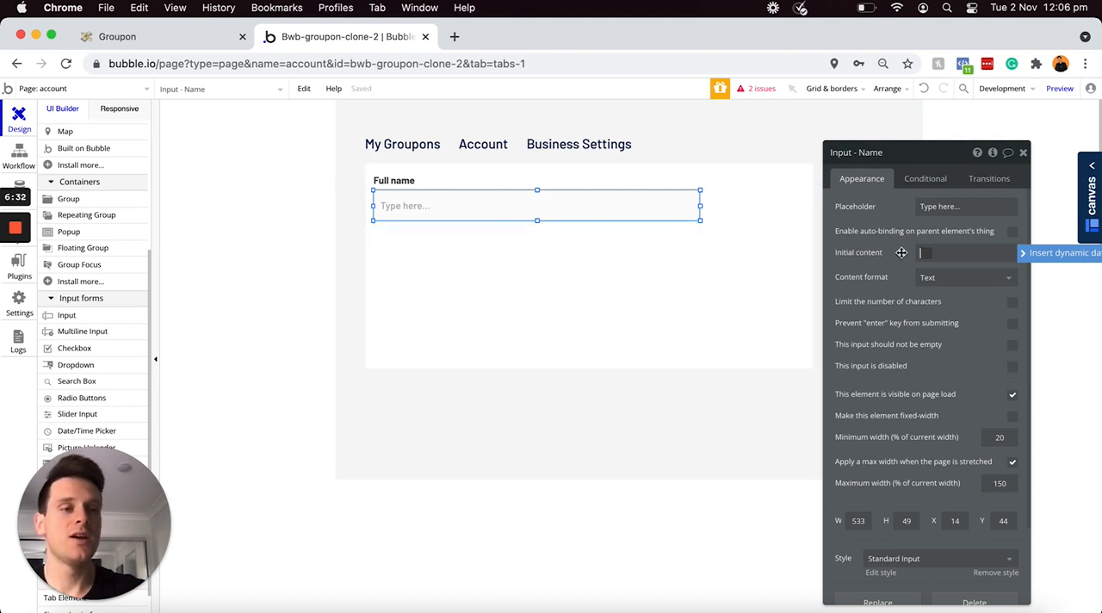
{"action": "left_click", "coordinate": [1033, 255]}
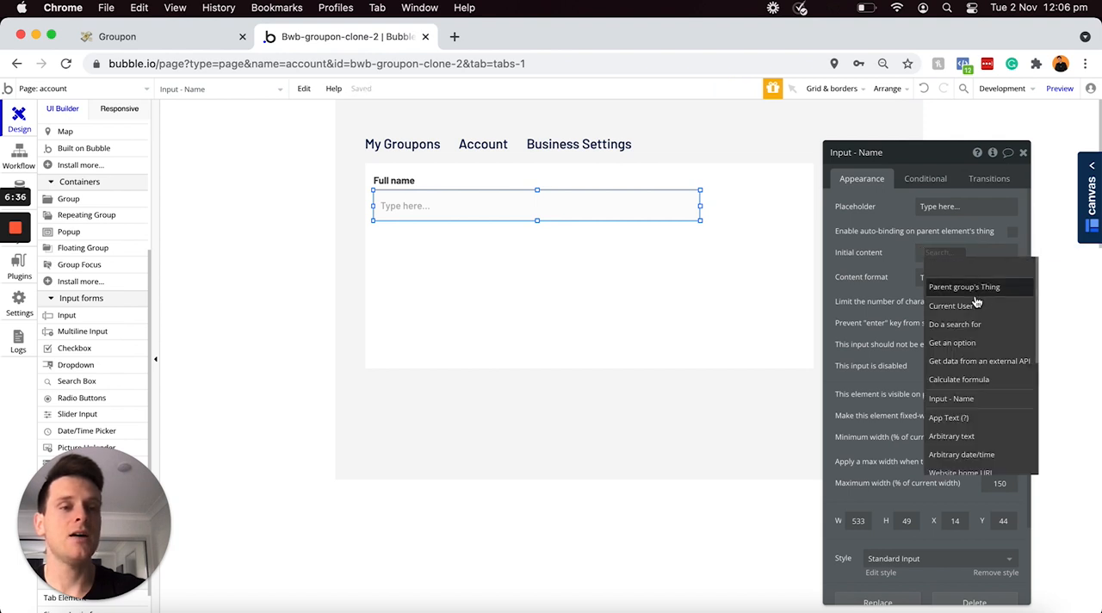
{"action": "left_click", "coordinate": [956, 306]}
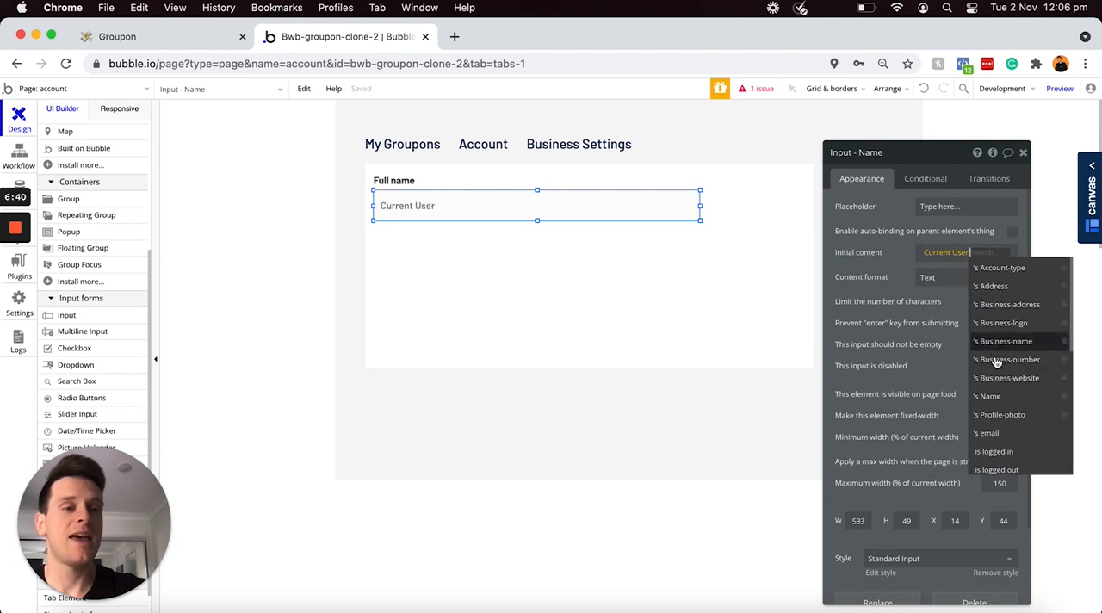
{"action": "left_click", "coordinate": [989, 396]}
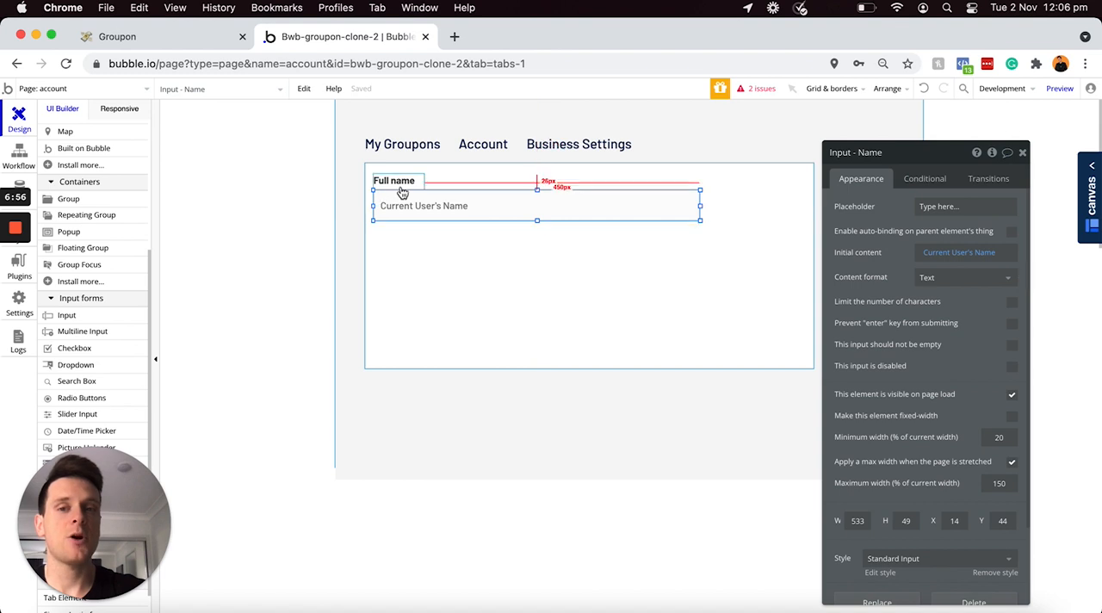
Step: Duplicate the "Full name" label below the name input at about X 14, Y 106, and change the copy's text to "Address", keeping the bold tags
{"action": "left_click", "coordinate": [398, 182]}
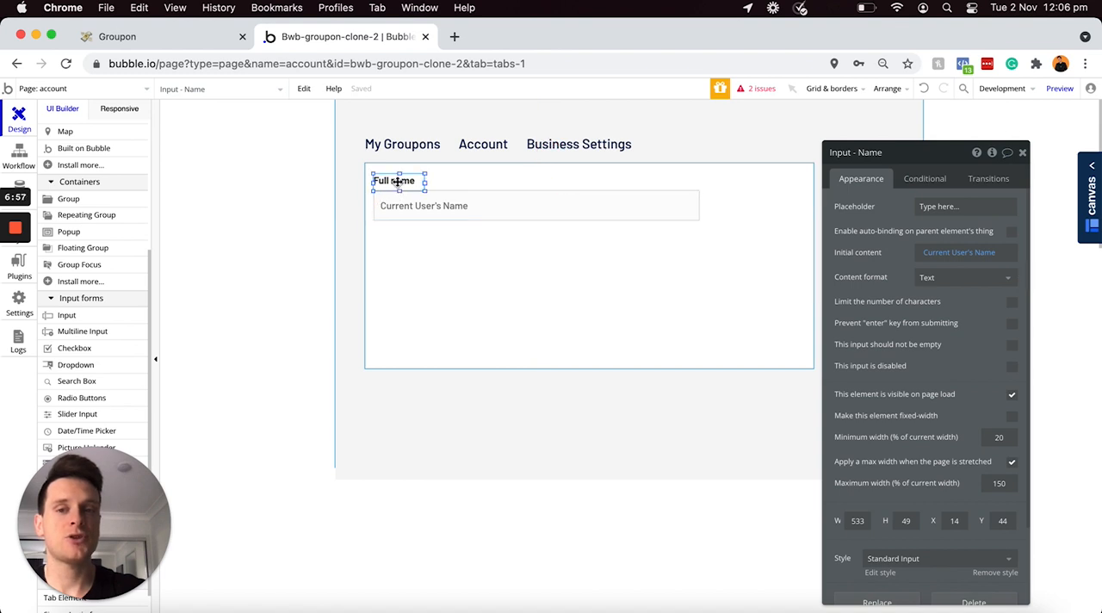
{"action": "left_click_drag", "start_coordinate": [398, 182], "coordinate": [391, 231]}
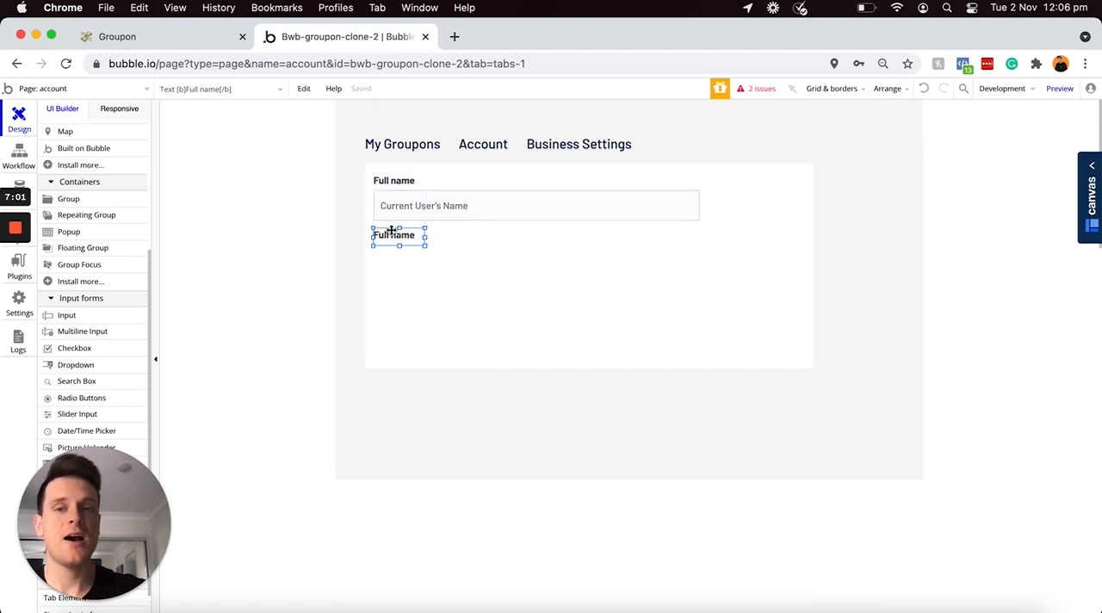
{"action": "double_click", "coordinate": [392, 231]}
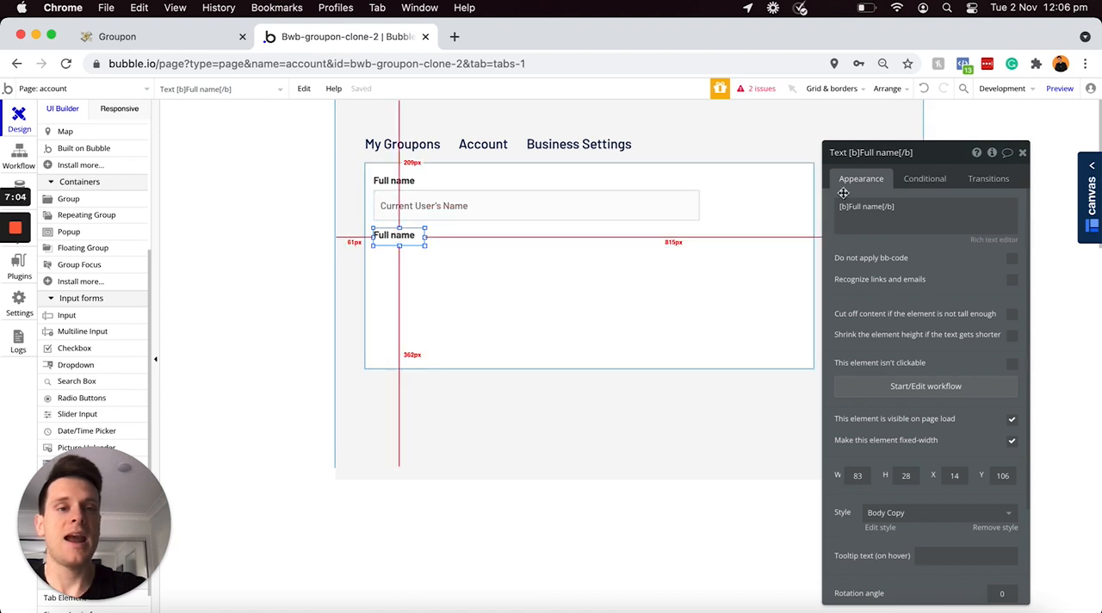
{"action": "triple_click", "coordinate": [879, 209]}
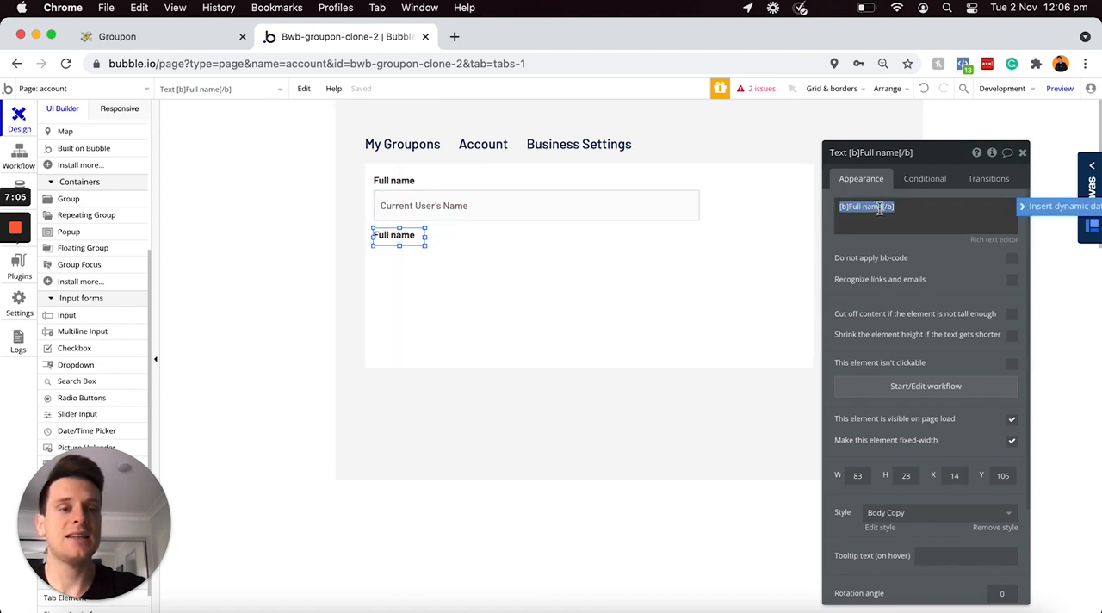
{"action": "left_click", "coordinate": [880, 208]}
{"action": "key", "text": "BackSpace"}
{"action": "key", "text": "BackSpace"}
{"action": "key", "text": "BackSpace"}
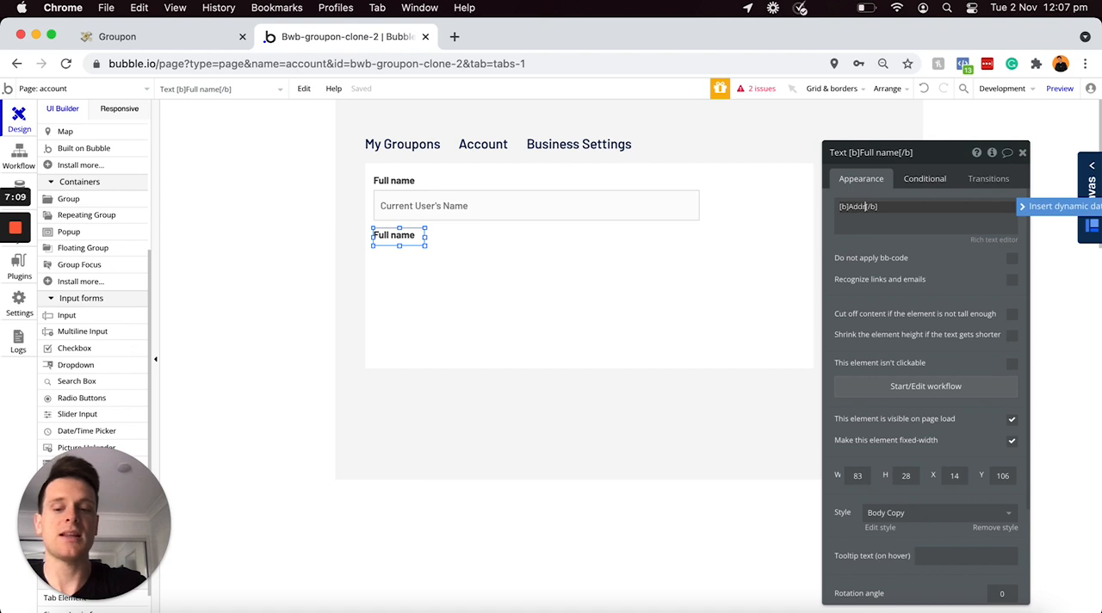
{"action": "type", "text": "Address"}
{"action": "left_click", "coordinate": [931, 250]}
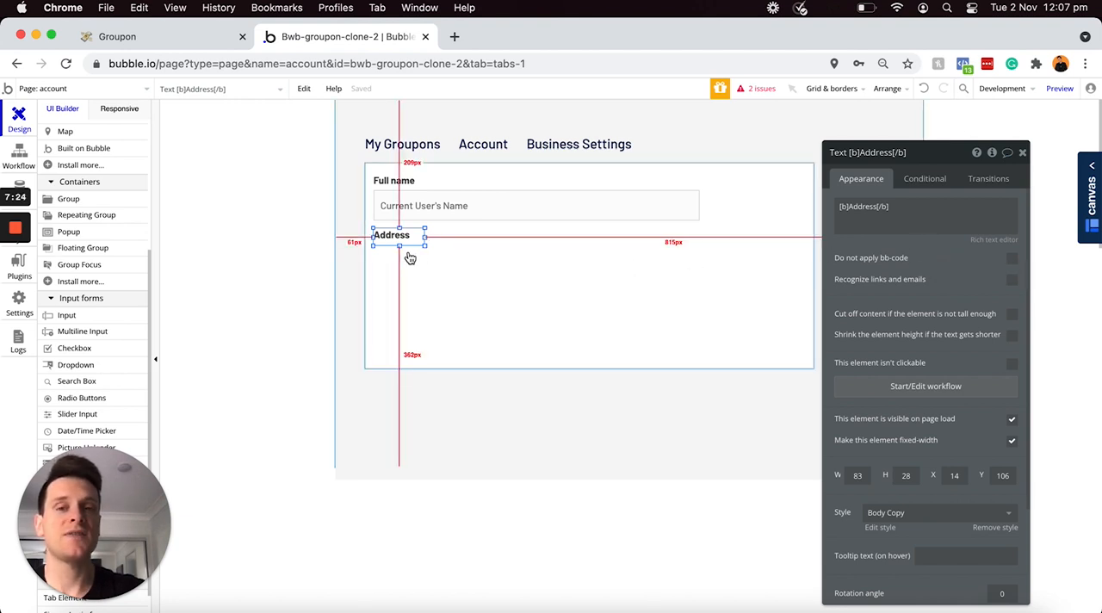
Step: Draw a search box directly below the "Address" label at about X 14, Y 134, and size it to about 533 by 49 px
{"action": "left_click", "coordinate": [456, 212]}
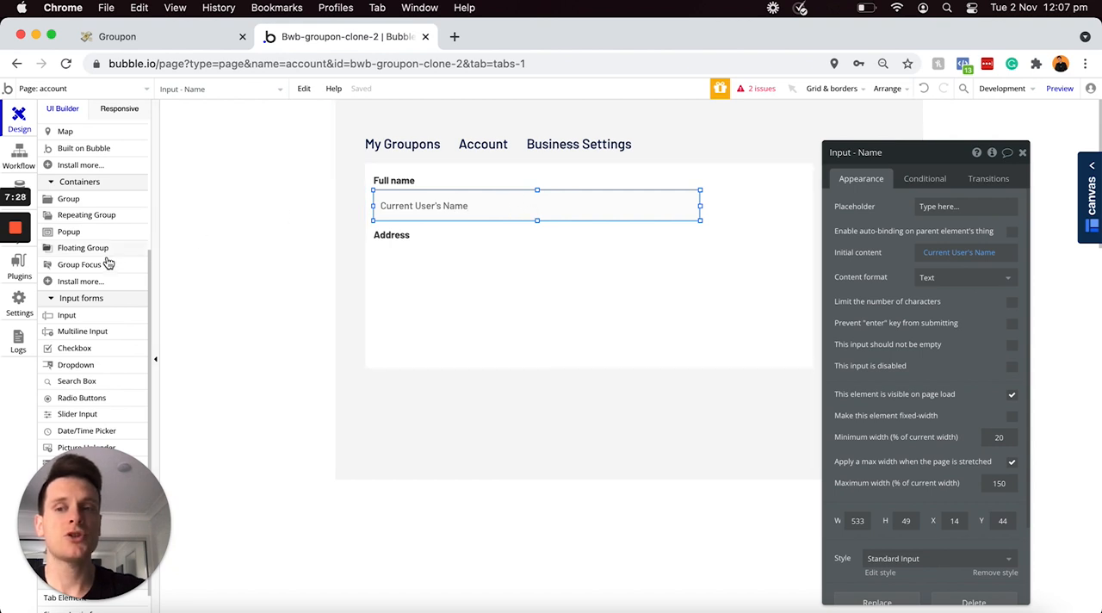
{"action": "scroll", "coordinate": [96, 265], "scroll_direction": "down", "scroll_amount": 2}
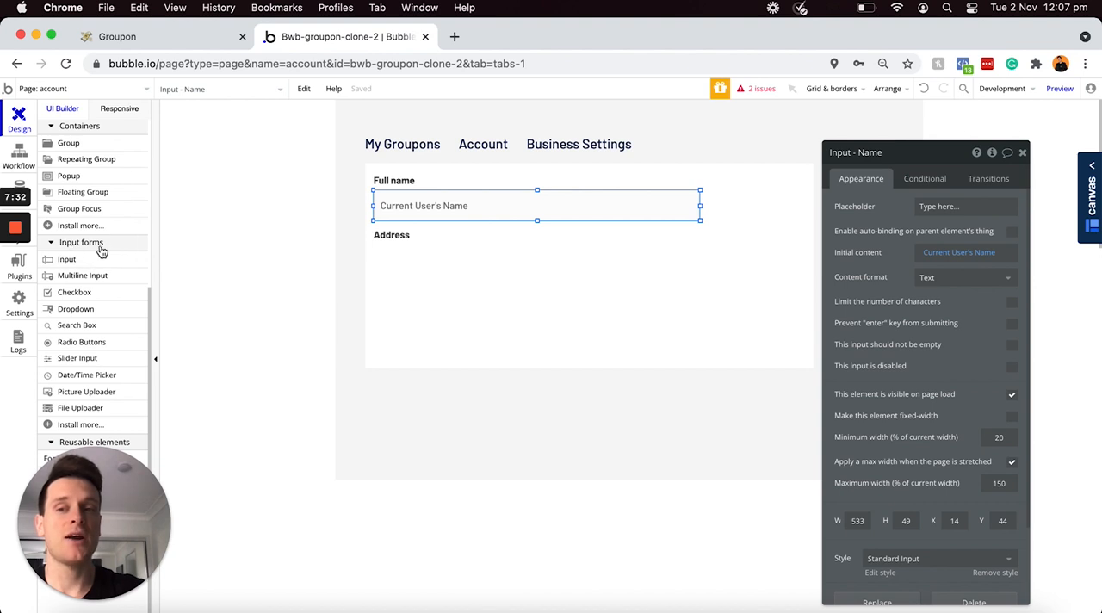
{"action": "left_click", "coordinate": [67, 332]}
{"action": "left_click_drag", "start_coordinate": [377, 254], "coordinate": [700, 285]}
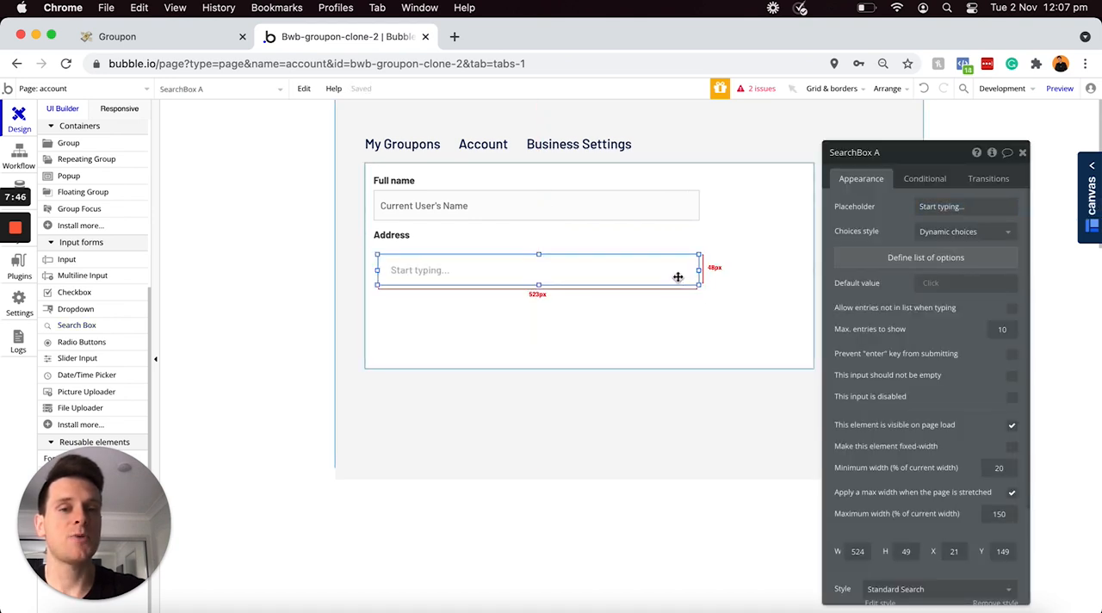
{"action": "left_click_drag", "start_coordinate": [664, 273], "coordinate": [660, 267]}
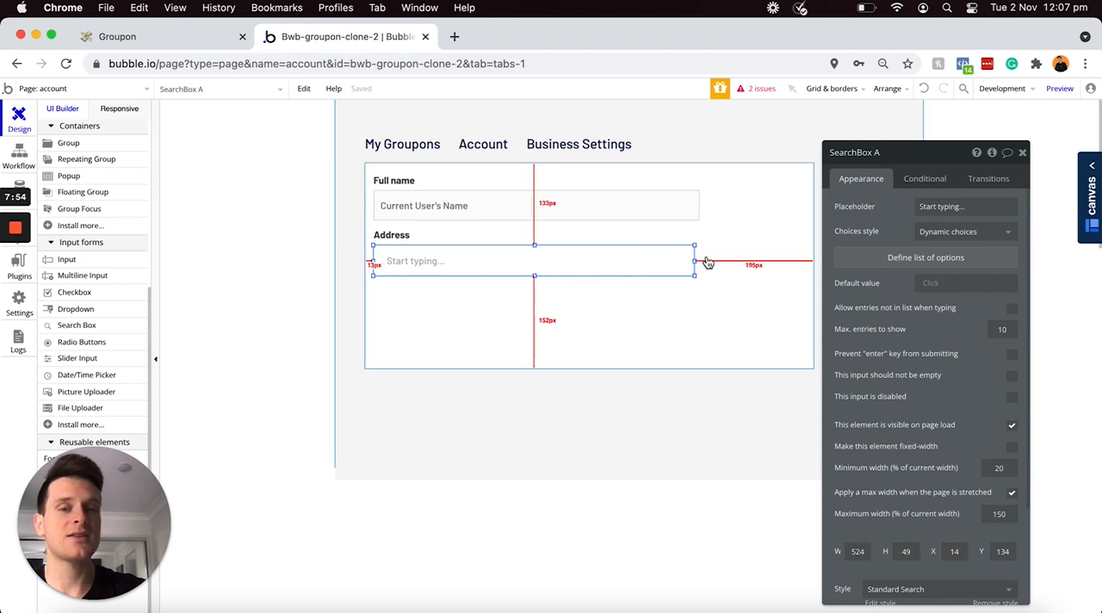
{"action": "left_click_drag", "start_coordinate": [694, 260], "coordinate": [701, 261]}
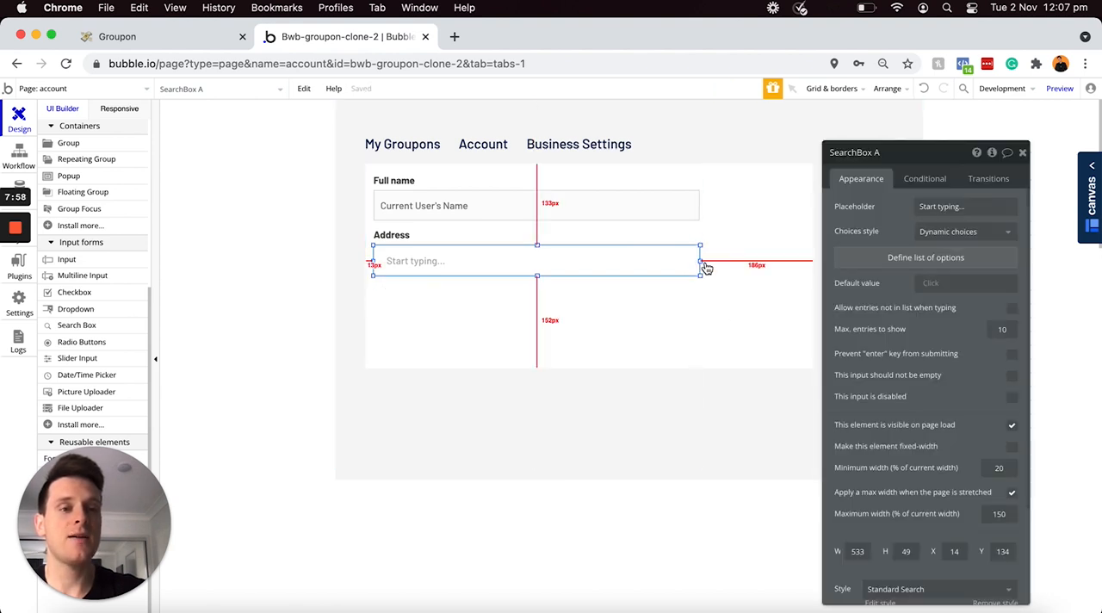
Step: Rename the search box "SearchBox - Address" and set its choices style to Geographic places
{"action": "left_click", "coordinate": [885, 155]}
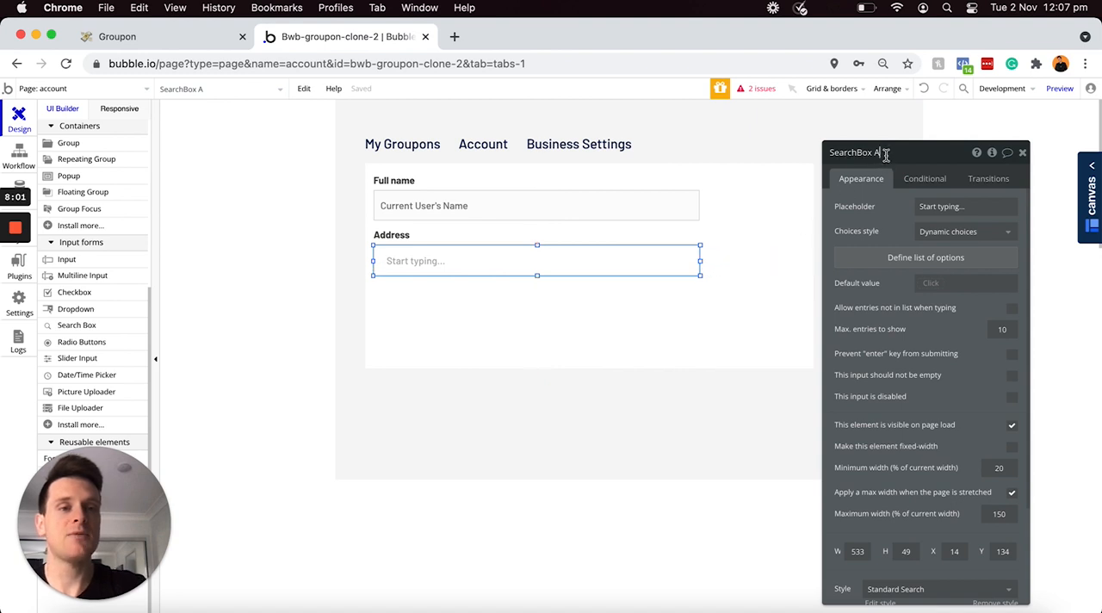
{"action": "type", "text": "- Address"}
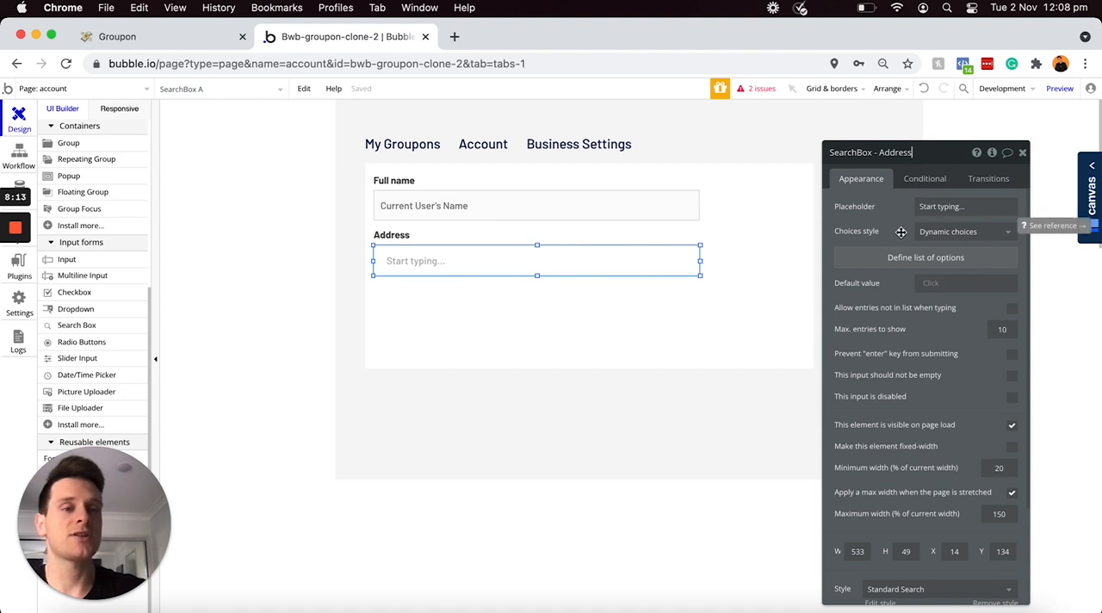
{"action": "left_click", "coordinate": [938, 232]}
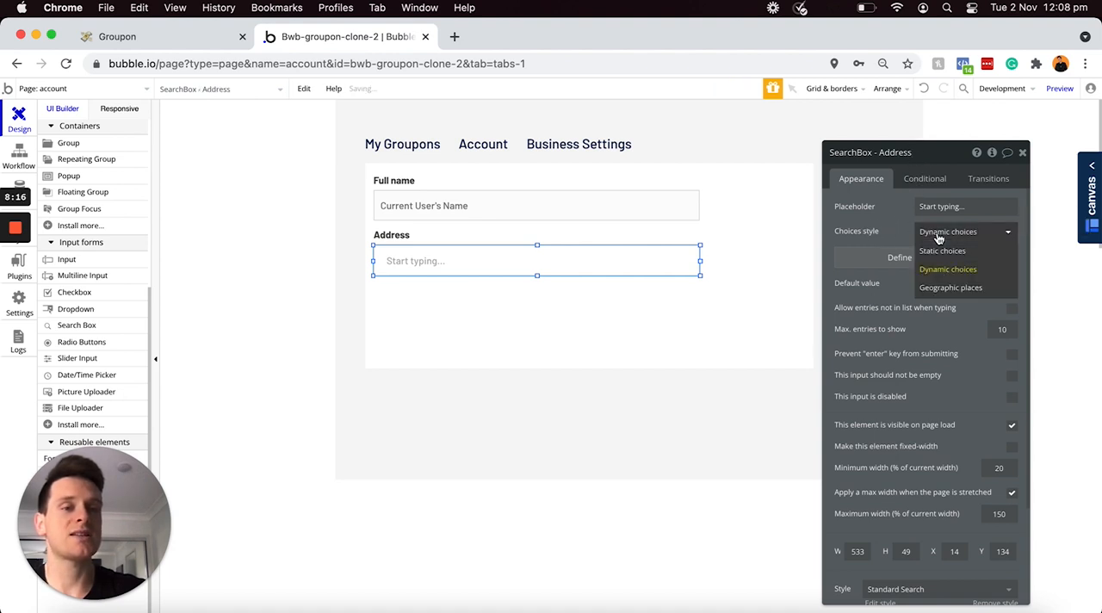
{"action": "left_click", "coordinate": [940, 291]}
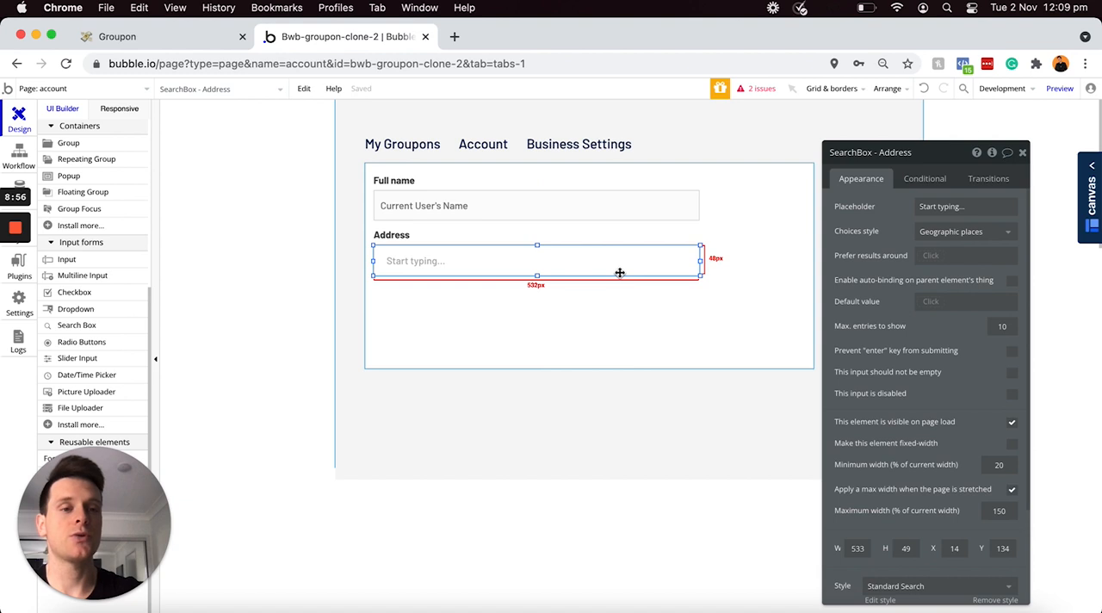
Step: Set the default value of the address search box to Current User's Address
{"action": "mouse_move", "coordinate": [931, 309]}
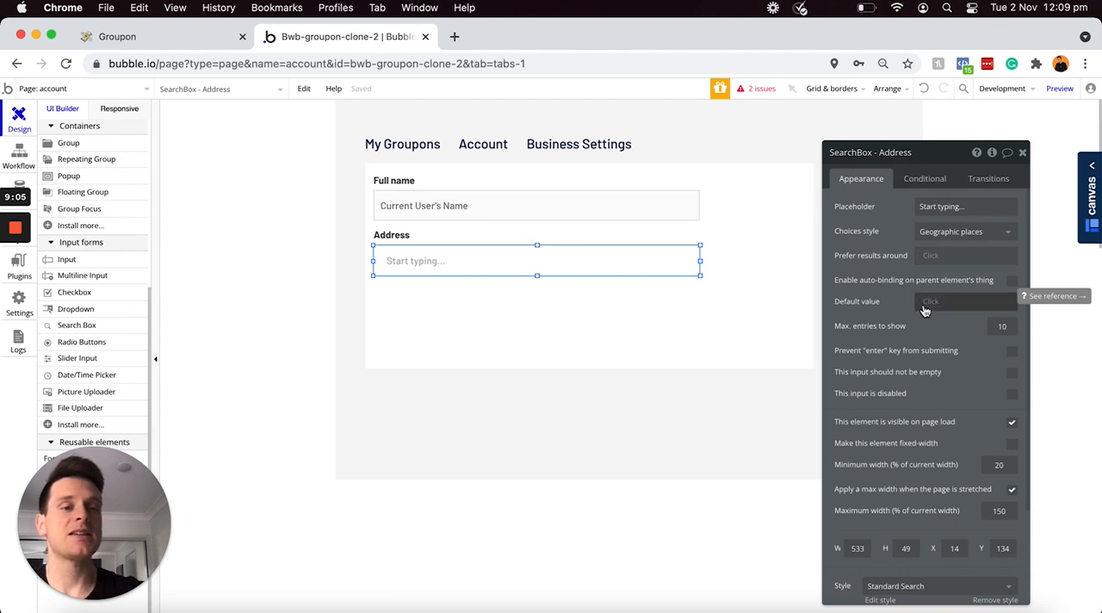
{"action": "left_click", "coordinate": [632, 211]}
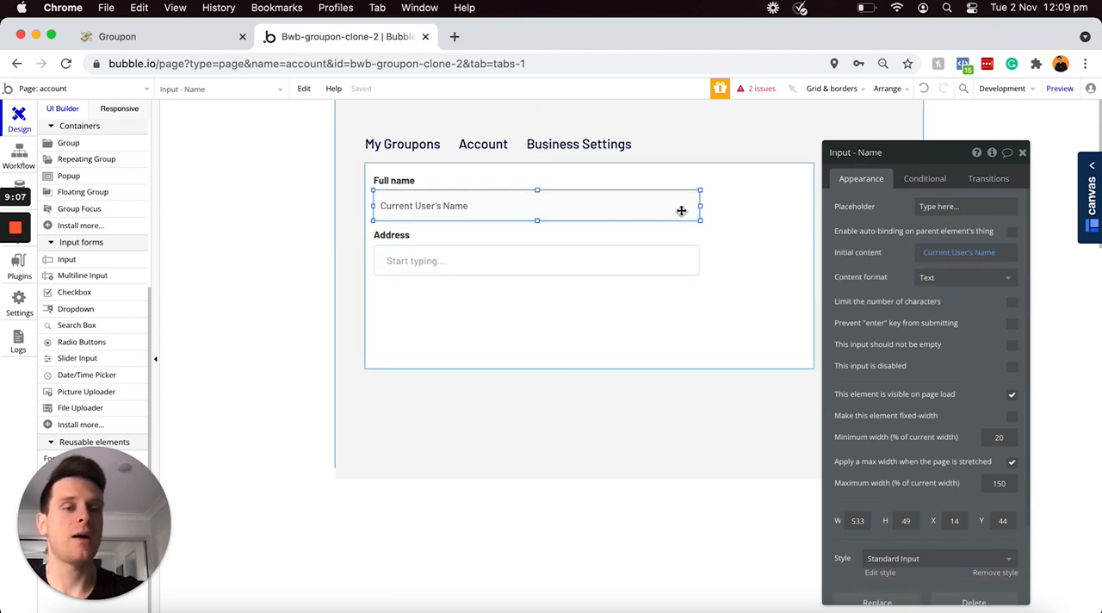
{"action": "left_click", "coordinate": [608, 263]}
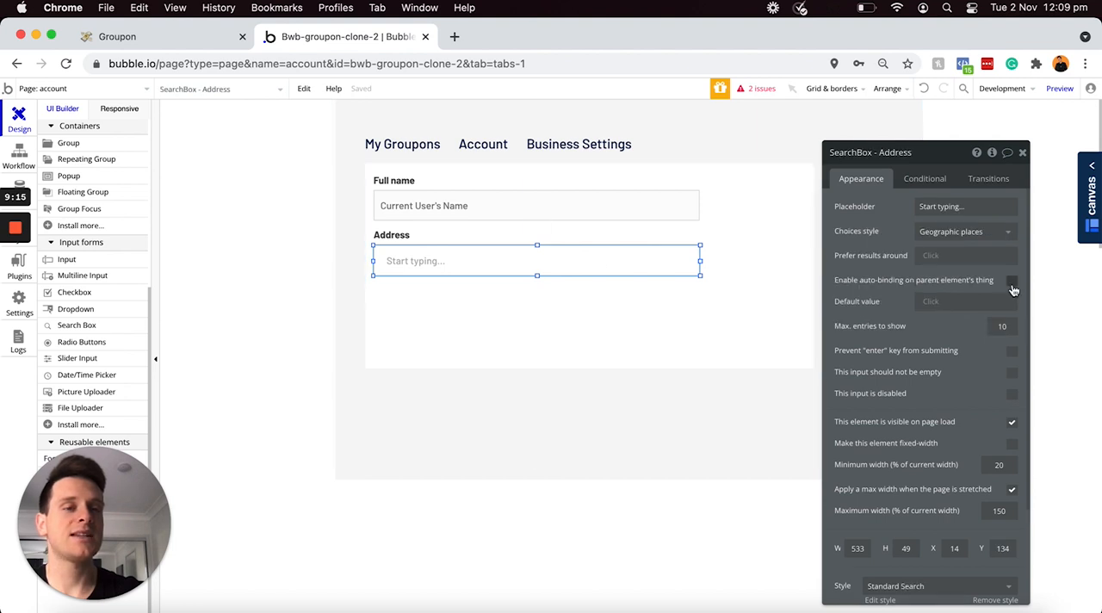
{"action": "left_click", "coordinate": [934, 307]}
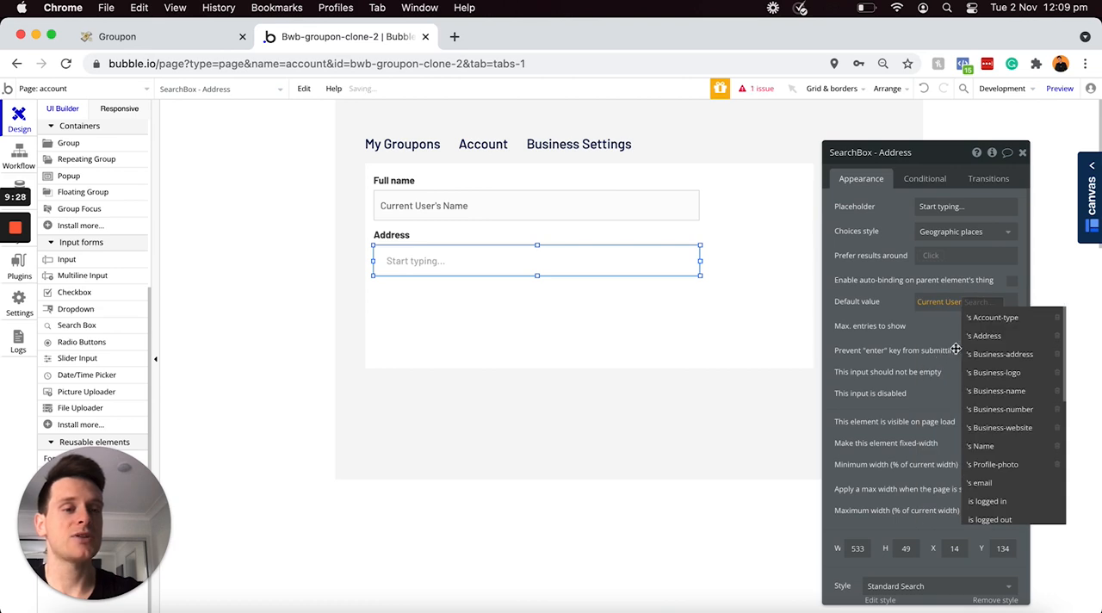
{"action": "left_click", "coordinate": [982, 337]}
Step: Edit the search box's Standard Search style to set its border roundness to 0, and return to the page design
{"action": "scroll", "coordinate": [947, 331], "scroll_direction": "down", "scroll_amount": 1}
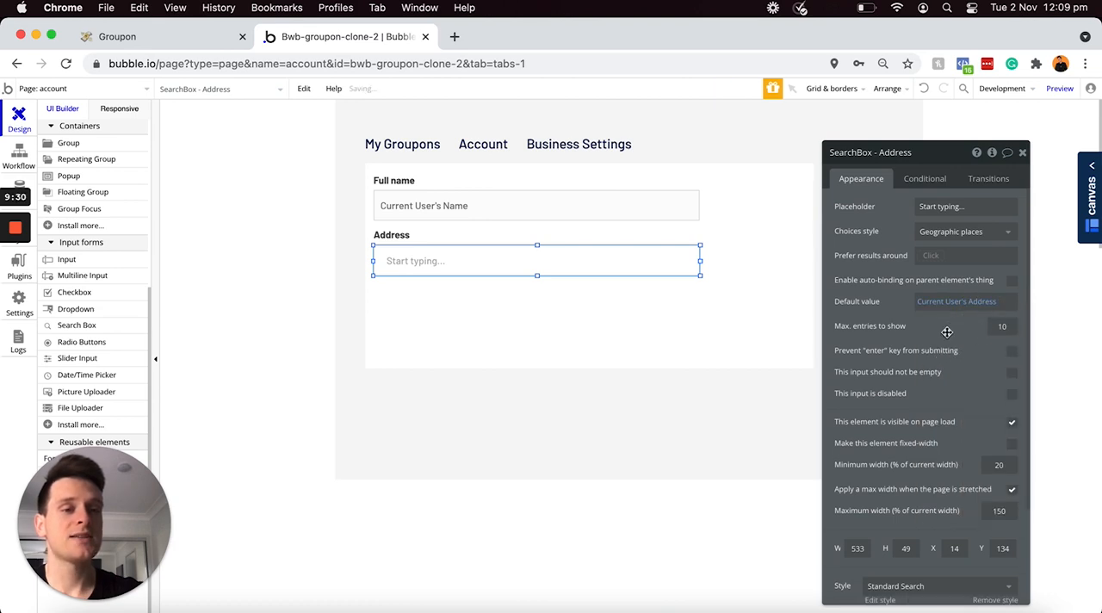
{"action": "scroll", "coordinate": [947, 331], "scroll_direction": "down", "scroll_amount": 3}
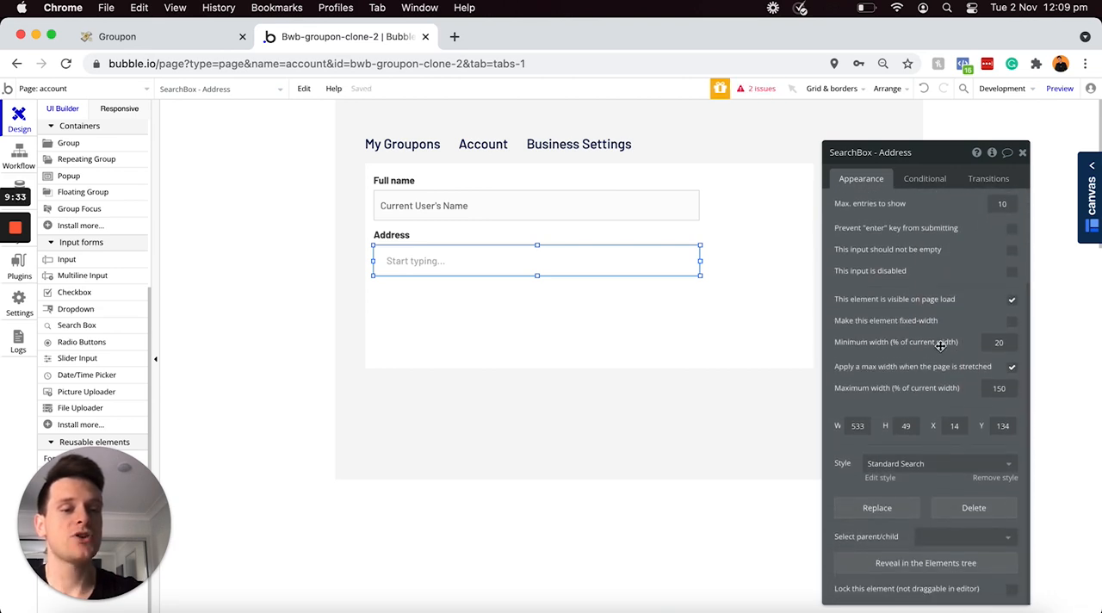
{"action": "left_click", "coordinate": [880, 477]}
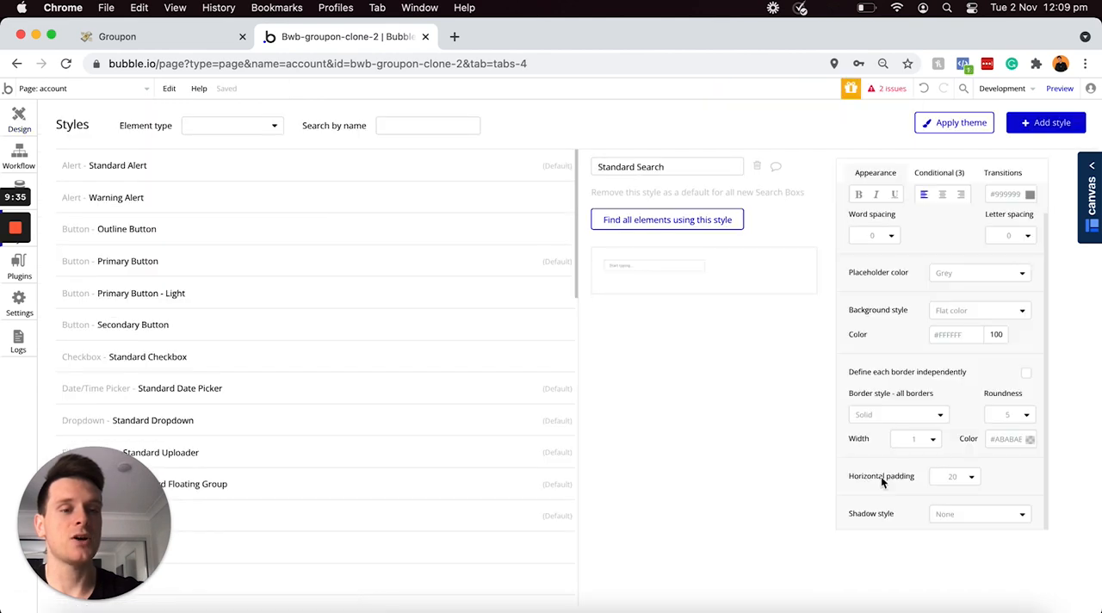
{"action": "left_click", "coordinate": [1018, 415]}
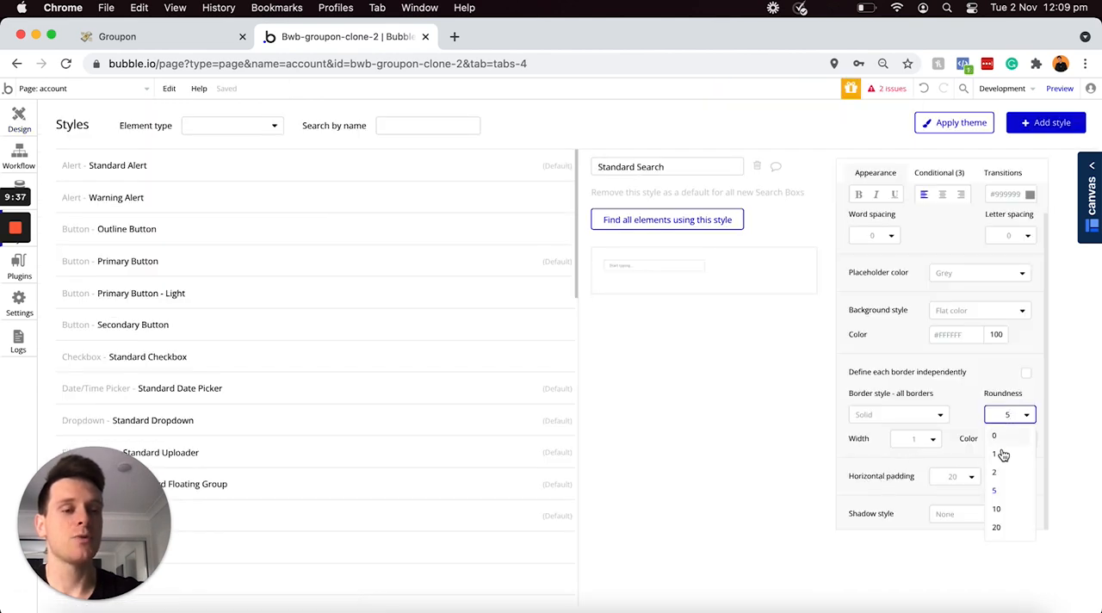
{"action": "left_click", "coordinate": [995, 437]}
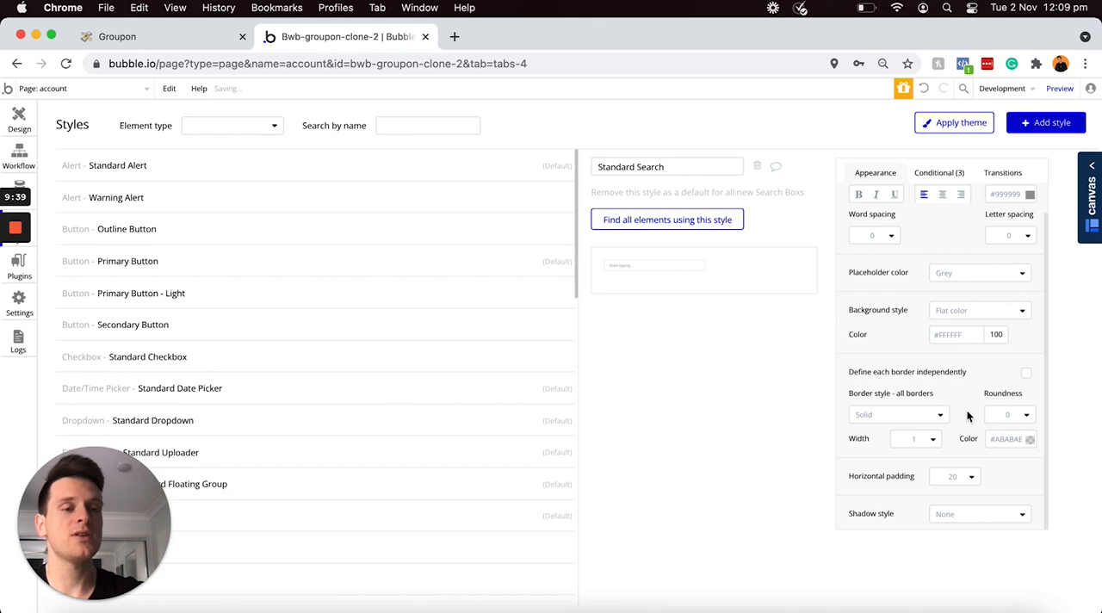
{"action": "left_click", "coordinate": [17, 120]}
Step: Shift the "Address" label down to about Y 110 and place a copy of it below the search box at about X 14, Y 209
{"action": "left_click", "coordinate": [401, 238]}
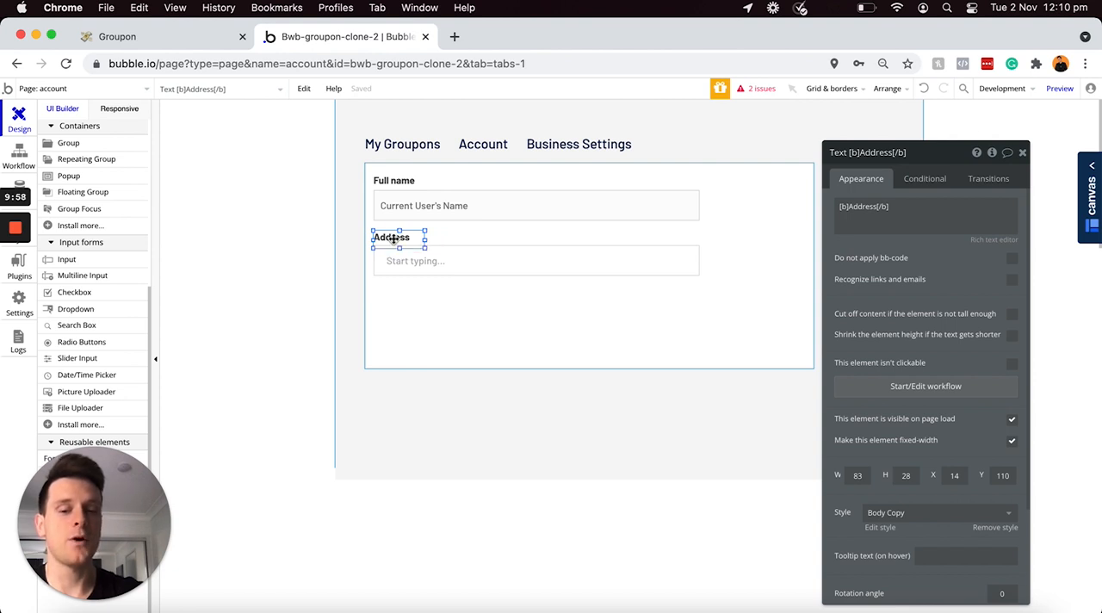
{"action": "key", "text": "super+c"}
{"action": "key", "text": "super+v"}
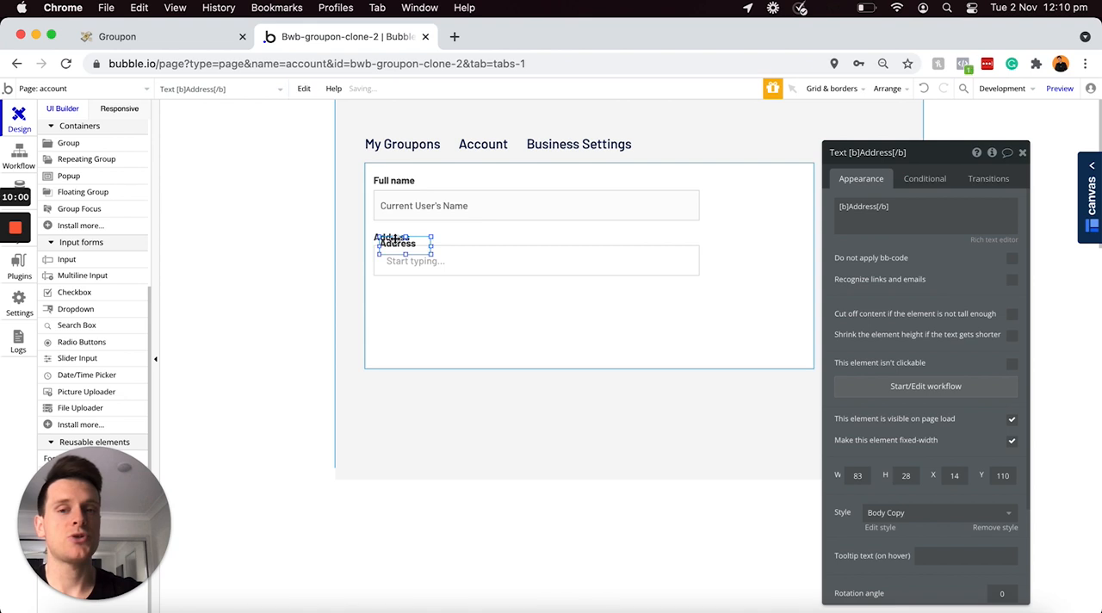
{"action": "left_click_drag", "start_coordinate": [395, 245], "coordinate": [388, 296]}
Step: Change the copied label's text to "Profile photo" within the bold tags and widen it to about 111 px
{"action": "double_click", "coordinate": [389, 291]}
{"action": "left_click", "coordinate": [873, 205]}
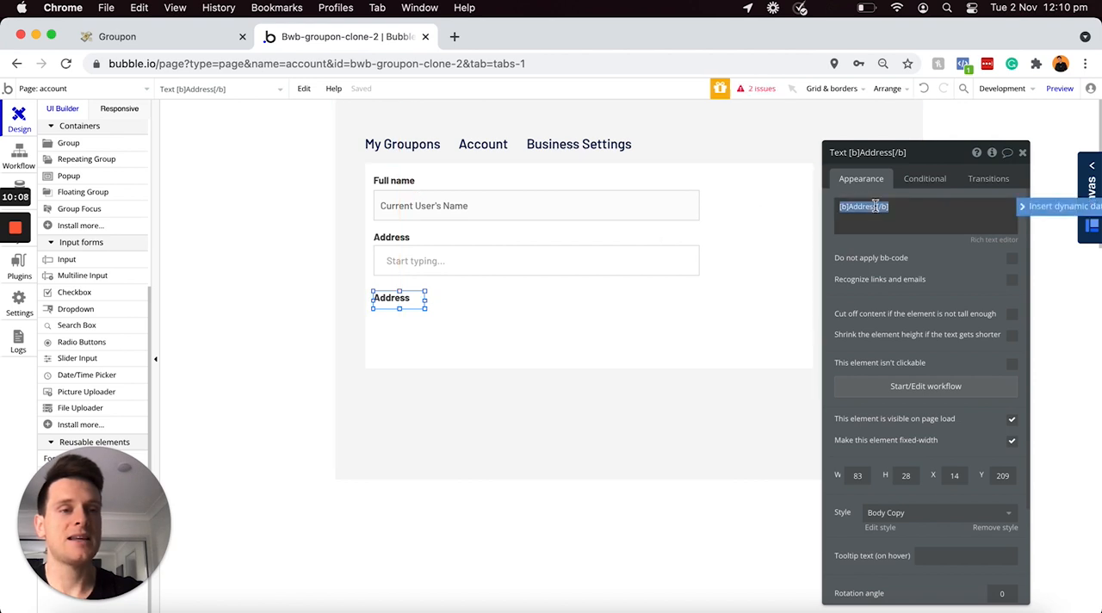
{"action": "key", "text": "BackSpace"}
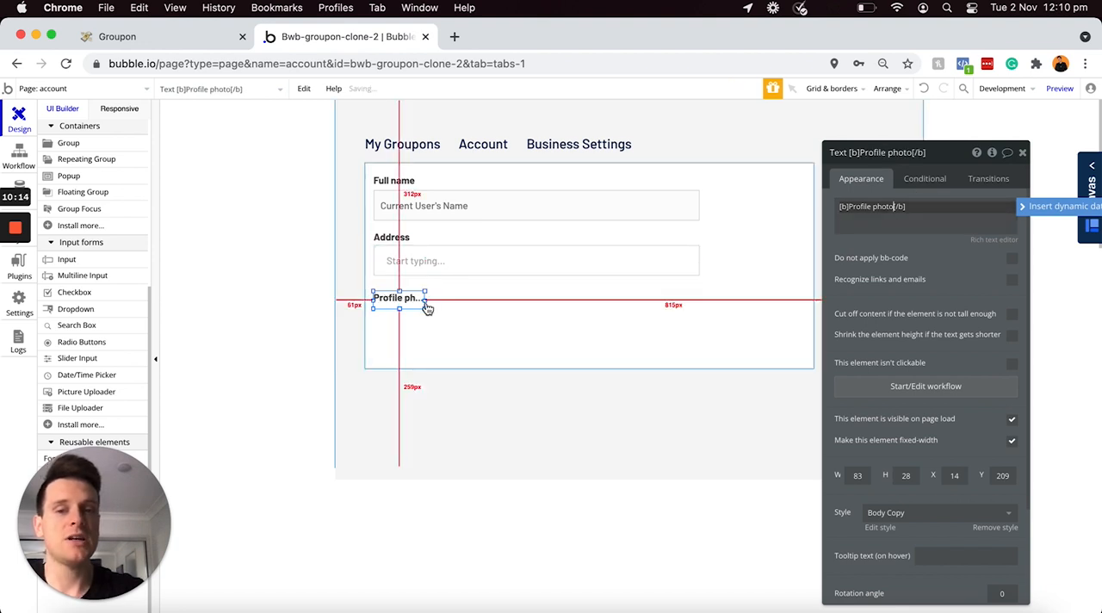
{"action": "left_click_drag", "start_coordinate": [426, 301], "coordinate": [443, 302]}
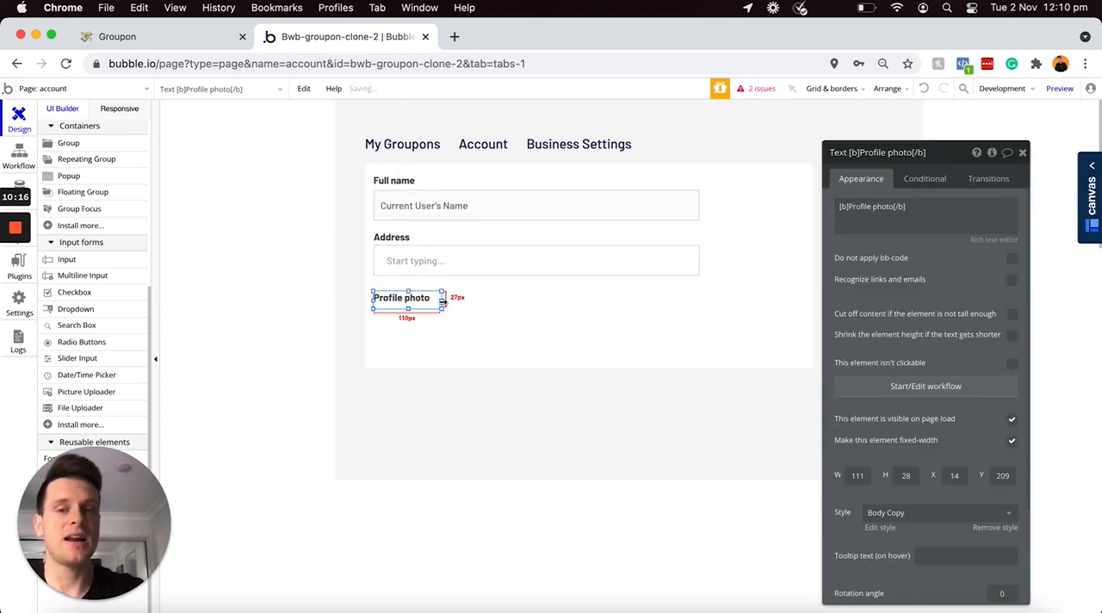
Step: Extend the "Group - Account-settings" group downward to a height of about 505 px
{"action": "left_click", "coordinate": [583, 347]}
{"action": "left_click_drag", "start_coordinate": [589, 370], "coordinate": [589, 473]}
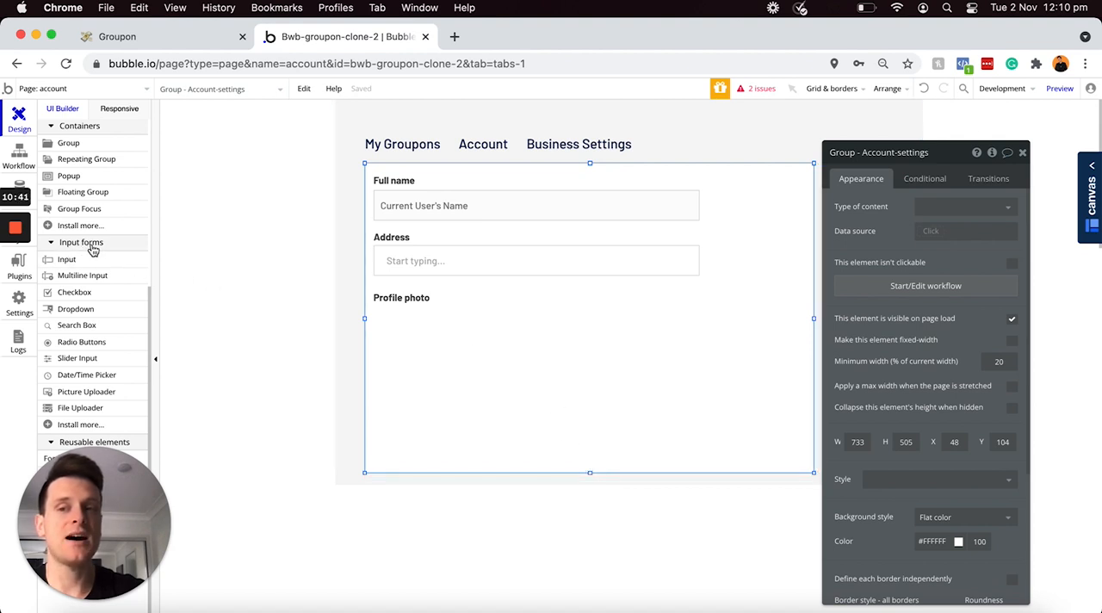
Step: Add a picture uploader named "Profile-photo", about 156 by 136 px, below the "Profile photo" label, with Current User's Profile-photo as its dynamic image
{"action": "left_click", "coordinate": [60, 396]}
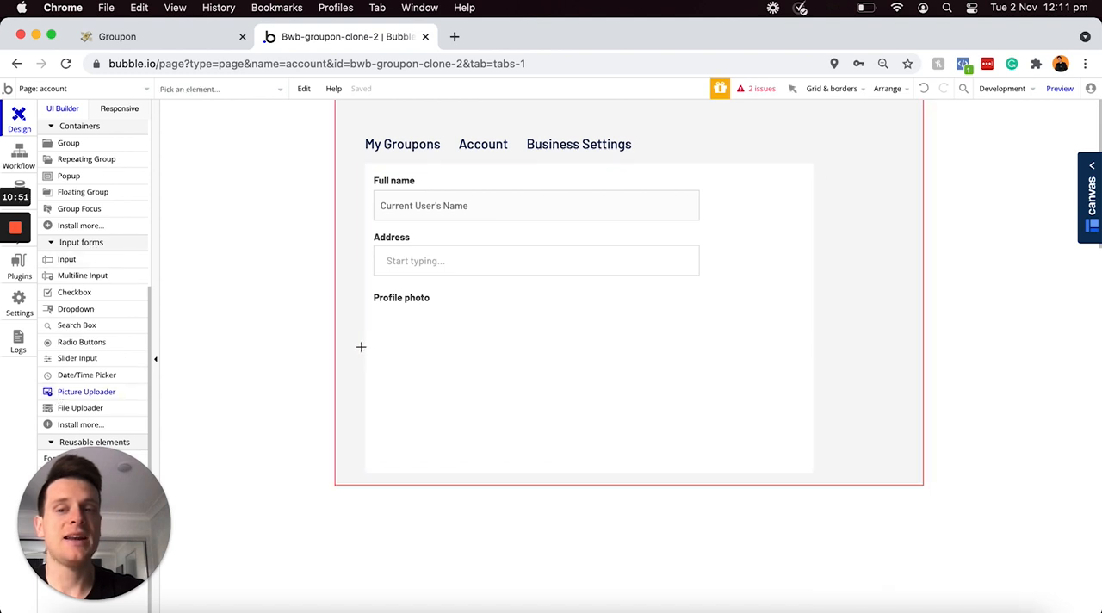
{"action": "left_click_drag", "start_coordinate": [374, 307], "coordinate": [473, 393]}
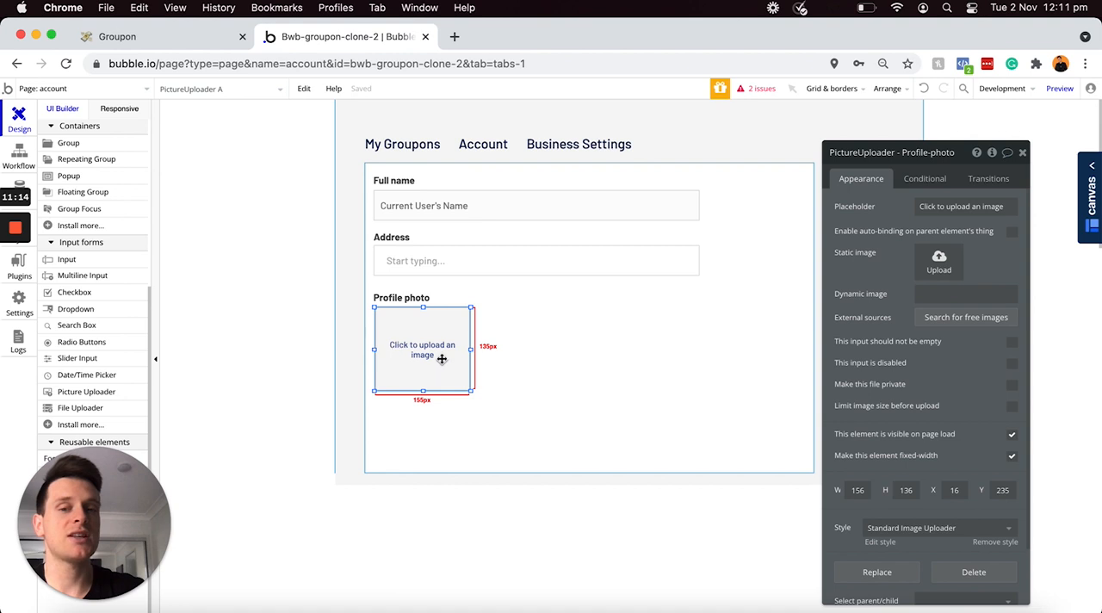
{"action": "left_click", "coordinate": [928, 293]}
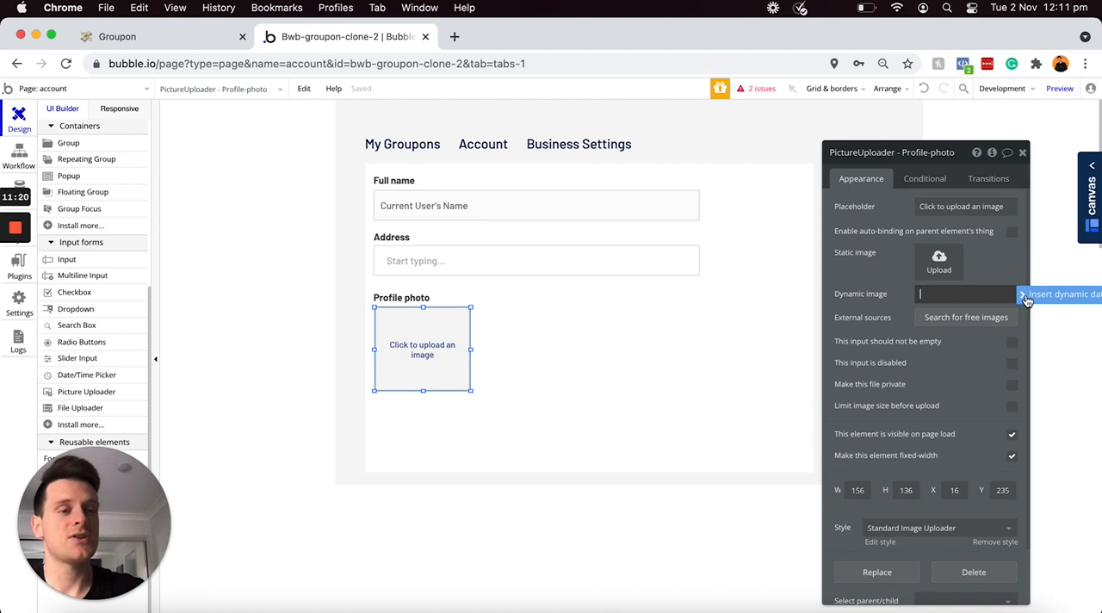
{"action": "left_click", "coordinate": [1026, 296]}
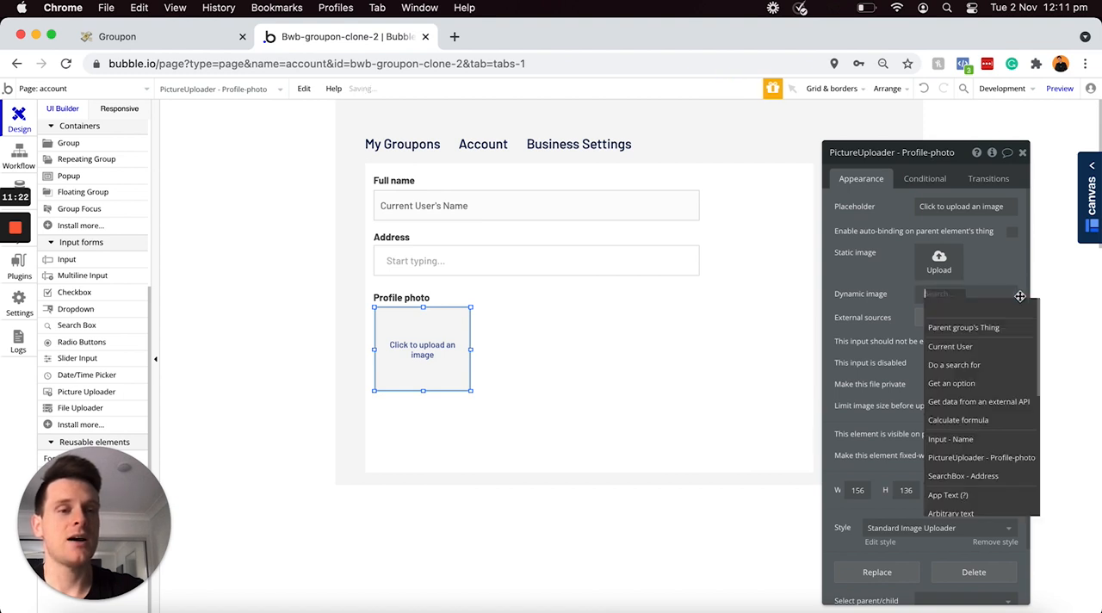
{"action": "left_click", "coordinate": [964, 341]}
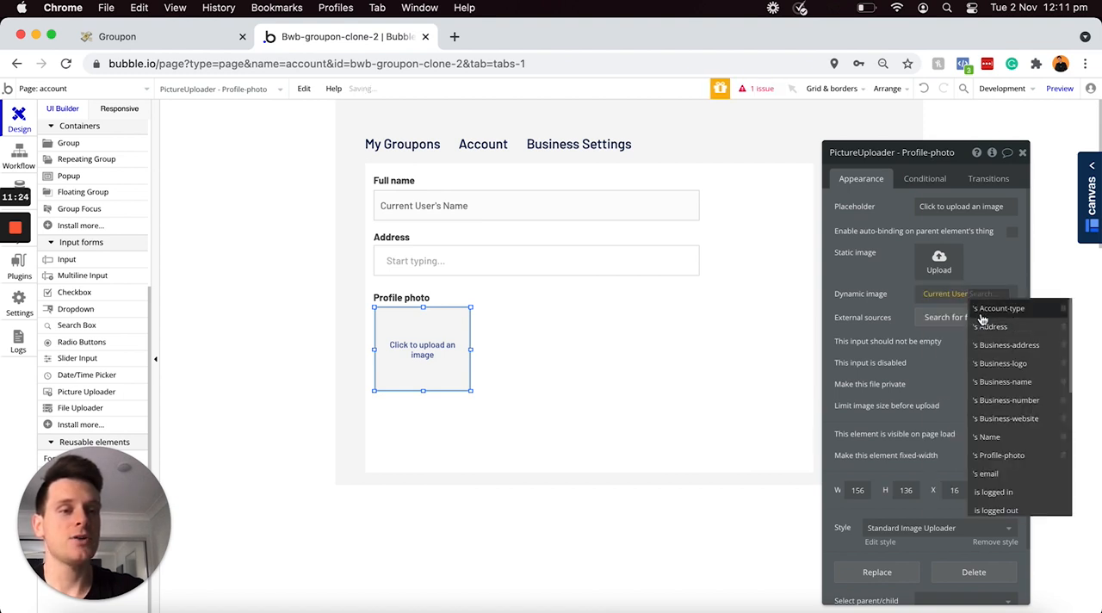
{"action": "left_click", "coordinate": [999, 454]}
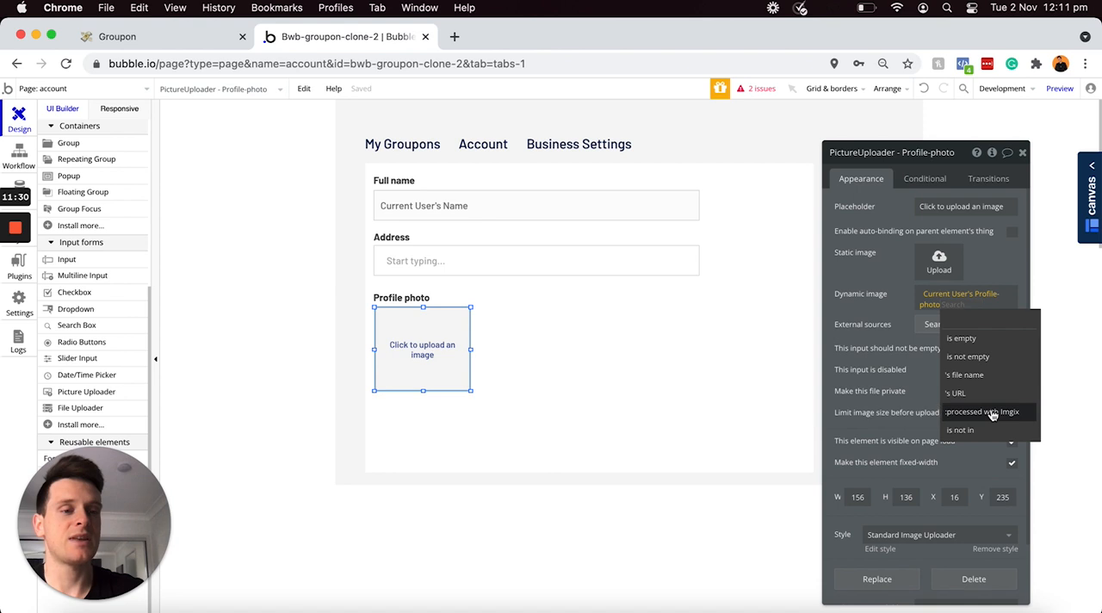
Step: Process the uploader's dynamic image with Imgix, enabling the option to resize to fit the dimensions by cropping
{"action": "left_click", "coordinate": [990, 412]}
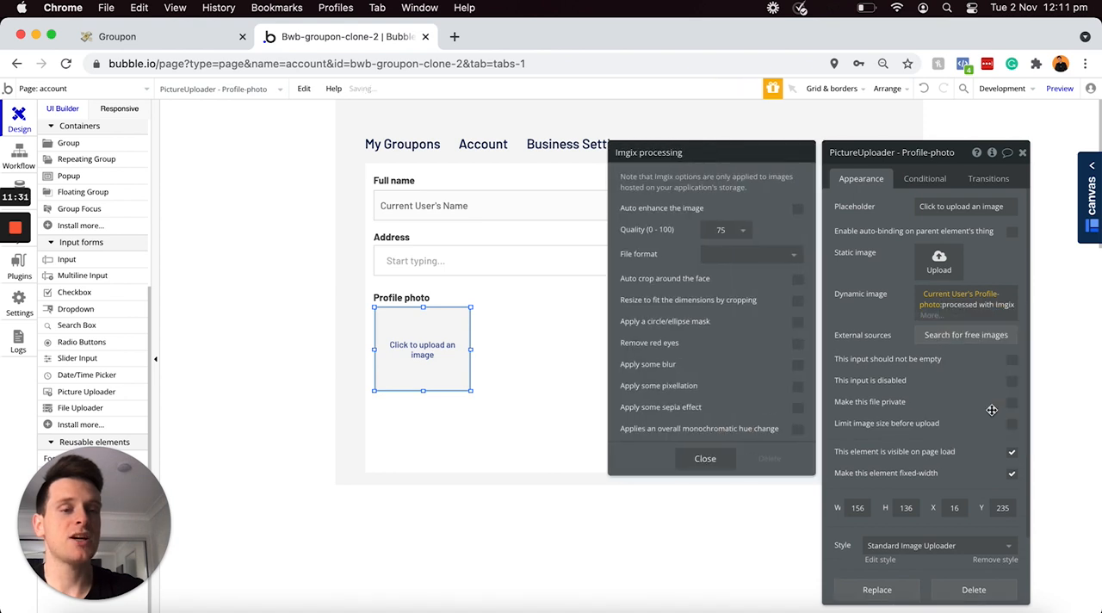
{"action": "left_click", "coordinate": [798, 307]}
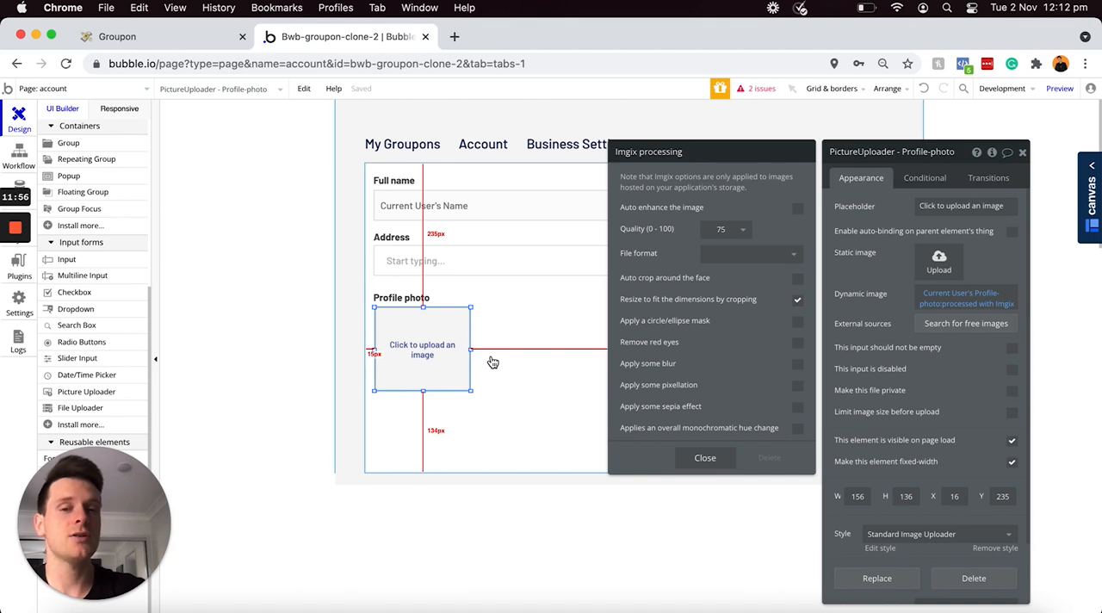
{"action": "left_click", "coordinate": [705, 457]}
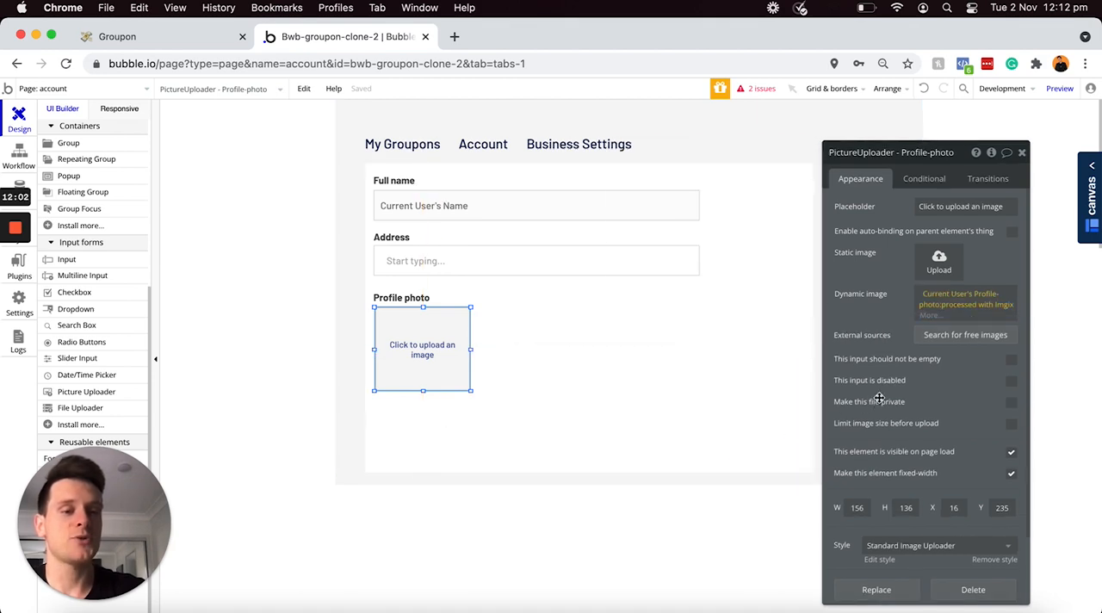
Step: Set both the width and the height of the profile photo uploader to 140 px
{"action": "scroll", "coordinate": [899, 414], "scroll_direction": "down", "scroll_amount": 2}
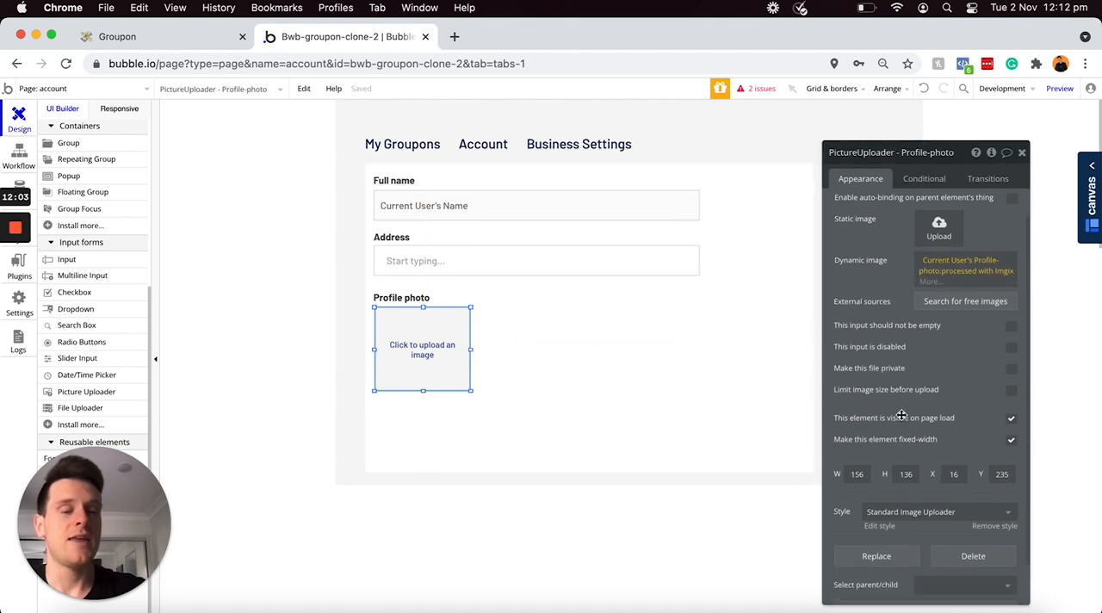
{"action": "left_click", "coordinate": [866, 470]}
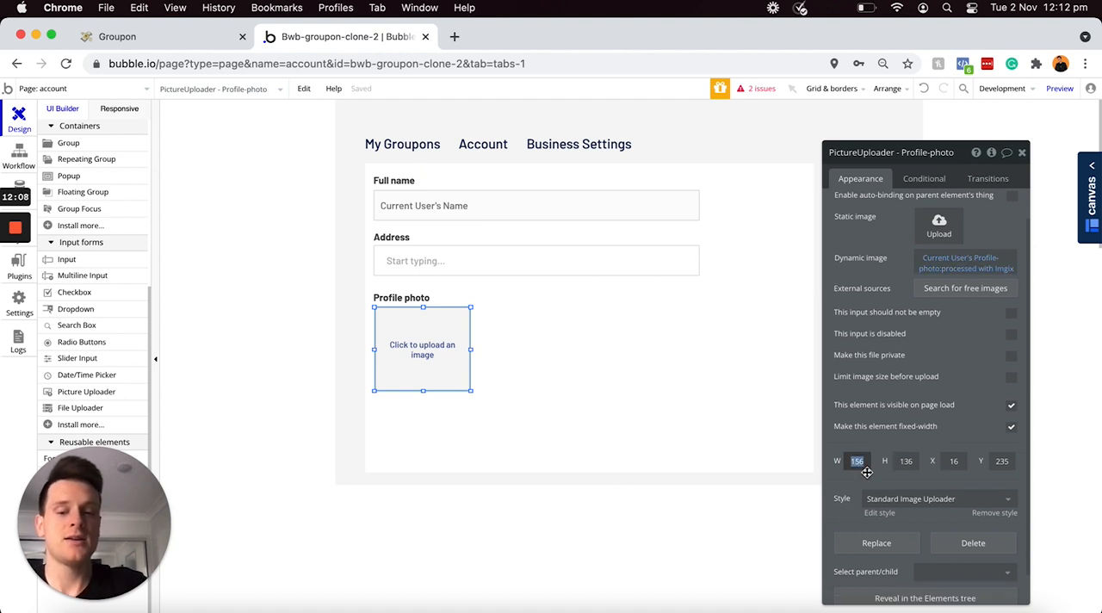
{"action": "type", "text": "140"}
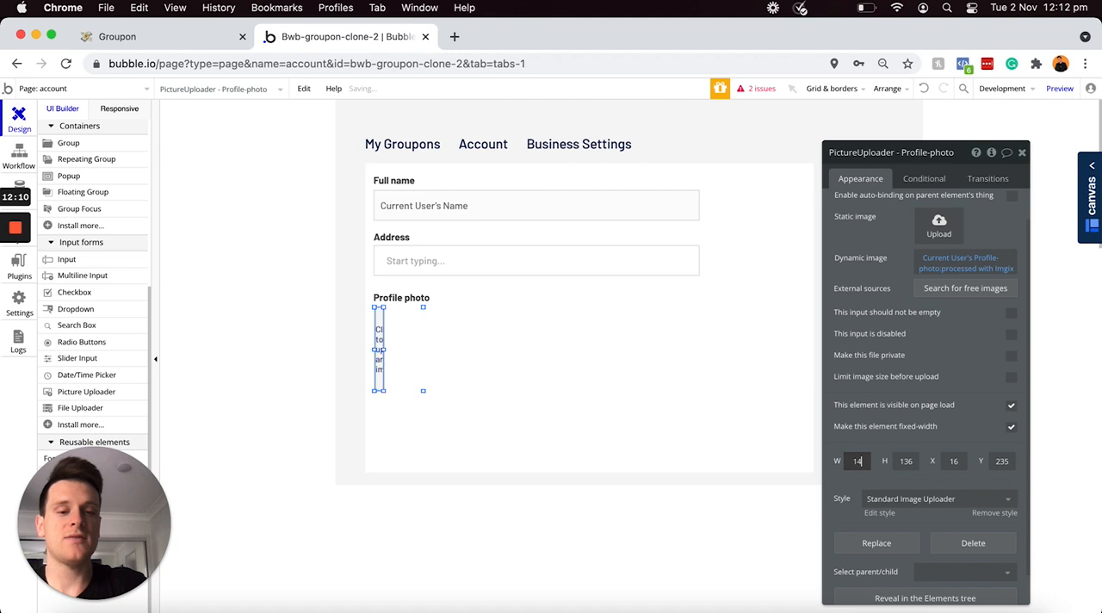
{"action": "left_click", "coordinate": [914, 461]}
{"action": "type", "text": "140"}
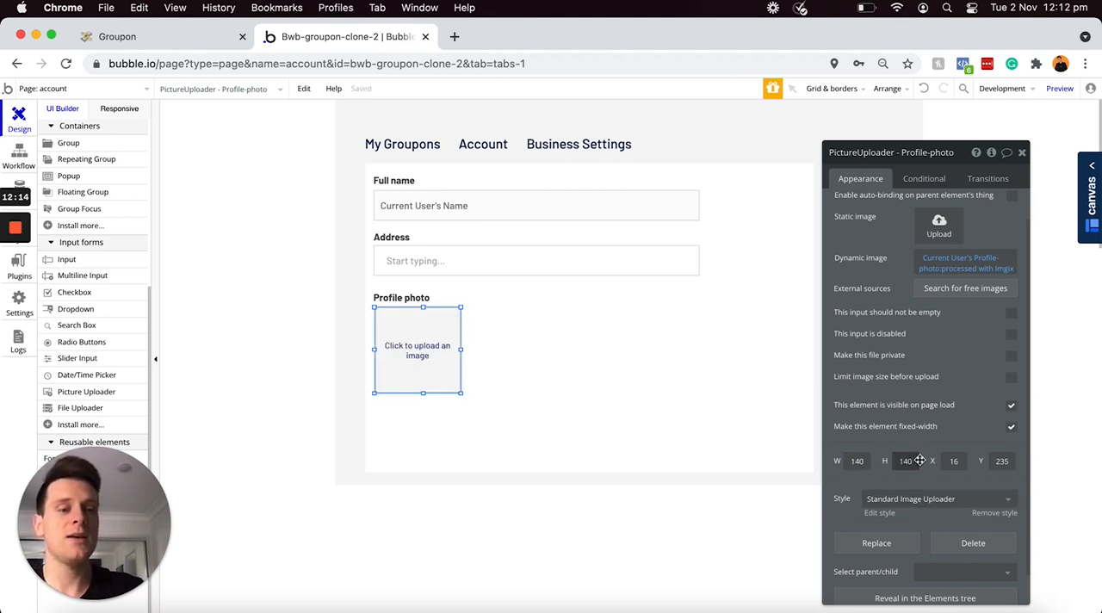
Step: Remove the preset style from the profile photo uploader and set its border roundness to 100
{"action": "scroll", "coordinate": [919, 461], "scroll_direction": "down", "scroll_amount": 2}
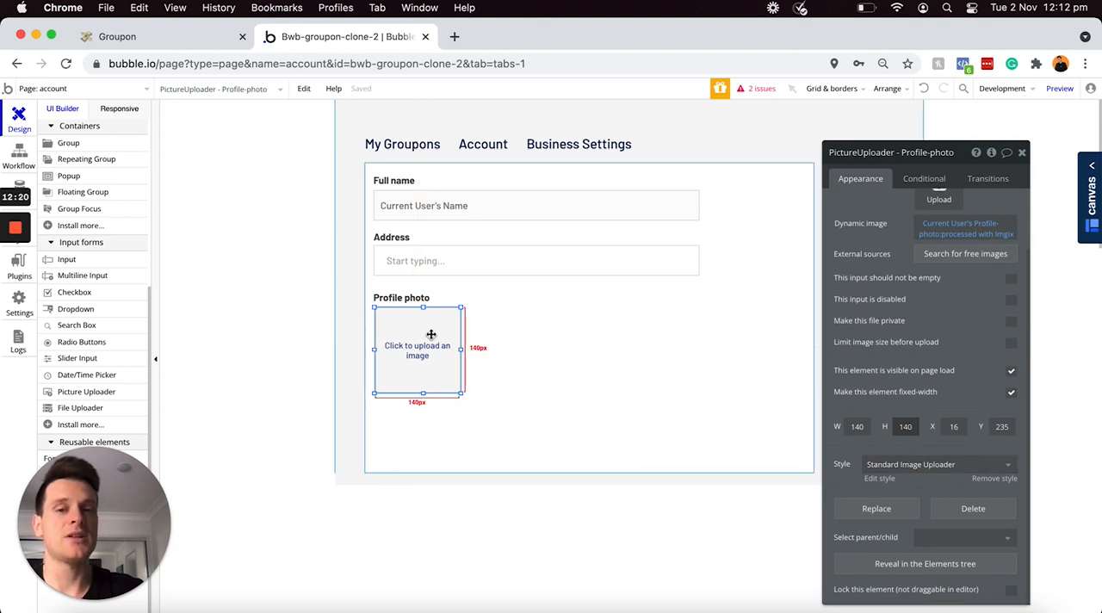
{"action": "left_click", "coordinate": [995, 480]}
{"action": "scroll", "coordinate": [995, 480], "scroll_direction": "down", "scroll_amount": 5}
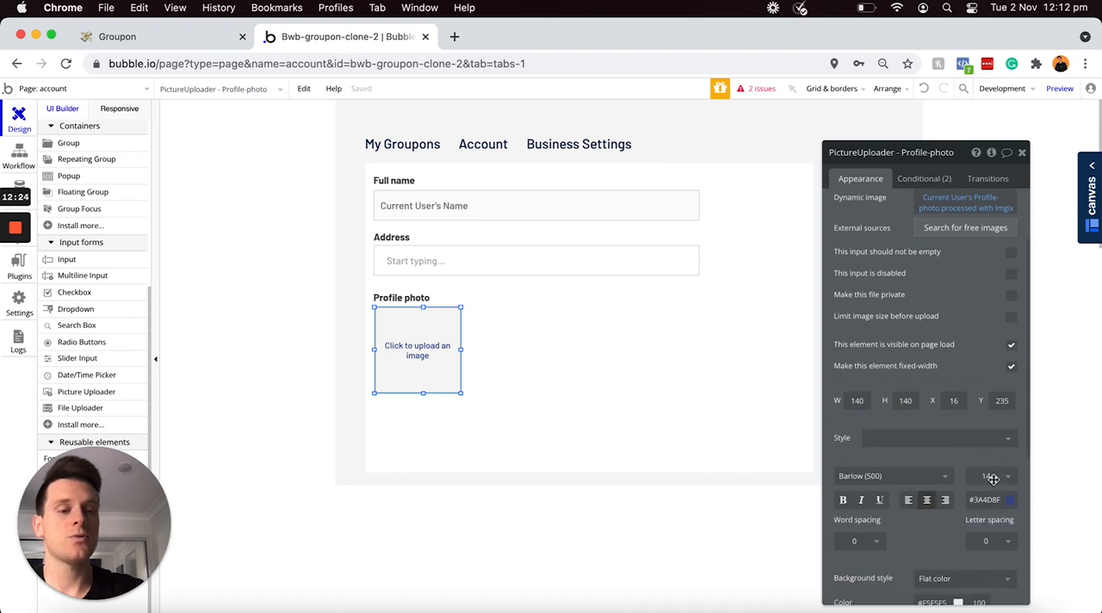
{"action": "scroll", "coordinate": [993, 480], "scroll_direction": "down", "scroll_amount": 1}
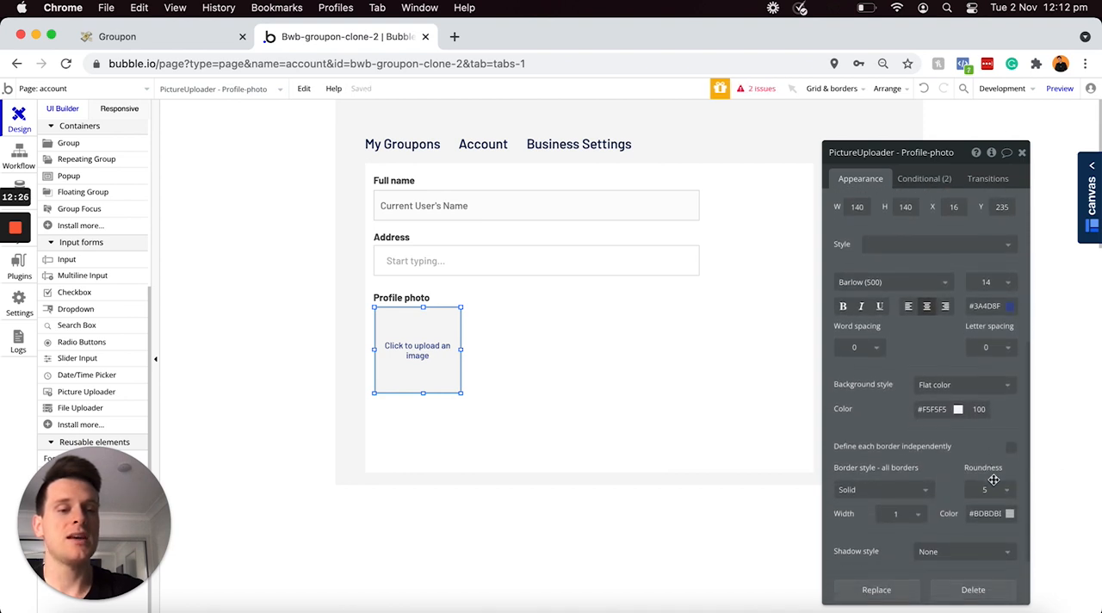
{"action": "left_click", "coordinate": [998, 494]}
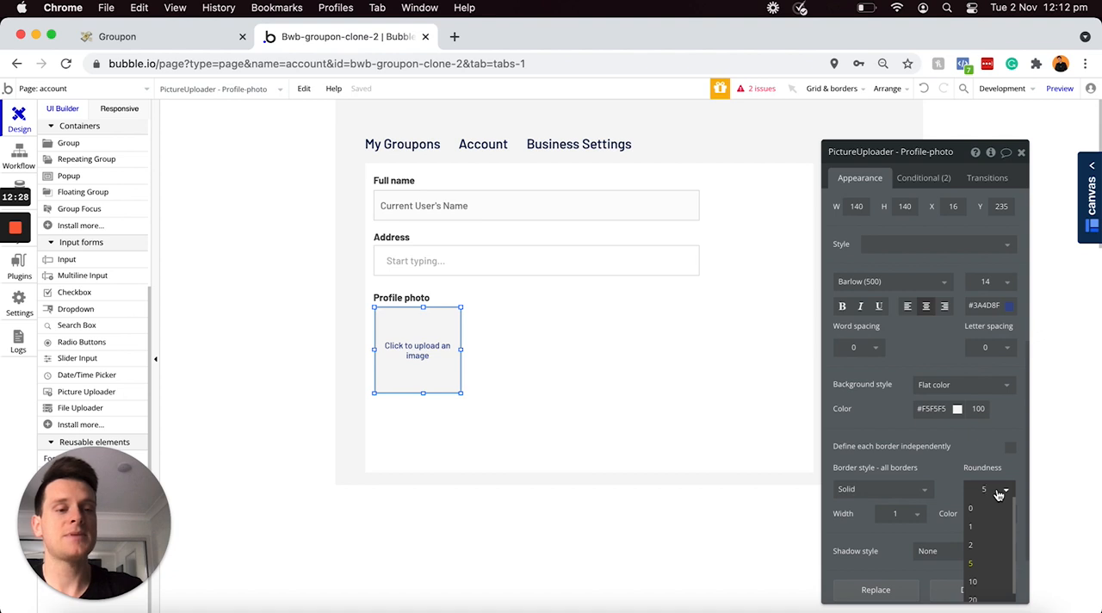
{"action": "type", "text": "100"}
{"action": "key", "text": "Return"}
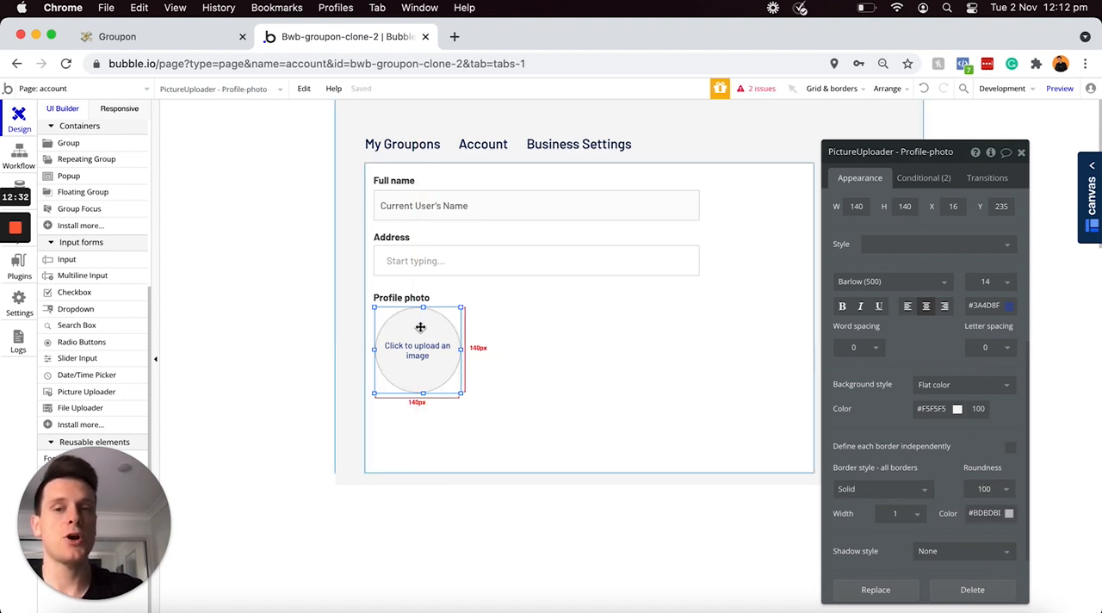
Step: Nudge the "Profile photo" label and its picture uploader up together, placing the uploader about 230 px below the group's upper edge
{"action": "left_click", "coordinate": [411, 301], "text": "shift"}
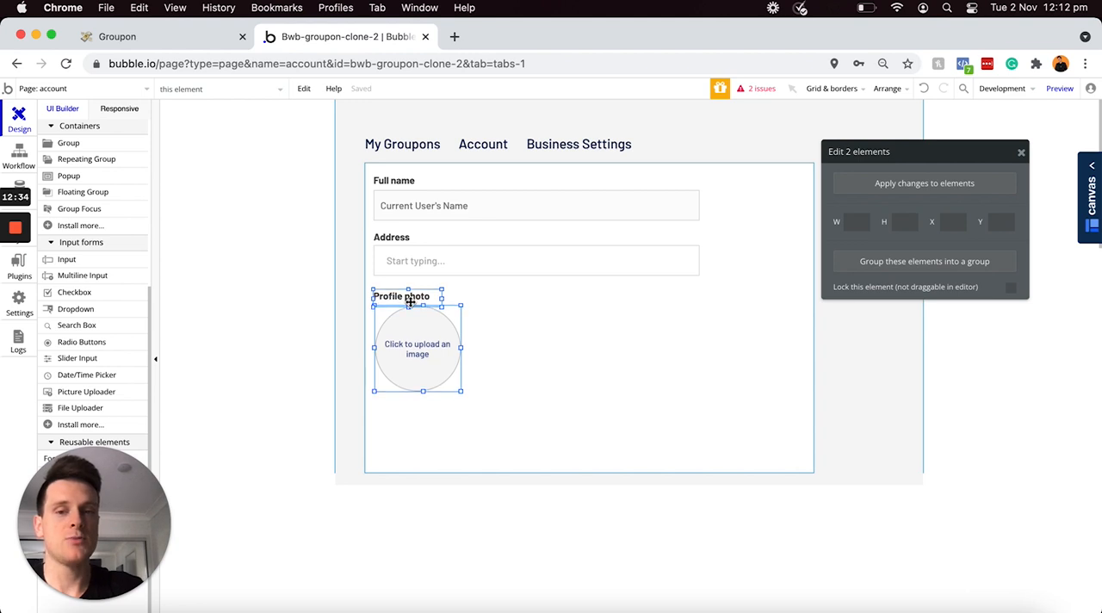
{"action": "key", "text": "Up"}
{"action": "key", "text": "Up"}
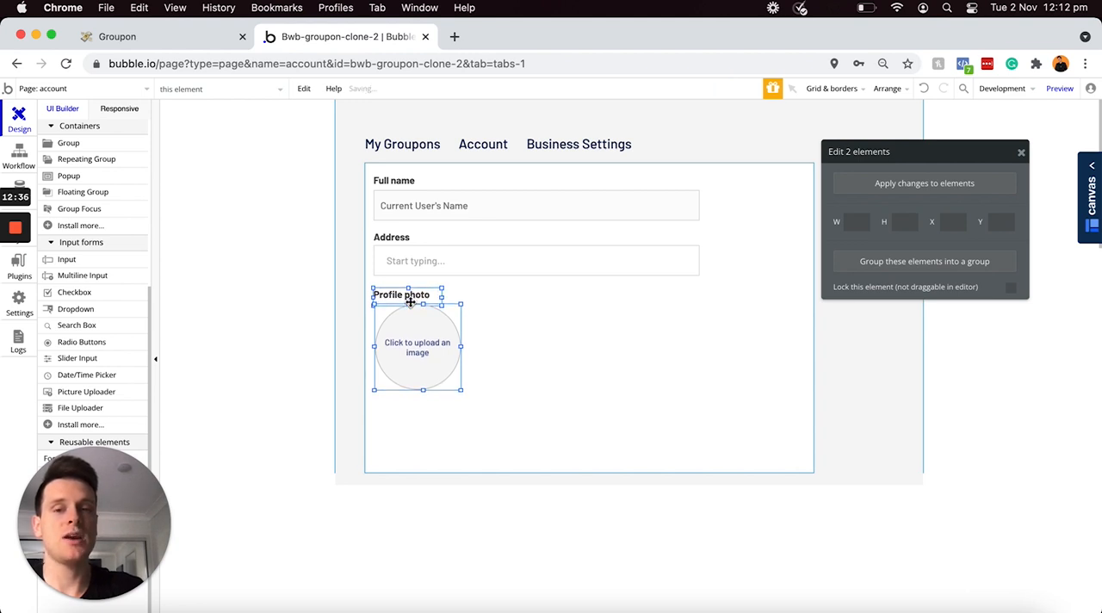
{"action": "left_click", "coordinate": [491, 321]}
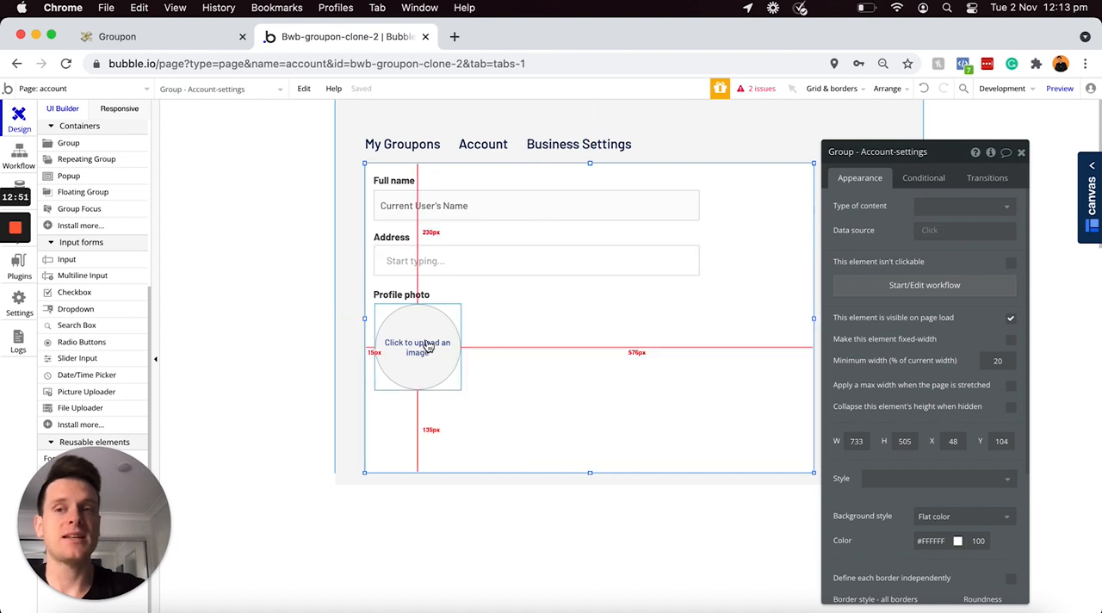
Step: Add a button below the picture uploader at about X 14, Y 398, label it "Update" and narrow it to about 162 px
{"action": "scroll", "coordinate": [141, 298], "scroll_direction": "up", "scroll_amount": 5}
{"action": "left_click", "coordinate": [71, 194]}
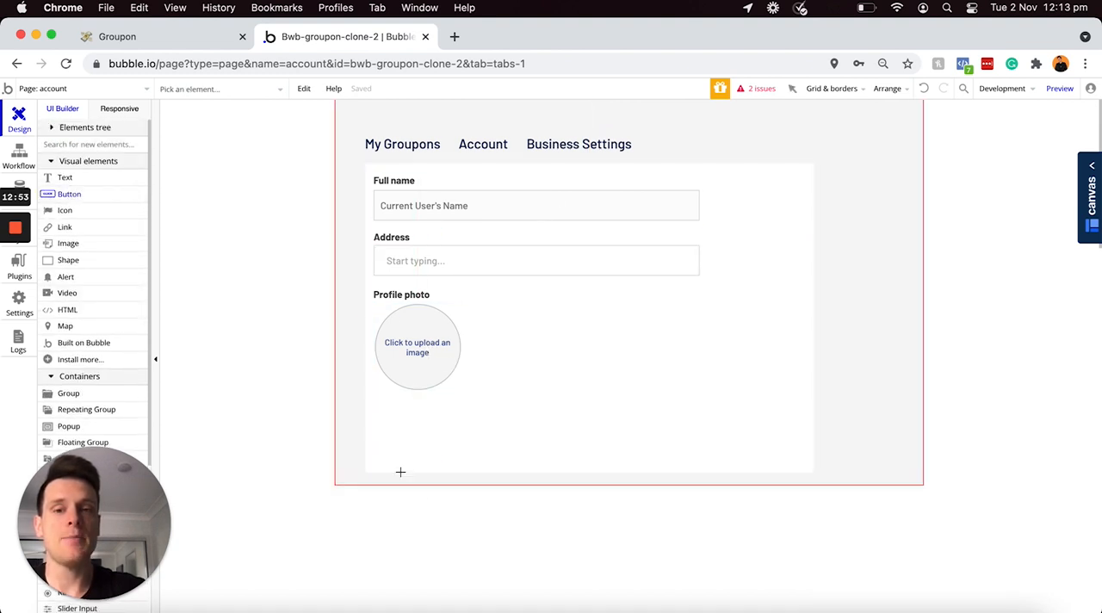
{"action": "mouse_move", "coordinate": [384, 400]}
{"action": "left_mouse_down"}
{"action": "mouse_move", "coordinate": [506, 430]}
{"action": "mouse_move", "coordinate": [469, 429]}
{"action": "left_mouse_up"}
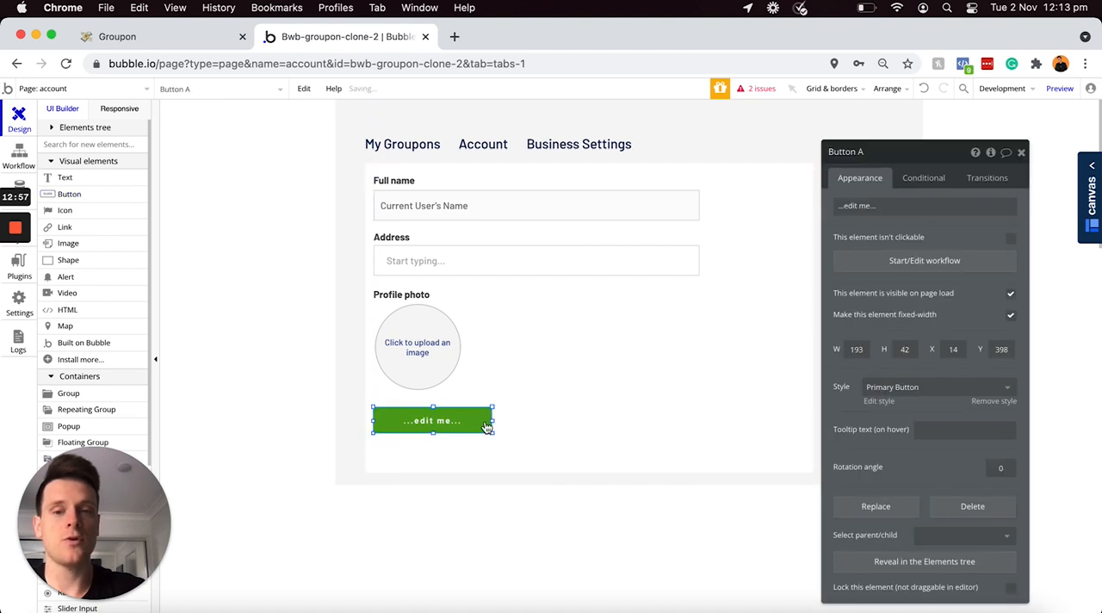
{"action": "left_click", "coordinate": [852, 205]}
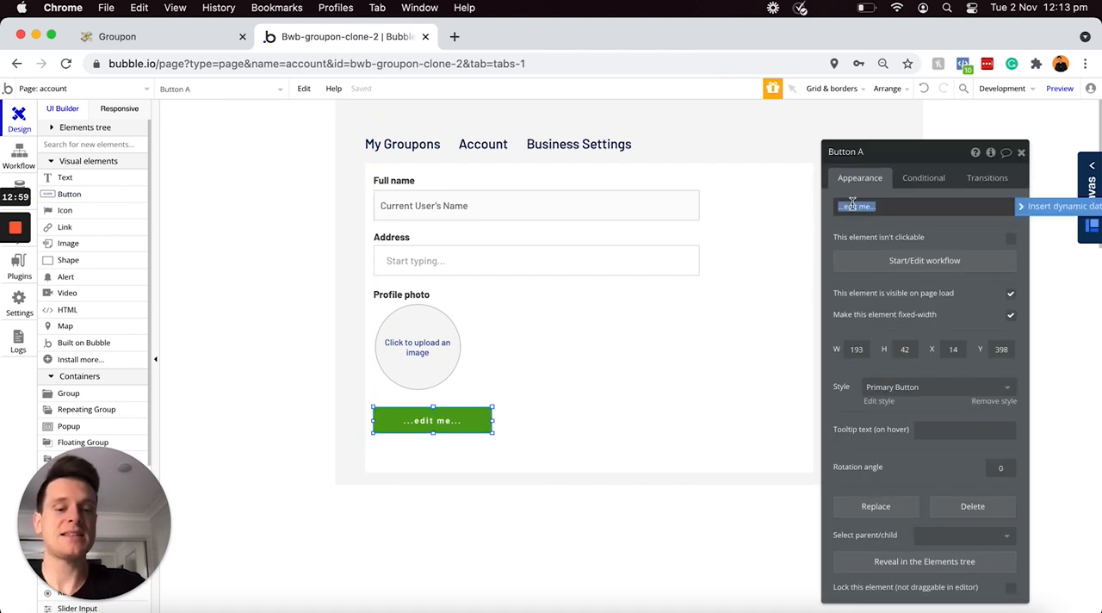
{"action": "type", "text": "Update"}
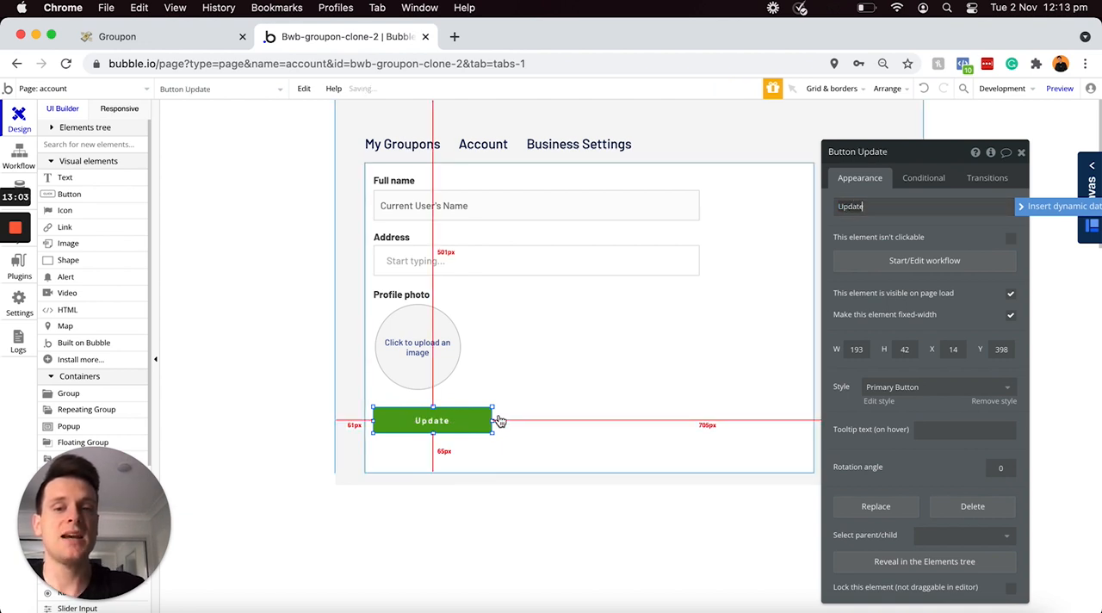
{"action": "left_click_drag", "start_coordinate": [492, 421], "coordinate": [472, 421]}
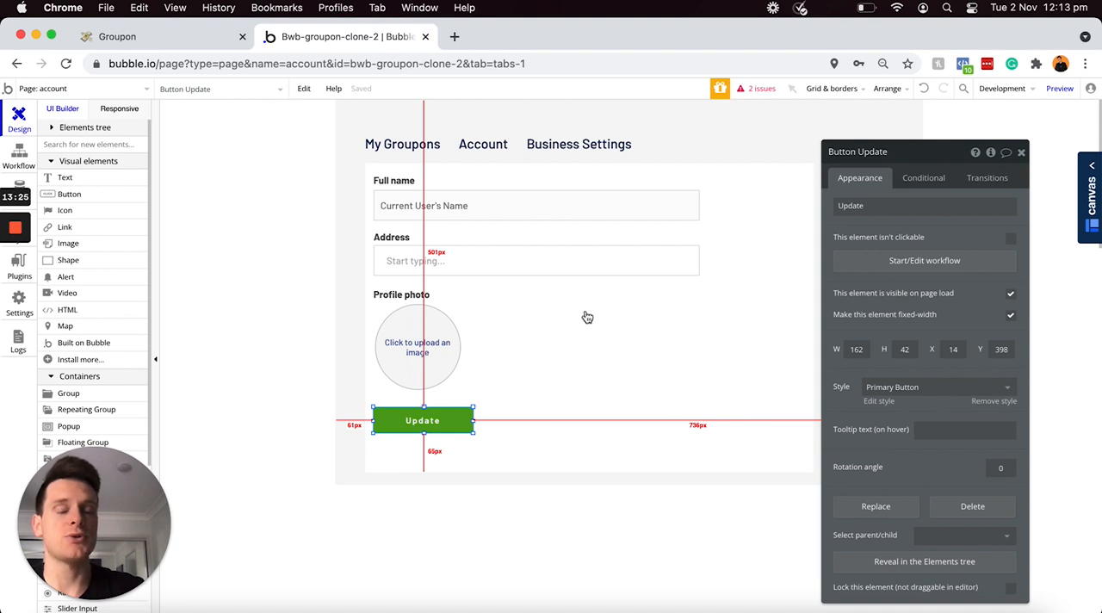
Step: Create a workflow for the Update button with a "Make changes to thing" action that targets the Current User
{"action": "left_click", "coordinate": [878, 266]}
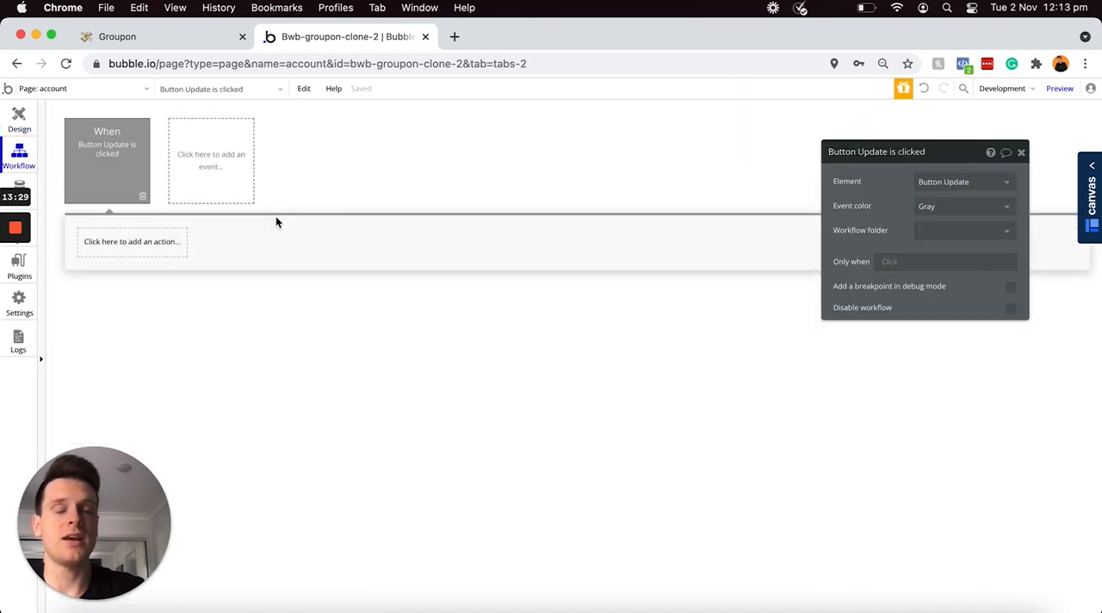
{"action": "left_click", "coordinate": [142, 244]}
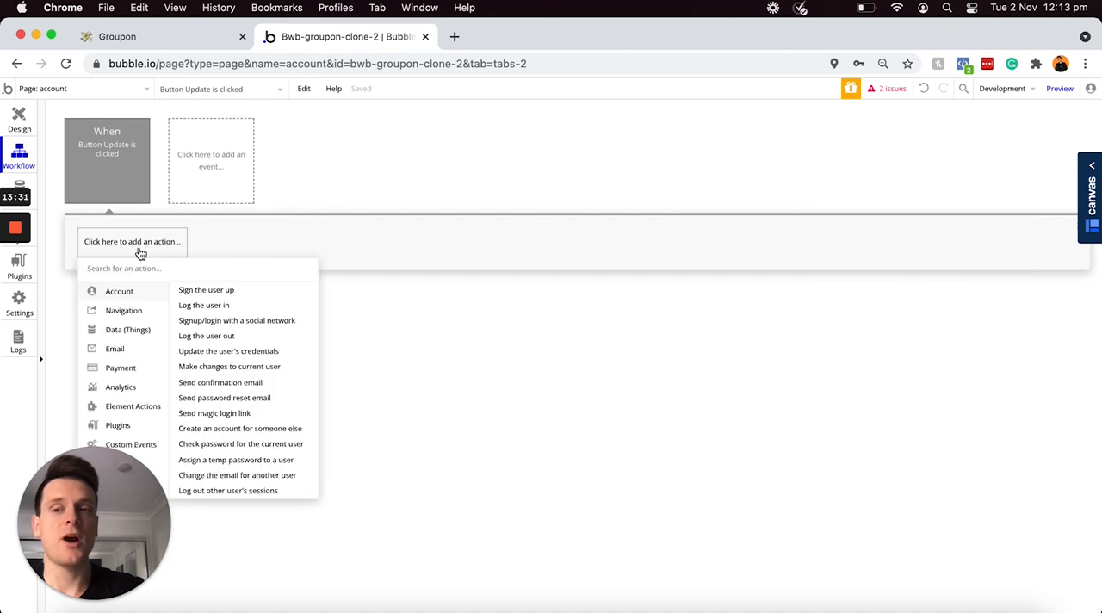
{"action": "mouse_move", "coordinate": [112, 334]}
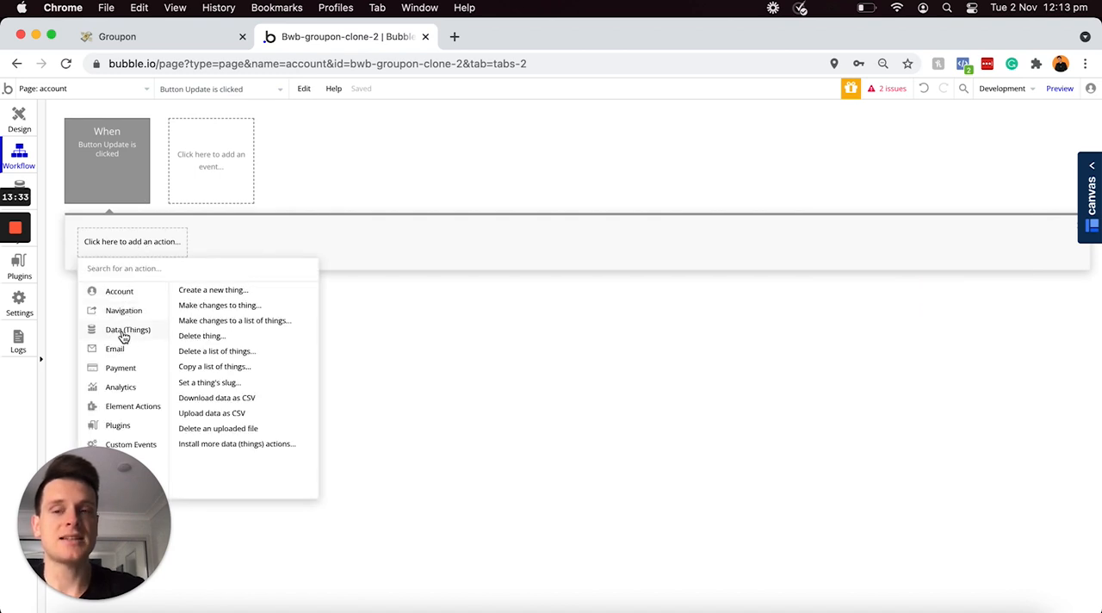
{"action": "left_click", "coordinate": [215, 306]}
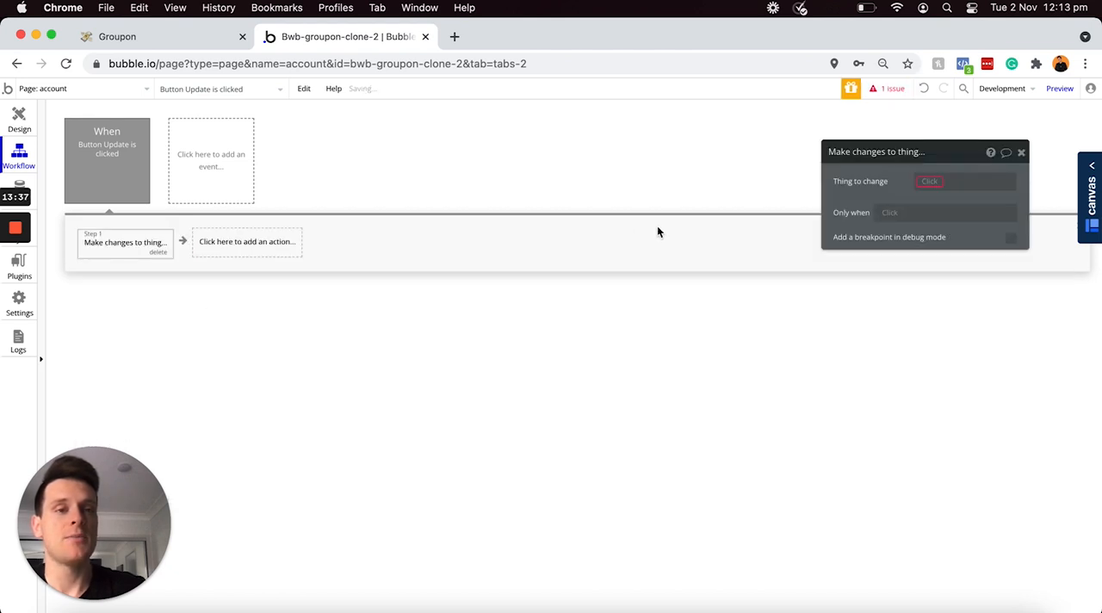
{"action": "left_click", "coordinate": [926, 183]}
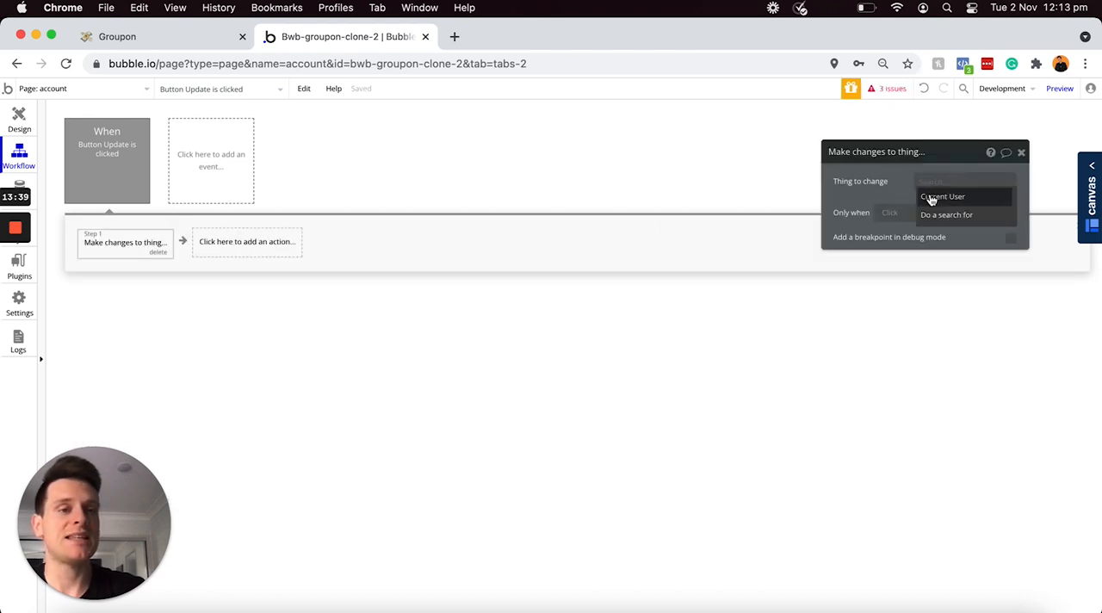
{"action": "left_click", "coordinate": [930, 198]}
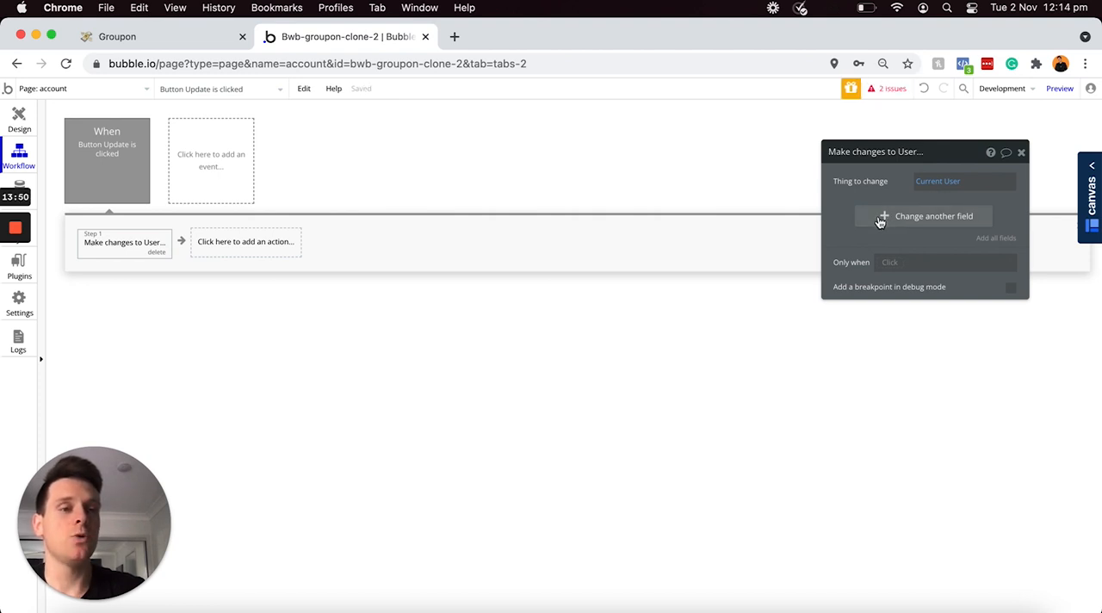
Step: Add a Name field change to the Update workflow's user action, set to Input - Name's value
{"action": "left_click", "coordinate": [880, 221]}
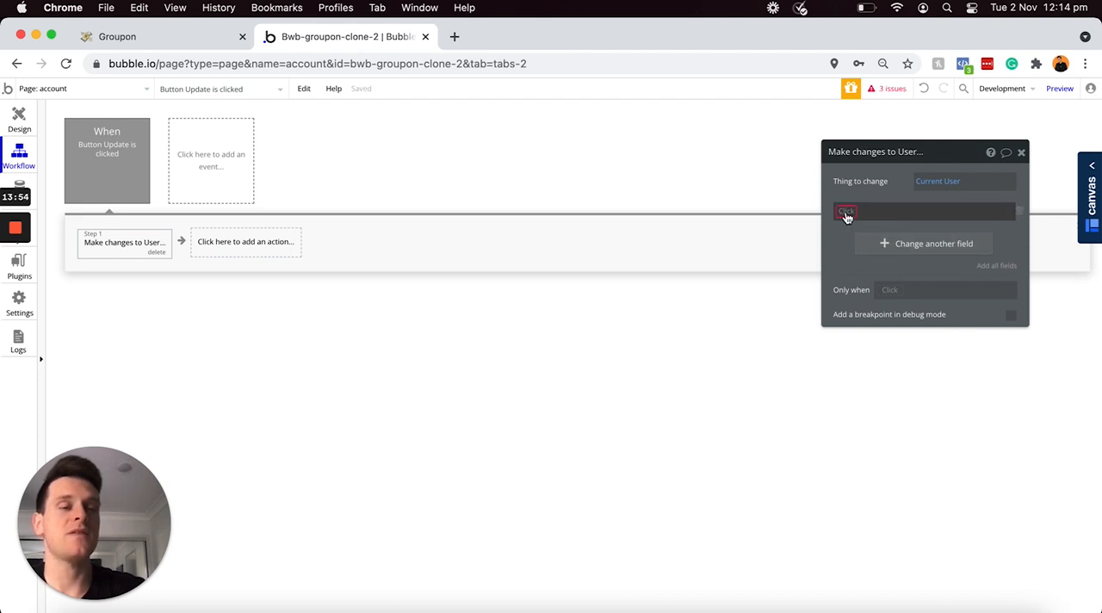
{"action": "left_click", "coordinate": [845, 213]}
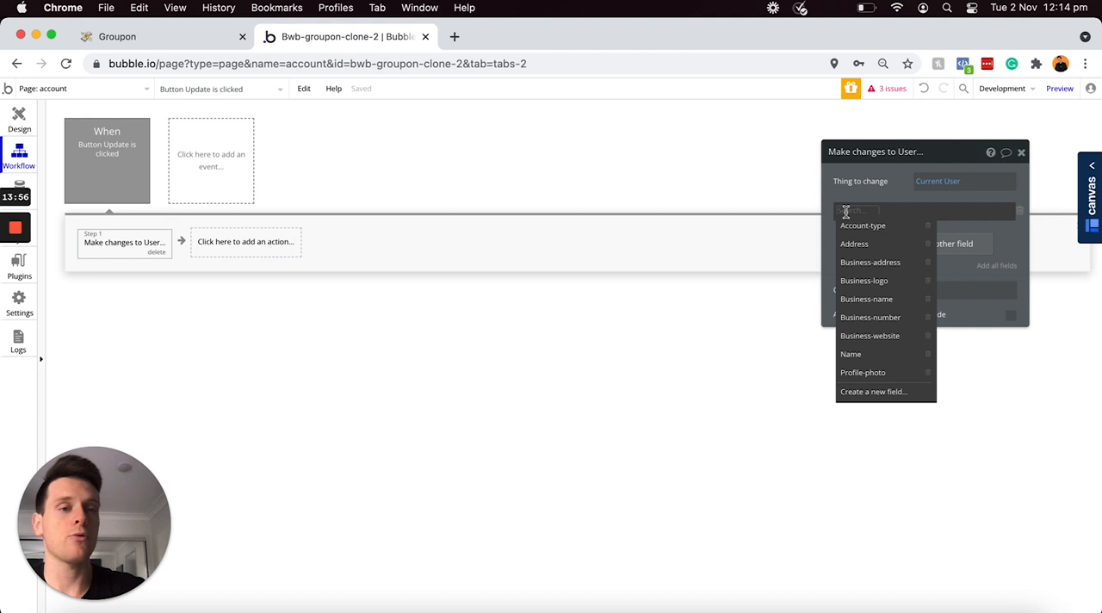
{"action": "left_click", "coordinate": [857, 355]}
{"action": "left_click", "coordinate": [882, 215]}
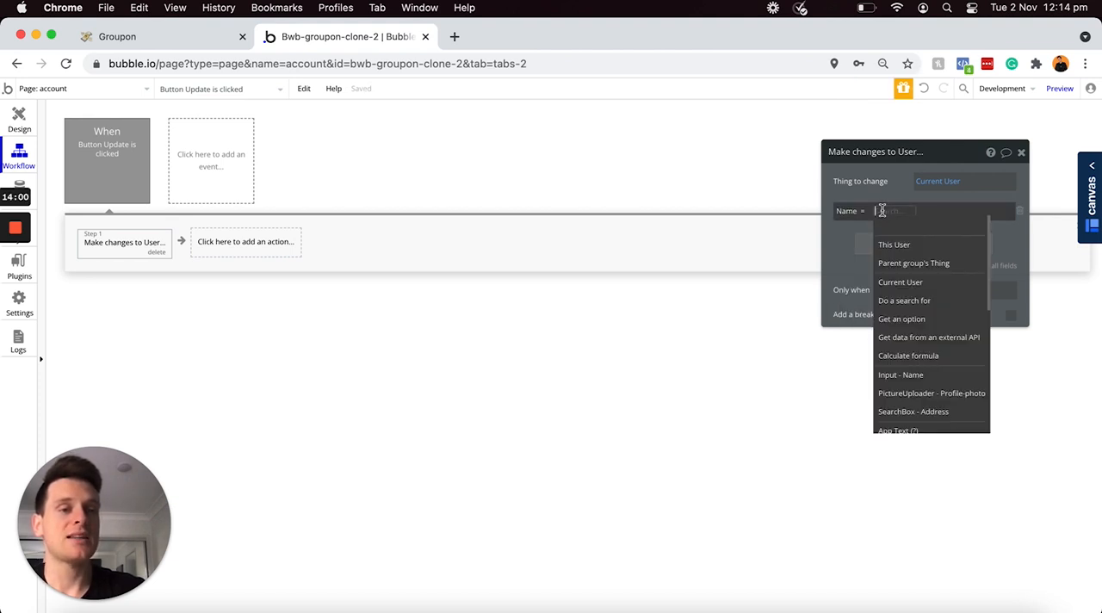
{"action": "left_click", "coordinate": [895, 376]}
{"action": "left_click", "coordinate": [941, 226]}
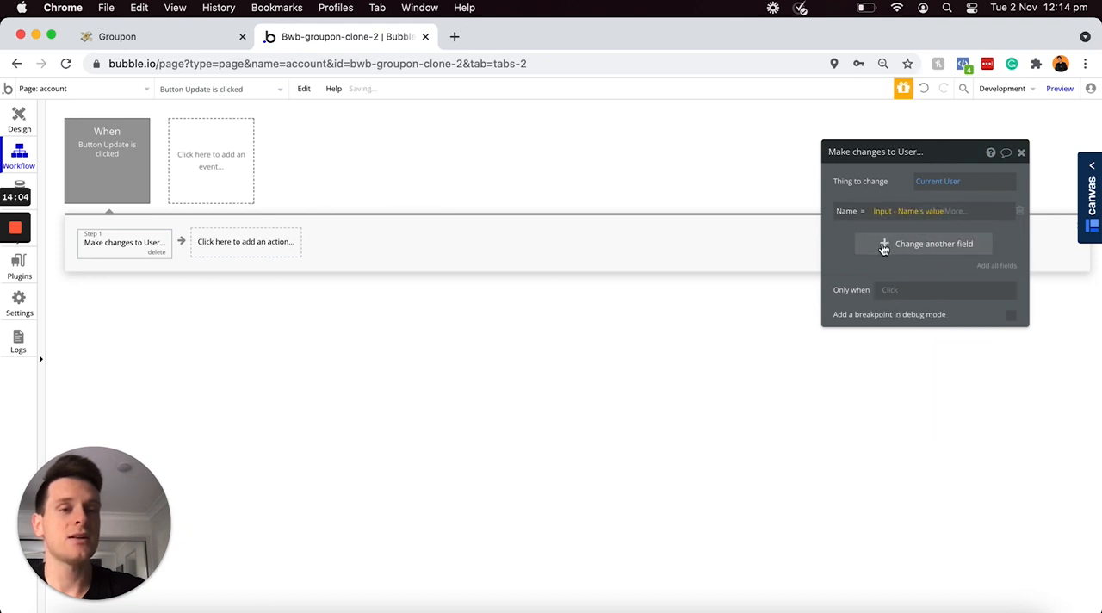
Step: Add an Address field change to the same user action, set to SearchBox - Address's value
{"action": "left_click", "coordinate": [866, 244]}
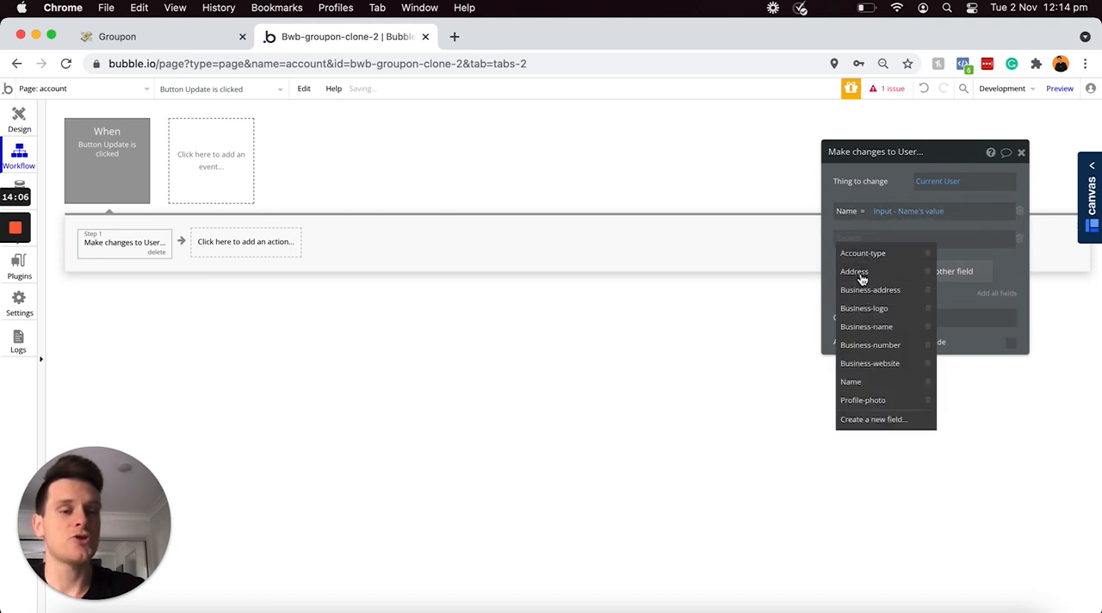
{"action": "left_click", "coordinate": [861, 274]}
{"action": "left_click", "coordinate": [885, 239]}
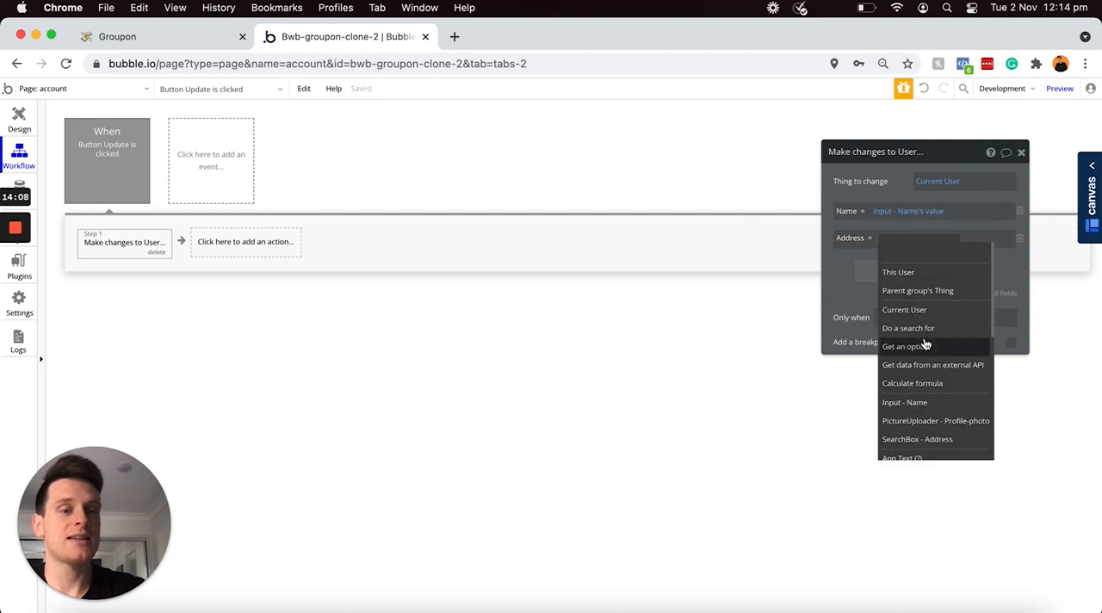
{"action": "left_click", "coordinate": [926, 440]}
{"action": "left_click", "coordinate": [965, 253]}
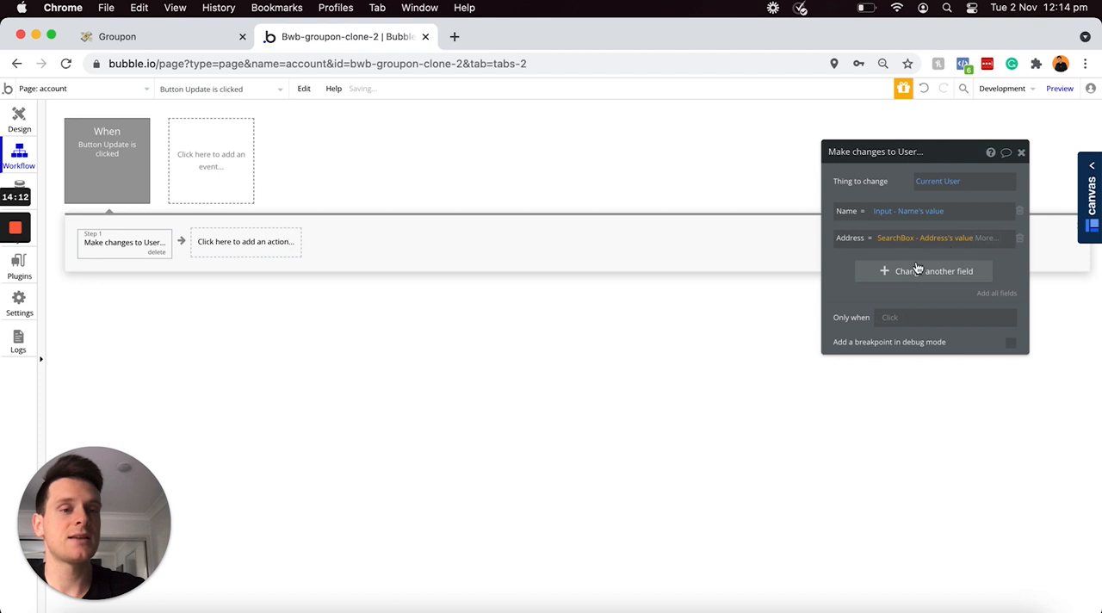
Step: Add a Profile-photo field change set to PictureUploader - Profile-photo's value, leaving no additional empty field row
{"action": "left_click", "coordinate": [898, 271]}
{"action": "left_click", "coordinate": [848, 268]}
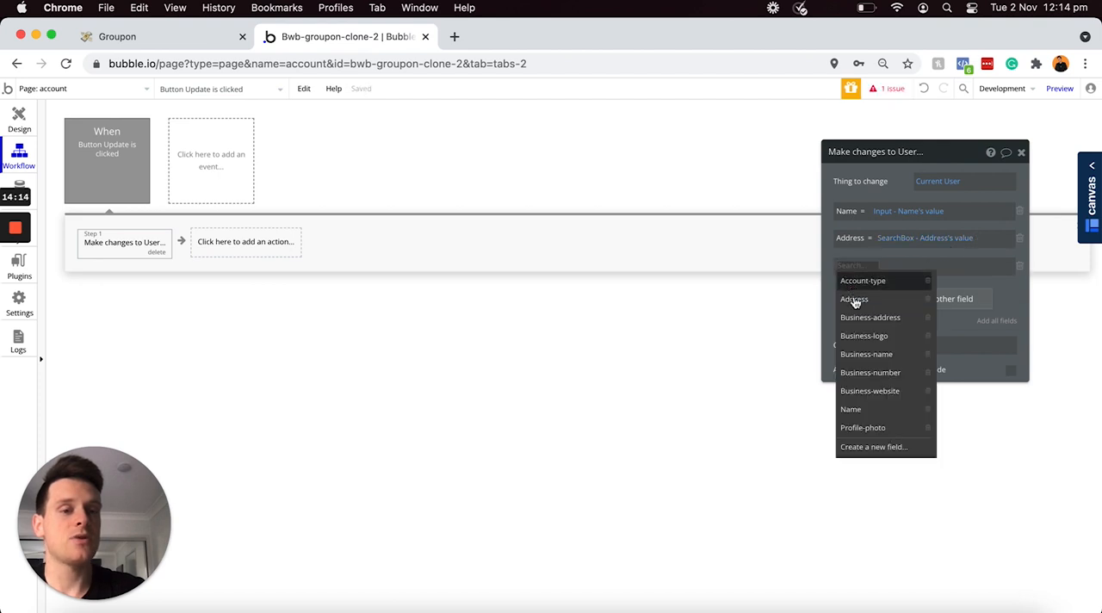
{"action": "left_click", "coordinate": [867, 427]}
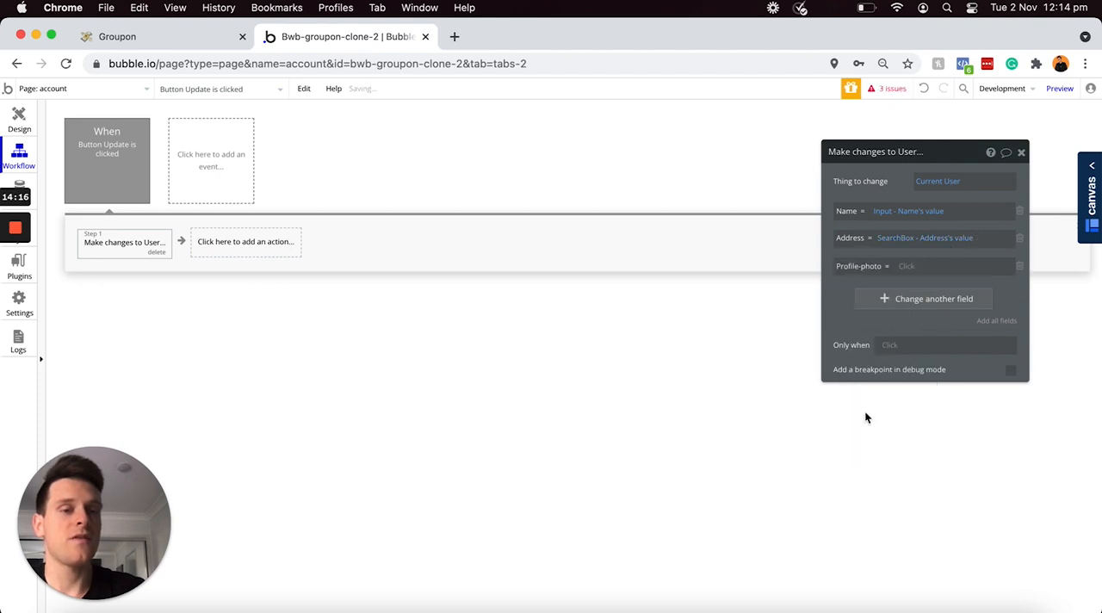
{"action": "left_click", "coordinate": [905, 267]}
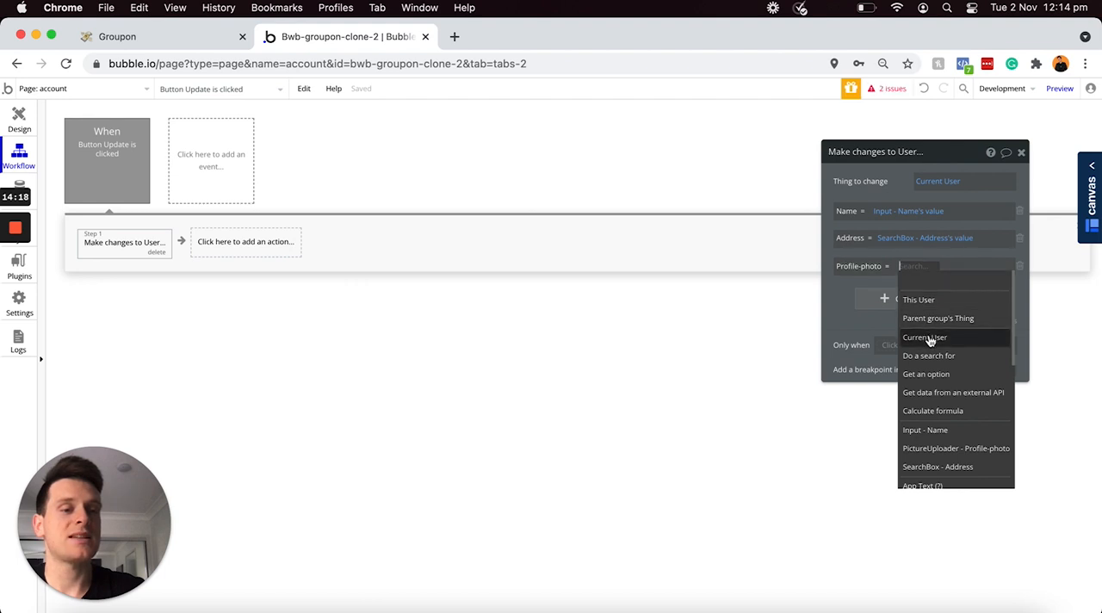
{"action": "left_click", "coordinate": [941, 448]}
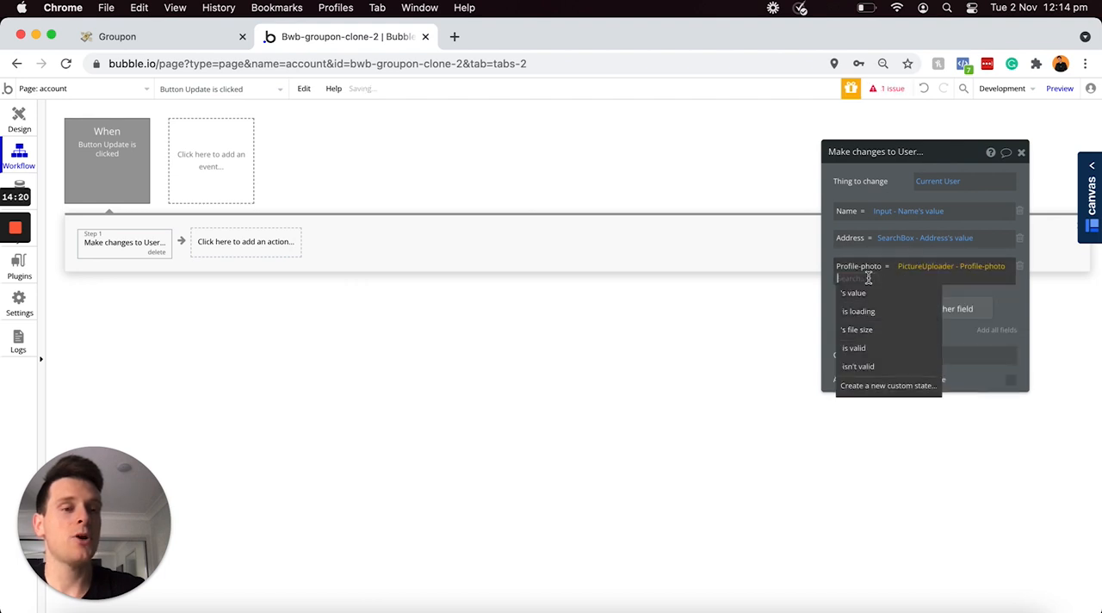
{"action": "left_click", "coordinate": [895, 293]}
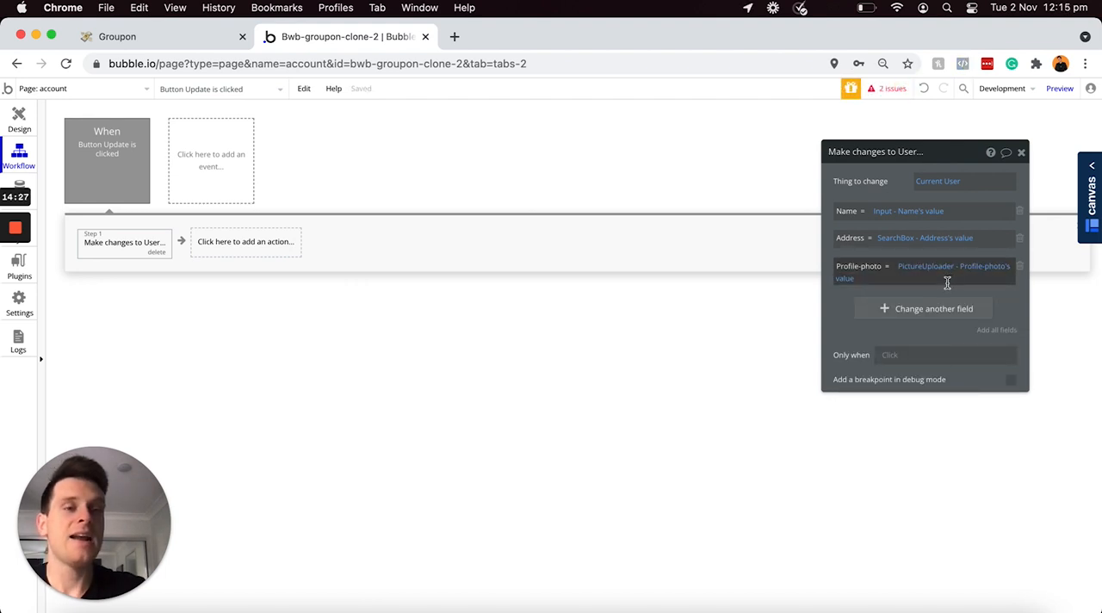
{"action": "left_click", "coordinate": [876, 312]}
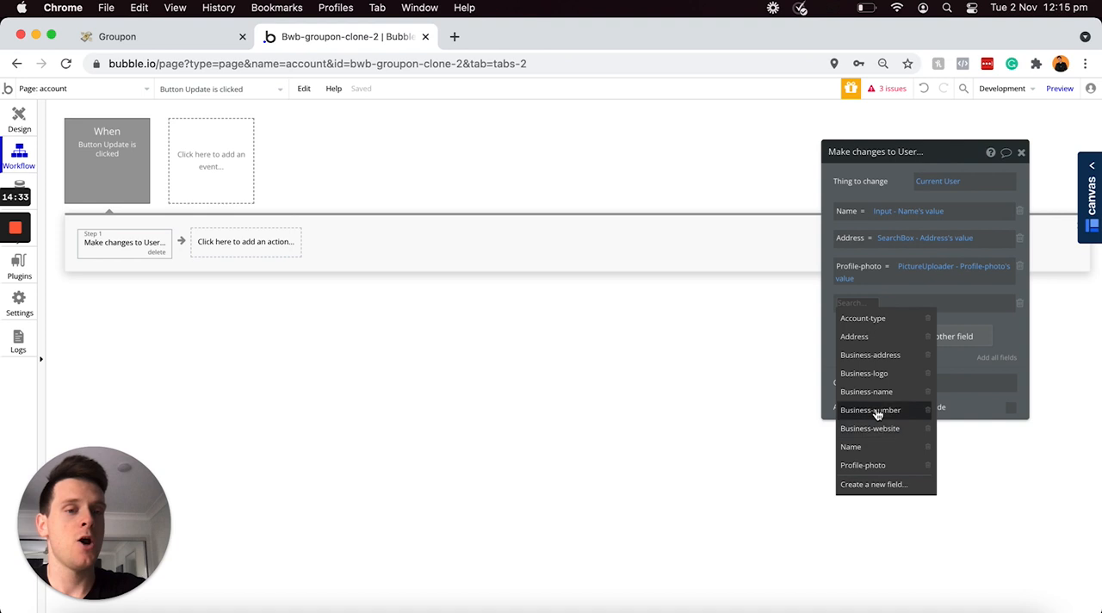
{"action": "left_click", "coordinate": [1020, 303]}
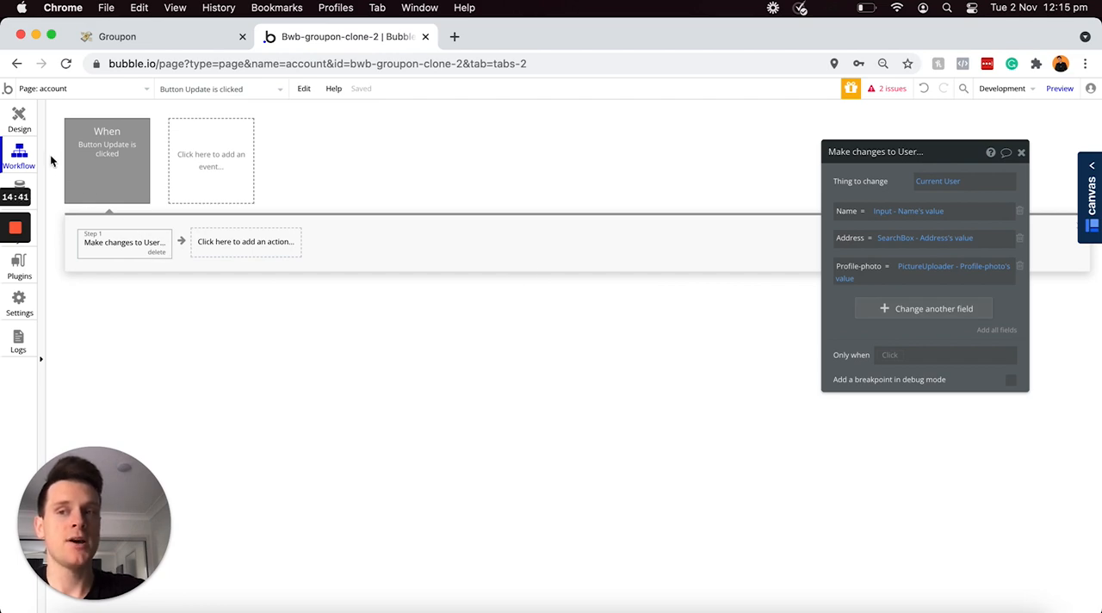
Step: Add an alert element to the account page with the message "Updated" and have it positioned at the top
{"action": "left_click", "coordinate": [20, 125]}
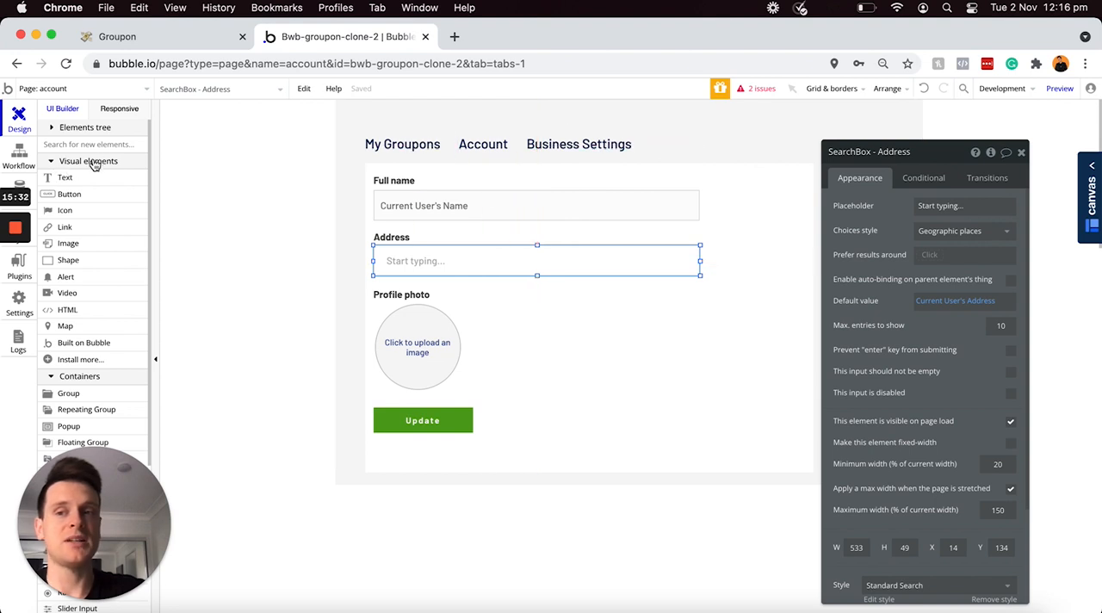
{"action": "left_click", "coordinate": [65, 278]}
{"action": "left_click_drag", "start_coordinate": [490, 306], "coordinate": [853, 335]}
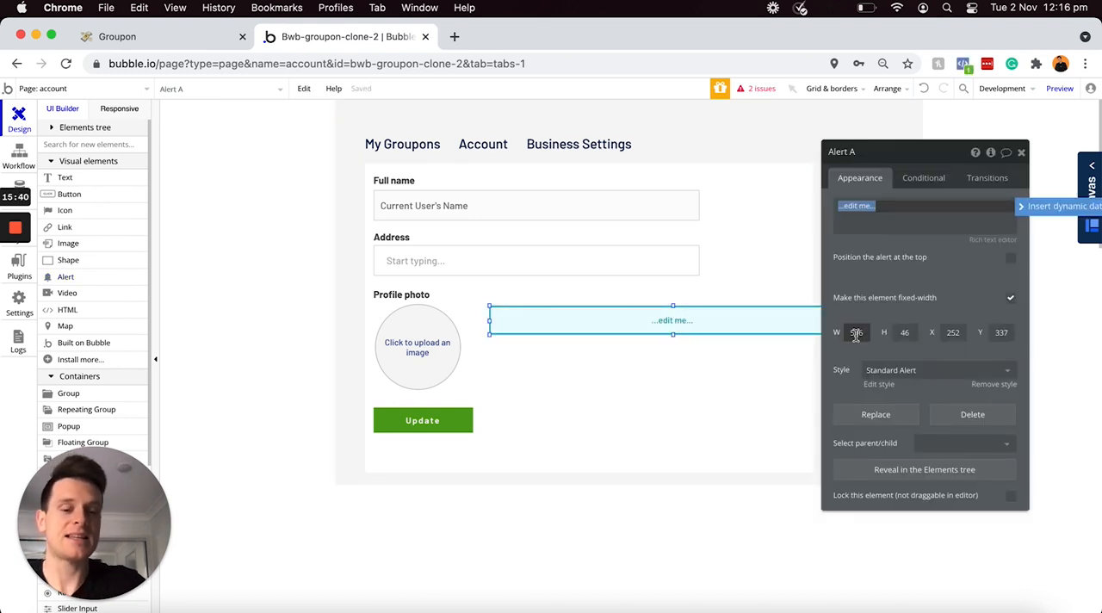
{"action": "type", "text": "Updated"}
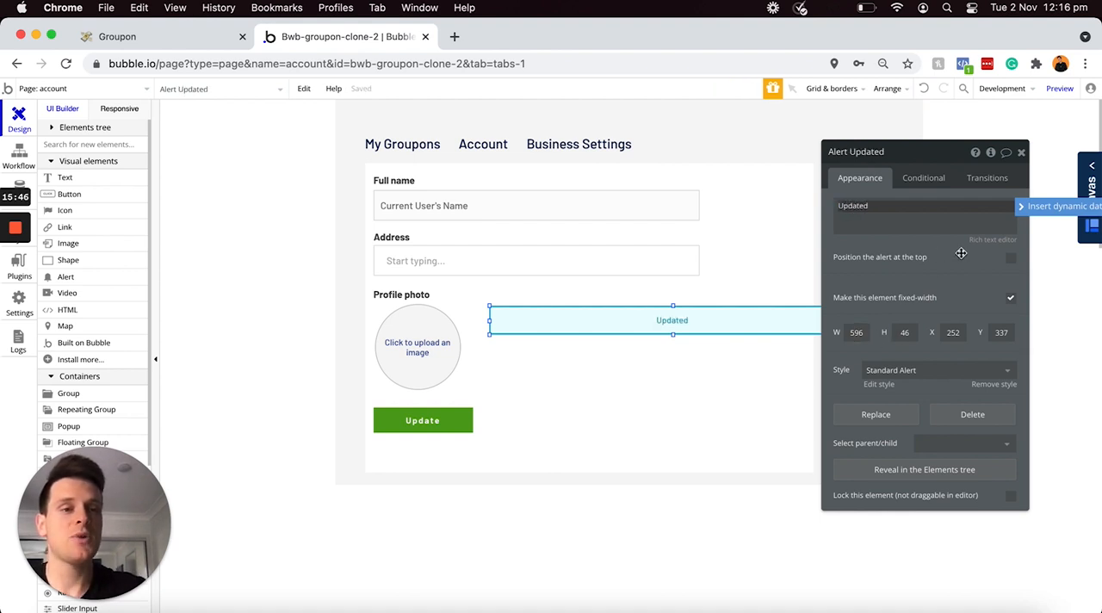
{"action": "left_click", "coordinate": [1012, 259]}
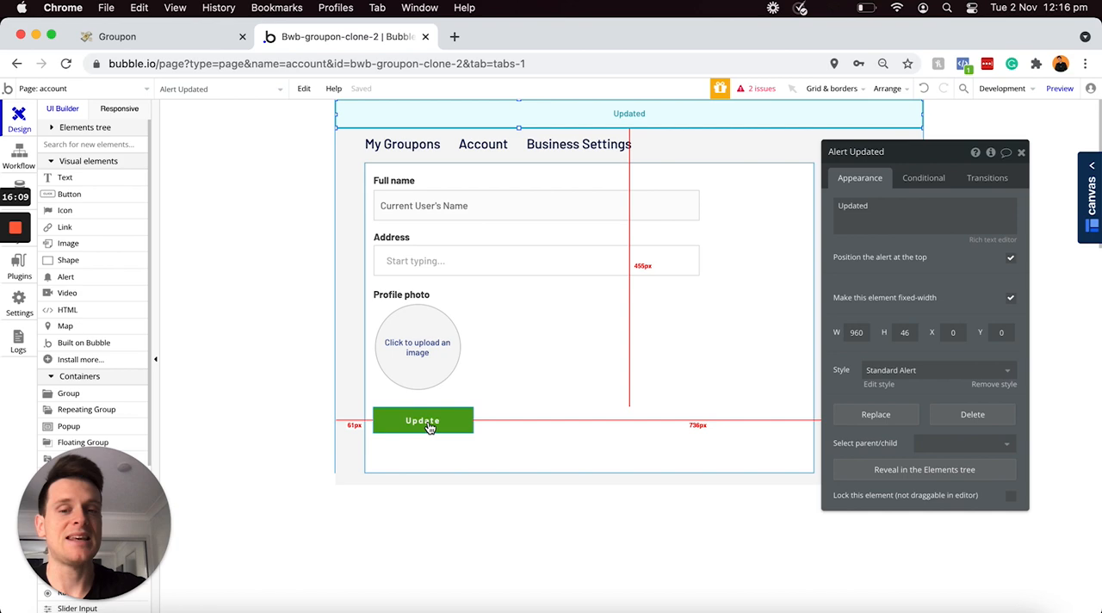
Step: Add a "Show message" action for Alert Updated as the second step of the Update button's workflow
{"action": "left_click", "coordinate": [19, 155]}
{"action": "left_click", "coordinate": [223, 244]}
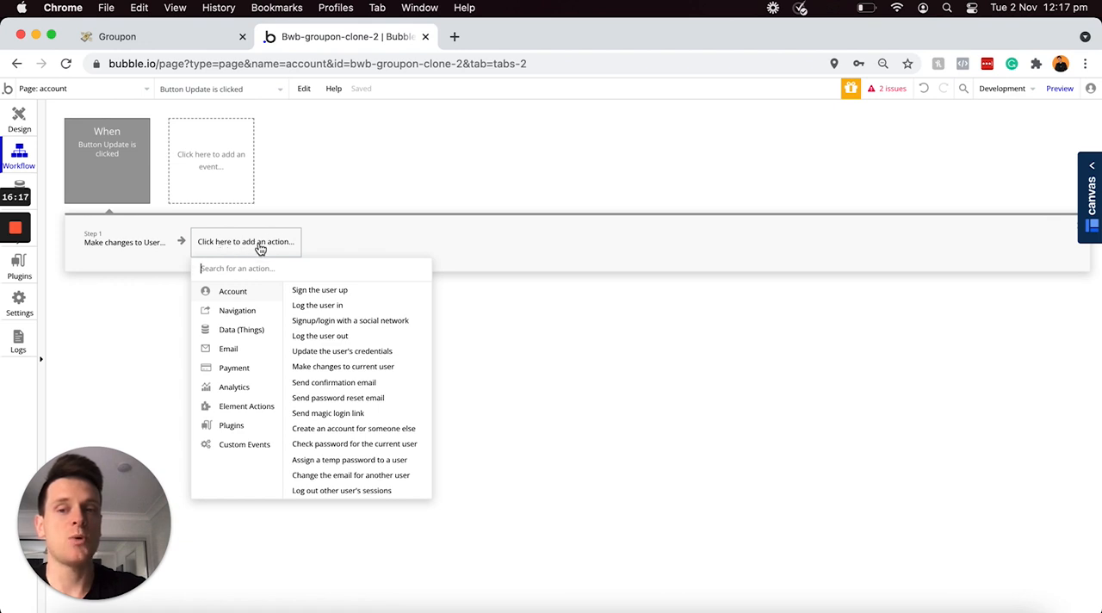
{"action": "left_click", "coordinate": [250, 407]}
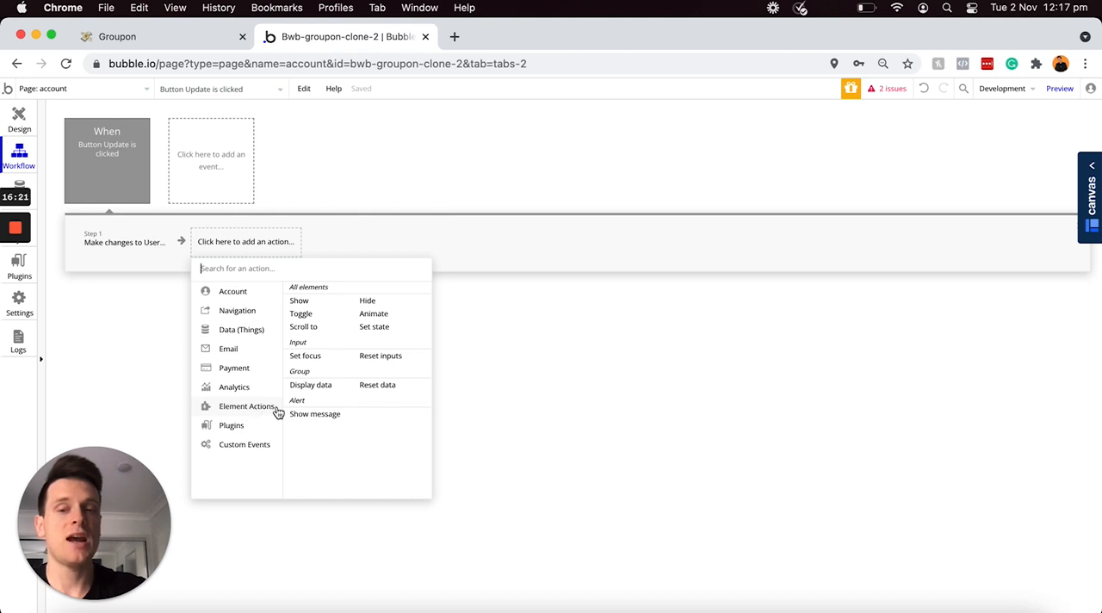
{"action": "left_click", "coordinate": [315, 415]}
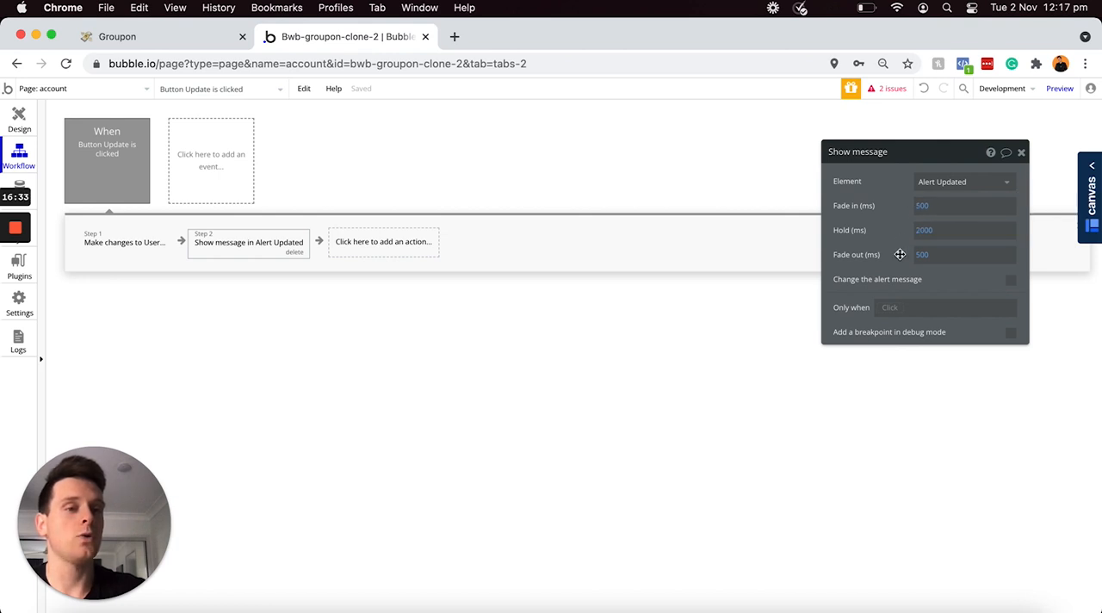
Step: Duplicate the "Profile photo" label and place the copy just below the Update button at about X 14, Y 453
{"action": "left_click", "coordinate": [19, 119]}
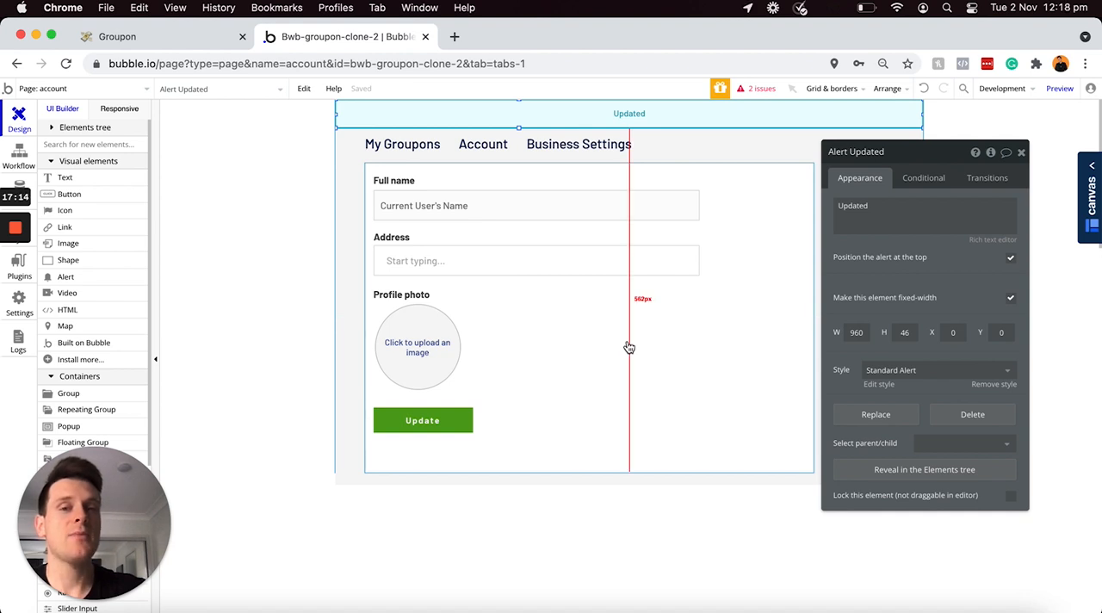
{"action": "left_click", "coordinate": [424, 296]}
{"action": "left_click_drag", "start_coordinate": [424, 296], "coordinate": [401, 449]}
Step: Change the copied label's text to "Advertise on Groupon" within its bold tags and widen it to about 162 px
{"action": "triple_click", "coordinate": [889, 205]}
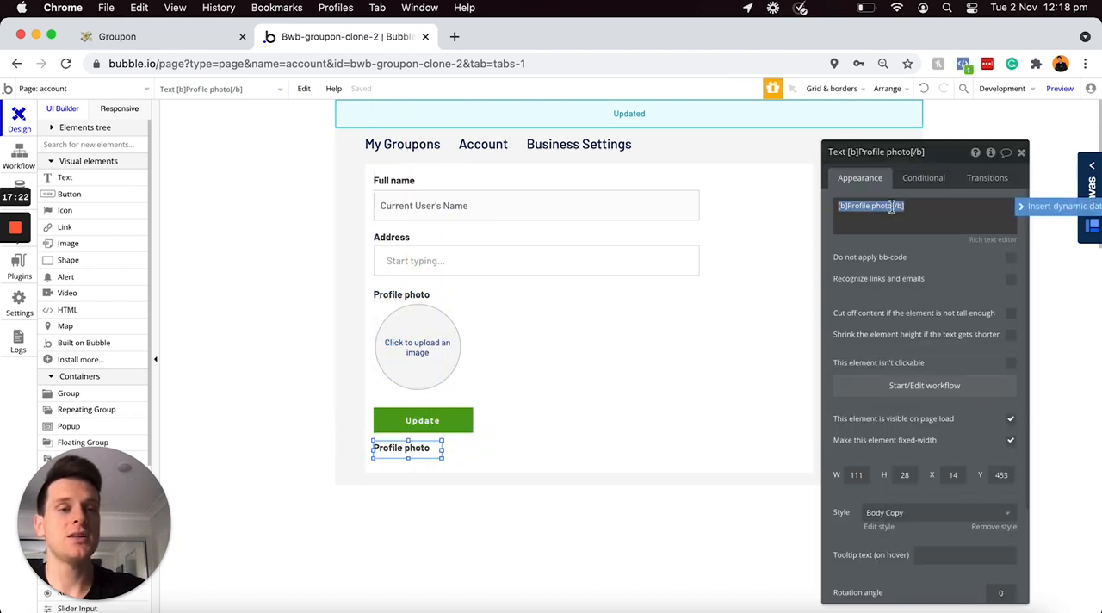
{"action": "key", "text": "BackSpace"}
{"action": "key", "text": "BackSpace"}
{"action": "key", "text": "BackSpace"}
{"action": "key", "text": "BackSpace"}
{"action": "key", "text": "BackSpace"}
{"action": "key", "text": "BackSpace"}
{"action": "key", "text": "BackSpace"}
{"action": "key", "text": "BackSpace"}
{"action": "key", "text": "BackSpace"}
{"action": "key", "text": "BackSpace"}
{"action": "key", "text": "BackSpace"}
{"action": "key", "text": "BackSpace"}
{"action": "key", "text": "BackSpace"}
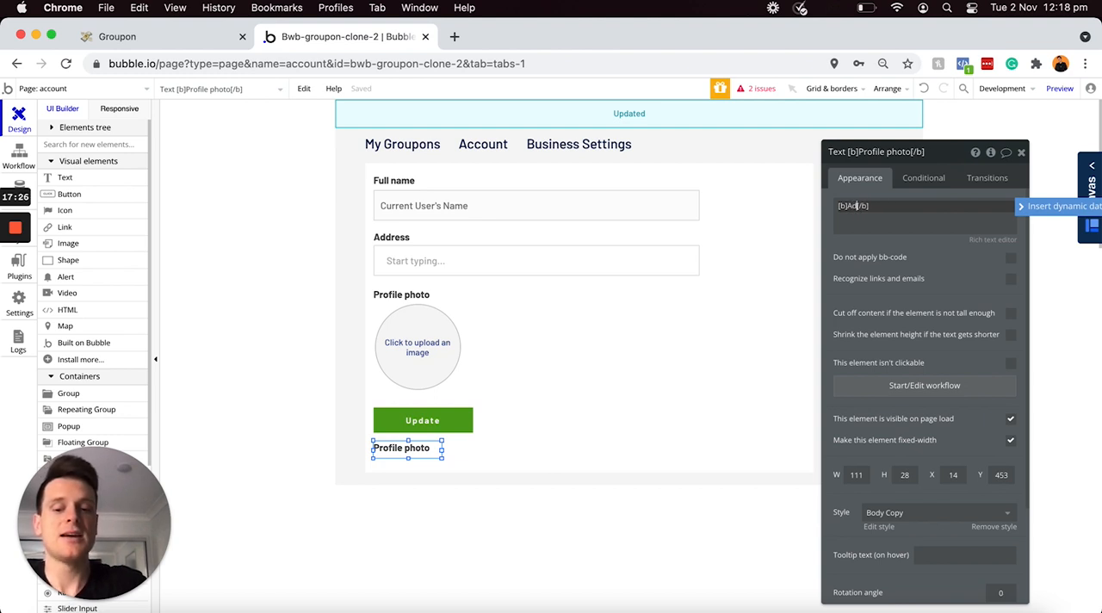
{"action": "type", "text": "Advertise on Gro"}
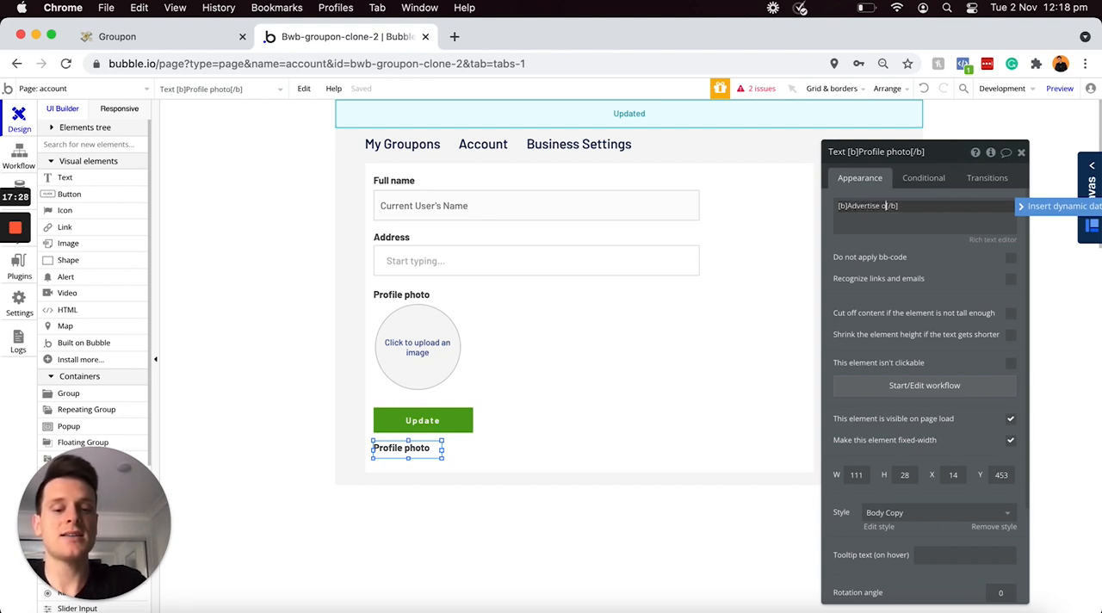
{"action": "type", "text": "upon"}
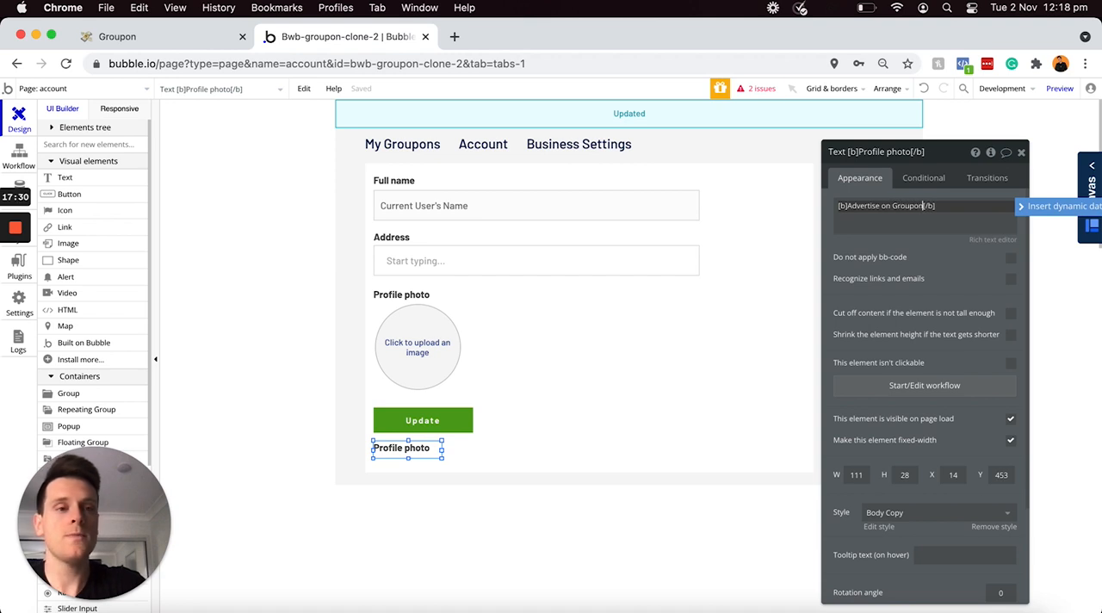
{"action": "left_click_drag", "start_coordinate": [443, 451], "coordinate": [473, 451]}
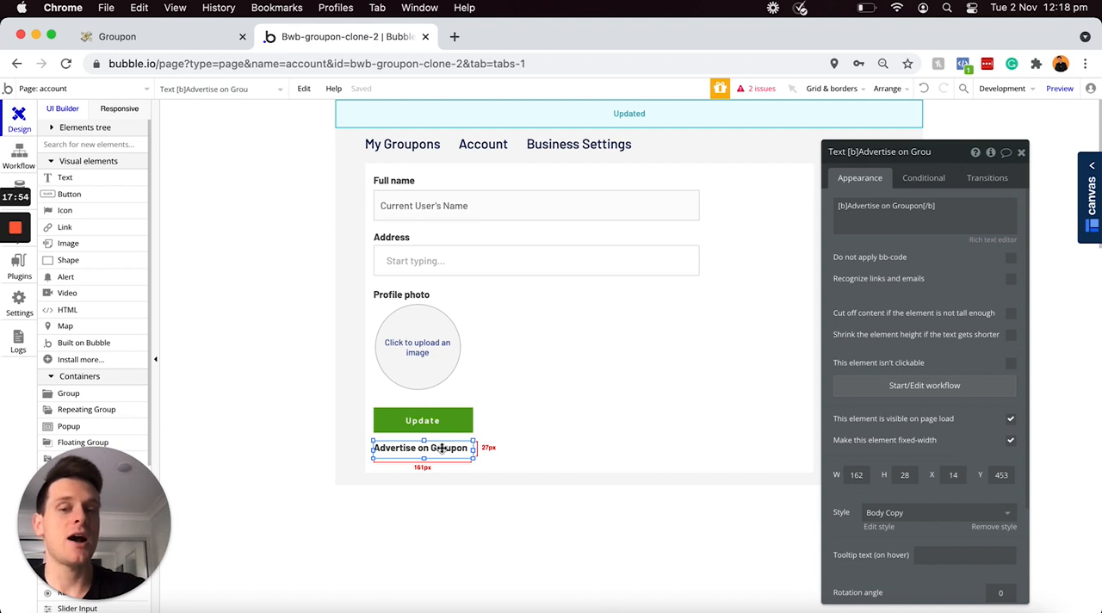
Step: Create a workflow for the "Advertise on Groupon" text with a "Make changes to thing" action that targets the Current User
{"action": "left_click", "coordinate": [882, 389]}
{"action": "left_click", "coordinate": [140, 242]}
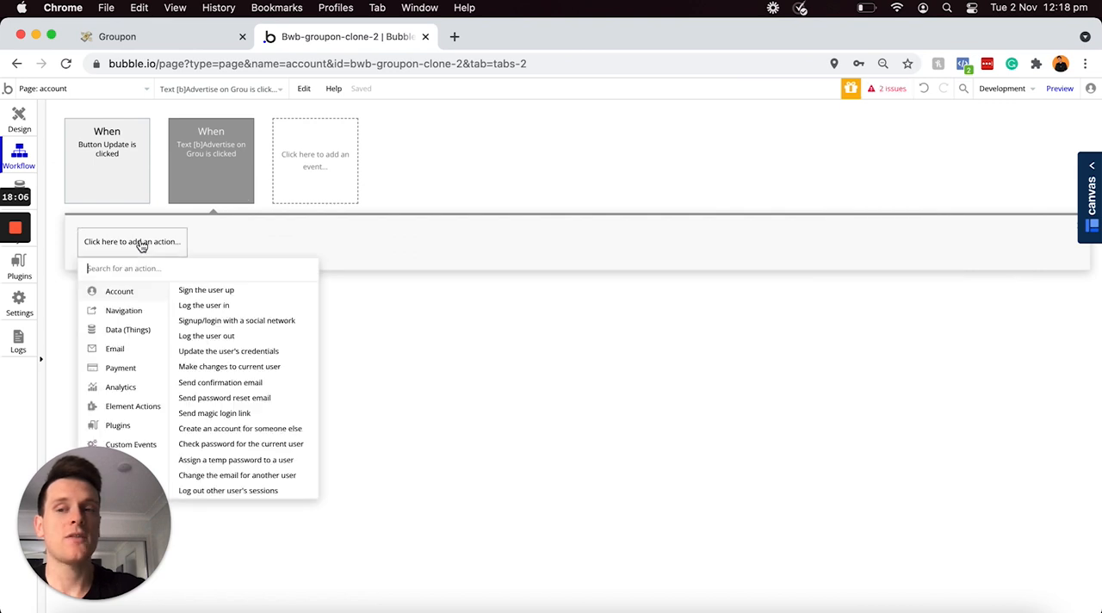
{"action": "mouse_move", "coordinate": [121, 332]}
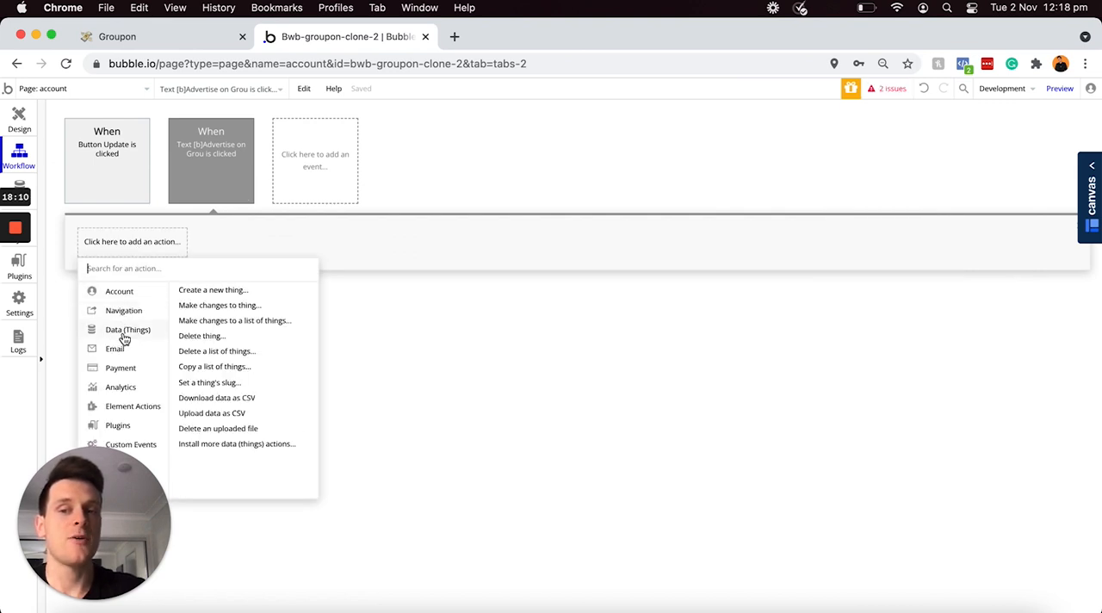
{"action": "left_click", "coordinate": [228, 306]}
{"action": "left_click", "coordinate": [924, 181]}
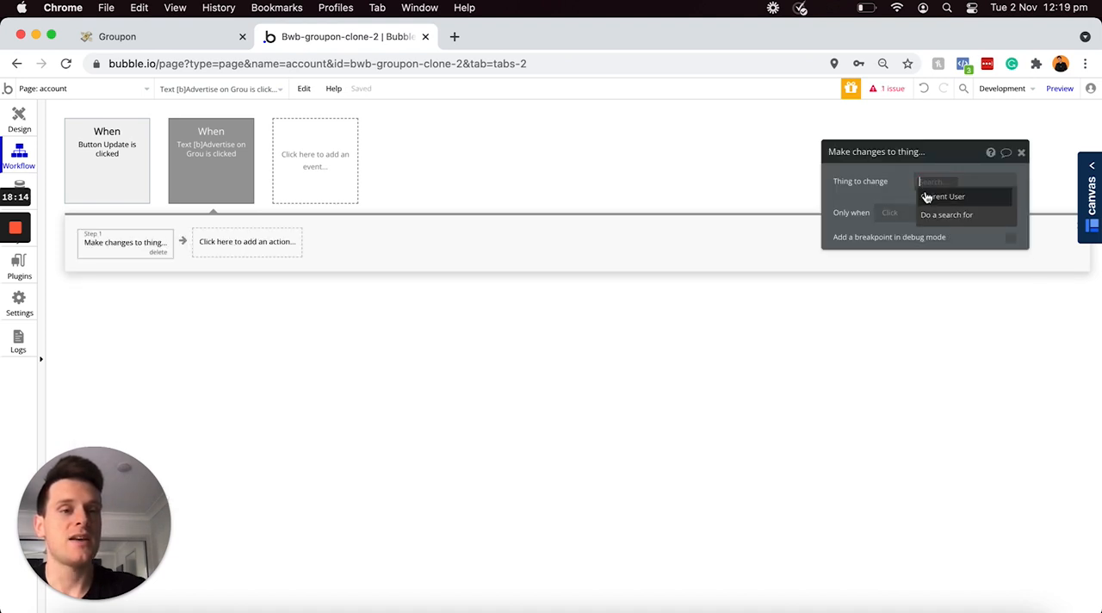
{"action": "left_click", "coordinate": [930, 199]}
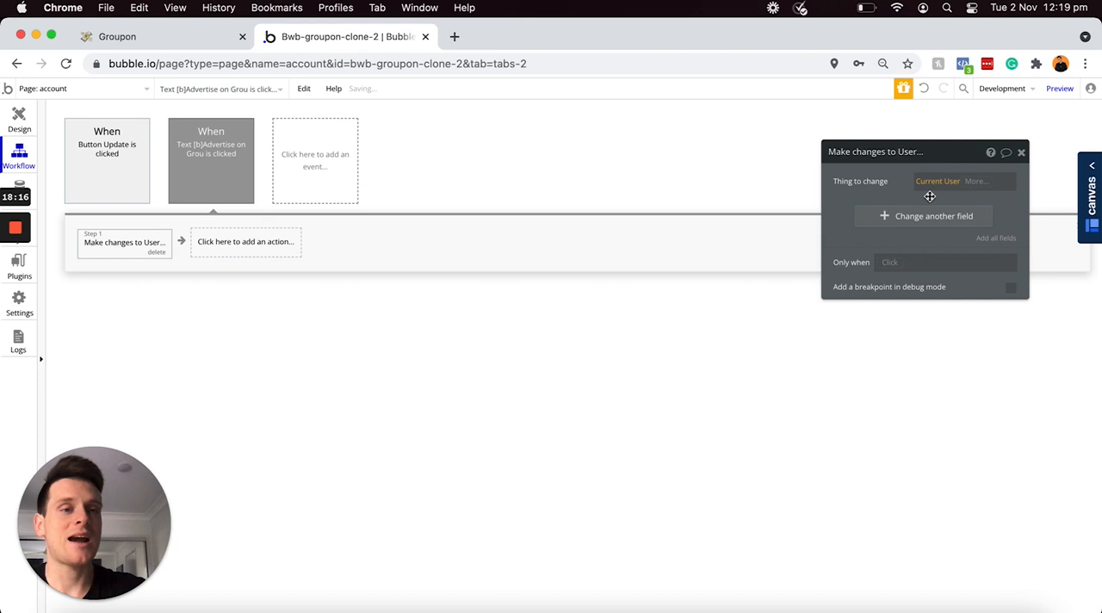
Step: Set the Account-type field to Business in the "Make changes to User" action of the "Advertise on Groupon" workflow
{"action": "left_click", "coordinate": [878, 218]}
{"action": "left_click", "coordinate": [849, 214]}
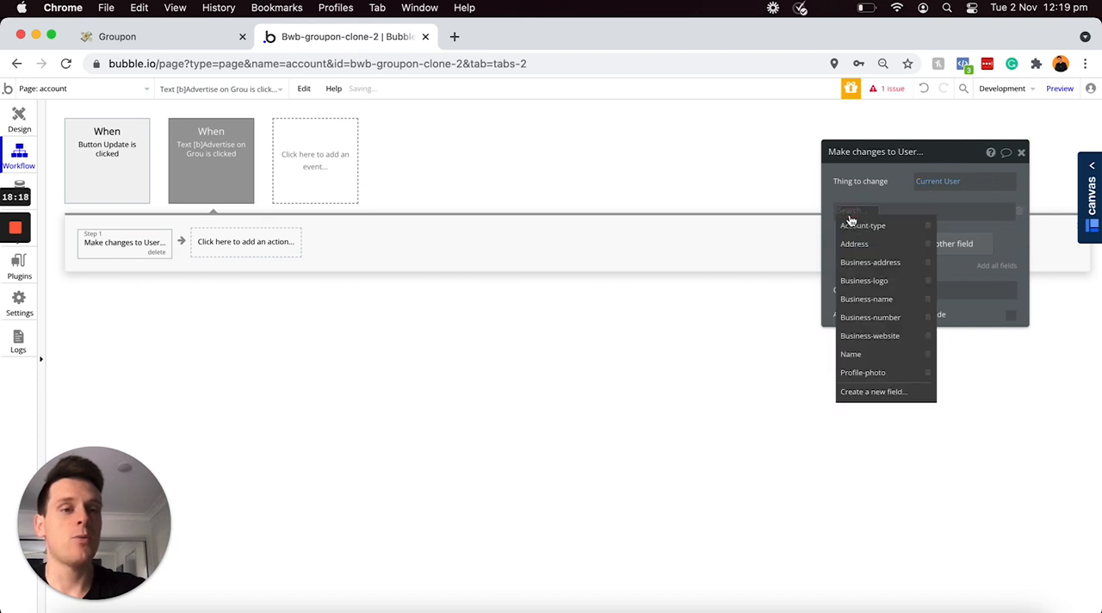
{"action": "left_click", "coordinate": [858, 227]}
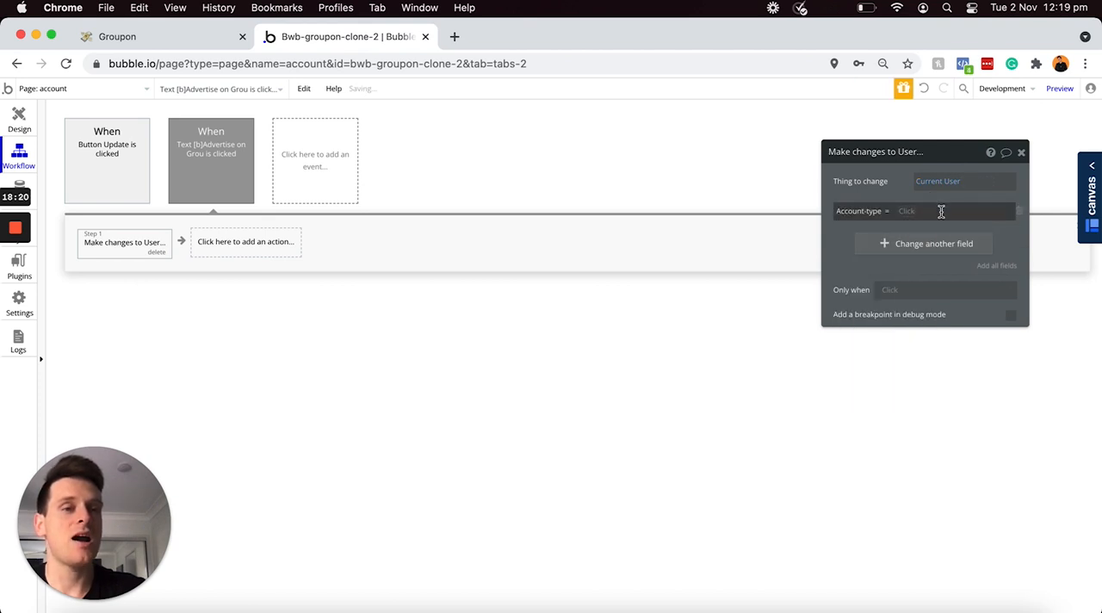
{"action": "left_click", "coordinate": [941, 211]}
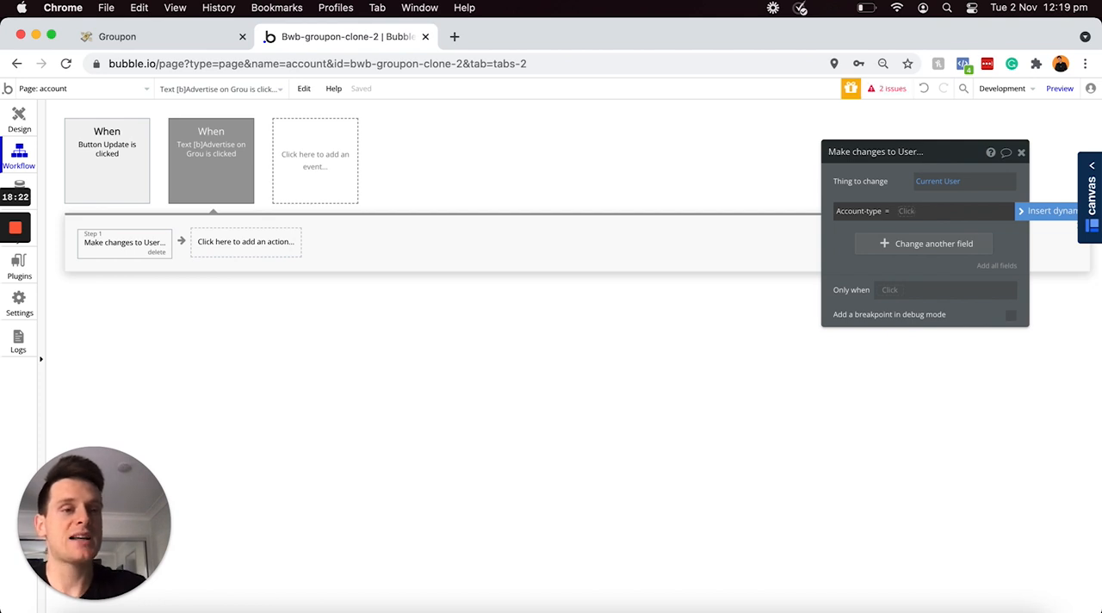
{"action": "left_click", "coordinate": [938, 216]}
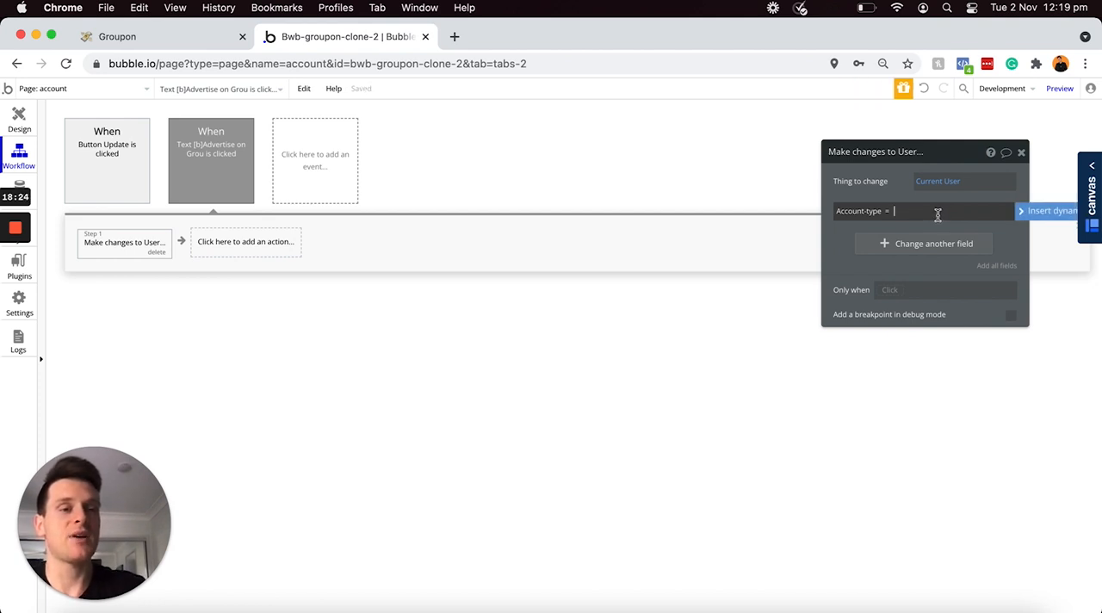
{"action": "type", "text": "Business"}
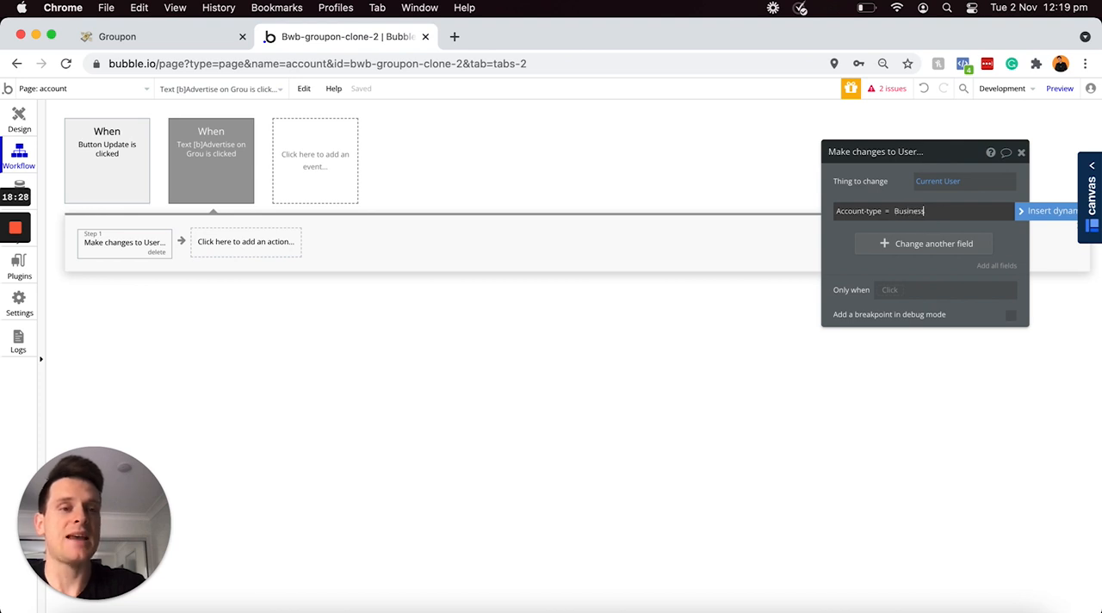
{"action": "left_click", "coordinate": [899, 188]}
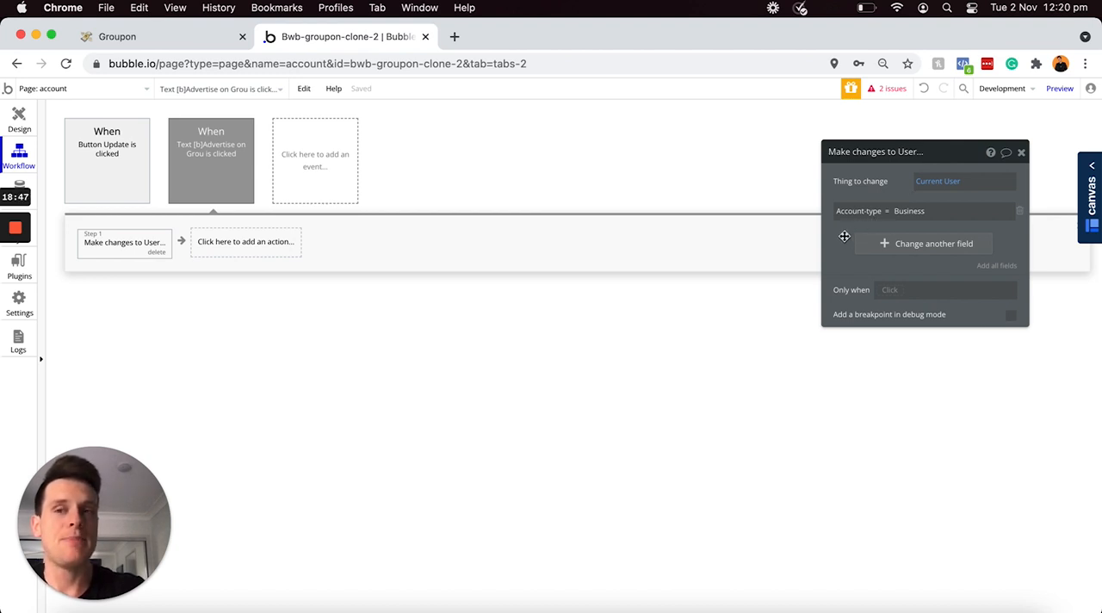
Step: Make the "Business Settings" heading on the account page not visible on page load
{"action": "left_click", "coordinate": [19, 123]}
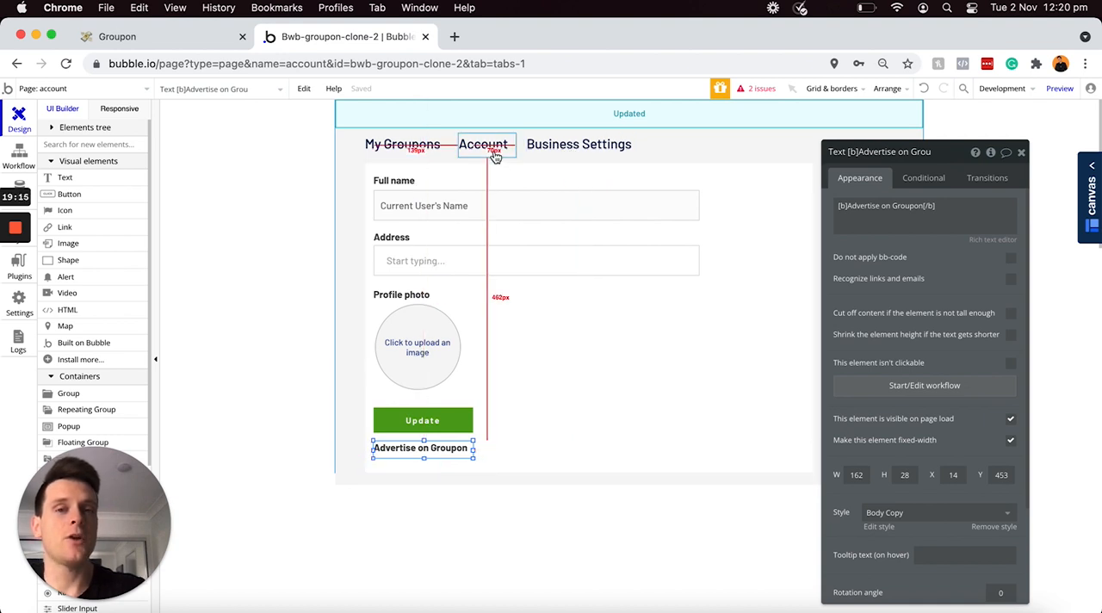
{"action": "left_click", "coordinate": [584, 151]}
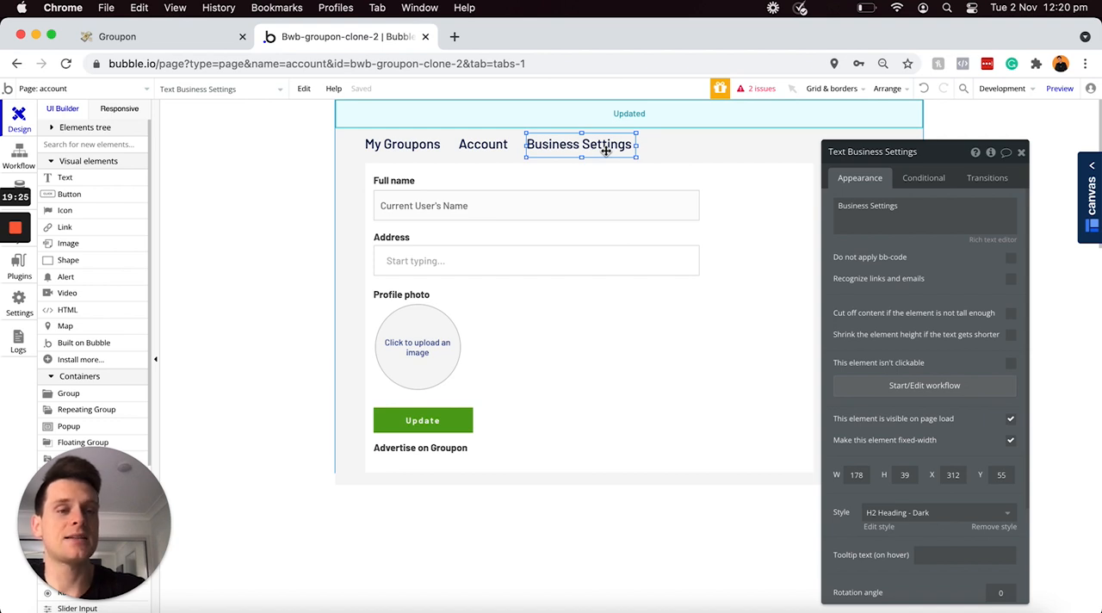
{"action": "left_click", "coordinate": [1011, 424]}
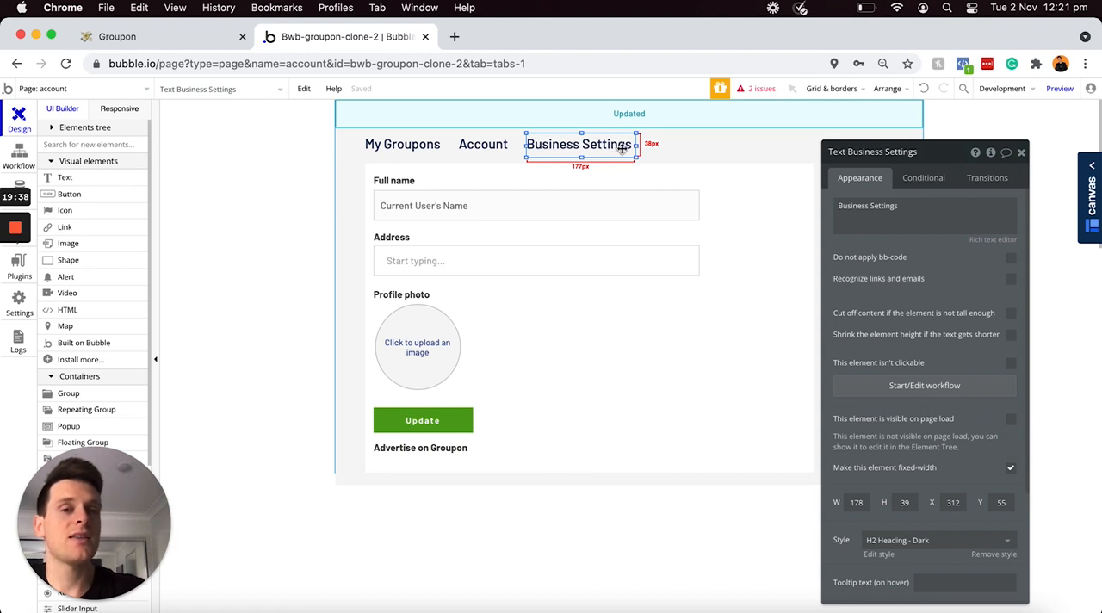
Step: Add a condition to the "Business Settings" text for when Current User's Account-type is Business
{"action": "left_click", "coordinate": [920, 183]}
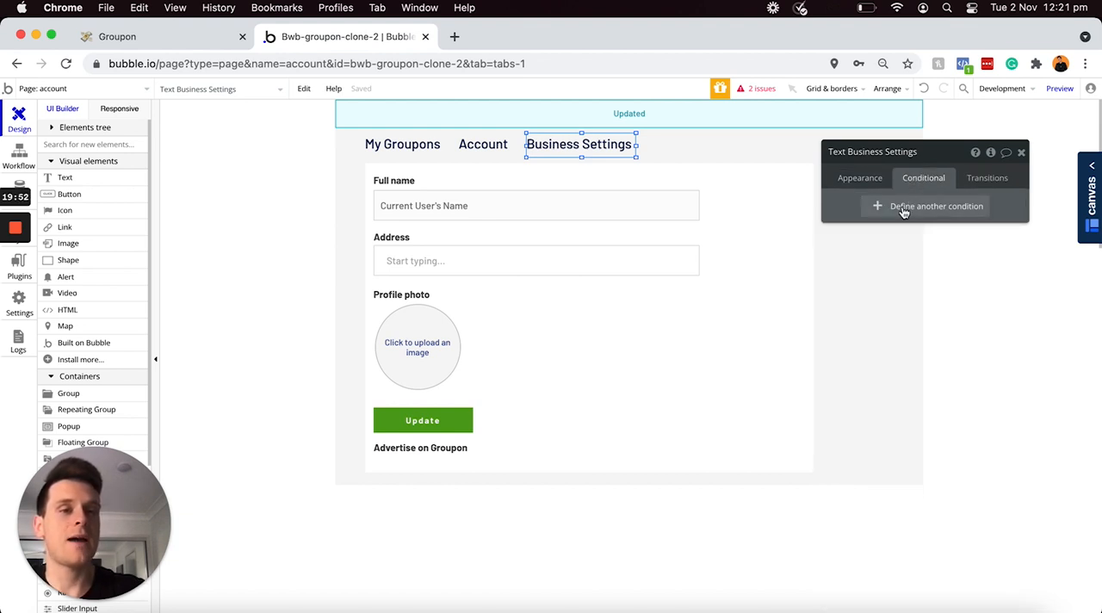
{"action": "left_click", "coordinate": [900, 212]}
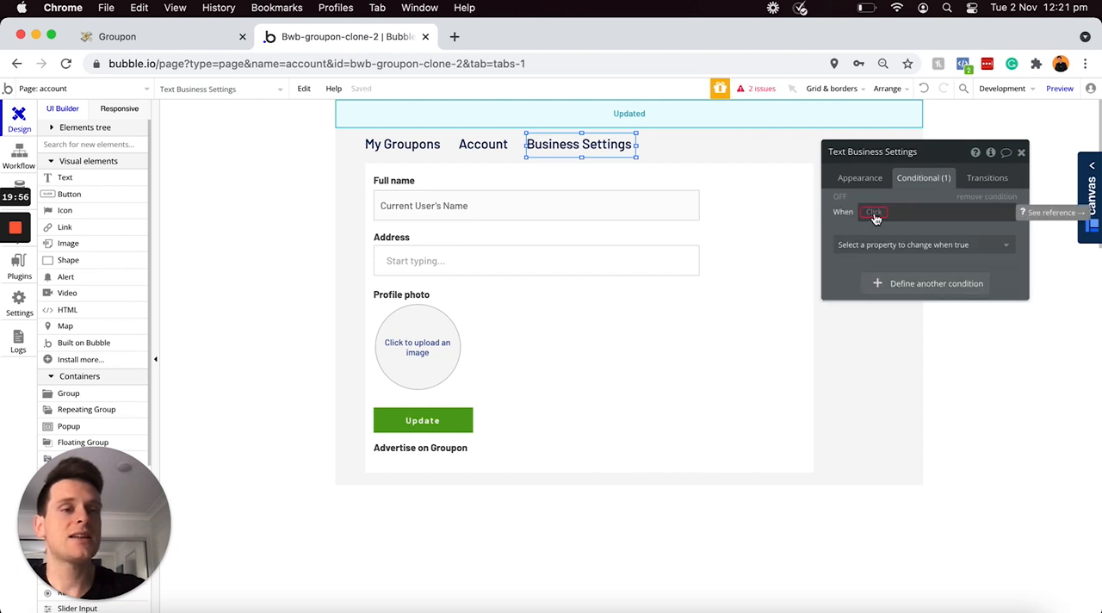
{"action": "left_click", "coordinate": [874, 213]}
{"action": "left_click", "coordinate": [887, 247]}
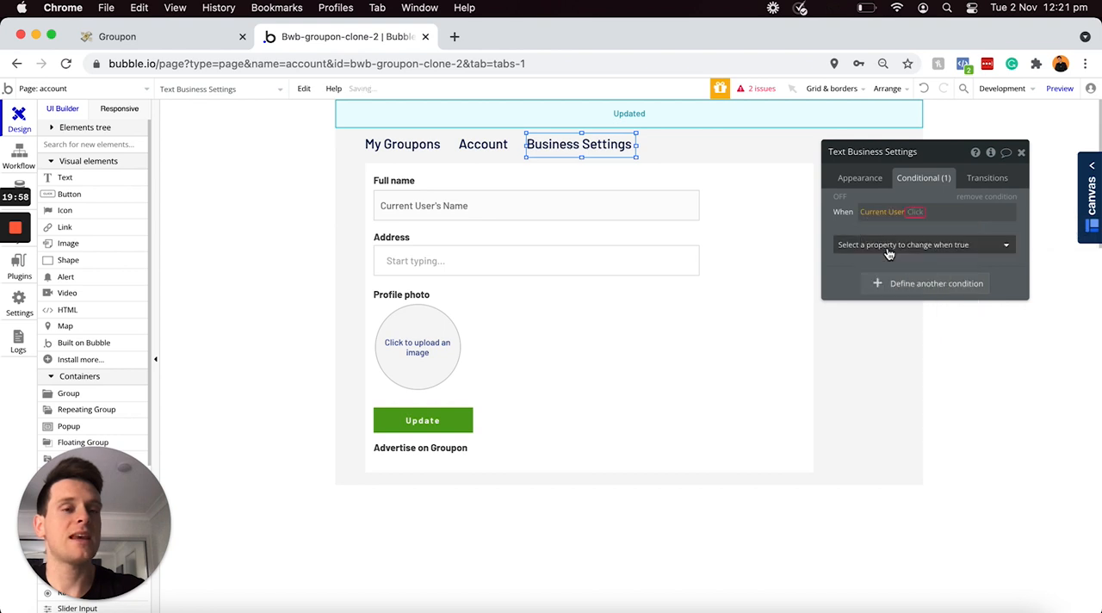
{"action": "left_click", "coordinate": [926, 229]}
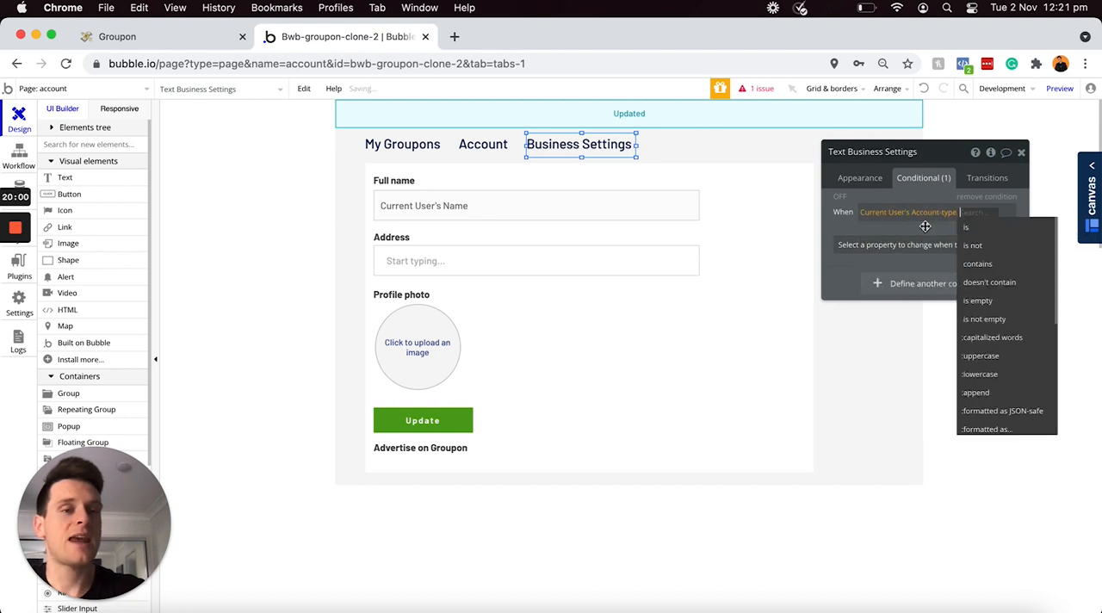
{"action": "left_click", "coordinate": [978, 229]}
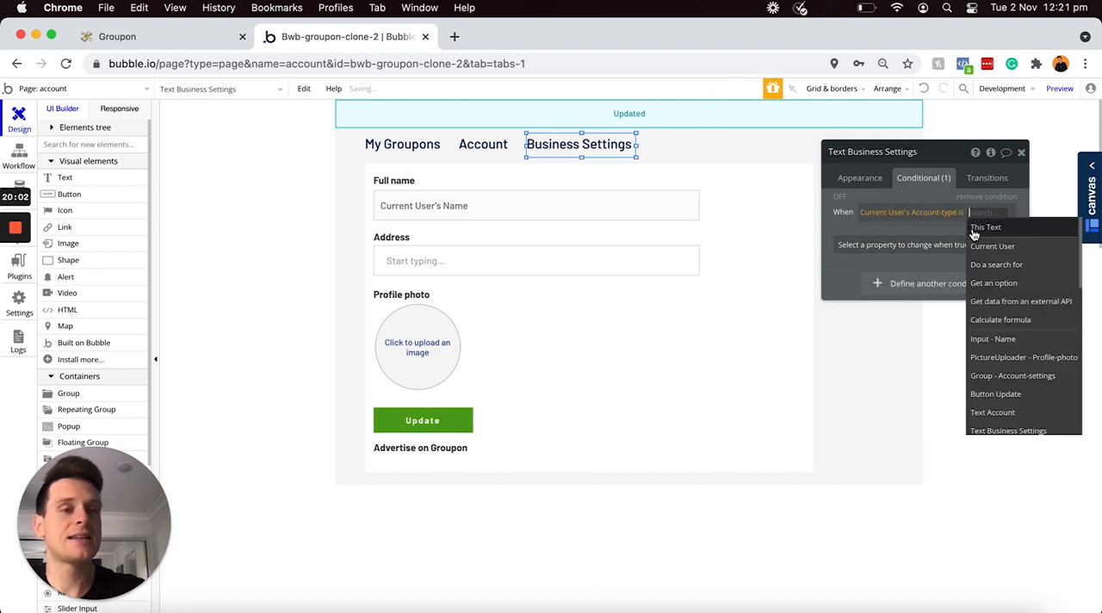
{"action": "type", "text": "Business"}
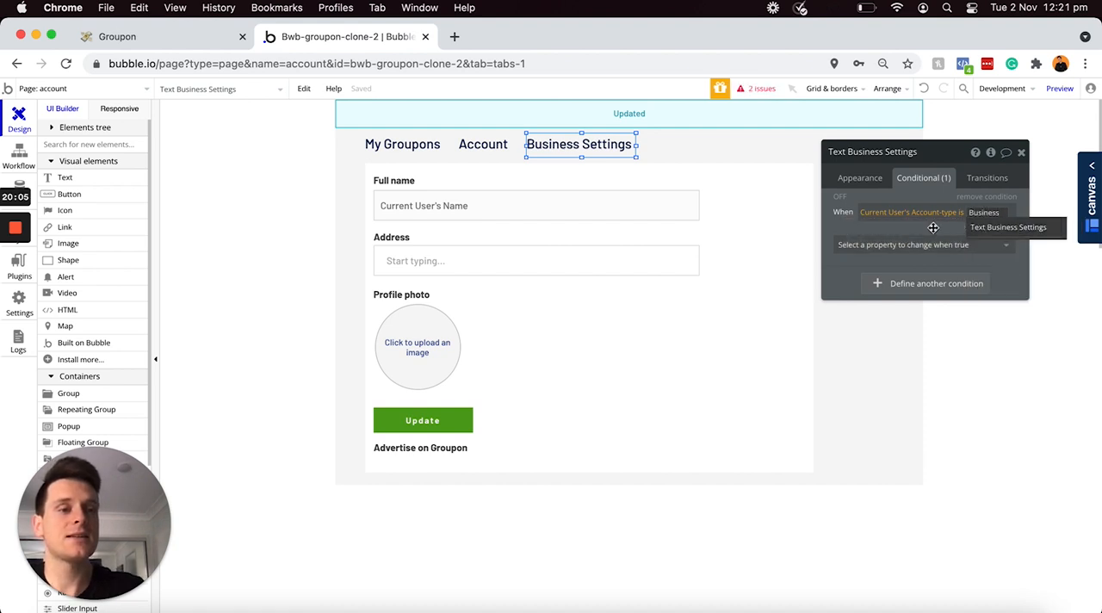
{"action": "key", "text": "Return"}
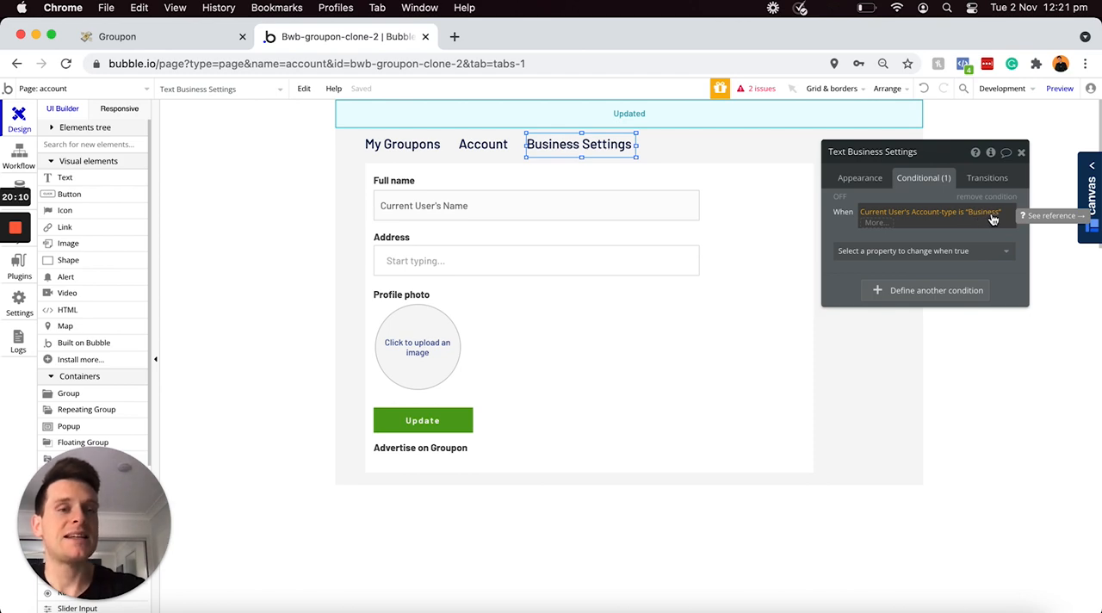
Step: Check the Account-type value written by the "Advertise on Groupon" workflow against the condition, and return to the page design
{"action": "left_click", "coordinate": [19, 184]}
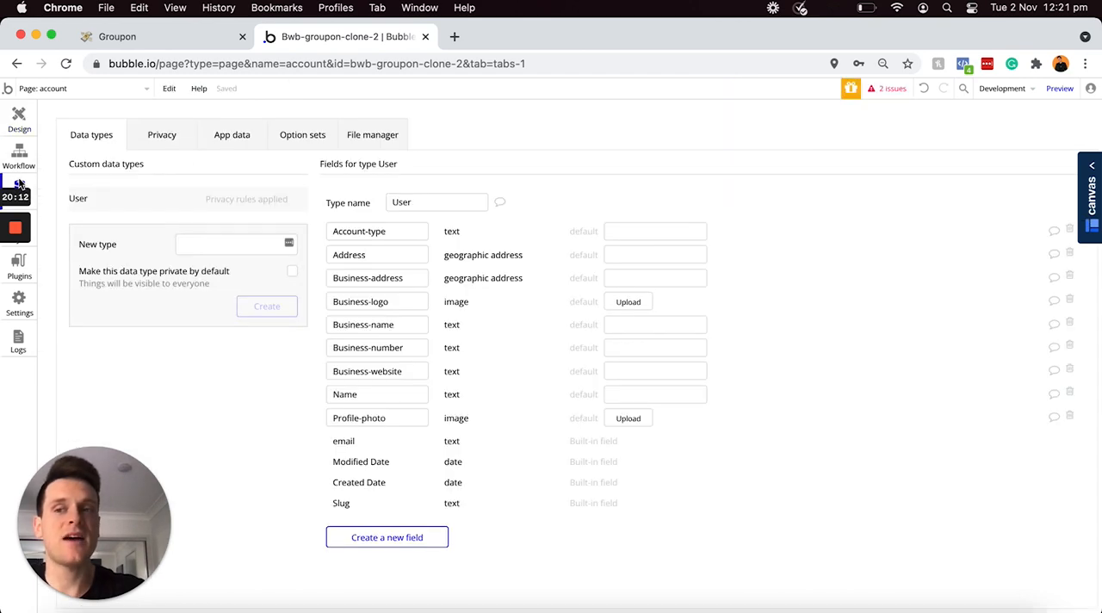
{"action": "left_click", "coordinate": [19, 155]}
{"action": "left_click", "coordinate": [118, 244]}
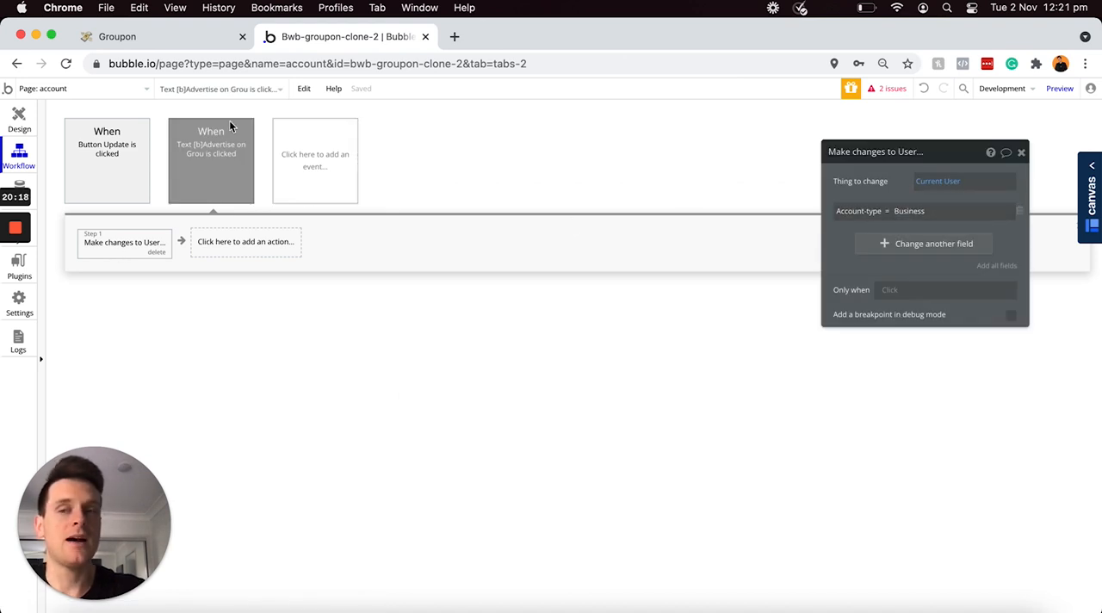
{"action": "left_click", "coordinate": [19, 118]}
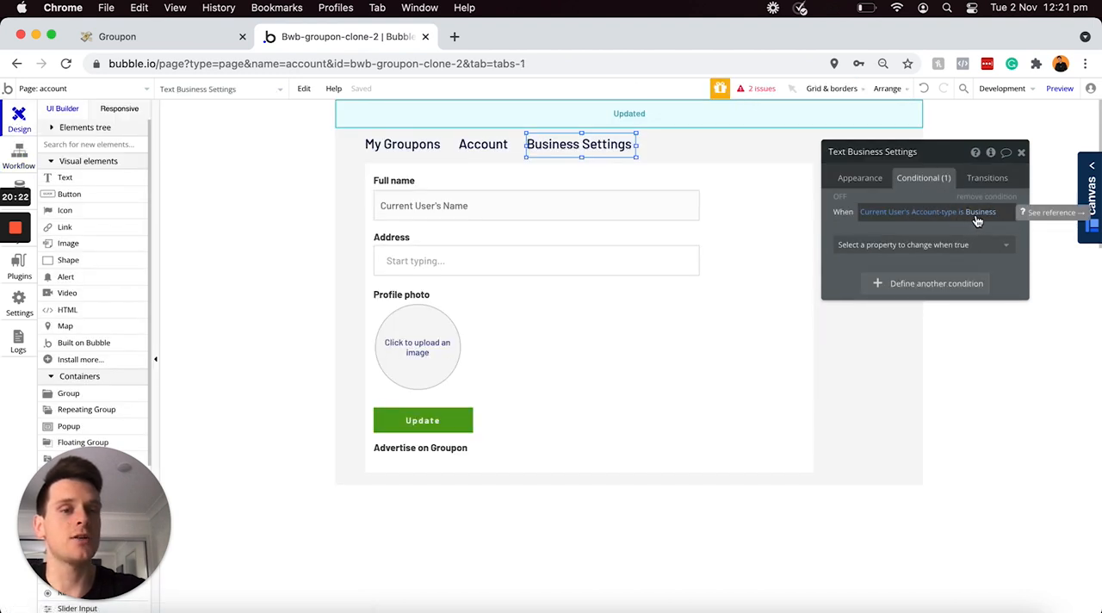
Step: Set the "Business Settings" text's condition to turn on "This element is visible" when true
{"action": "left_click", "coordinate": [947, 244]}
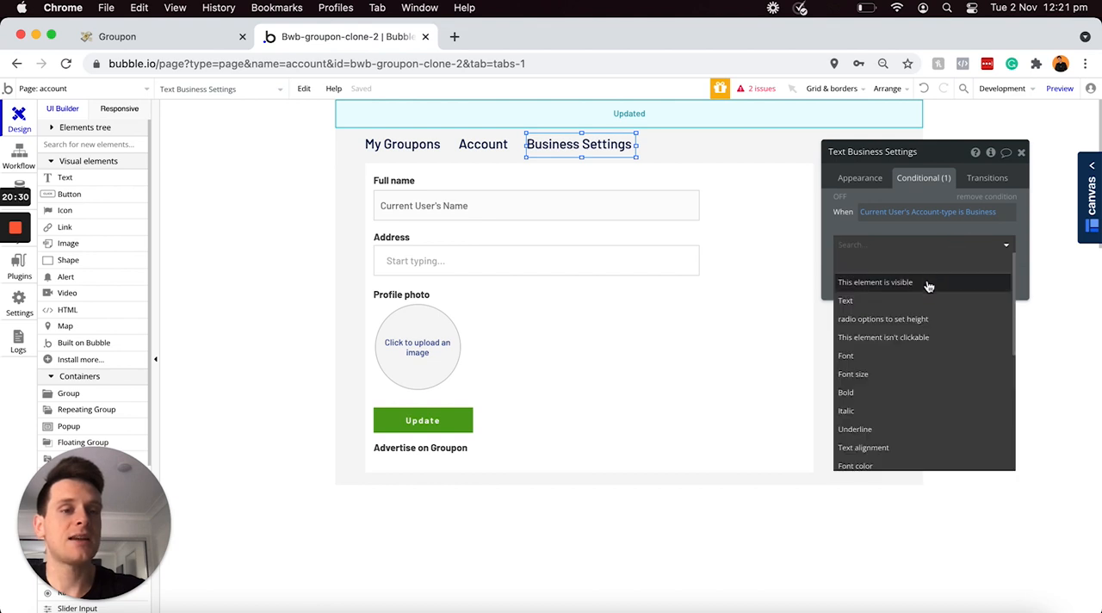
{"action": "left_click", "coordinate": [898, 287]}
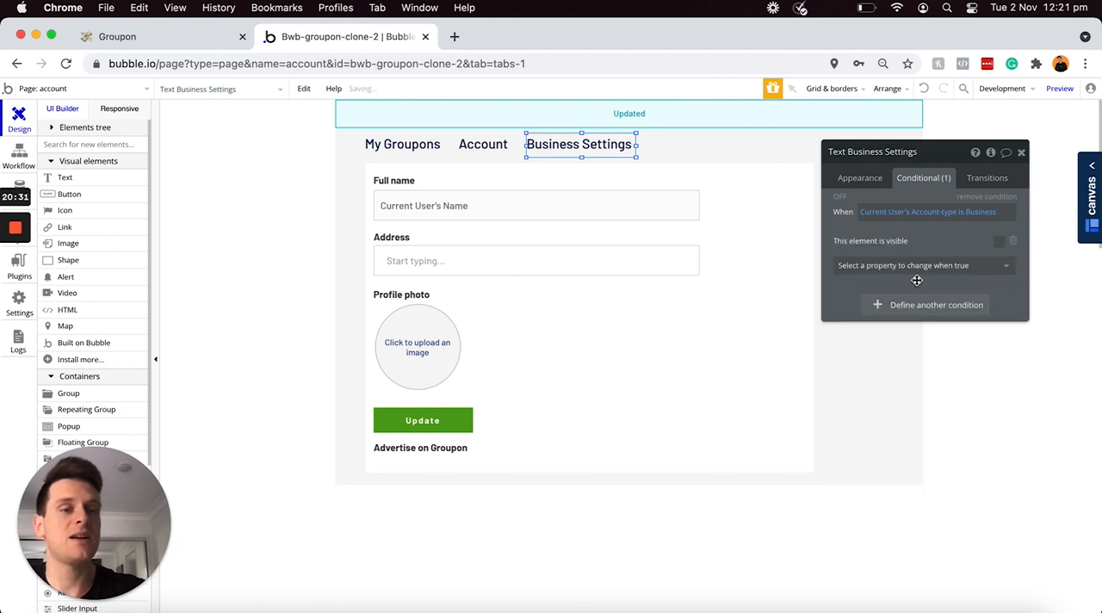
{"action": "left_click", "coordinate": [997, 247]}
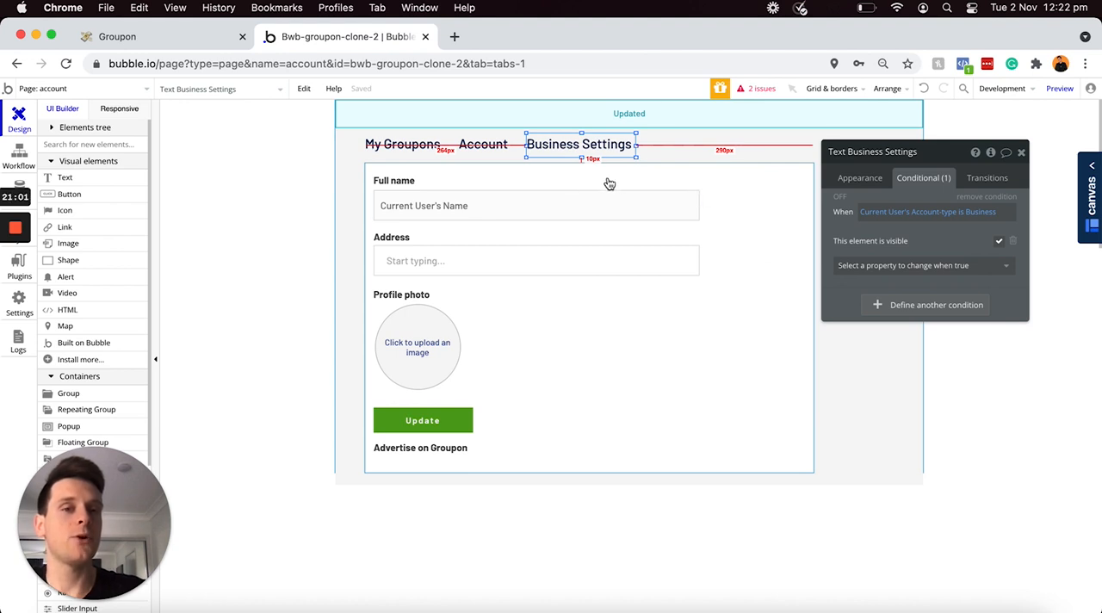
{"action": "left_click", "coordinate": [861, 178]}
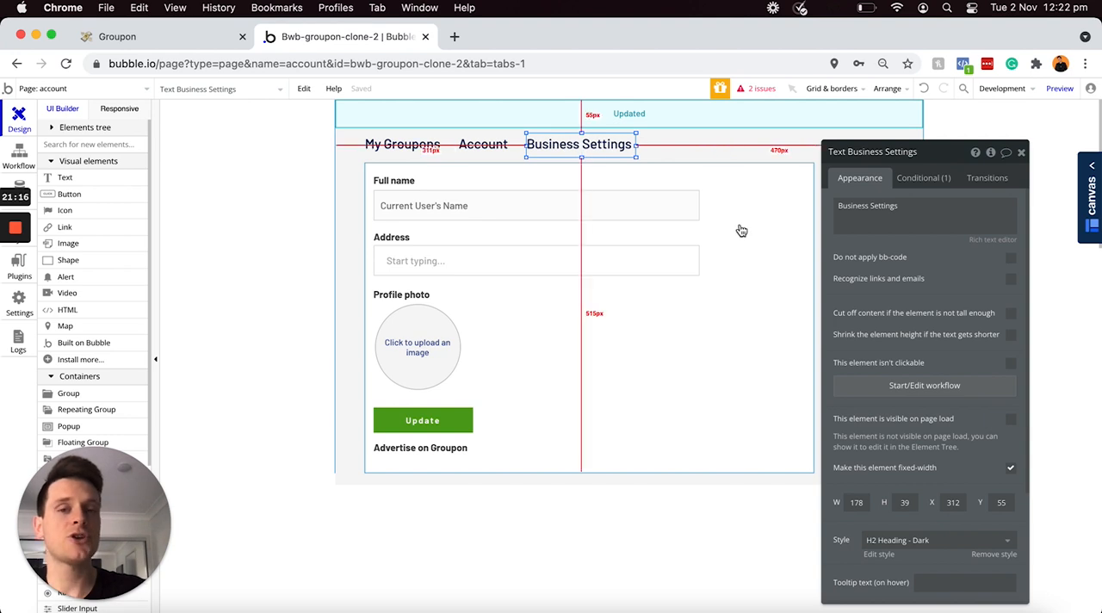
Step: Hide the Account-settings group in the editor and place a copy of it on the page at X 48, Y 104
{"action": "left_click", "coordinate": [740, 205]}
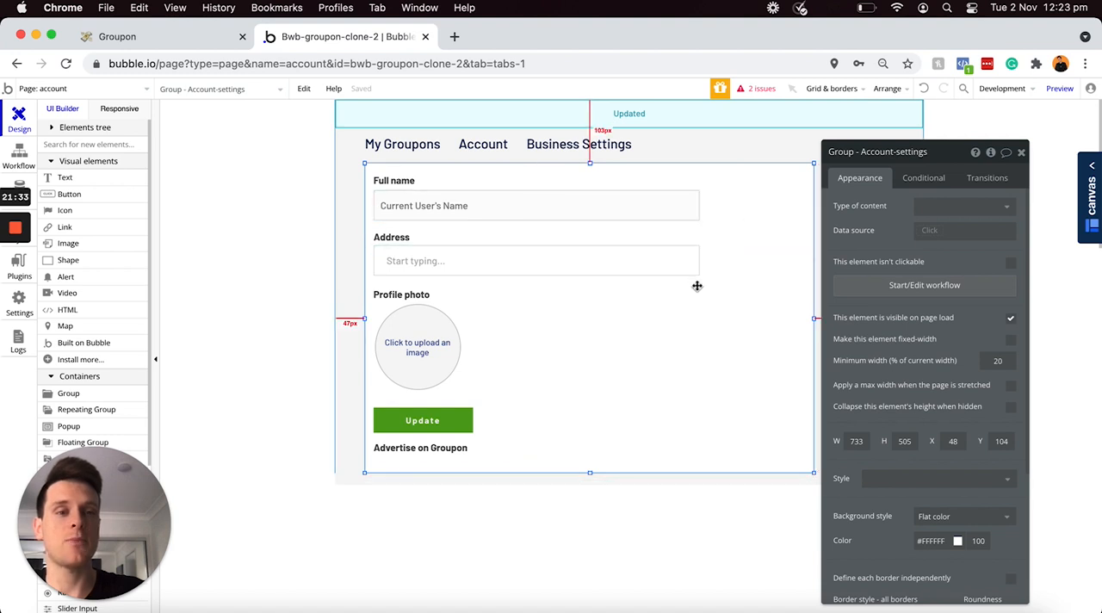
{"action": "left_click", "coordinate": [51, 128]}
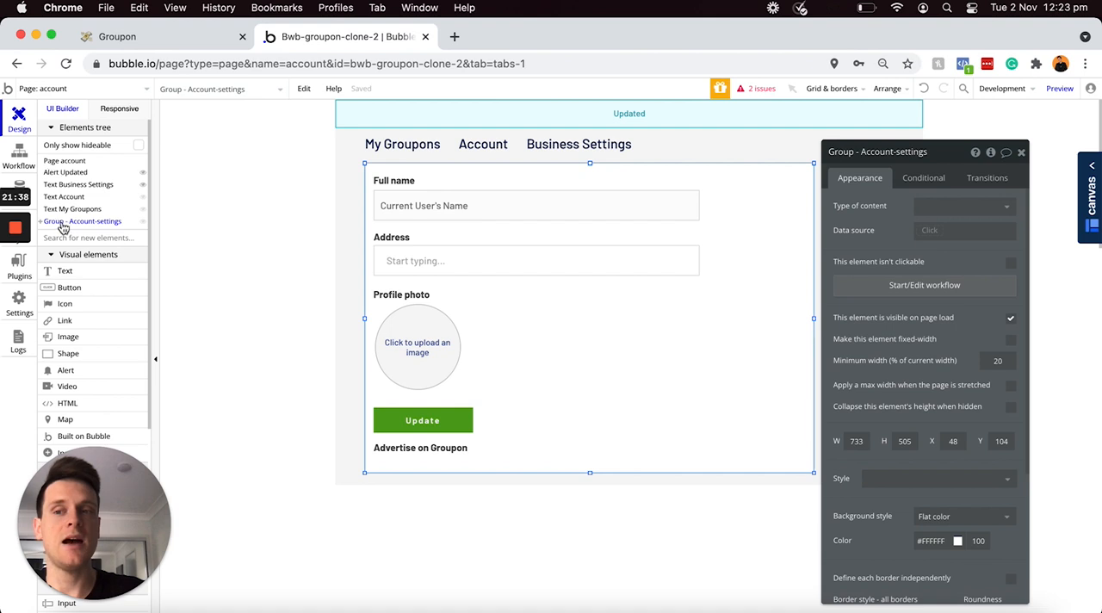
{"action": "mouse_move", "coordinate": [64, 224]}
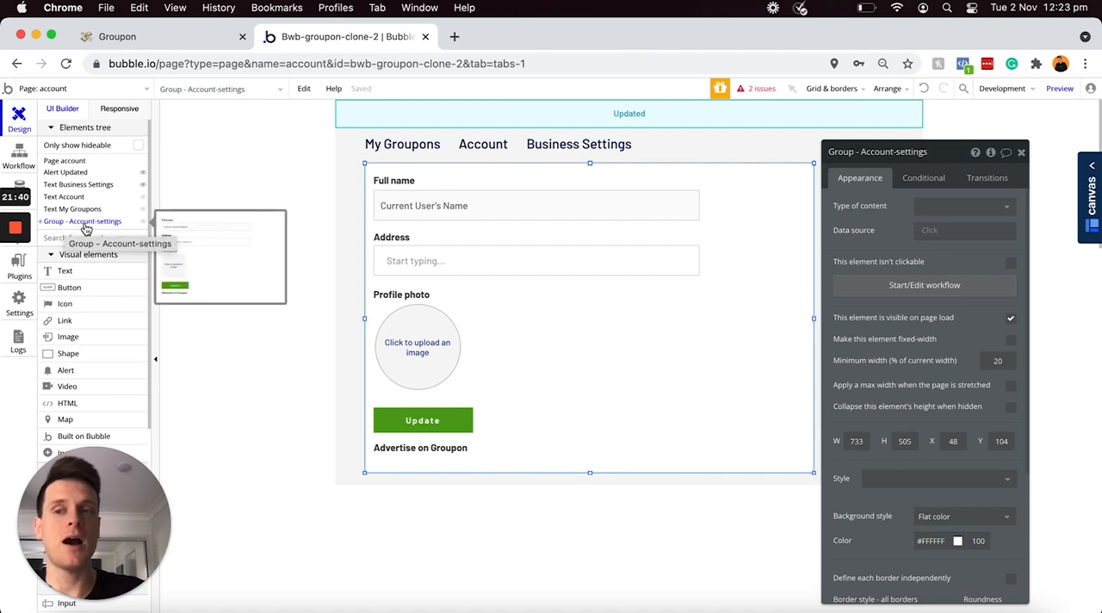
{"action": "left_click", "coordinate": [143, 222]}
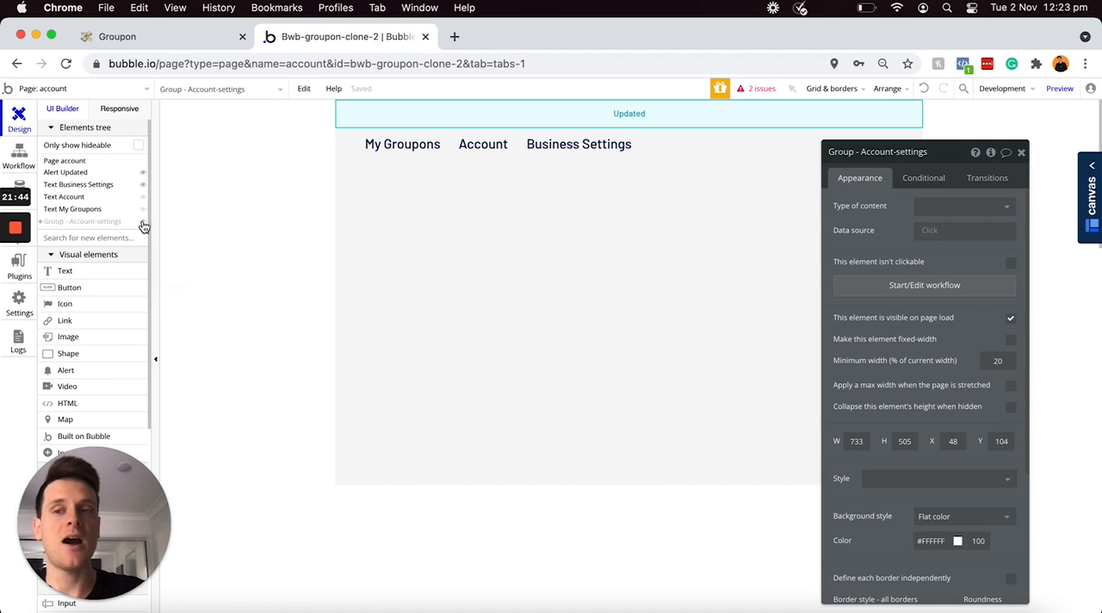
{"action": "left_click", "coordinate": [460, 233]}
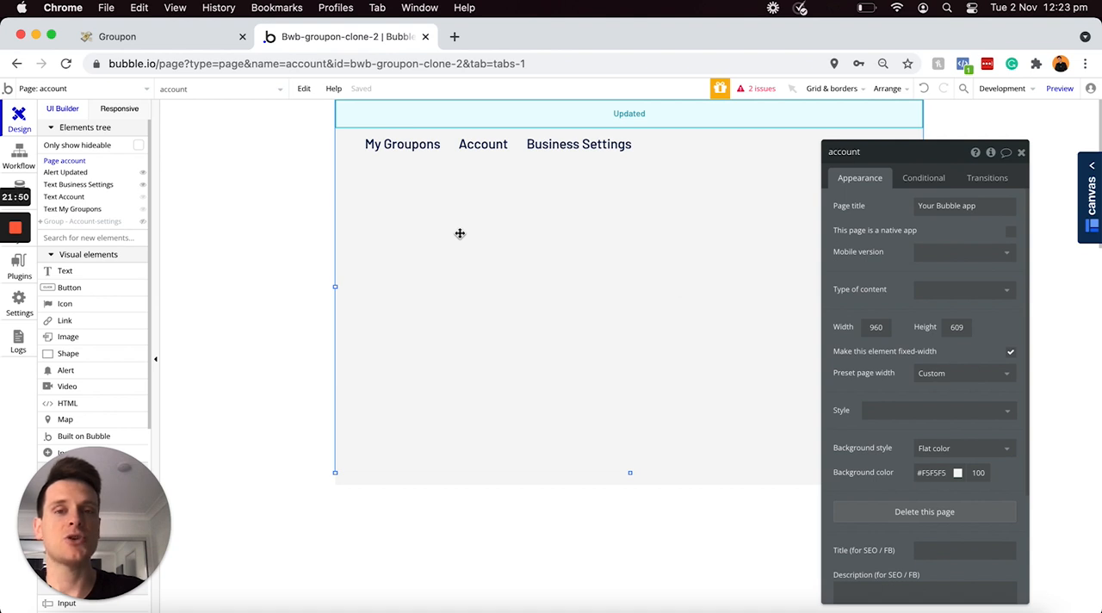
{"action": "key", "text": "super+v"}
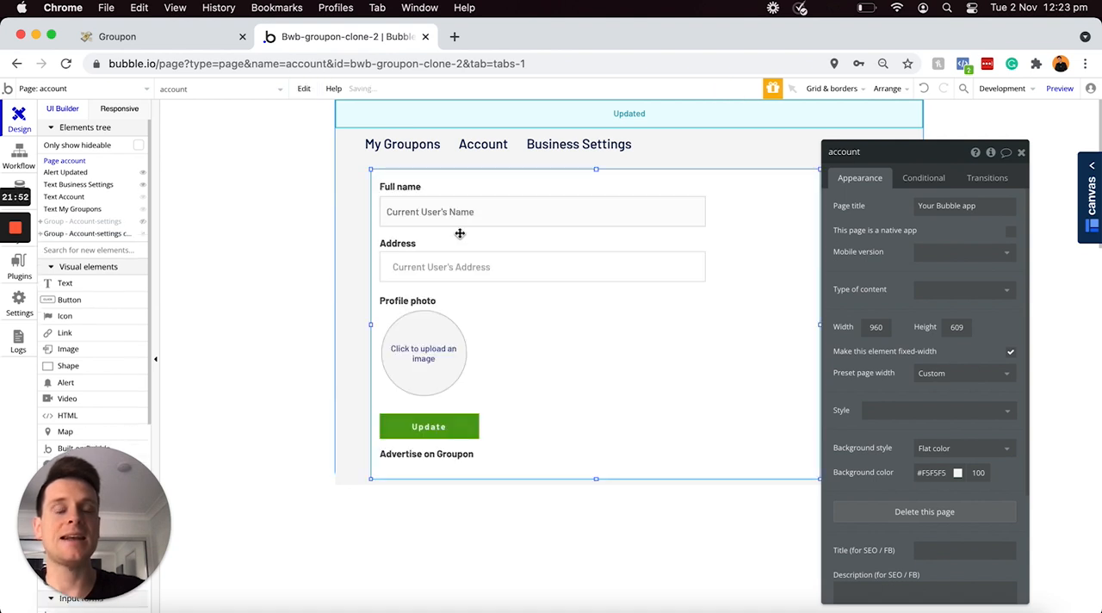
{"action": "left_click_drag", "start_coordinate": [528, 184], "coordinate": [525, 179]}
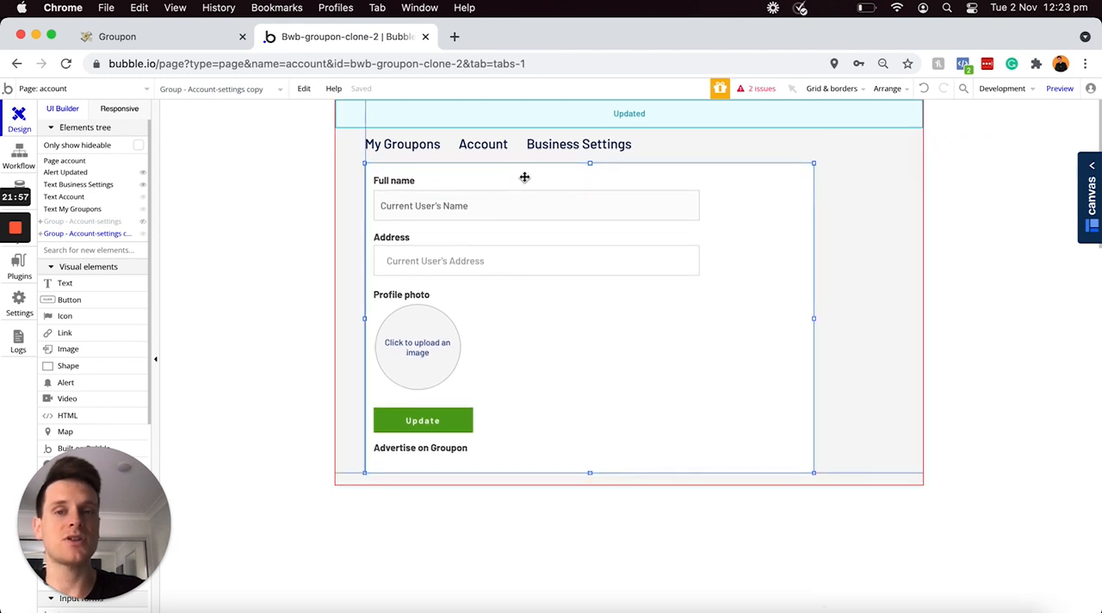
Step: Rename the copied Account-settings group as "Business-settings"
{"action": "double_click", "coordinate": [524, 176]}
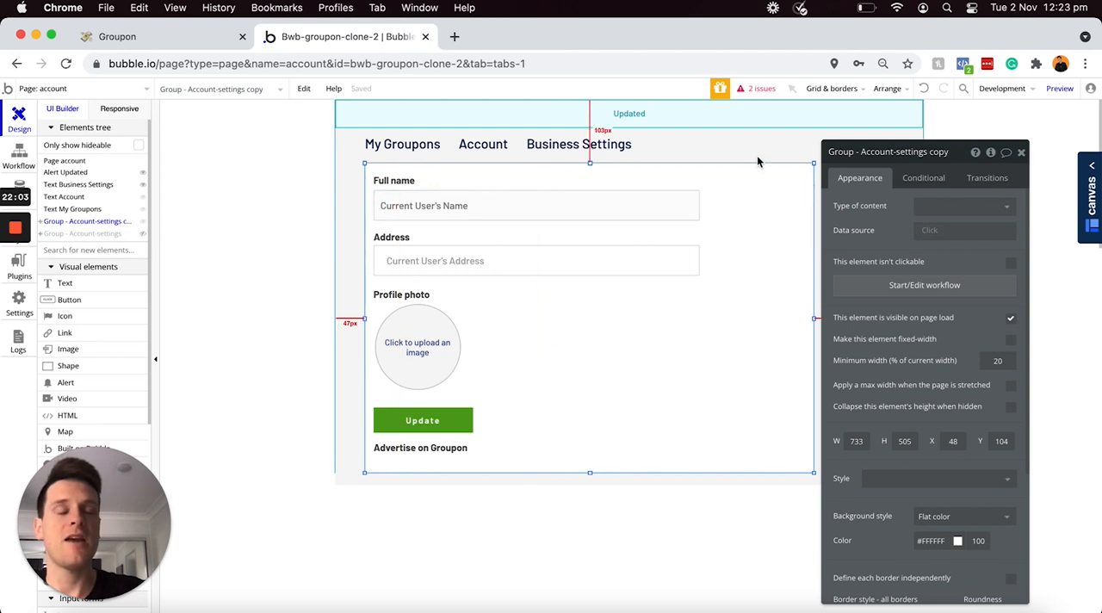
{"action": "left_click", "coordinate": [861, 153]}
{"action": "key", "text": "shift+super+Right"}
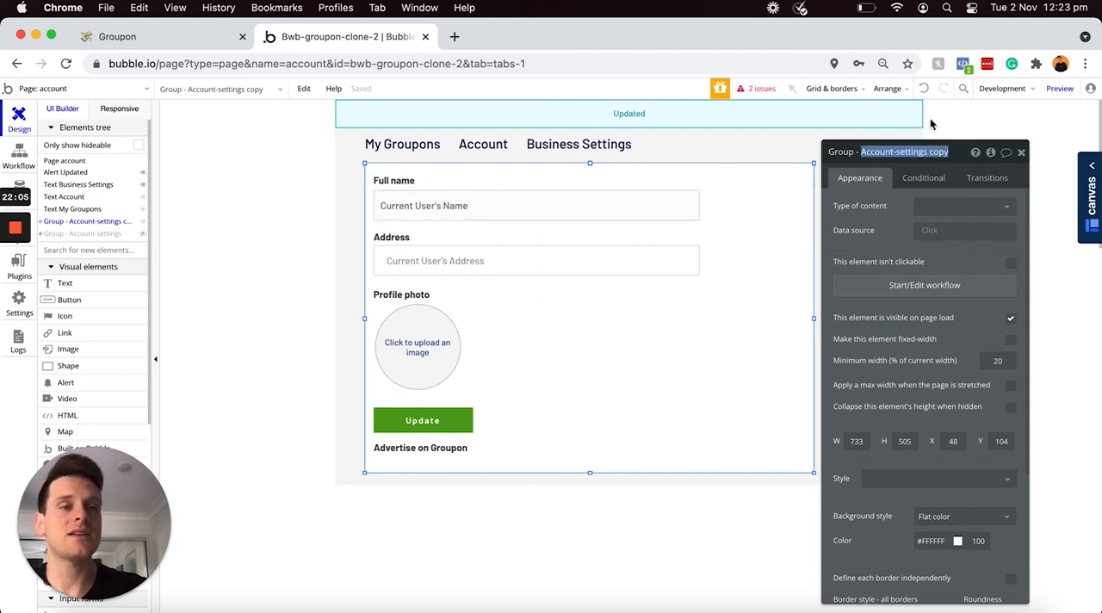
{"action": "type", "text": "Business"}
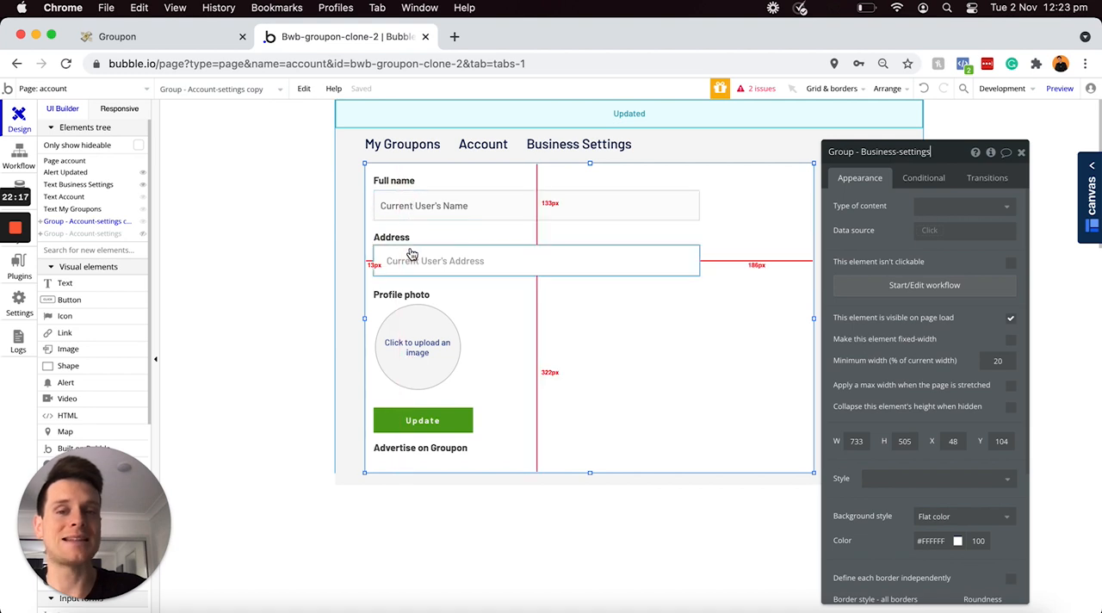
Step: Change the "Full name" label in the Business-settings group to "Business name" and widen it to about 133 px
{"action": "left_click", "coordinate": [397, 184]}
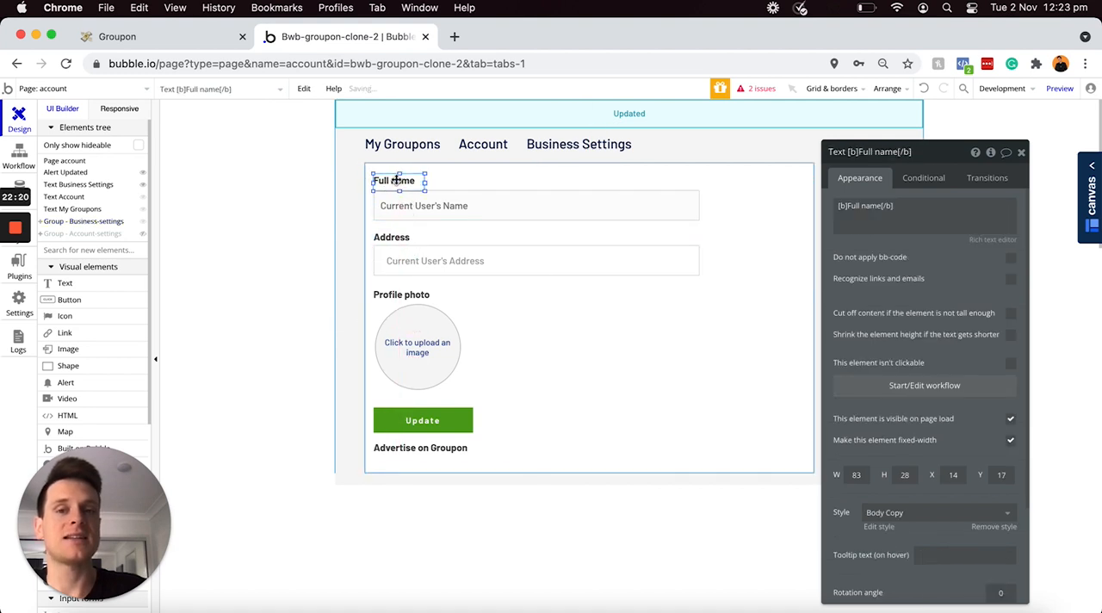
{"action": "left_click", "coordinate": [864, 207]}
{"action": "key", "text": "BackSpace"}
{"action": "key", "text": "BackSpace"}
{"action": "key", "text": "BackSpace"}
{"action": "key", "text": "BackSpace"}
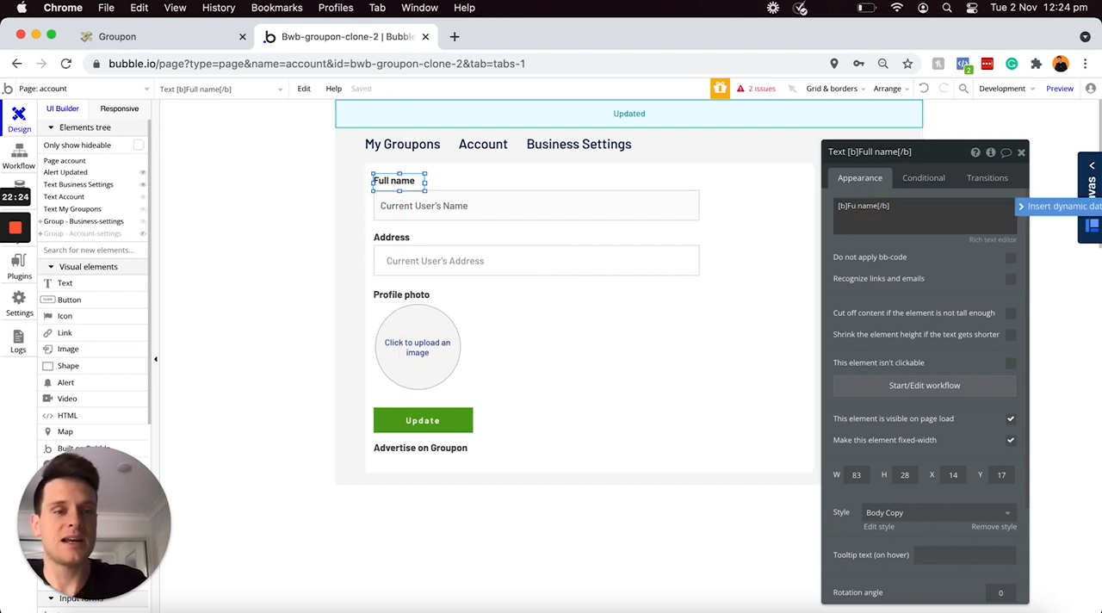
{"action": "type", "text": "Business"}
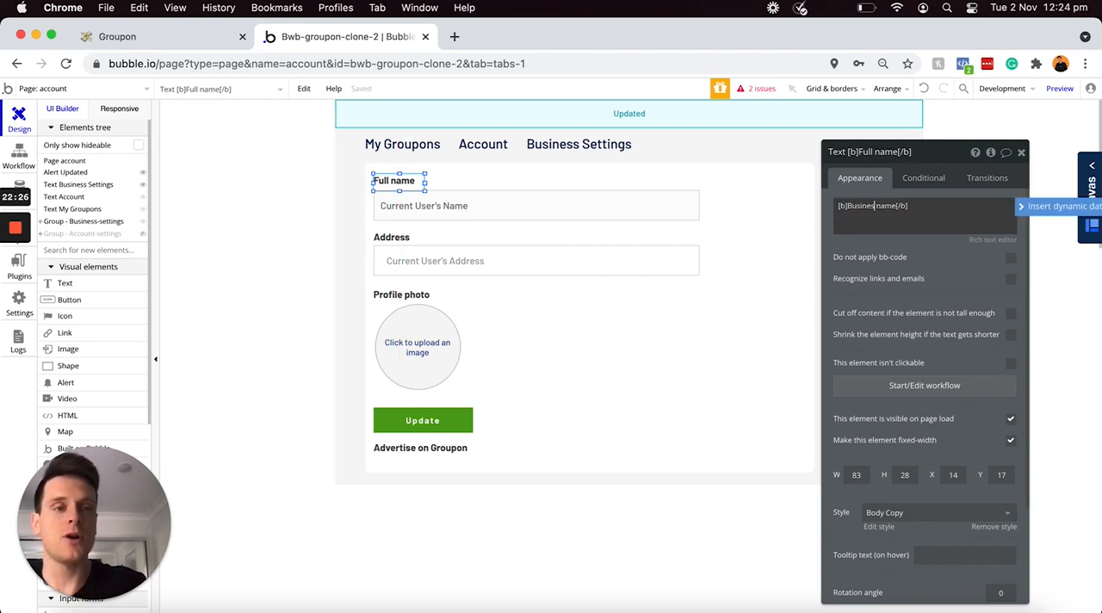
{"action": "left_click_drag", "start_coordinate": [425, 181], "coordinate": [456, 183]}
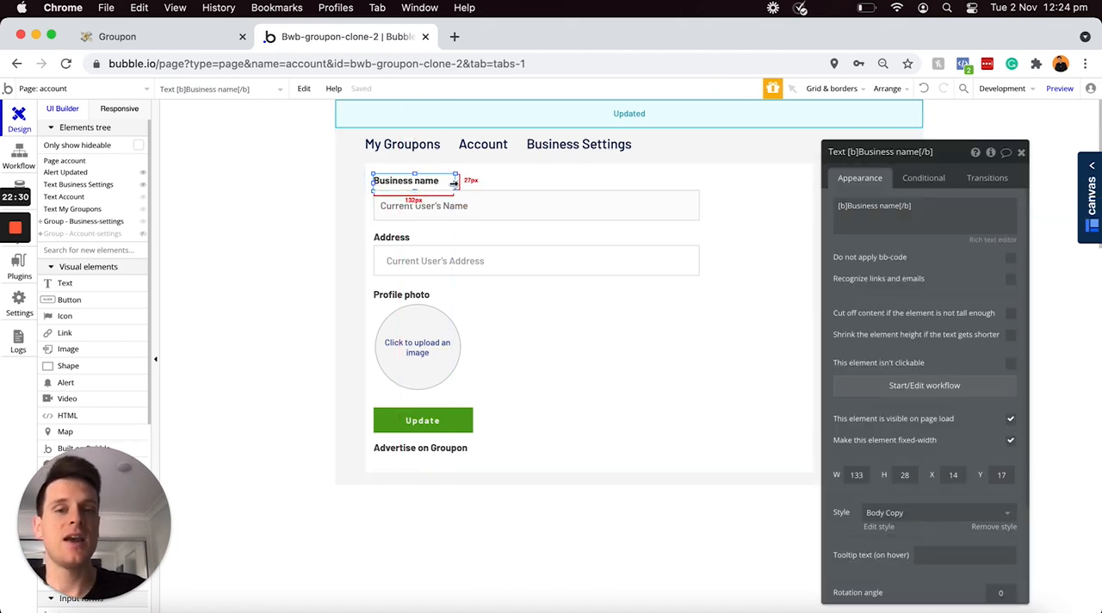
Step: Rename the copied name input as "Business-name" and set its initial content to Current User's Business-name
{"action": "left_click", "coordinate": [453, 205]}
{"action": "left_click", "coordinate": [859, 156]}
{"action": "type", "text": "Business"}
{"action": "key", "text": "Delete"}
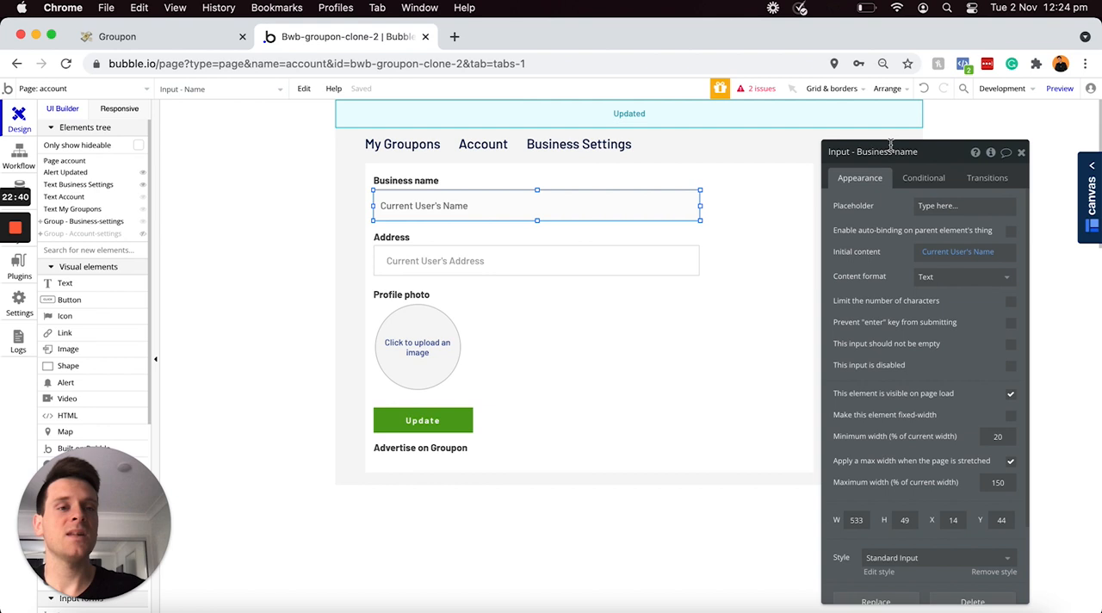
{"action": "left_click", "coordinate": [900, 216]}
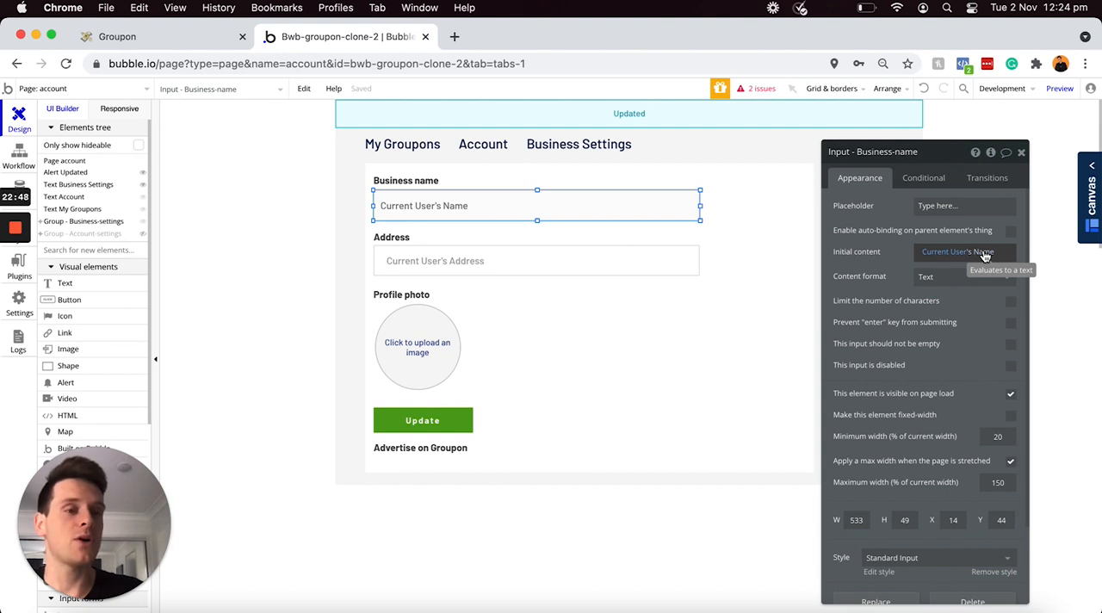
{"action": "left_click", "coordinate": [982, 253]}
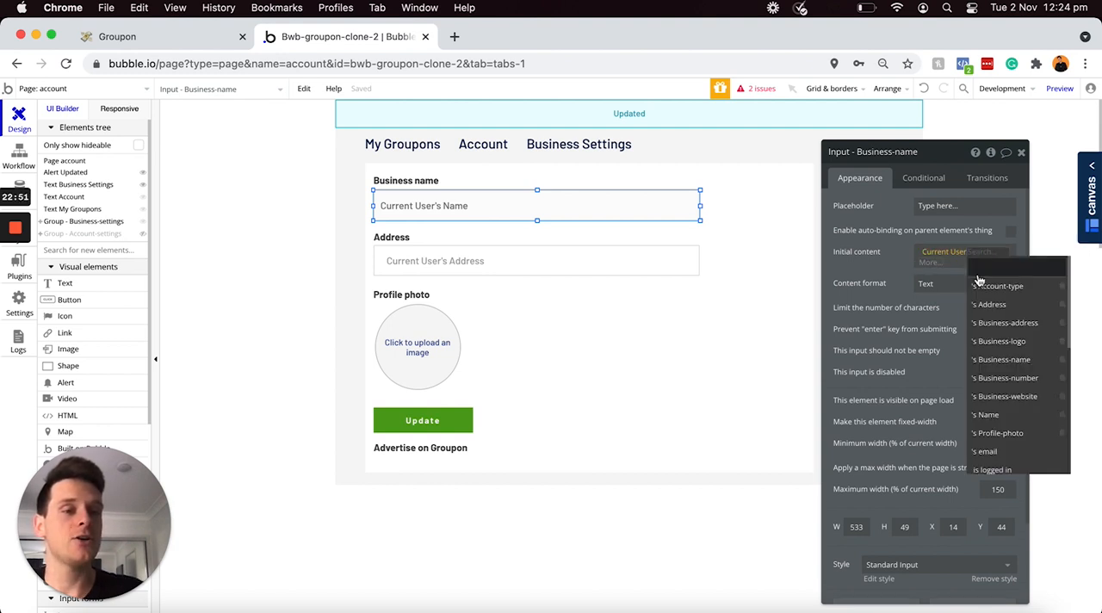
{"action": "left_click", "coordinate": [983, 359]}
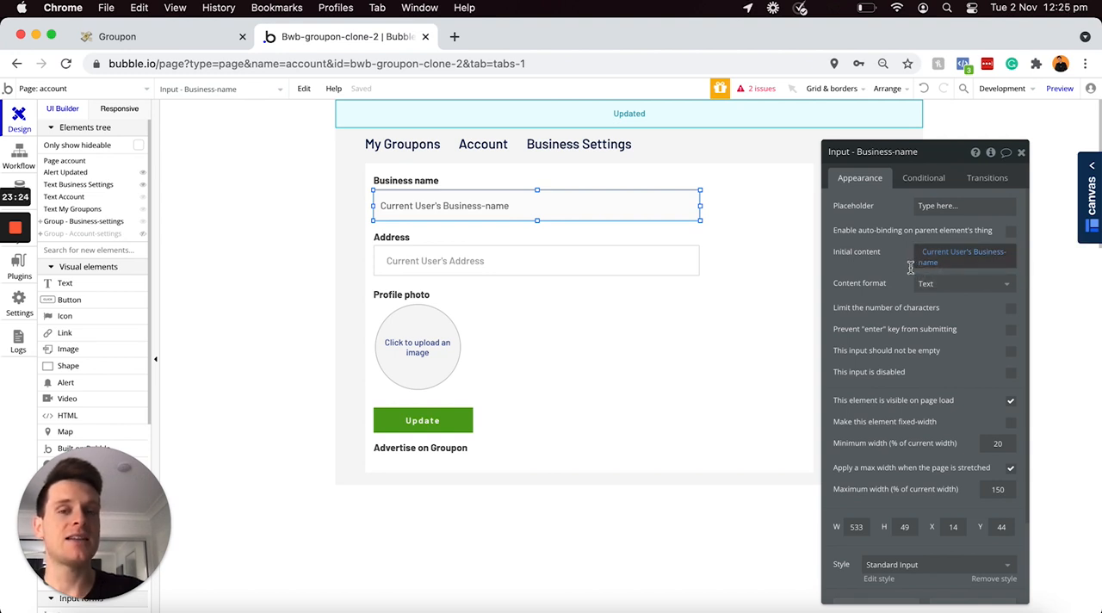
Step: Change the "Address" label to "Business address" and widen it to about 162 px
{"action": "left_click", "coordinate": [398, 245]}
{"action": "triple_click", "coordinate": [852, 205]}
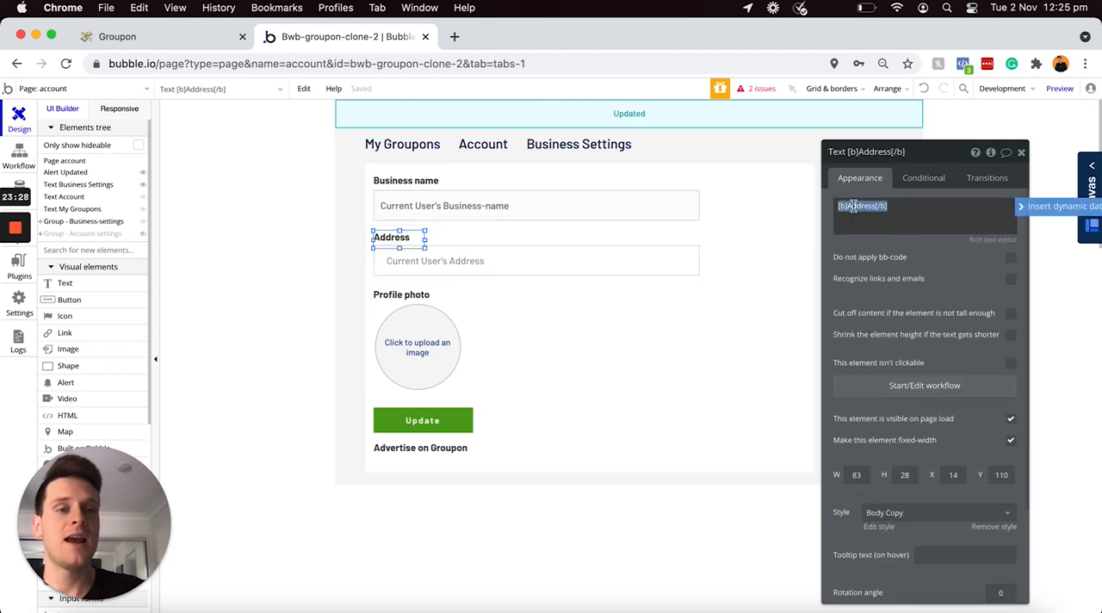
{"action": "left_click", "coordinate": [862, 204]}
{"action": "key", "text": "BackSpace"}
{"action": "type", "text": "Business a"}
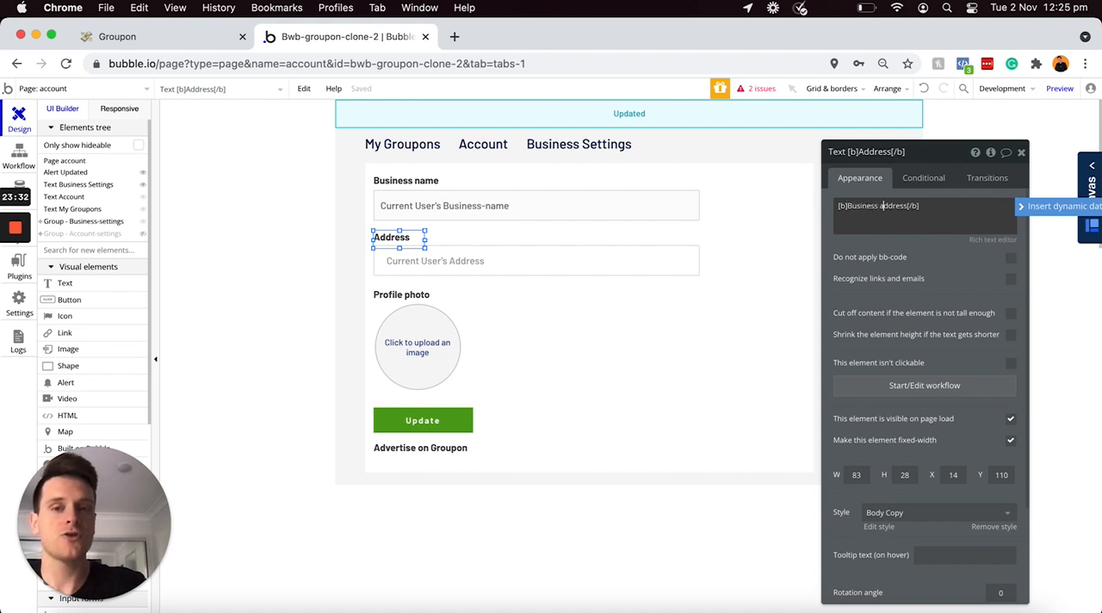
{"action": "left_click_drag", "start_coordinate": [426, 240], "coordinate": [473, 239]}
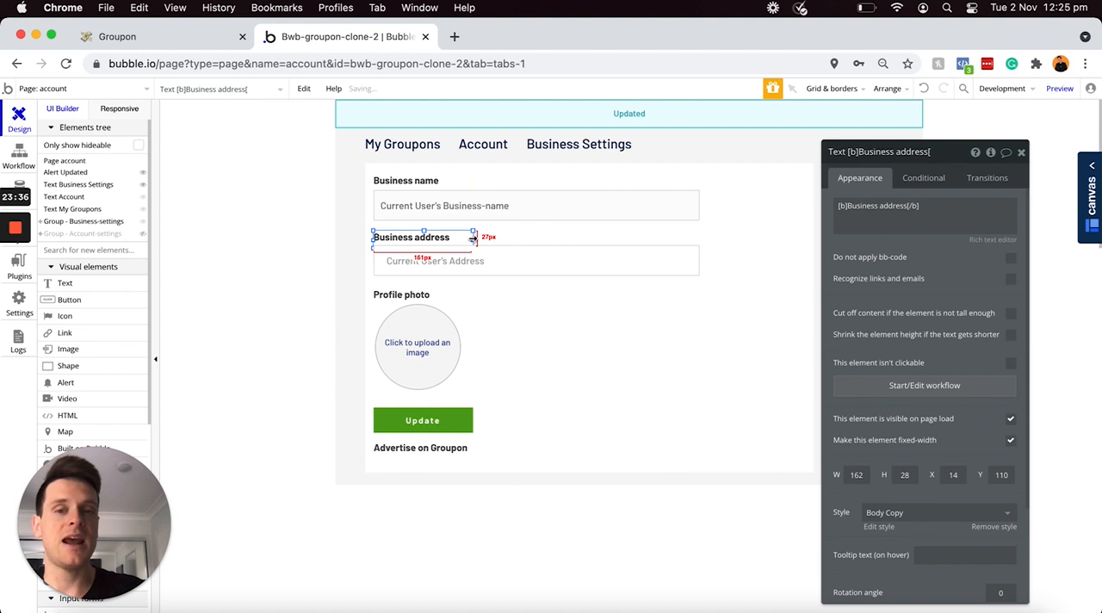
Step: Rename the address search box as "Business-address" and set its default value to Current User's Business-address
{"action": "left_click", "coordinate": [496, 263]}
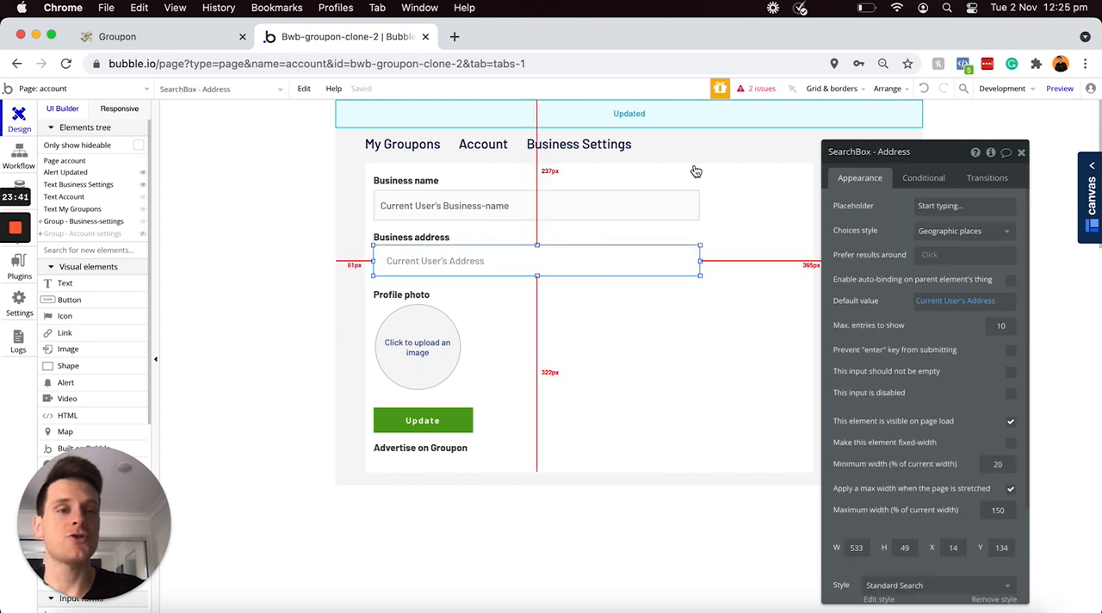
{"action": "left_click", "coordinate": [879, 153]}
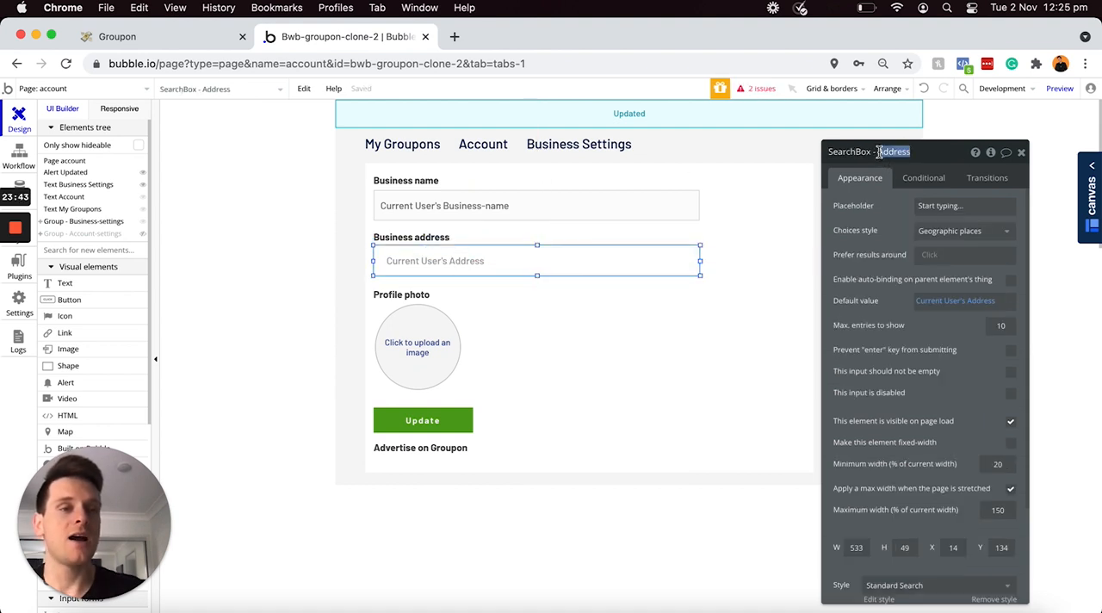
{"action": "type", "text": "Business"}
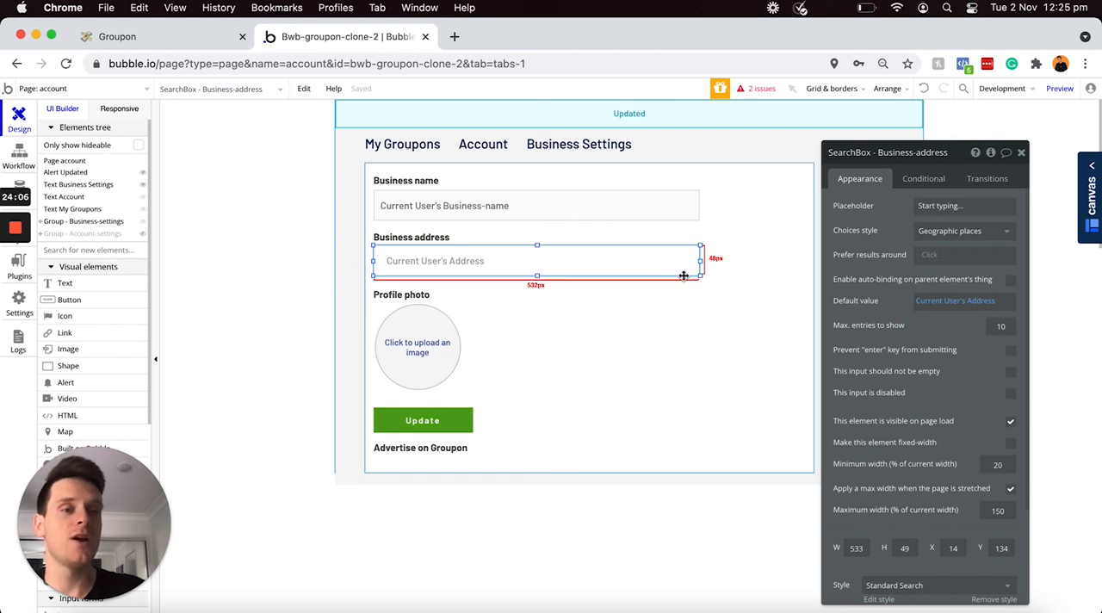
{"action": "left_click", "coordinate": [979, 307]}
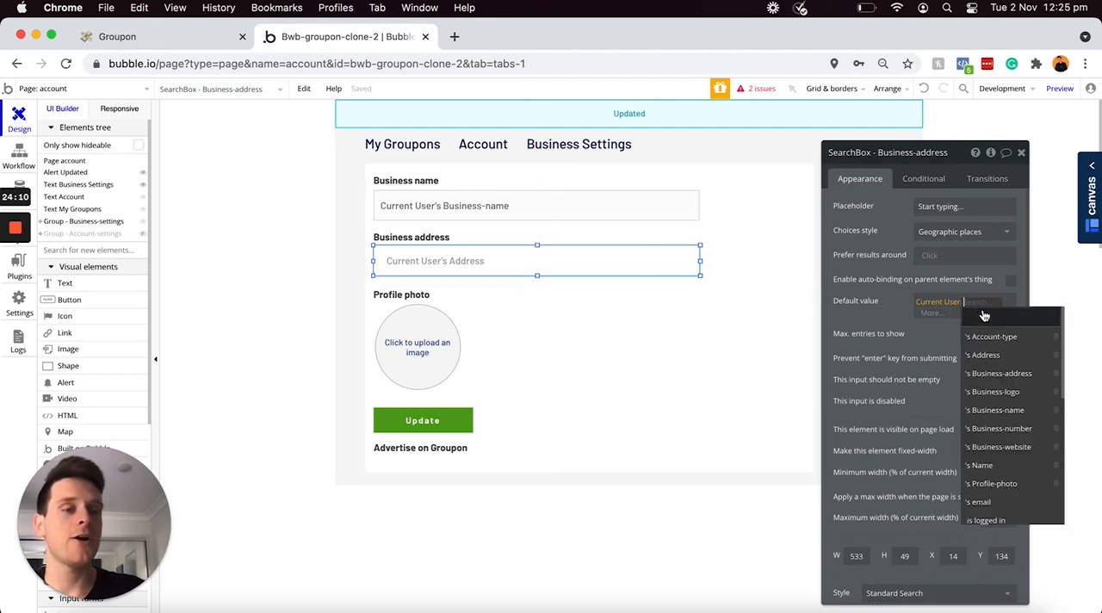
{"action": "left_click", "coordinate": [1001, 373]}
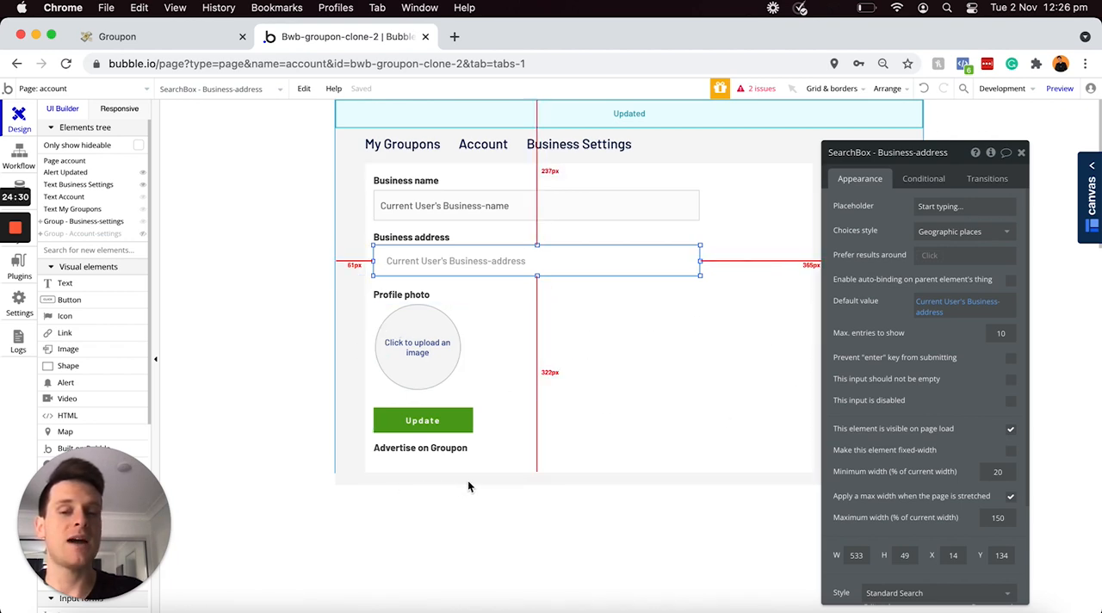
Step: Set the account page's height to 1200 and stretch the Business-settings group downward to a height of about 959 px
{"action": "left_click", "coordinate": [343, 459]}
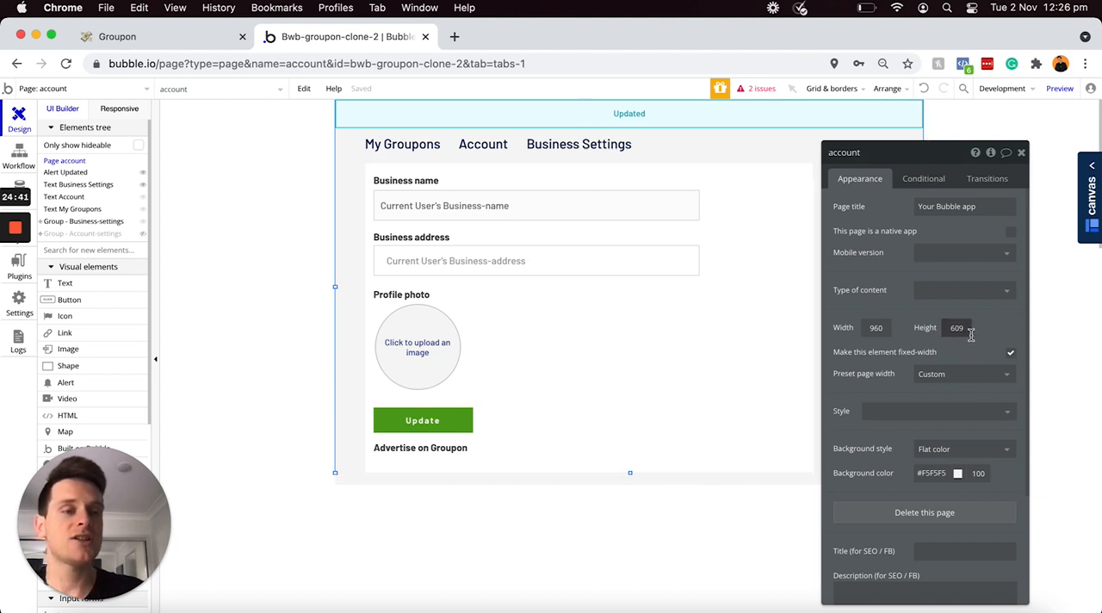
{"action": "left_click", "coordinate": [970, 330]}
{"action": "type", "text": "1200"}
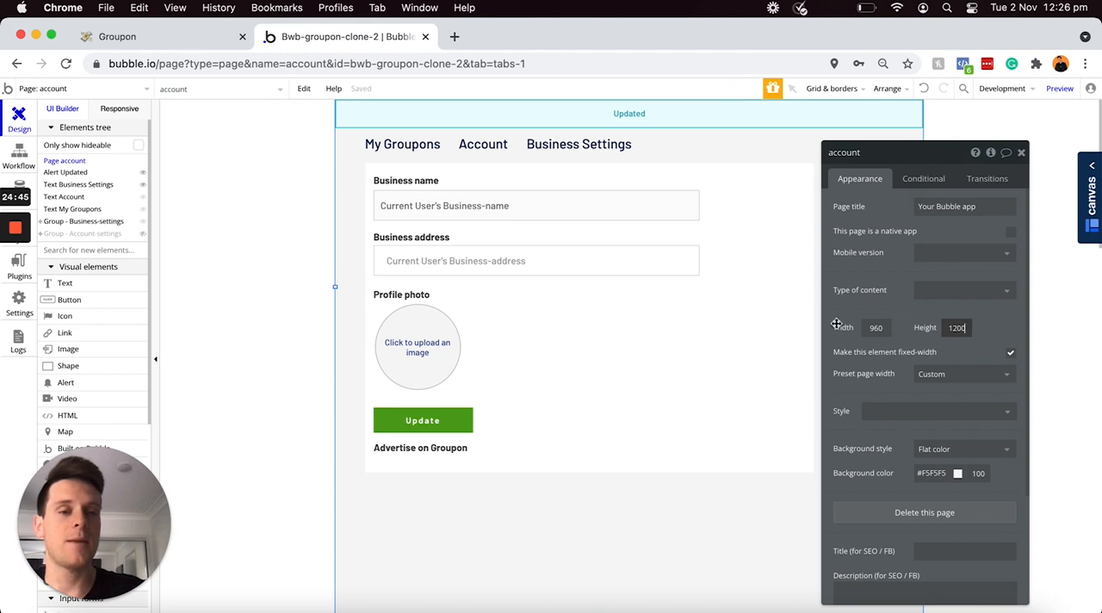
{"action": "left_click", "coordinate": [706, 401]}
{"action": "scroll", "coordinate": [644, 409], "scroll_direction": "down", "scroll_amount": 3}
{"action": "left_click_drag", "start_coordinate": [587, 360], "coordinate": [590, 606]}
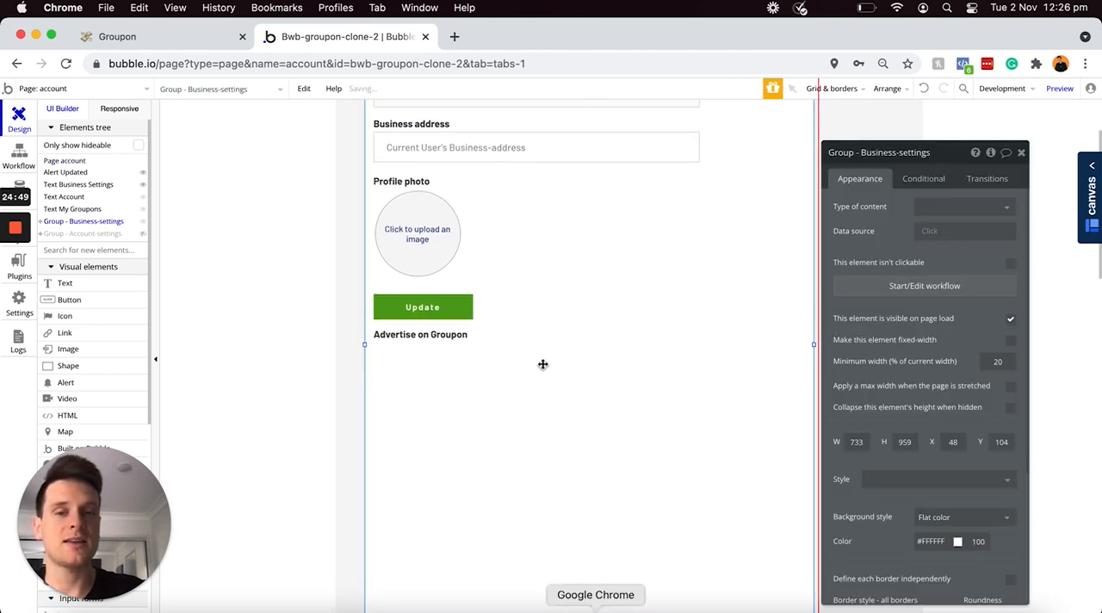
Step: Delete the "Advertise on Groupon" text and move the "Profile photo" label, picture uploader and Update button well down the group together
{"action": "left_click", "coordinate": [437, 337]}
{"action": "key", "text": "Delete"}
{"action": "left_click", "coordinate": [406, 180]}
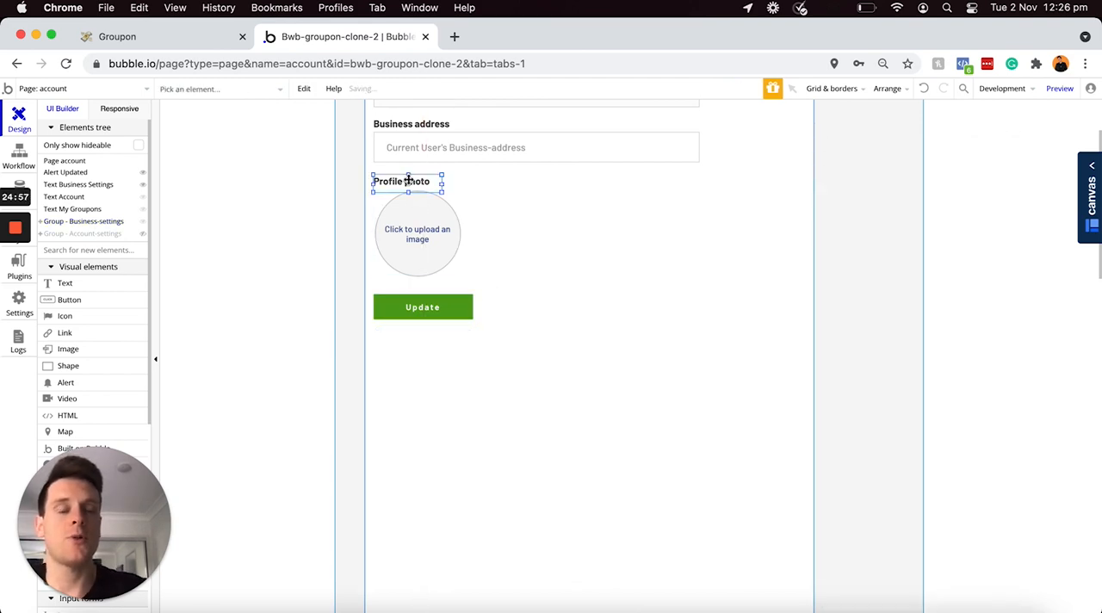
{"action": "left_click", "coordinate": [413, 231], "text": "shift"}
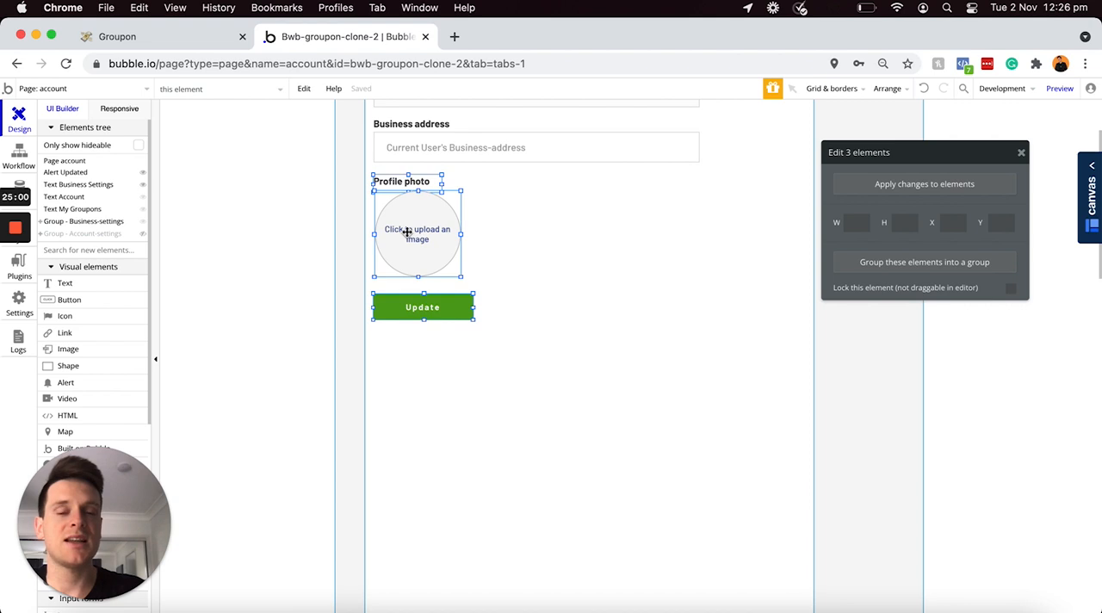
{"action": "left_click_drag", "start_coordinate": [414, 236], "coordinate": [431, 506]}
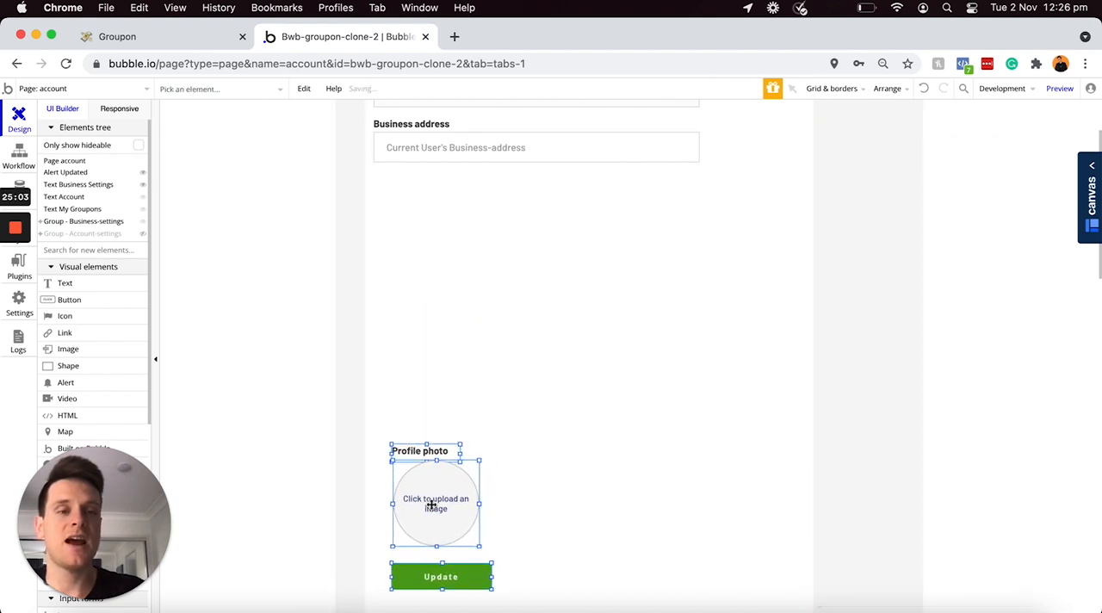
Step: Duplicate the "Business name" label with its input and place the copies directly below the business address field
{"action": "scroll", "coordinate": [419, 465], "scroll_direction": "up", "scroll_amount": 3}
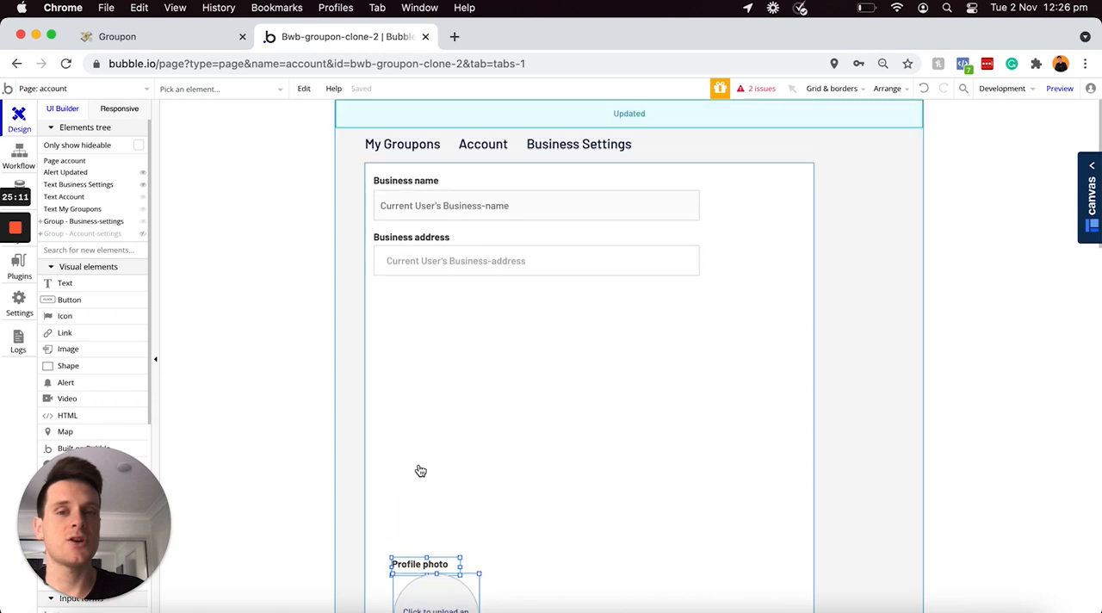
{"action": "double_click", "coordinate": [412, 188]}
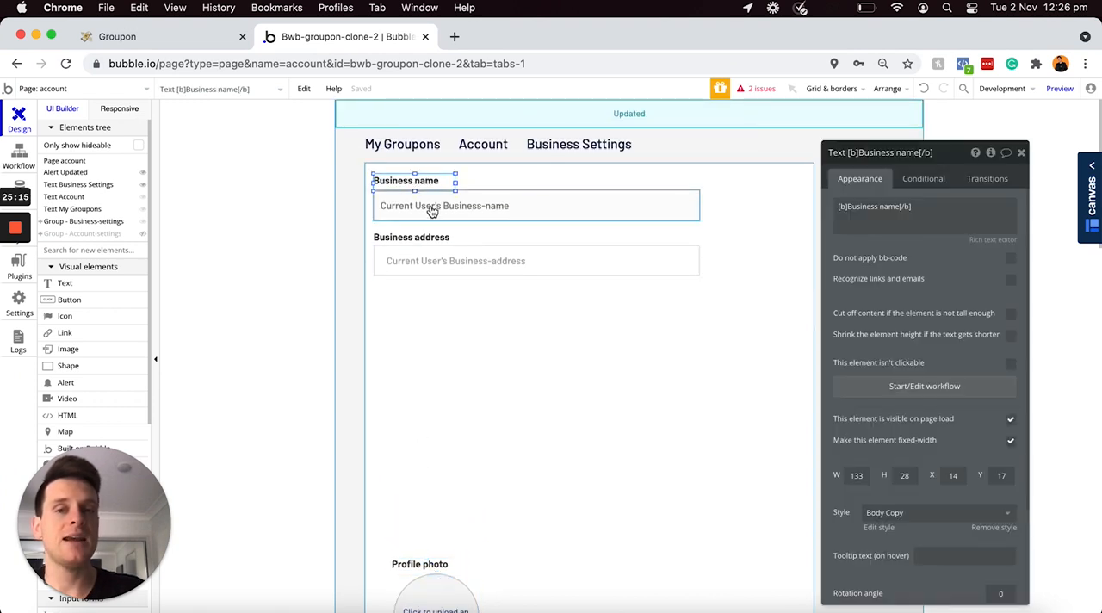
{"action": "left_click", "coordinate": [431, 206], "text": "shift"}
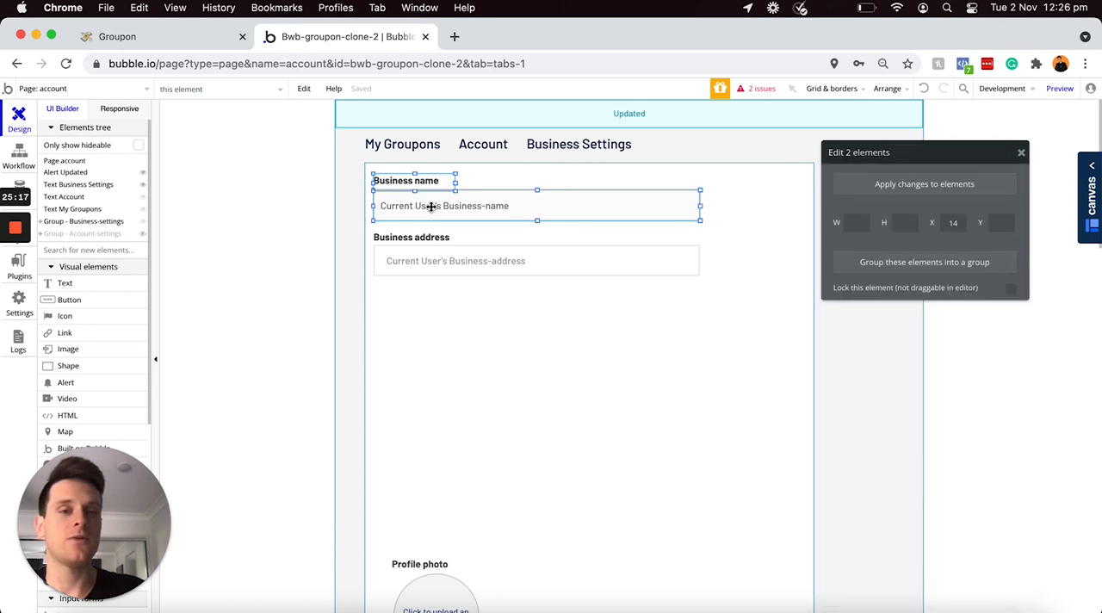
{"action": "key", "text": "super+v"}
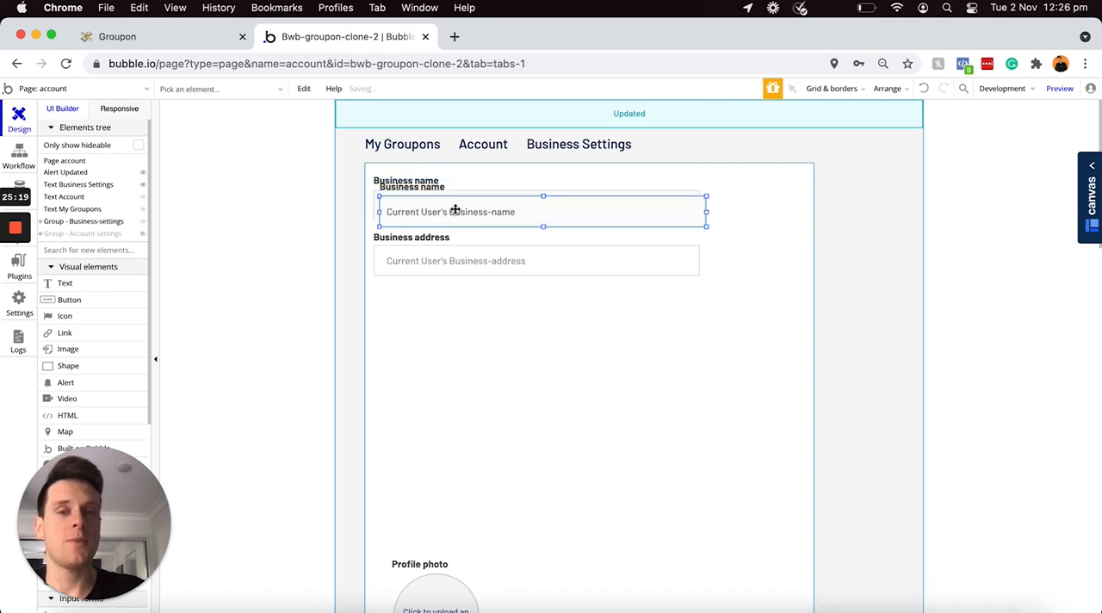
{"action": "left_click_drag", "start_coordinate": [450, 248], "coordinate": [447, 317]}
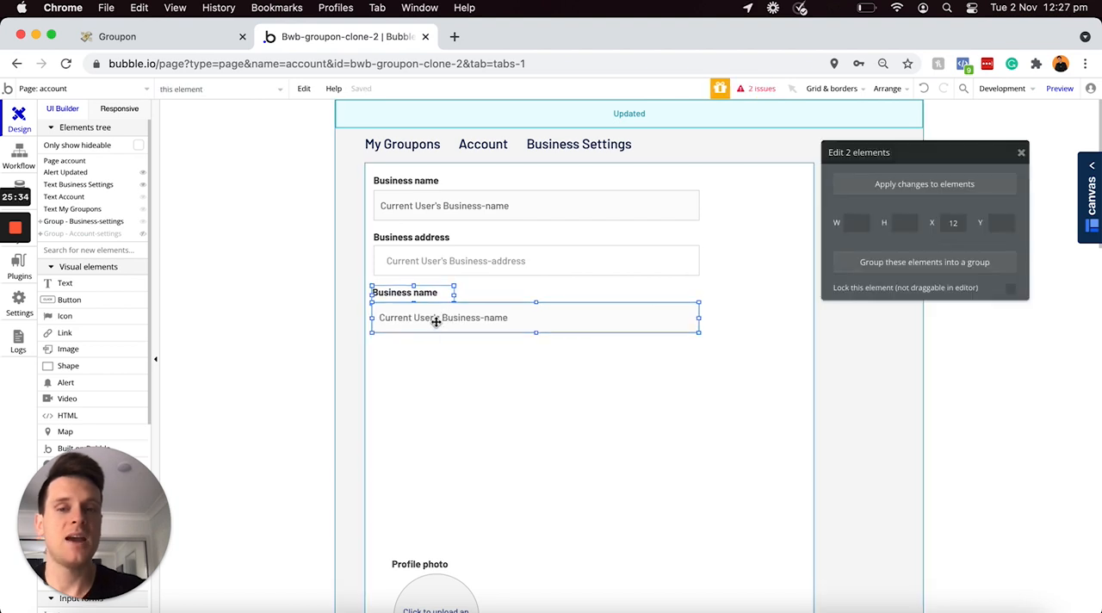
Step: Change the duplicated label's text to "Business phone number" and widen it to about 179 px
{"action": "double_click", "coordinate": [448, 289]}
{"action": "triple_click", "coordinate": [898, 207]}
{"action": "left_click", "coordinate": [902, 207]}
{"action": "key", "text": "BackSpace"}
{"action": "key", "text": "BackSpace"}
{"action": "type", "text": "phone number"}
{"action": "left_click_drag", "start_coordinate": [456, 295], "coordinate": [485, 293]}
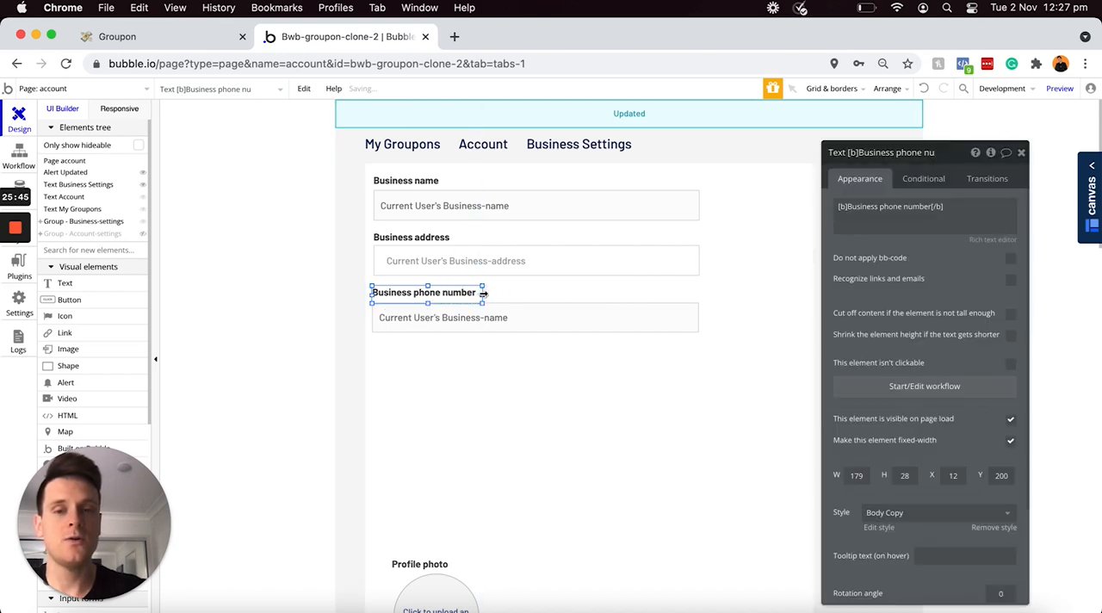
Step: Rename the duplicated input as "Business-number" and set its initial content to Current User's Business-number
{"action": "left_click", "coordinate": [448, 320]}
{"action": "left_click", "coordinate": [877, 153]}
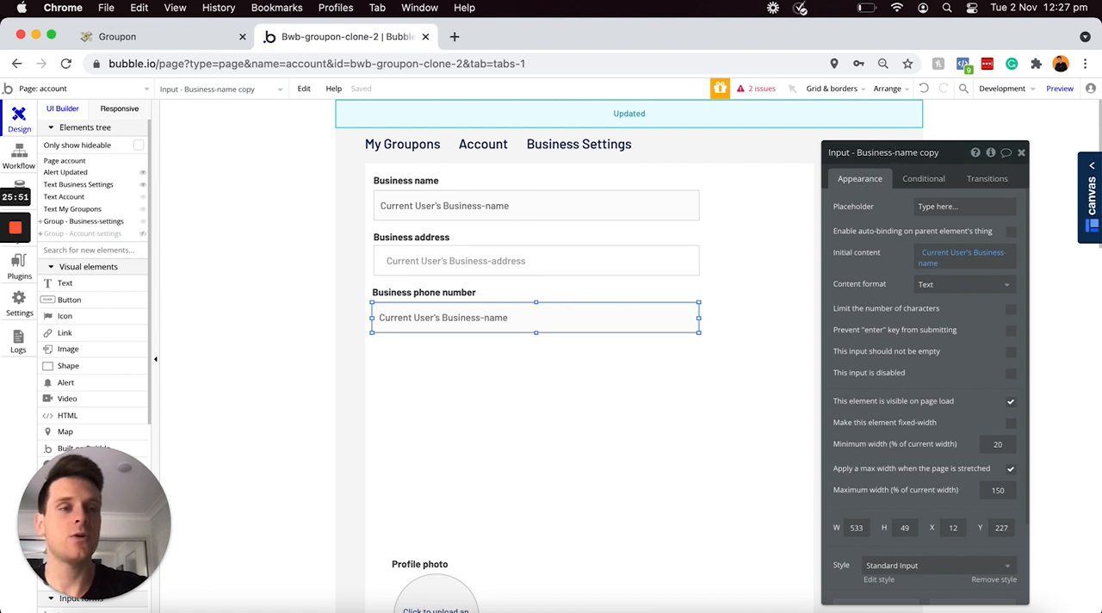
{"action": "left_click_drag", "start_coordinate": [894, 152], "coordinate": [939, 153]}
{"action": "type", "text": "number"}
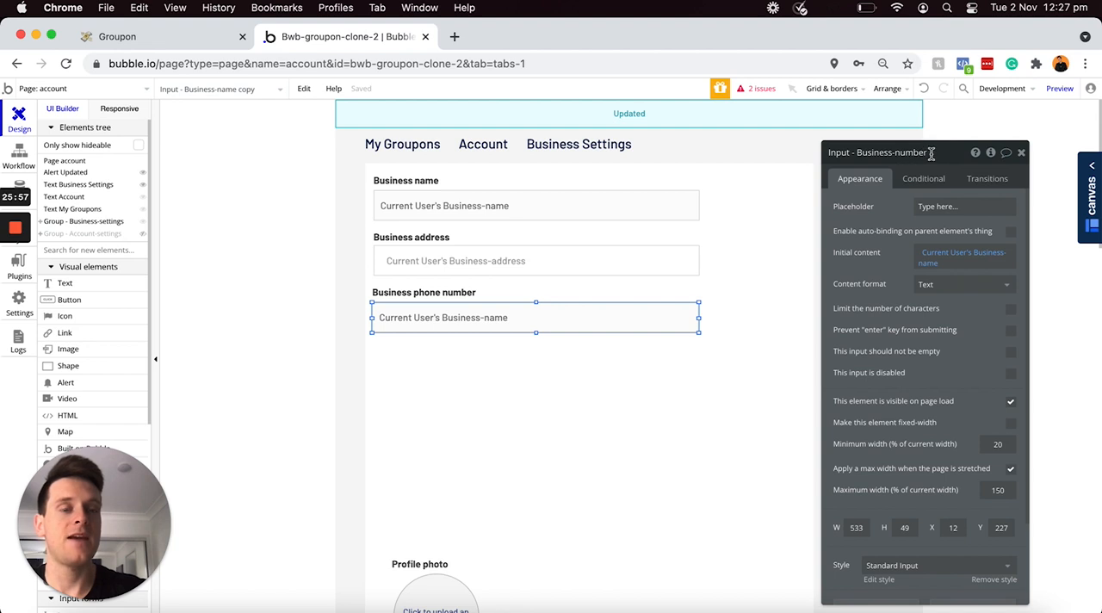
{"action": "left_click", "coordinate": [978, 252]}
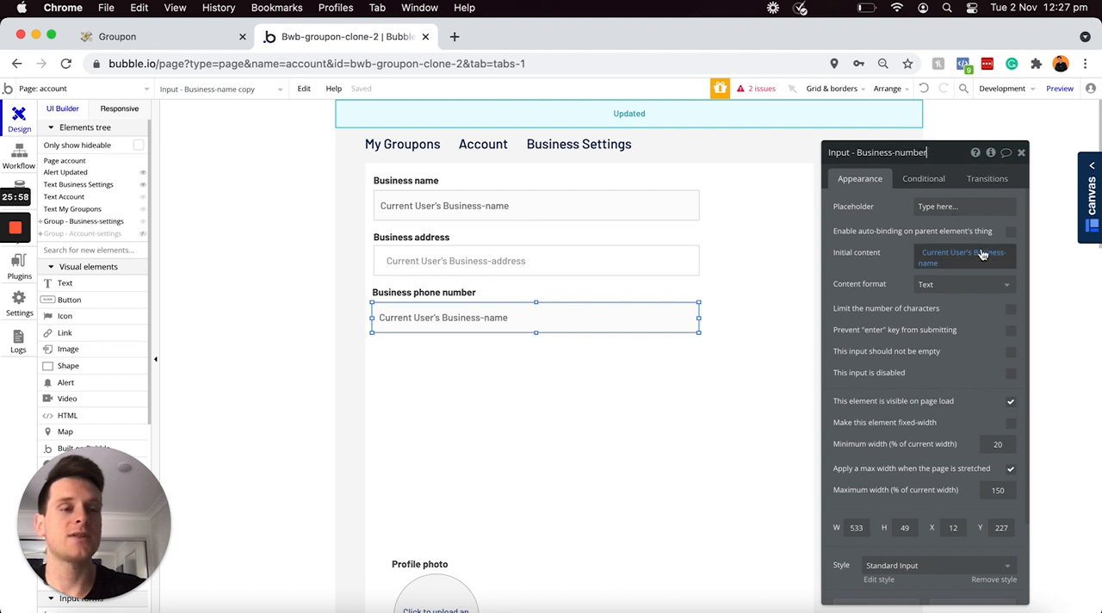
{"action": "left_click", "coordinate": [988, 252]}
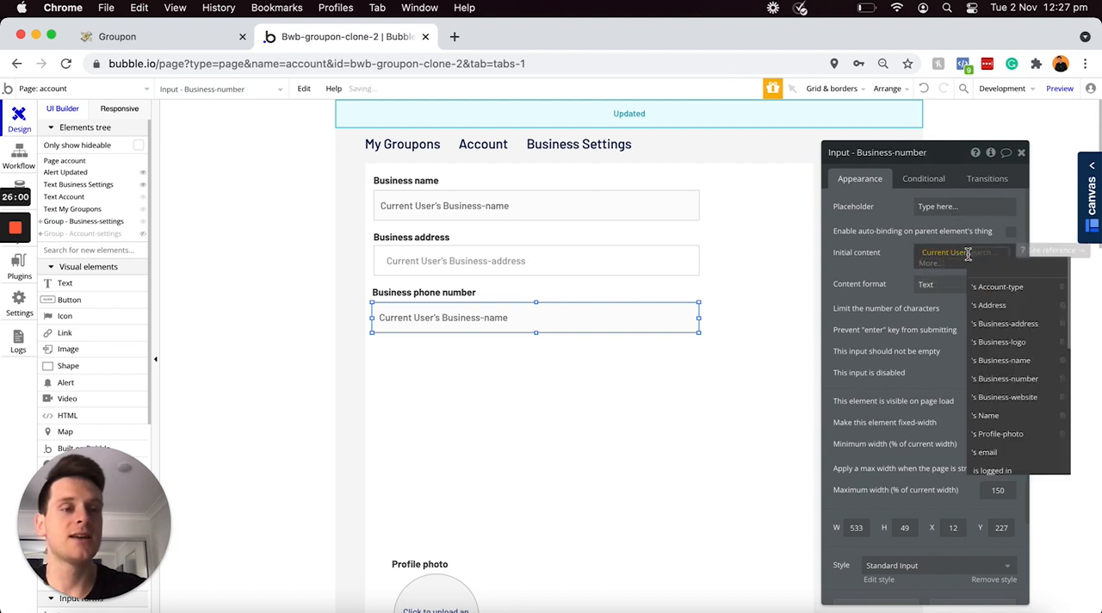
{"action": "left_click", "coordinate": [1009, 380]}
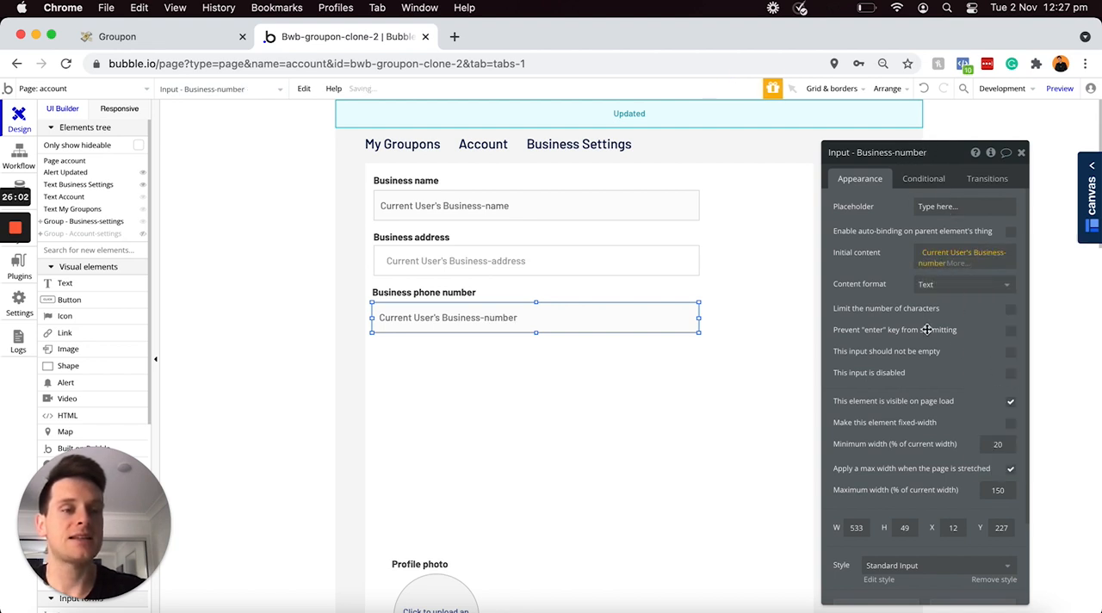
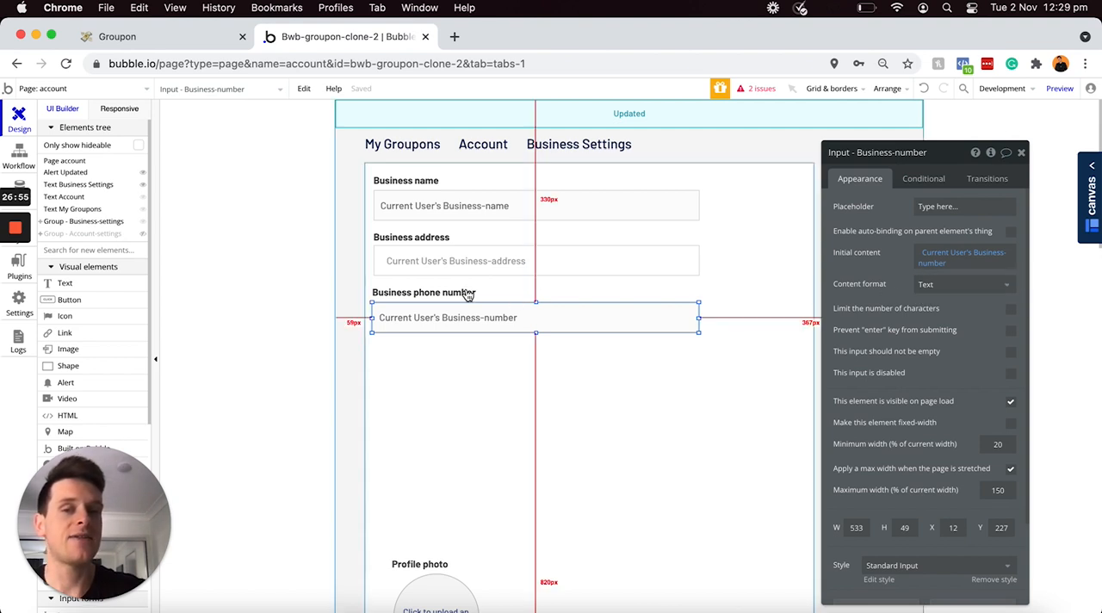
Step: Align the "Business phone number" label and its input with the fields above at X 14
{"action": "left_click", "coordinate": [434, 292]}
{"action": "left_click_drag", "start_coordinate": [435, 293], "coordinate": [433, 291]}
{"action": "left_click", "coordinate": [416, 319]}
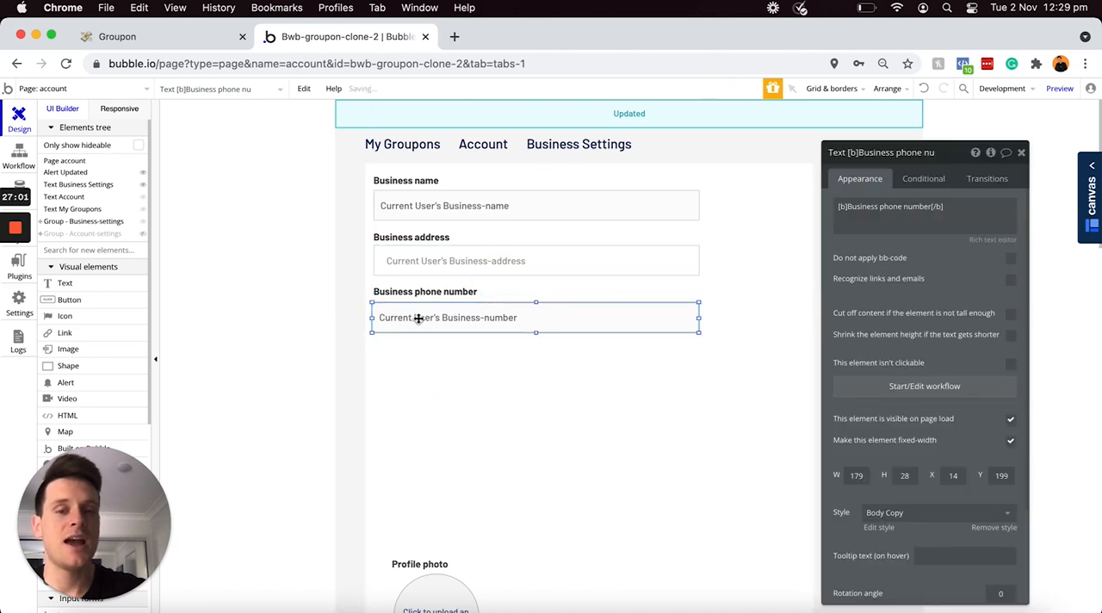
{"action": "left_click_drag", "start_coordinate": [418, 319], "coordinate": [418, 316]}
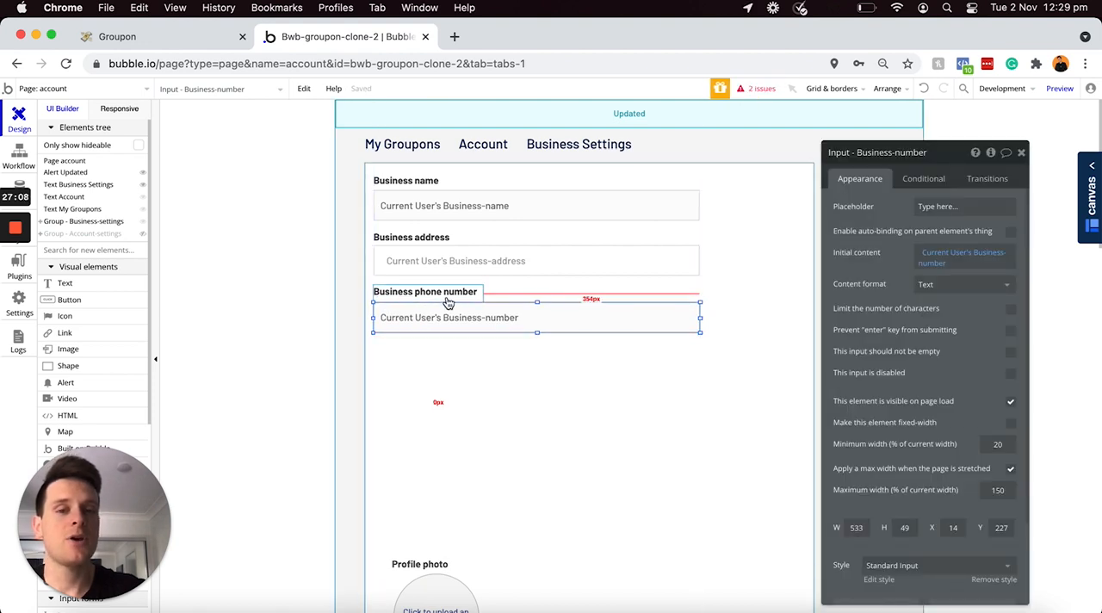
Step: Duplicate the "Business phone number" label with its input and place the copies directly below the phone number field
{"action": "left_click", "coordinate": [447, 296], "text": "shift"}
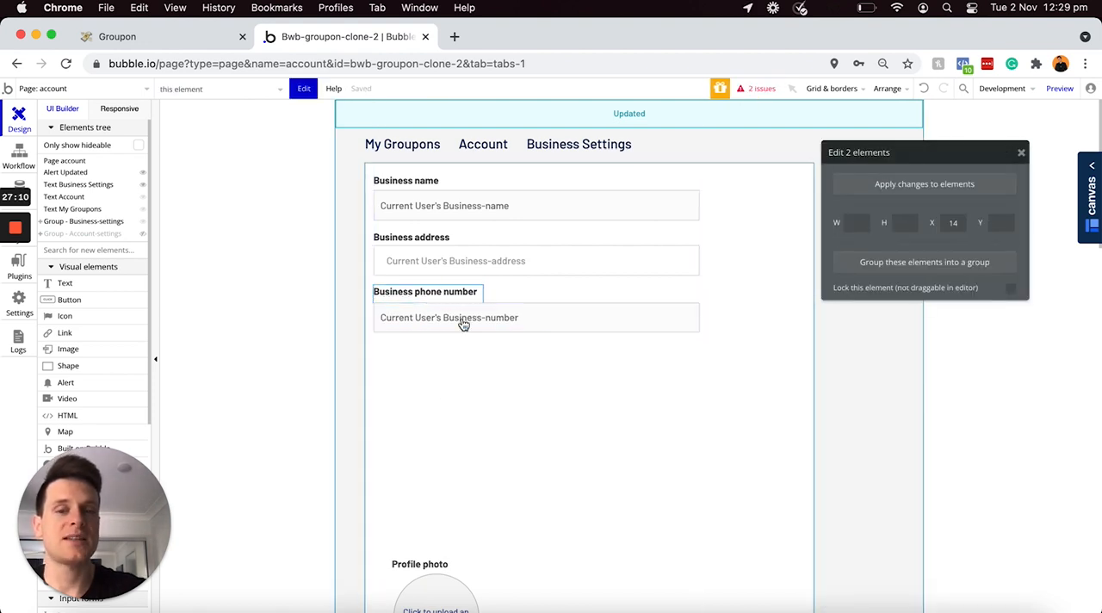
{"action": "key", "text": "super+v"}
{"action": "left_click_drag", "start_coordinate": [474, 318], "coordinate": [469, 370]}
Step: Change the duplicated label's text to "Business website", keeping the bold tags
{"action": "double_click", "coordinate": [435, 349]}
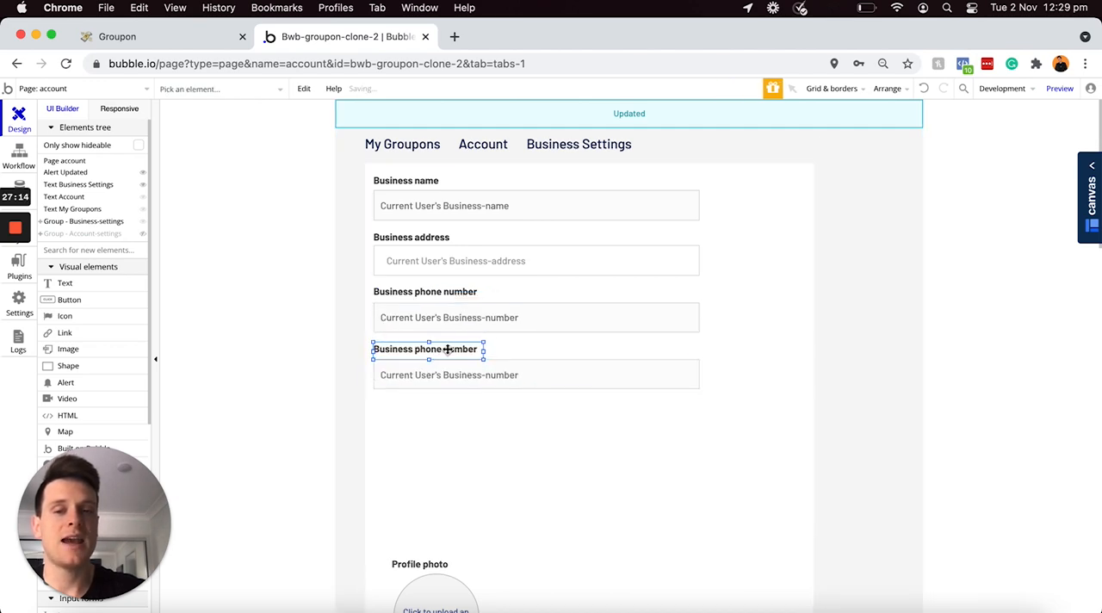
{"action": "left_click", "coordinate": [922, 208]}
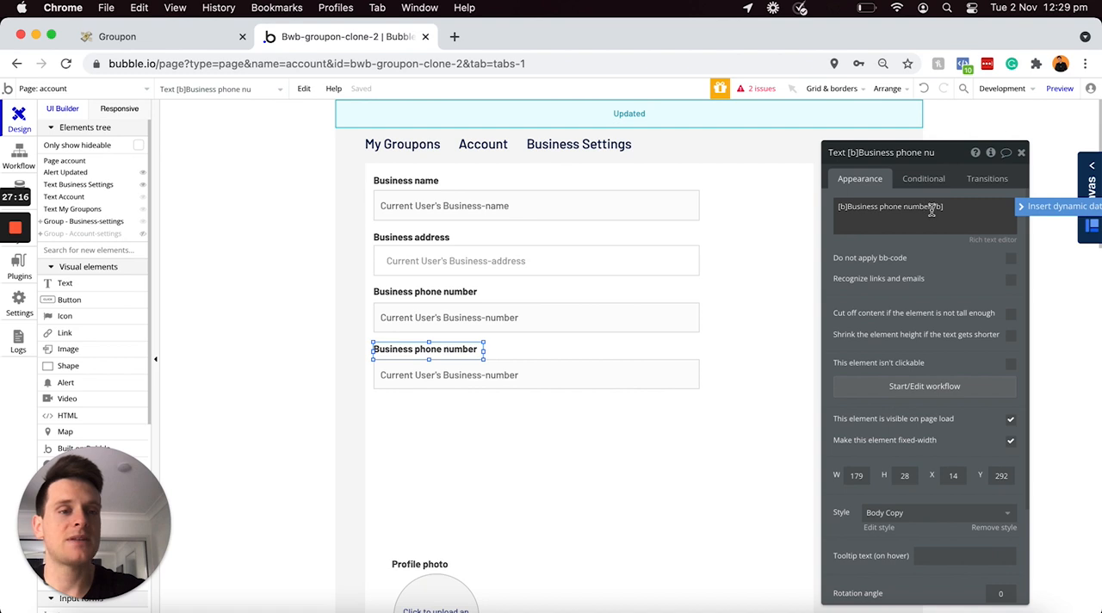
{"action": "left_click_drag", "start_coordinate": [930, 207], "coordinate": [885, 210]}
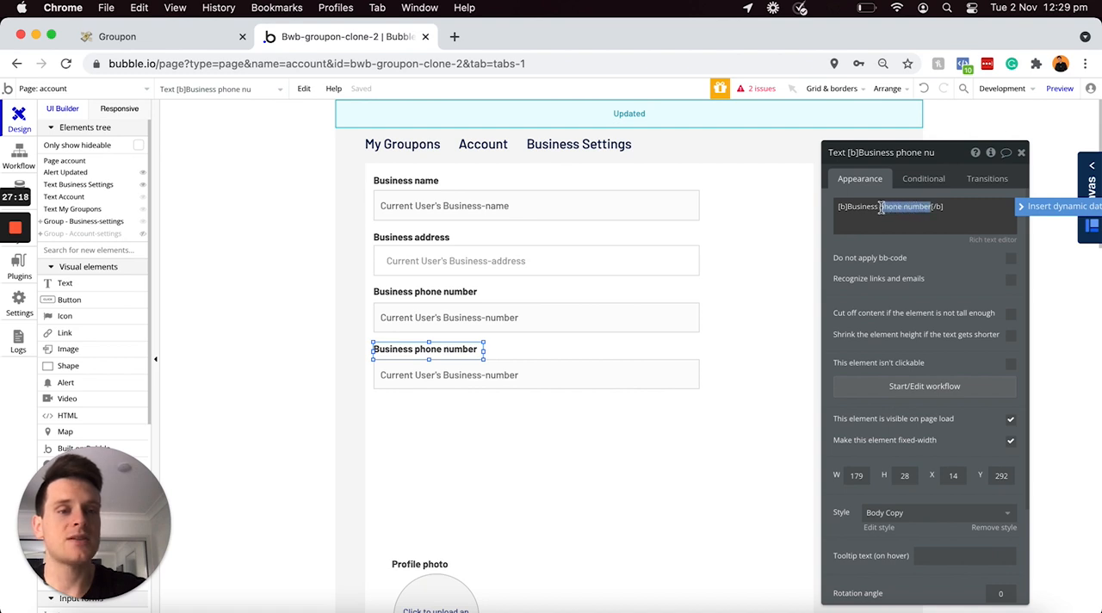
{"action": "type", "text": "websit"}
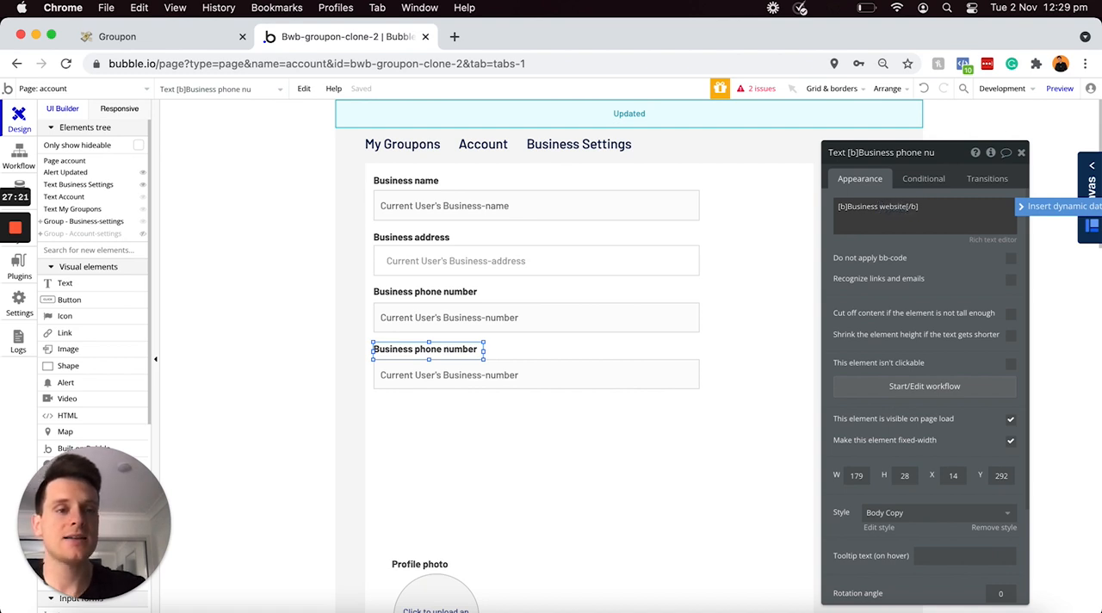
Step: Rename the duplicated input as "Business-website" and set its initial content to Current User's Business-website
{"action": "left_click", "coordinate": [565, 384]}
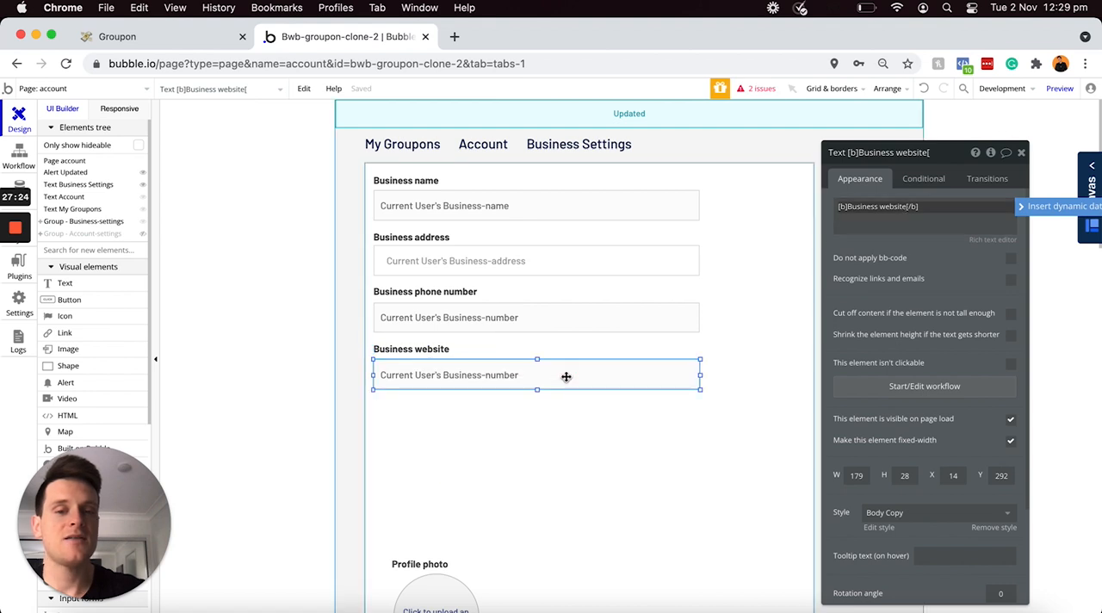
{"action": "left_click", "coordinate": [892, 158]}
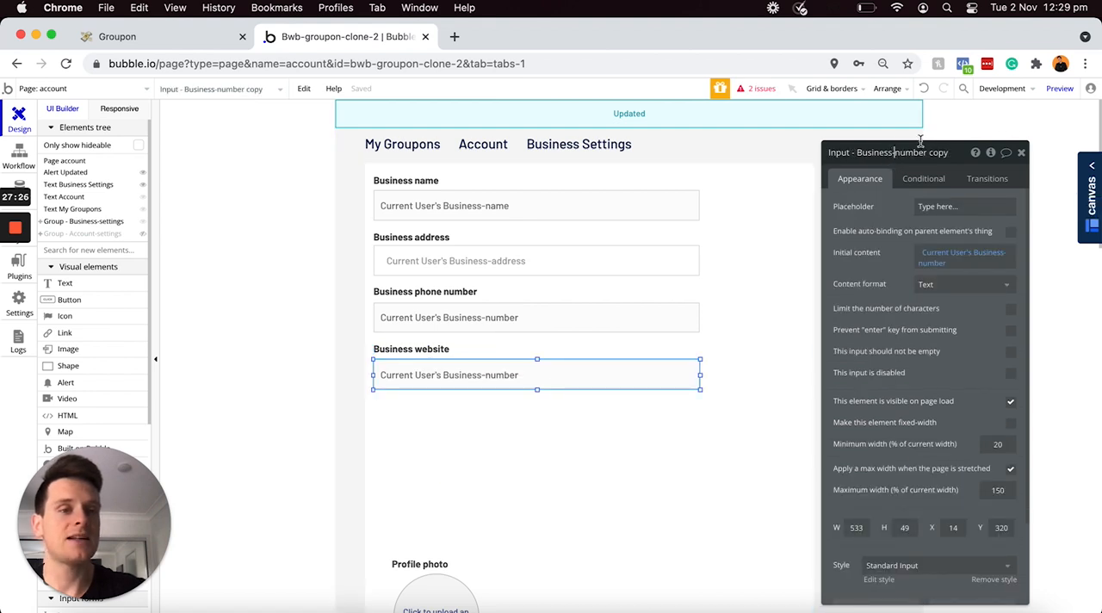
{"action": "key", "text": "shift+super+Right"}
{"action": "type", "text": "websit"}
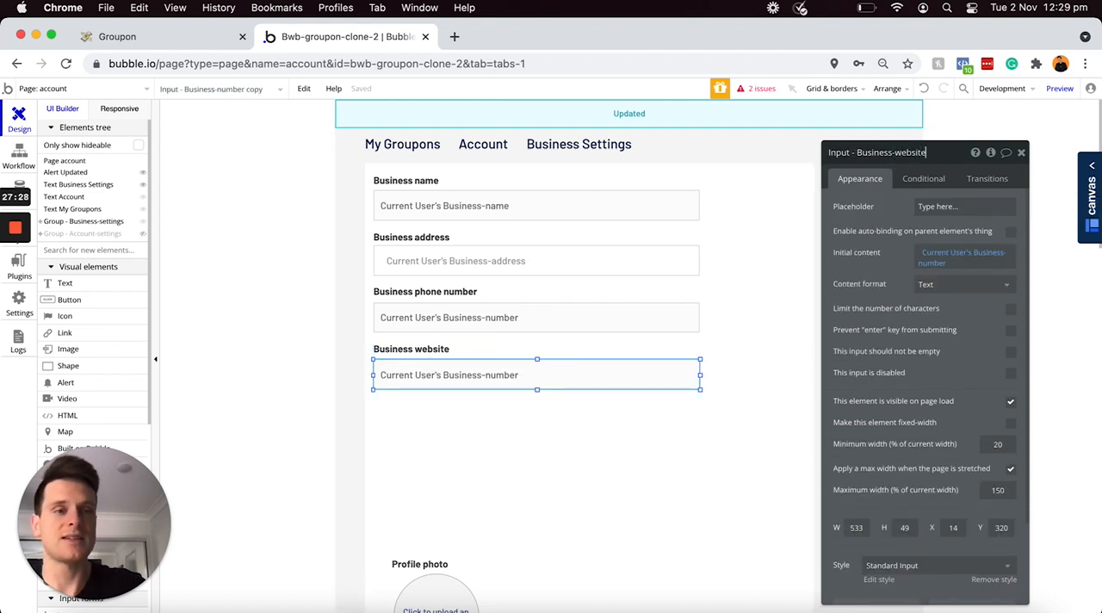
{"action": "key", "text": "Return"}
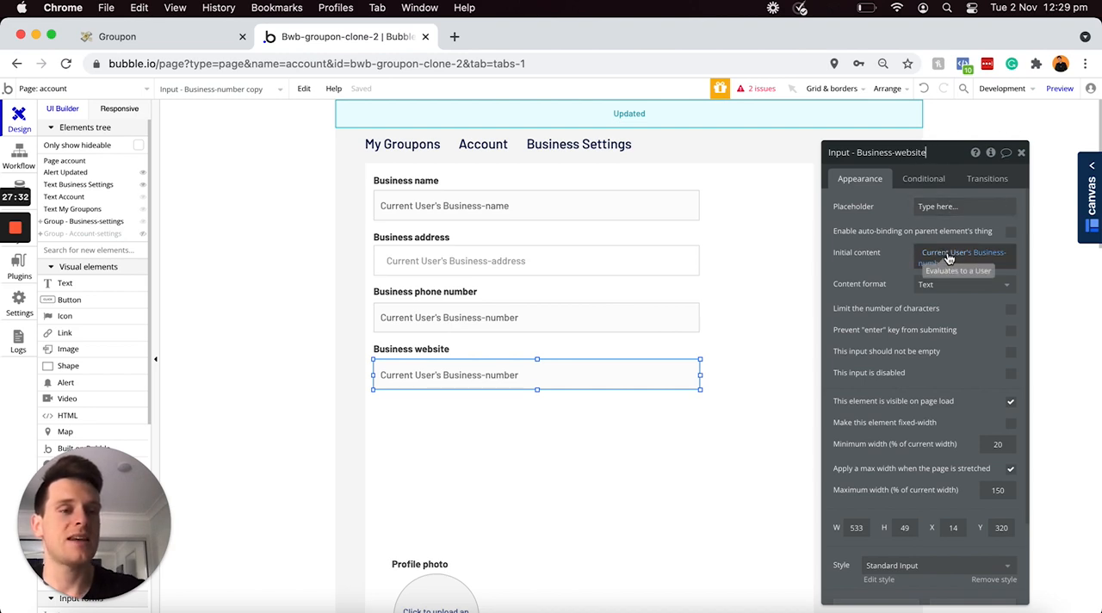
{"action": "left_click", "coordinate": [979, 253]}
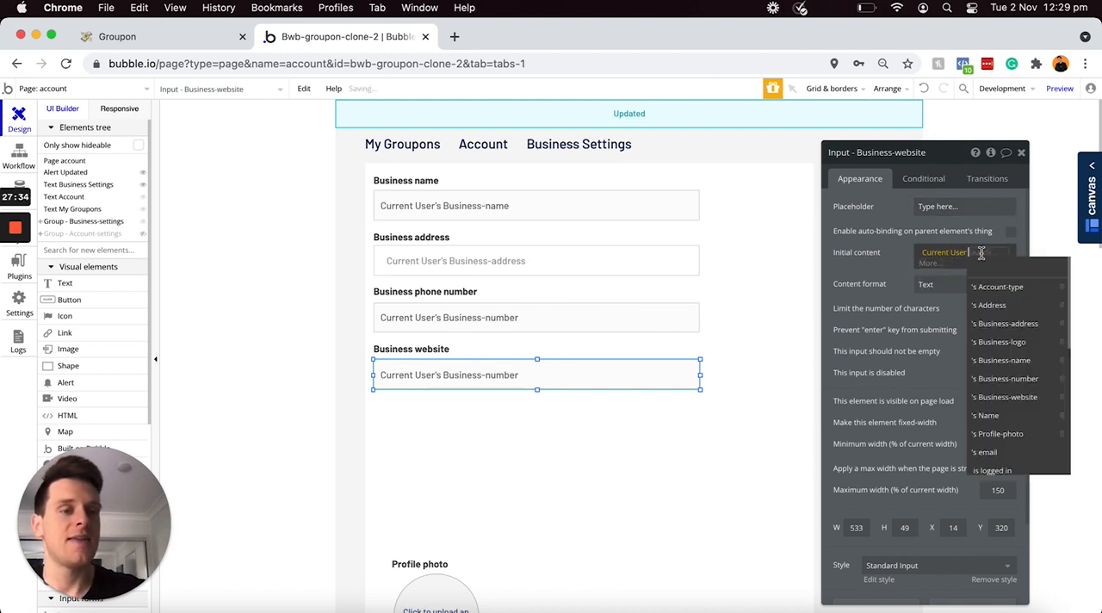
{"action": "left_click", "coordinate": [1005, 397]}
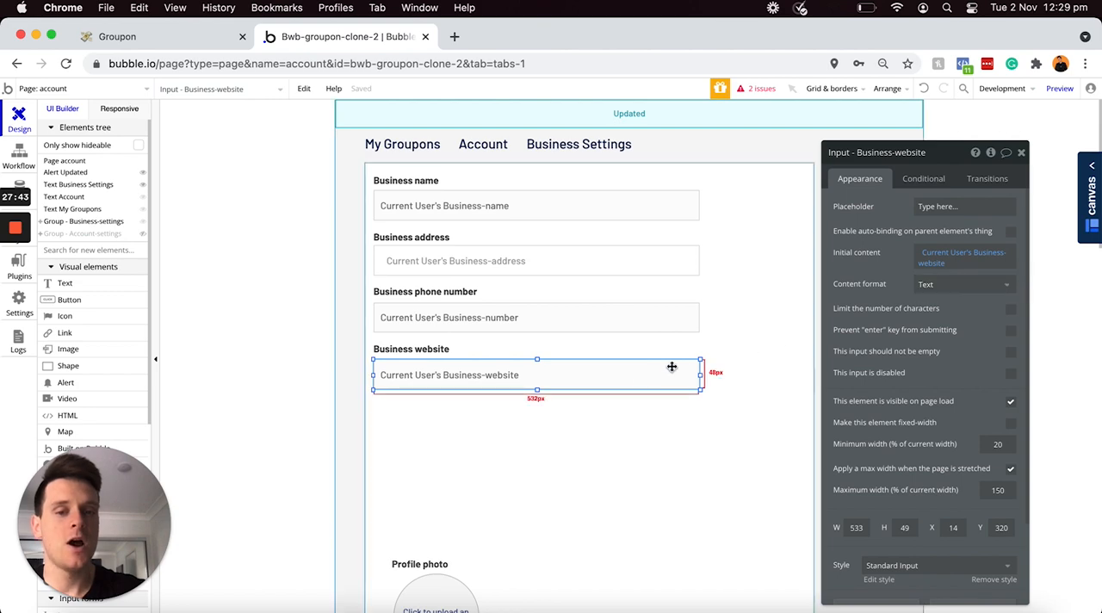
Step: Nudge the business website input up to about Y 315 and the business phone number input up to about Y 223
{"action": "left_click_drag", "start_coordinate": [637, 381], "coordinate": [636, 379]}
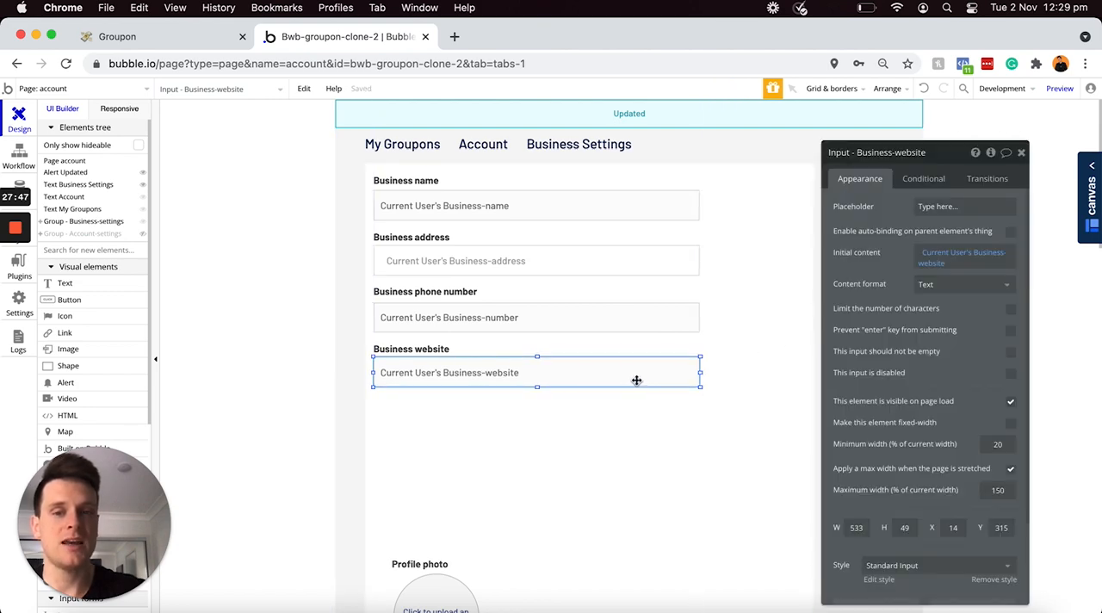
{"action": "left_click", "coordinate": [540, 316]}
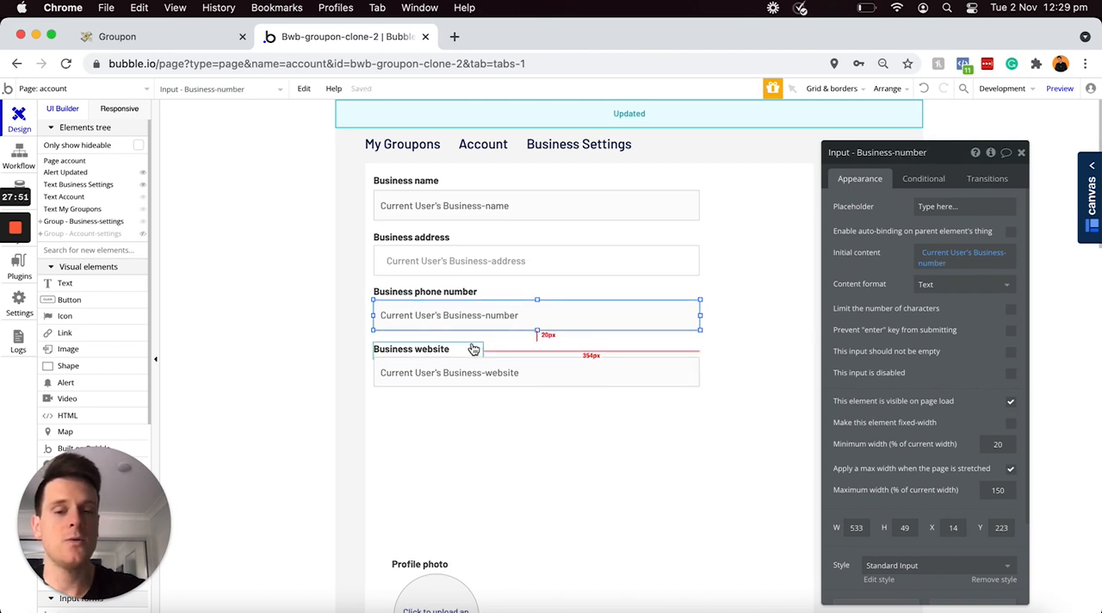
Step: Move the "Profile photo" label, picture uploader and Update button up together to just below the business website field
{"action": "scroll", "coordinate": [433, 470], "scroll_direction": "down", "scroll_amount": 3}
{"action": "left_click", "coordinate": [426, 479]}
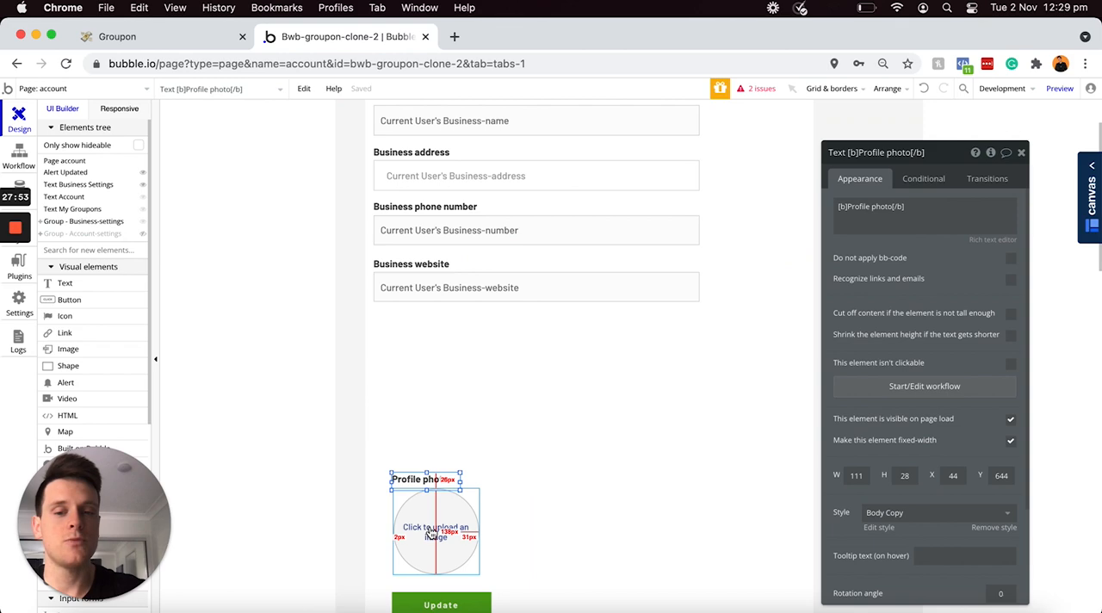
{"action": "left_click", "coordinate": [431, 534], "text": "shift"}
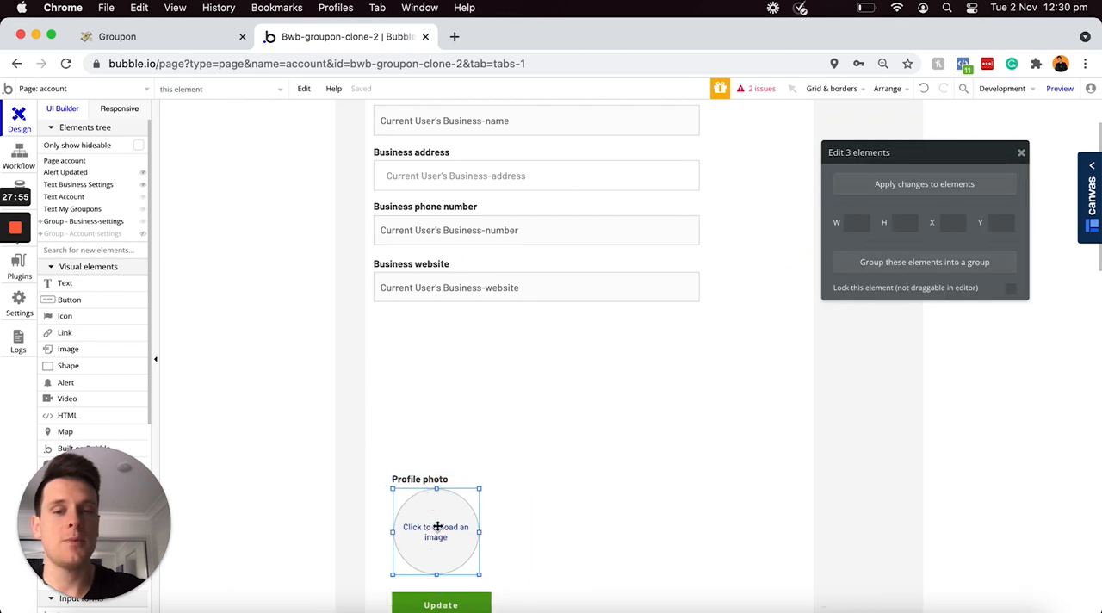
{"action": "left_click_drag", "start_coordinate": [427, 476], "coordinate": [421, 386]}
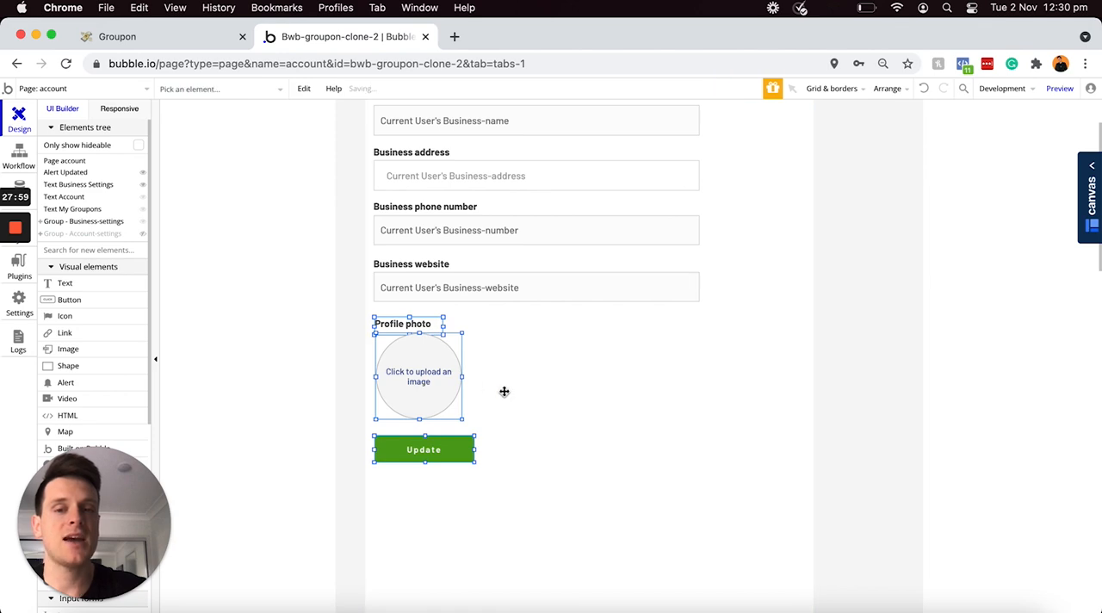
{"action": "left_click", "coordinate": [501, 391]}
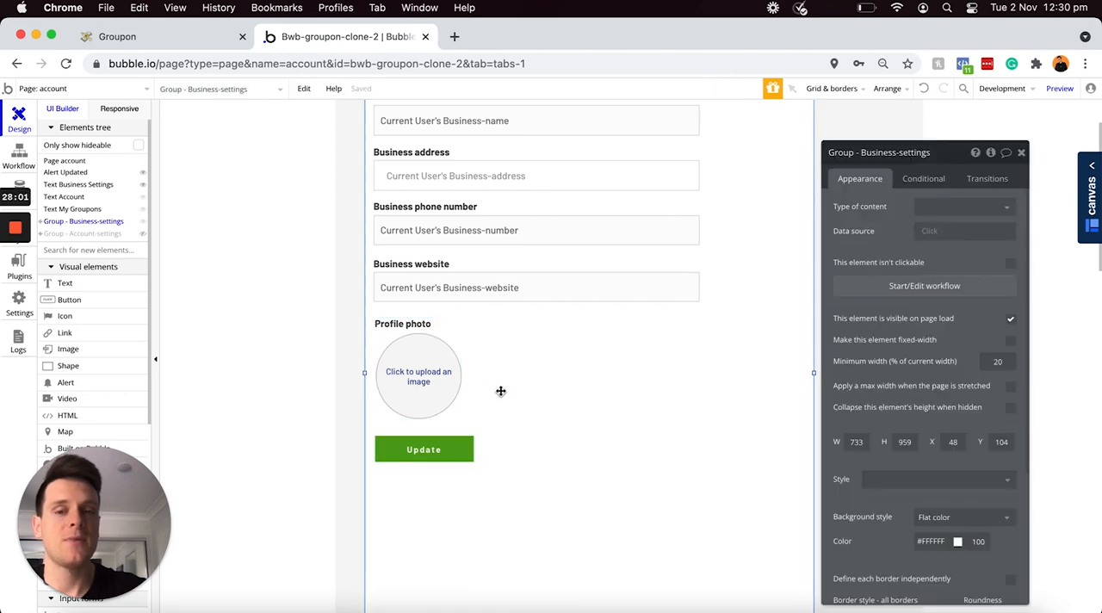
Step: Change the "Profile photo" label's text to "Business logo", keeping the bold tags
{"action": "left_click", "coordinate": [410, 324]}
{"action": "left_click", "coordinate": [889, 208]}
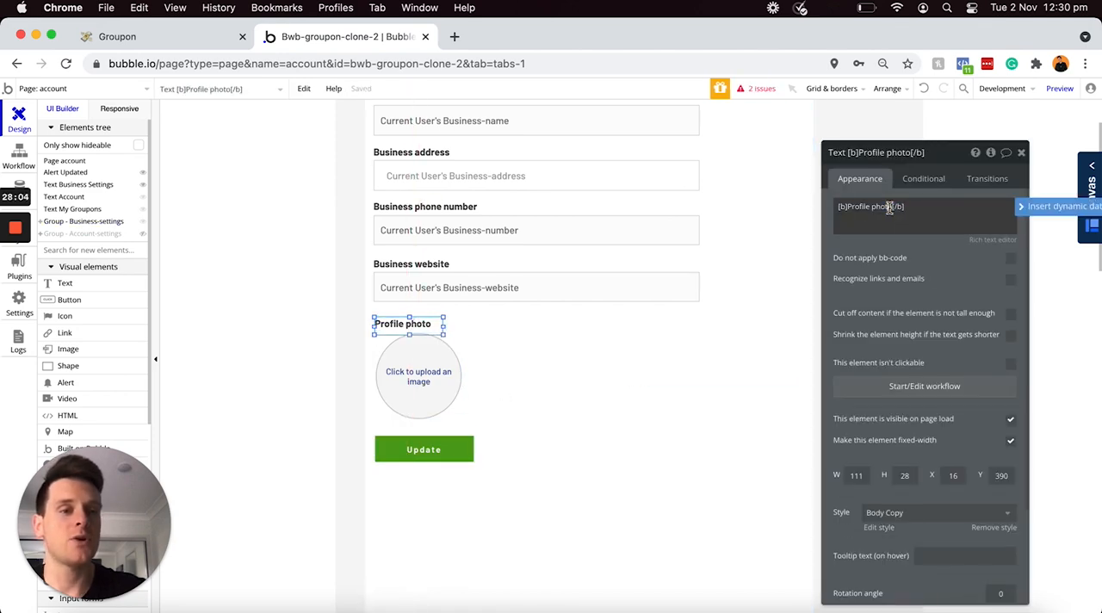
{"action": "left_click_drag", "start_coordinate": [893, 208], "coordinate": [860, 209]}
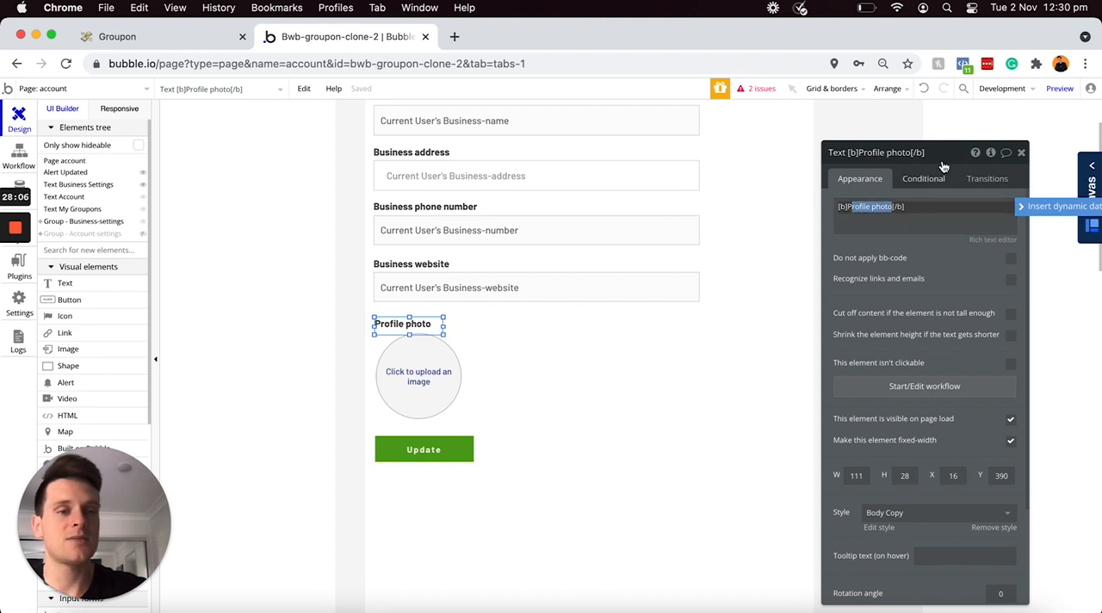
{"action": "type", "text": "F"}
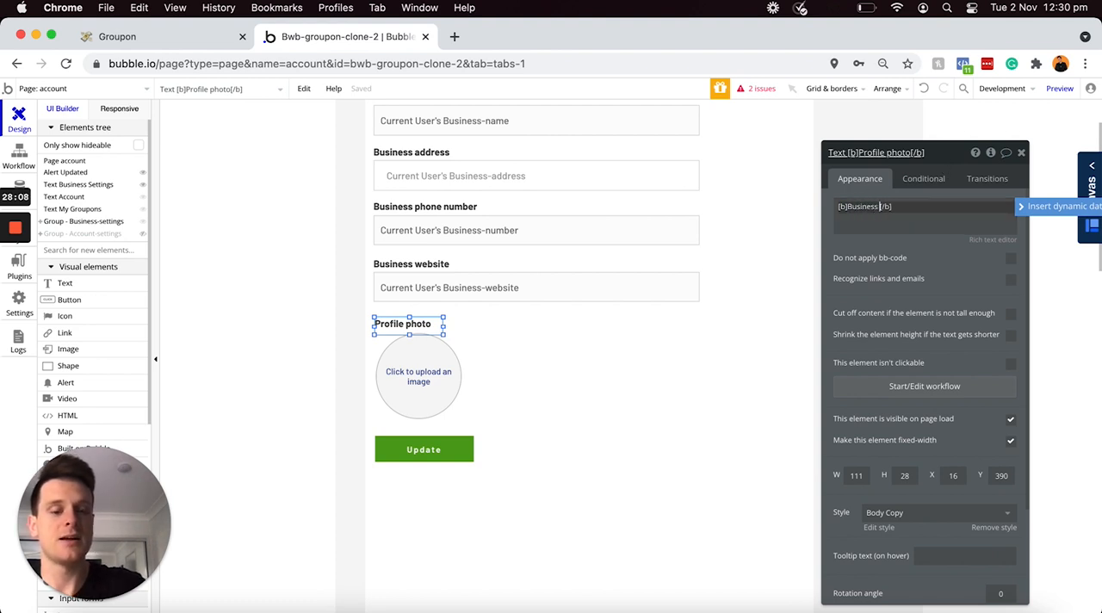
{"action": "type", "text": "usiness logo"}
Step: Rename the picture uploader as "Business-logo" and set its dynamic image to Current User's Business-logo, processed with Imgix
{"action": "left_click", "coordinate": [429, 376]}
{"action": "left_click", "coordinate": [896, 152]}
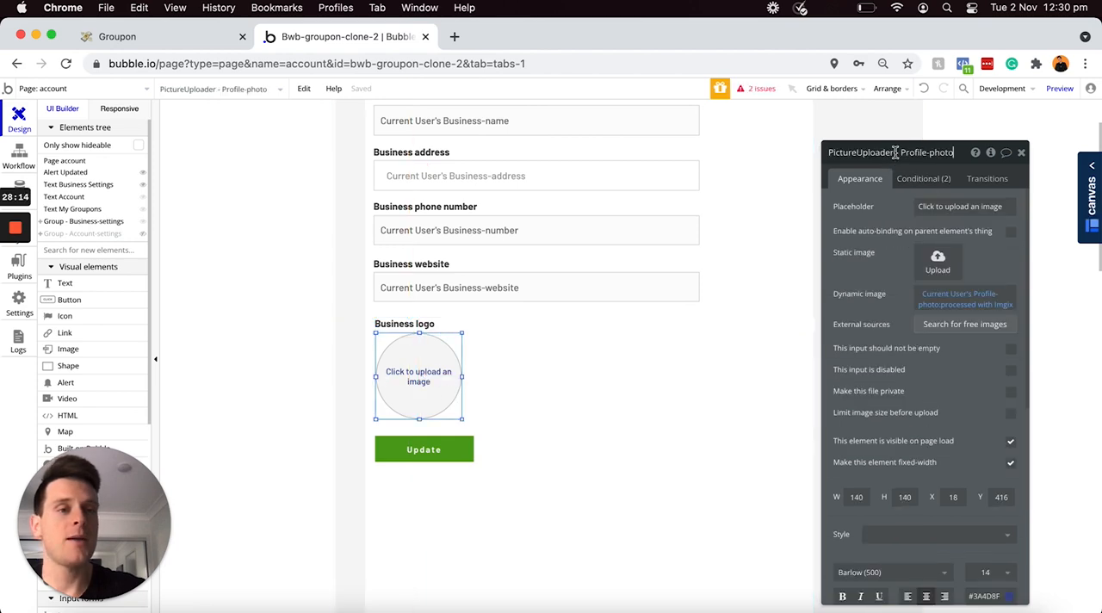
{"action": "key", "text": "super+a"}
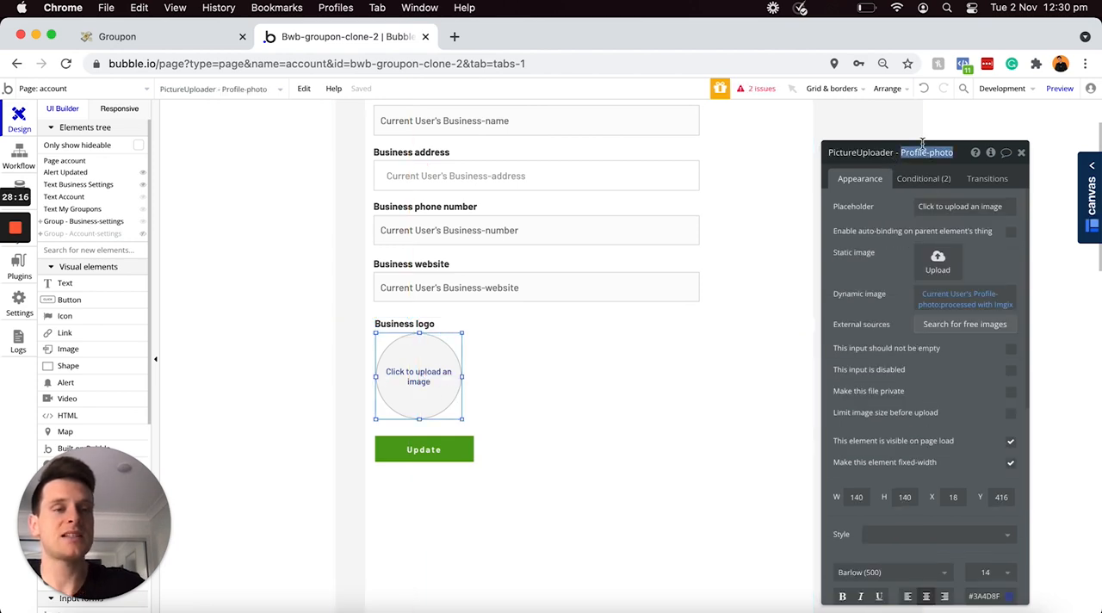
{"action": "type", "text": "Business-logo"}
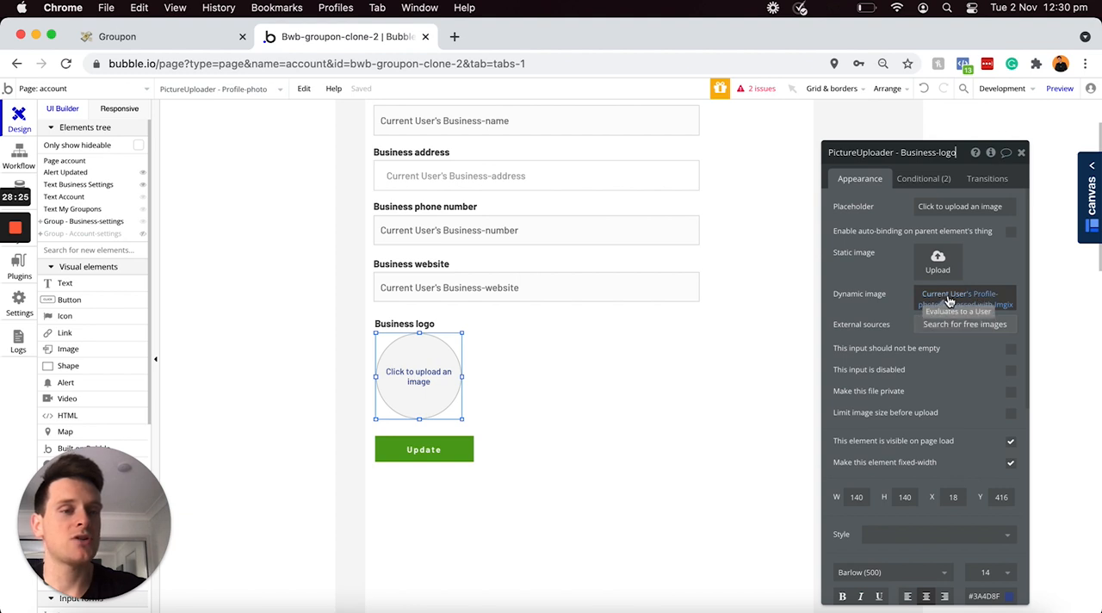
{"action": "left_click", "coordinate": [956, 298]}
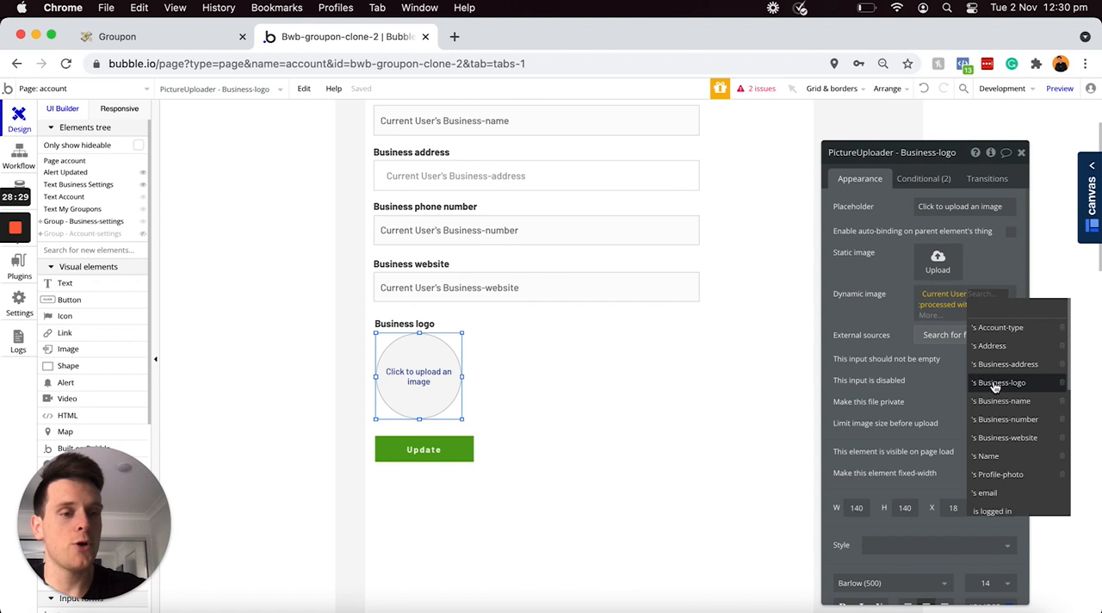
{"action": "left_click", "coordinate": [993, 381]}
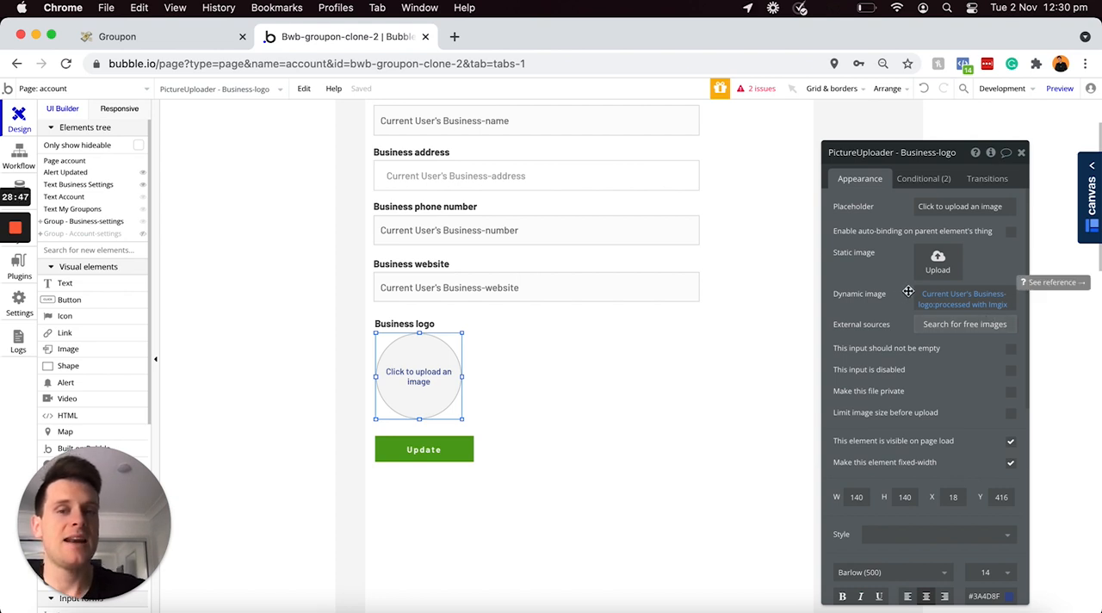
Step: Shorten the Business-settings group to a height of about 663 px so it ends just below the Update button
{"action": "scroll", "coordinate": [585, 370], "scroll_direction": "up", "scroll_amount": 3}
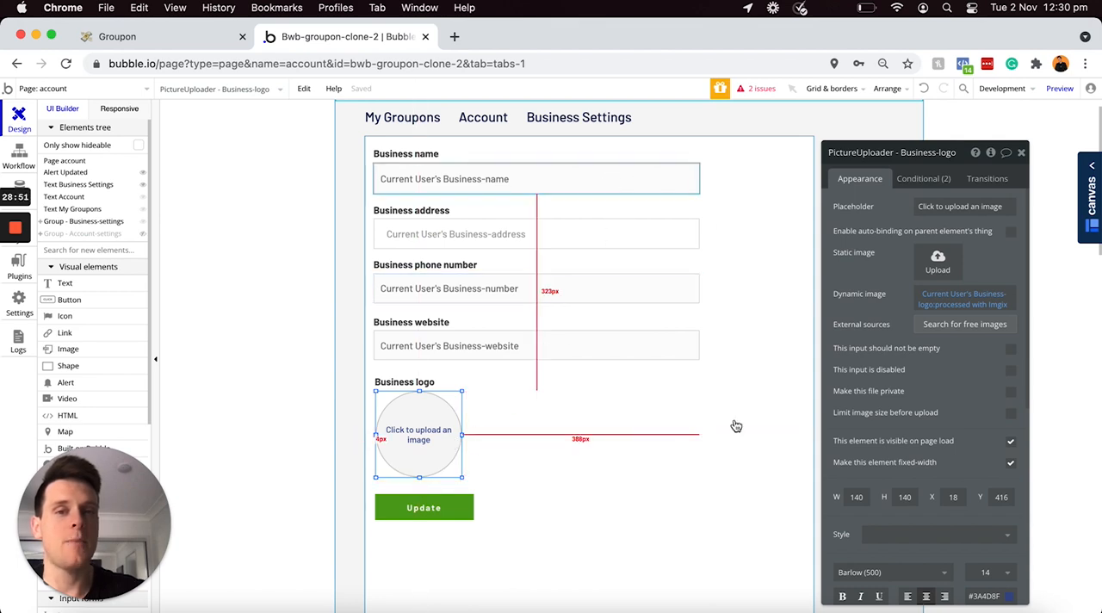
{"action": "scroll", "coordinate": [616, 457], "scroll_direction": "down", "scroll_amount": 5}
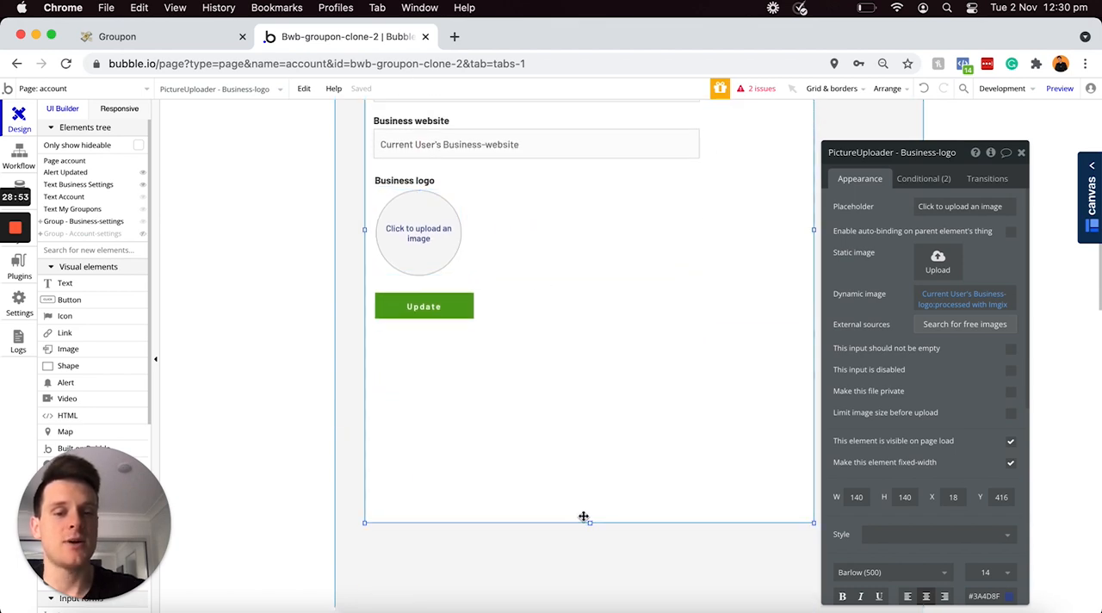
{"action": "left_click", "coordinate": [589, 525]}
{"action": "left_click_drag", "start_coordinate": [589, 525], "coordinate": [573, 343]}
{"action": "scroll", "coordinate": [573, 342], "scroll_direction": "up", "scroll_amount": 5}
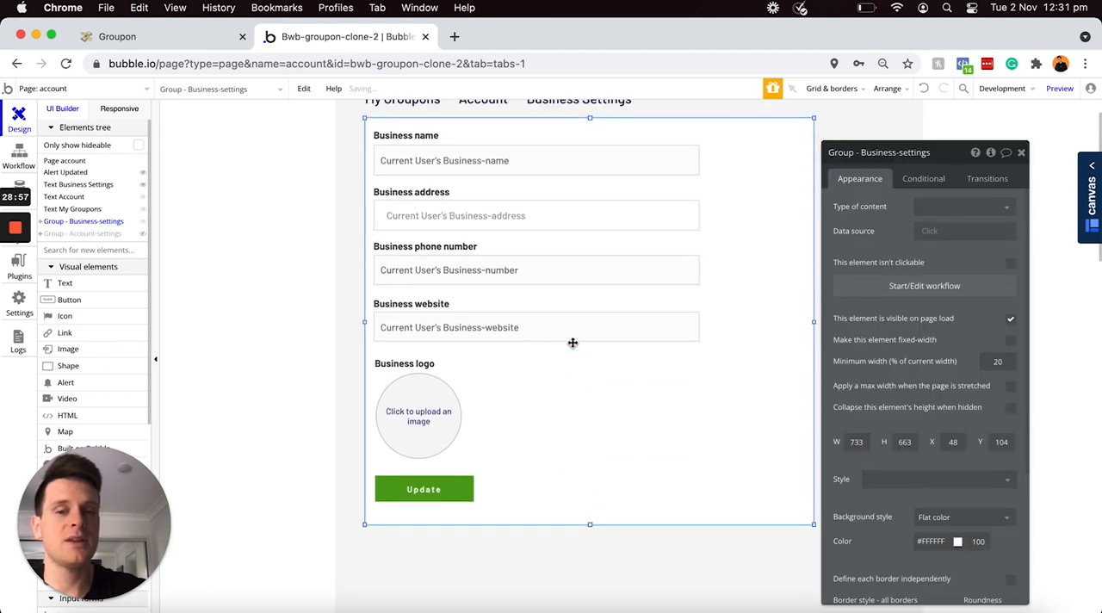
Step: Create a click workflow for the business settings Update button and add a "Make changes to thing" action to it
{"action": "left_click_drag", "start_coordinate": [431, 489], "coordinate": [437, 494]}
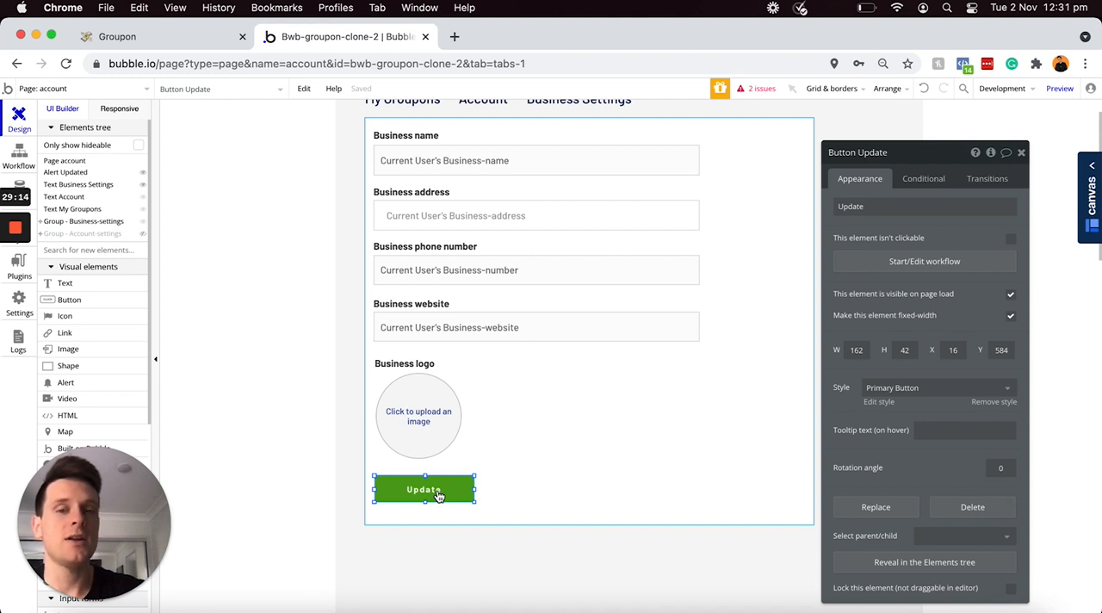
{"action": "left_click_drag", "start_coordinate": [435, 497], "coordinate": [880, 231]}
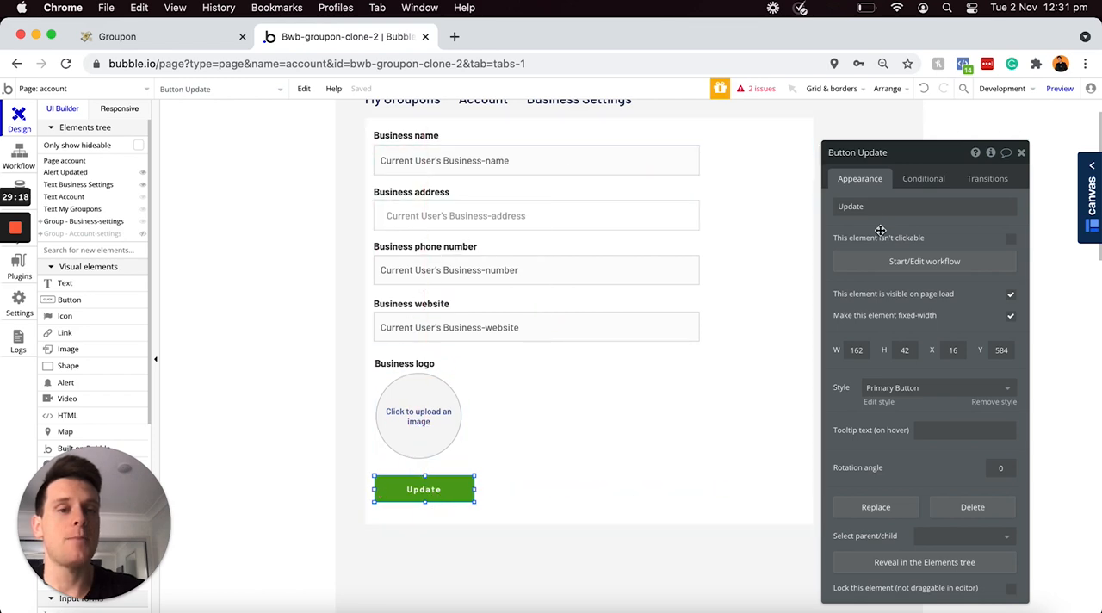
{"action": "left_click", "coordinate": [895, 266]}
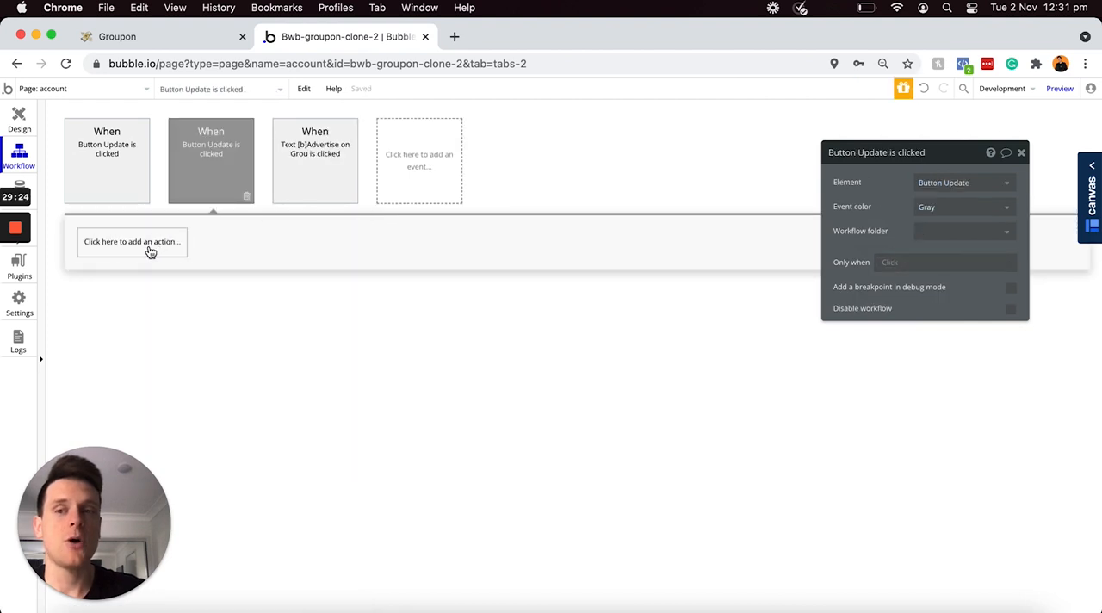
{"action": "left_click", "coordinate": [151, 250]}
{"action": "mouse_move", "coordinate": [118, 333]}
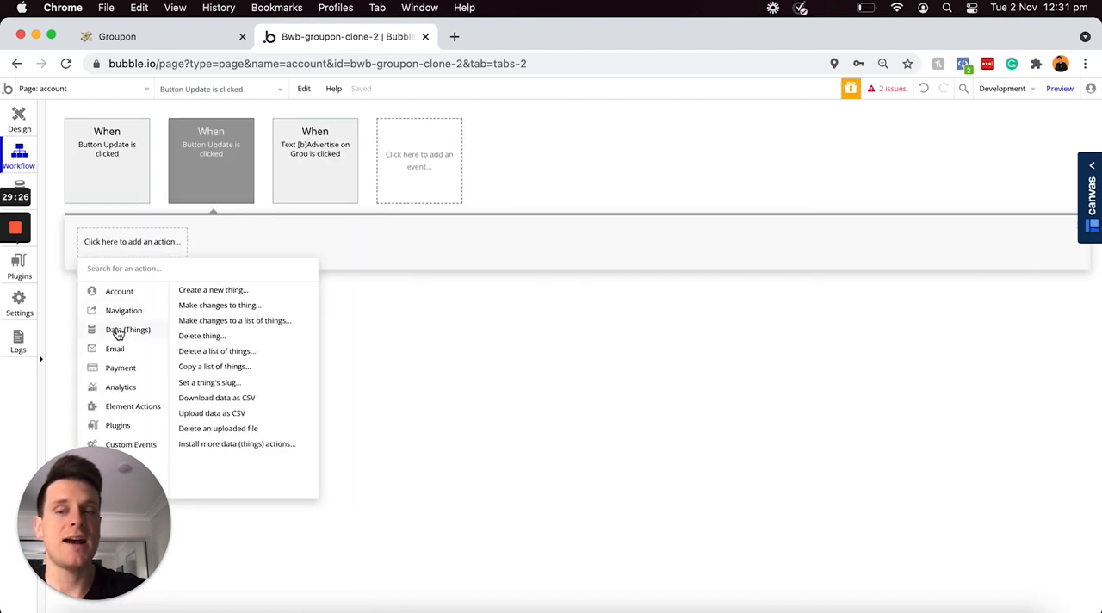
{"action": "left_click", "coordinate": [215, 306]}
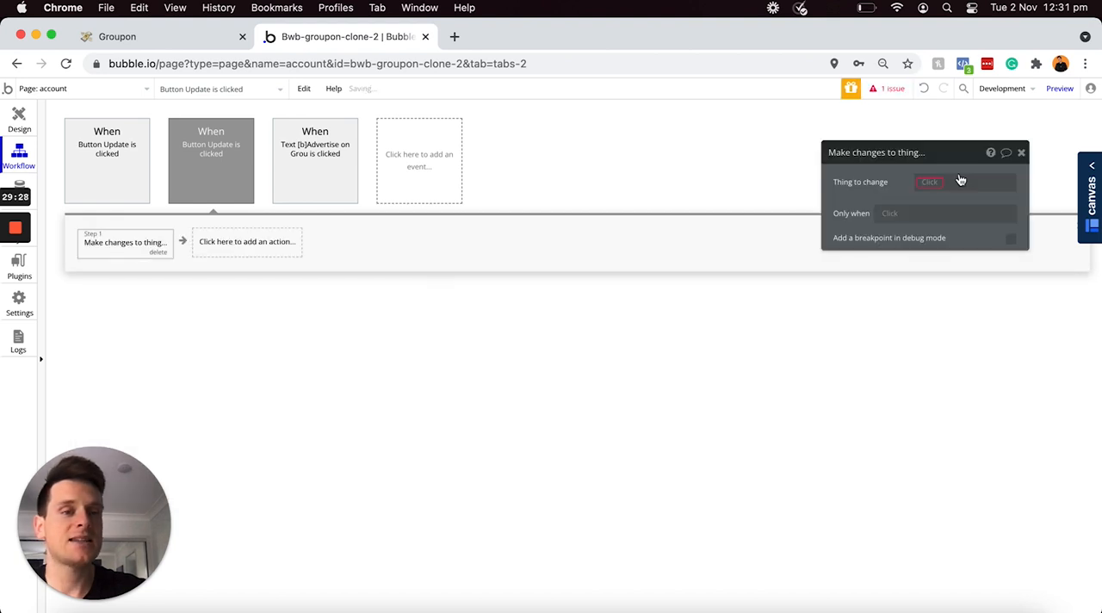
Step: Set the action to change Current User, with the Business-address field taken from SearchBox - Business-address's value
{"action": "left_click", "coordinate": [931, 194]}
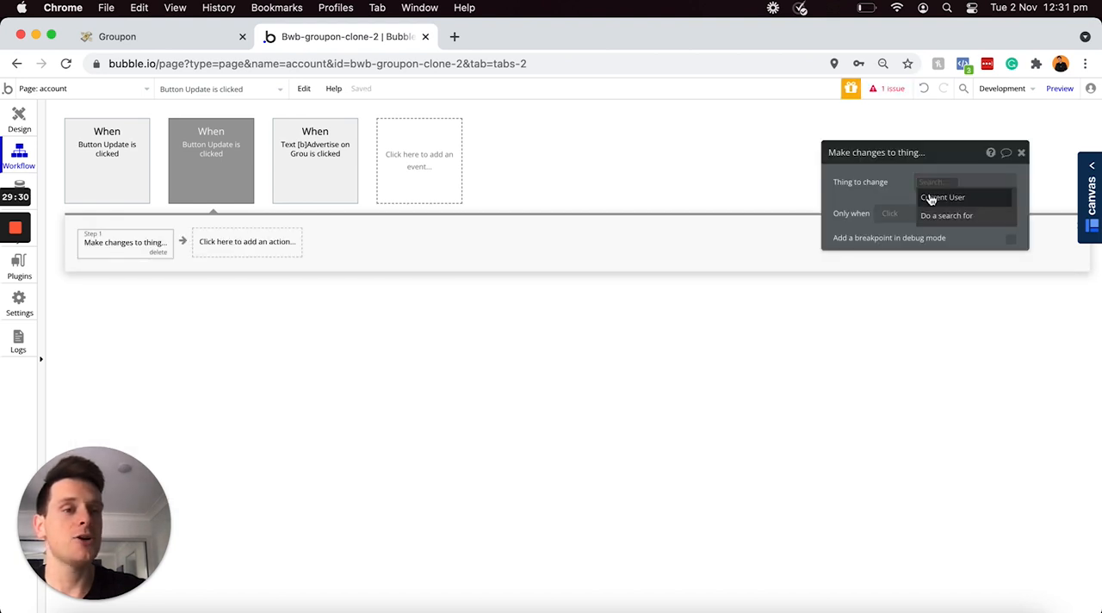
{"action": "left_click", "coordinate": [928, 198]}
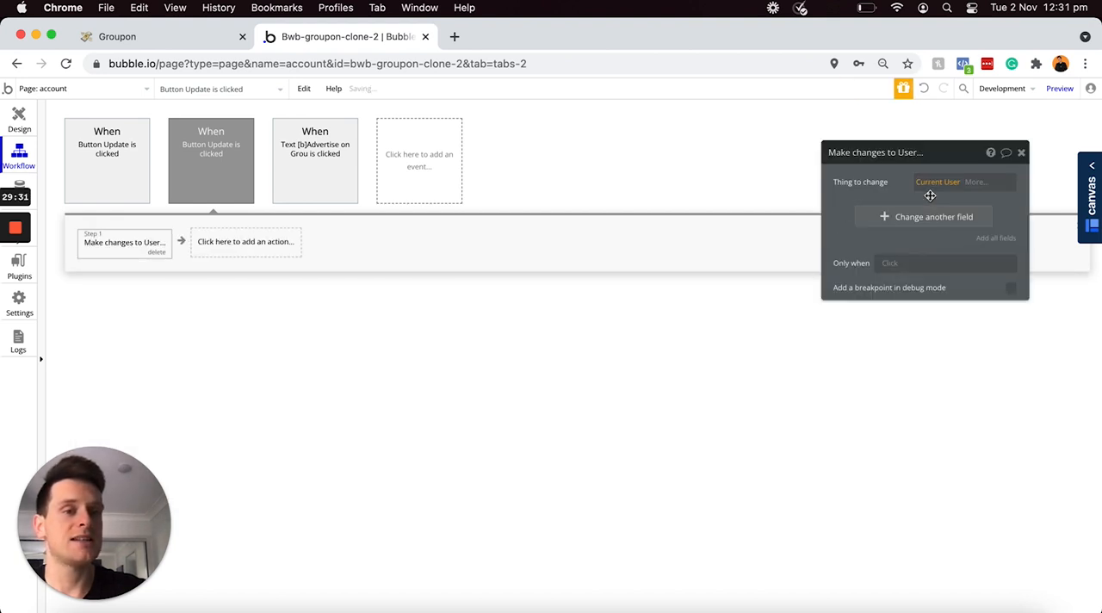
{"action": "left_click", "coordinate": [881, 218]}
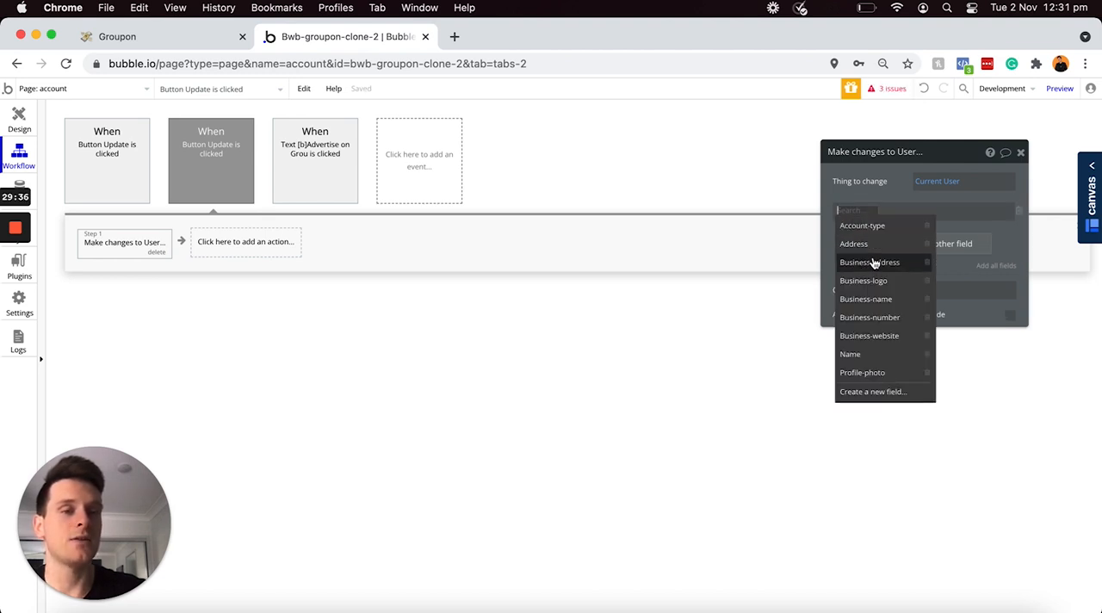
{"action": "left_click", "coordinate": [863, 263]}
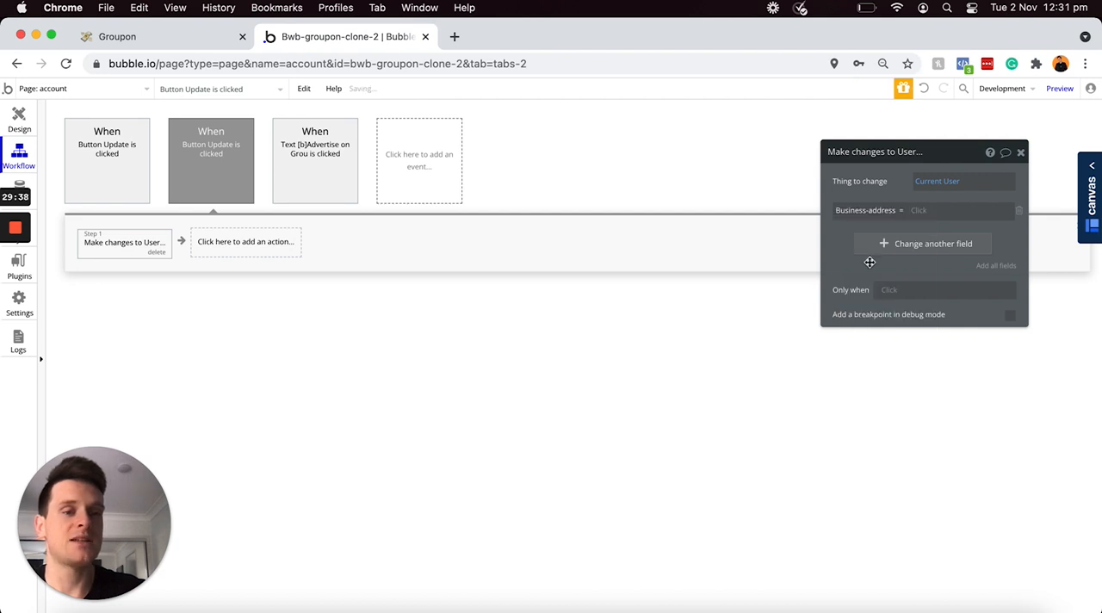
{"action": "left_click", "coordinate": [915, 209]}
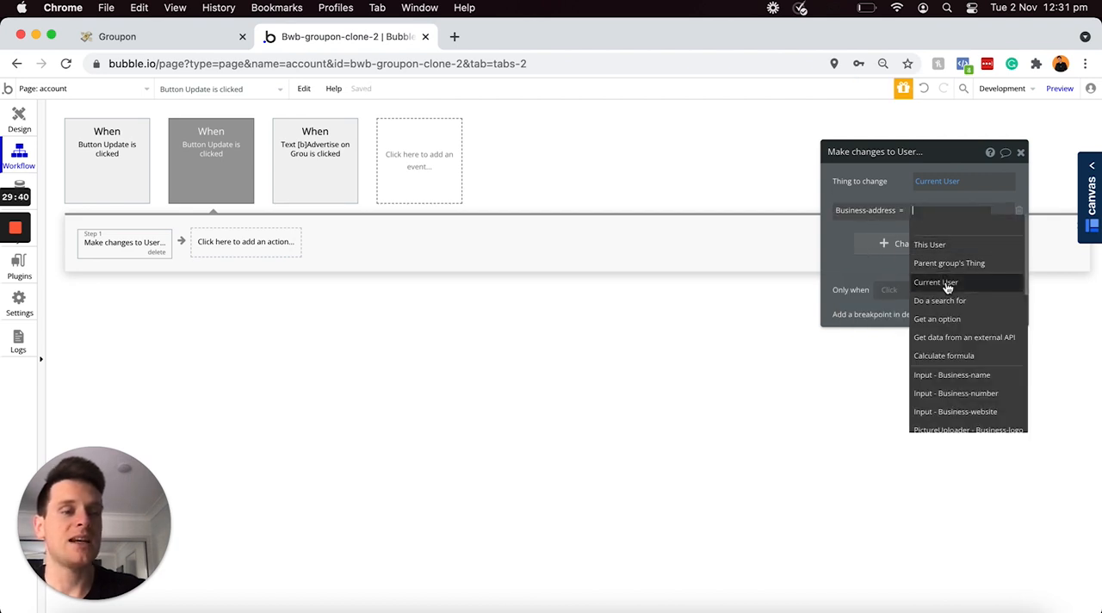
{"action": "scroll", "coordinate": [945, 285], "scroll_direction": "down", "scroll_amount": 2}
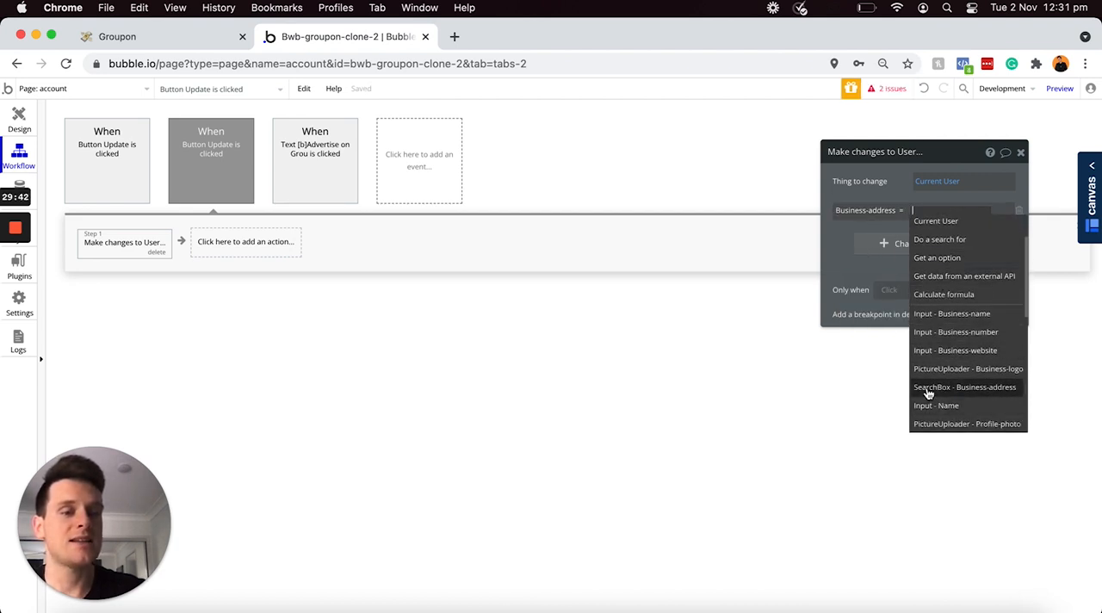
{"action": "left_click", "coordinate": [957, 387]}
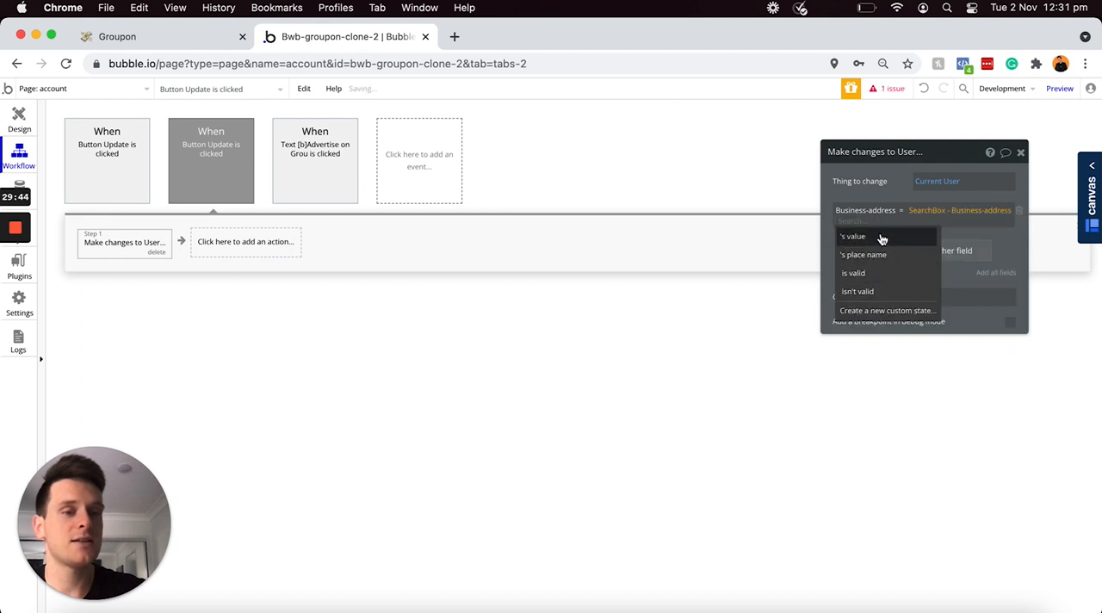
{"action": "left_click", "coordinate": [852, 235]}
Step: Add a Business-logo field change to the action, set to PictureUploader - Business-logo's value
{"action": "left_click", "coordinate": [849, 256]}
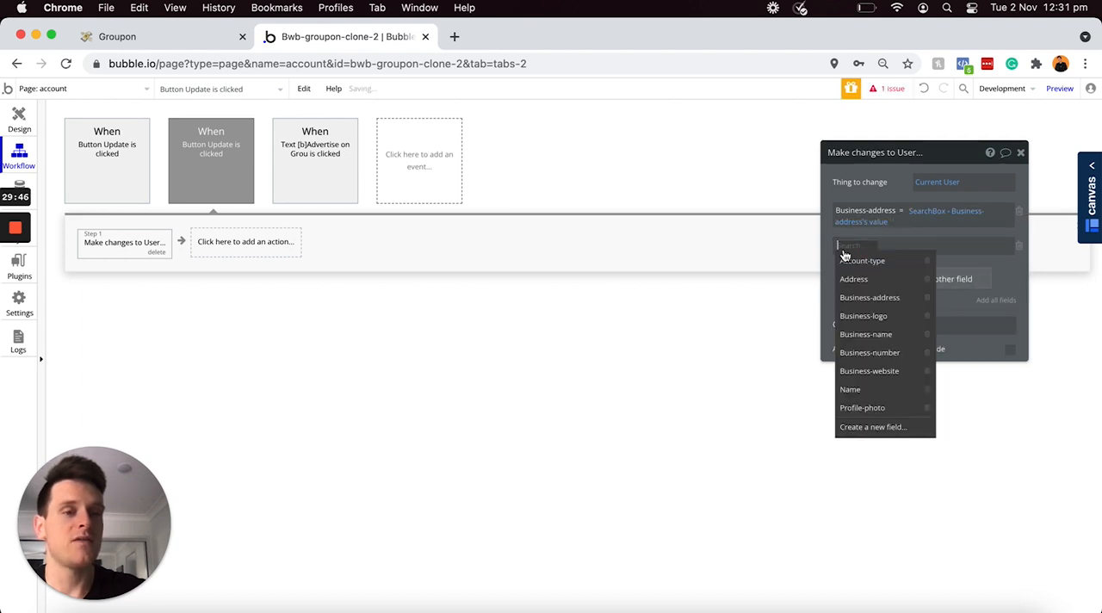
{"action": "left_click", "coordinate": [839, 319]}
{"action": "left_click", "coordinate": [907, 247]}
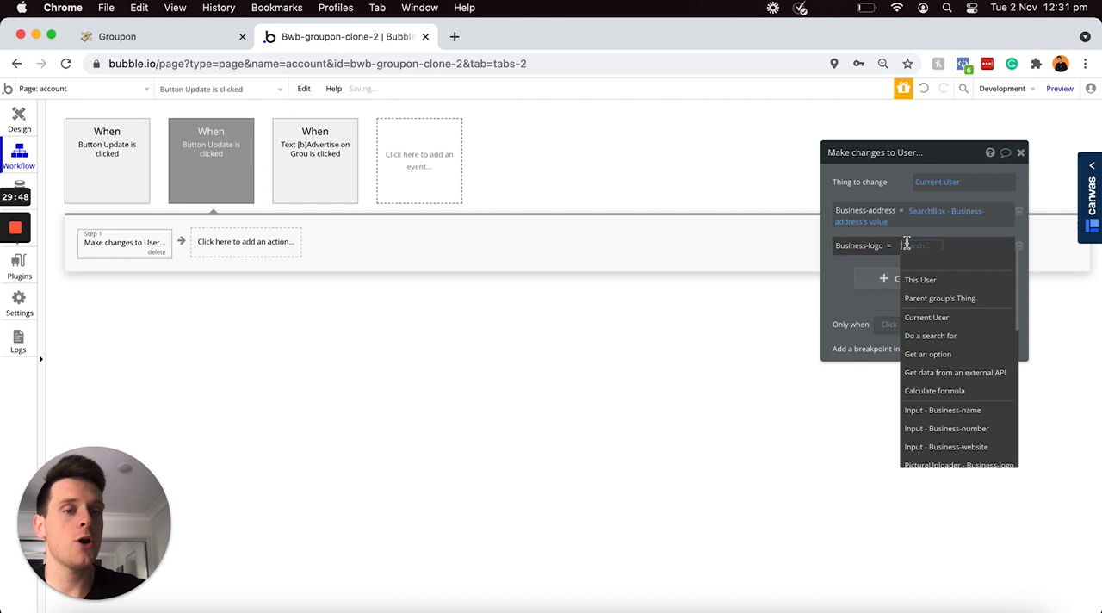
{"action": "scroll", "coordinate": [950, 362], "scroll_direction": "down", "scroll_amount": 2}
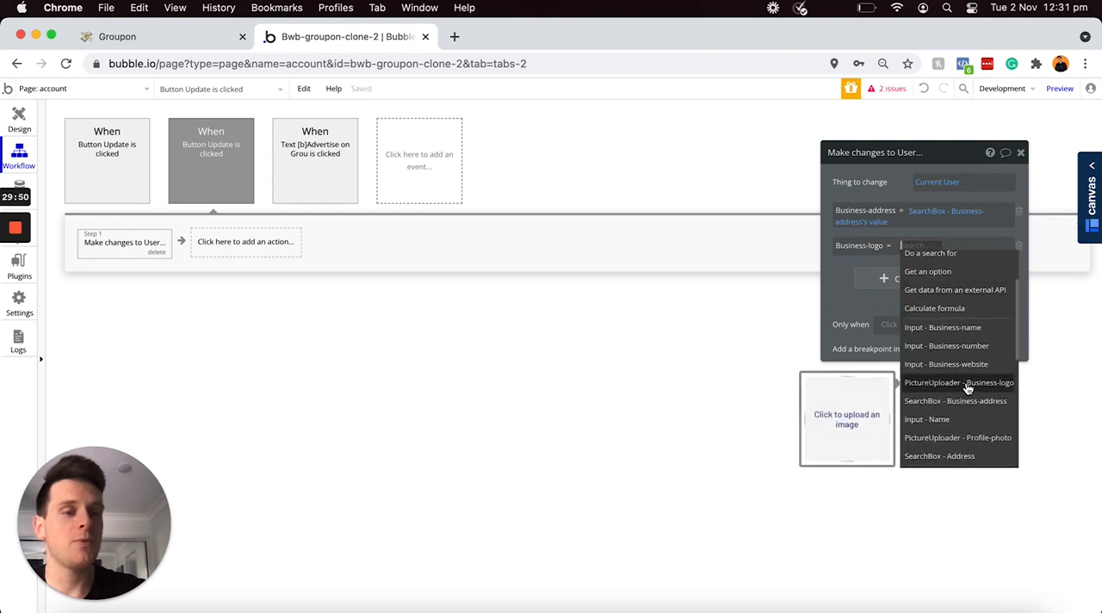
{"action": "left_click", "coordinate": [950, 384]}
{"action": "left_click", "coordinate": [886, 274]}
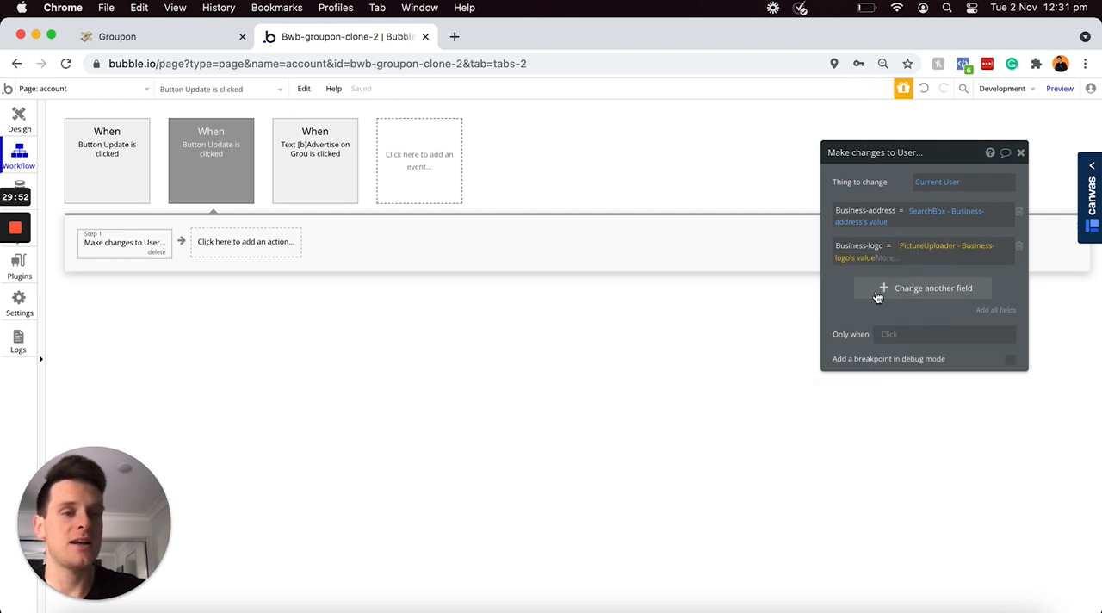
Step: Add a Business-name field change to the action, set to Input - Business-name's value
{"action": "left_click", "coordinate": [878, 292]}
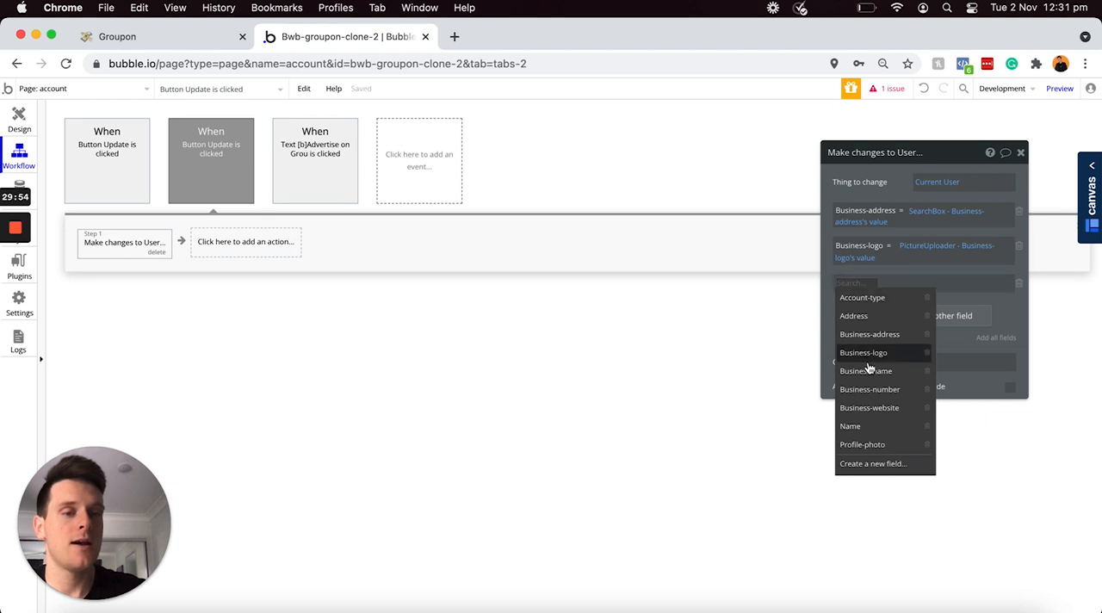
{"action": "left_click", "coordinate": [869, 371]}
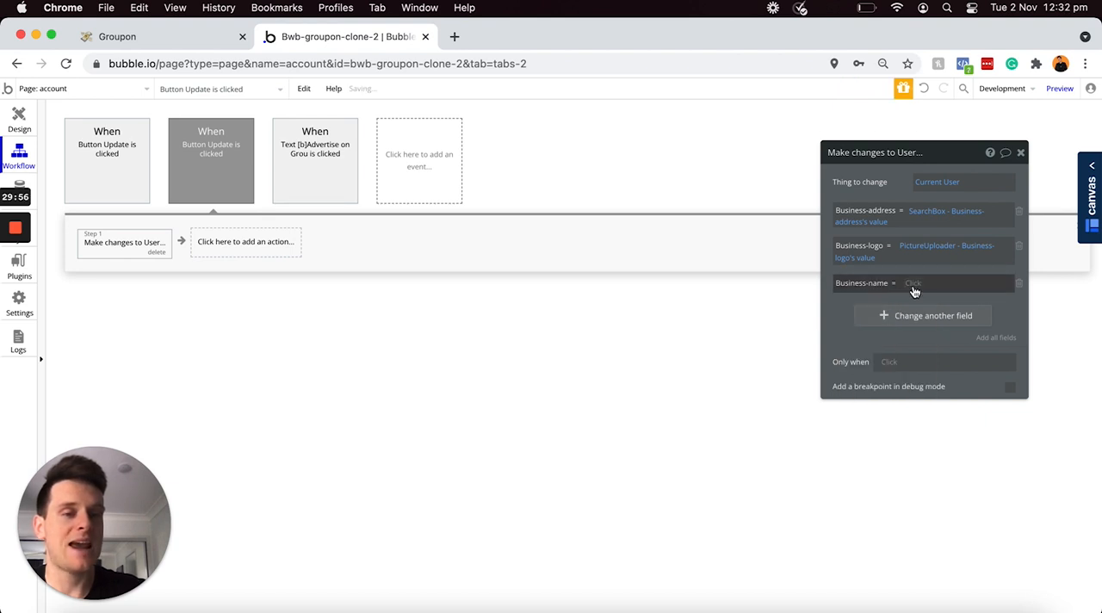
{"action": "left_click", "coordinate": [913, 285]}
{"action": "scroll", "coordinate": [938, 366], "scroll_direction": "down", "scroll_amount": 1}
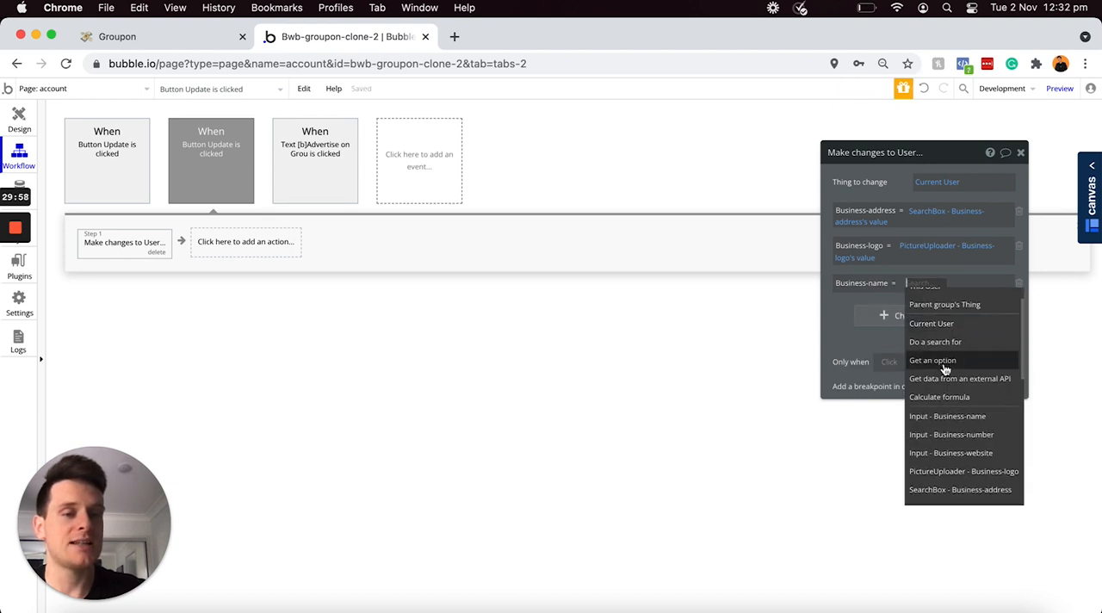
{"action": "left_click", "coordinate": [953, 421]}
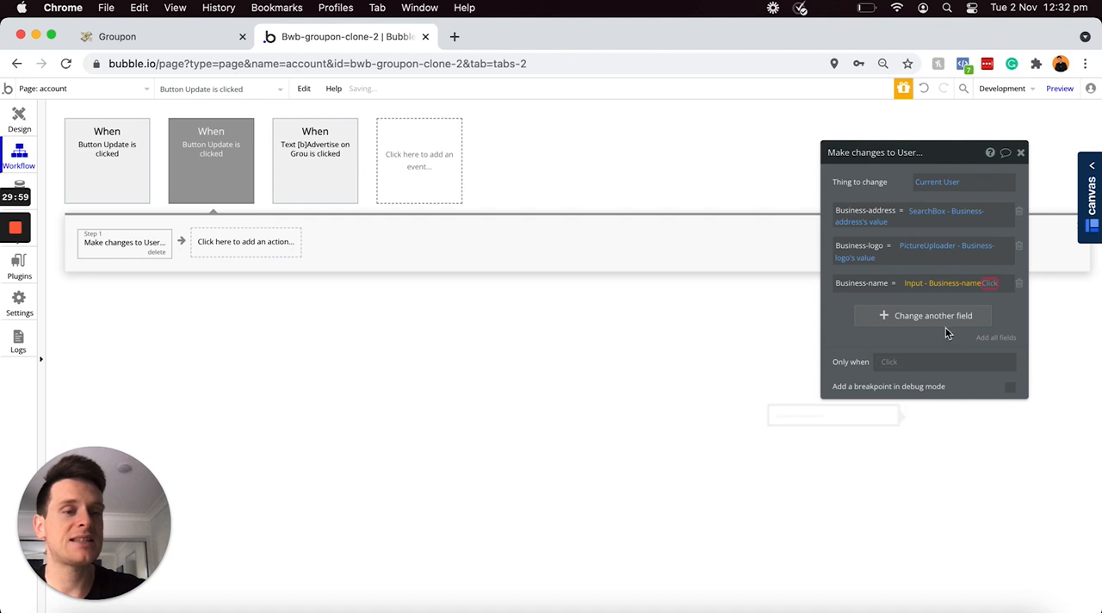
{"action": "left_click", "coordinate": [990, 287]}
{"action": "left_click", "coordinate": [991, 288]}
{"action": "left_click", "coordinate": [991, 288]}
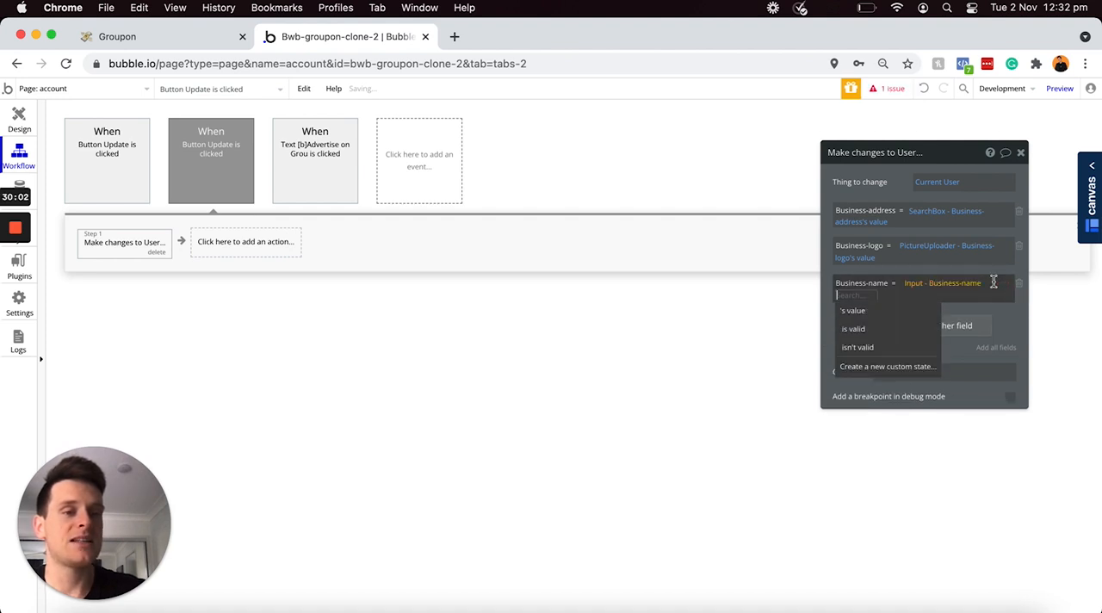
{"action": "left_click", "coordinate": [857, 310]}
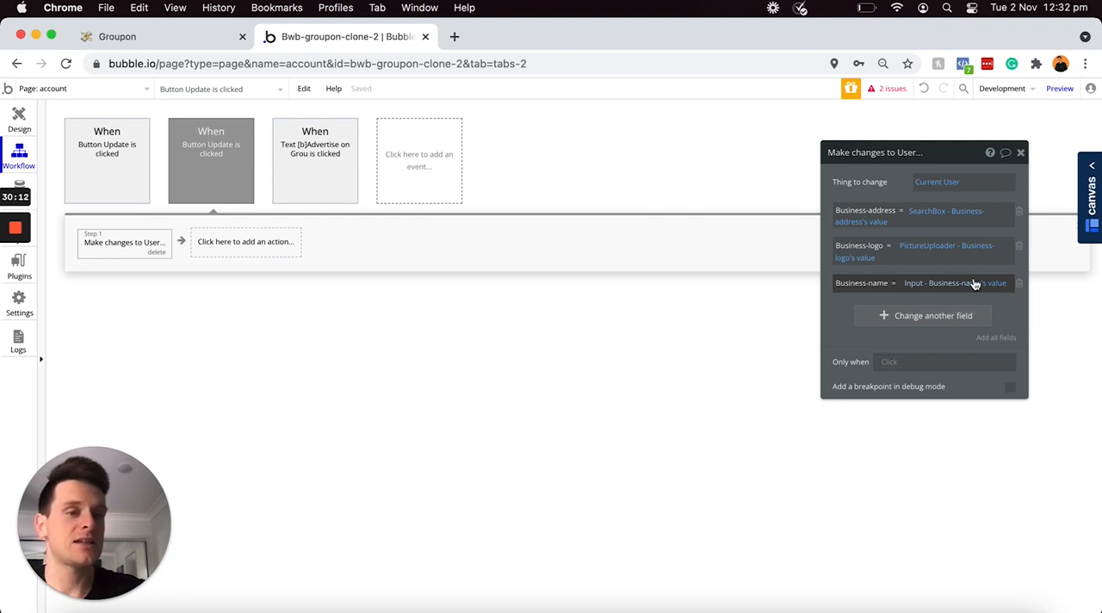
Step: Add a Business-number field change to the action, set to Input - Business-number's value
{"action": "left_click", "coordinate": [880, 317]}
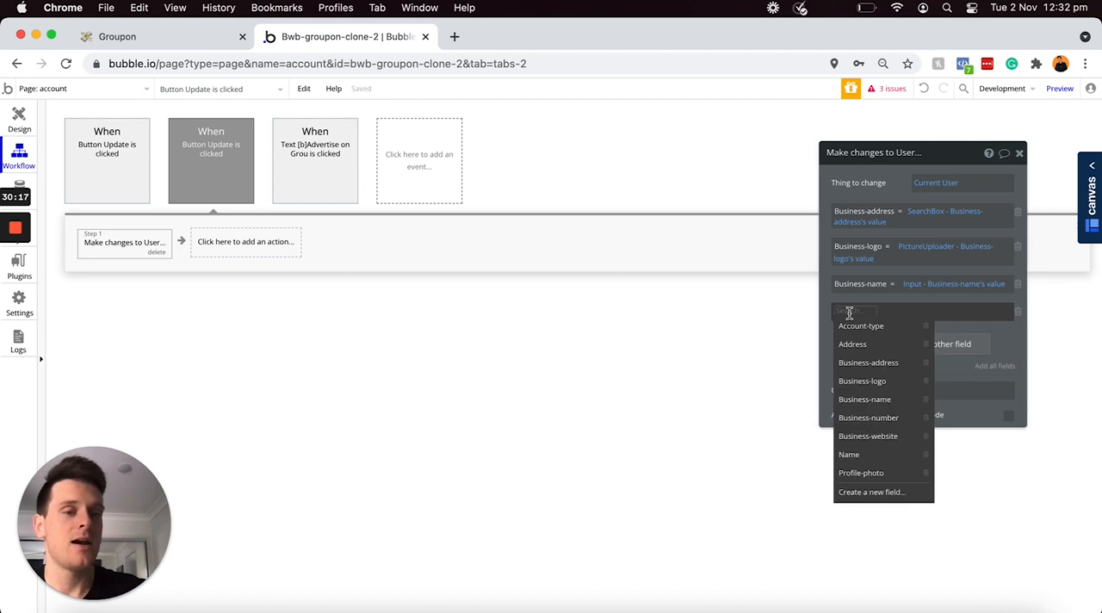
{"action": "left_click", "coordinate": [867, 418]}
{"action": "left_click", "coordinate": [917, 317]}
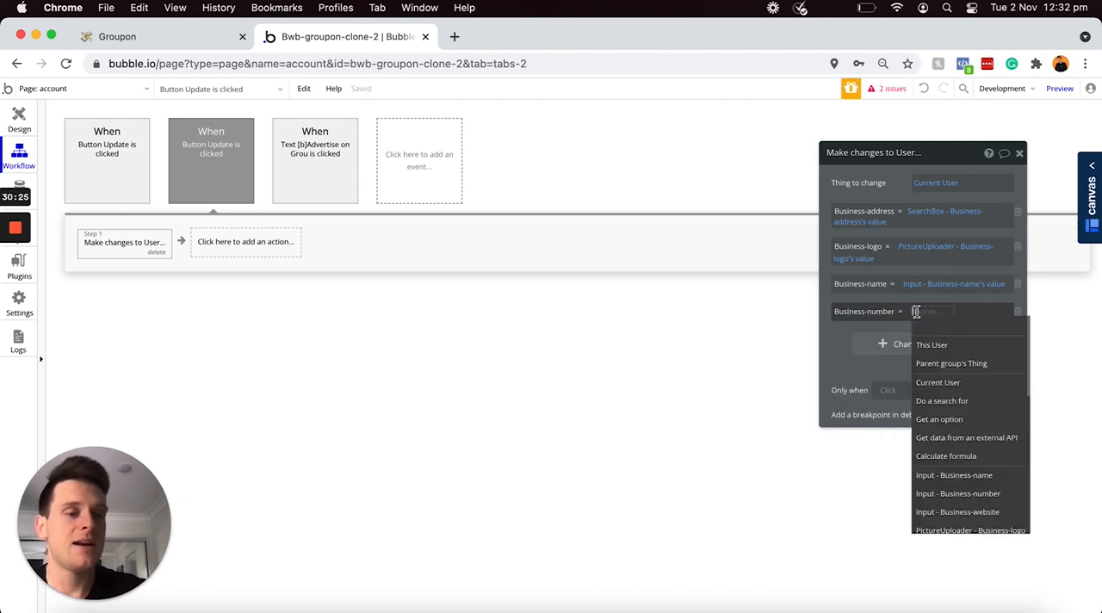
{"action": "scroll", "coordinate": [939, 421], "scroll_direction": "down", "scroll_amount": 1}
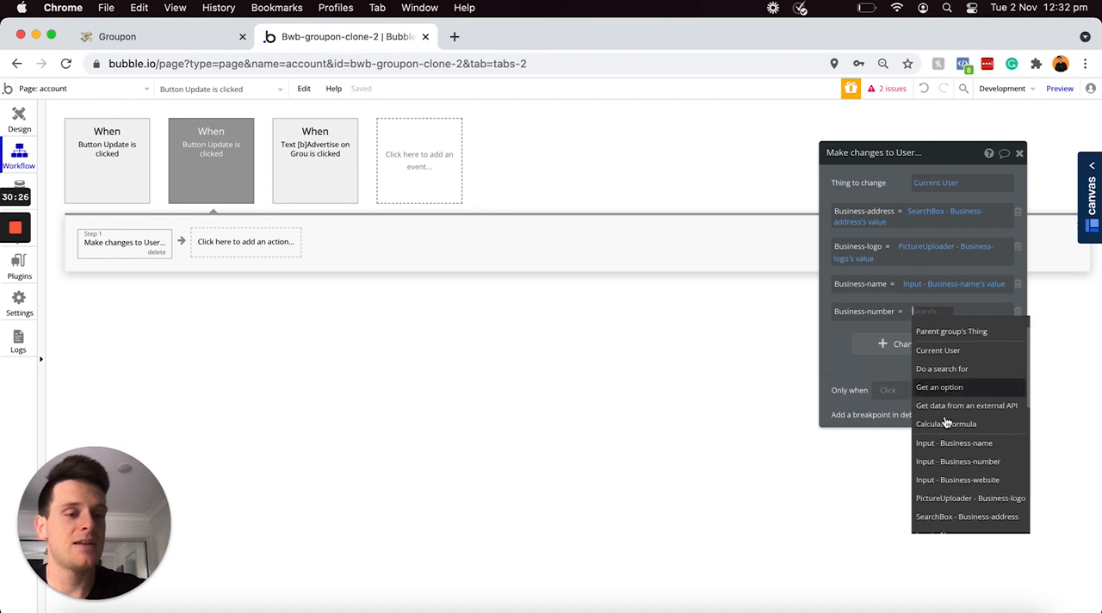
{"action": "left_click", "coordinate": [955, 463]}
Step: Add a Business-website field change to the action, set to Input - Business-website's value
{"action": "left_click", "coordinate": [850, 339]}
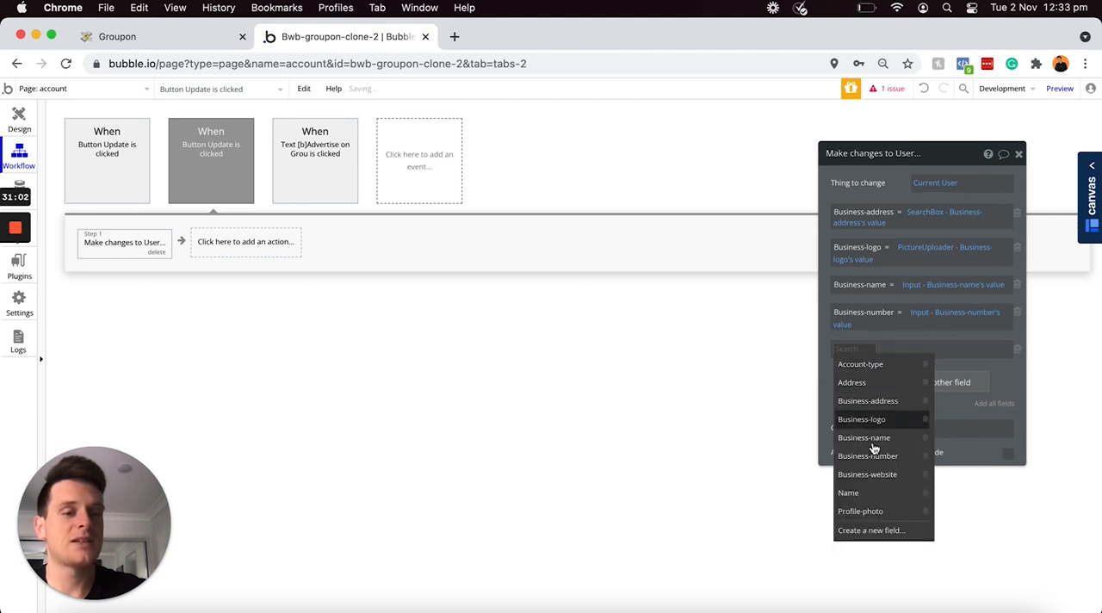
{"action": "left_click", "coordinate": [874, 473]}
{"action": "left_click", "coordinate": [915, 355]}
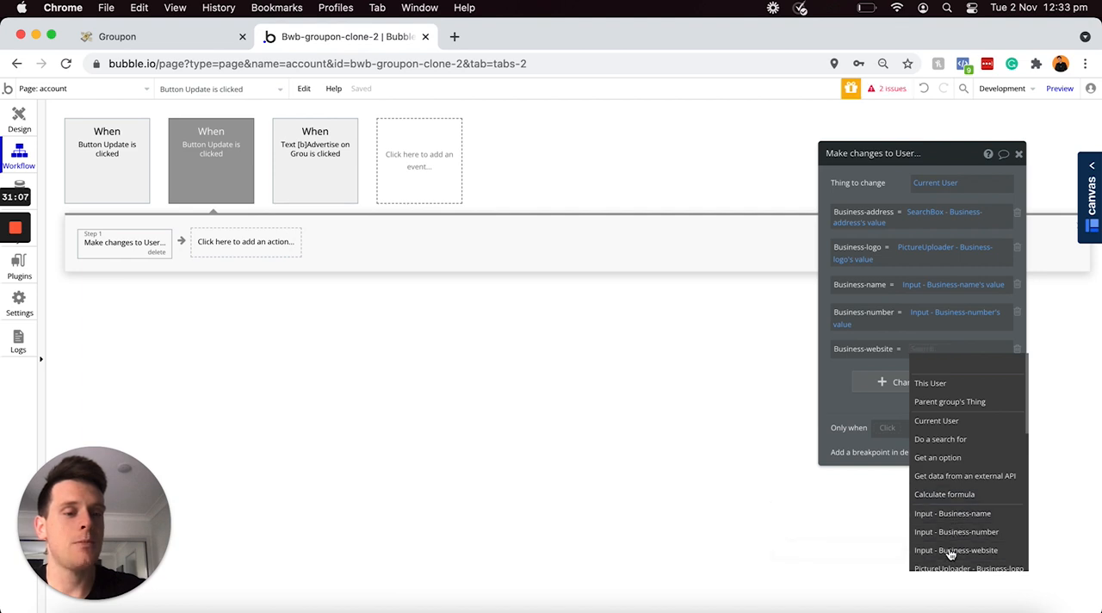
{"action": "left_click", "coordinate": [953, 550]}
{"action": "left_click", "coordinate": [906, 379]}
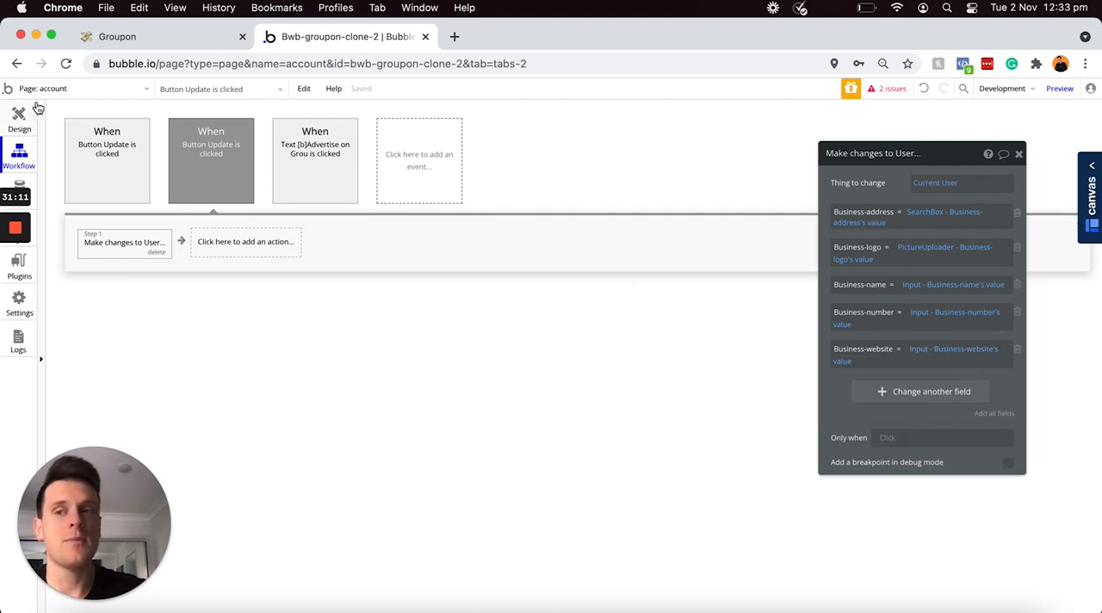
Step: Add a second action to the business Update button's workflow that shows the message in Alert Updated
{"action": "left_click", "coordinate": [23, 117]}
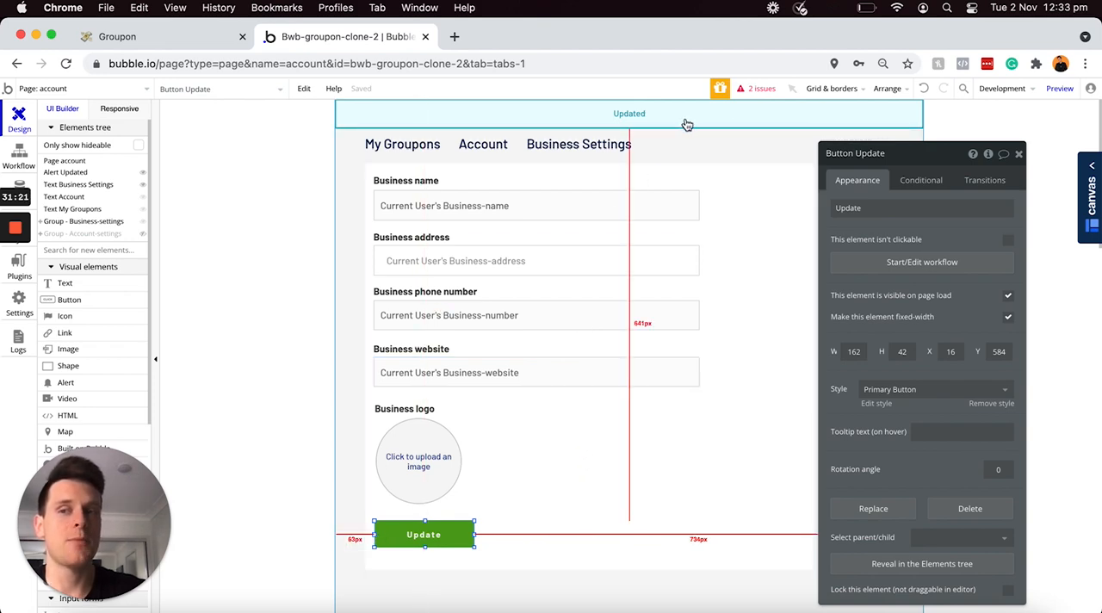
{"action": "left_click", "coordinate": [18, 156]}
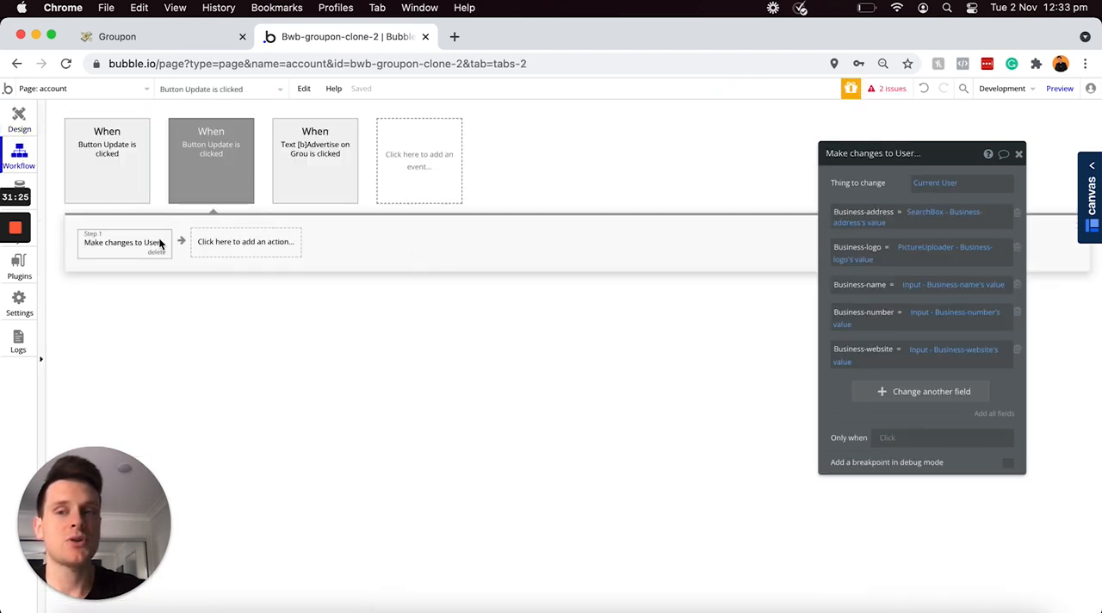
{"action": "left_click", "coordinate": [228, 245]}
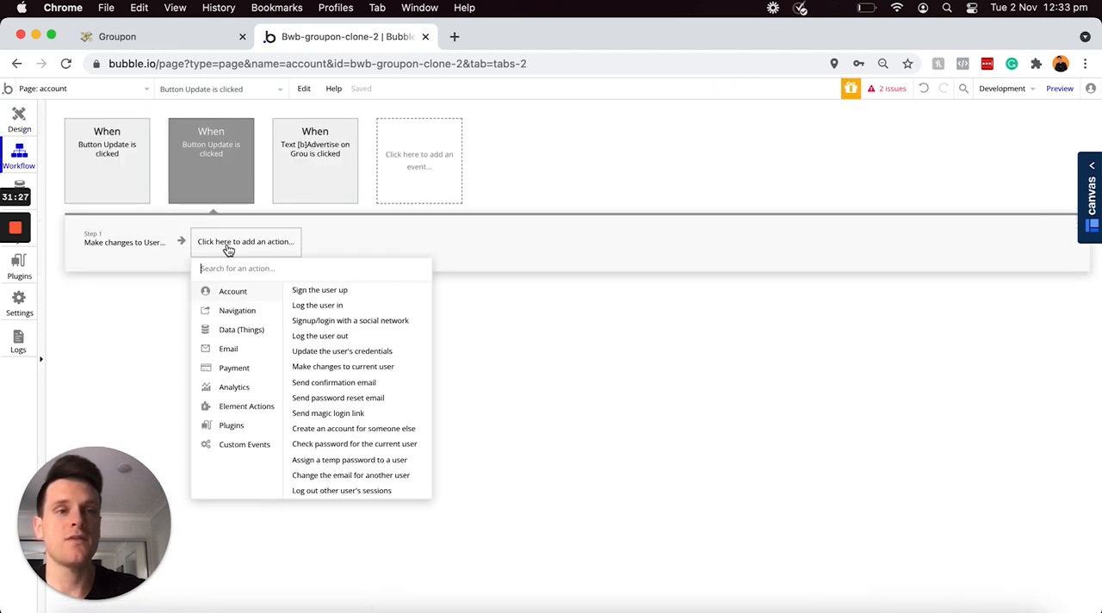
{"action": "mouse_move", "coordinate": [243, 410]}
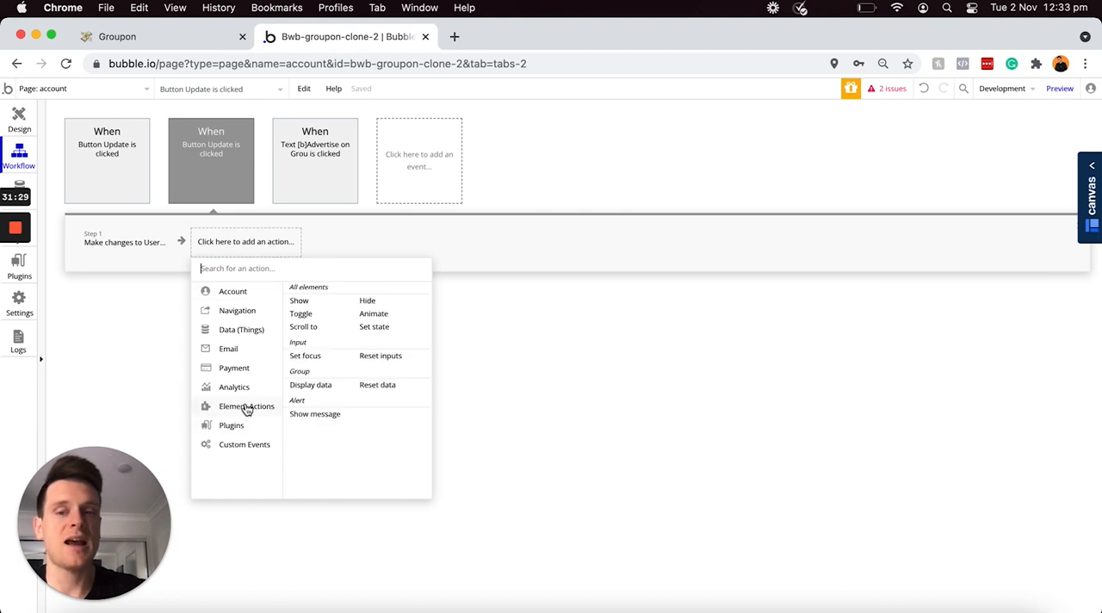
{"action": "left_click", "coordinate": [305, 415]}
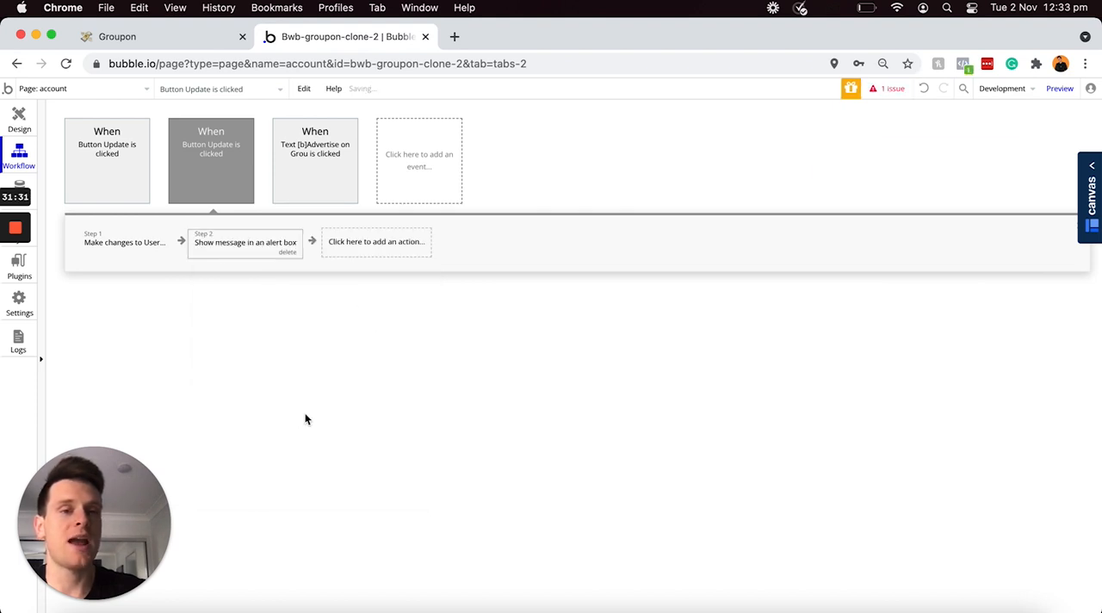
Step: Duplicate the Update button beside the original at X 200, Y 584 and change the copy's text to "Create a Groupon"
{"action": "left_click", "coordinate": [30, 124]}
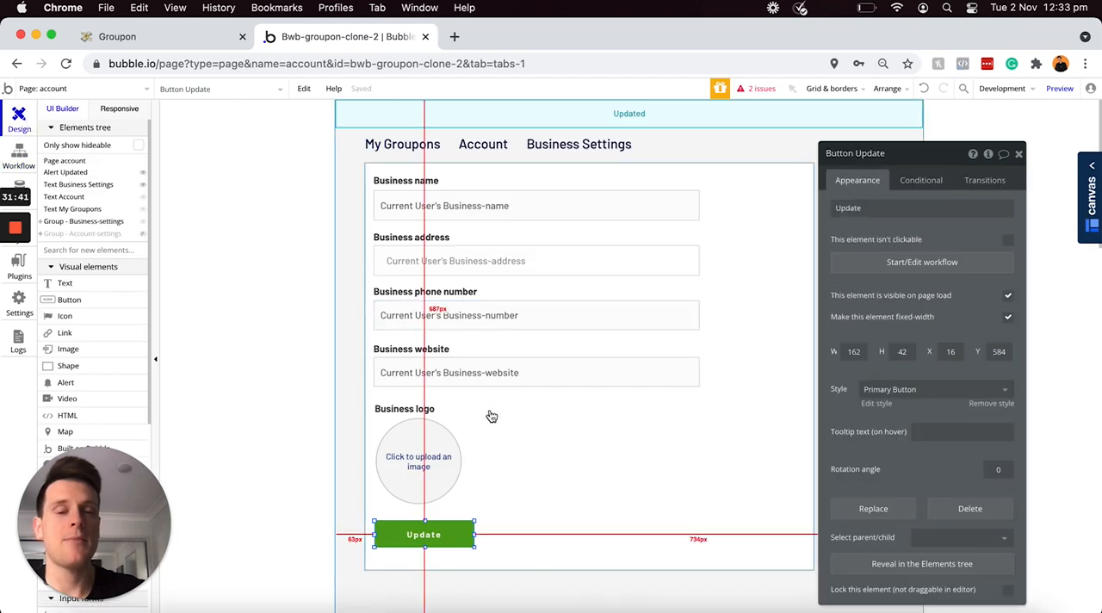
{"action": "left_click", "coordinate": [447, 538]}
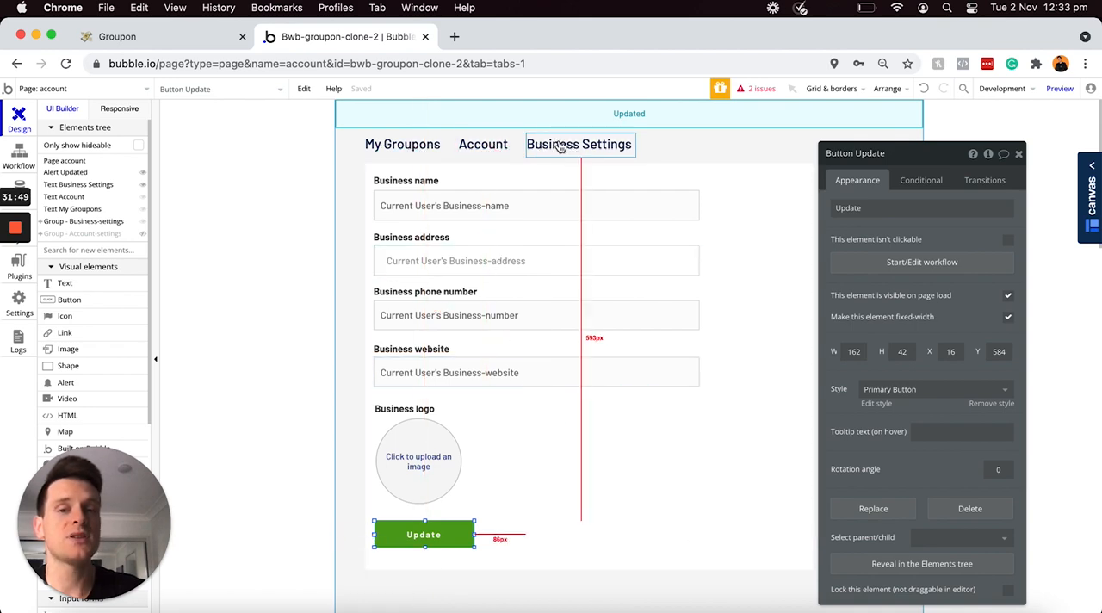
{"action": "key", "text": "super+c"}
{"action": "key", "text": "super+v"}
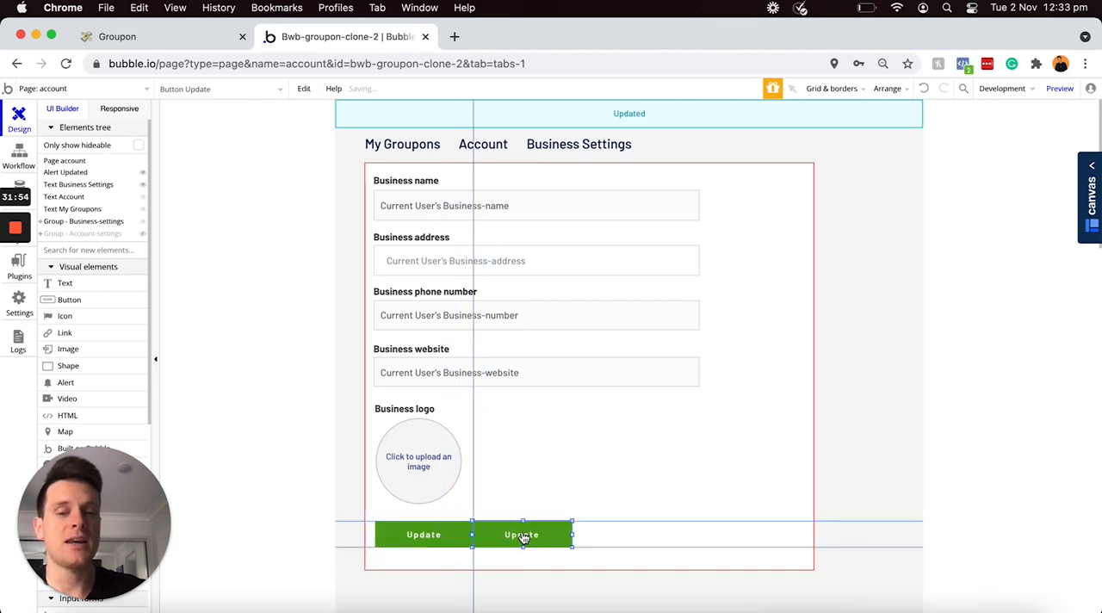
{"action": "left_click", "coordinate": [535, 539]}
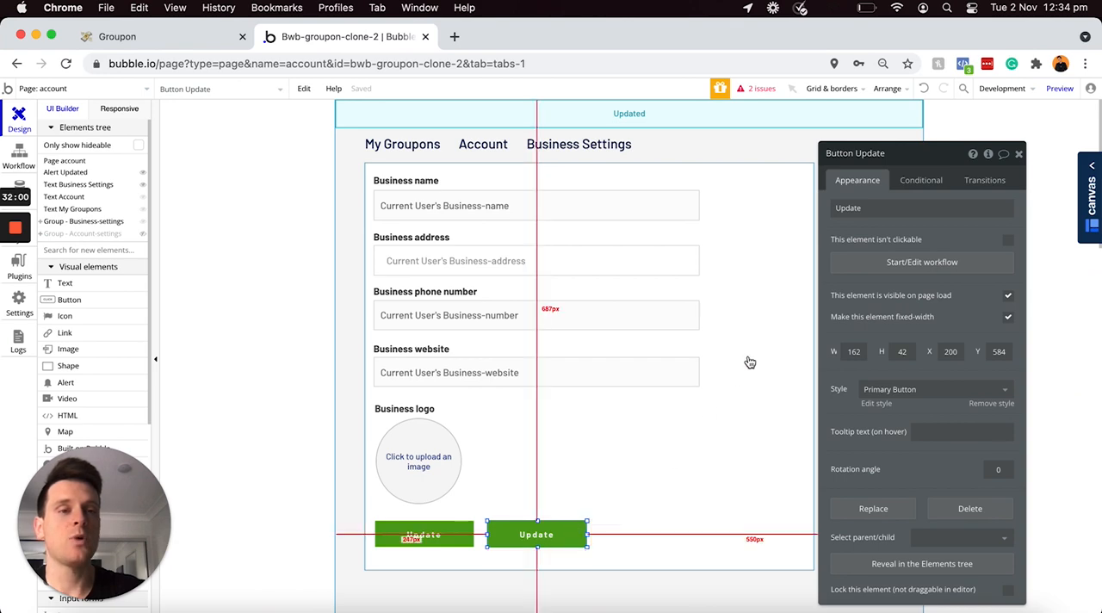
{"action": "double_click", "coordinate": [886, 210]}
{"action": "type", "text": "Crea"}
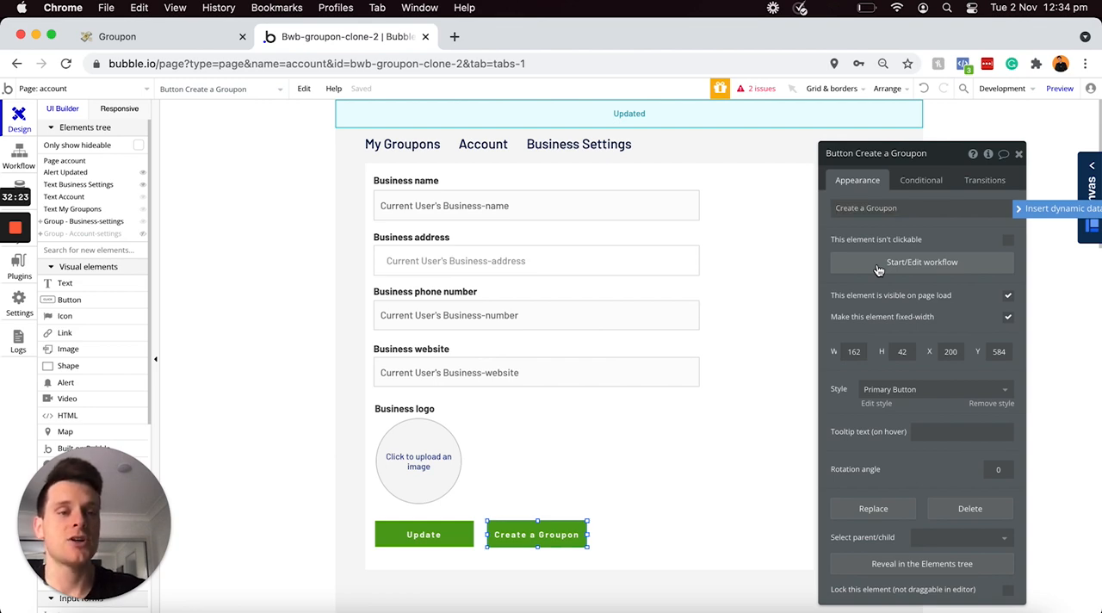
Step: Start a click workflow for the Create a Groupon button and add a Go to page action to it
{"action": "left_click", "coordinate": [877, 261]}
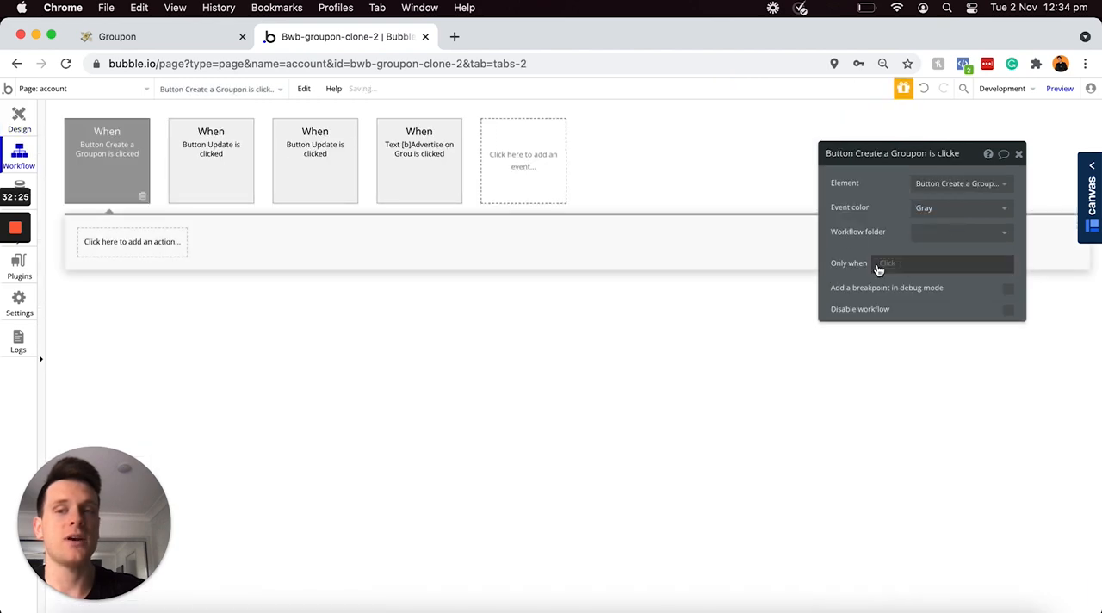
{"action": "left_click", "coordinate": [134, 241]}
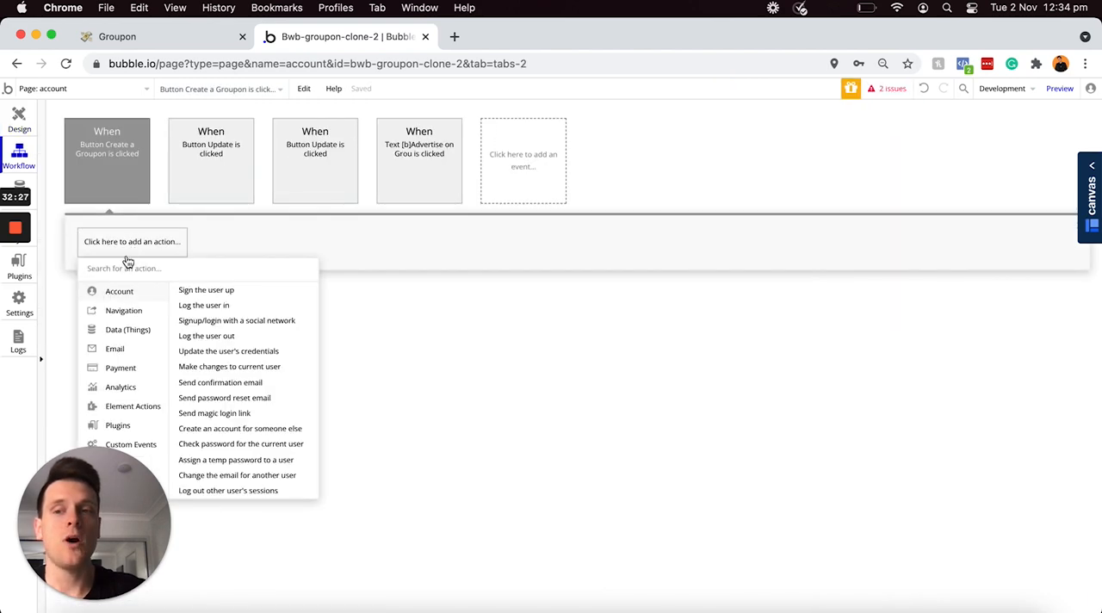
{"action": "mouse_move", "coordinate": [119, 311]}
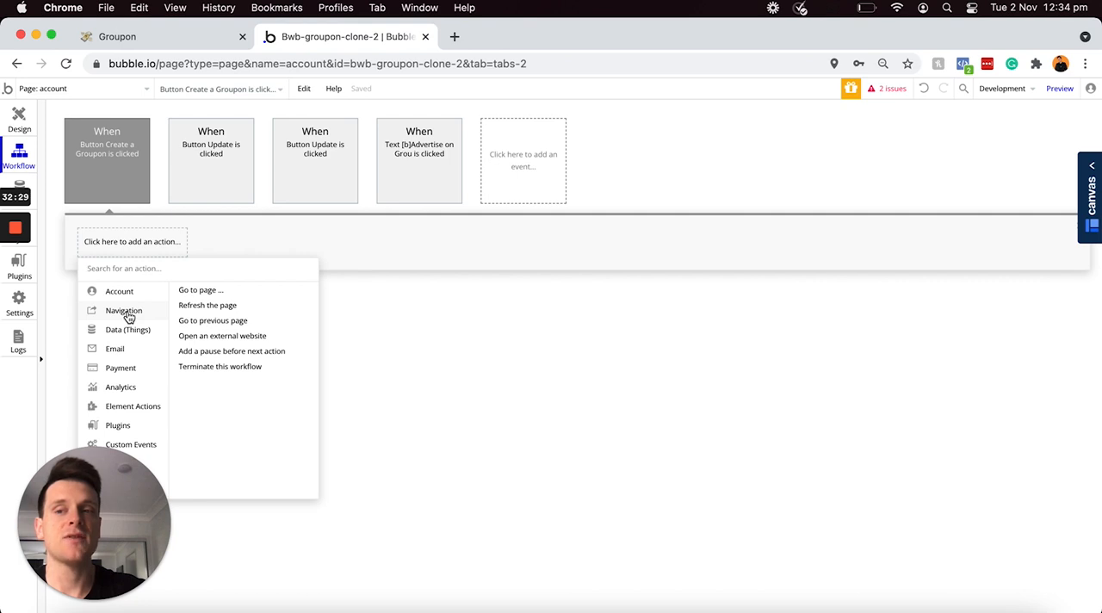
{"action": "left_click", "coordinate": [199, 294]}
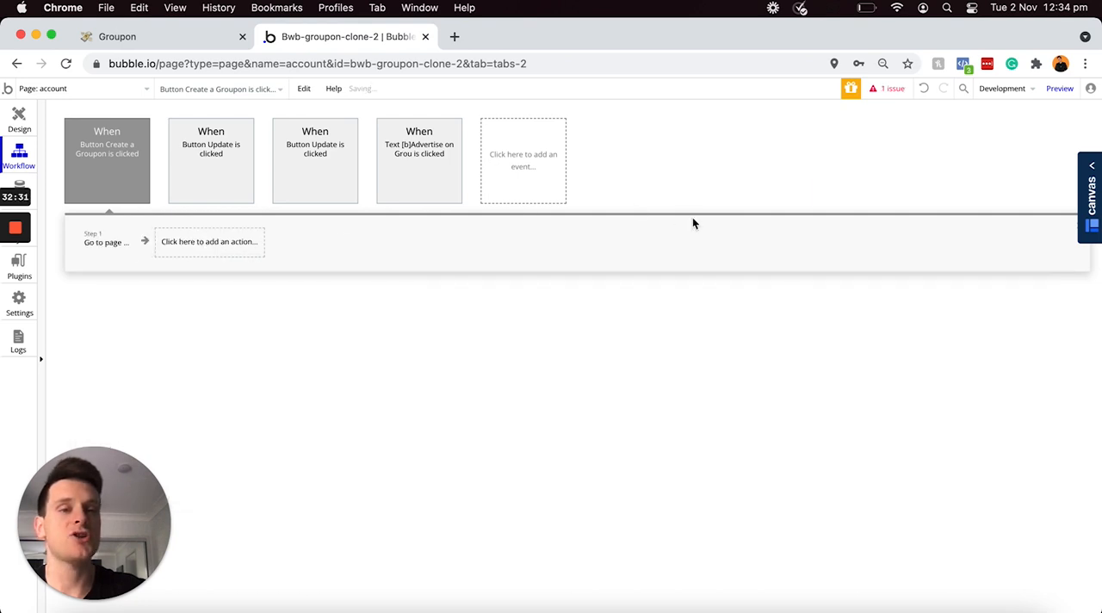
Step: Create a new page named create-groupon and set it as the Go to page action's destination
{"action": "left_click", "coordinate": [930, 188]}
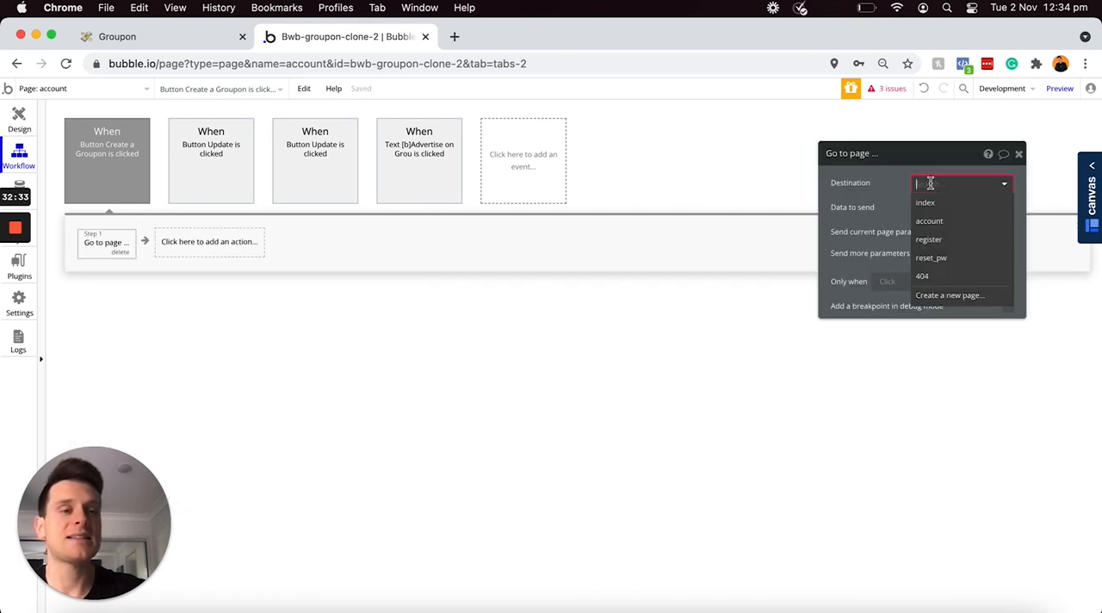
{"action": "left_click", "coordinate": [951, 296]}
{"action": "type", "text": "cre"}
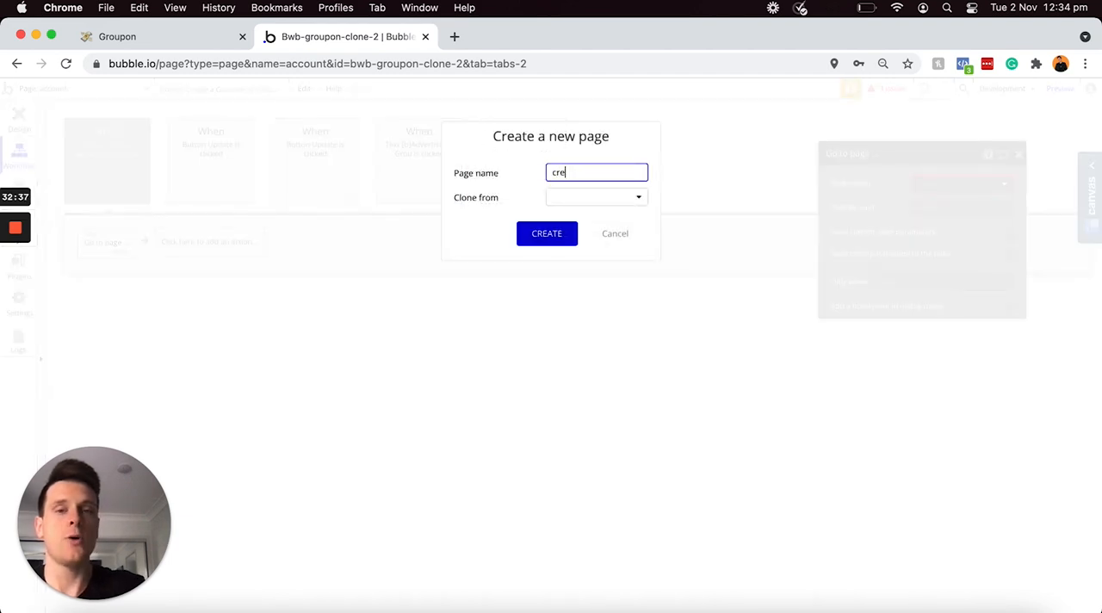
{"action": "type", "text": "ate-groupon"}
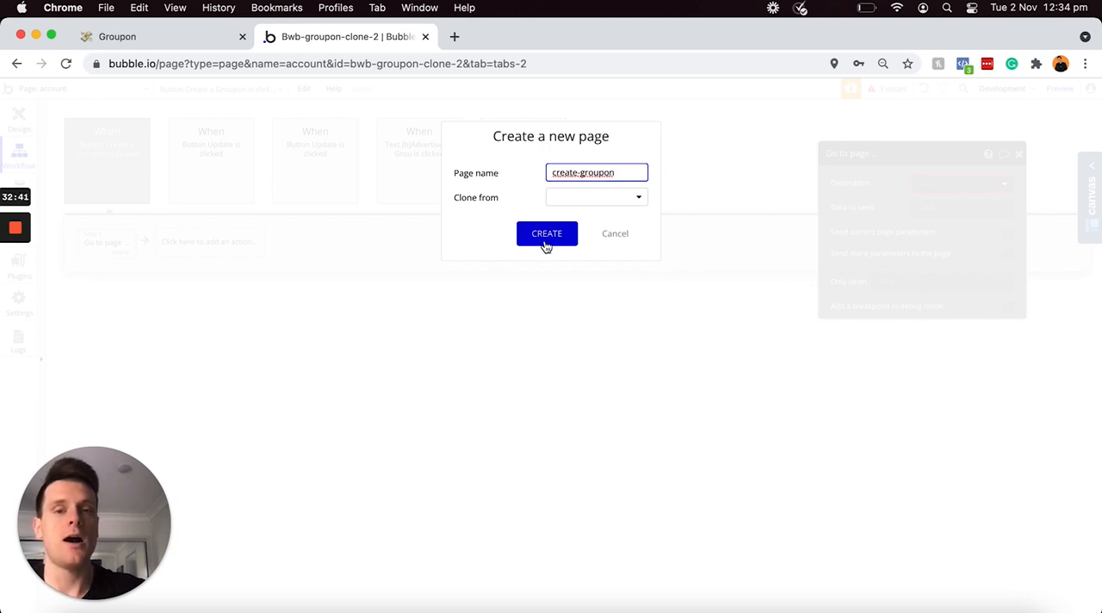
{"action": "left_click", "coordinate": [546, 242]}
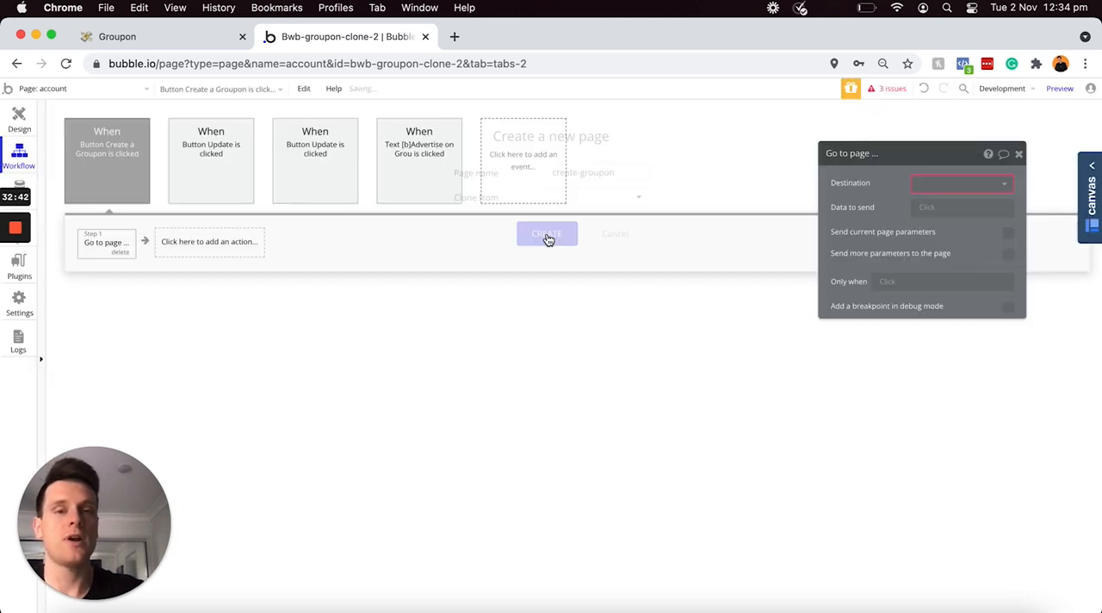
{"action": "left_click", "coordinate": [925, 184]}
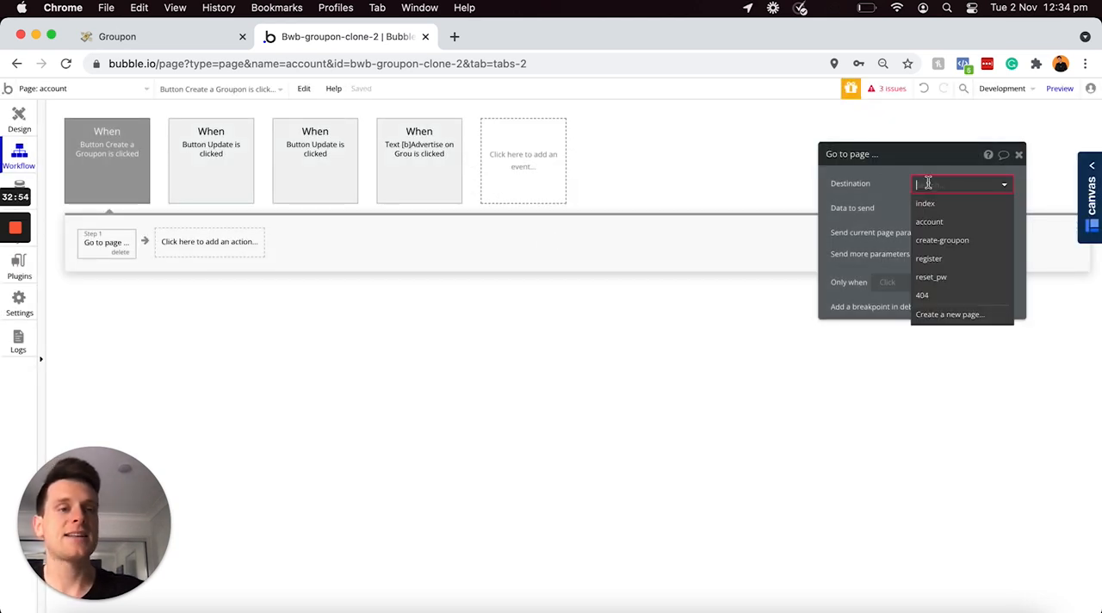
{"action": "left_click", "coordinate": [940, 244]}
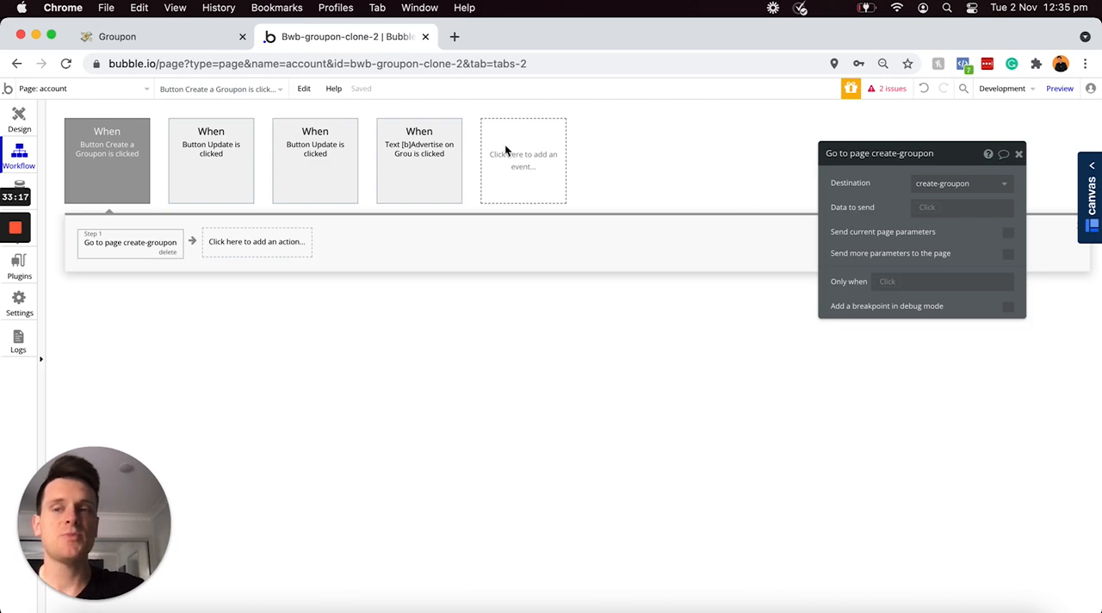
Step: Return to the account page design and alternate the visibility of the Account-settings and Business-settings groups to compare both layouts
{"action": "left_click", "coordinate": [18, 116]}
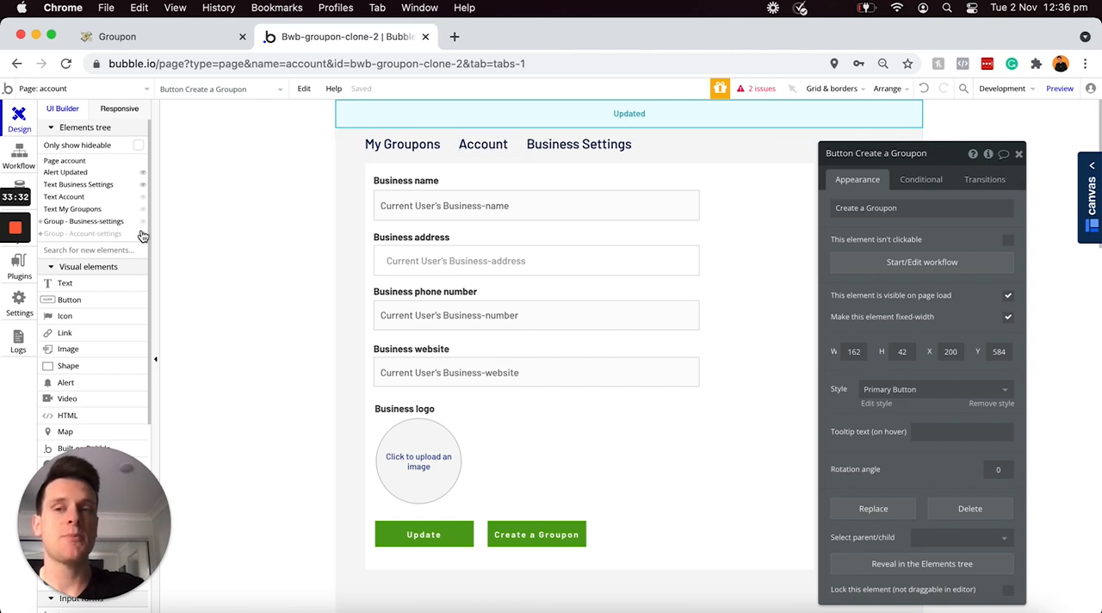
{"action": "mouse_move", "coordinate": [139, 233]}
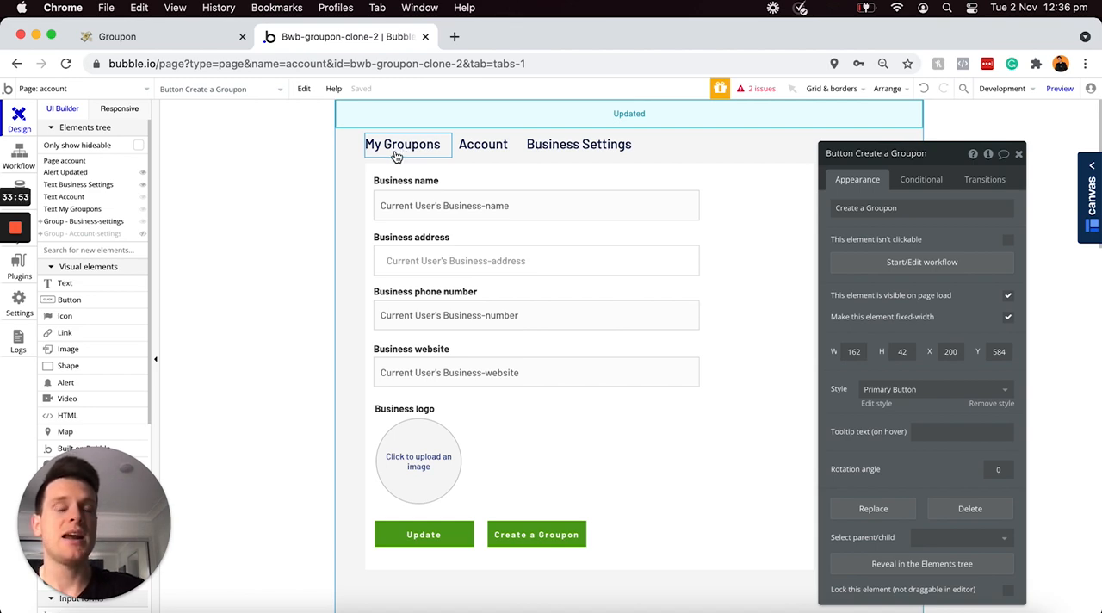
{"action": "left_click", "coordinate": [142, 234]}
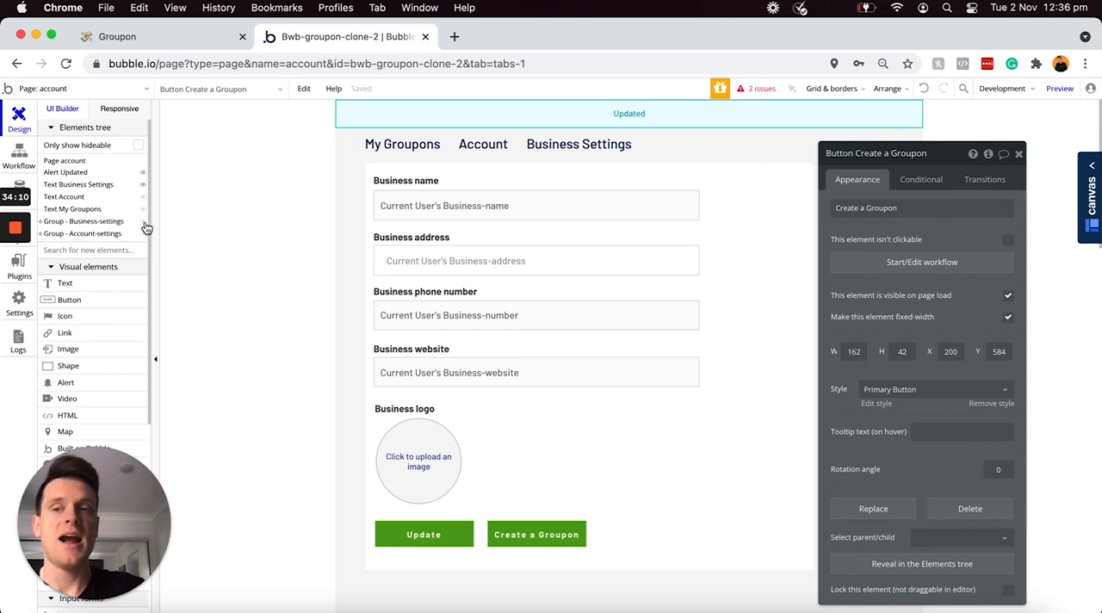
{"action": "left_click", "coordinate": [143, 222]}
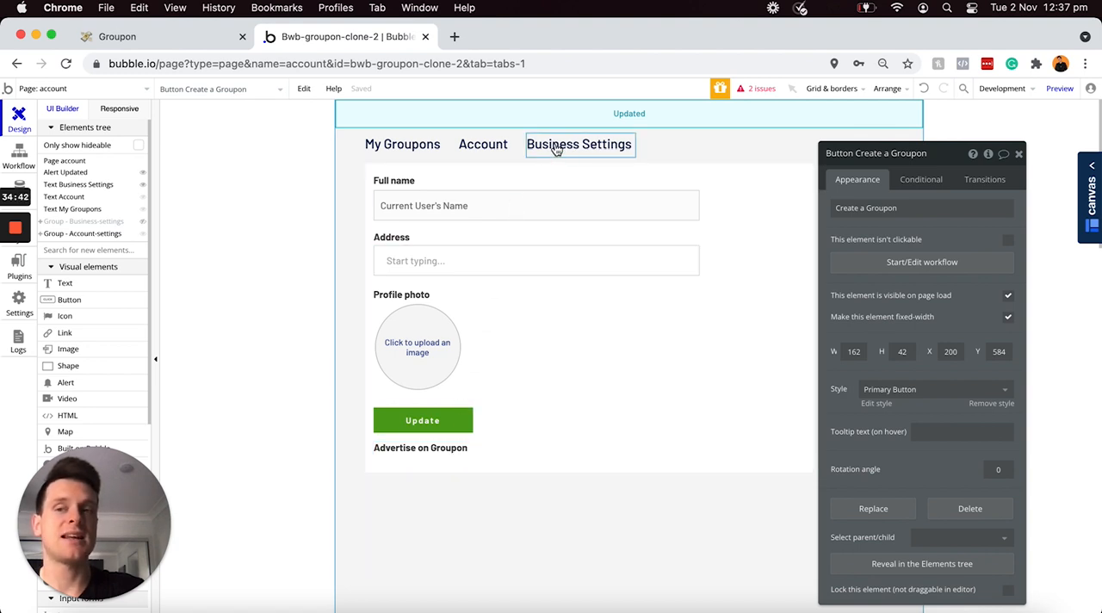
{"action": "left_click", "coordinate": [143, 233]}
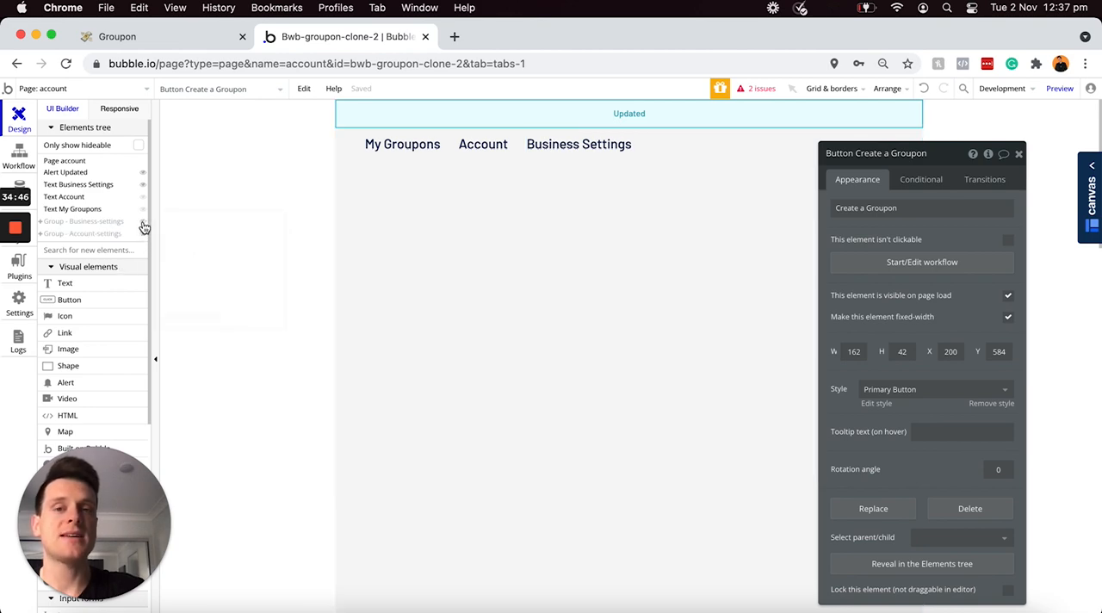
{"action": "left_click", "coordinate": [143, 223]}
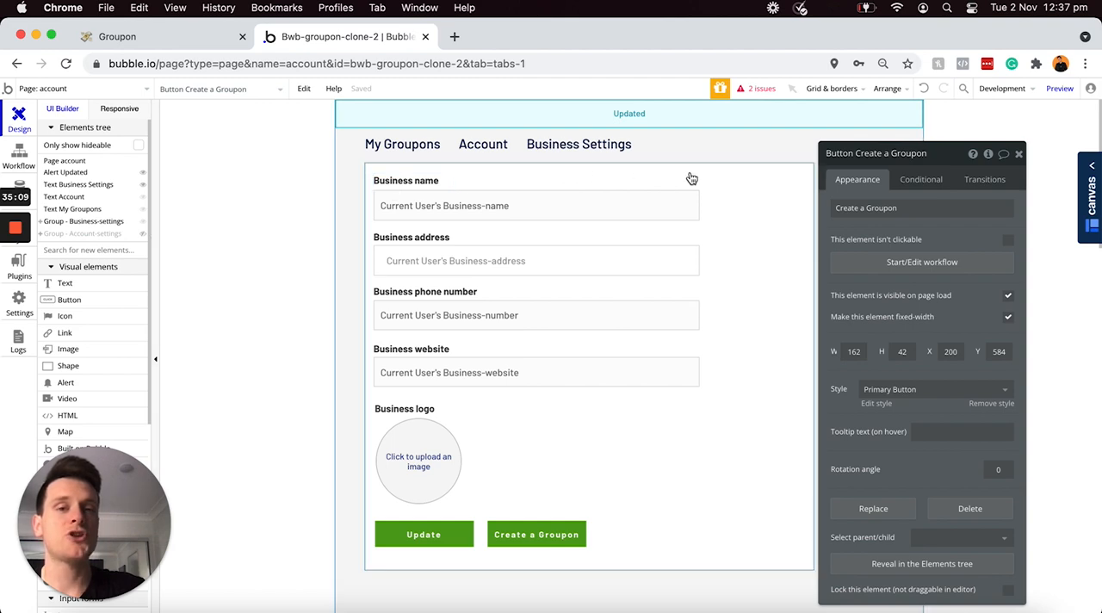
{"action": "mouse_move", "coordinate": [143, 238]}
{"action": "left_click", "coordinate": [143, 221]}
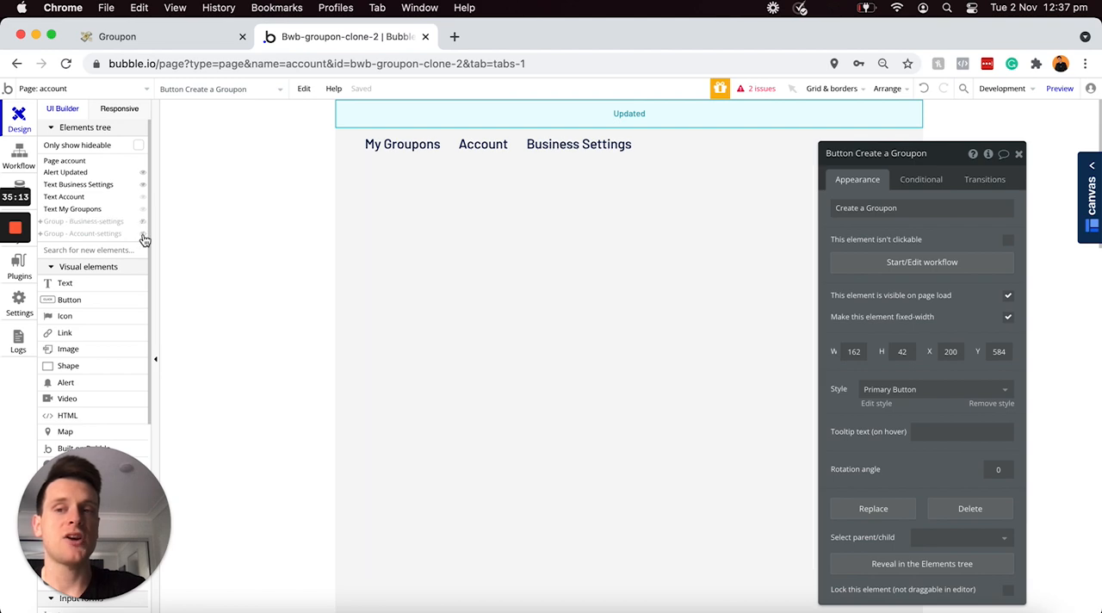
{"action": "left_click", "coordinate": [143, 233]}
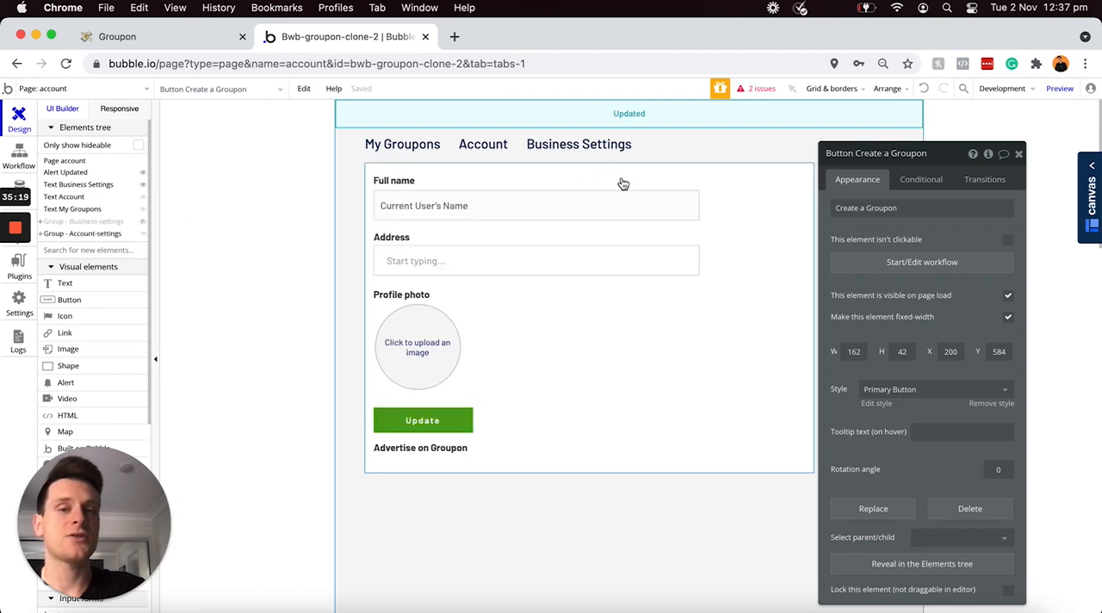
{"action": "left_click", "coordinate": [143, 234]}
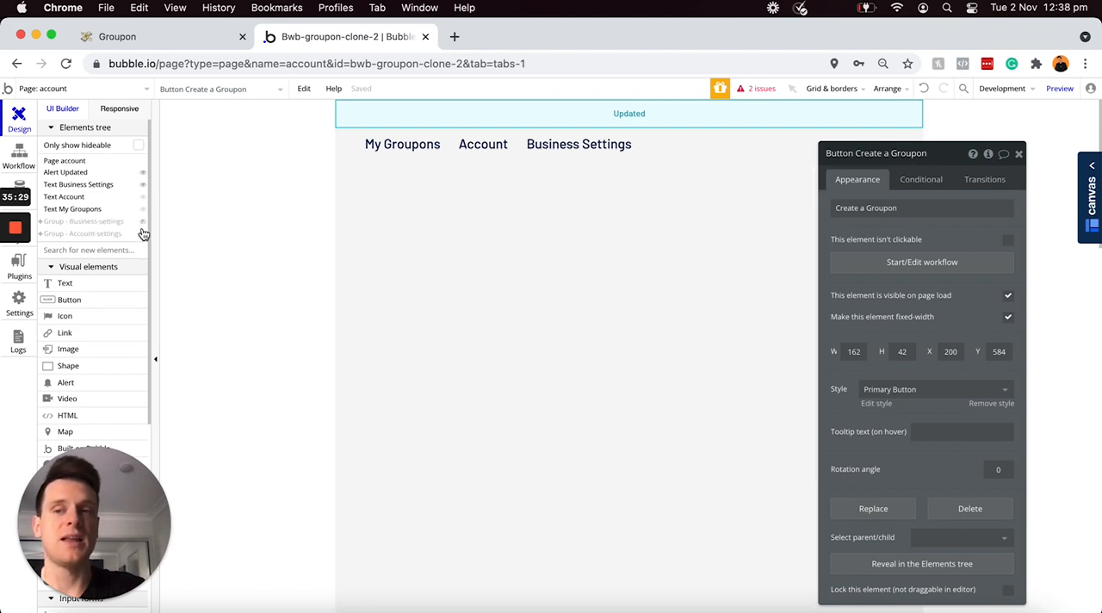
{"action": "left_click", "coordinate": [143, 221]}
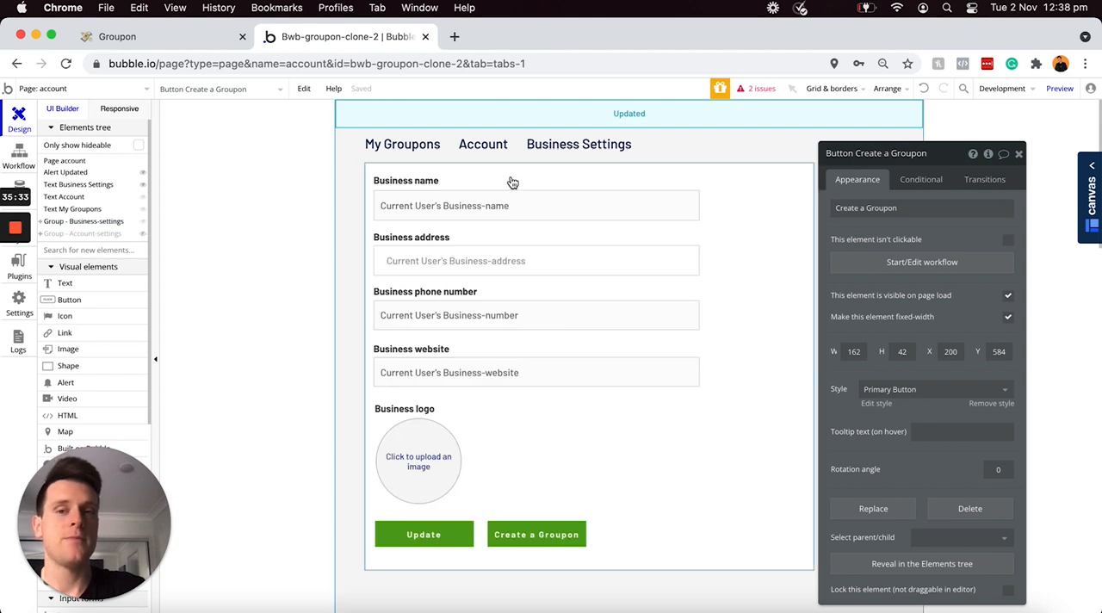
Step: Add a yes / no custom state named display-account-settings to the account page, with yes as its default value
{"action": "left_click", "coordinate": [690, 146]}
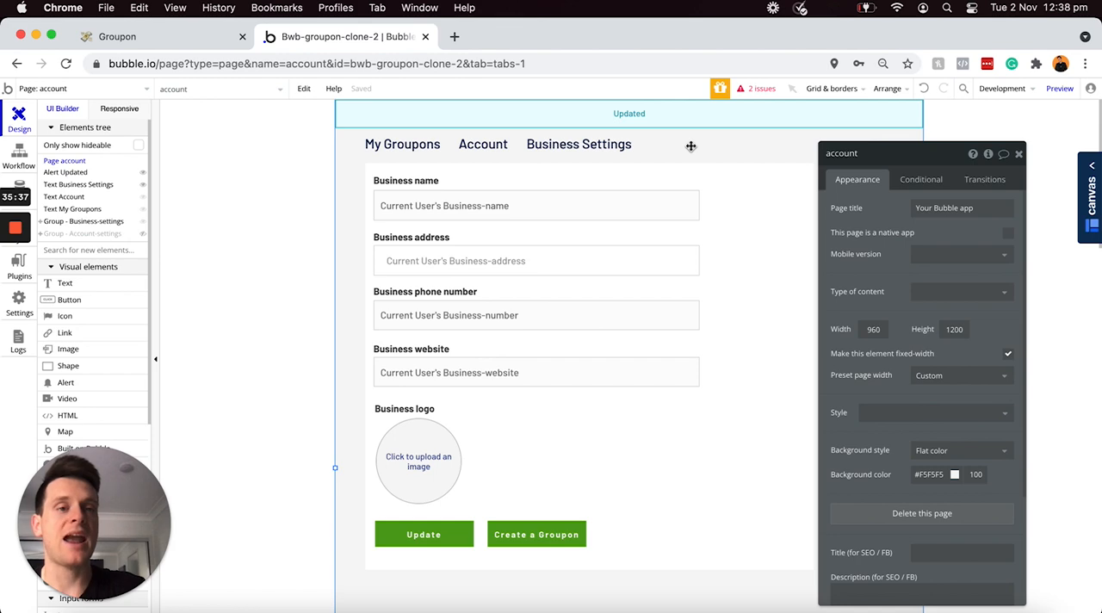
{"action": "left_click_drag", "start_coordinate": [929, 152], "coordinate": [881, 233]}
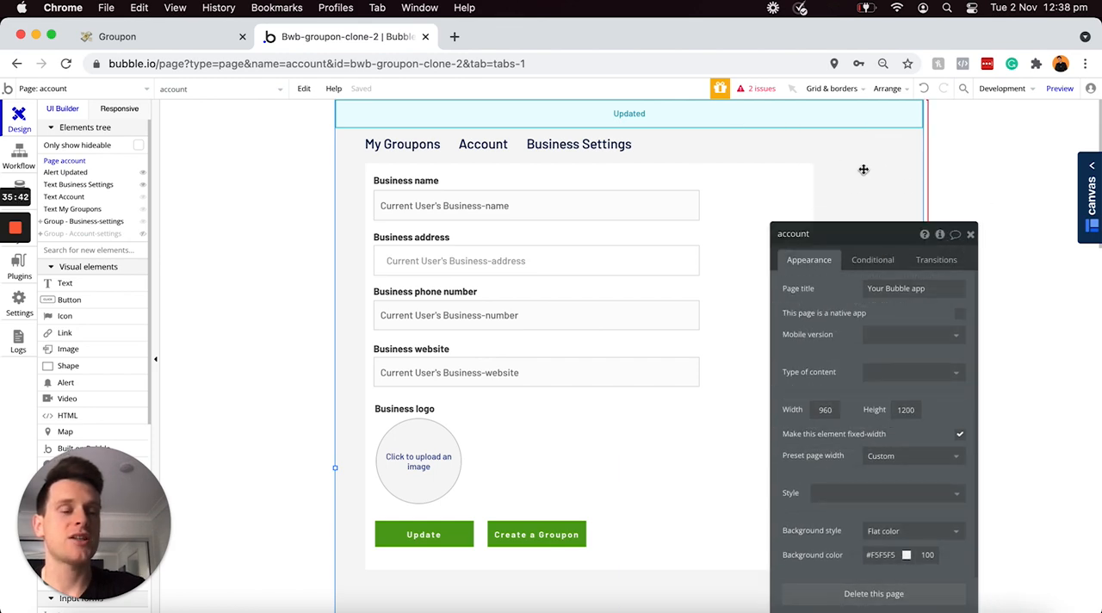
{"action": "left_click_drag", "start_coordinate": [887, 241], "coordinate": [933, 154]}
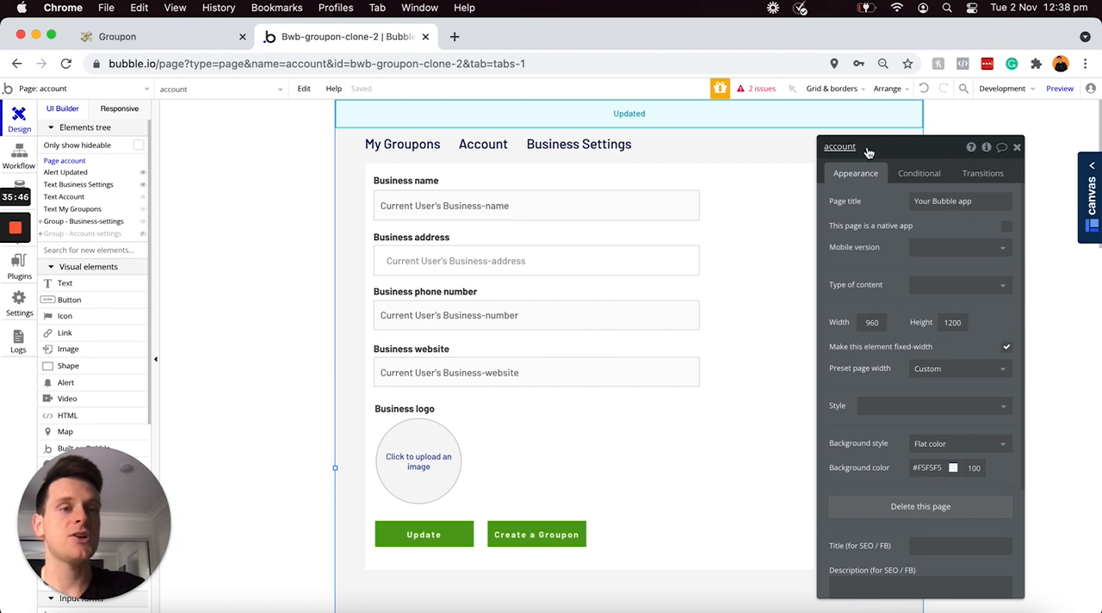
{"action": "left_click", "coordinate": [987, 148]}
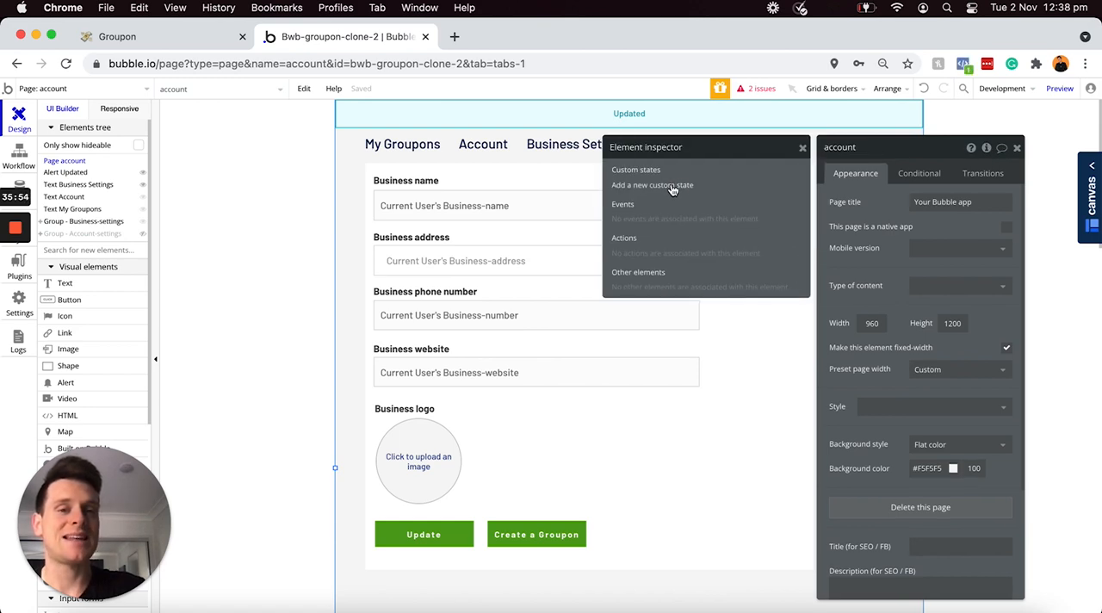
{"action": "left_click", "coordinate": [673, 187]}
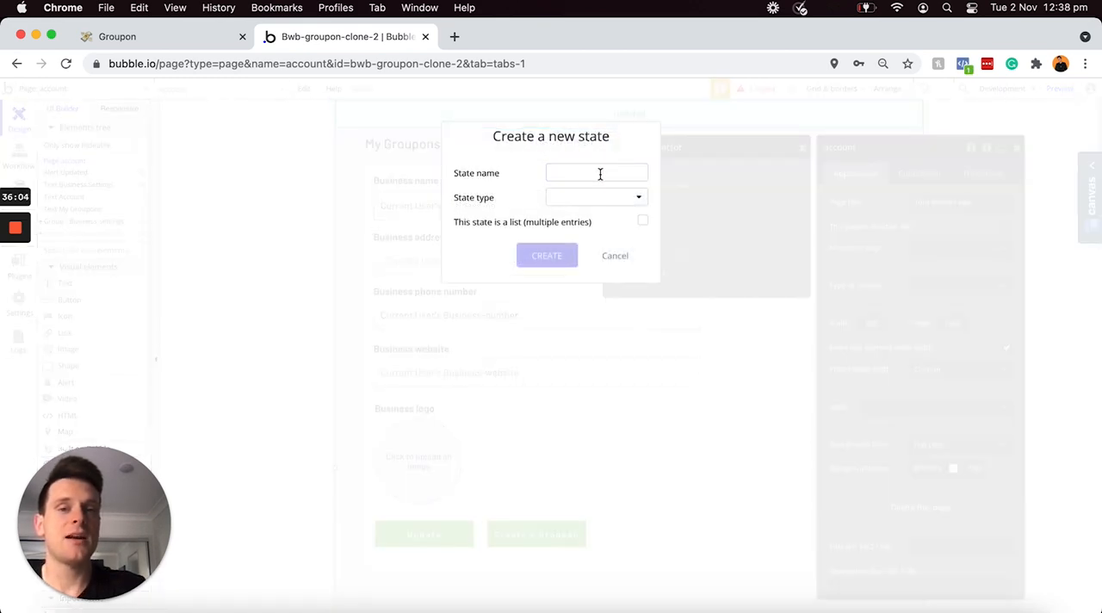
{"action": "left_click", "coordinate": [600, 174]}
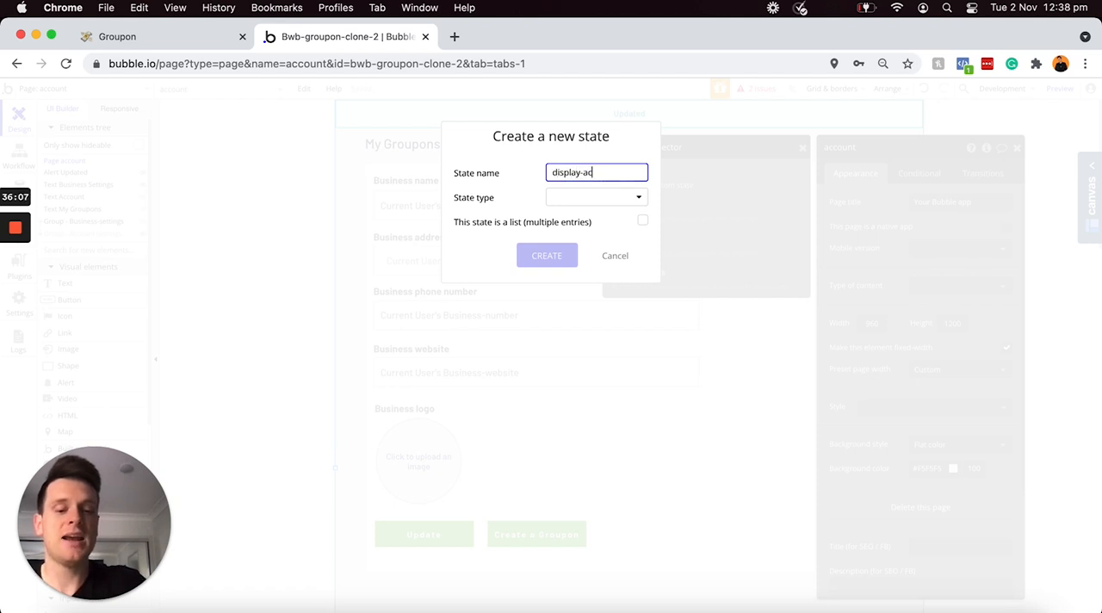
{"action": "type", "text": "display-account-settings"}
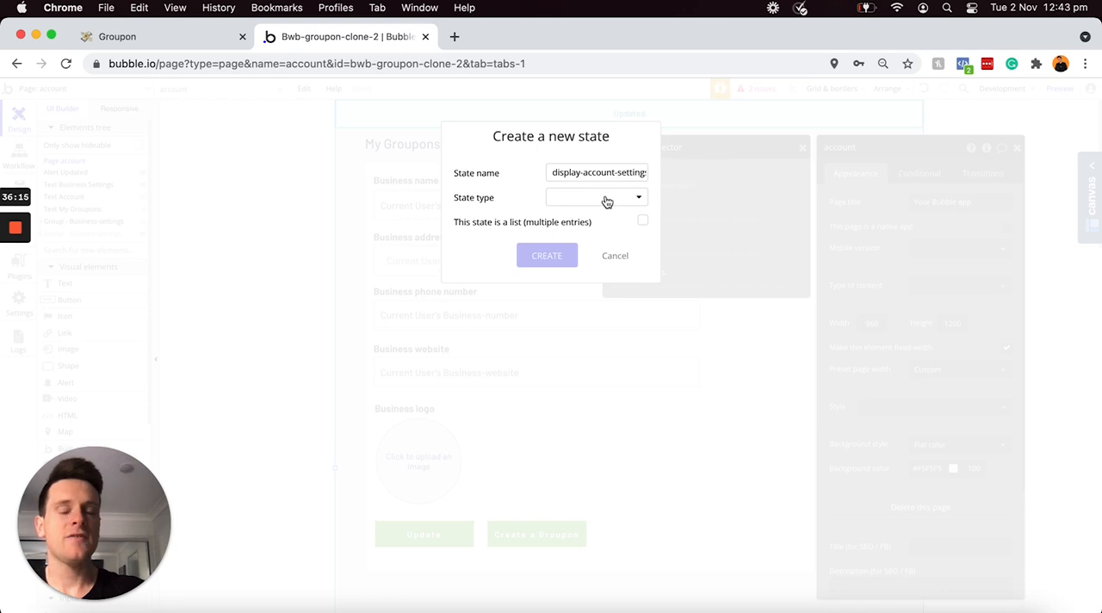
{"action": "left_click", "coordinate": [606, 198]}
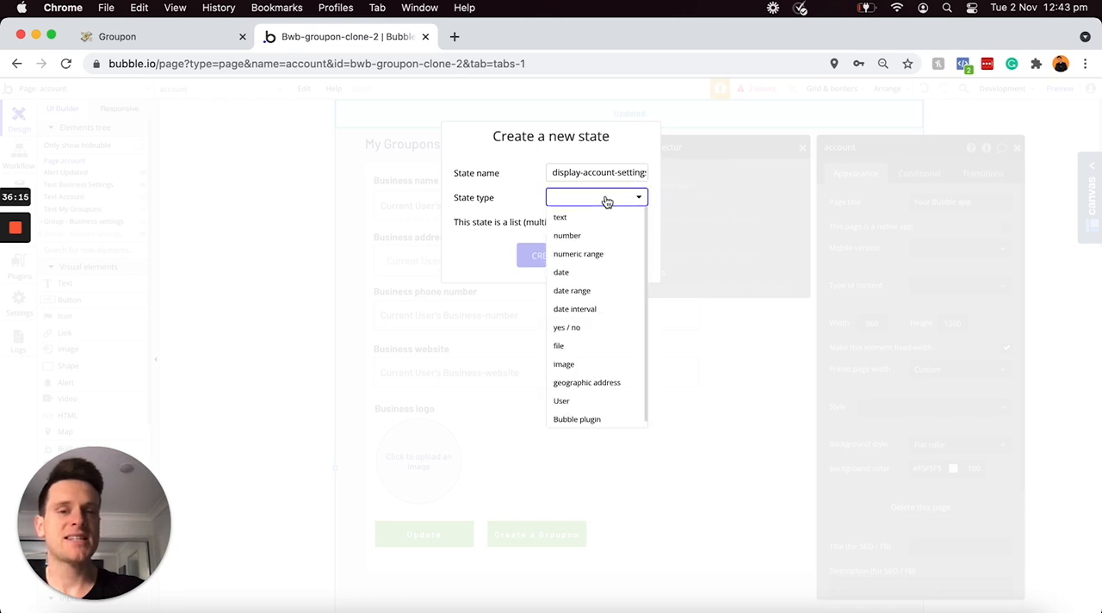
{"action": "left_click", "coordinate": [579, 331]}
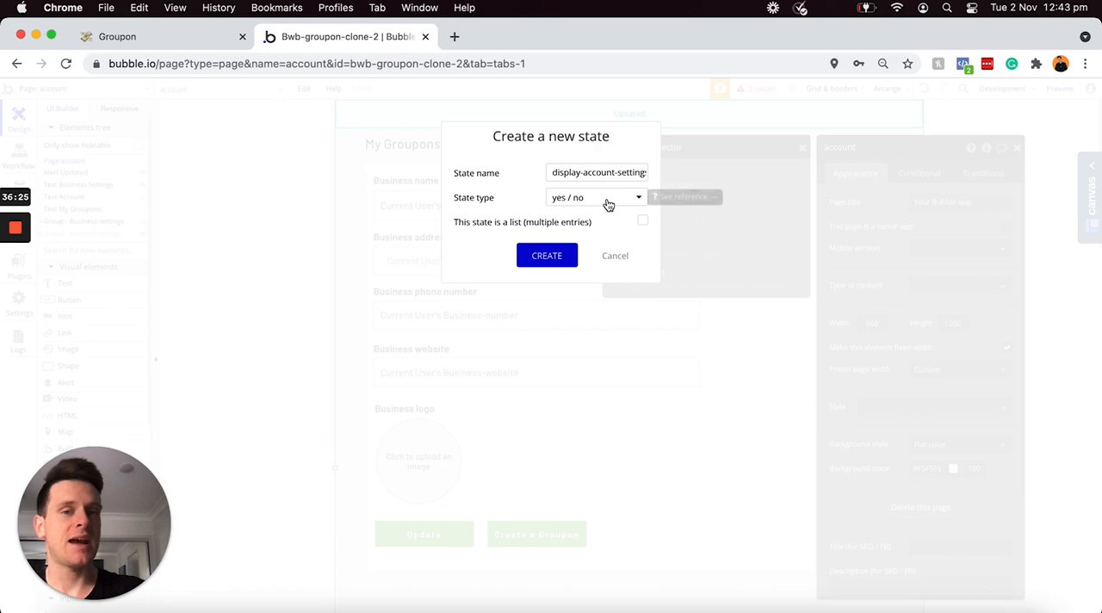
{"action": "left_click", "coordinate": [545, 258]}
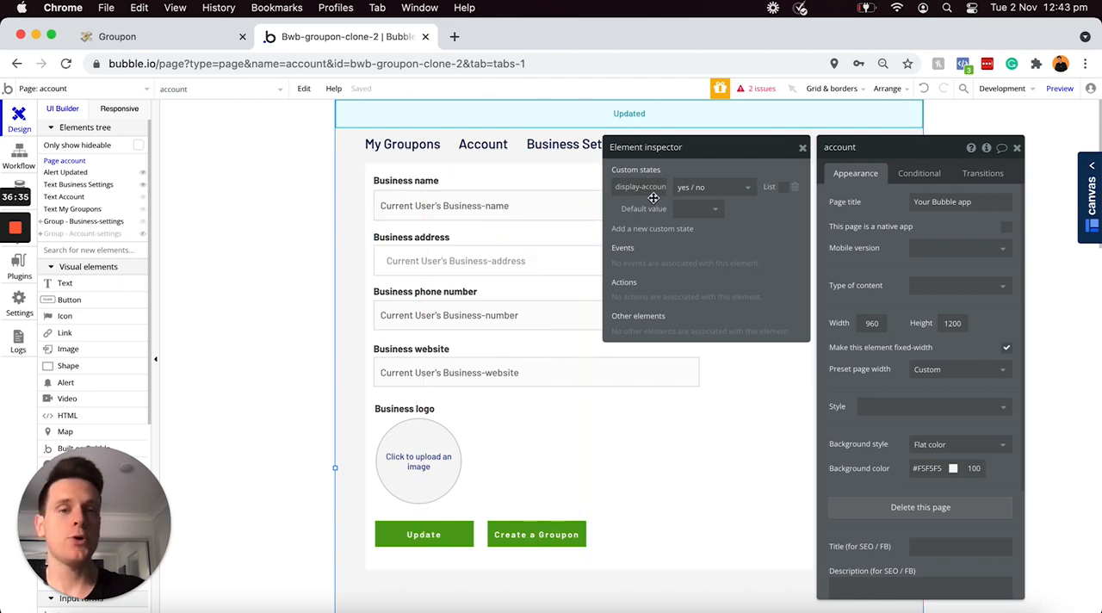
{"action": "left_click", "coordinate": [693, 211]}
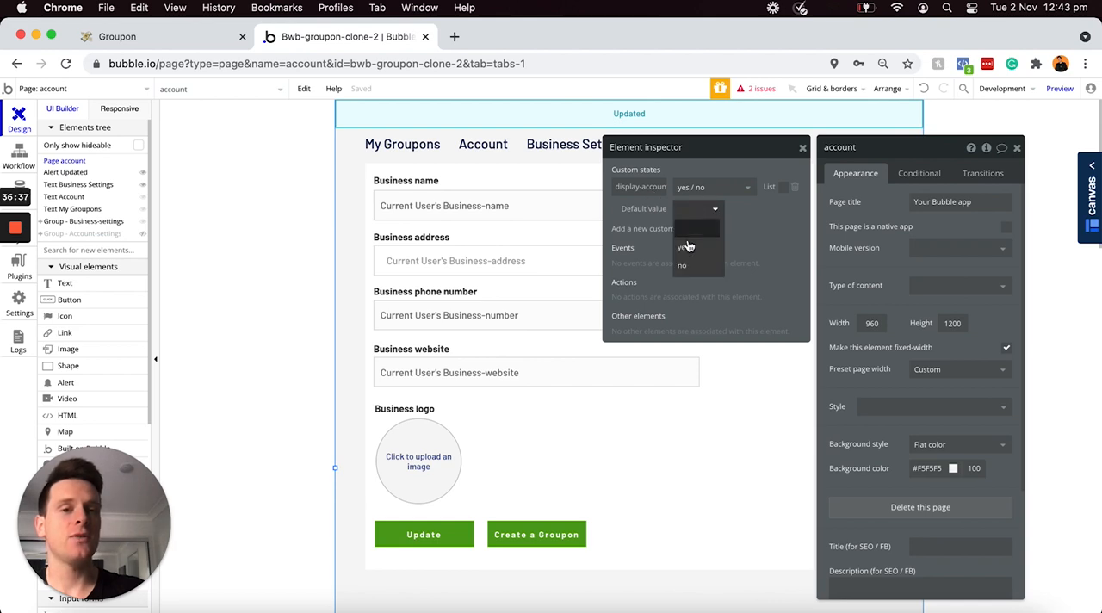
{"action": "left_click", "coordinate": [686, 249]}
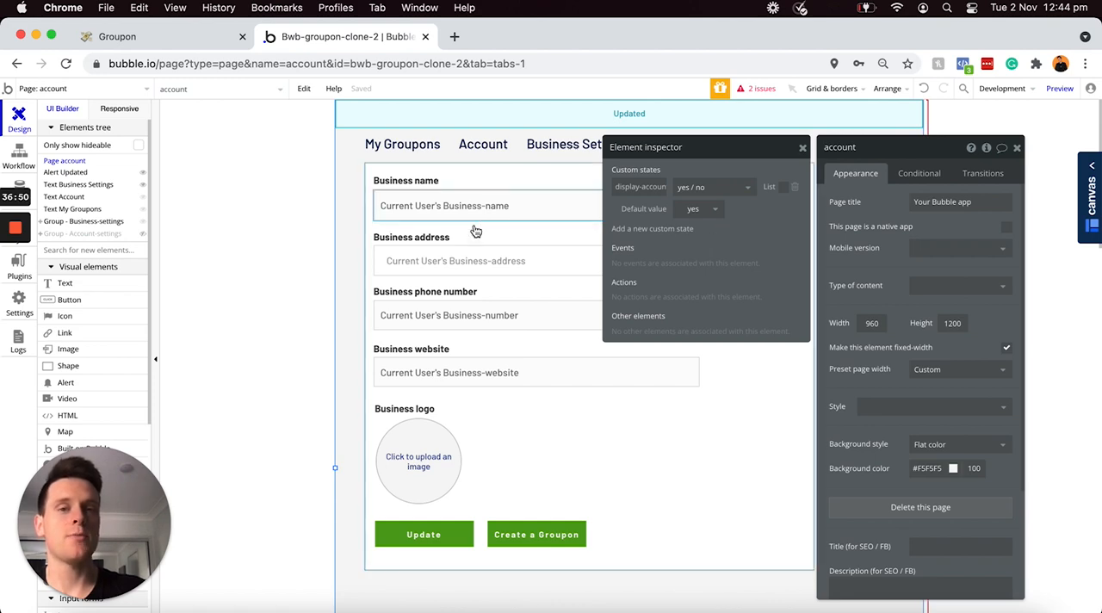
Step: Add a second yes / no custom state named display-business-settings to the account page, leaving its default value empty
{"action": "left_click", "coordinate": [667, 229]}
{"action": "type", "text": "display-busin"}
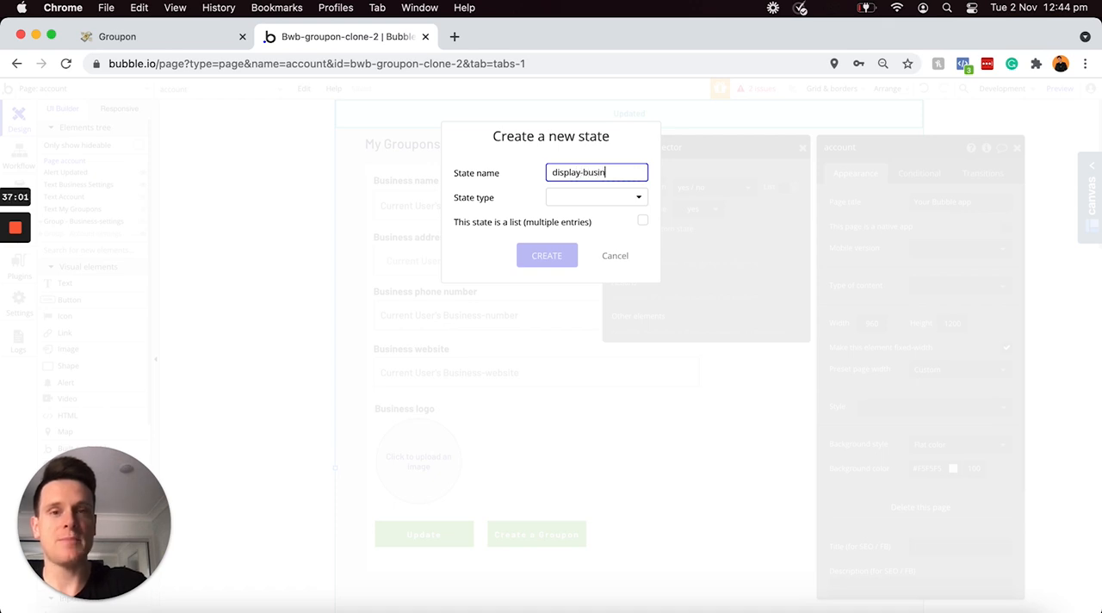
{"action": "type", "text": "ess-settings"}
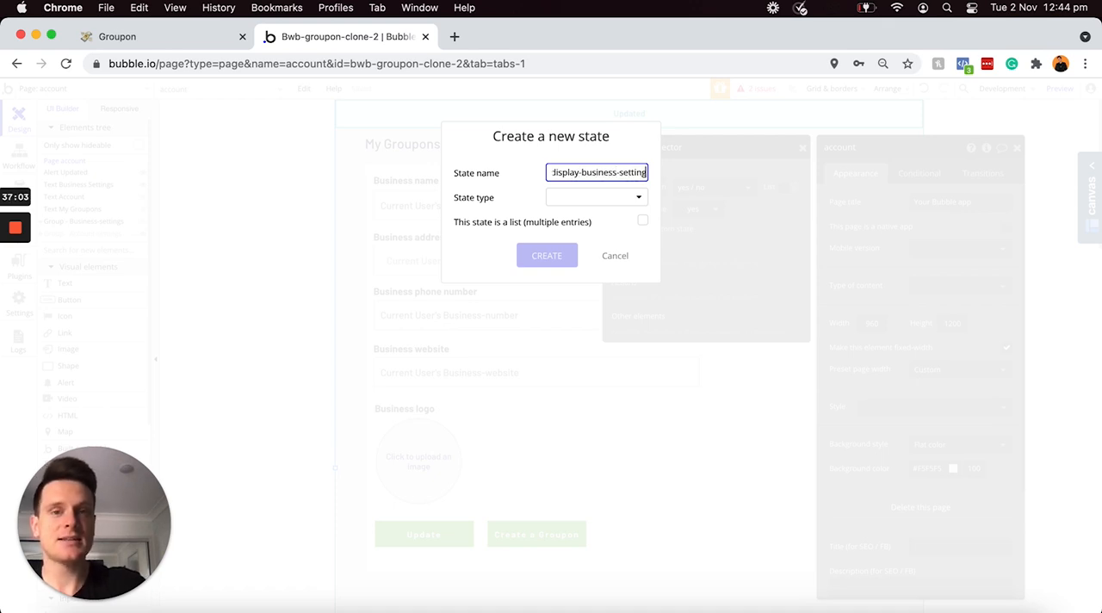
{"action": "left_click", "coordinate": [620, 199]}
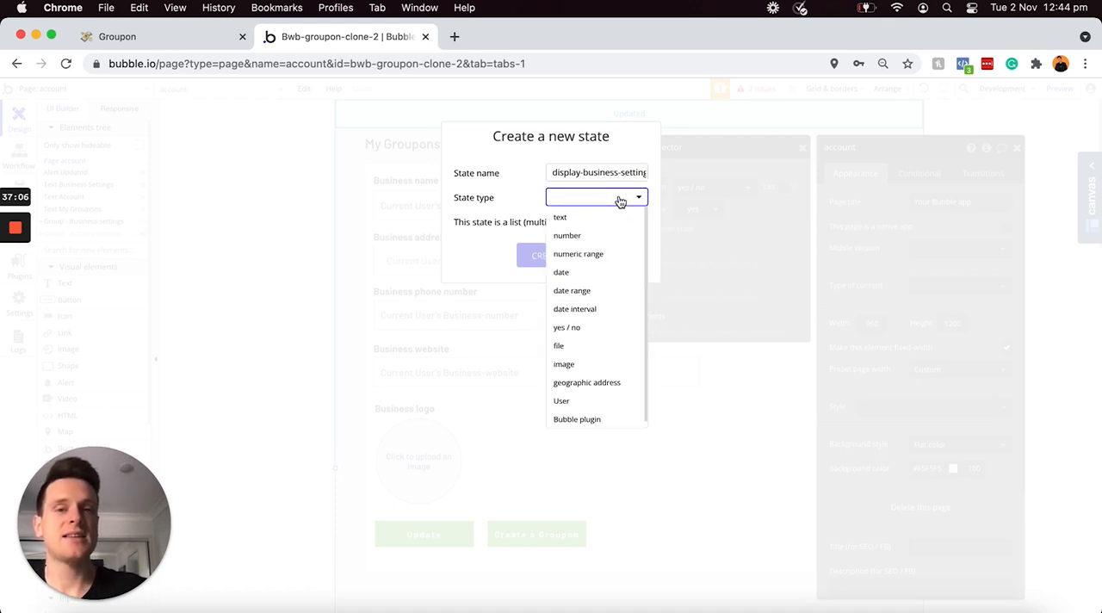
{"action": "left_click", "coordinate": [577, 330]}
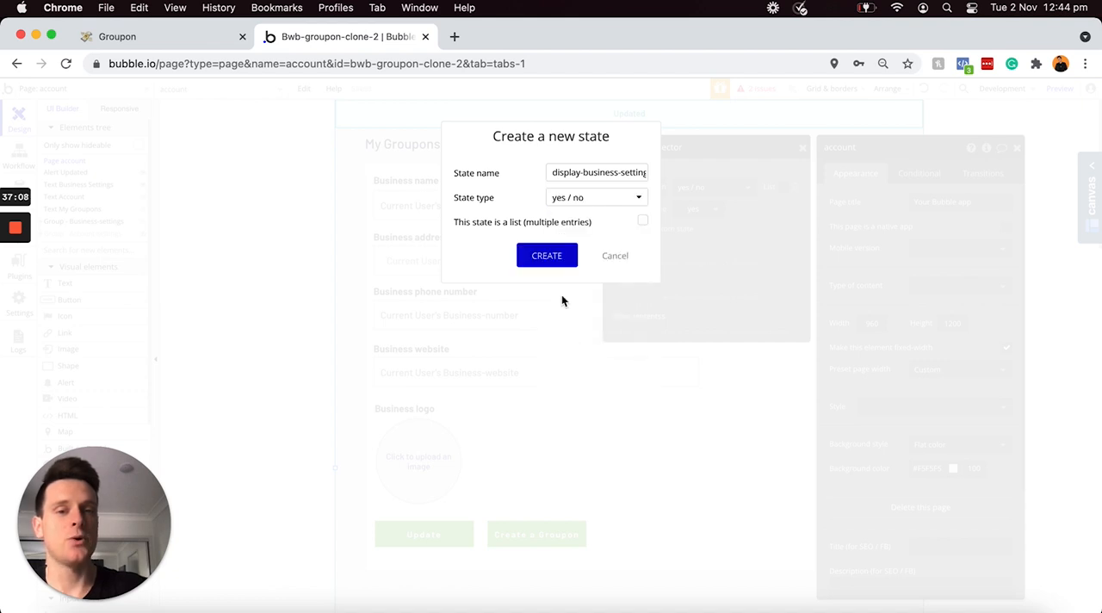
{"action": "left_click", "coordinate": [534, 258]}
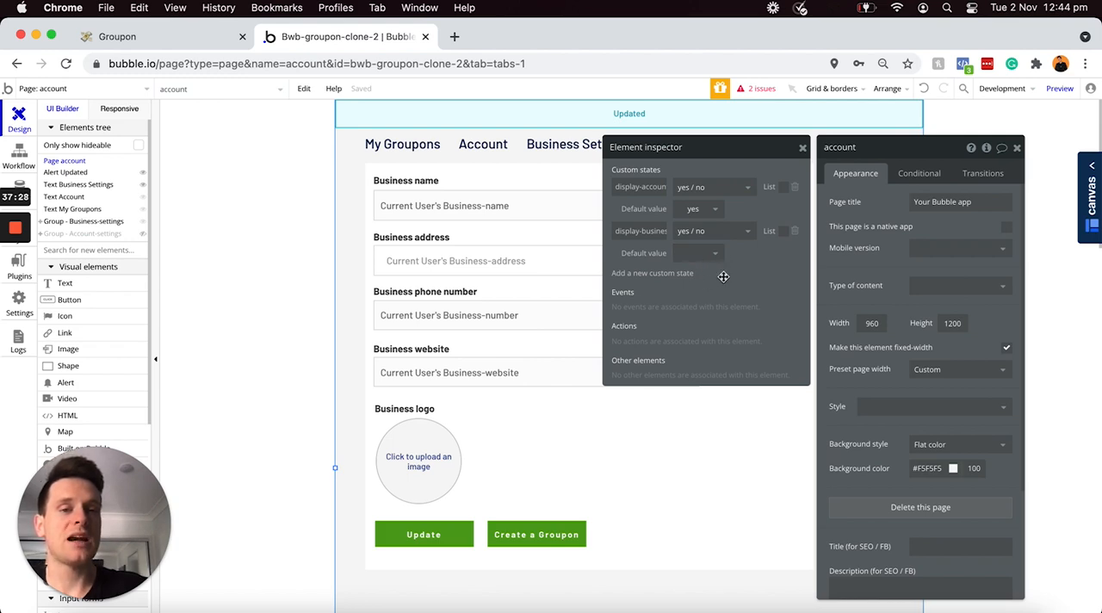
{"action": "left_click", "coordinate": [803, 150]}
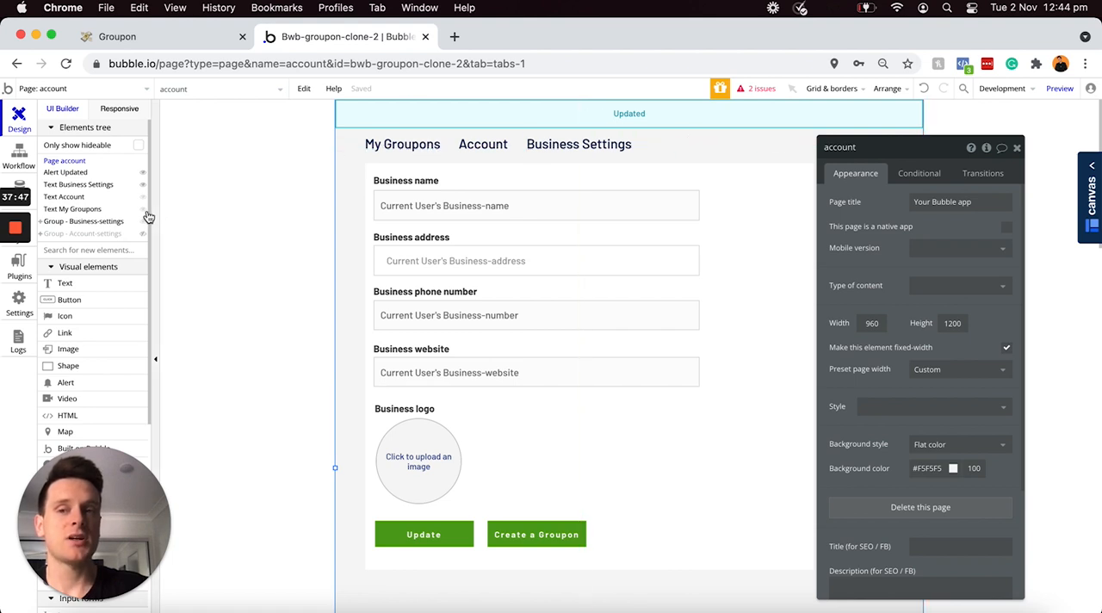
Step: Show the Account-settings group in the editor instead of Business-settings and make it not visible on page load
{"action": "mouse_move", "coordinate": [143, 227]}
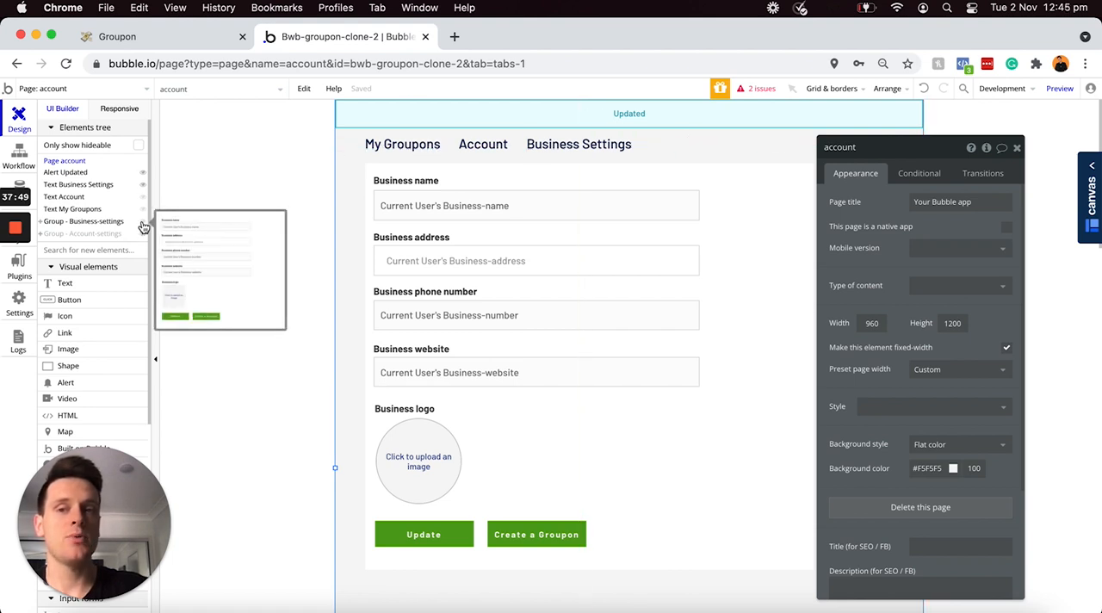
{"action": "left_click", "coordinate": [143, 222]}
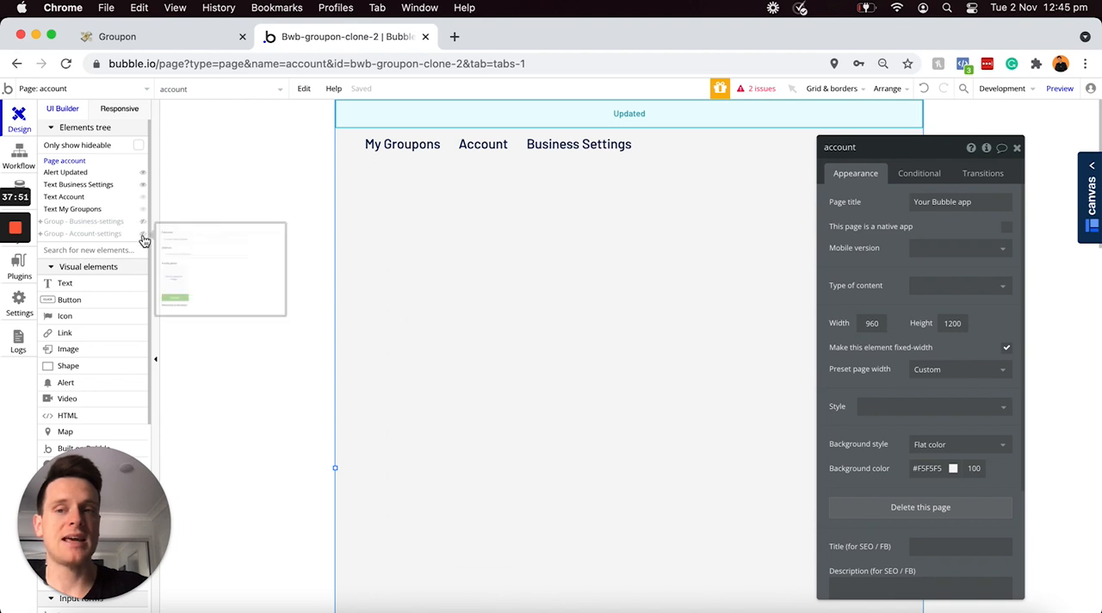
{"action": "left_click", "coordinate": [143, 234]}
{"action": "left_click", "coordinate": [764, 196]}
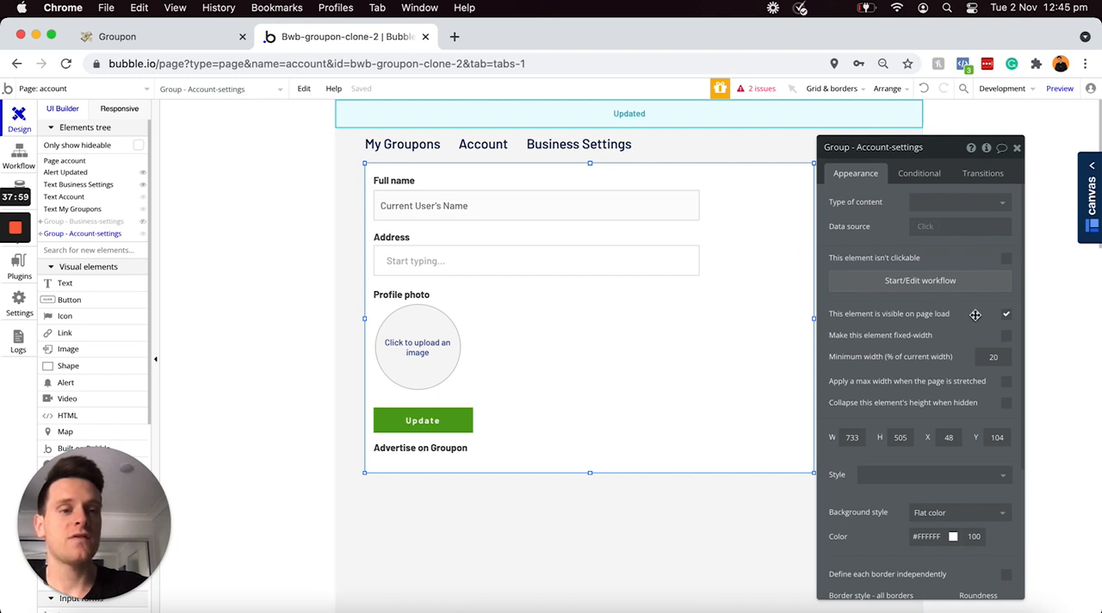
{"action": "left_click", "coordinate": [1007, 316]}
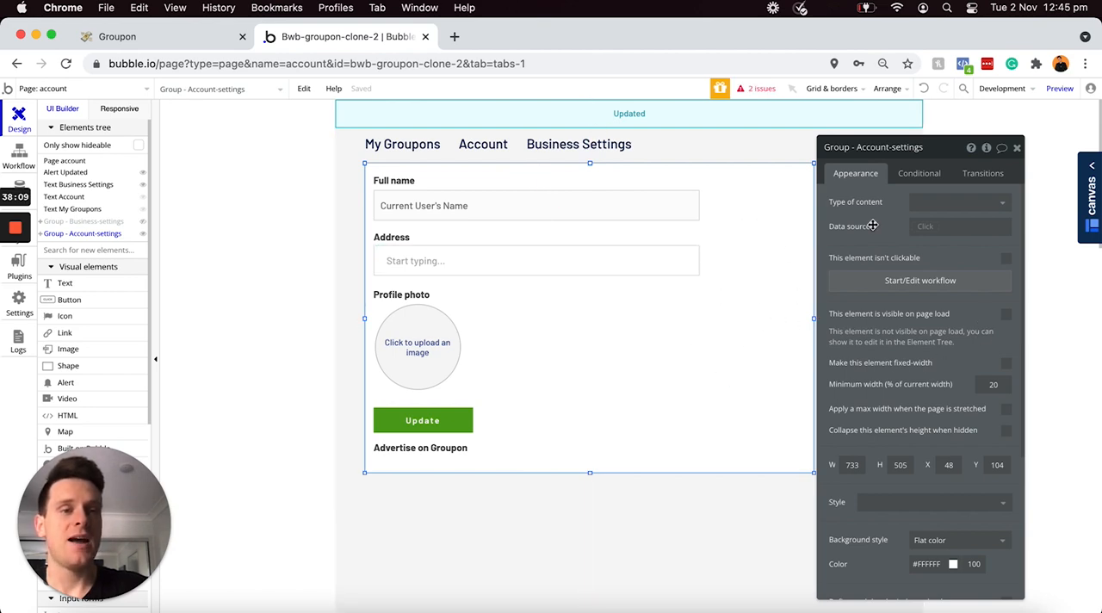
Step: Add a condition making the Account-settings group visible when account's display-account-settings is "yes"
{"action": "left_click", "coordinate": [915, 175]}
{"action": "left_click", "coordinate": [900, 204]}
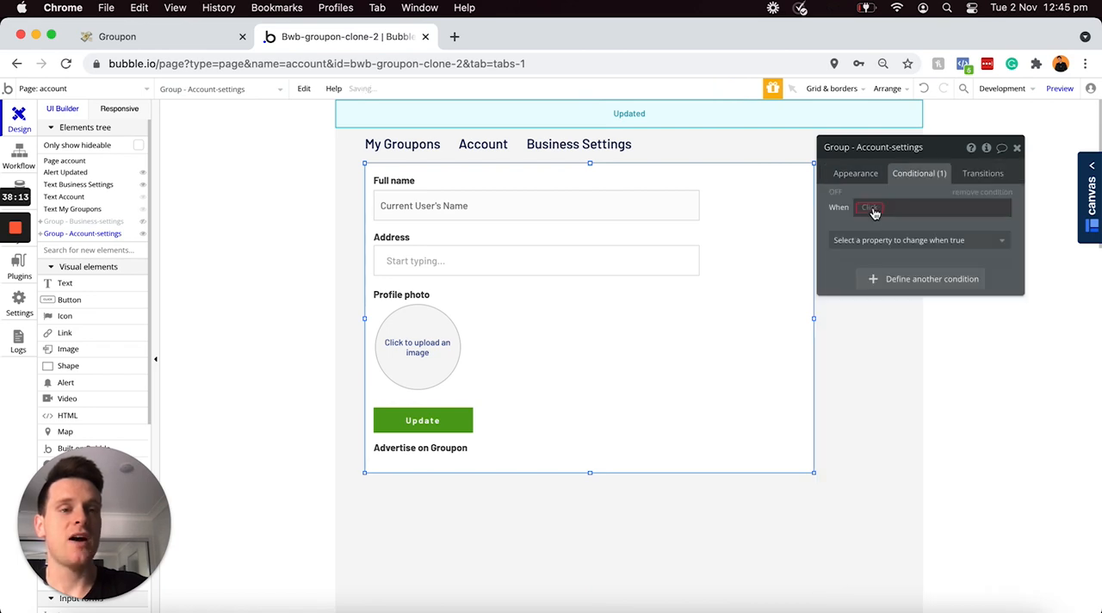
{"action": "left_click", "coordinate": [865, 208]}
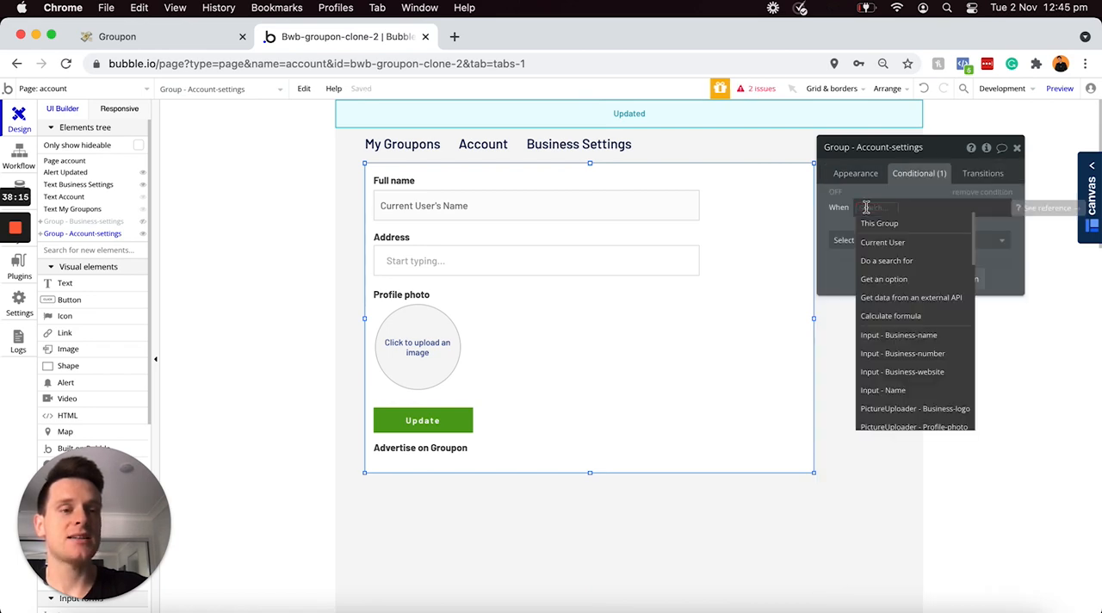
{"action": "type", "text": "acc"}
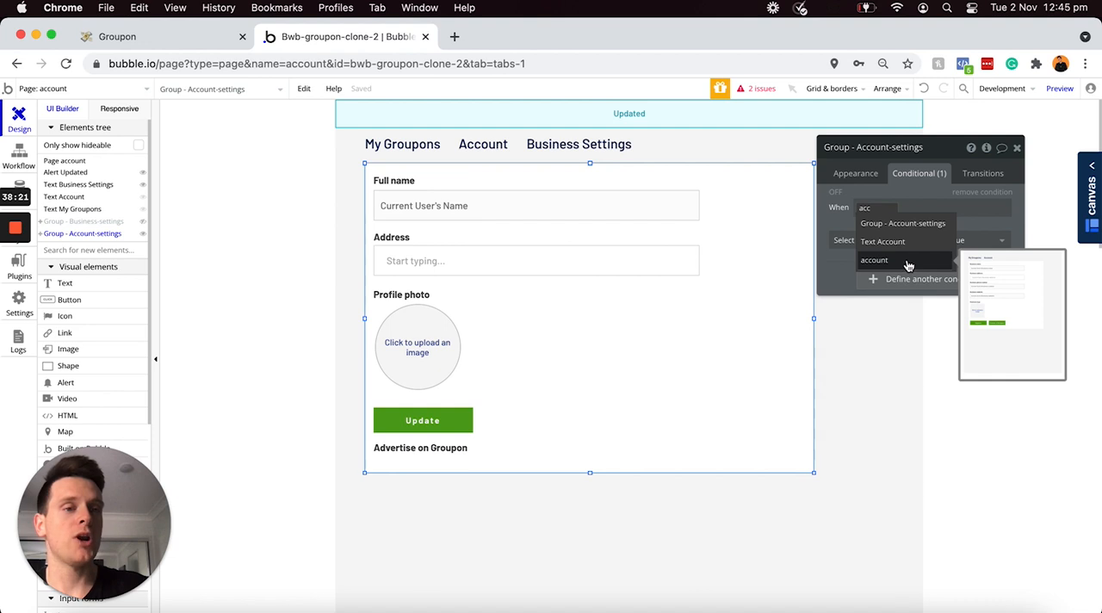
{"action": "left_click", "coordinate": [876, 263]}
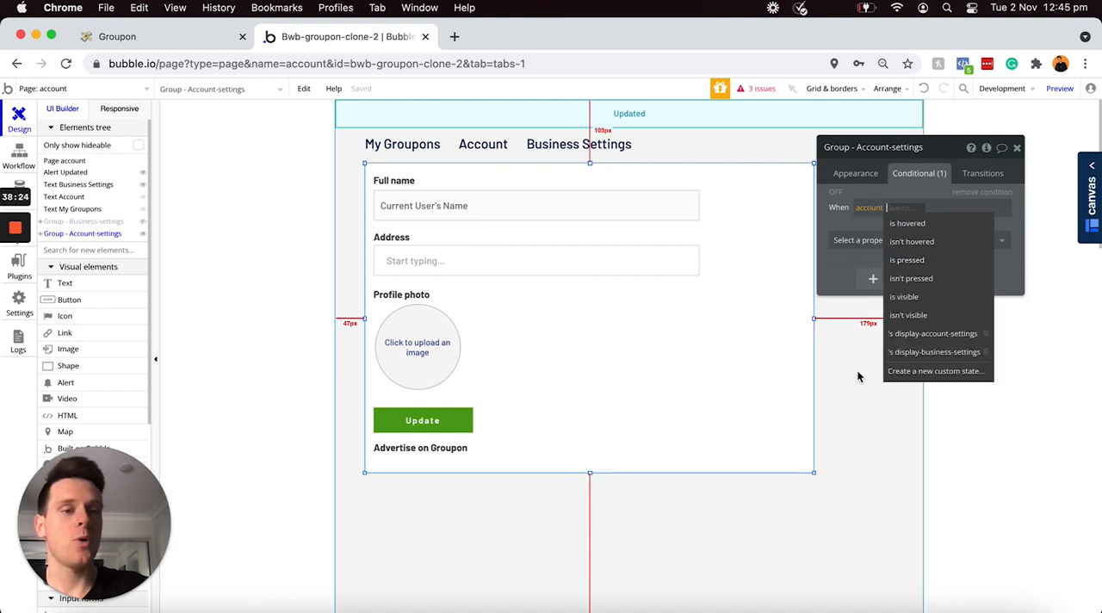
{"action": "left_click", "coordinate": [945, 334]}
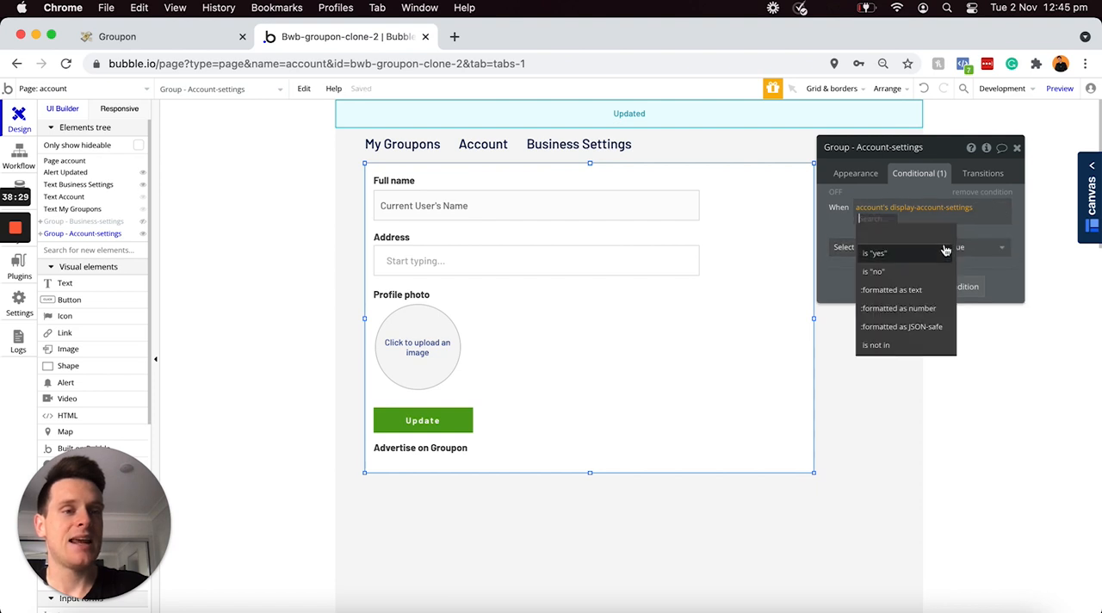
{"action": "left_click", "coordinate": [923, 256]}
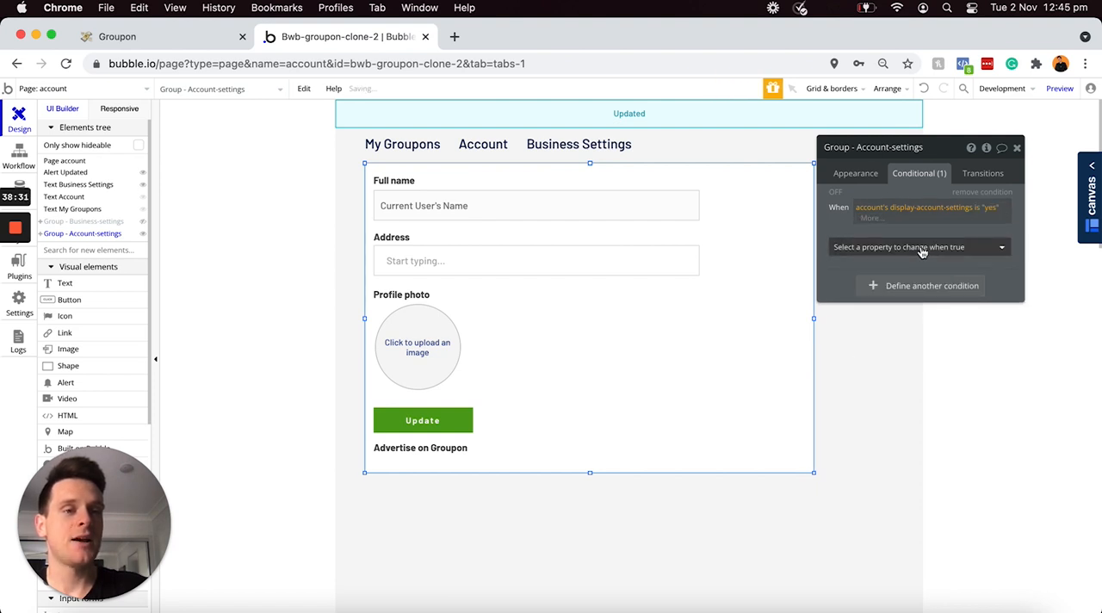
{"action": "left_click", "coordinate": [923, 251]}
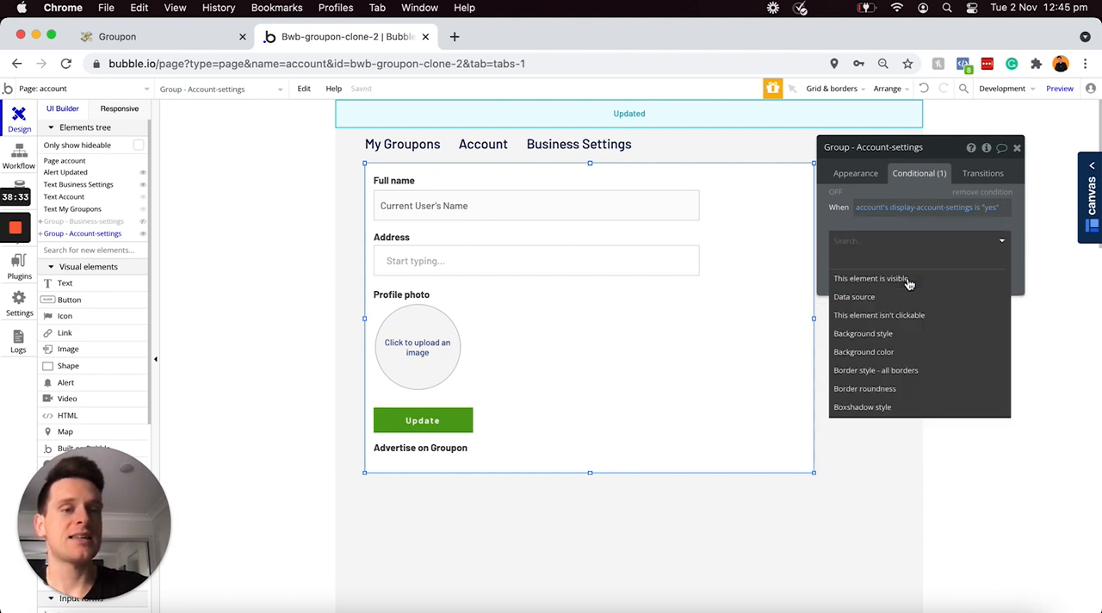
{"action": "left_click", "coordinate": [915, 278]}
{"action": "left_click", "coordinate": [994, 239]}
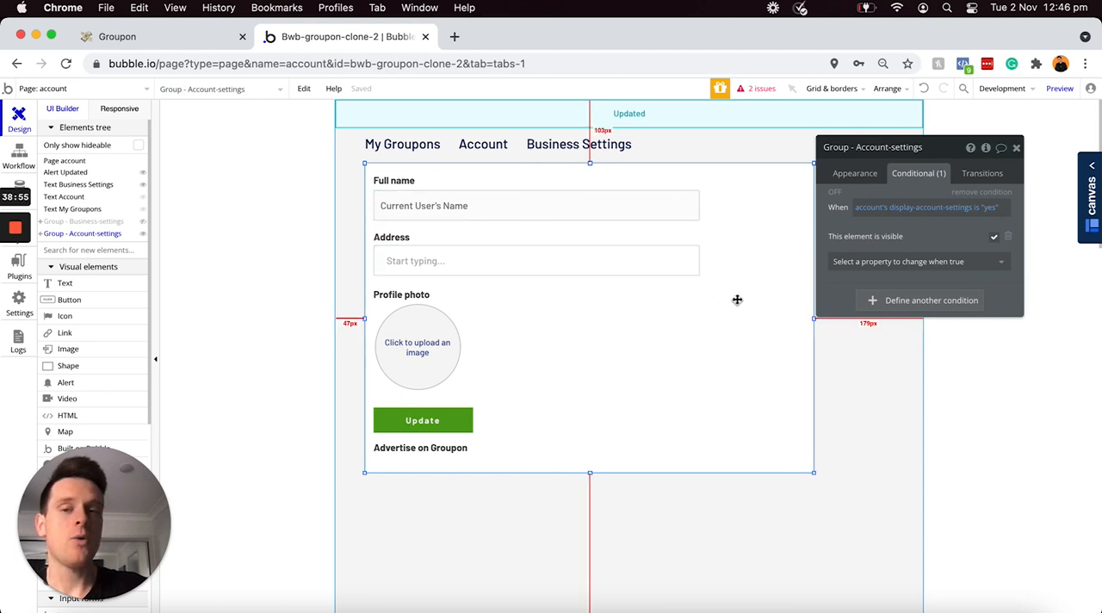
Step: Show the Business-settings group in the editor instead of Account-settings and make it not visible on page load
{"action": "left_click", "coordinate": [143, 234]}
{"action": "left_click", "coordinate": [143, 221]}
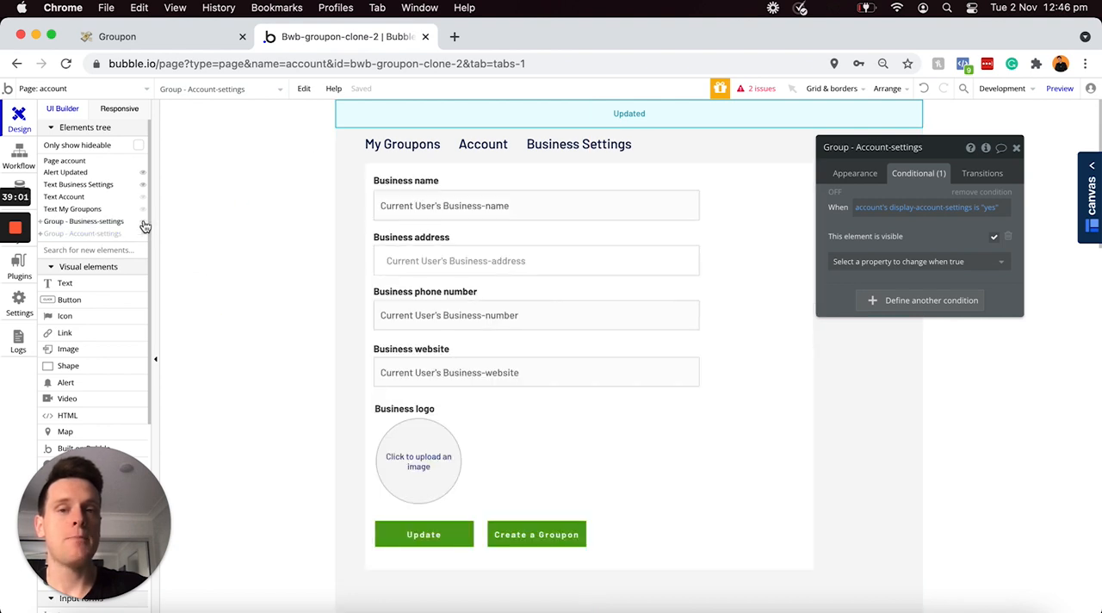
{"action": "left_click", "coordinate": [746, 192]}
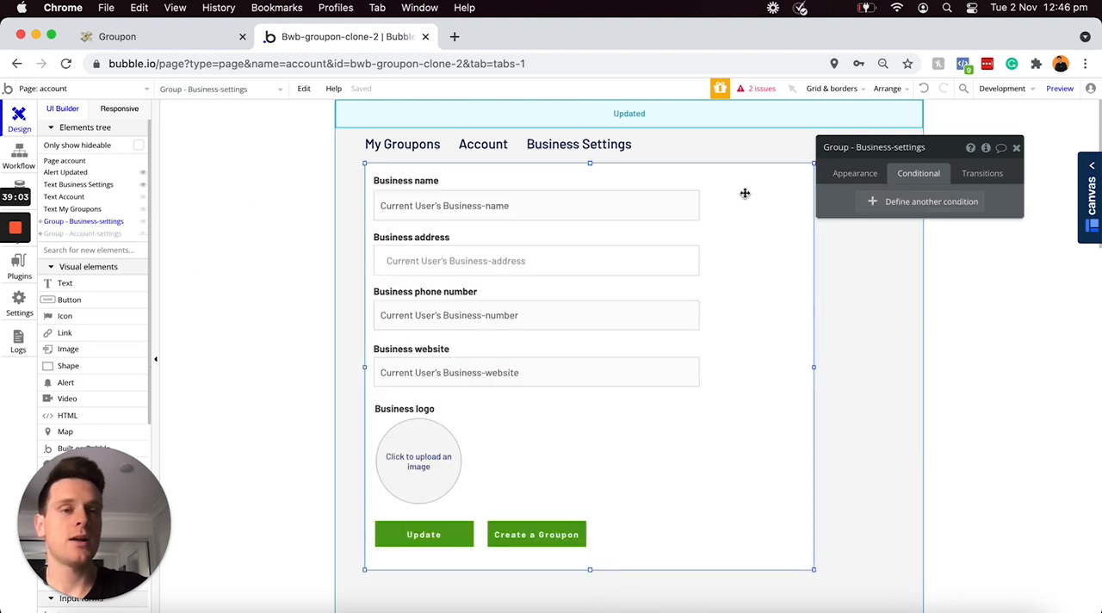
{"action": "left_click", "coordinate": [851, 173]}
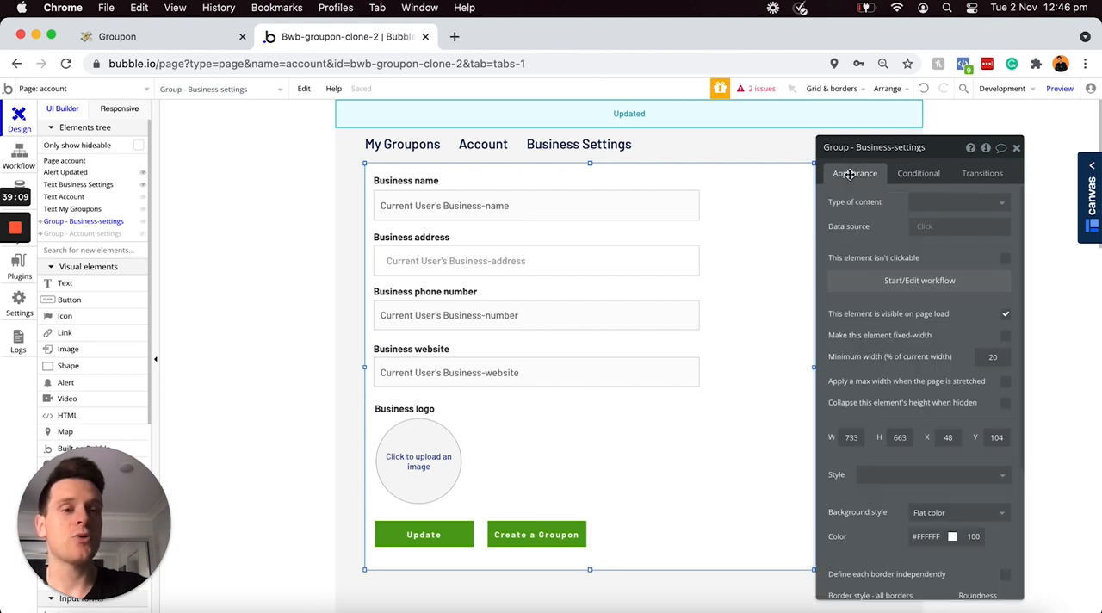
{"action": "left_click", "coordinate": [1005, 316]}
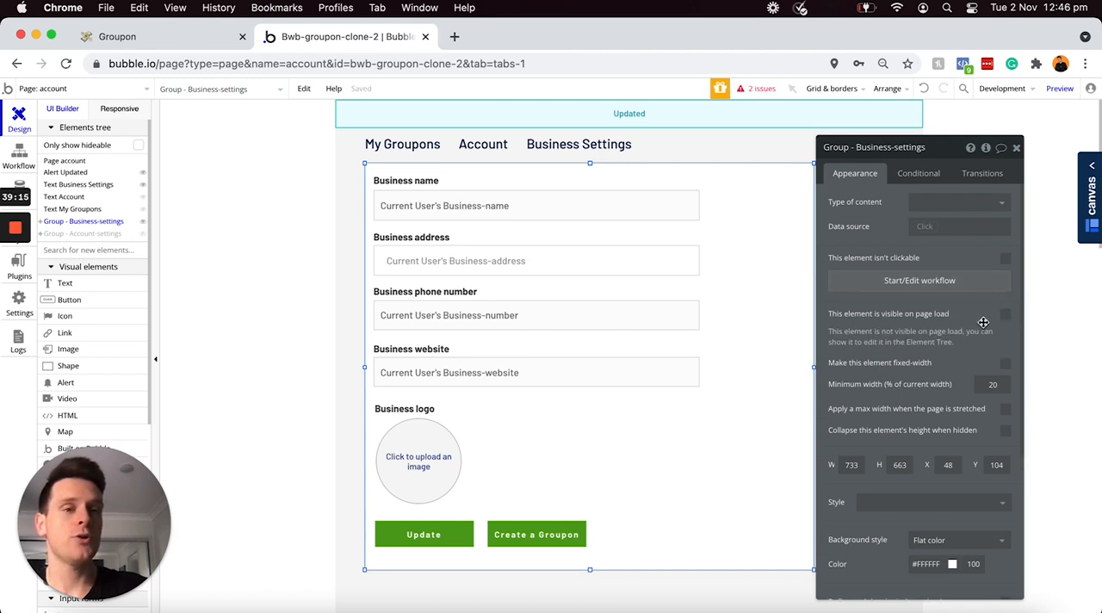
Step: Add a condition making the Business-settings group visible when account's display-business-settings is "yes"
{"action": "left_click", "coordinate": [911, 176]}
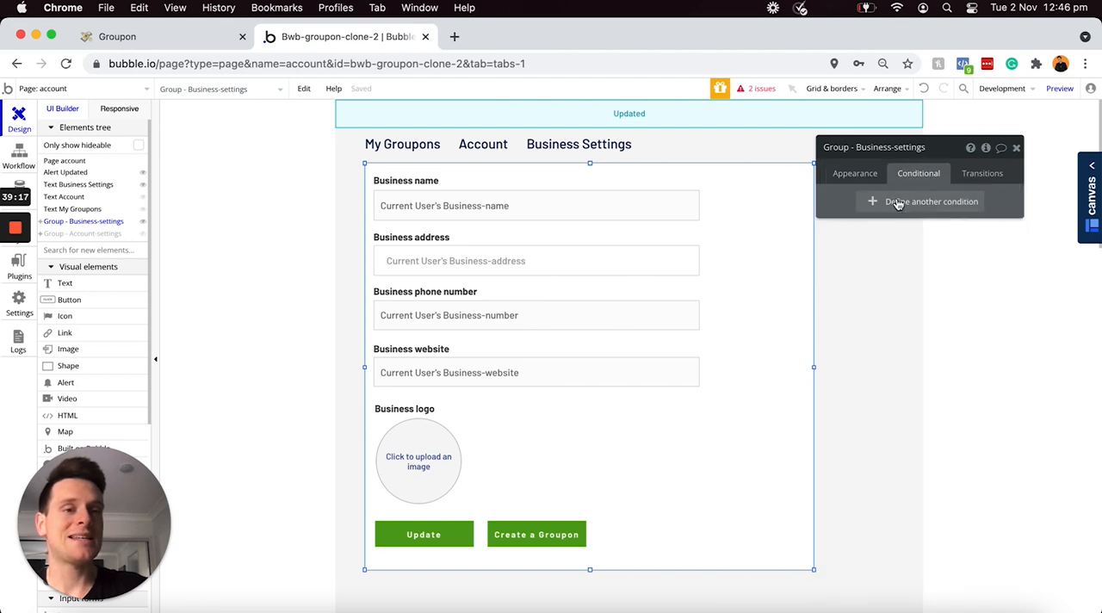
{"action": "left_click", "coordinate": [899, 202]}
{"action": "left_click", "coordinate": [862, 207]}
{"action": "type", "text": "acc"}
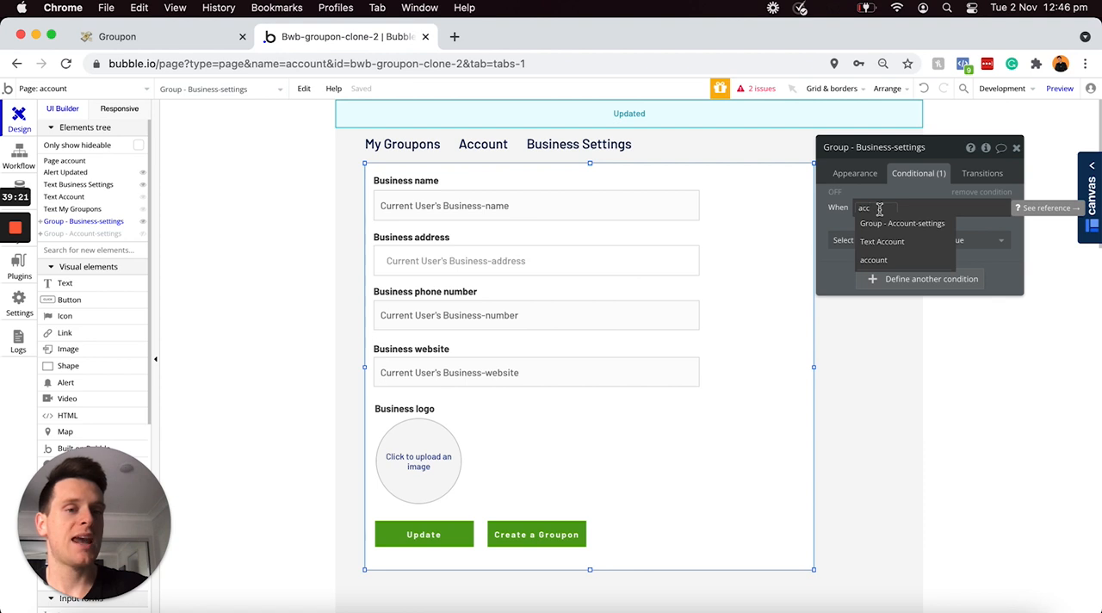
{"action": "left_click", "coordinate": [882, 266]}
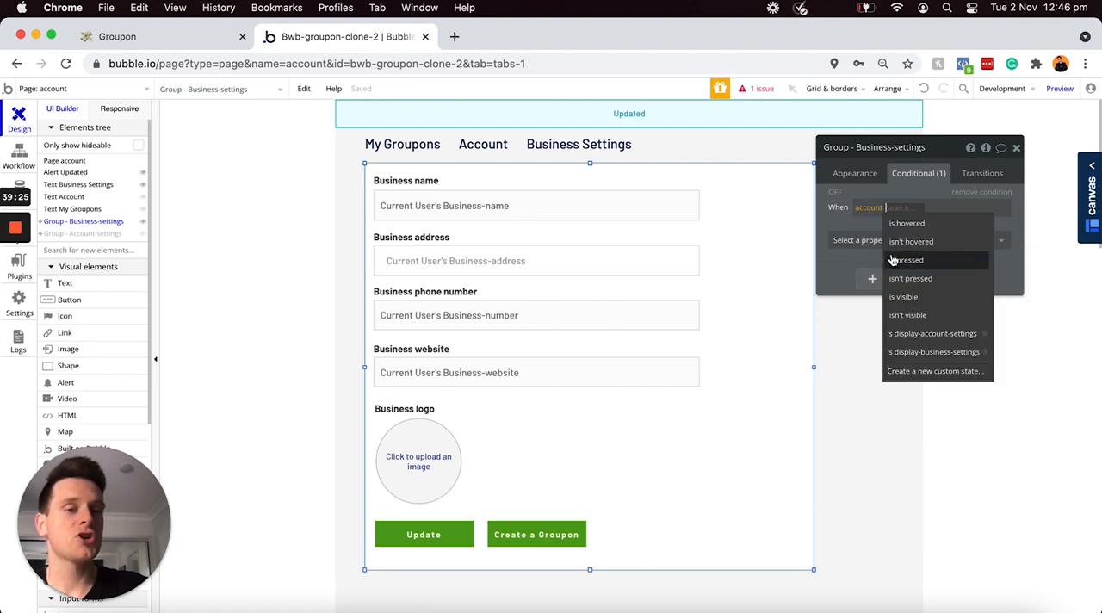
{"action": "left_click", "coordinate": [906, 352]}
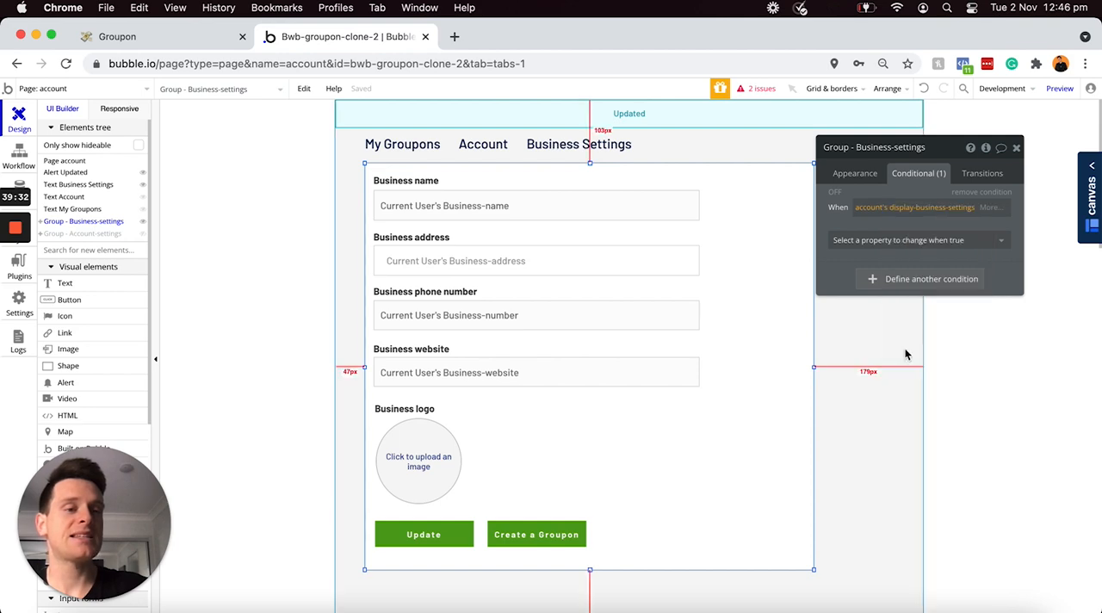
{"action": "left_click", "coordinate": [986, 208]}
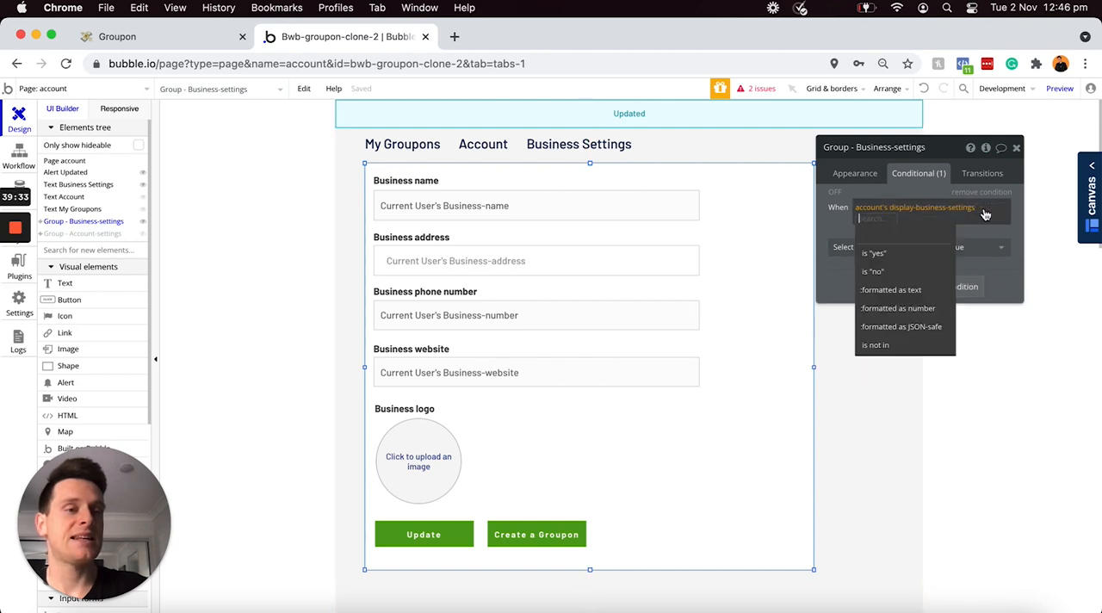
{"action": "left_click", "coordinate": [938, 255]}
{"action": "left_click", "coordinate": [937, 252]}
{"action": "left_click", "coordinate": [924, 280]}
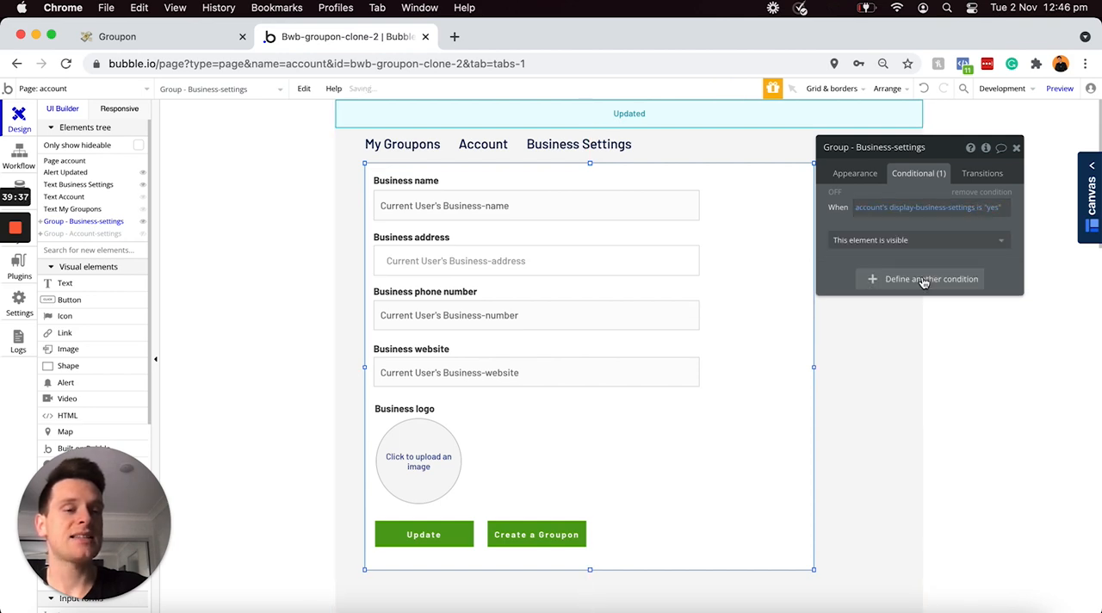
{"action": "left_click", "coordinate": [994, 237]}
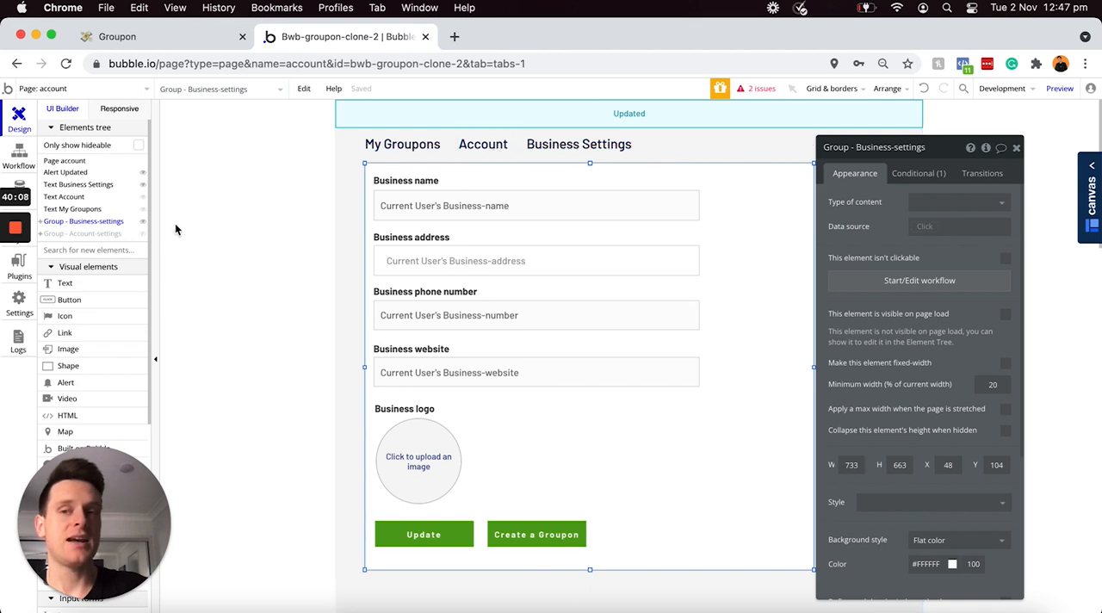
Step: Hide the Business-settings group in the editor and create a click workflow for the Account text
{"action": "left_click", "coordinate": [143, 223]}
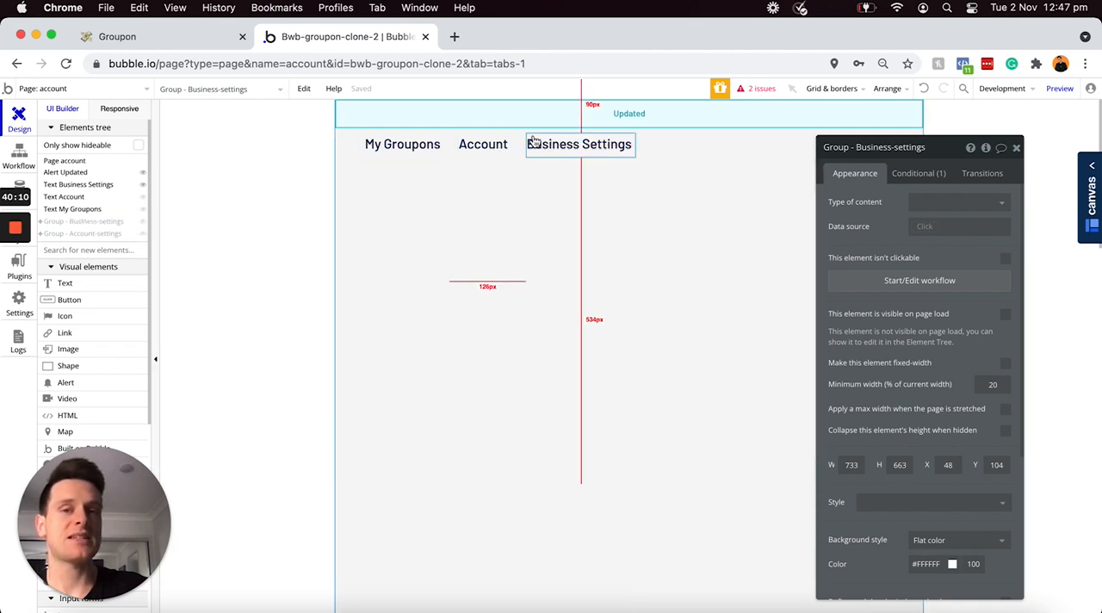
{"action": "left_click", "coordinate": [480, 147]}
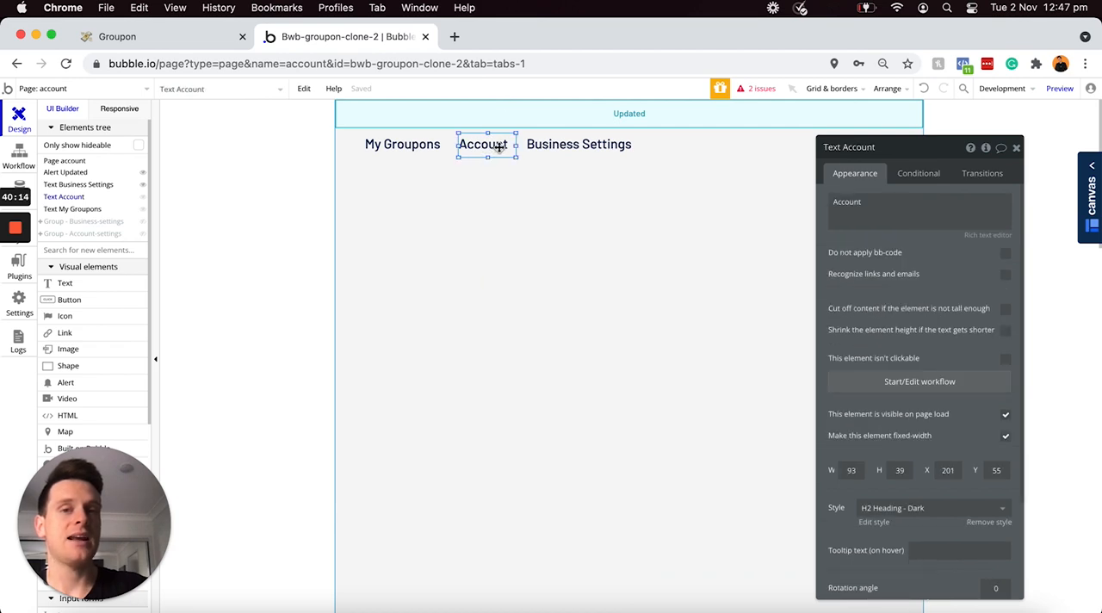
{"action": "left_click", "coordinate": [919, 384]}
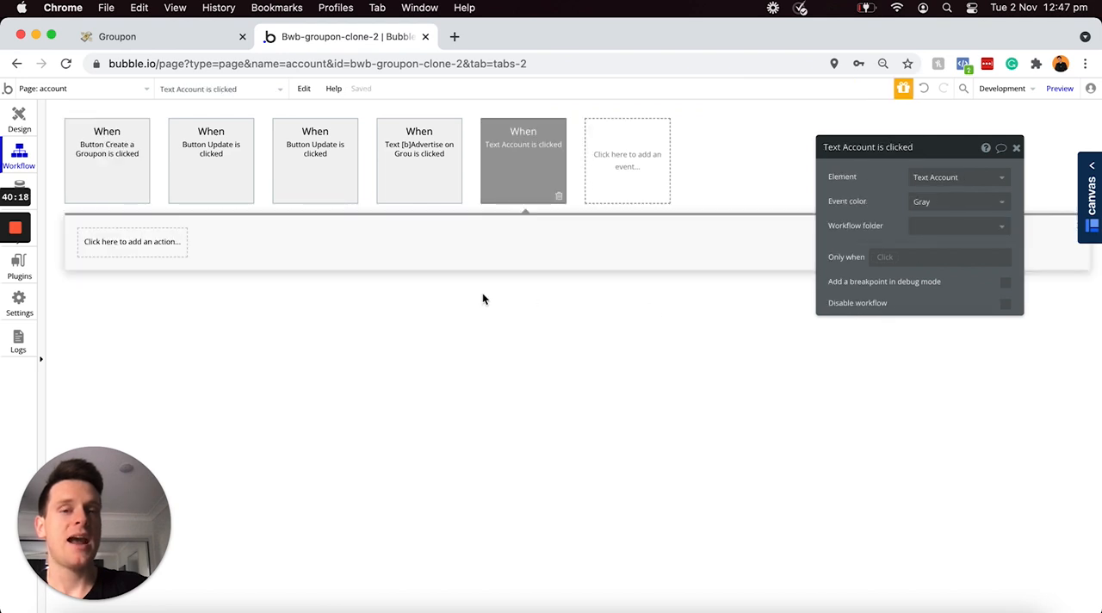
{"action": "mouse_move", "coordinate": [525, 166]}
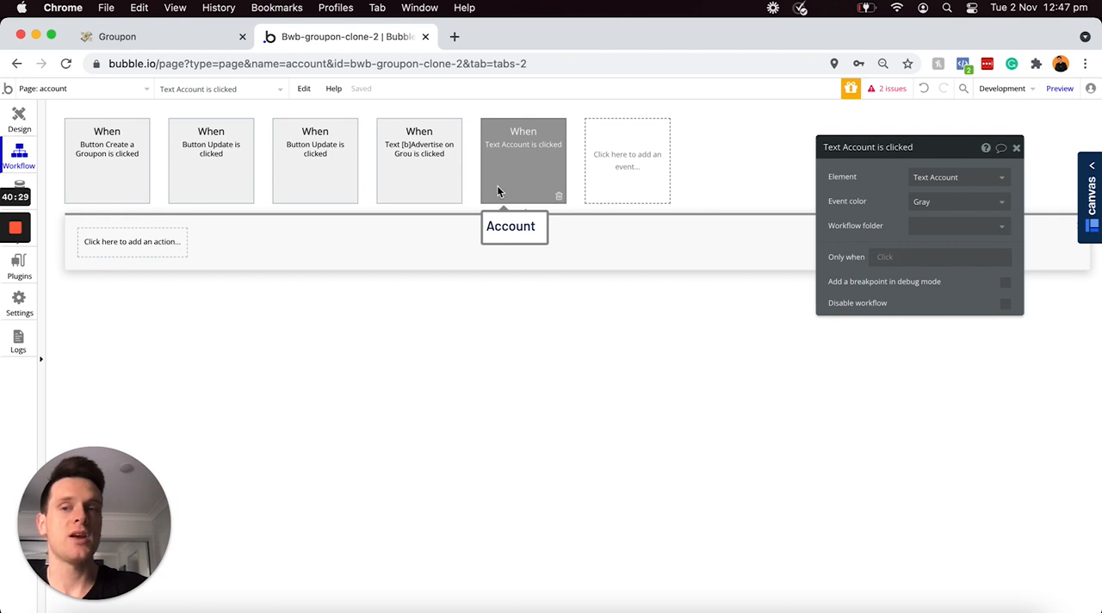
Step: Add a Set state action to the Account text's workflow that sets account's display-account-settings to "yes"
{"action": "left_click", "coordinate": [153, 247]}
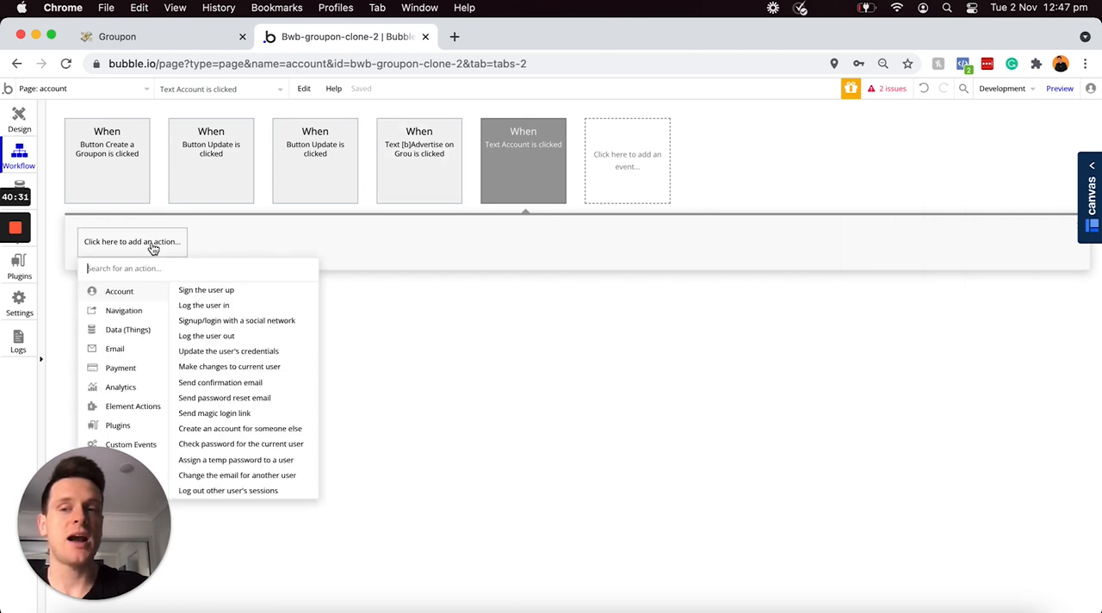
{"action": "type", "text": "state"}
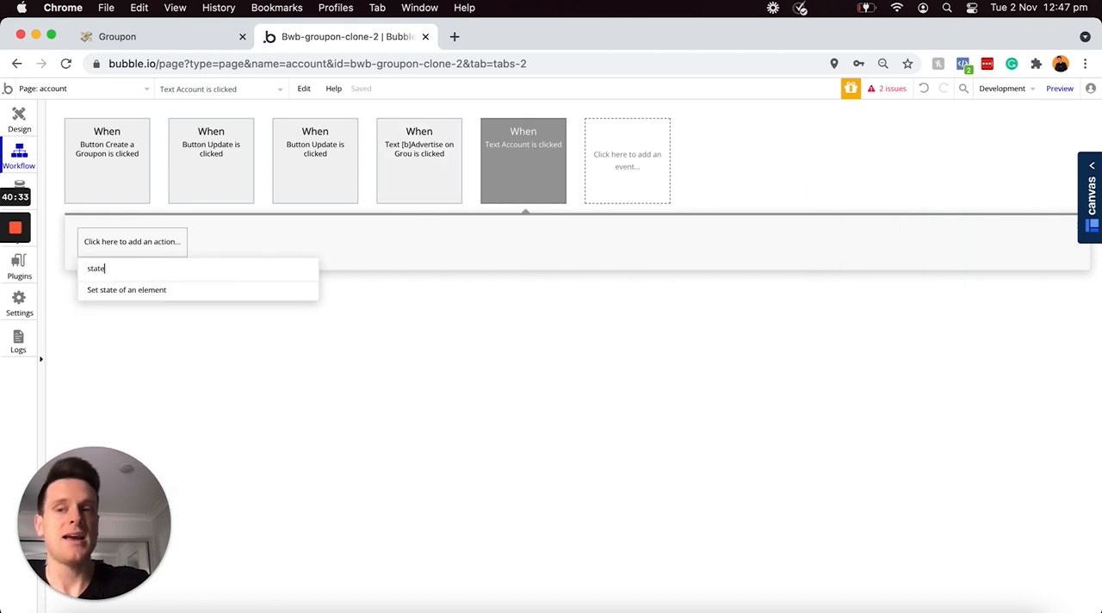
{"action": "left_click", "coordinate": [138, 291]}
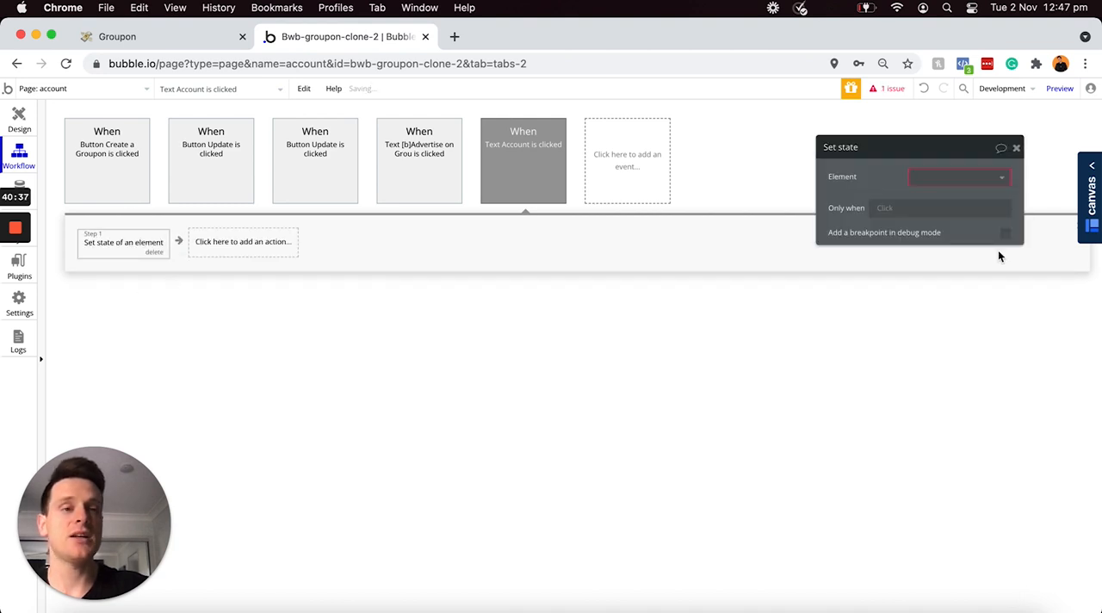
{"action": "left_click", "coordinate": [957, 177]}
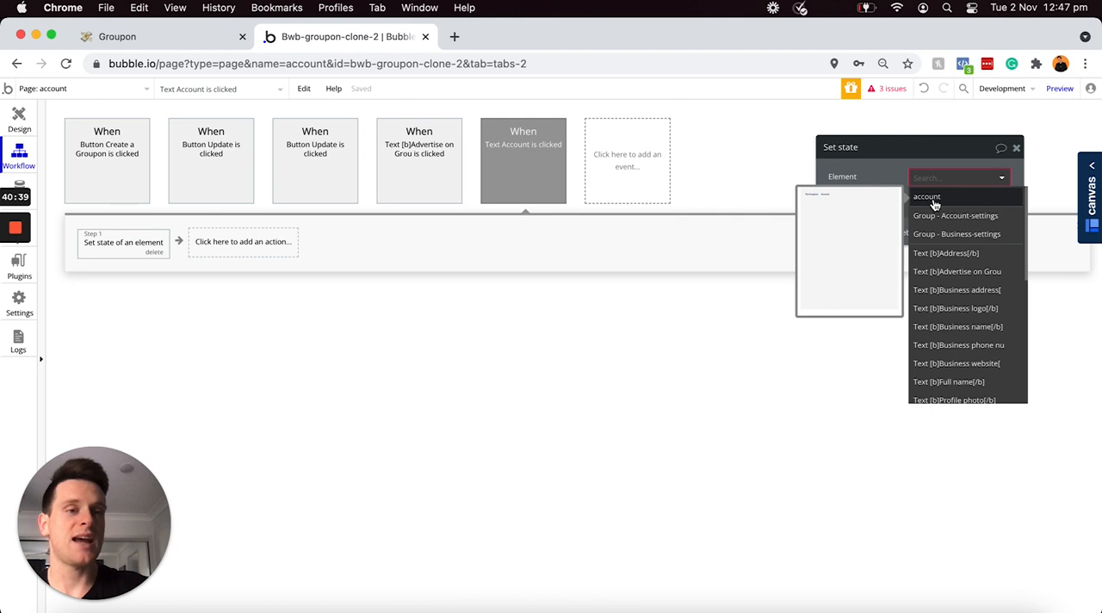
{"action": "left_click", "coordinate": [933, 199]}
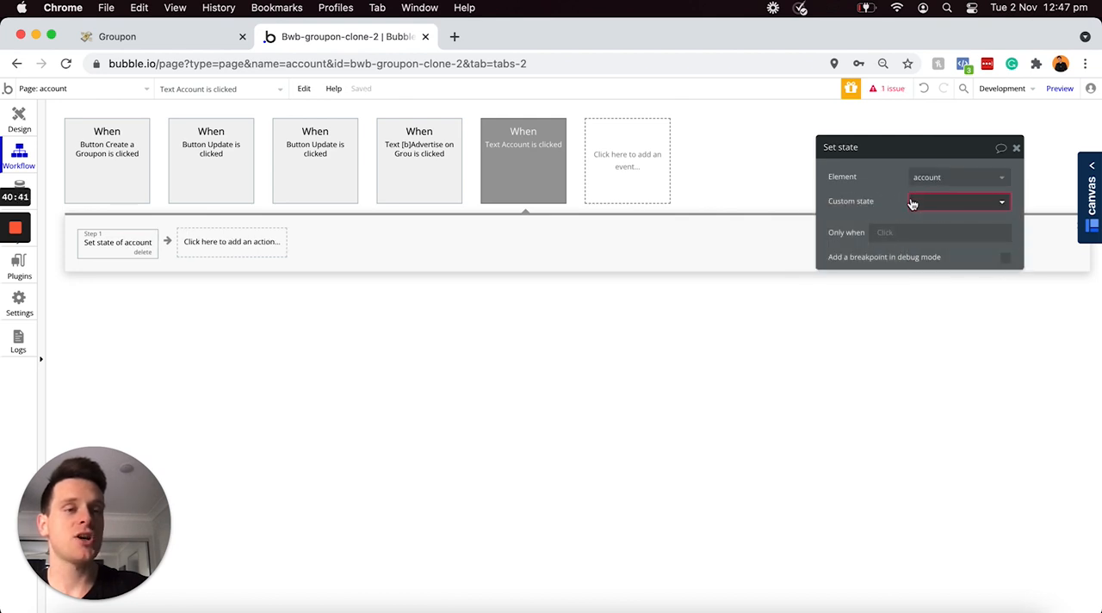
{"action": "left_click", "coordinate": [927, 208]}
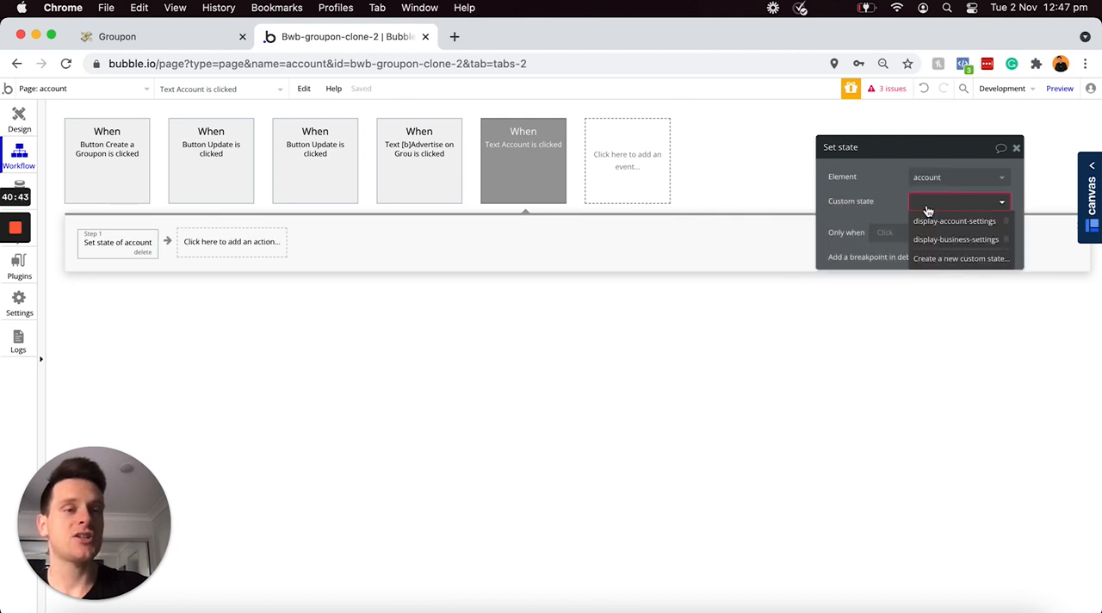
{"action": "left_click", "coordinate": [937, 222]}
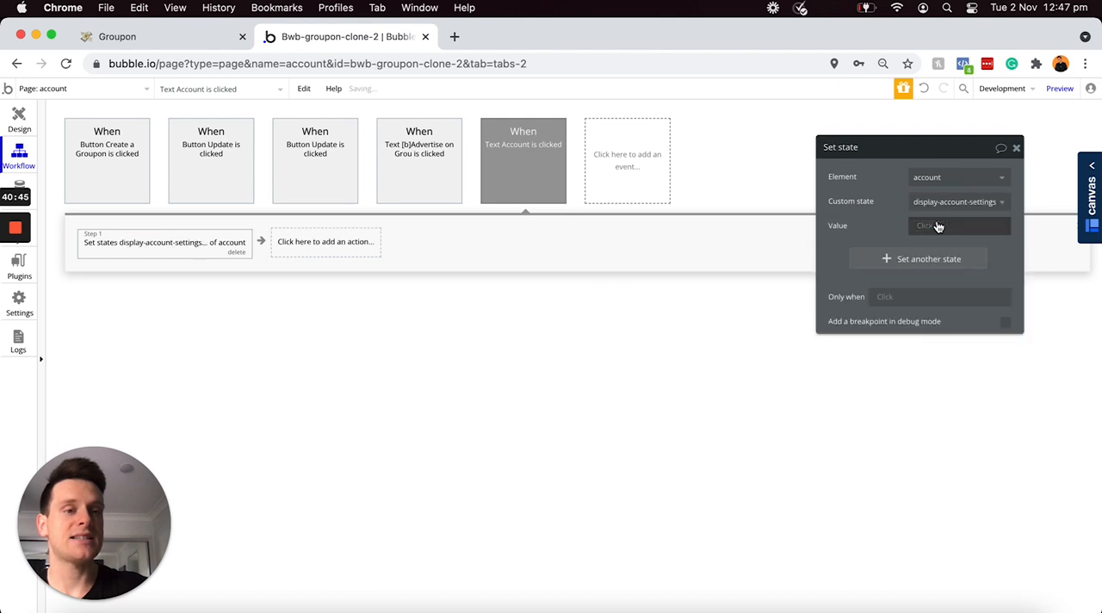
{"action": "left_click", "coordinate": [924, 229]}
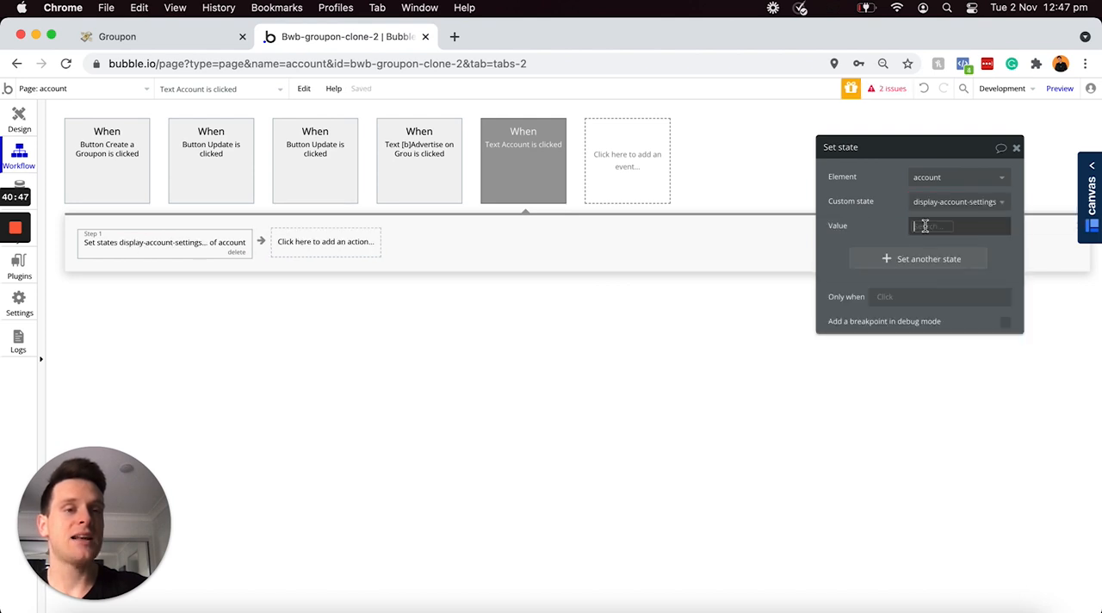
{"action": "left_click", "coordinate": [926, 264]}
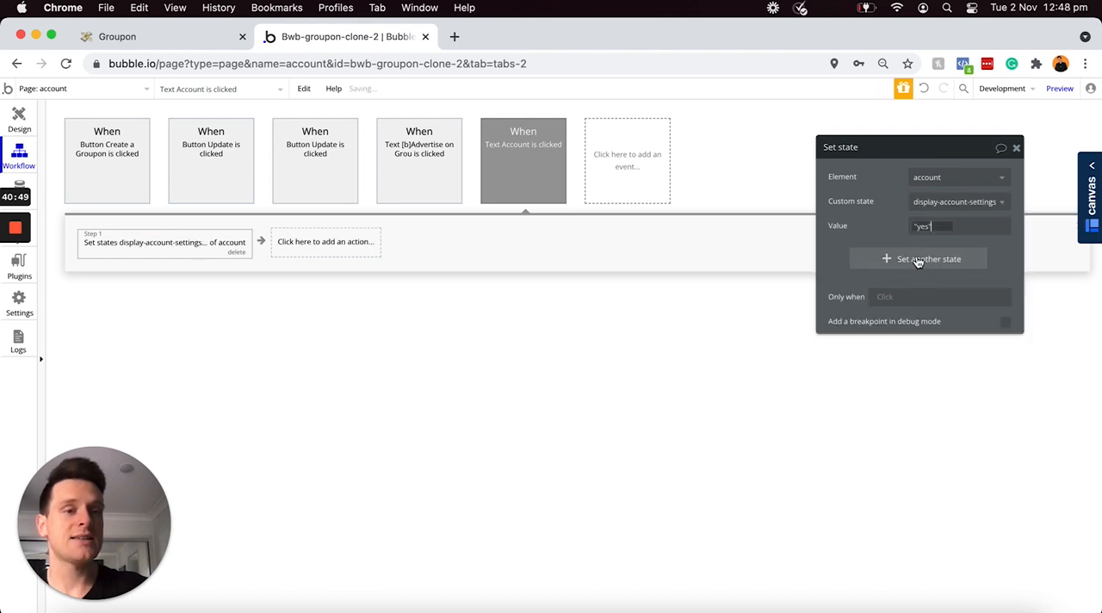
Step: Show the Business-settings group in the page design and return to the Account text's click workflow
{"action": "left_click", "coordinate": [33, 126]}
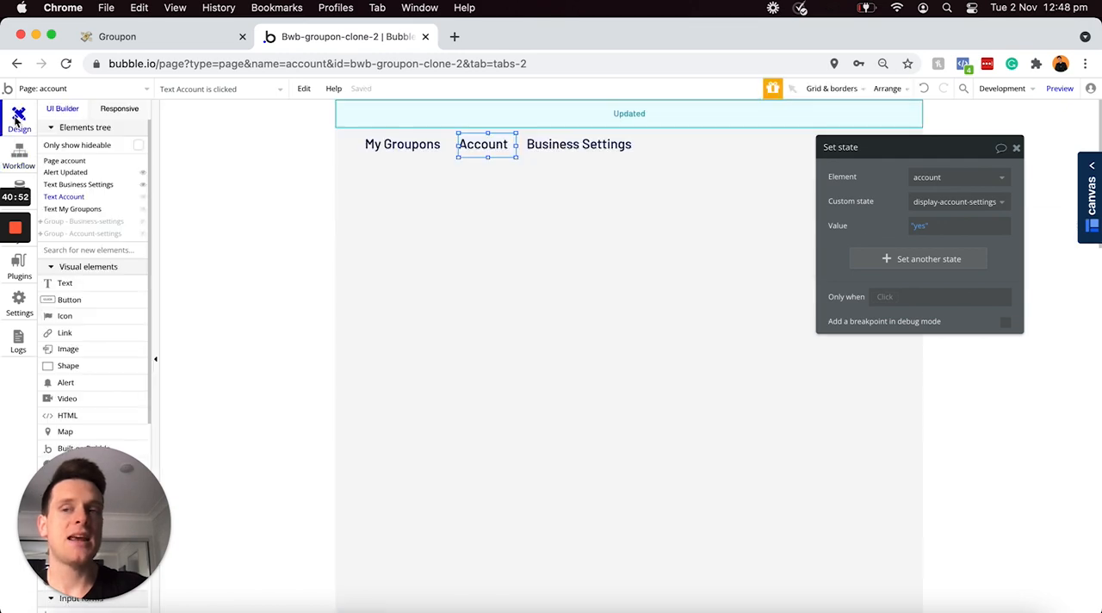
{"action": "left_click", "coordinate": [141, 221]}
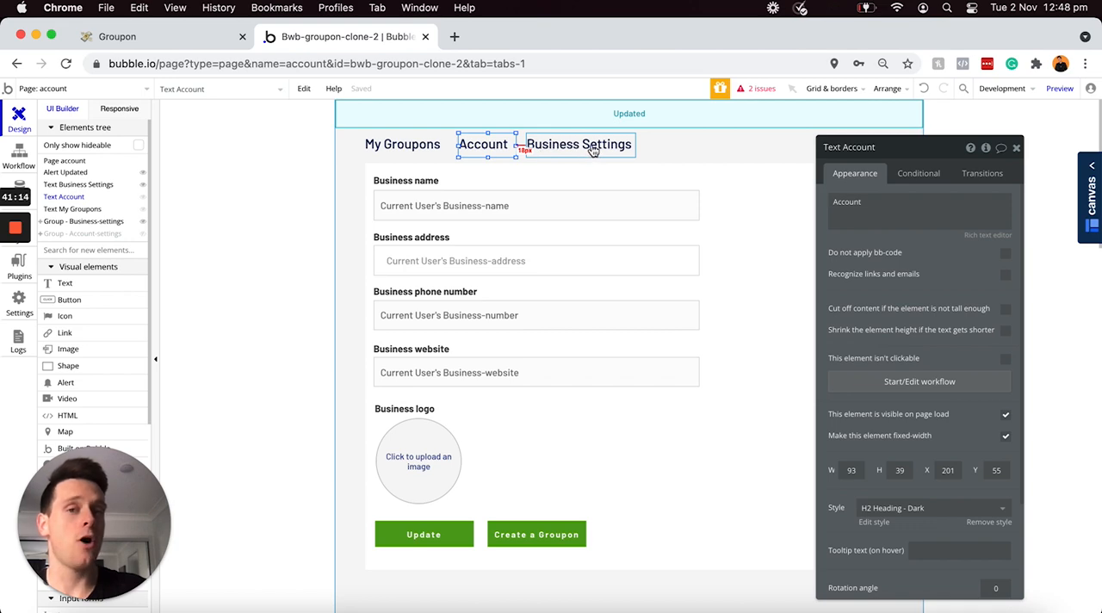
{"action": "left_click", "coordinate": [18, 157]}
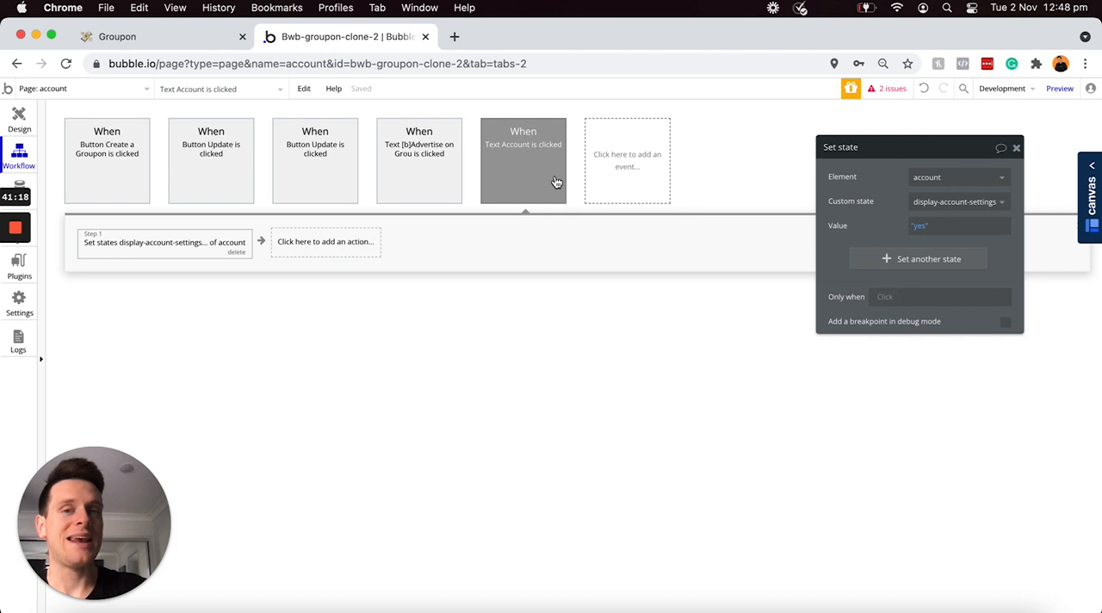
Step: Add a second state to the Account text's Set state action, setting display-business-settings to "no"
{"action": "left_click", "coordinate": [891, 261]}
{"action": "left_click", "coordinate": [934, 254]}
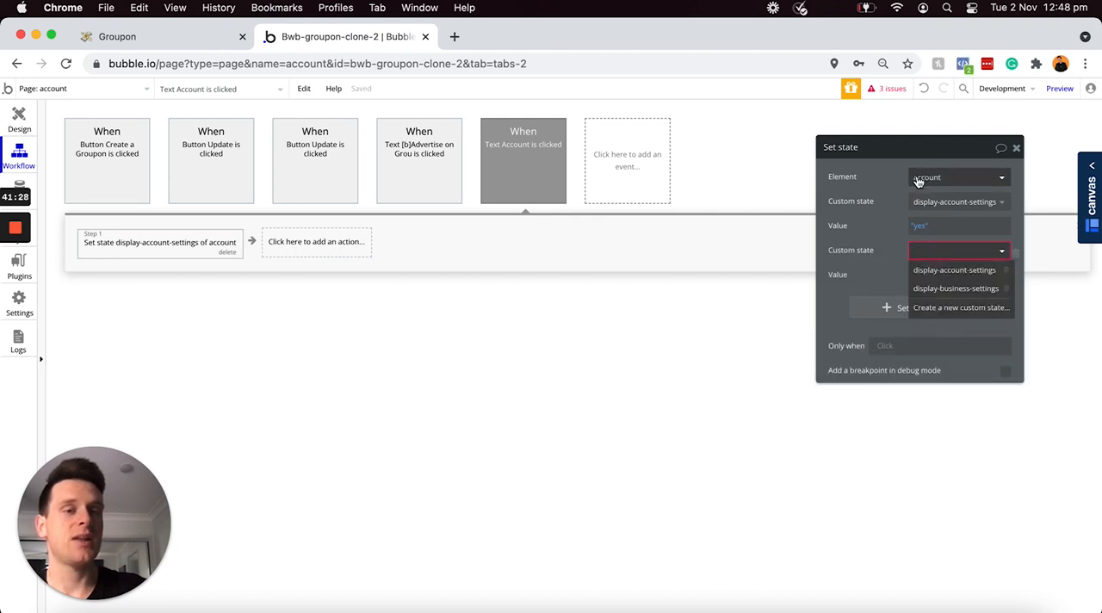
{"action": "left_click", "coordinate": [942, 290]}
{"action": "left_click", "coordinate": [919, 276]}
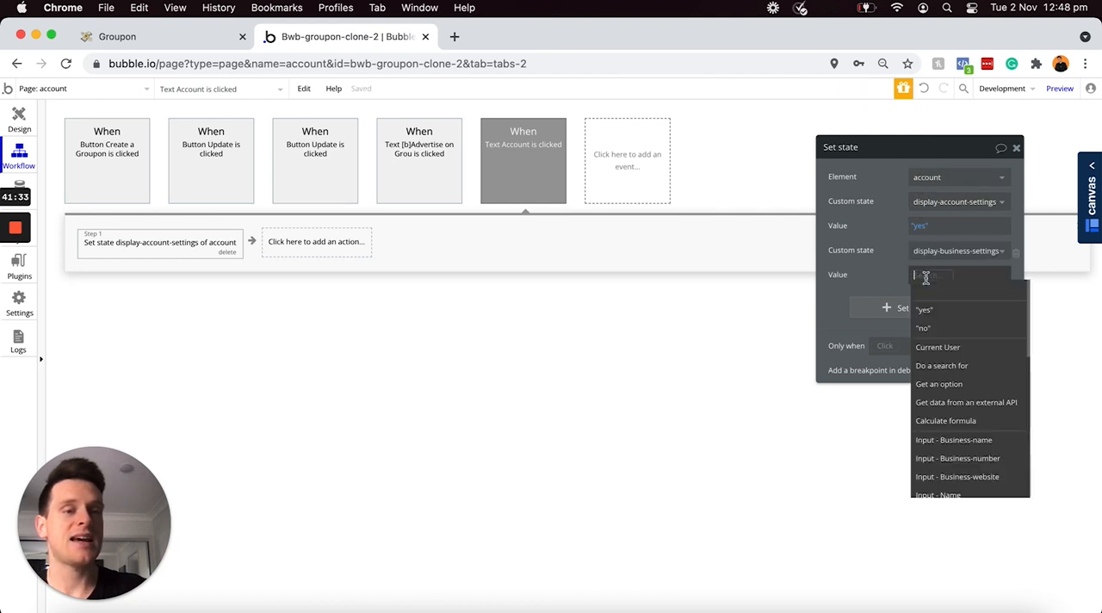
{"action": "left_click", "coordinate": [934, 329]}
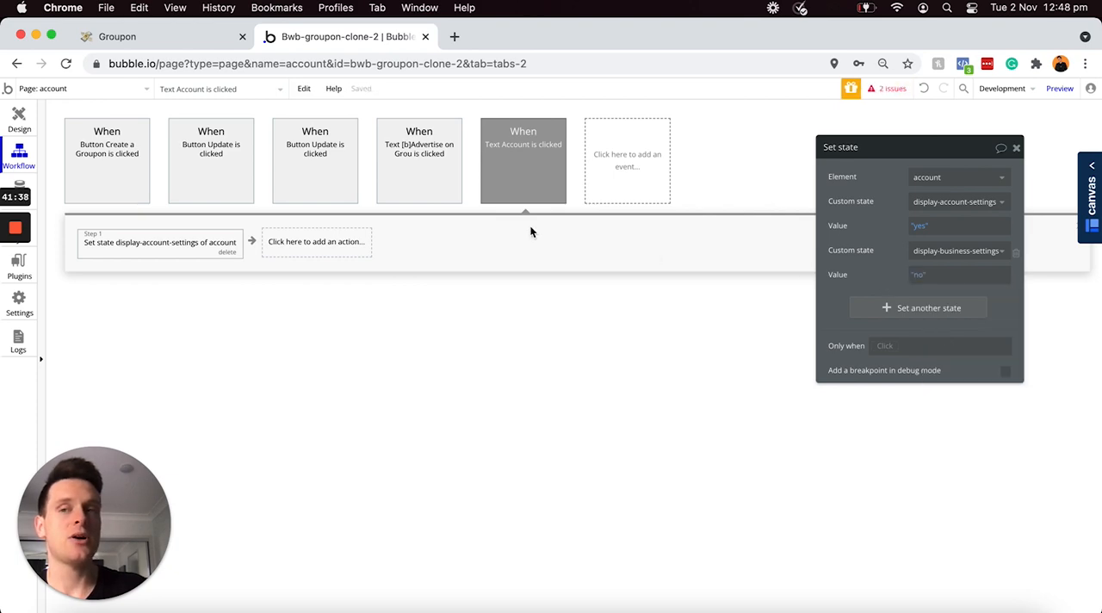
Step: Create a click workflow for the Business Settings text on the account page
{"action": "left_click", "coordinate": [38, 113]}
{"action": "left_click", "coordinate": [487, 151]}
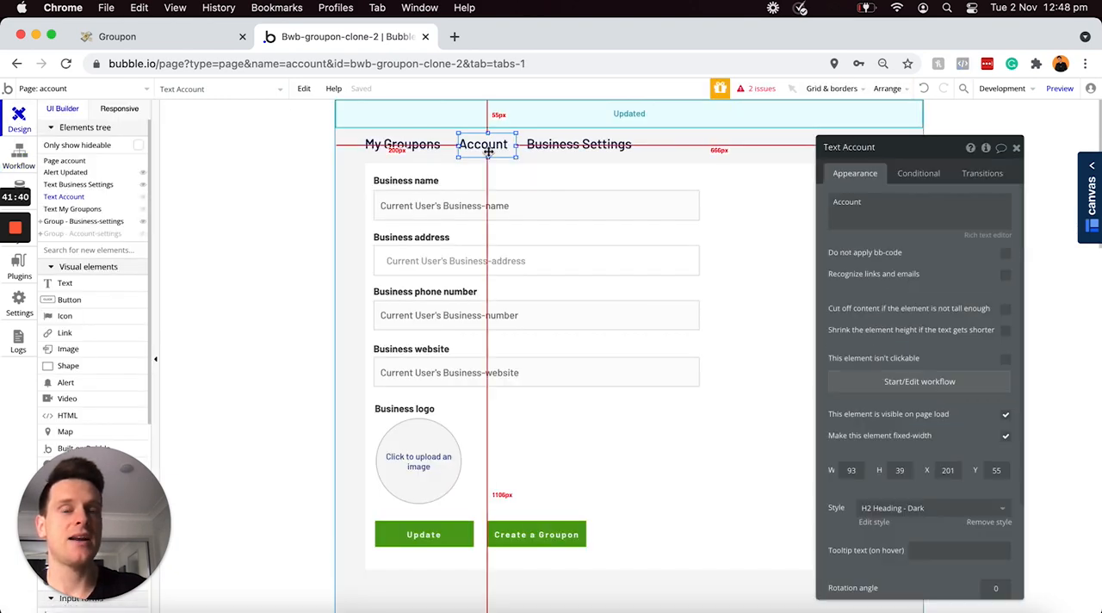
{"action": "left_click", "coordinate": [558, 149]}
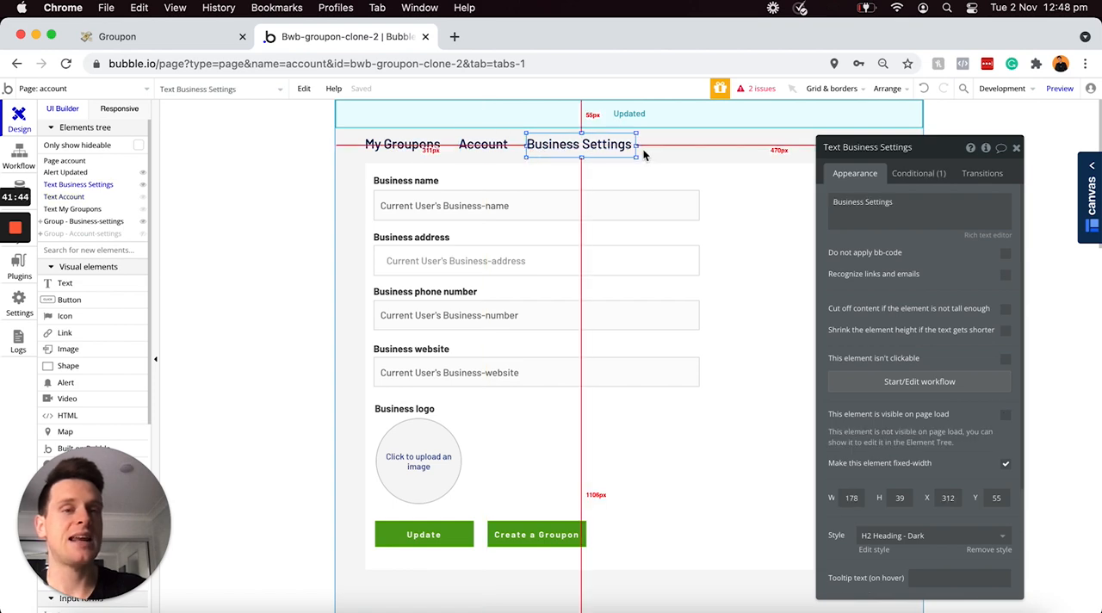
{"action": "left_click", "coordinate": [887, 382]}
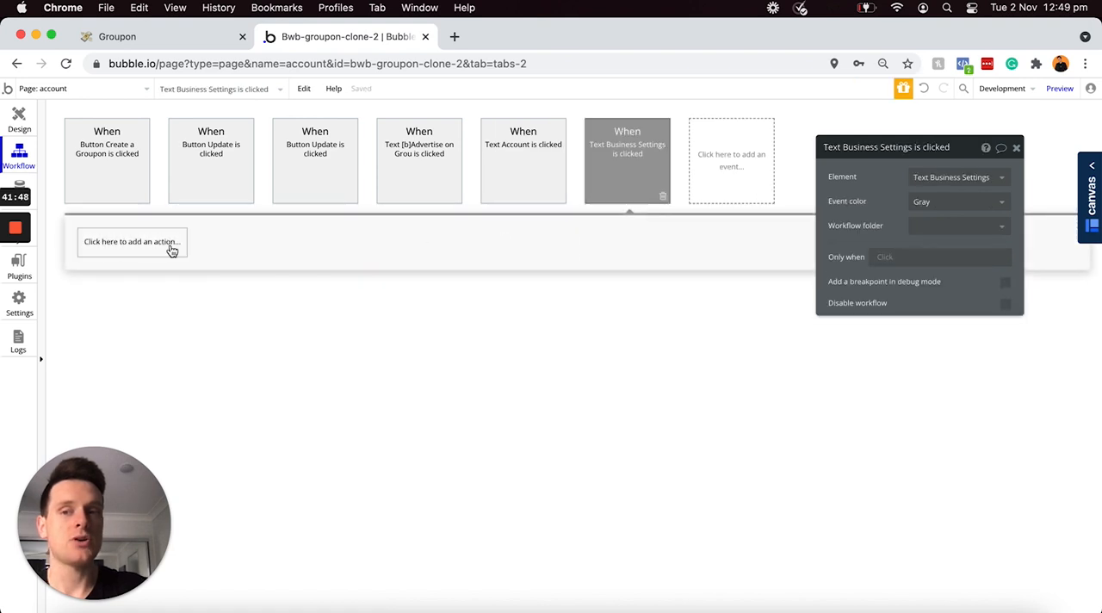
Step: Add a Set state action to the Business Settings text's workflow that sets account's display-business-settings to "yes"
{"action": "left_click", "coordinate": [172, 249]}
{"action": "type", "text": "state"}
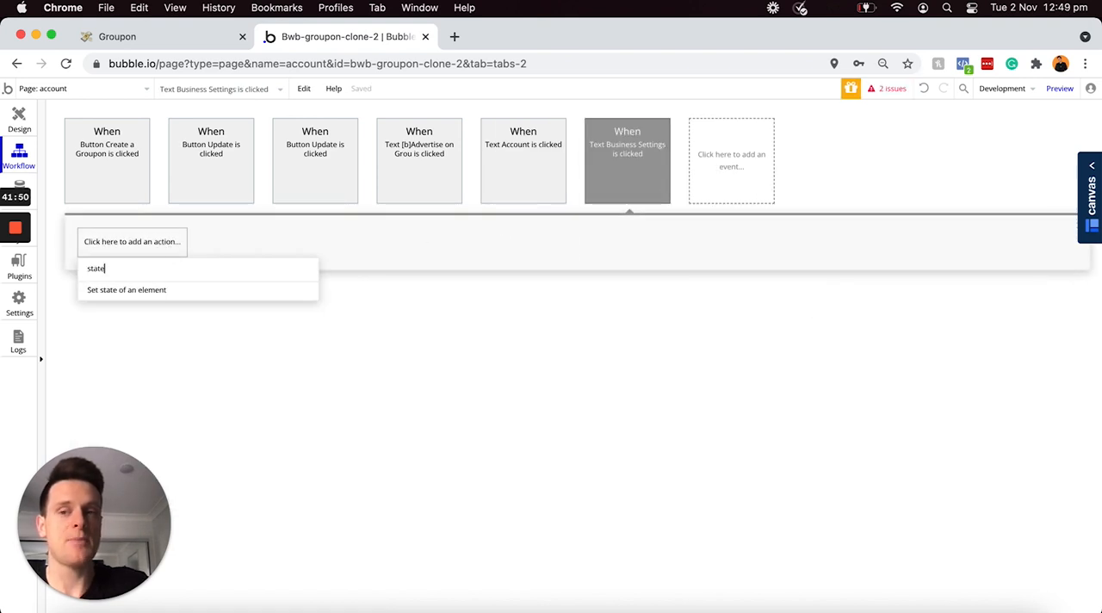
{"action": "left_click", "coordinate": [144, 291]}
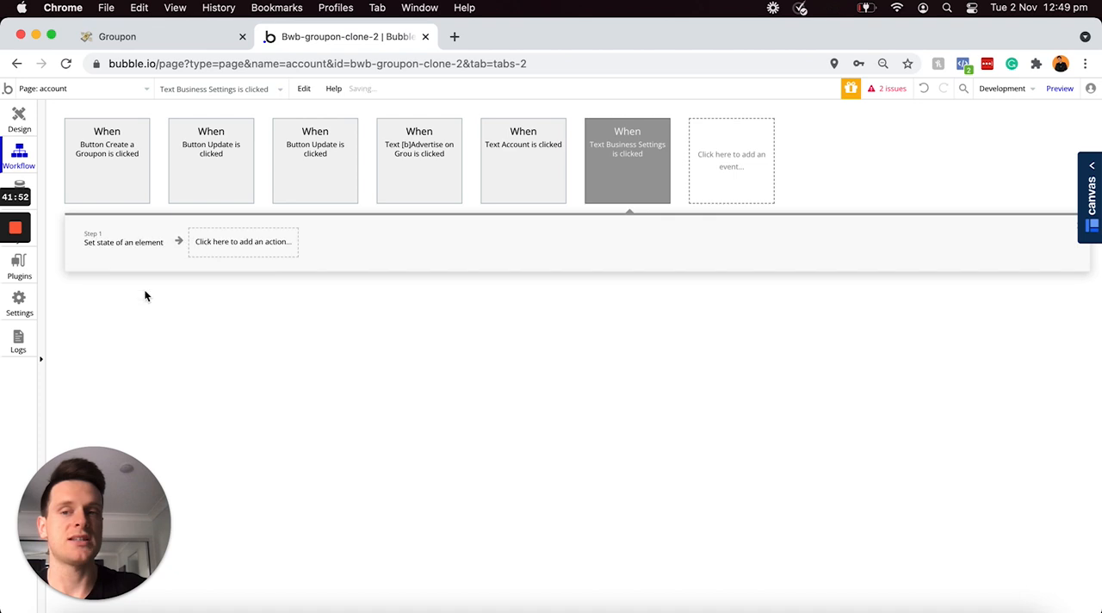
{"action": "left_click", "coordinate": [941, 176]}
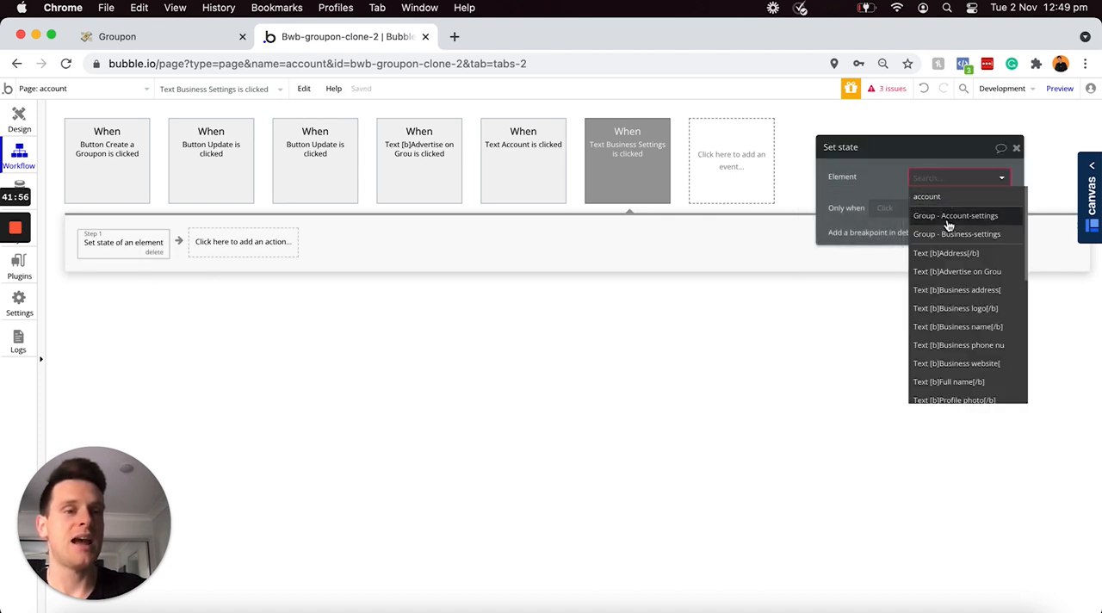
{"action": "left_click", "coordinate": [928, 198]}
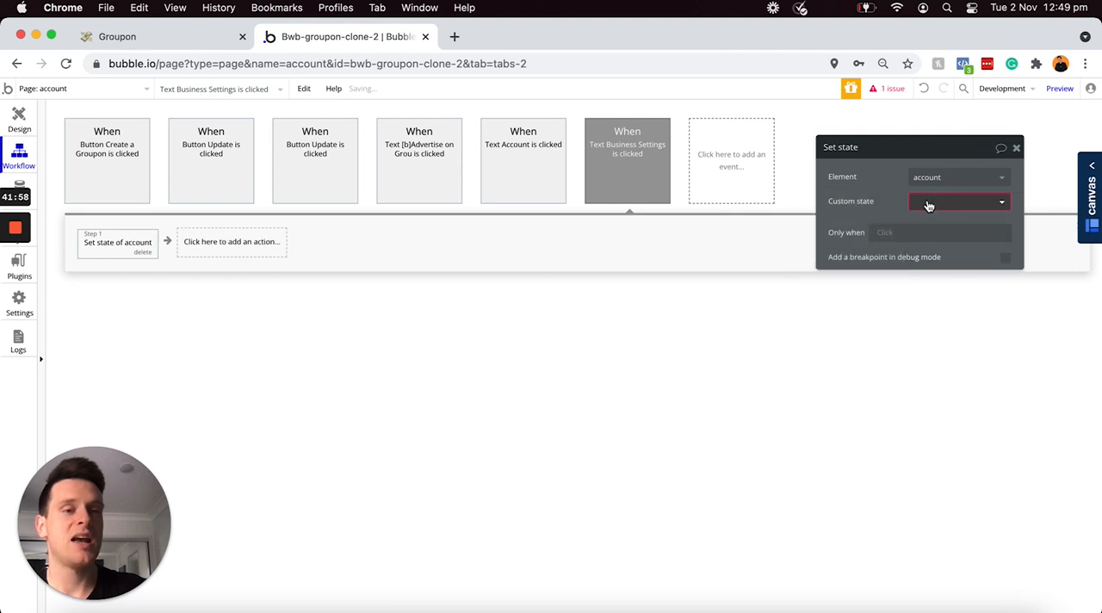
{"action": "left_click", "coordinate": [928, 205]}
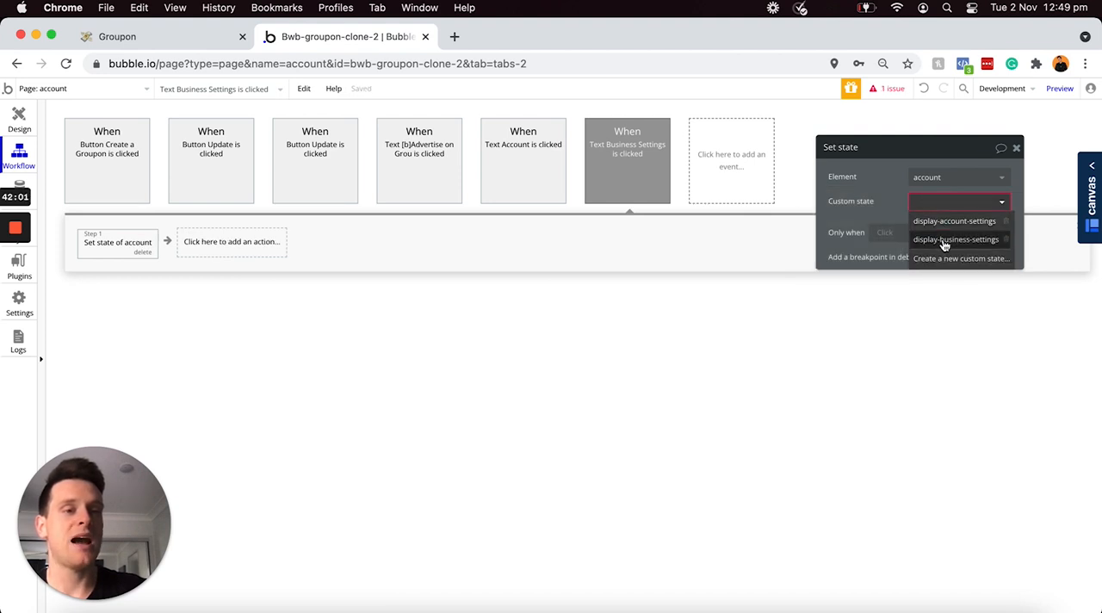
{"action": "left_click", "coordinate": [940, 239]}
{"action": "left_click", "coordinate": [923, 228]}
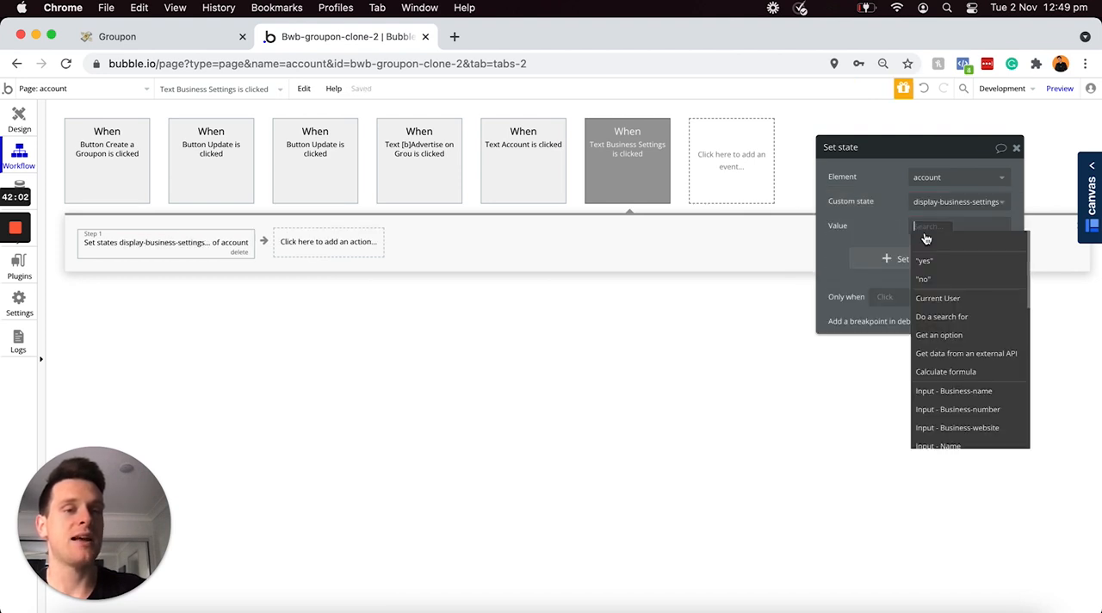
{"action": "left_click", "coordinate": [926, 258]}
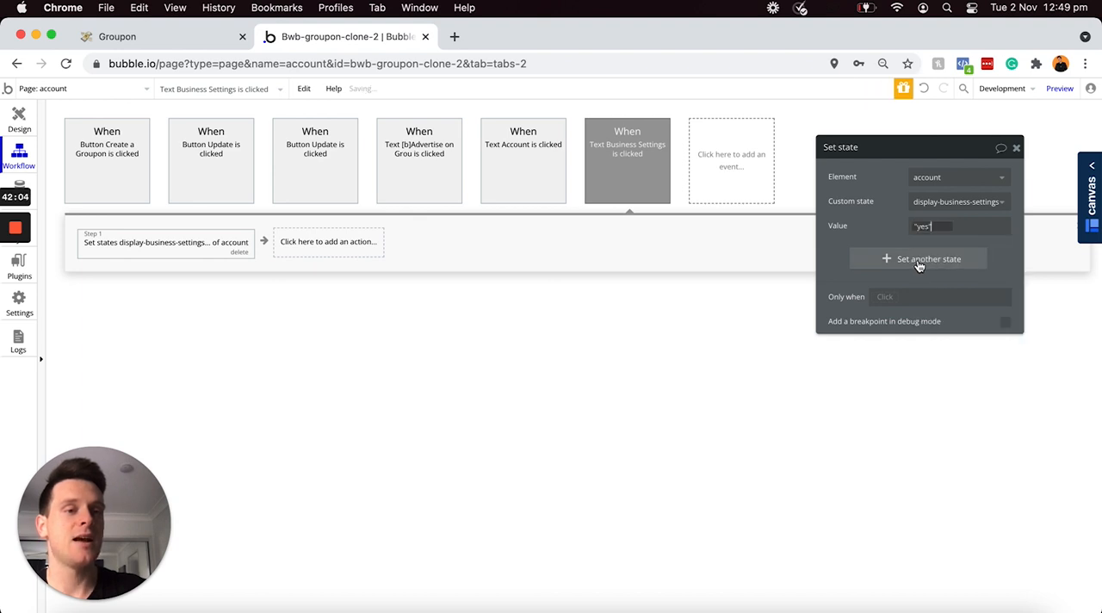
Step: Add display-account-settings with value "no" to the Business Settings text's Set state action and return to the page design
{"action": "left_click", "coordinate": [920, 264]}
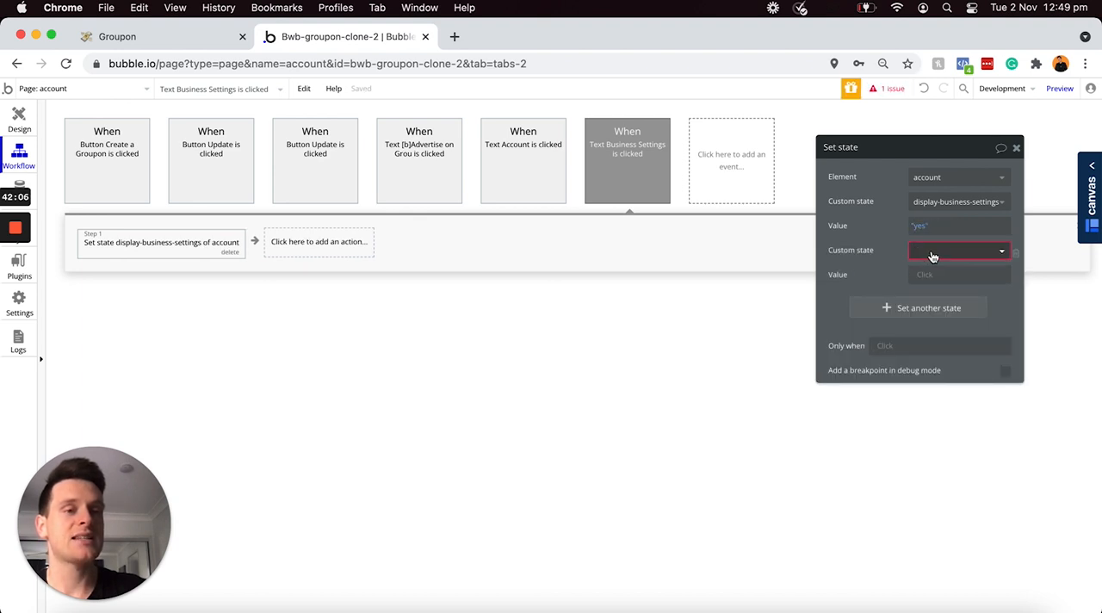
{"action": "left_click", "coordinate": [931, 256]}
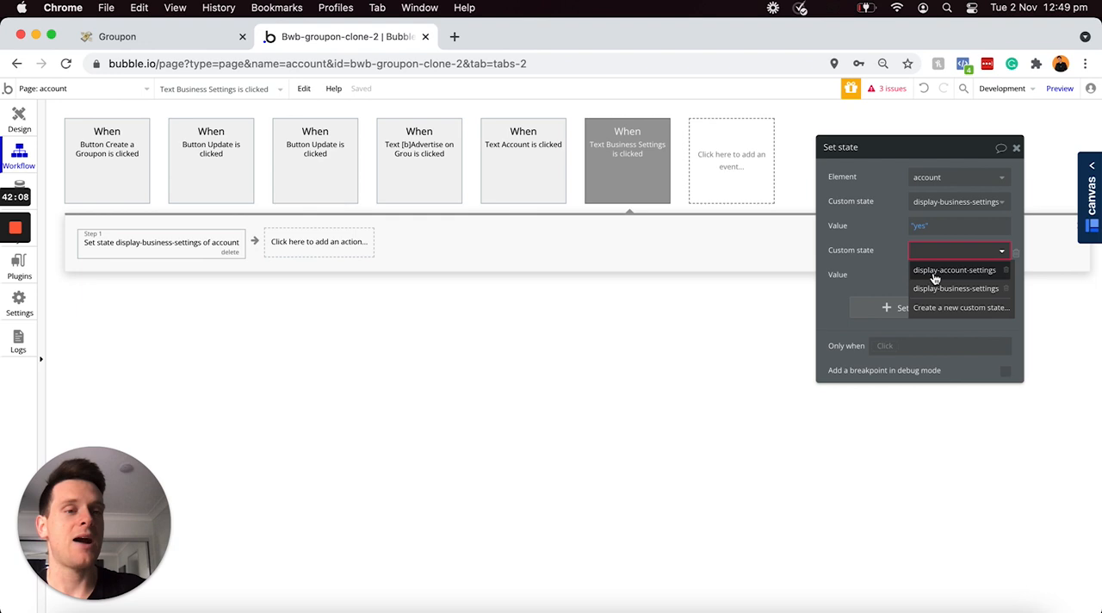
{"action": "left_click", "coordinate": [947, 270]}
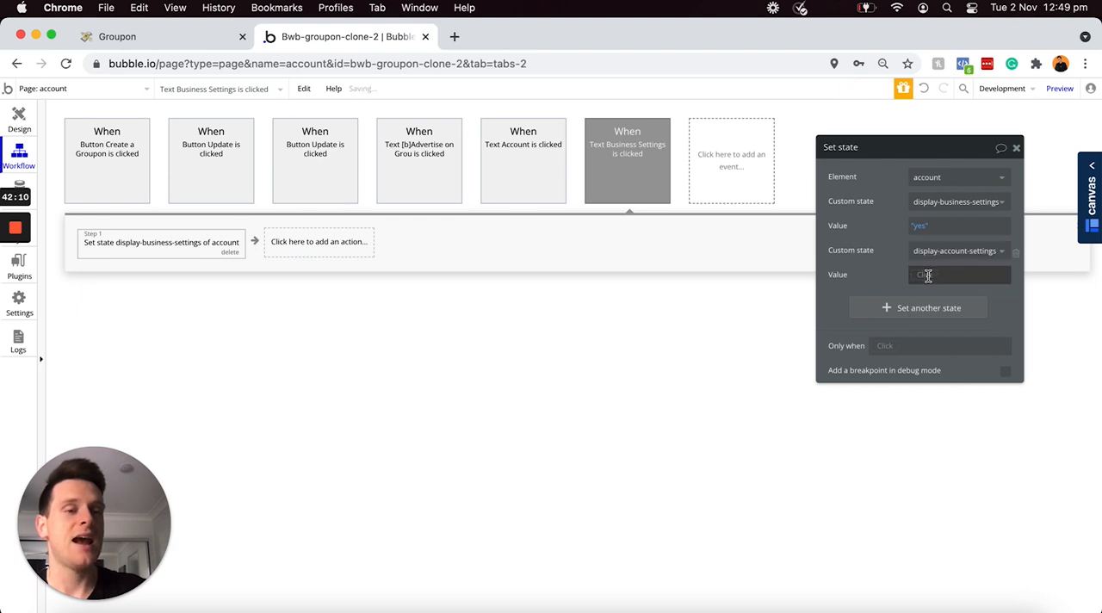
{"action": "left_click", "coordinate": [928, 275]}
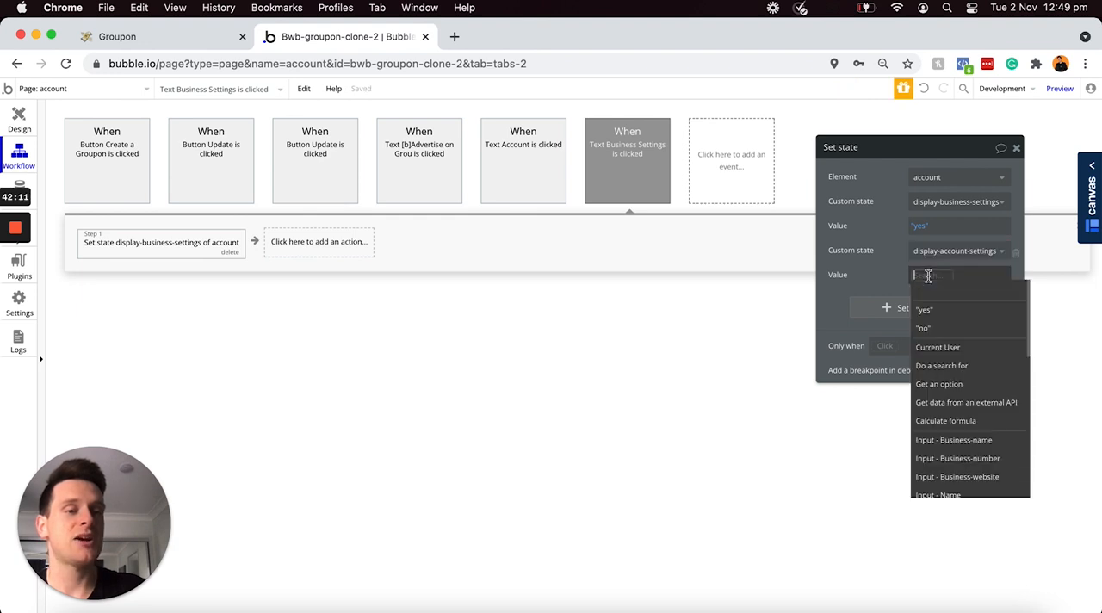
{"action": "left_click", "coordinate": [928, 329]}
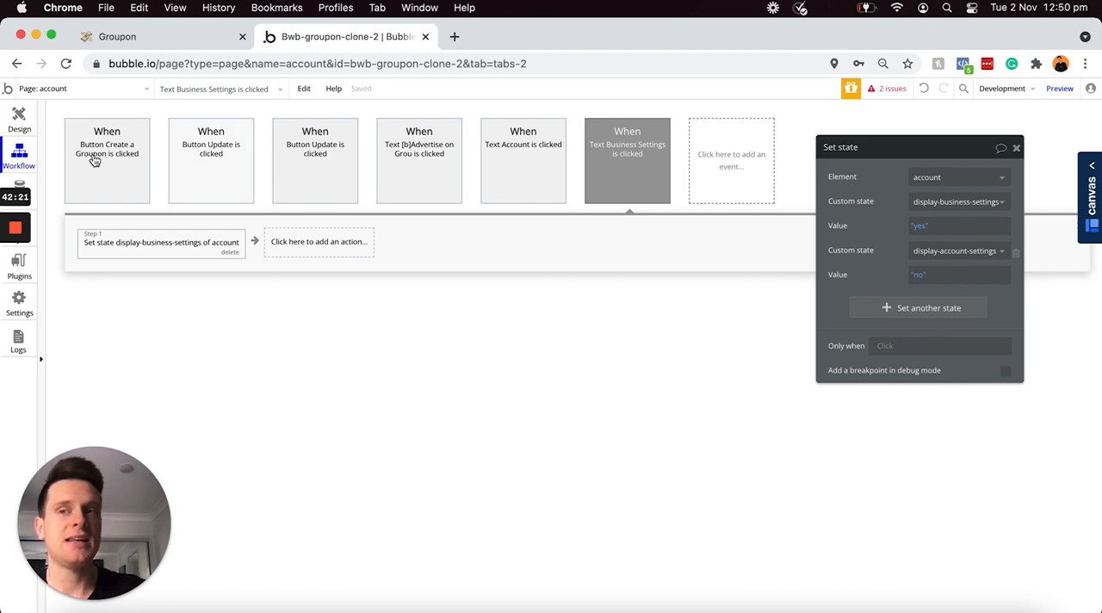
{"action": "left_click", "coordinate": [19, 121]}
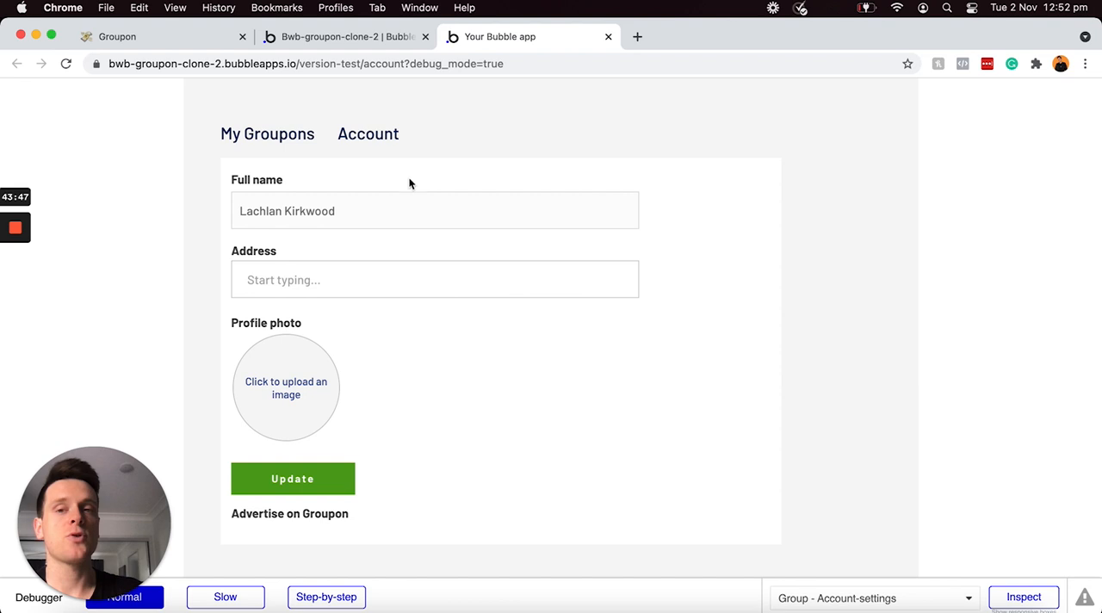
Step: In the account page preview, fill in the Address field with the chosen suggestion, upload a profile photo and update the account
{"action": "left_click", "coordinate": [369, 210]}
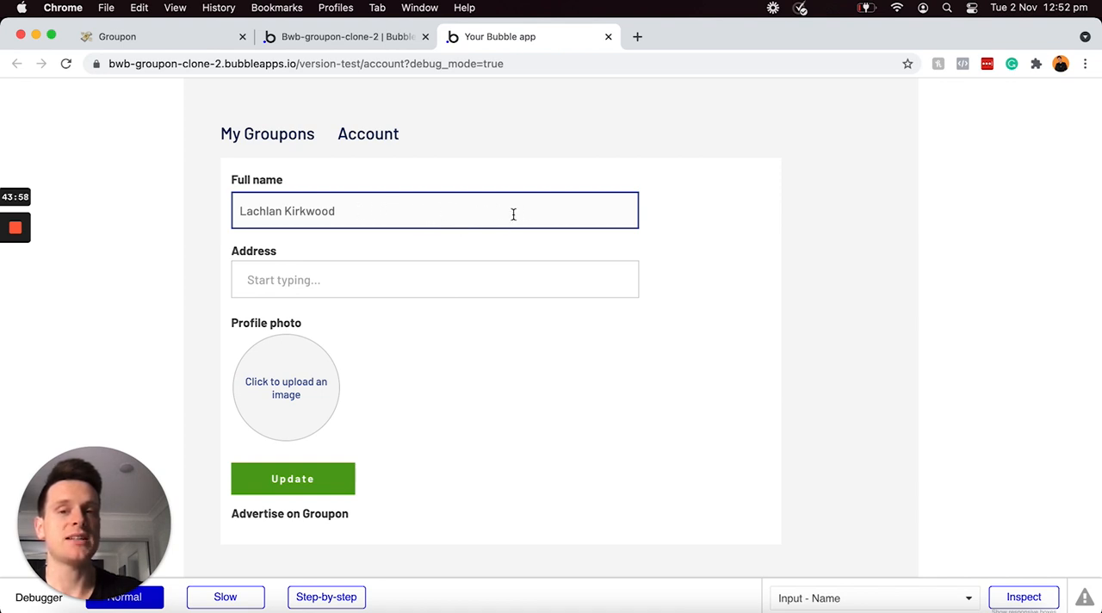
{"action": "left_click", "coordinate": [472, 250]}
{"action": "left_click", "coordinate": [457, 269]}
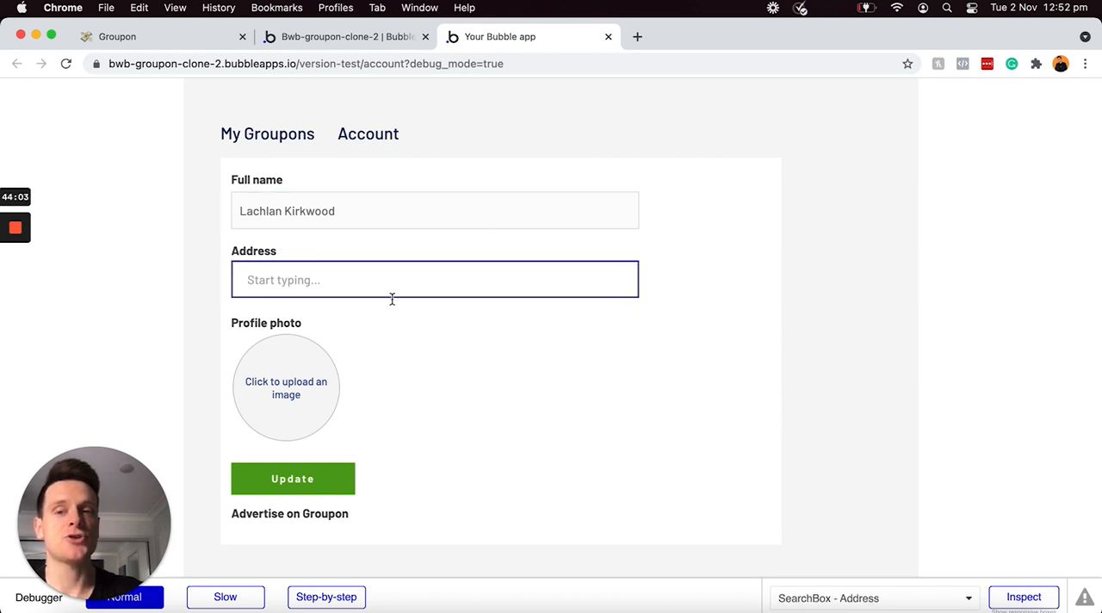
{"action": "left_click", "coordinate": [322, 372]}
{"action": "left_click", "coordinate": [365, 286]}
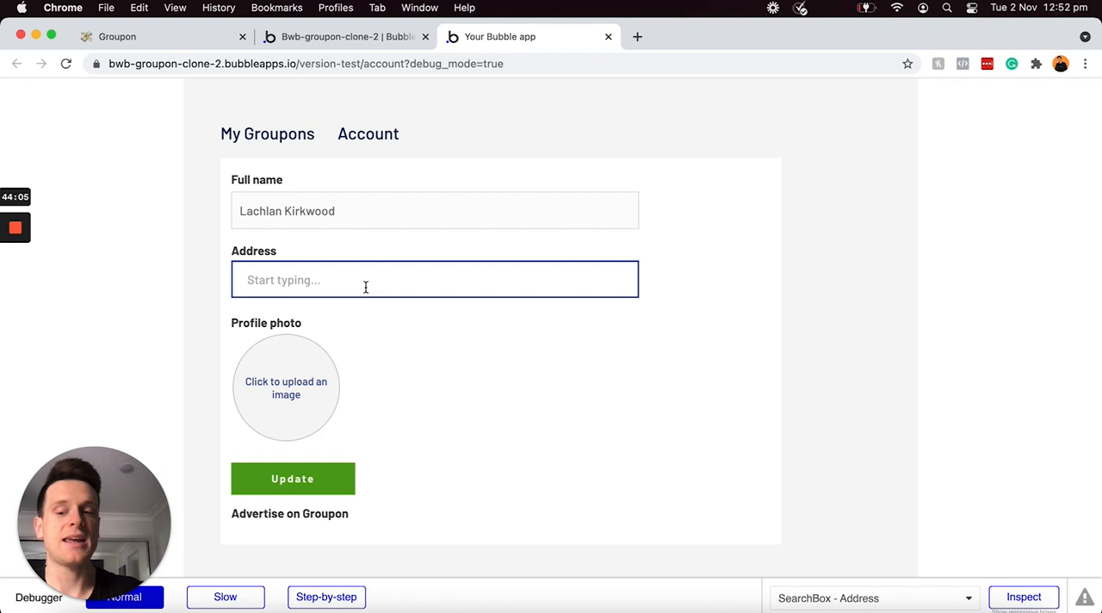
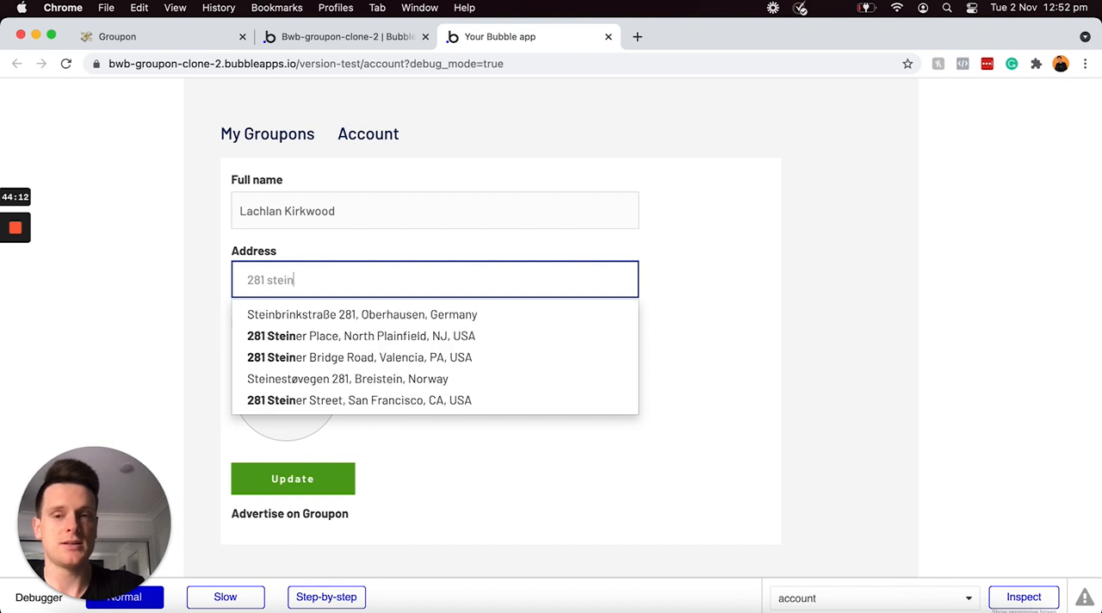
{"action": "left_click", "coordinate": [362, 400]}
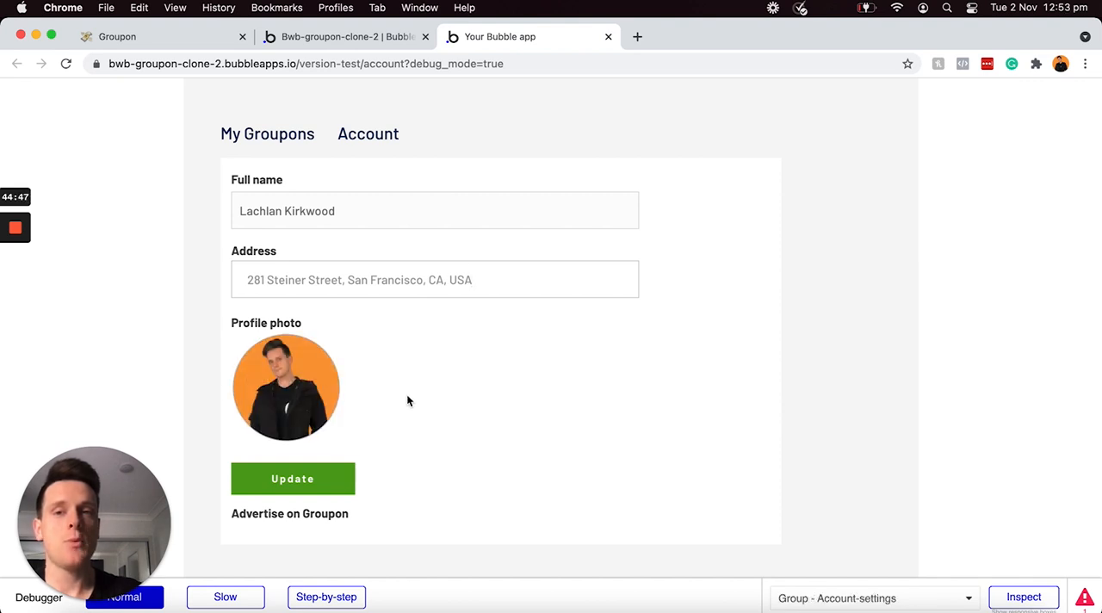
{"action": "left_click", "coordinate": [306, 484]}
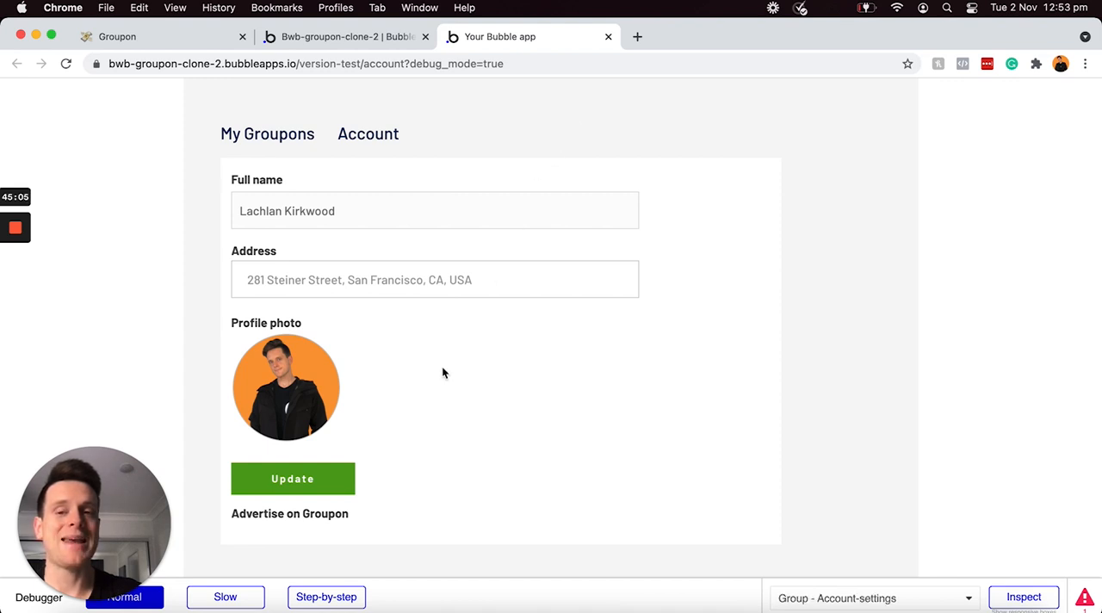
Step: Upgrade the account through Advertise on Groupon and enter "Building With Bubble" as the business name in Business Settings
{"action": "left_click", "coordinate": [314, 518]}
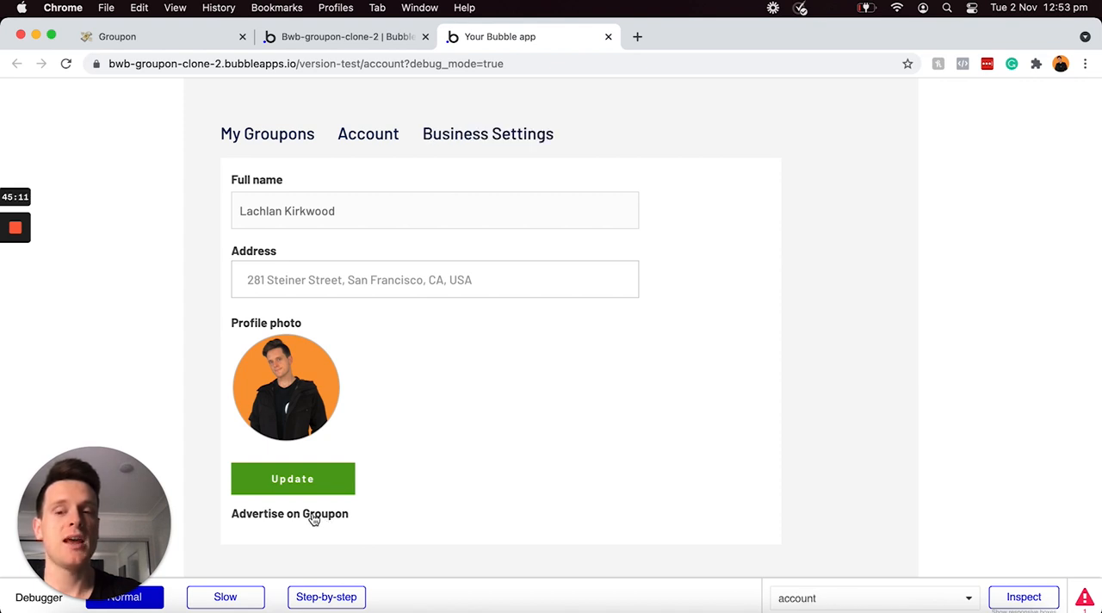
{"action": "left_click", "coordinate": [482, 139]}
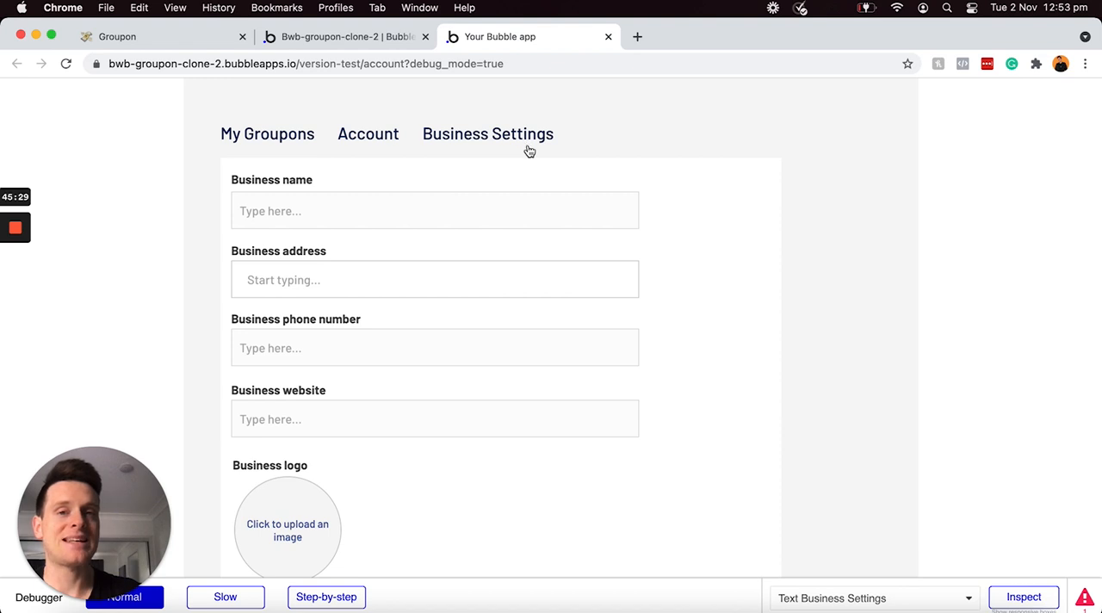
{"action": "left_click", "coordinate": [461, 207]}
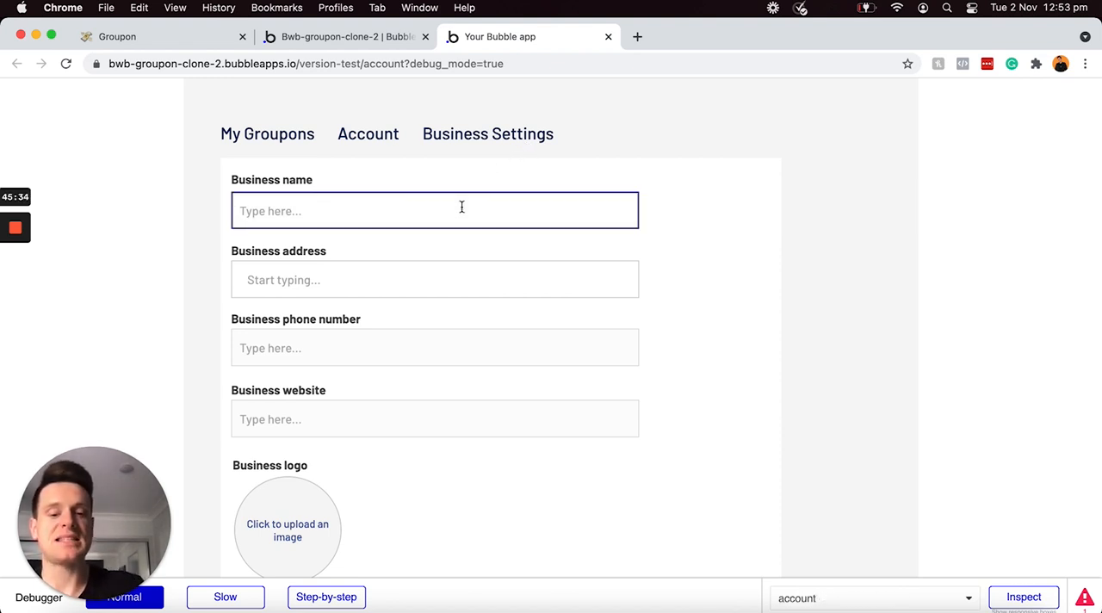
{"action": "type", "text": "Building"}
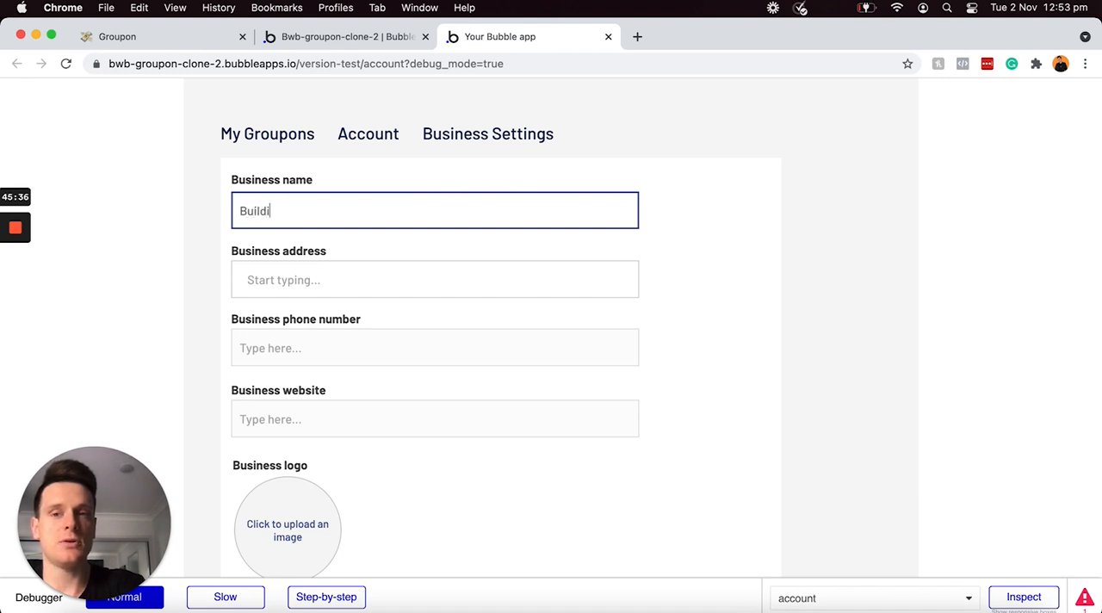
{"action": "type", "text": " With Bubble"}
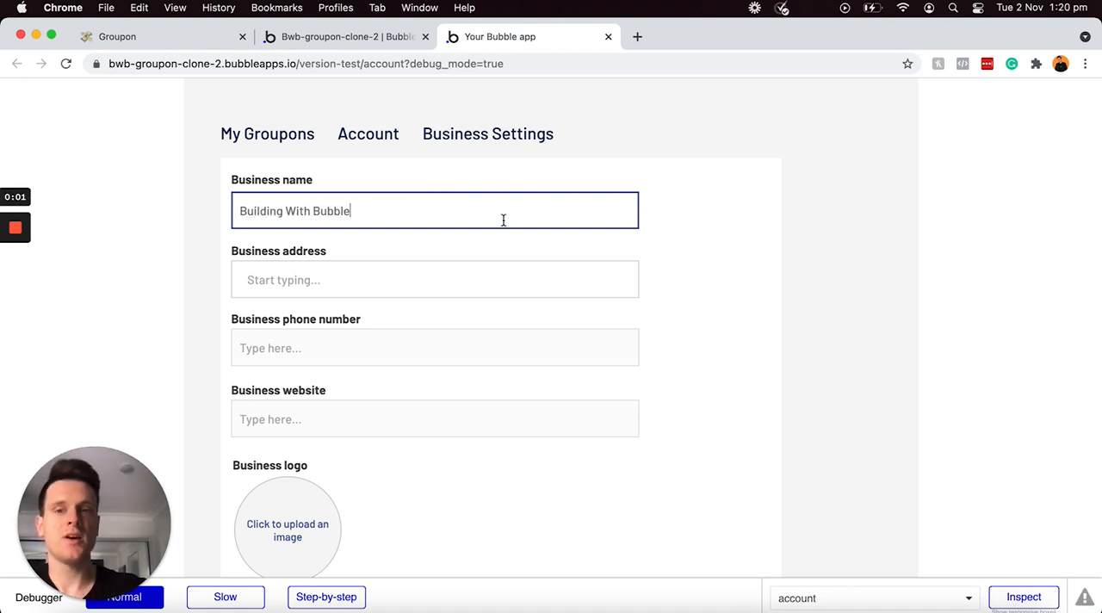
Step: Fill in the business address from the suggestions and enter the business phone number
{"action": "left_click", "coordinate": [440, 285]}
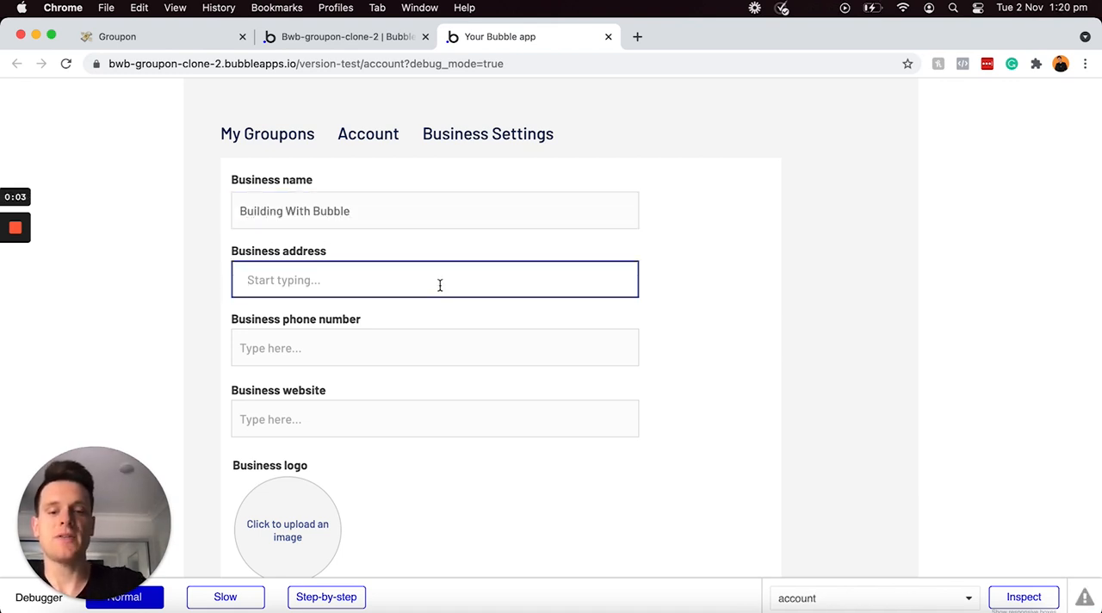
{"action": "left_click", "coordinate": [431, 315]}
{"action": "left_click", "coordinate": [418, 345]}
{"action": "type", "text": "1234567890"}
{"action": "left_click", "coordinate": [397, 403]}
{"action": "type", "text": "www.buildingwithbubble.com"}
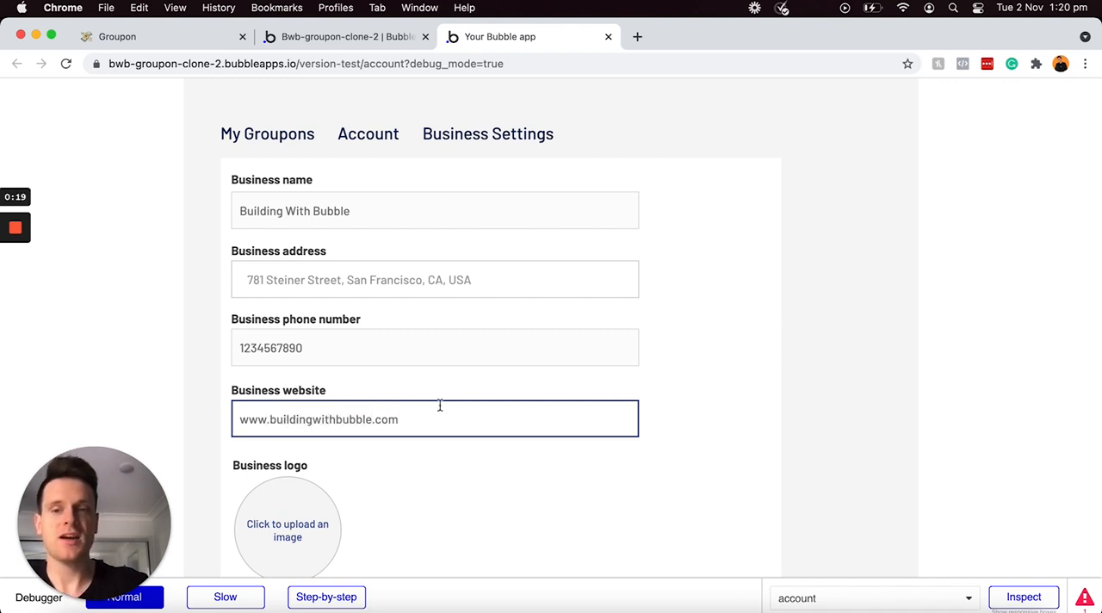
Step: Upload the orange flag image as the business logo and update the business details
{"action": "scroll", "coordinate": [439, 408], "scroll_direction": "down", "scroll_amount": 3}
{"action": "left_click", "coordinate": [292, 454]}
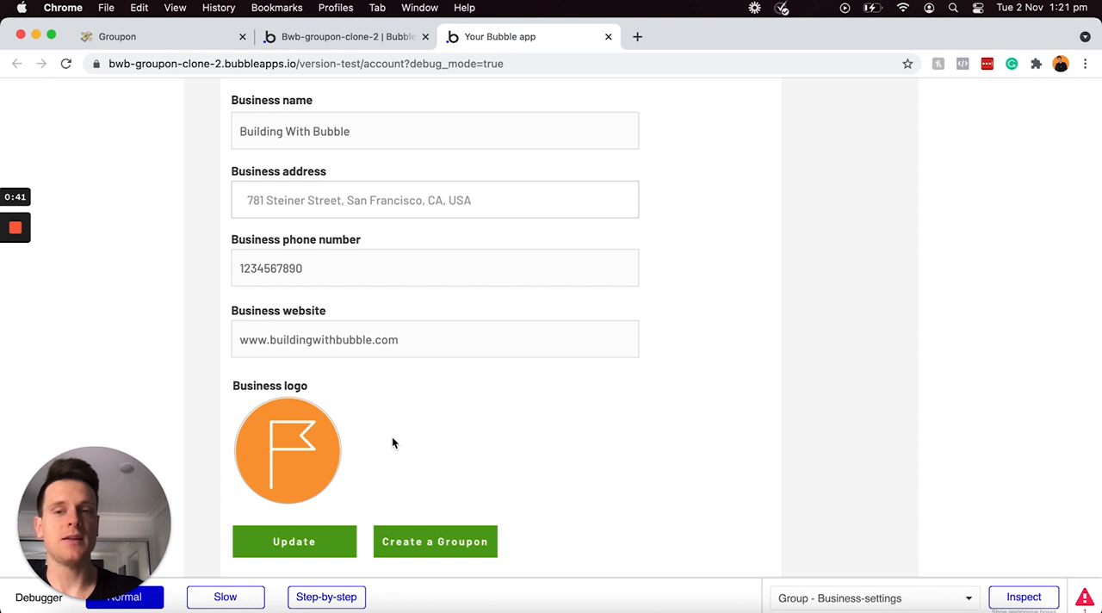
{"action": "left_click", "coordinate": [312, 545]}
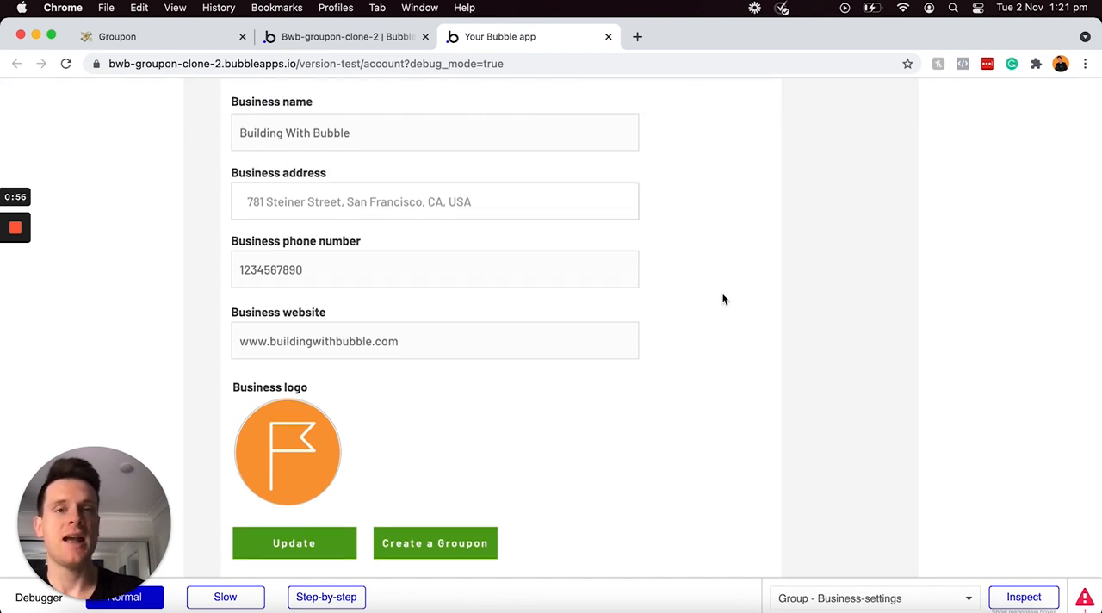
Step: Test the preview by switching back and forth between Account and Business Settings, and try Create a Groupon
{"action": "scroll", "coordinate": [721, 298], "scroll_direction": "up", "scroll_amount": 3}
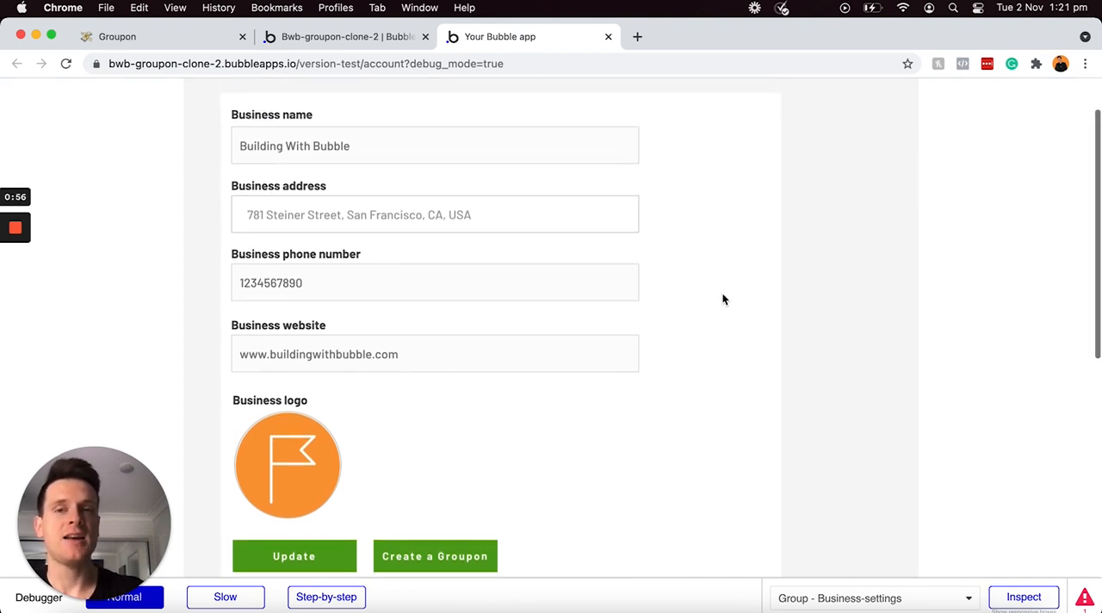
{"action": "left_click", "coordinate": [369, 138]}
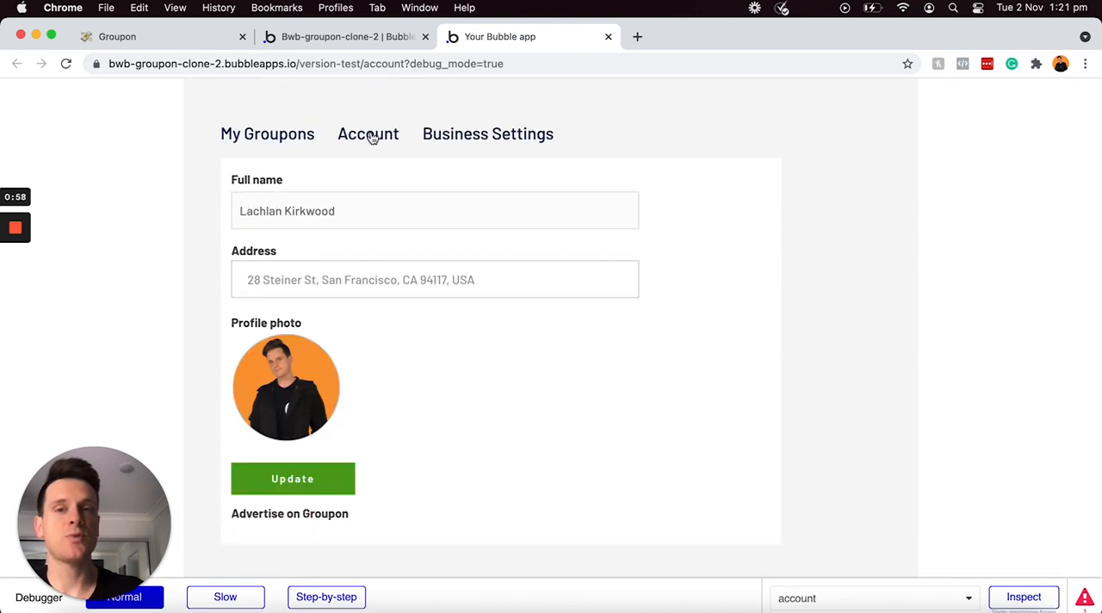
{"action": "left_click", "coordinate": [444, 139]}
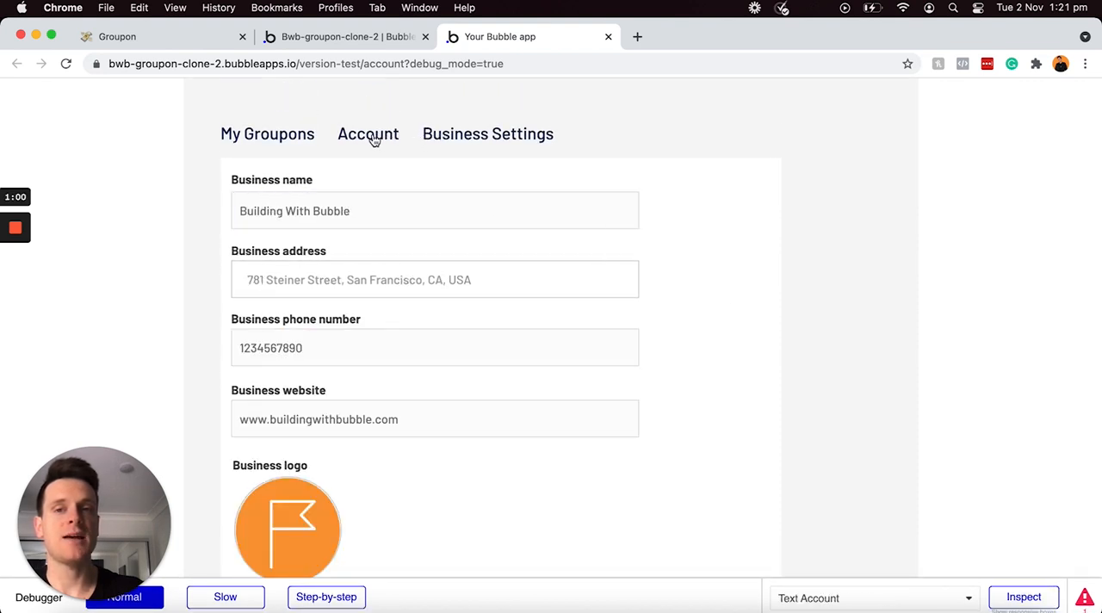
{"action": "left_click", "coordinate": [374, 140]}
{"action": "left_click", "coordinate": [453, 137]}
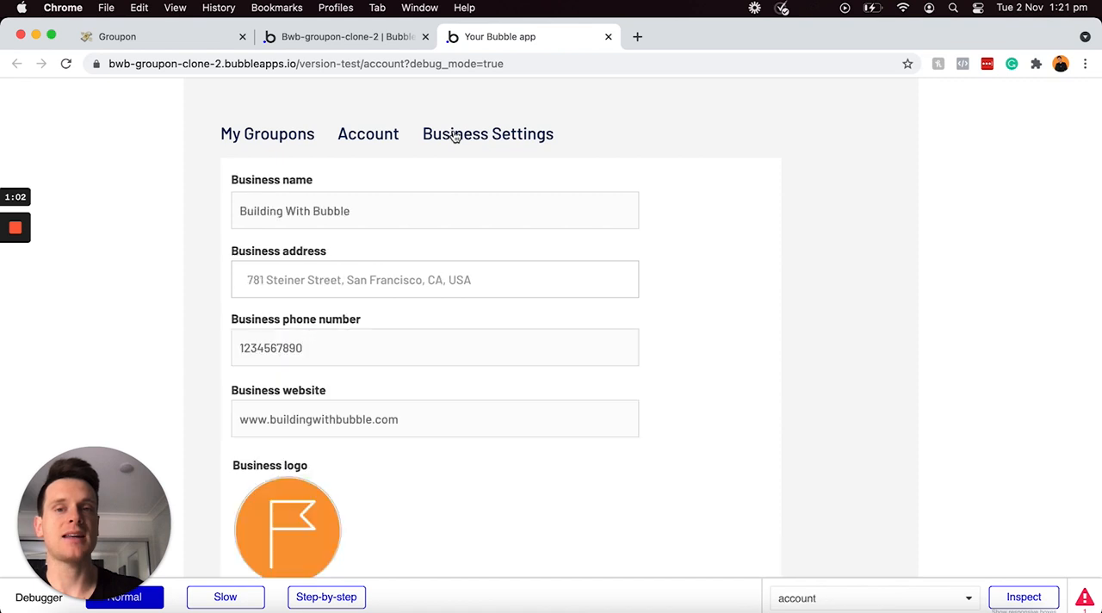
{"action": "scroll", "coordinate": [464, 140], "scroll_direction": "down", "scroll_amount": 3}
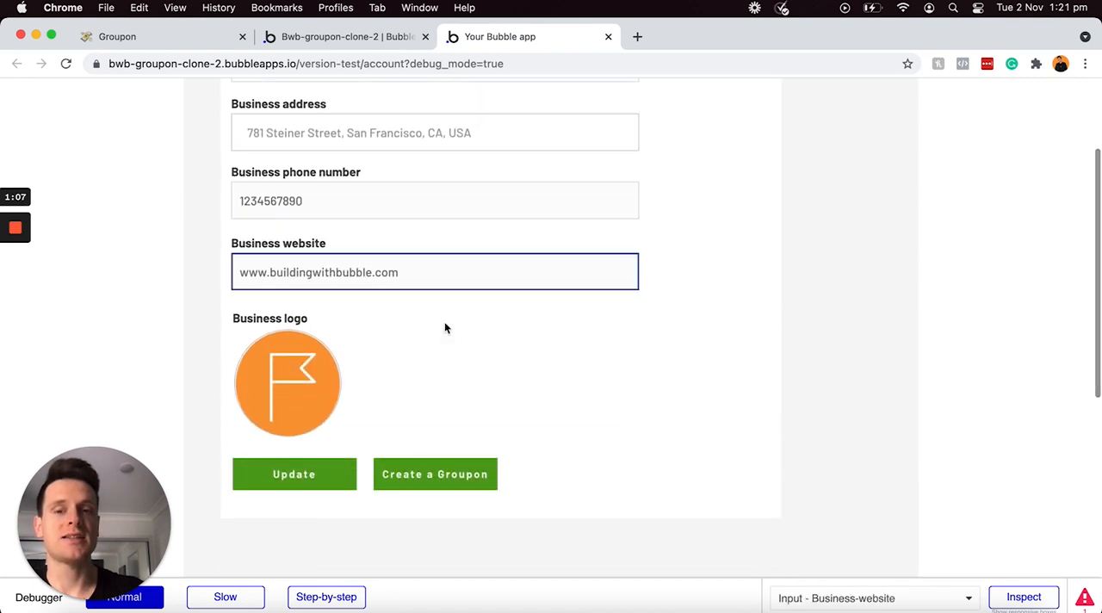
{"action": "left_click", "coordinate": [437, 478]}
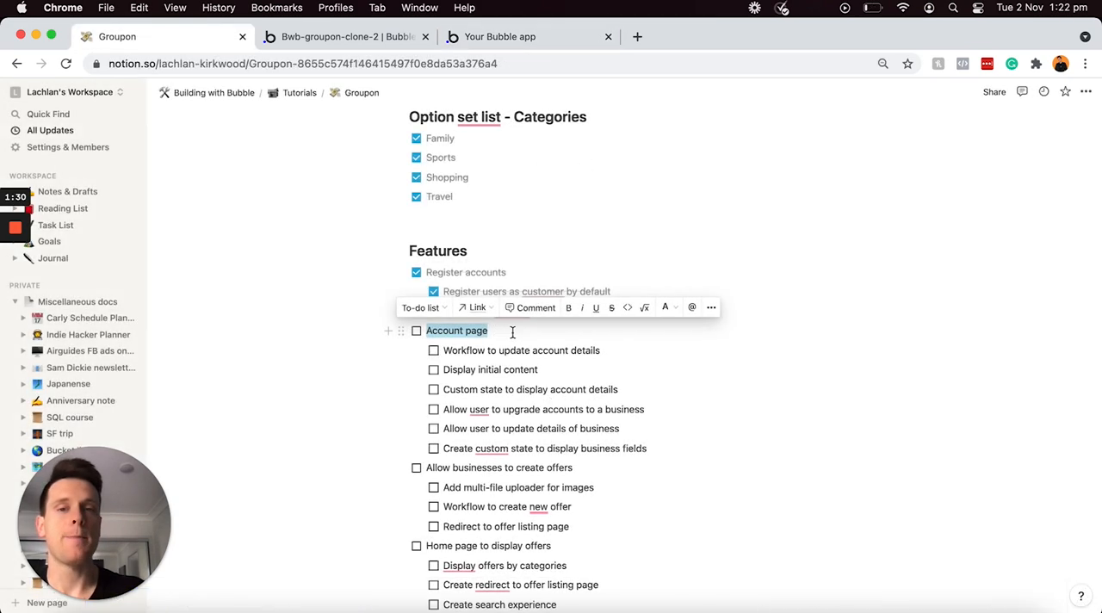
Step: In the Notion feature checklist, mark Account page and all its subtasks as done and highlight "Allow businesses to create offers"
{"action": "left_click", "coordinate": [416, 332]}
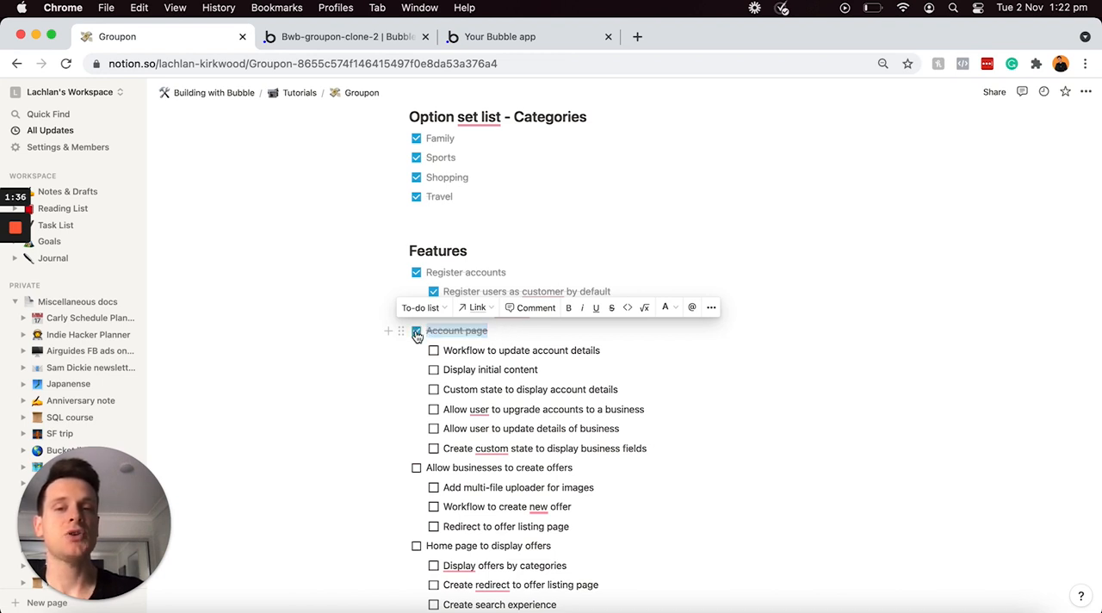
{"action": "triple_click", "coordinate": [648, 449]}
{"action": "left_click_drag", "start_coordinate": [566, 422], "coordinate": [479, 355]}
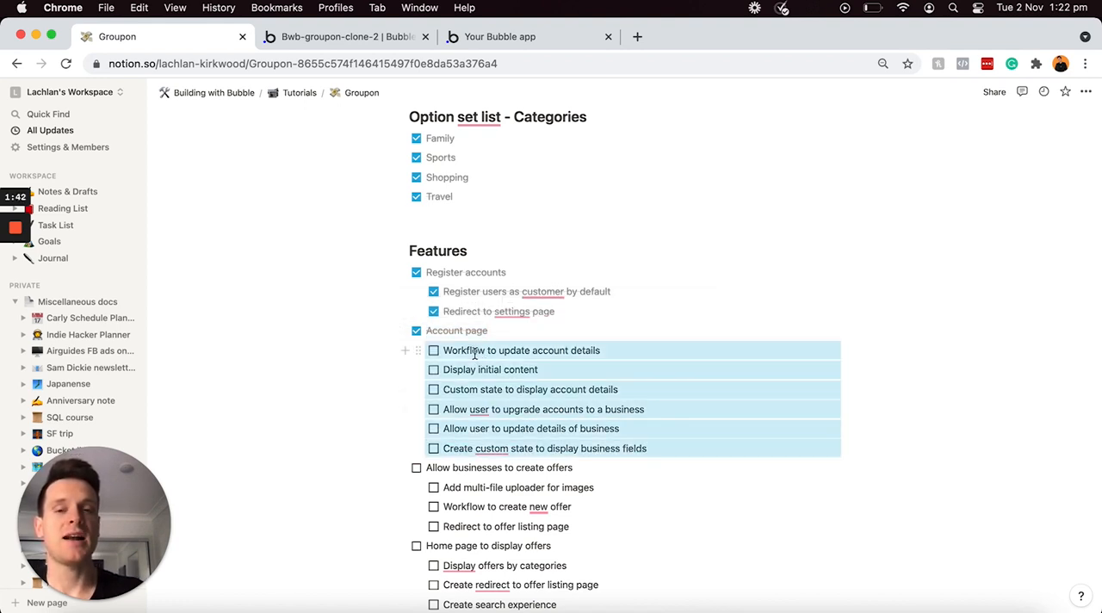
{"action": "left_click", "coordinate": [434, 352]}
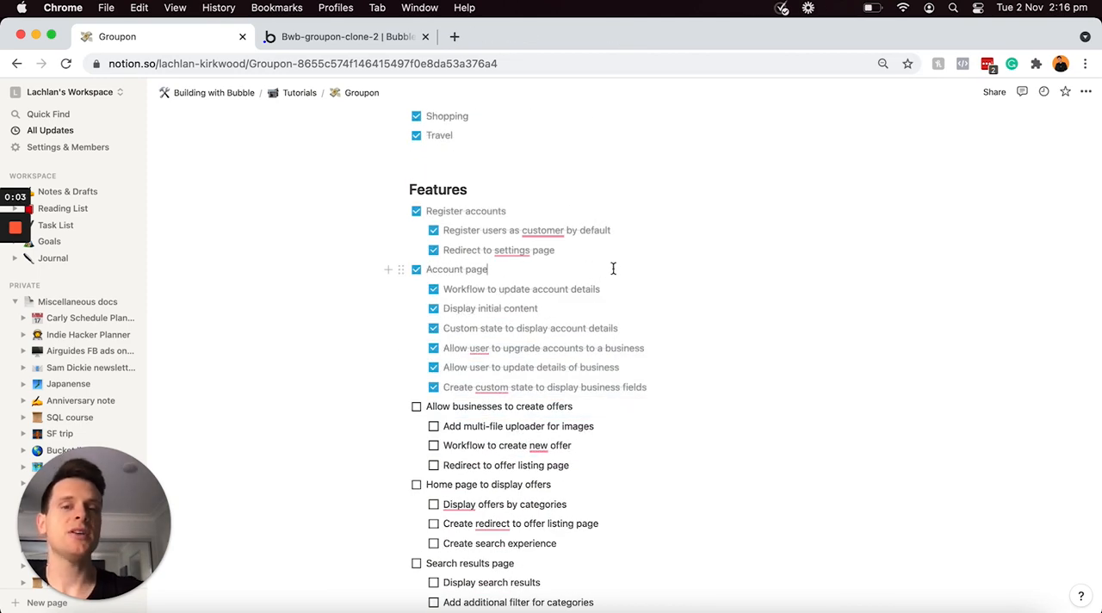
{"action": "left_click", "coordinate": [594, 406]}
{"action": "triple_click", "coordinate": [594, 406]}
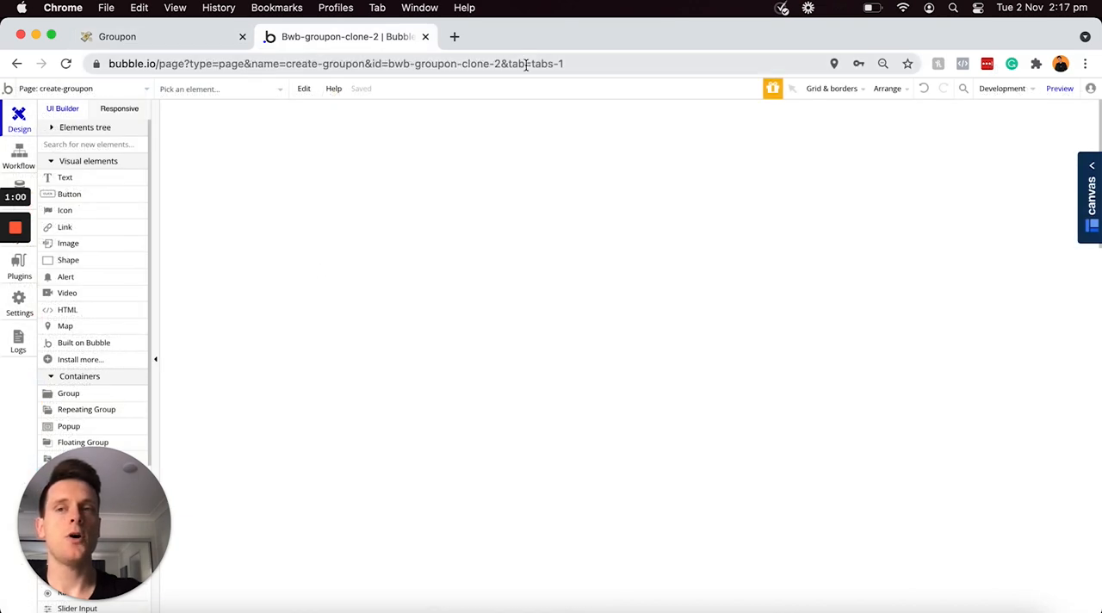
Step: In the Bubble editor, set the create-groupon page's background color to #FAFAFA
{"action": "left_click", "coordinate": [556, 257]}
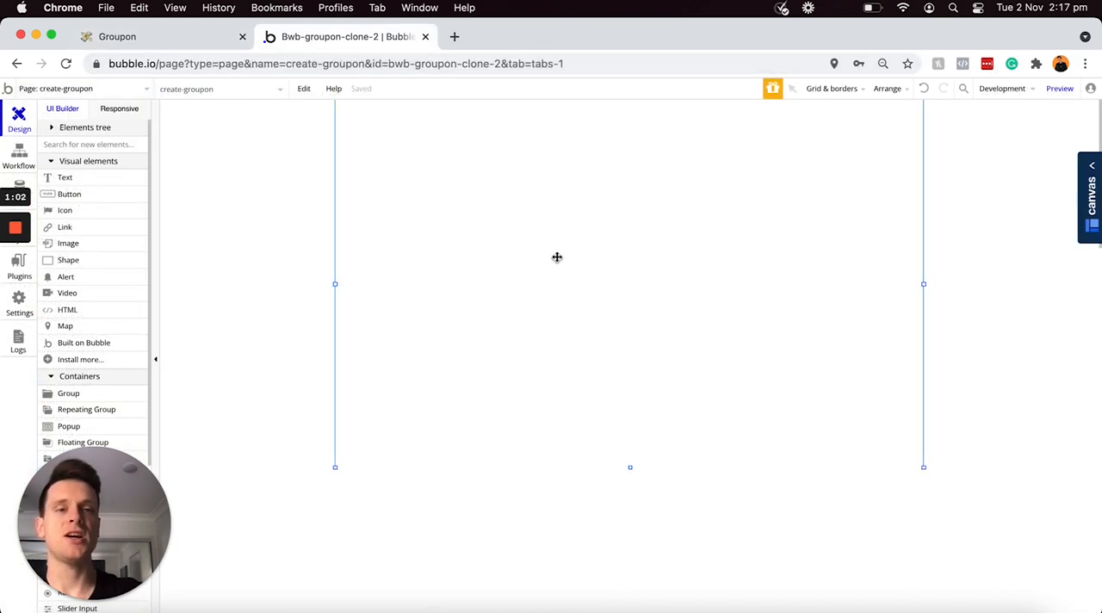
{"action": "double_click", "coordinate": [672, 170]}
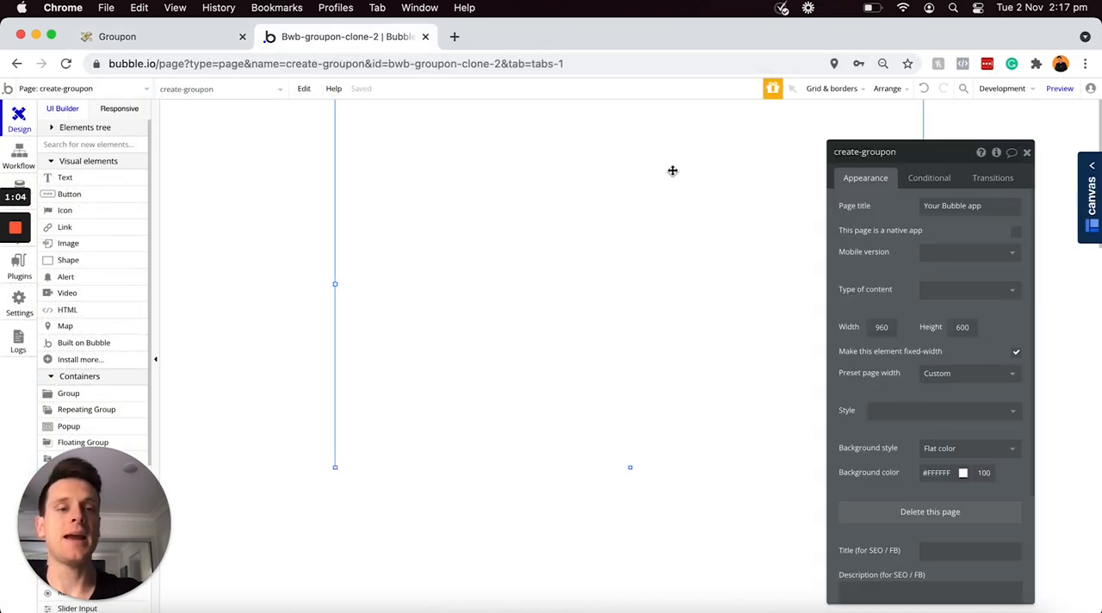
{"action": "left_click", "coordinate": [937, 471]}
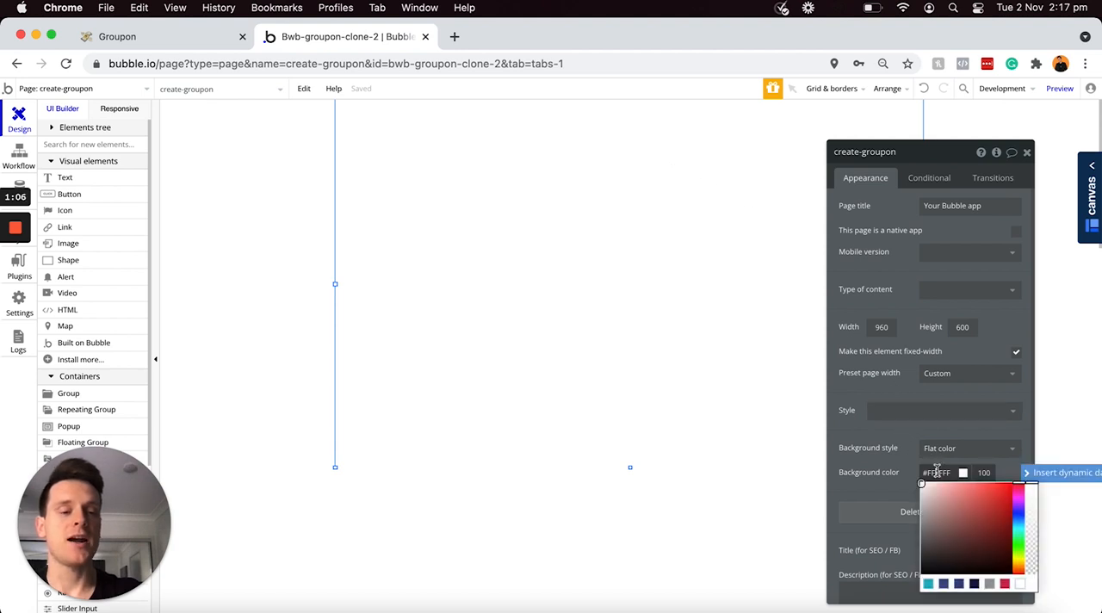
{"action": "left_click_drag", "start_coordinate": [921, 483], "coordinate": [921, 485]}
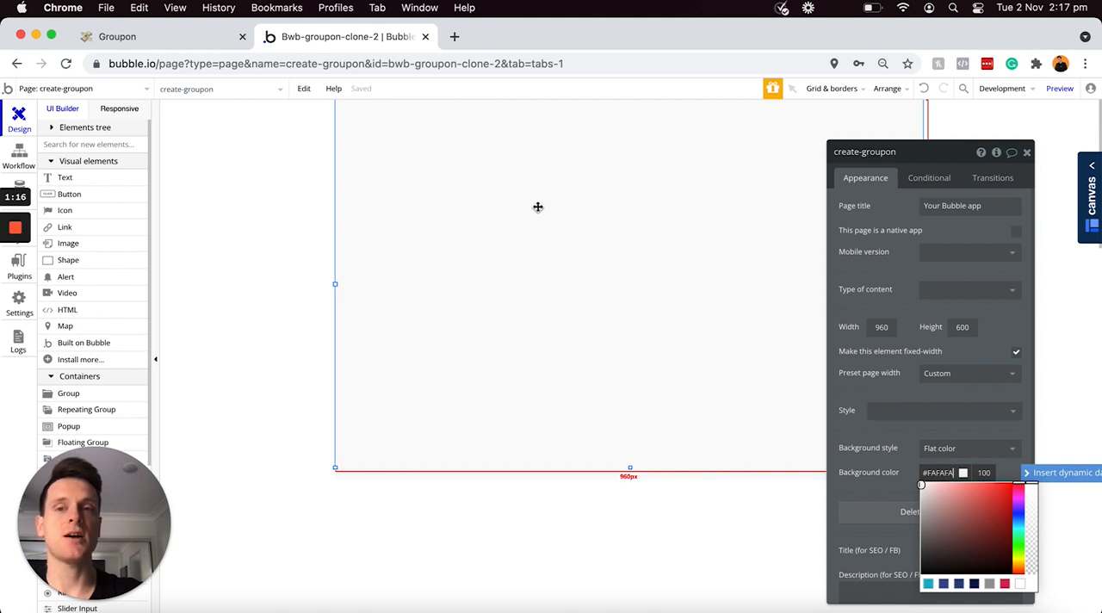
Step: Add a text element reading "Create a new Groupon" near the upper-left corner of the create-groupon page
{"action": "left_click", "coordinate": [108, 182]}
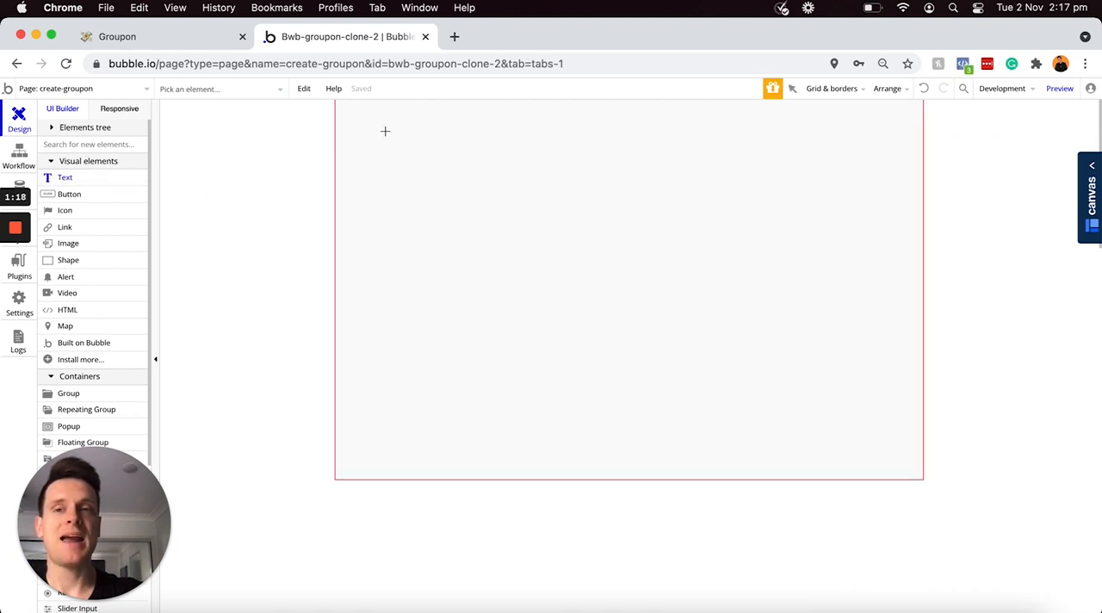
{"action": "left_click_drag", "start_coordinate": [351, 113], "coordinate": [576, 141]}
{"action": "left_click_drag", "start_coordinate": [576, 140], "coordinate": [578, 144]}
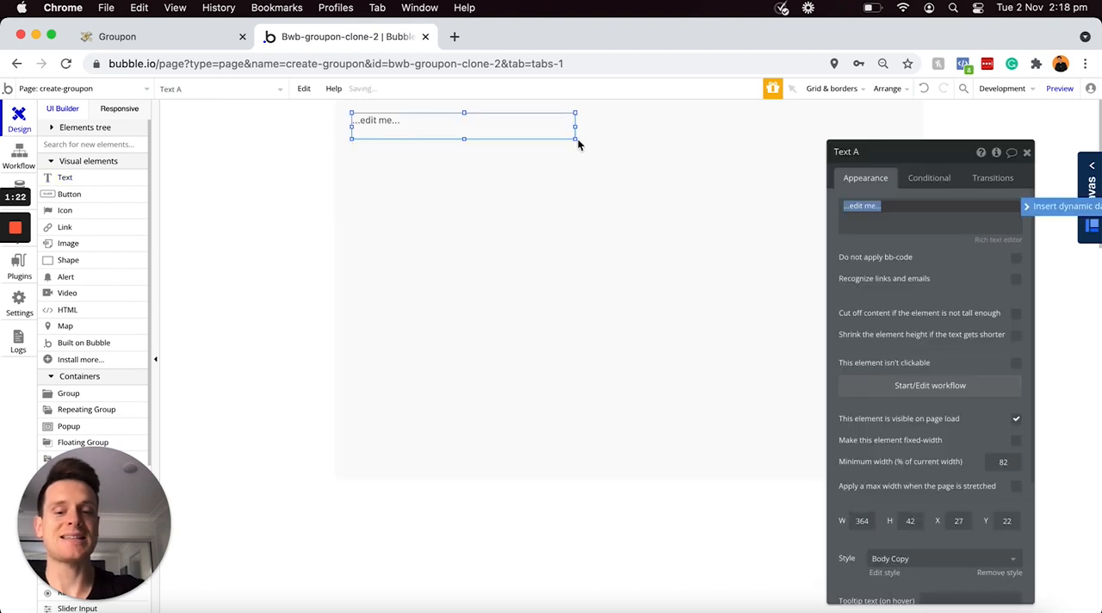
{"action": "type", "text": "C"}
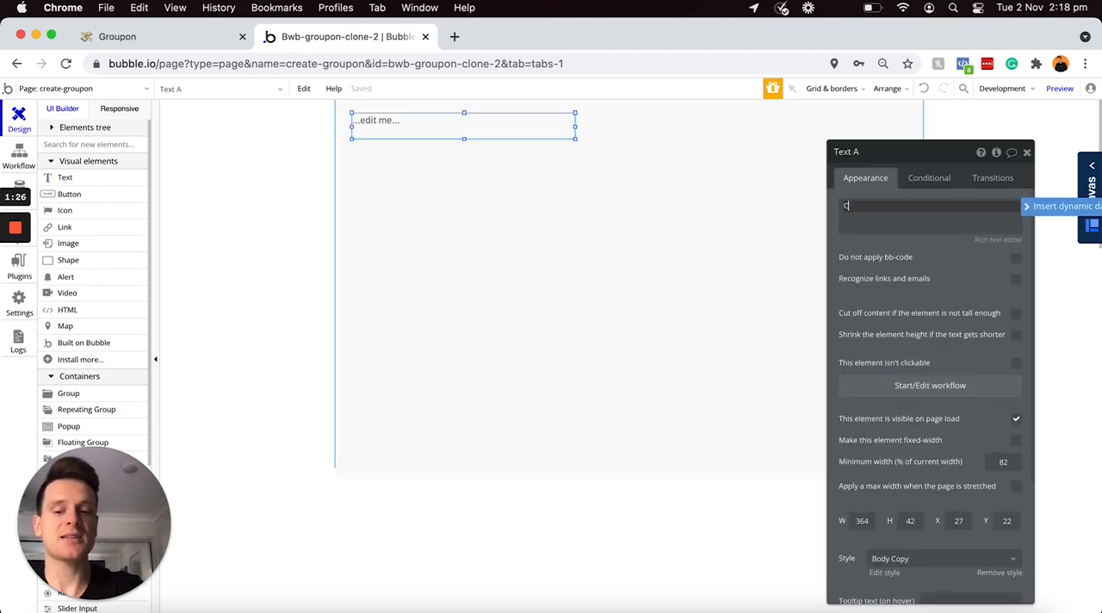
{"action": "type", "text": "reate a new Groupo"}
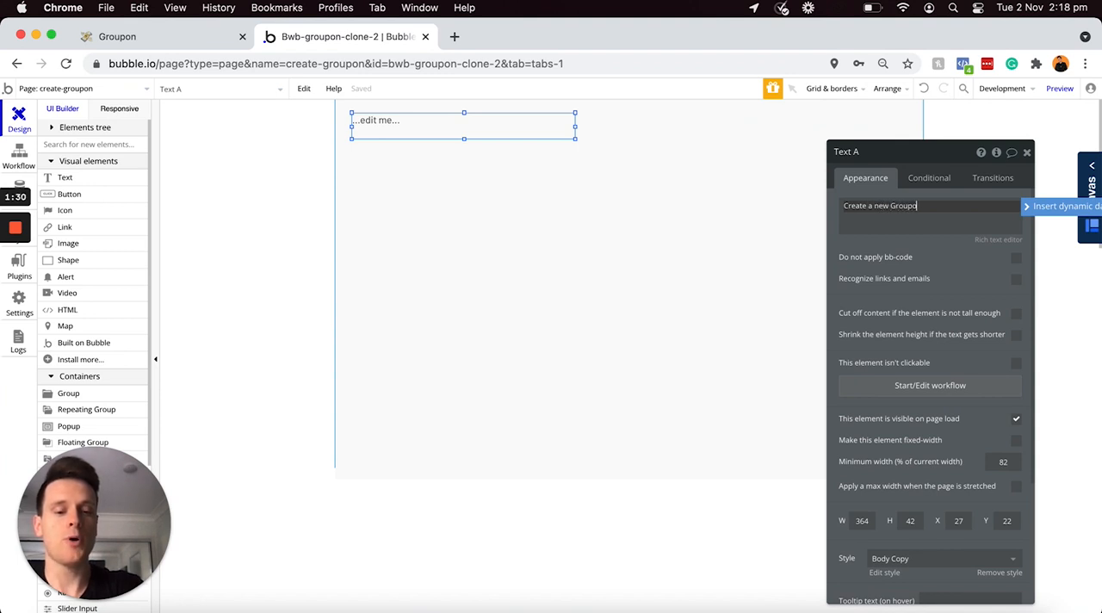
{"action": "type", "text": "n"}
Step: Apply the H2 Heading - Dark style to the "Create a new Groupon" text and shrink its box to about 225 × 36
{"action": "scroll", "coordinate": [925, 499], "scroll_direction": "down", "scroll_amount": 2}
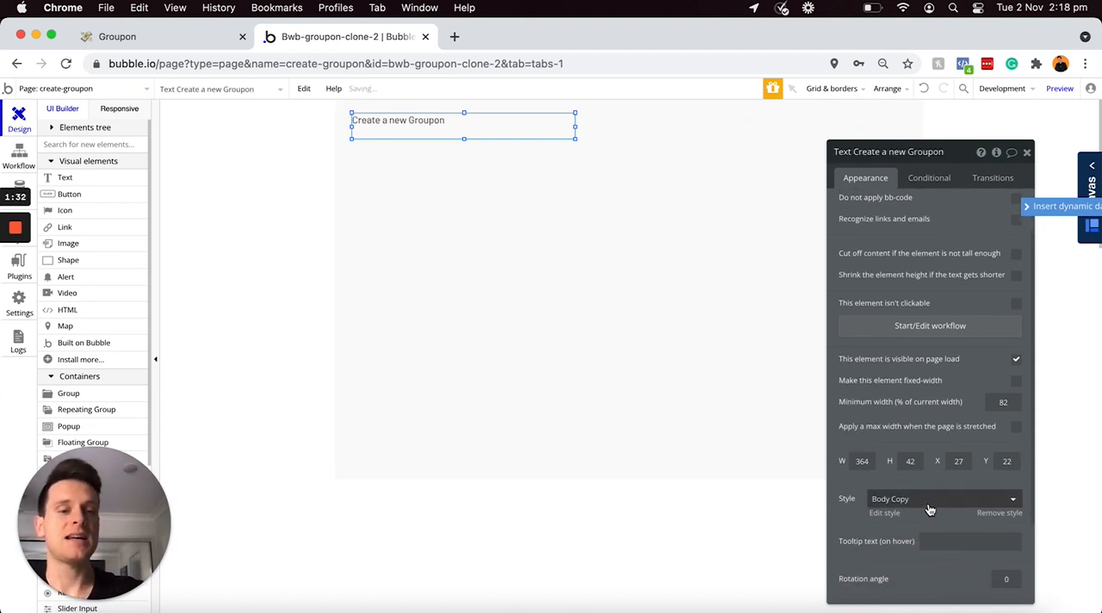
{"action": "left_click", "coordinate": [927, 504]}
{"action": "scroll", "coordinate": [905, 553], "scroll_direction": "down", "scroll_amount": 2}
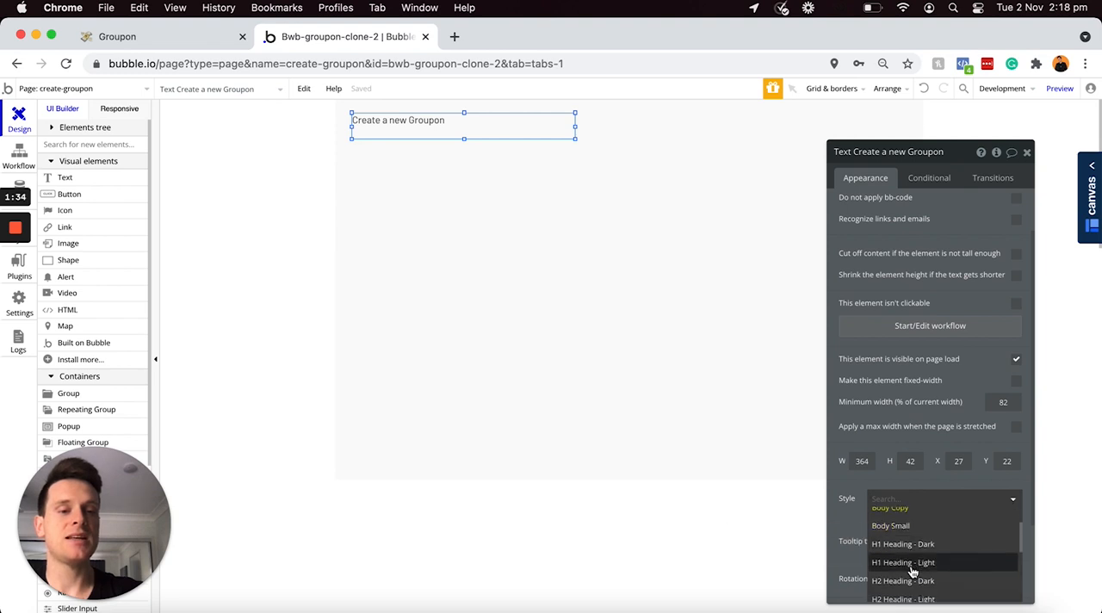
{"action": "left_click", "coordinate": [901, 582]}
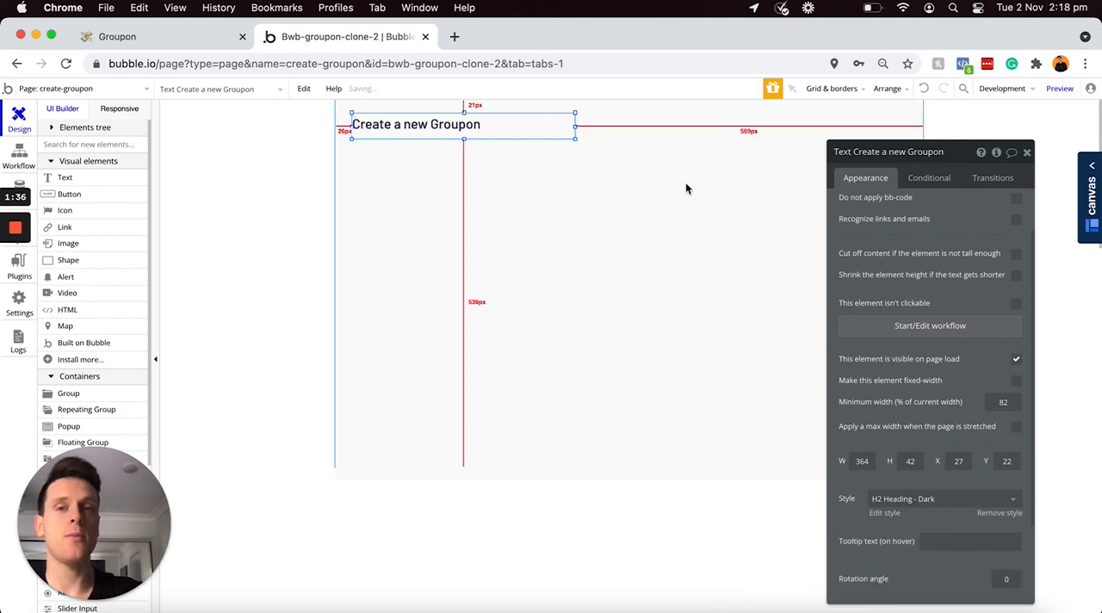
{"action": "left_click_drag", "start_coordinate": [575, 138], "coordinate": [492, 137]}
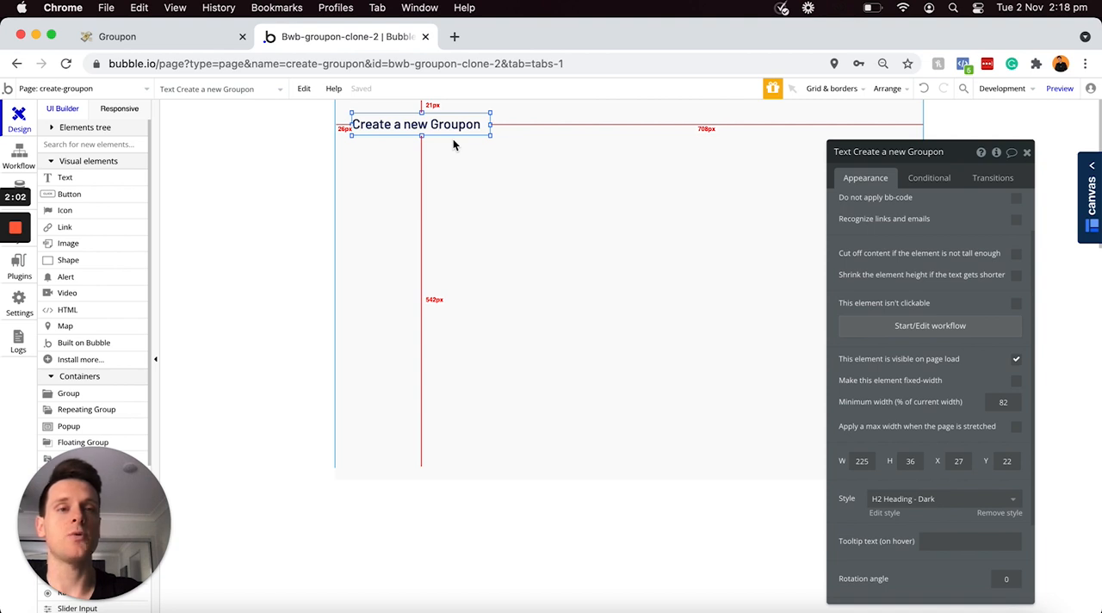
Step: Add a text element reading "Highlights" below the "Create a new Groupon" heading
{"action": "left_click", "coordinate": [107, 177]}
{"action": "left_click_drag", "start_coordinate": [357, 145], "coordinate": [447, 165]}
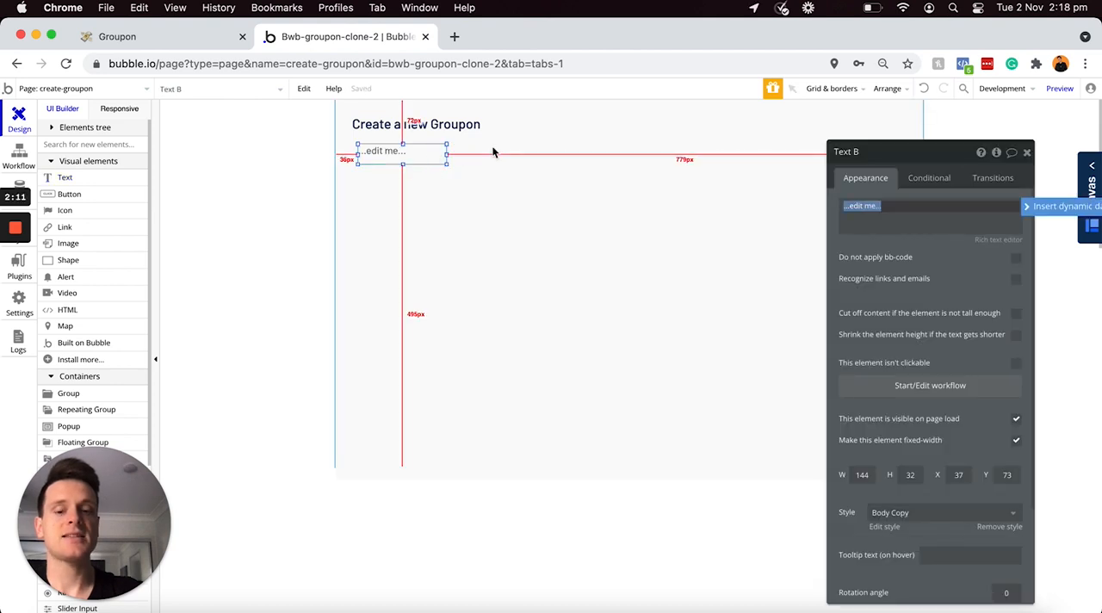
{"action": "type", "text": "Highlight"}
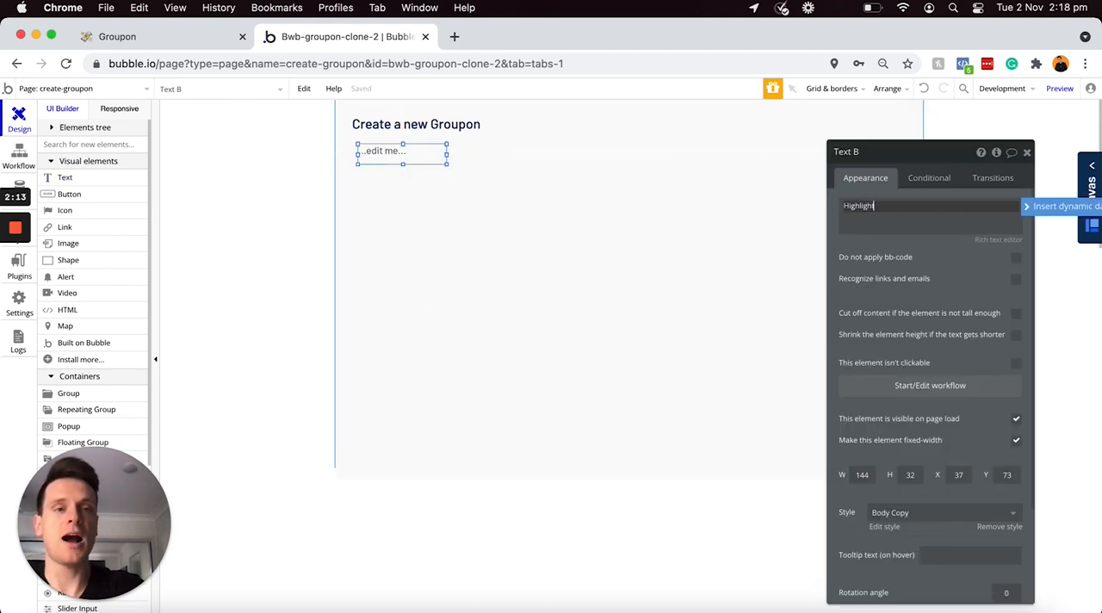
{"action": "type", "text": "s"}
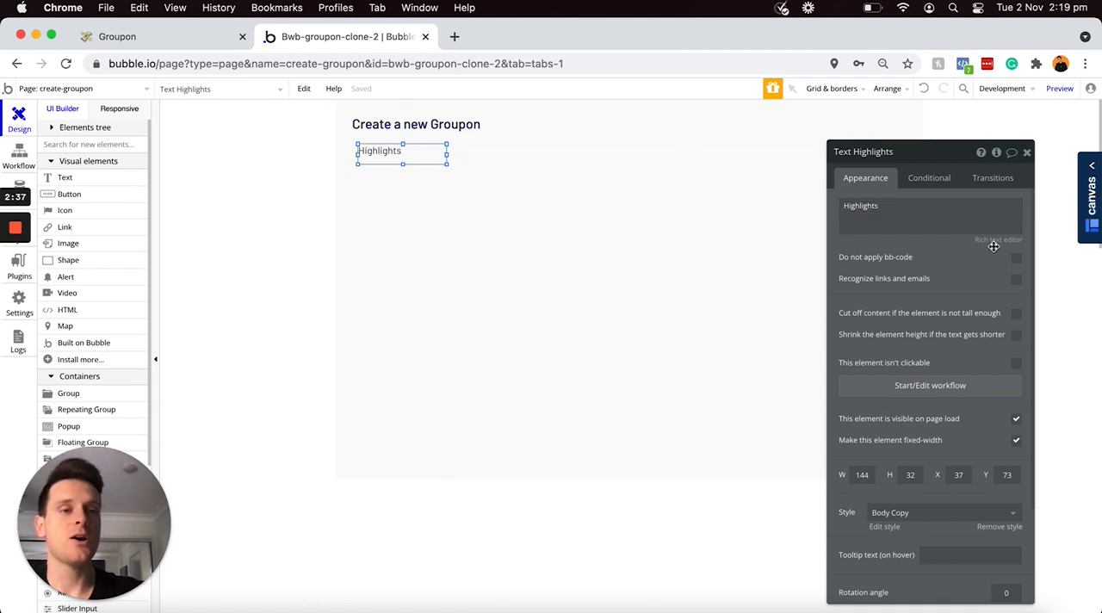
Step: Make the Highlights label bold, shrink it to about 81 × 26 and align it with the heading's left edge
{"action": "left_click", "coordinate": [995, 241]}
{"action": "key", "text": "super+a"}
{"action": "key", "text": "super+b"}
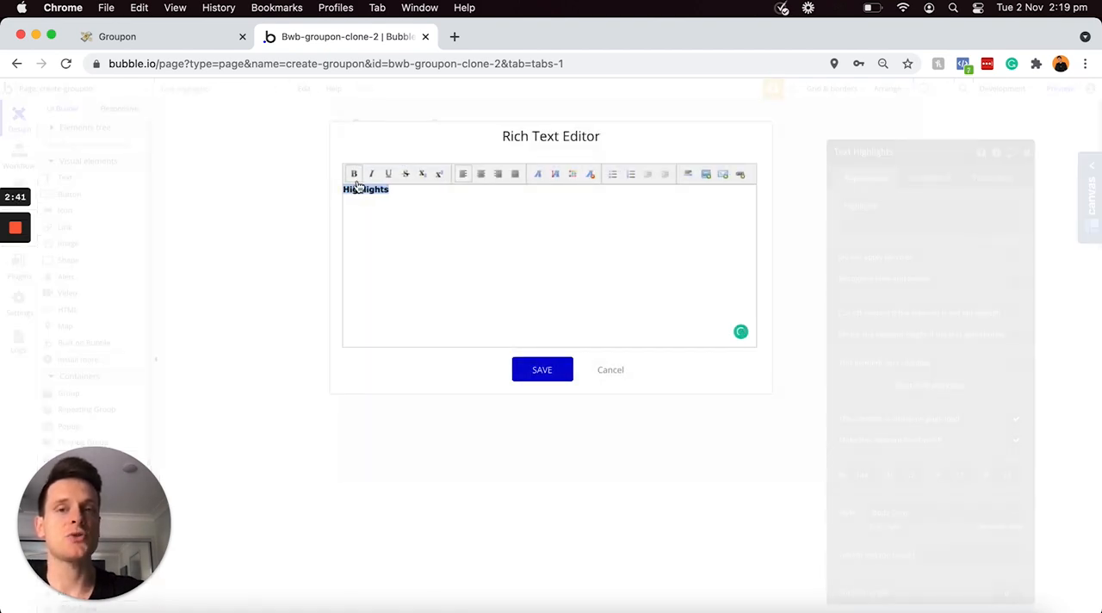
{"action": "left_click", "coordinate": [542, 370]}
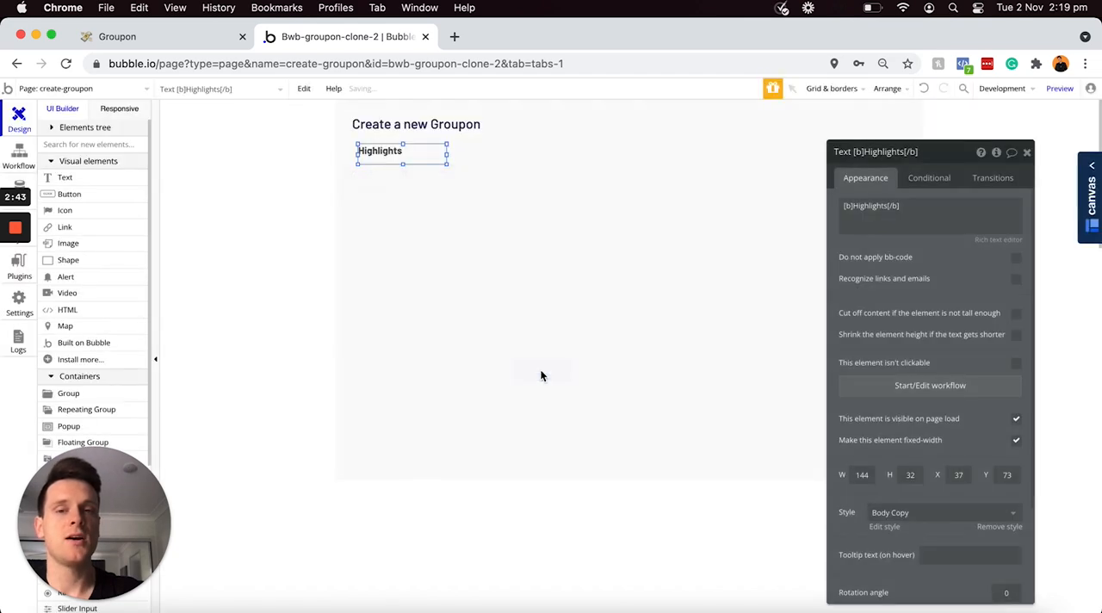
{"action": "left_click_drag", "start_coordinate": [446, 164], "coordinate": [386, 163]}
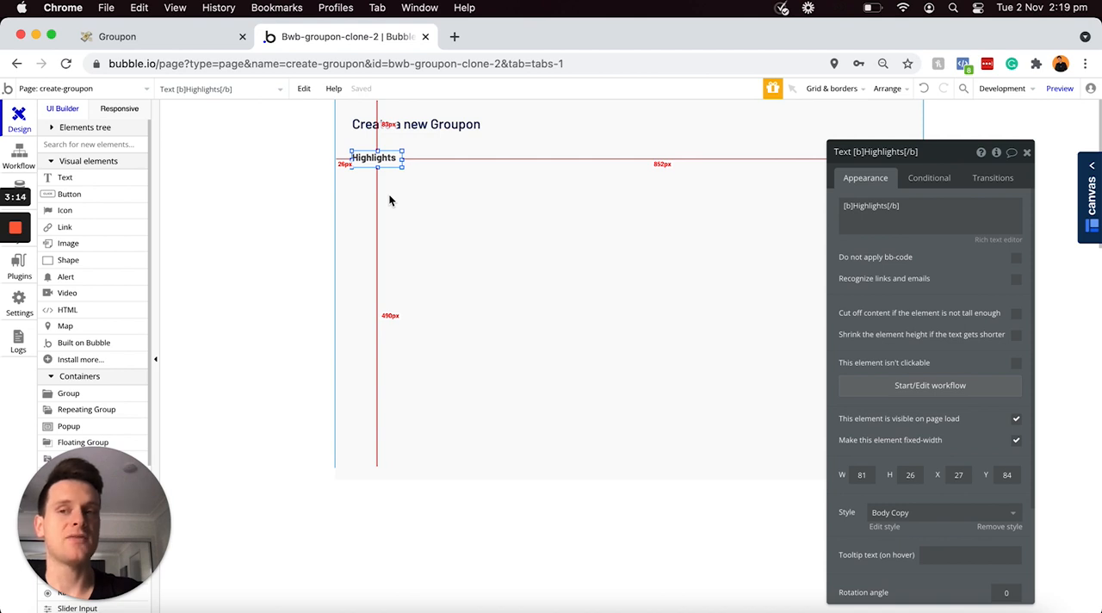
Step: Draw a multiline input about 618 wide and 47 high below the Highlights label
{"action": "scroll", "coordinate": [74, 280], "scroll_direction": "down", "scroll_amount": 5}
{"action": "scroll", "coordinate": [74, 280], "scroll_direction": "down", "scroll_amount": 3}
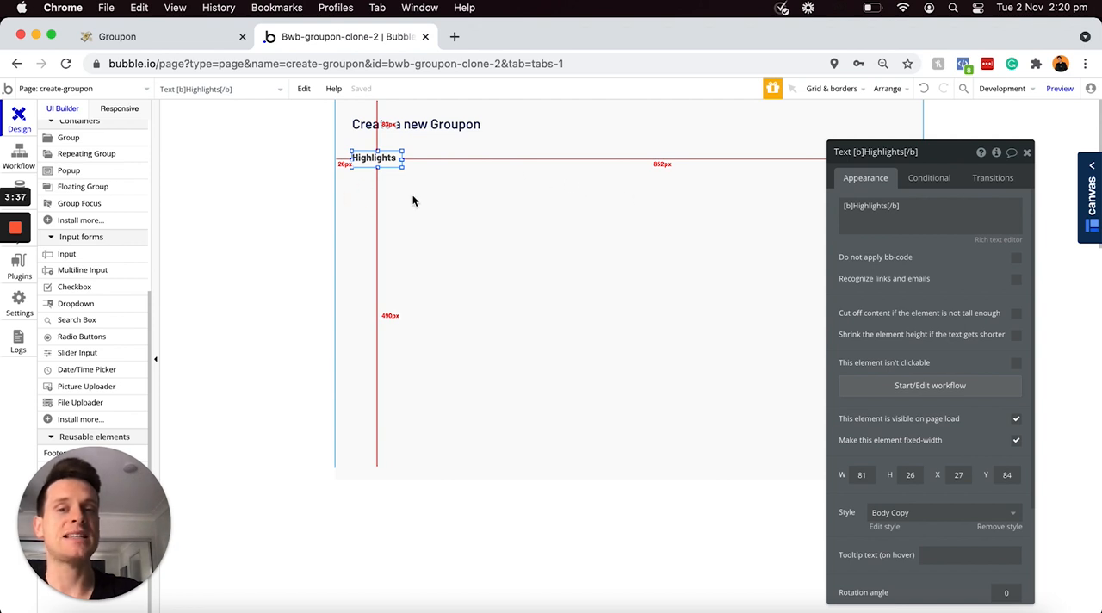
{"action": "left_click", "coordinate": [77, 272]}
{"action": "left_click_drag", "start_coordinate": [357, 176], "coordinate": [689, 202]}
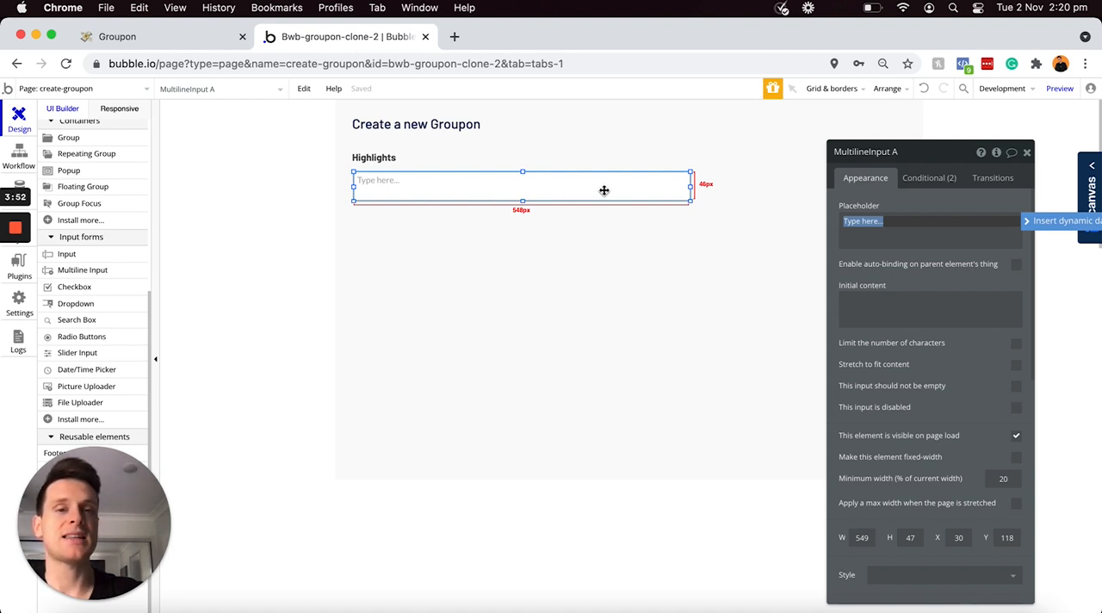
{"action": "left_click_drag", "start_coordinate": [692, 188], "coordinate": [733, 187]}
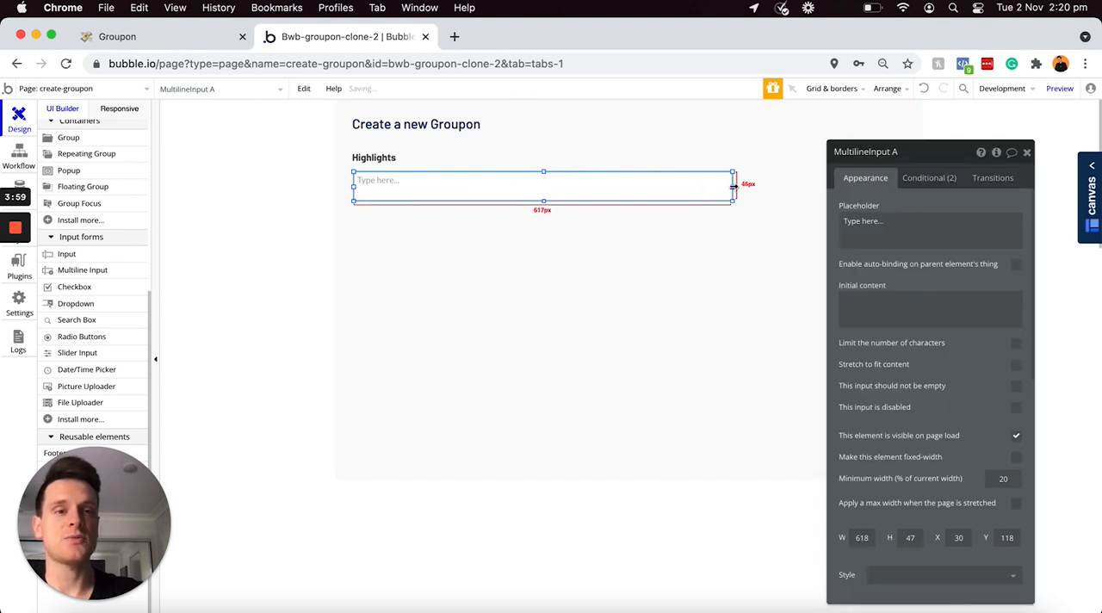
Step: Rename the multiline input as "MultilineInput - Highlights" and enable Stretch to fit content
{"action": "left_click_drag", "start_coordinate": [916, 153], "coordinate": [918, 155]}
{"action": "left_click", "coordinate": [918, 152]}
{"action": "key", "text": "BackSpace"}
{"action": "type", "text": "- H"}
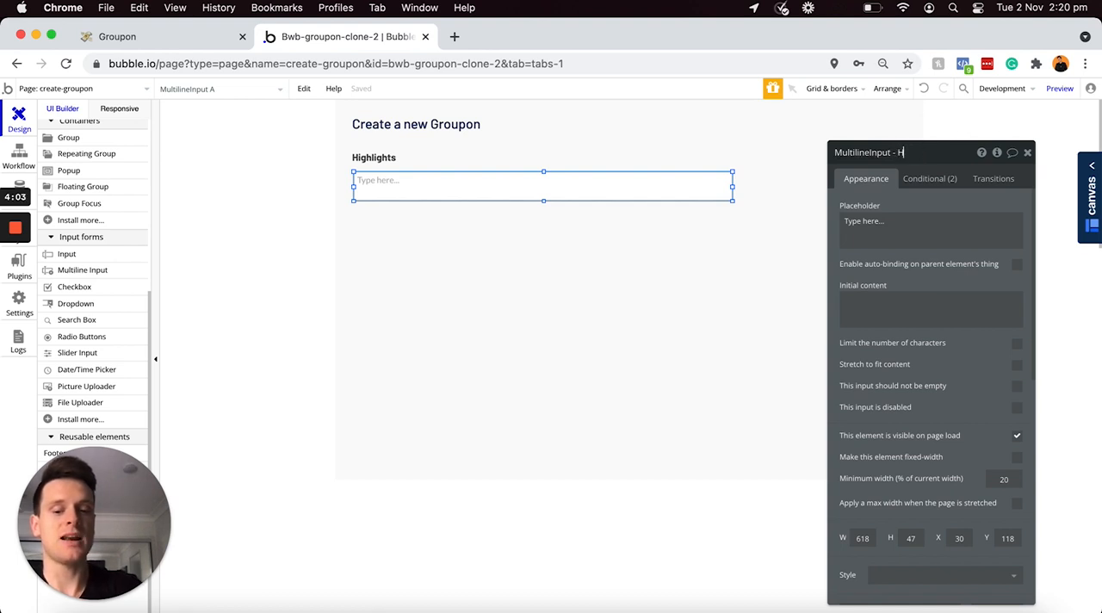
{"action": "type", "text": "ighlights"}
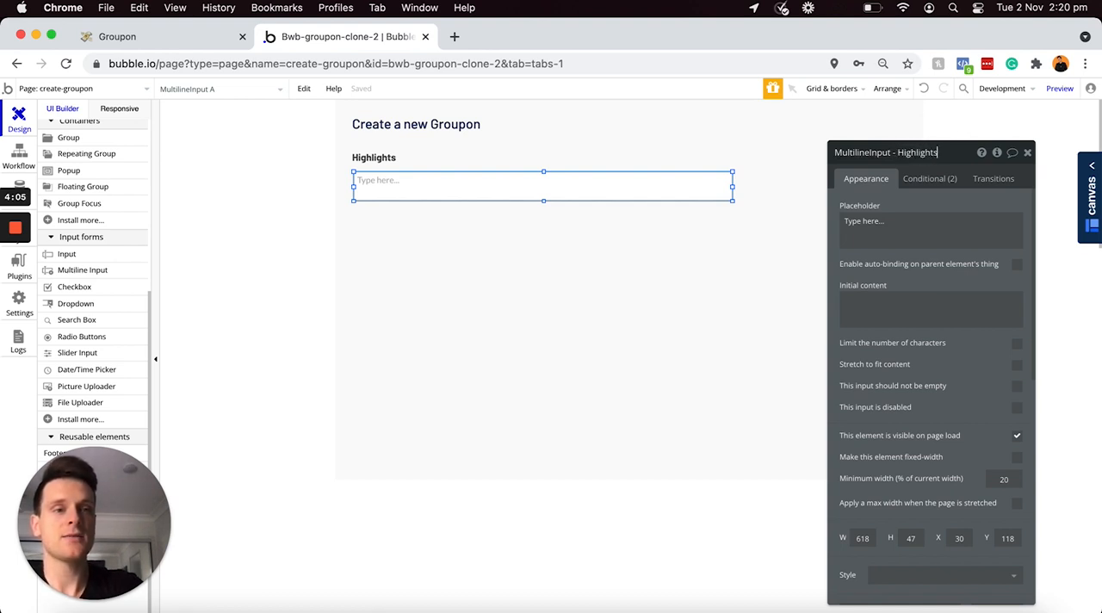
{"action": "left_click", "coordinate": [1016, 368]}
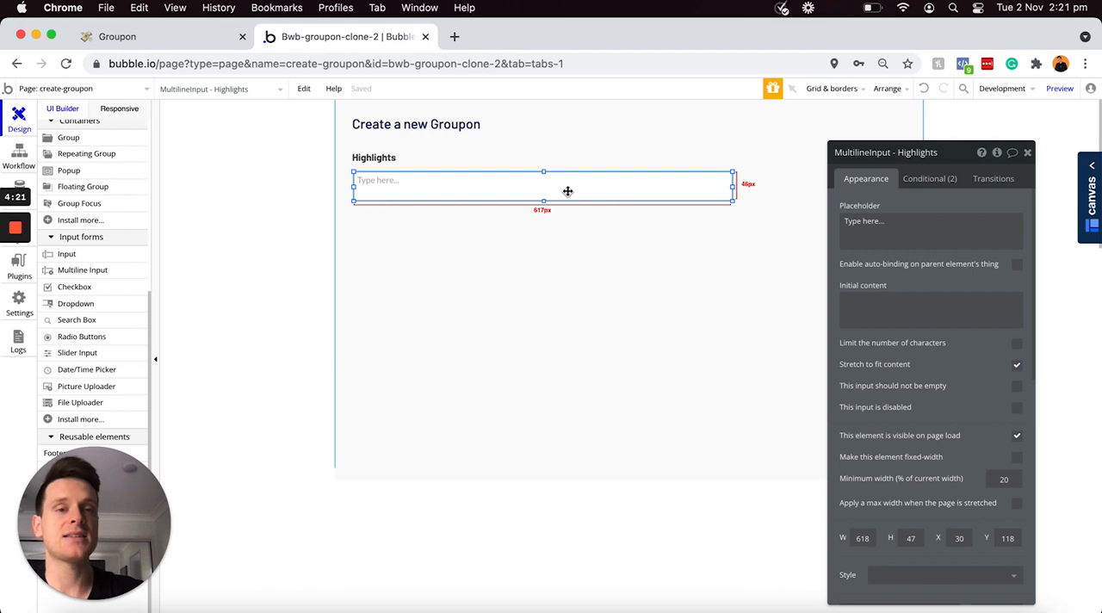
Step: Set the Highlights multiline input's border roundness to 0 and move it directly under its label, aligned with the label's left edge
{"action": "scroll", "coordinate": [924, 290], "scroll_direction": "down", "scroll_amount": 2}
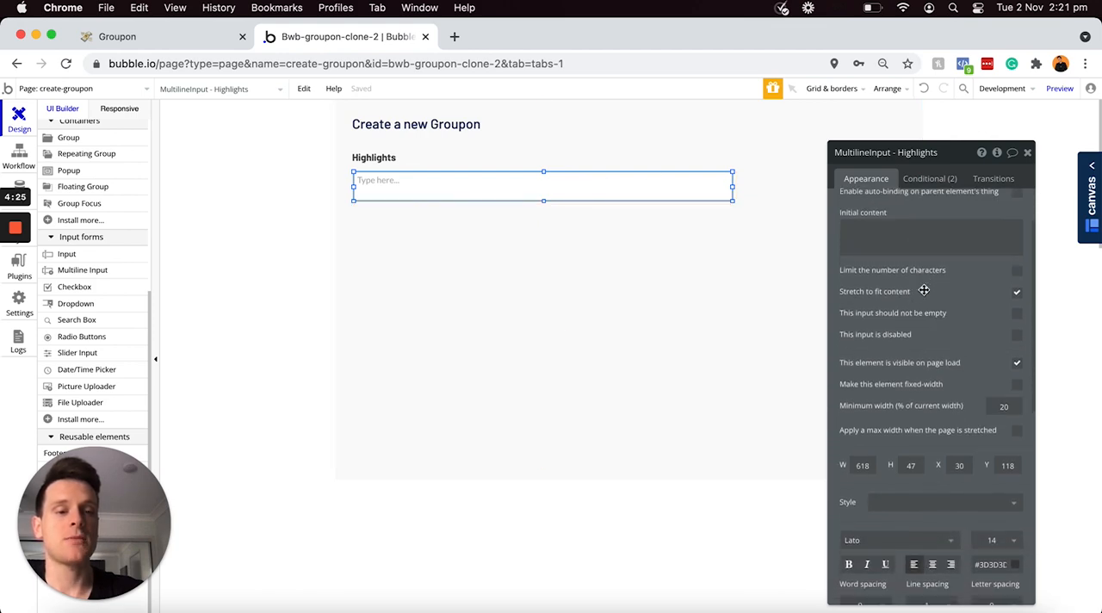
{"action": "scroll", "coordinate": [924, 290], "scroll_direction": "down", "scroll_amount": 5}
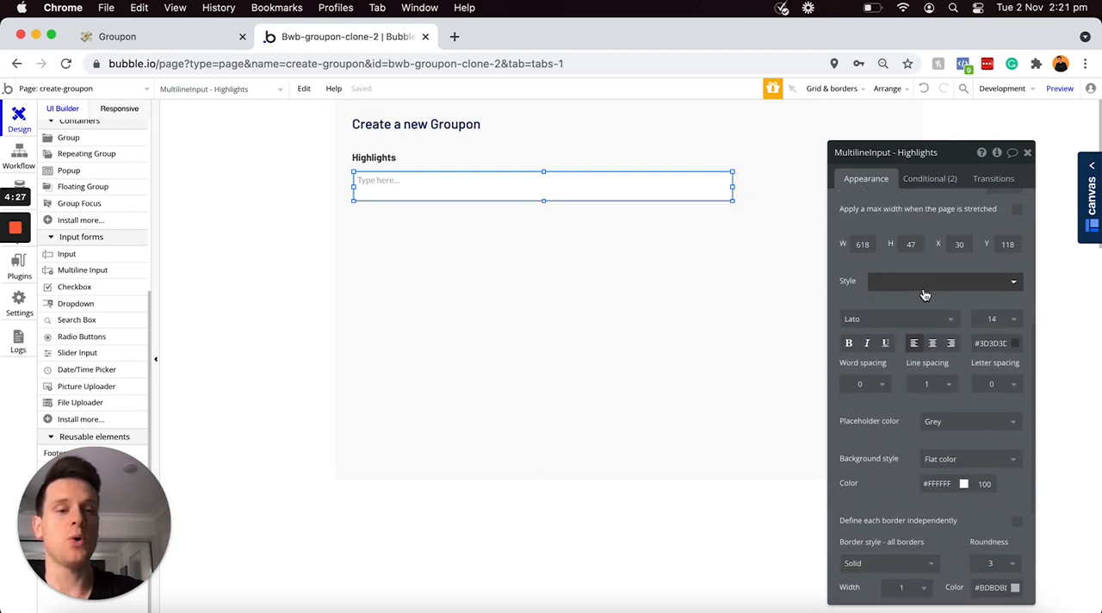
{"action": "scroll", "coordinate": [924, 295], "scroll_direction": "down", "scroll_amount": 3}
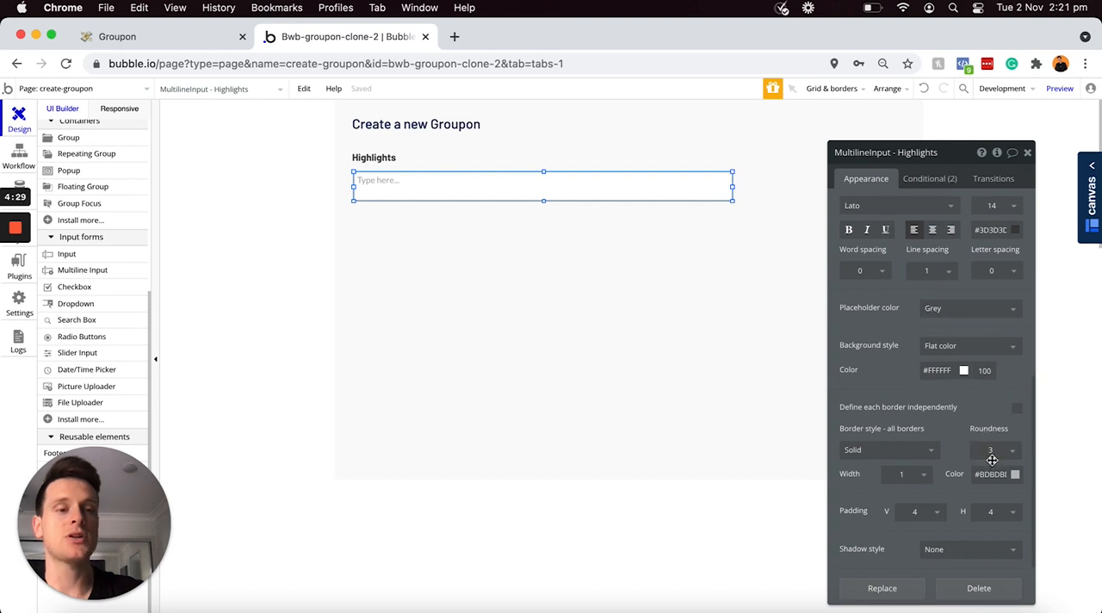
{"action": "left_click", "coordinate": [992, 453]}
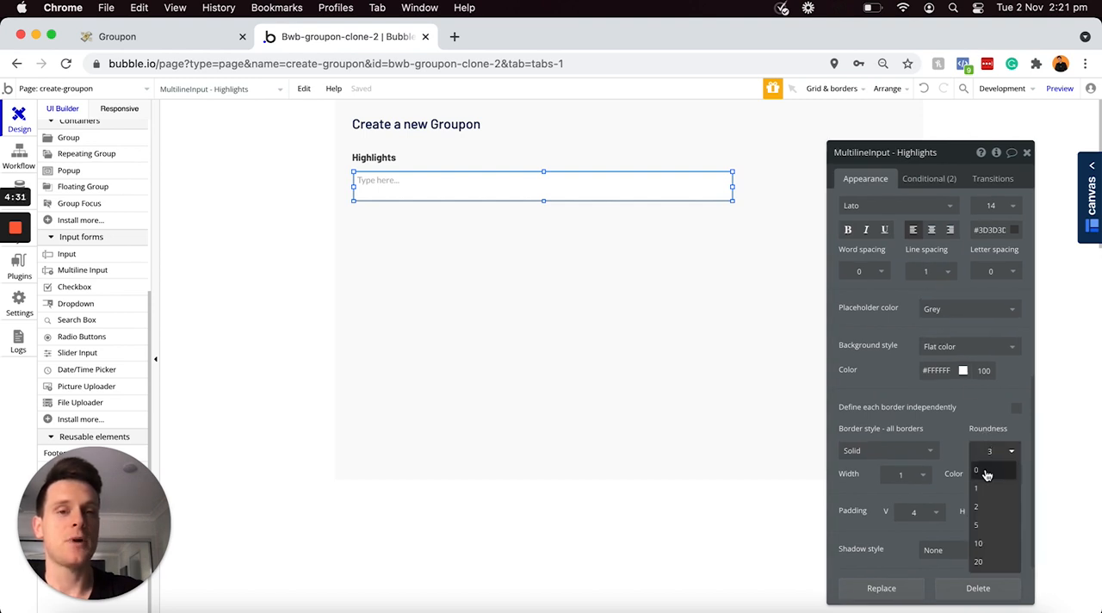
{"action": "left_click", "coordinate": [987, 473]}
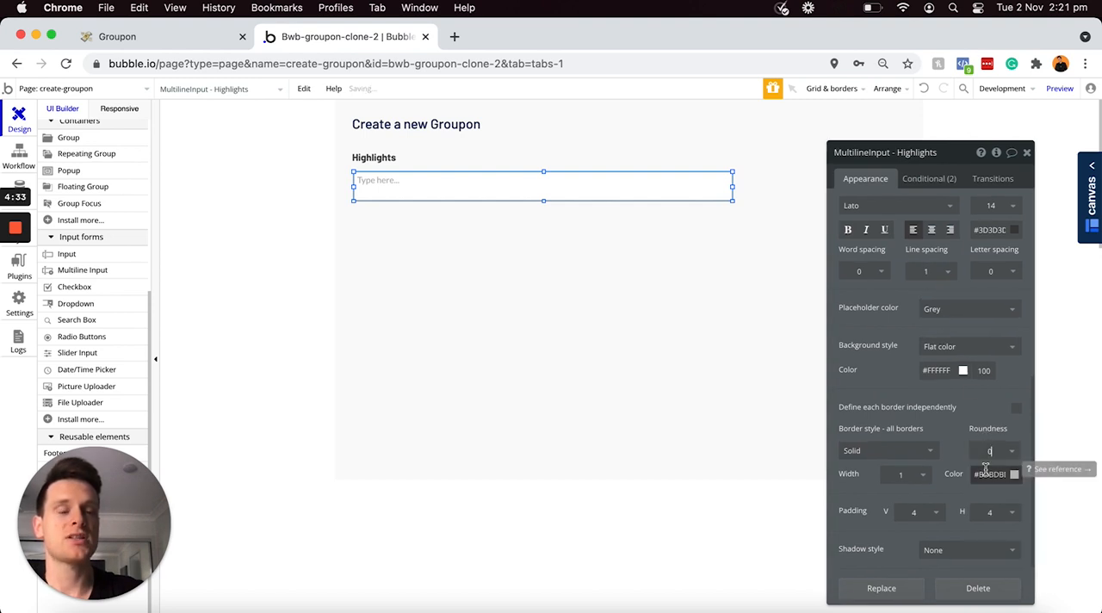
{"action": "left_click", "coordinate": [709, 216]}
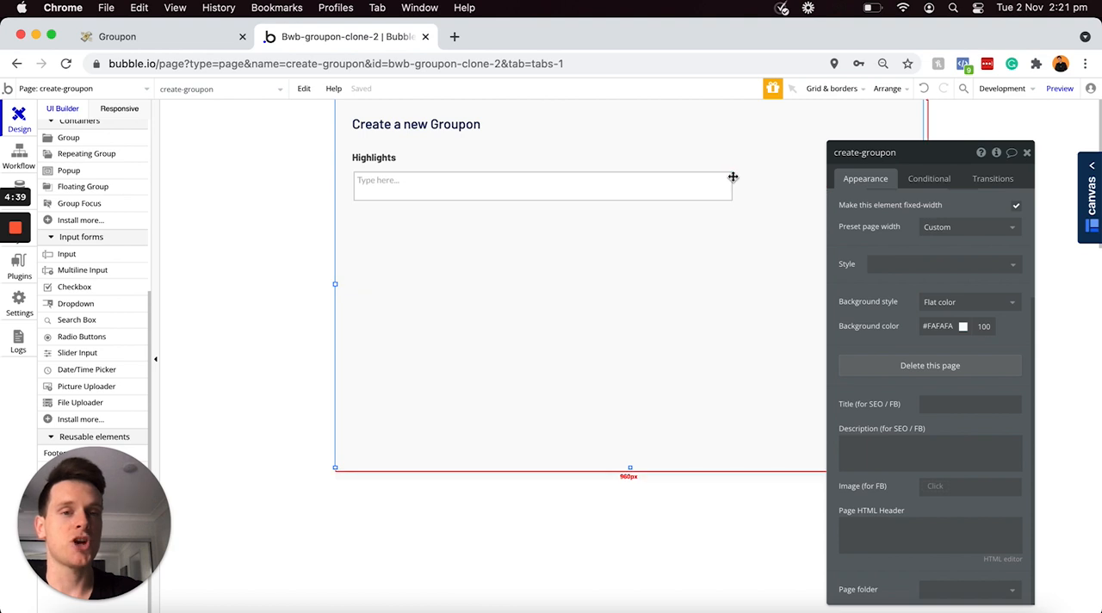
{"action": "left_click", "coordinate": [685, 185]}
{"action": "left_click_drag", "start_coordinate": [685, 185], "coordinate": [684, 180]}
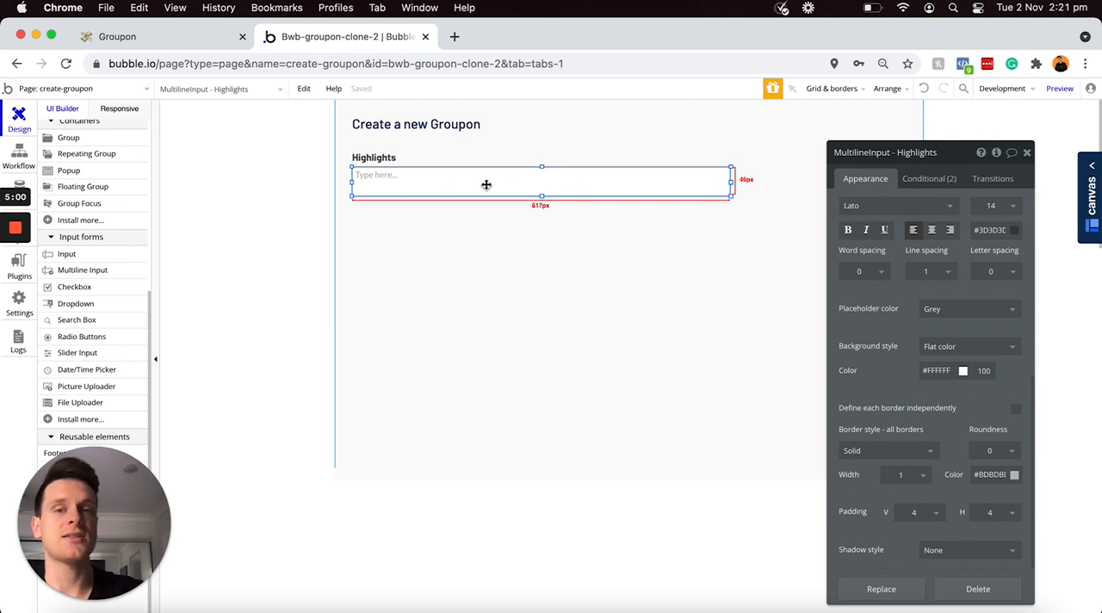
Step: Duplicate the Highlights label and place the copy below the multiline input, aligned with its left edge
{"action": "left_click", "coordinate": [386, 160]}
{"action": "key", "text": "super+v"}
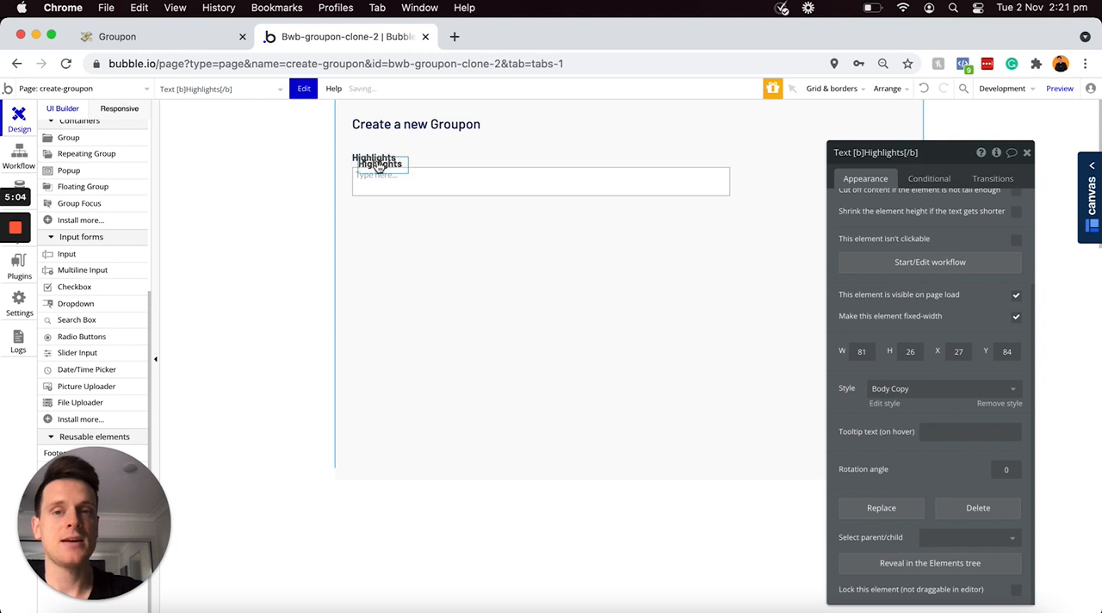
{"action": "left_click_drag", "start_coordinate": [380, 165], "coordinate": [371, 215]}
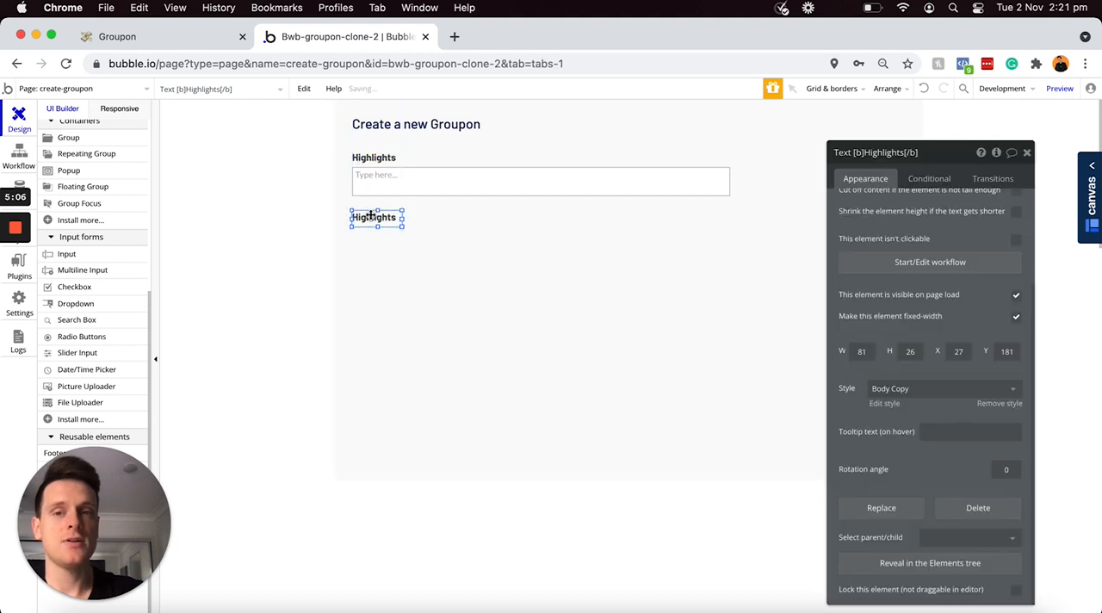
Step: Change the copied label's text to [b]Location[/b]
{"action": "scroll", "coordinate": [895, 224], "scroll_direction": "up", "scroll_amount": 5}
{"action": "left_click", "coordinate": [889, 209]}
{"action": "left_click", "coordinate": [887, 206]}
{"action": "key", "text": "BackSpace"}
{"action": "key", "text": "BackSpace"}
{"action": "key", "text": "BackSpace"}
{"action": "key", "text": "BackSpace"}
{"action": "key", "text": "BackSpace"}
{"action": "key", "text": "BackSpace"}
{"action": "key", "text": "BackSpace"}
{"action": "key", "text": "BackSpace"}
{"action": "key", "text": "BackSpace"}
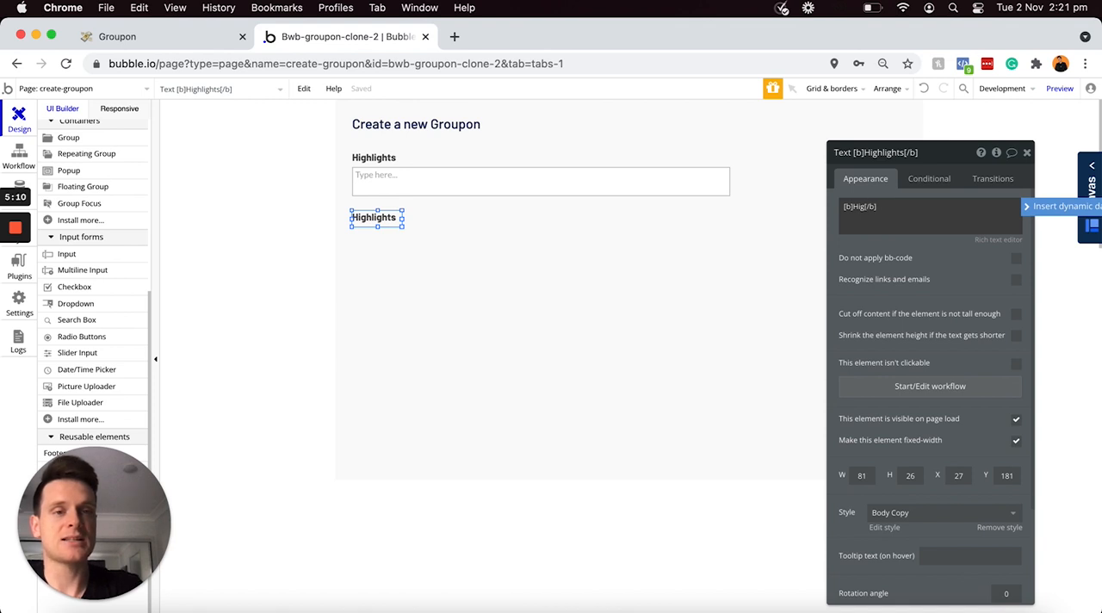
{"action": "key", "text": "BackSpace"}
{"action": "type", "text": "Location"}
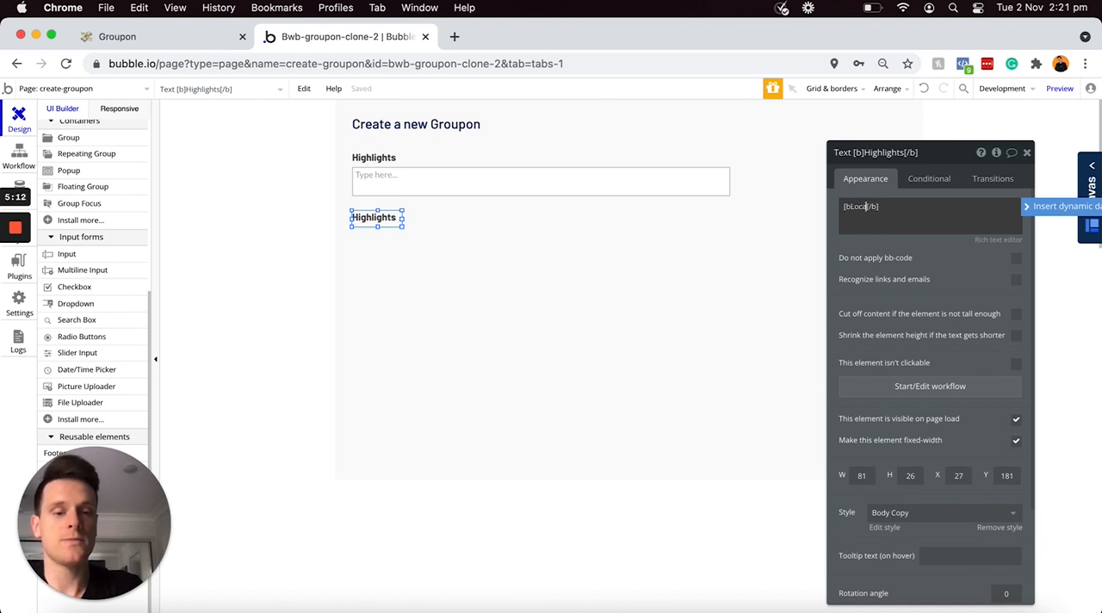
{"action": "key", "text": "Right"}
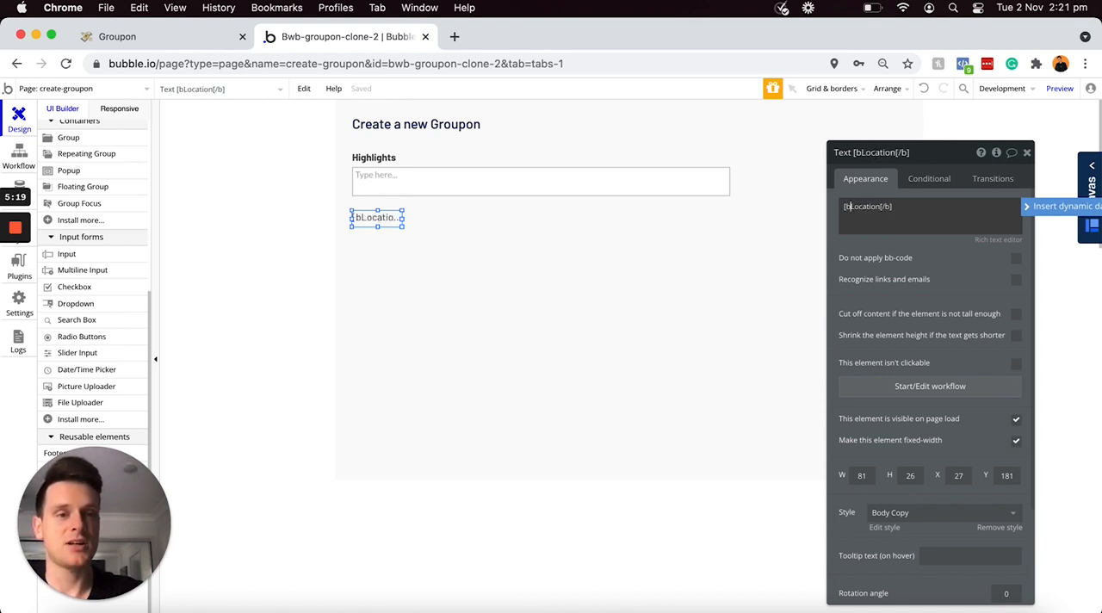
{"action": "key", "text": "Right"}
{"action": "type", "text": "]"}
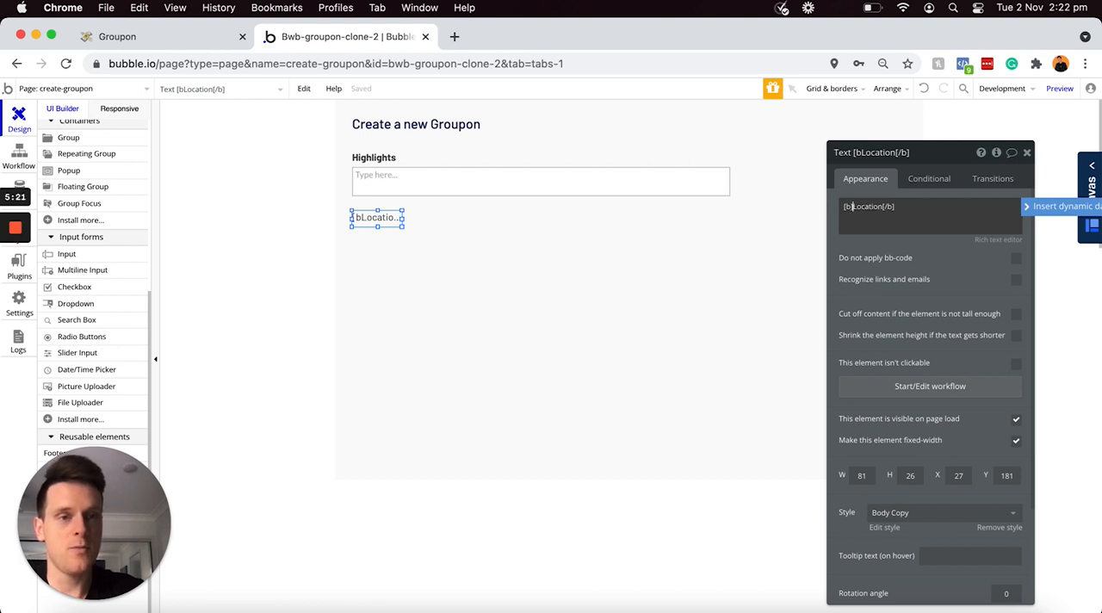
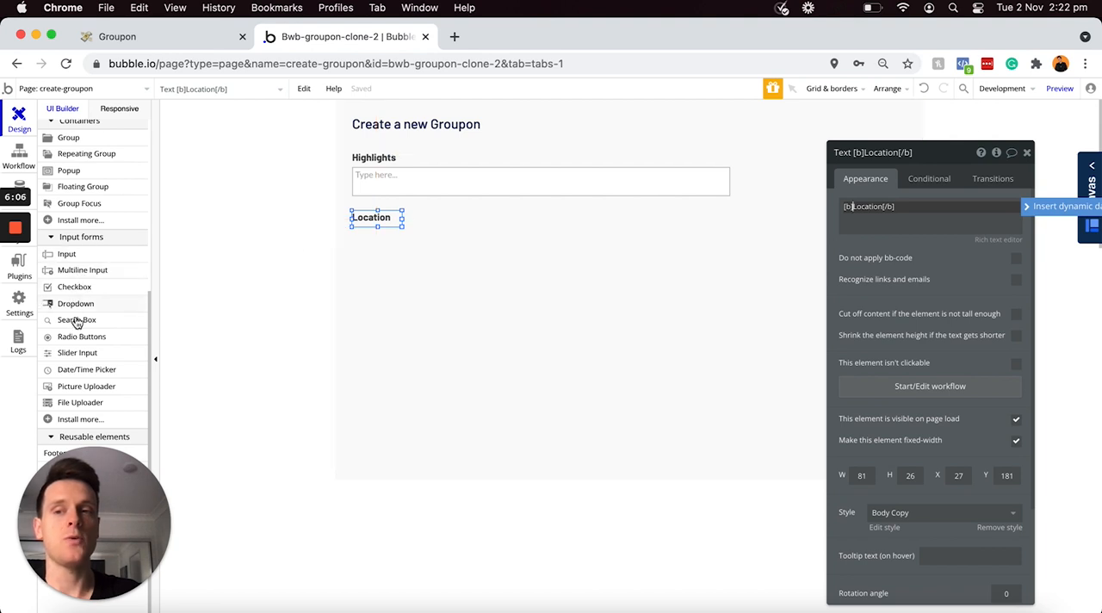
Step: Add a search box about 284 by 50 below the Location label and name it "SearchBox - Location"
{"action": "left_click", "coordinate": [76, 319]}
{"action": "left_click_drag", "start_coordinate": [359, 230], "coordinate": [532, 258]}
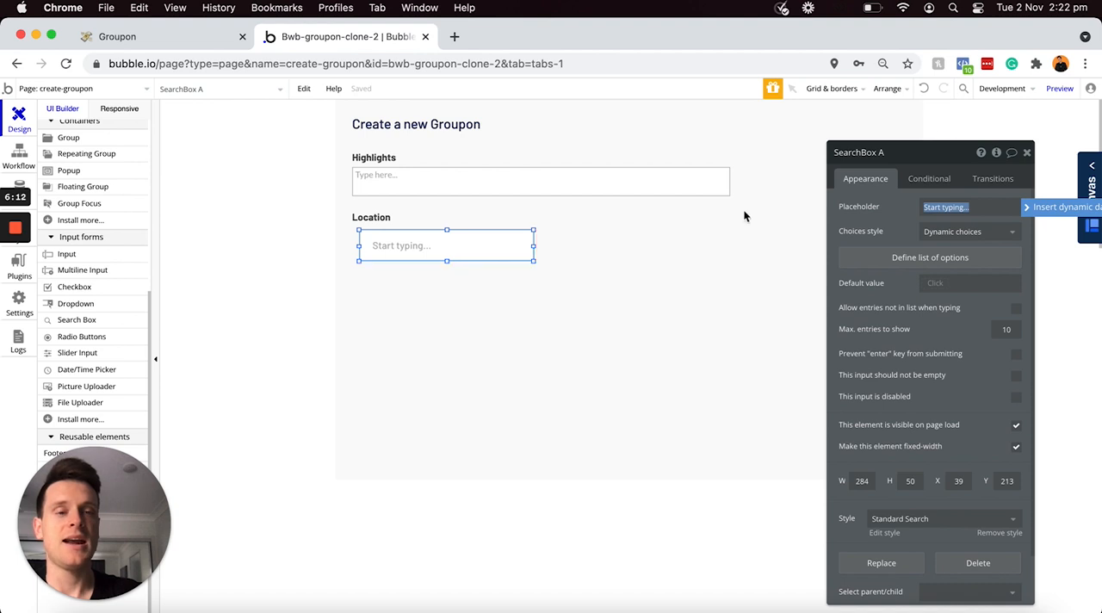
{"action": "left_click", "coordinate": [900, 152]}
{"action": "key", "text": "BackSpace"}
{"action": "type", "text": "- Loca"}
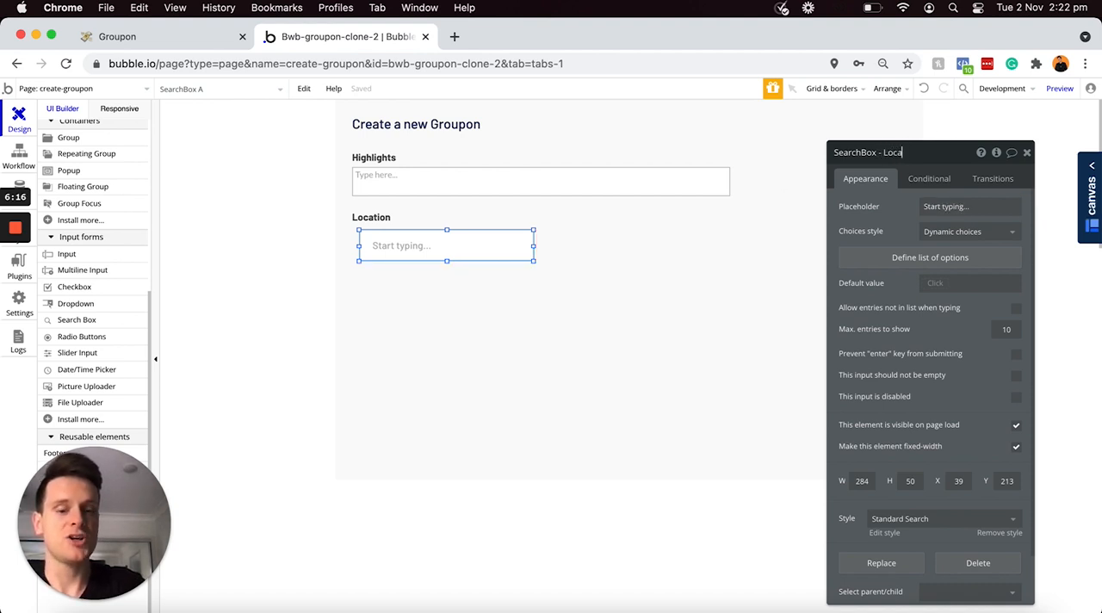
{"action": "type", "text": "tion"}
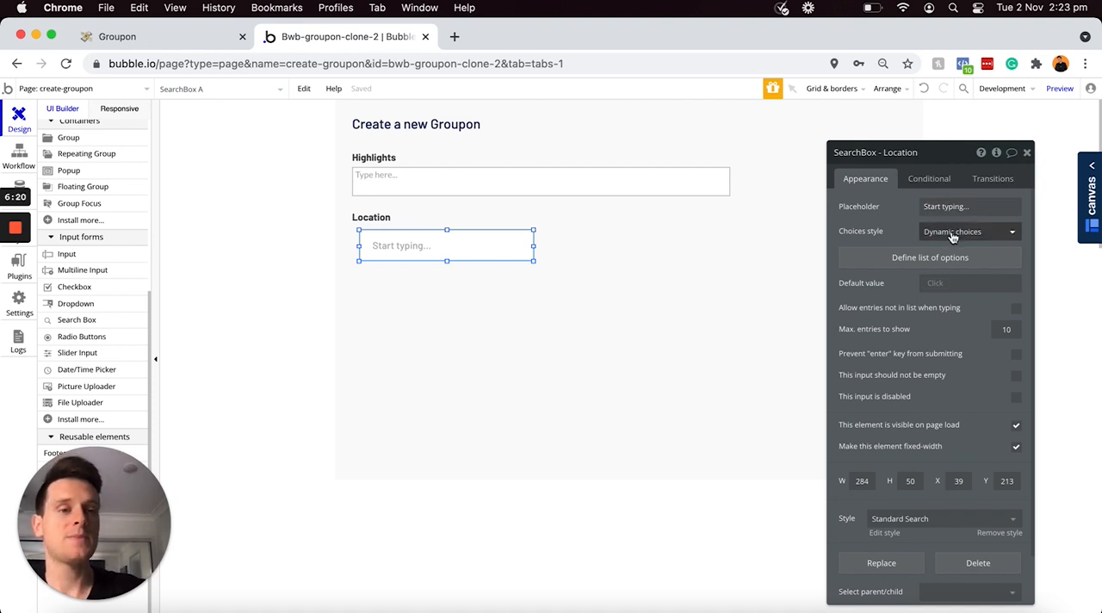
Step: Set the location search box's choices style to Geographic places
{"action": "left_click", "coordinate": [954, 234]}
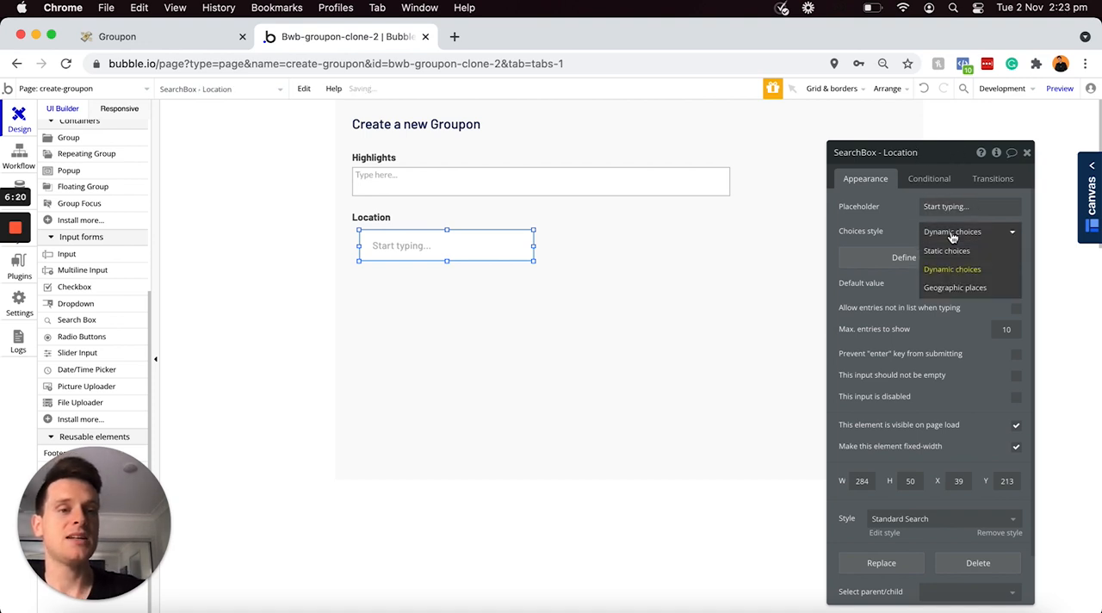
{"action": "left_click", "coordinate": [955, 289]}
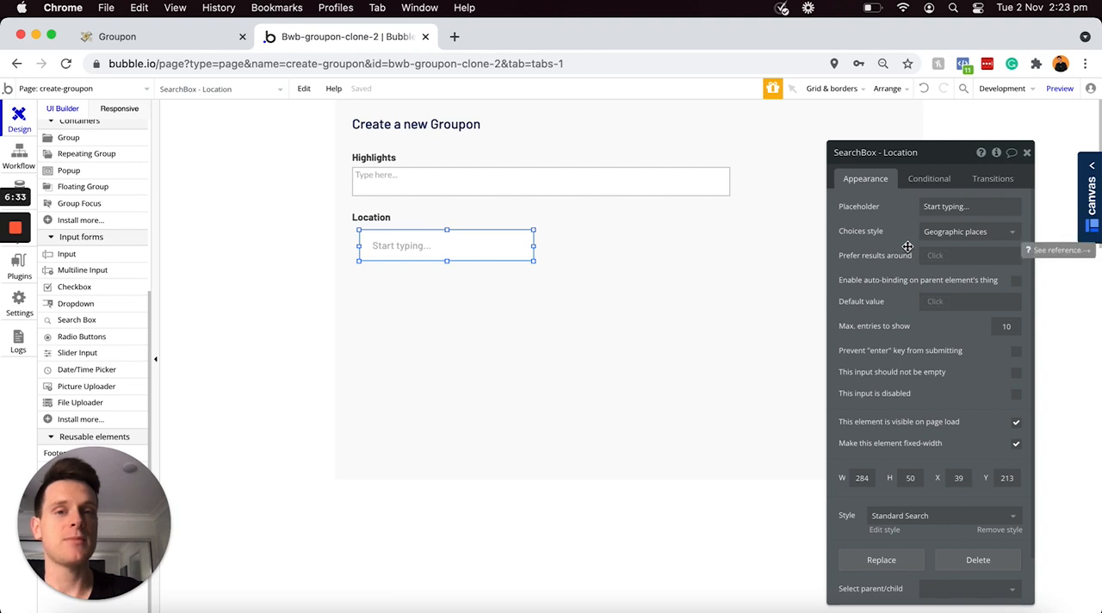
Step: Match the location search box to the Highlights input's size, with width 618 and height 47
{"action": "left_click", "coordinate": [665, 190]}
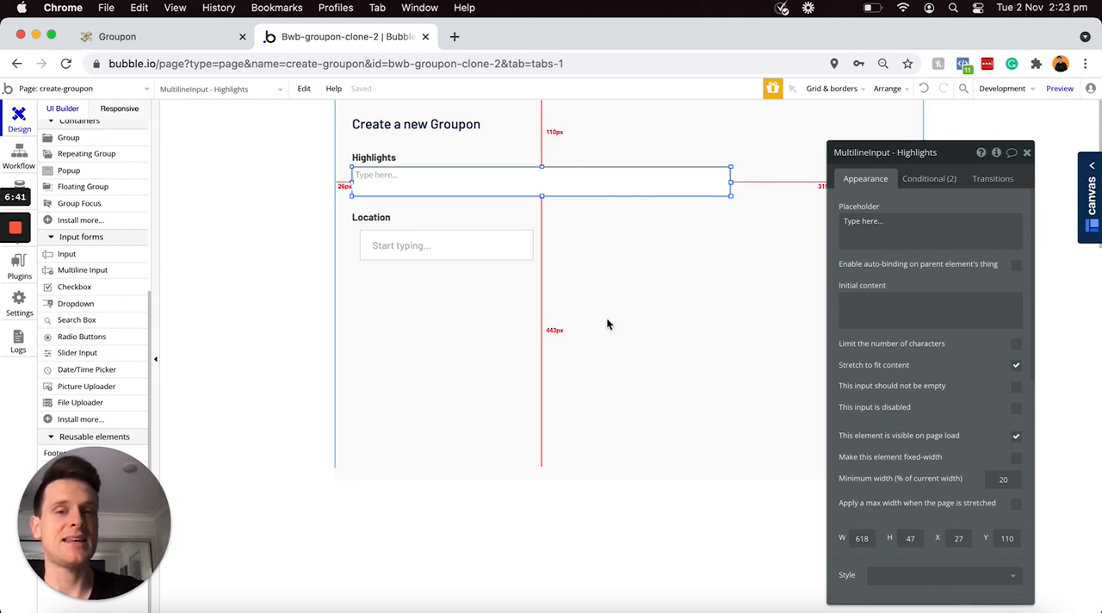
{"action": "left_click", "coordinate": [494, 245]}
{"action": "scroll", "coordinate": [904, 340], "scroll_direction": "down", "scroll_amount": 1}
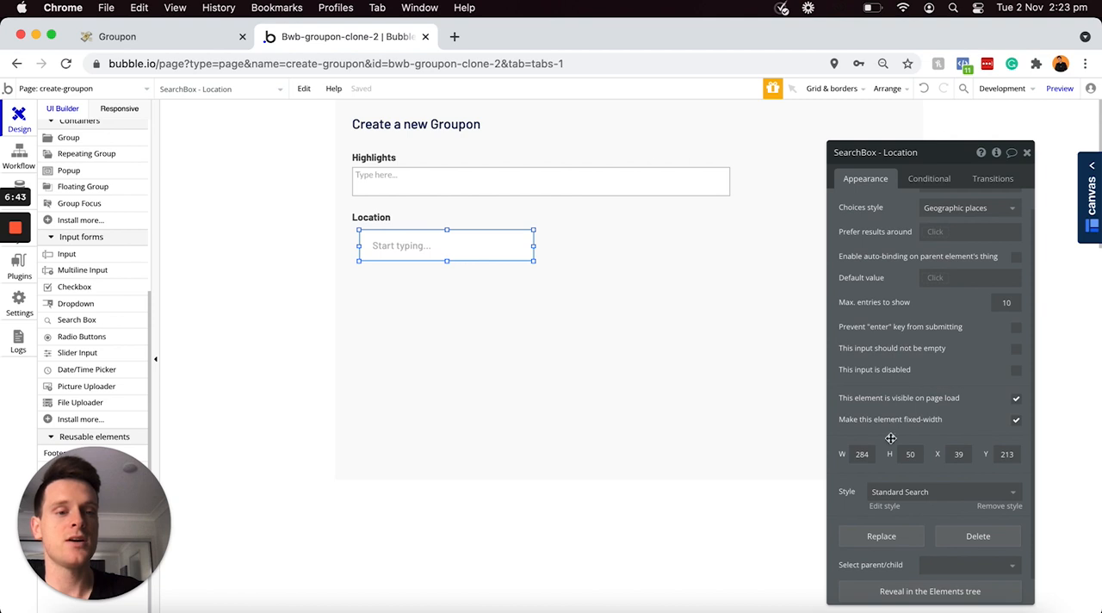
{"action": "type", "text": "618"}
{"action": "left_click", "coordinate": [918, 455]}
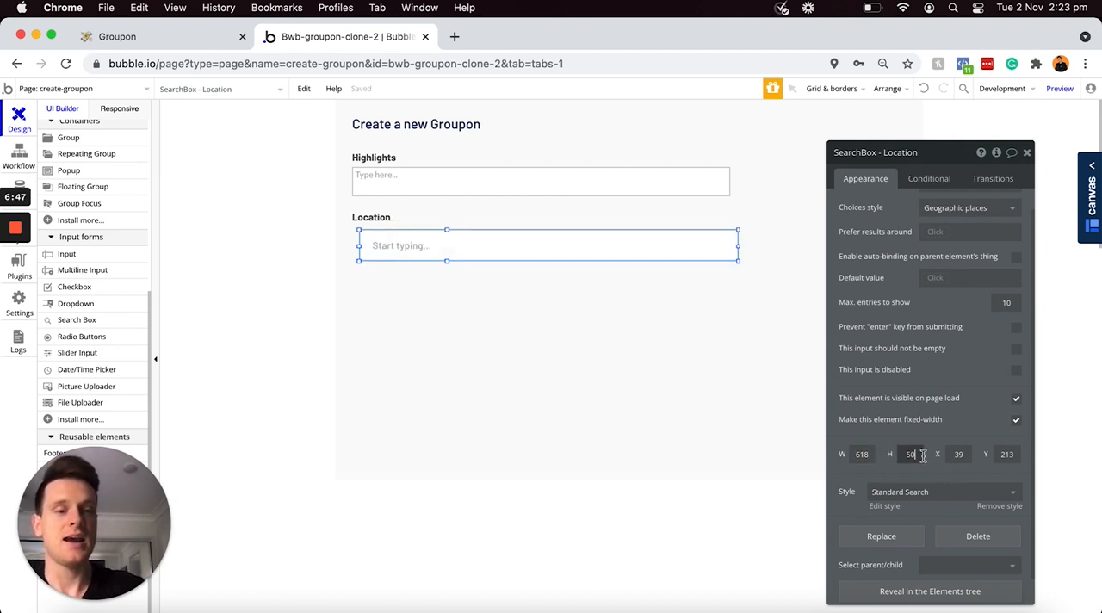
{"action": "type", "text": "47"}
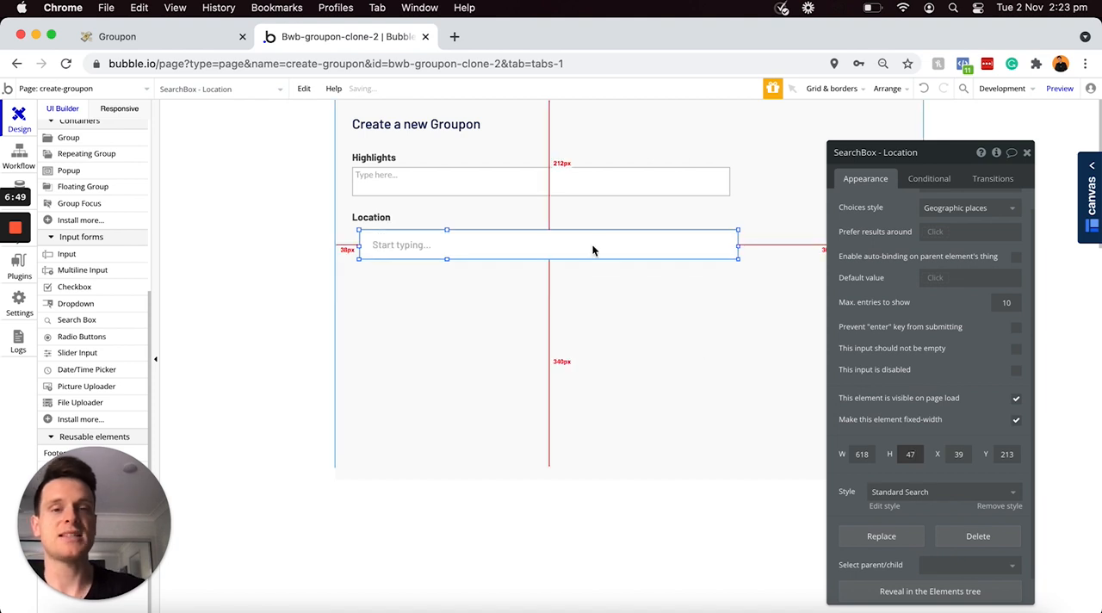
Step: Move the location search box directly under its label, aligned with the label's left edge at about X 27, Y 205
{"action": "left_click_drag", "start_coordinate": [585, 246], "coordinate": [584, 245]}
{"action": "key", "text": "Up"}
{"action": "key", "text": "Up"}
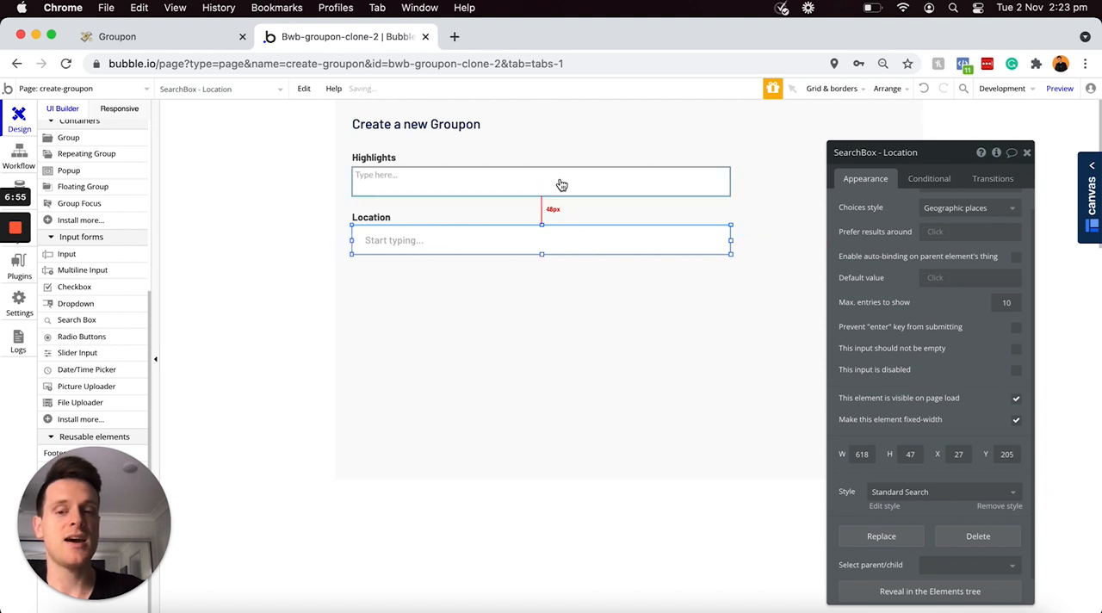
Step: Duplicate the Location label below the search box, then set the copy's text to [b]Retail price[/b] and its width to about 88
{"action": "left_click", "coordinate": [384, 218]}
{"action": "left_click_drag", "start_coordinate": [387, 219], "coordinate": [374, 276]}
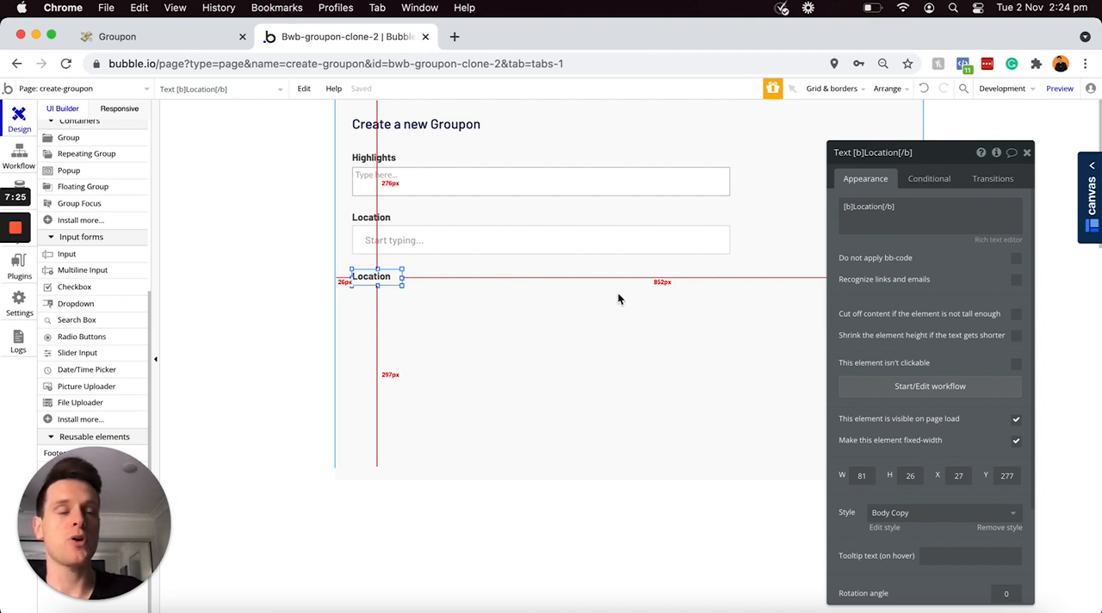
{"action": "left_click", "coordinate": [877, 207]}
{"action": "key", "text": "BackSpace"}
{"action": "type", "text": "Retail price"}
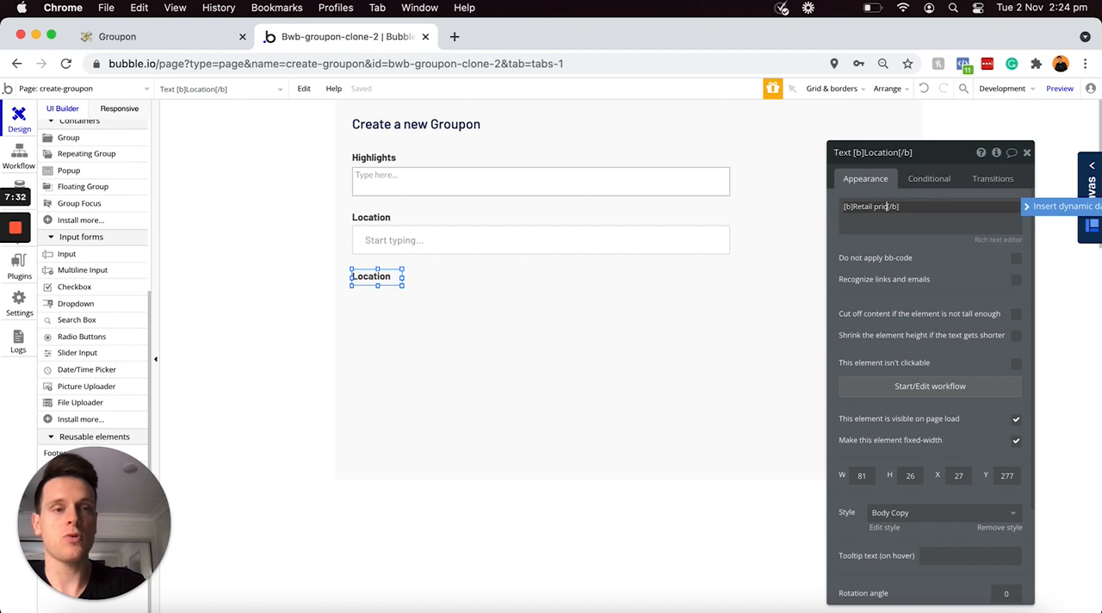
{"action": "left_click_drag", "start_coordinate": [403, 279], "coordinate": [408, 280]}
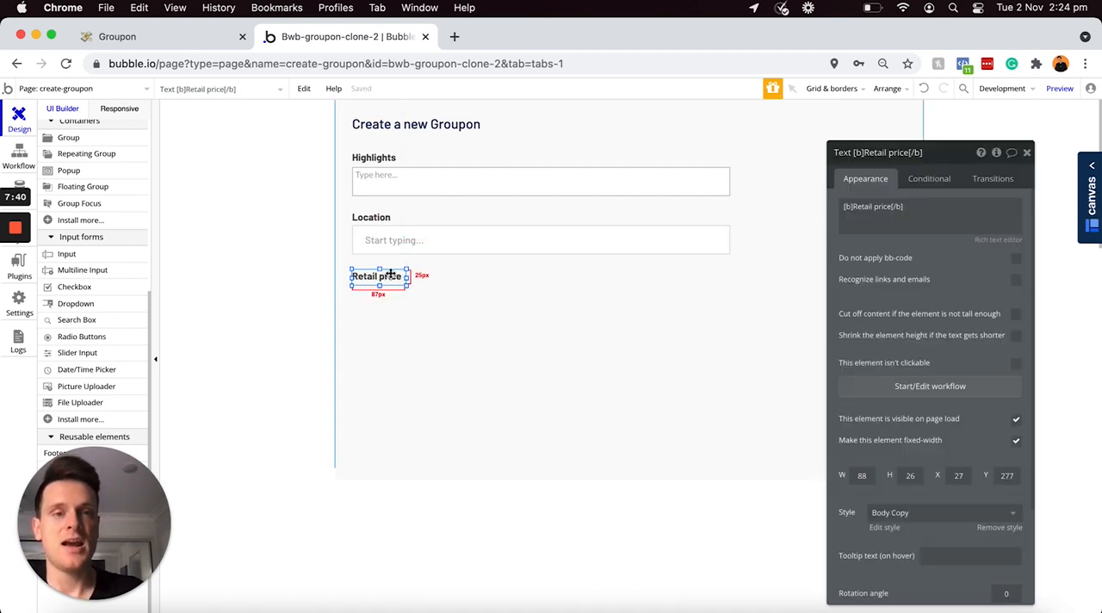
Step: Add an input about 194 wide below the Retail price label and set its height to 47
{"action": "left_click", "coordinate": [74, 259]}
{"action": "left_click_drag", "start_coordinate": [353, 282], "coordinate": [473, 318]}
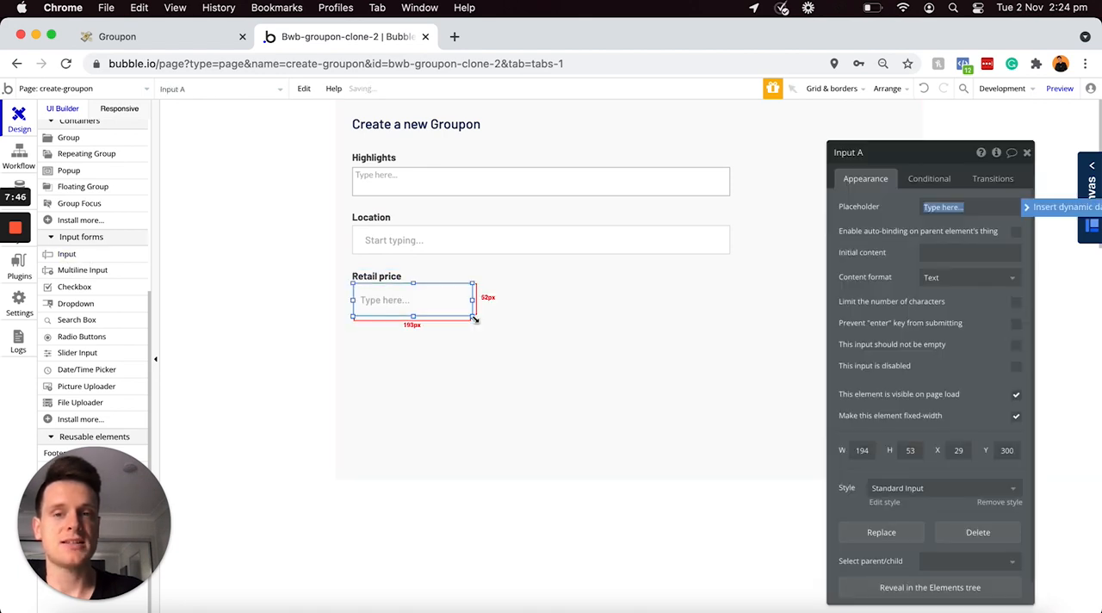
{"action": "double_click", "coordinate": [910, 449]}
{"action": "type", "text": "47"}
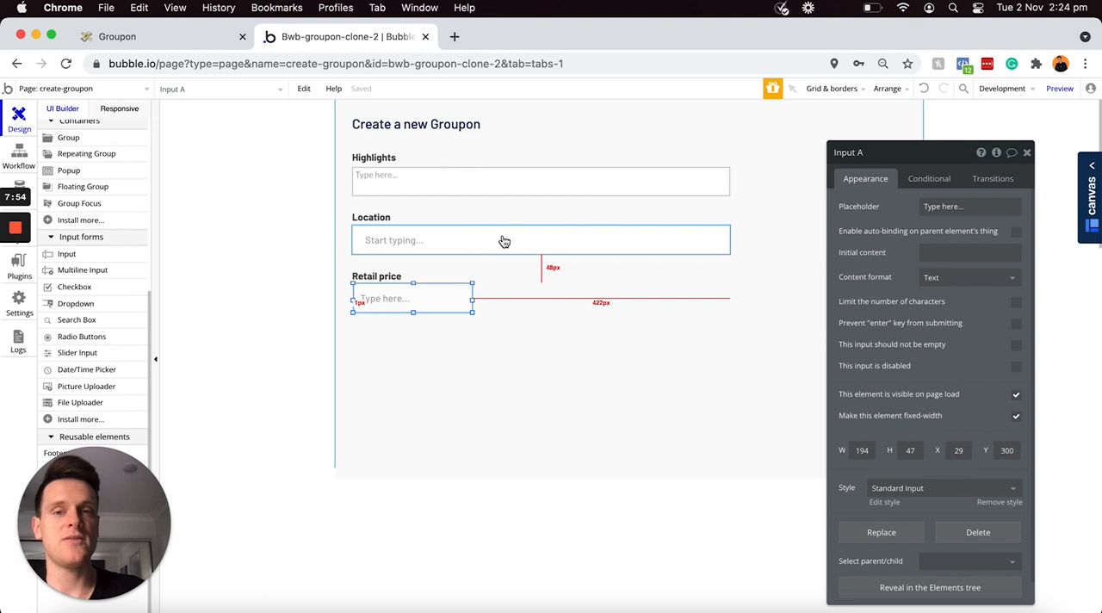
Step: Rename the new input as "Input - Retail-price"
{"action": "left_click", "coordinate": [879, 152]}
{"action": "key", "text": "BackSpace"}
{"action": "key", "text": "BackSpace"}
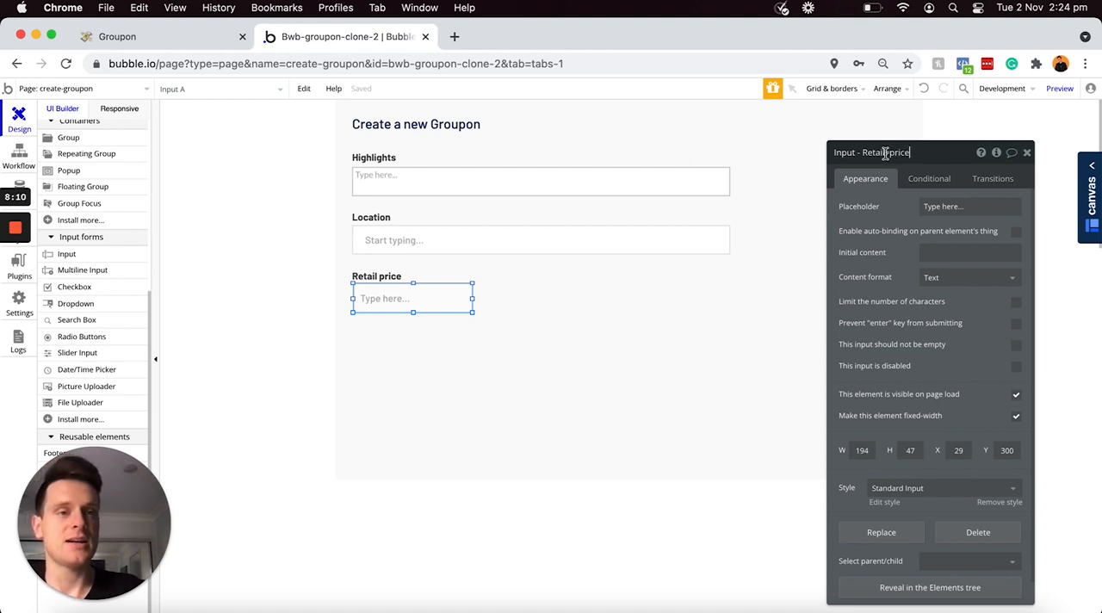
{"action": "left_click", "coordinate": [890, 153]}
{"action": "key", "text": "BackSpace"}
{"action": "type", "text": "-price"}
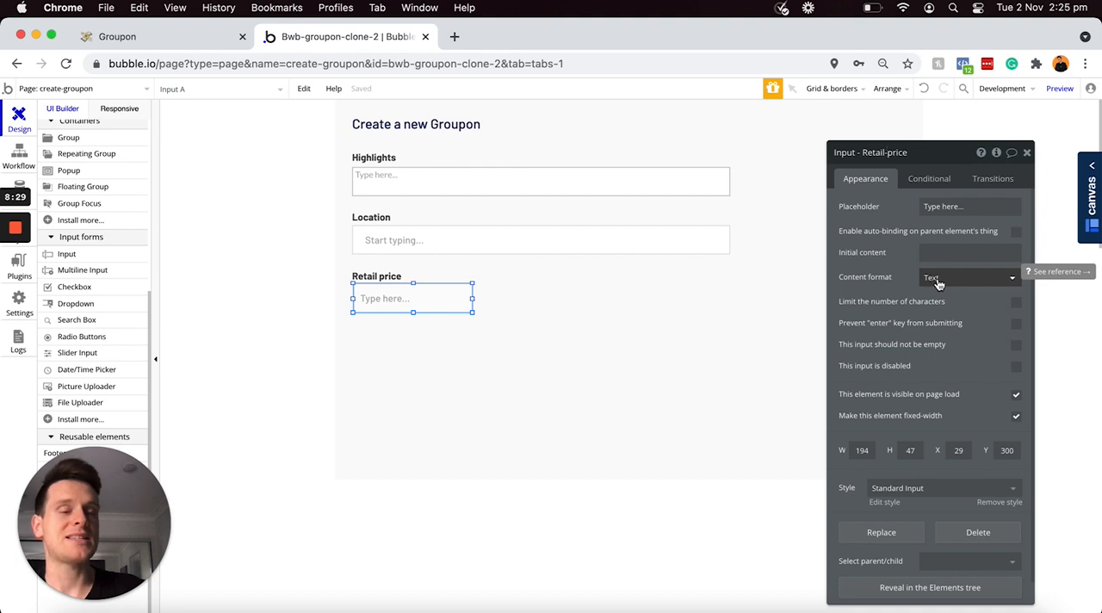
Step: Set the retail price input's content format to Currency and align it with its label's left edge at about X 27, Y 303
{"action": "left_click", "coordinate": [934, 284]}
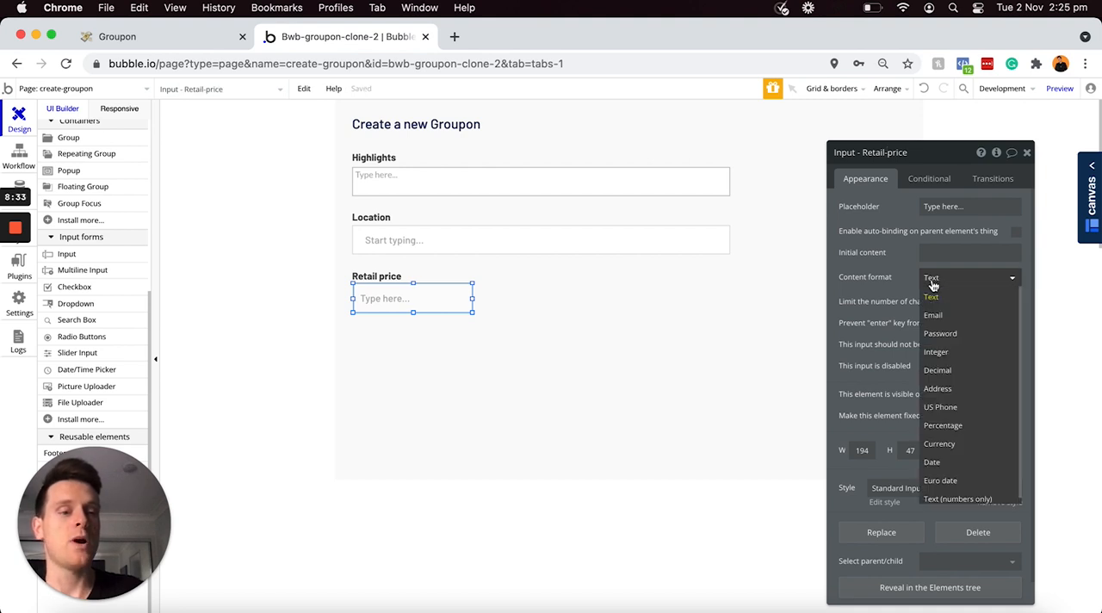
{"action": "left_click", "coordinate": [939, 444]}
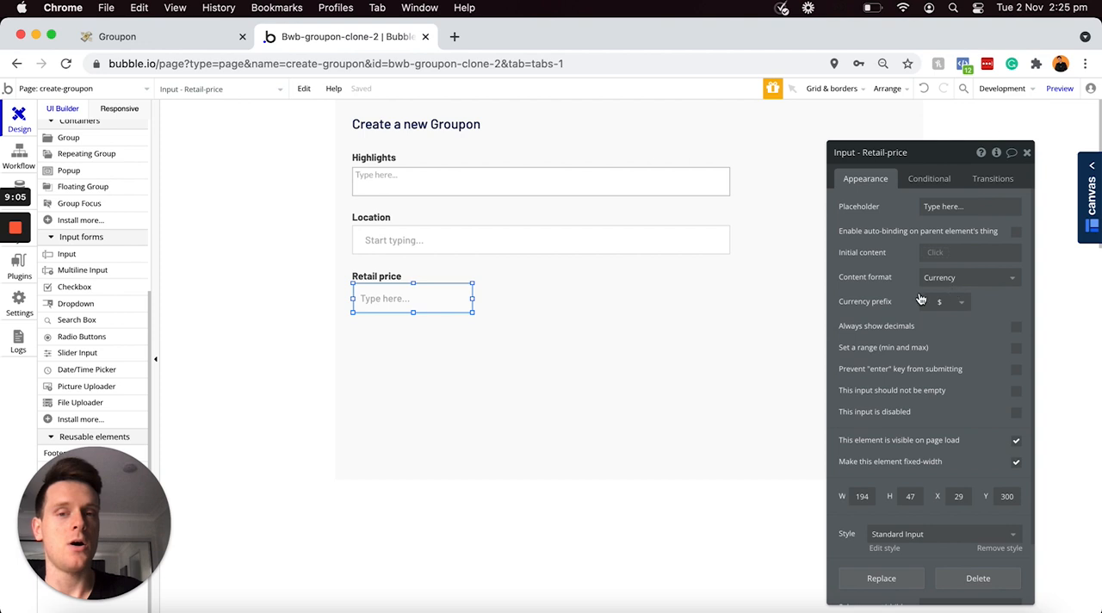
{"action": "left_click_drag", "start_coordinate": [391, 298], "coordinate": [387, 302]}
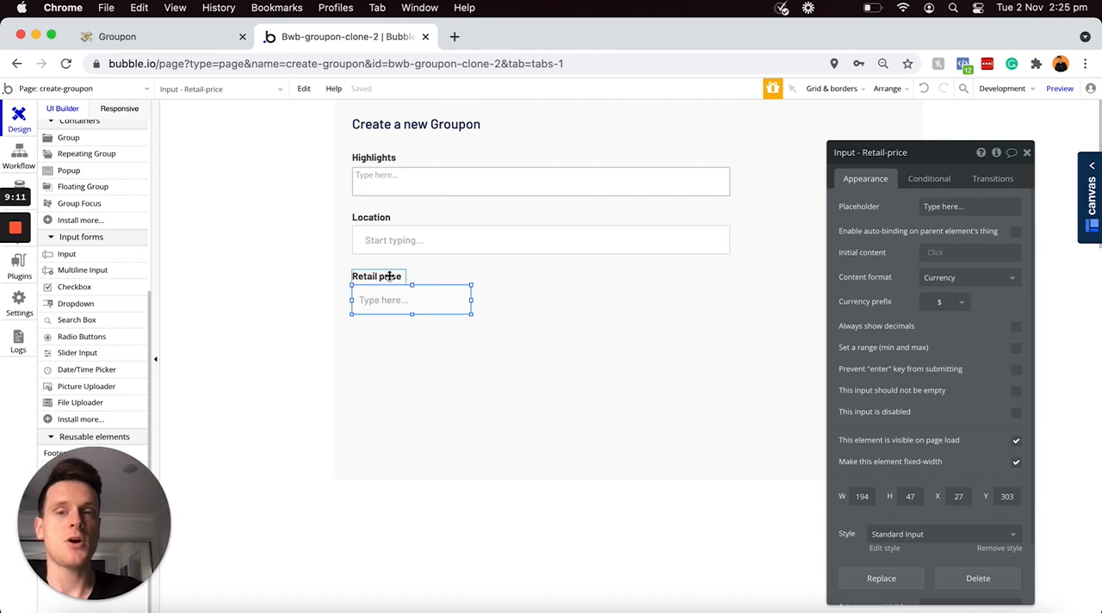
Step: Duplicate the Retail price label together with its input and place the copies to the right of the originals, at about X 252
{"action": "left_click", "coordinate": [383, 278], "text": "shift"}
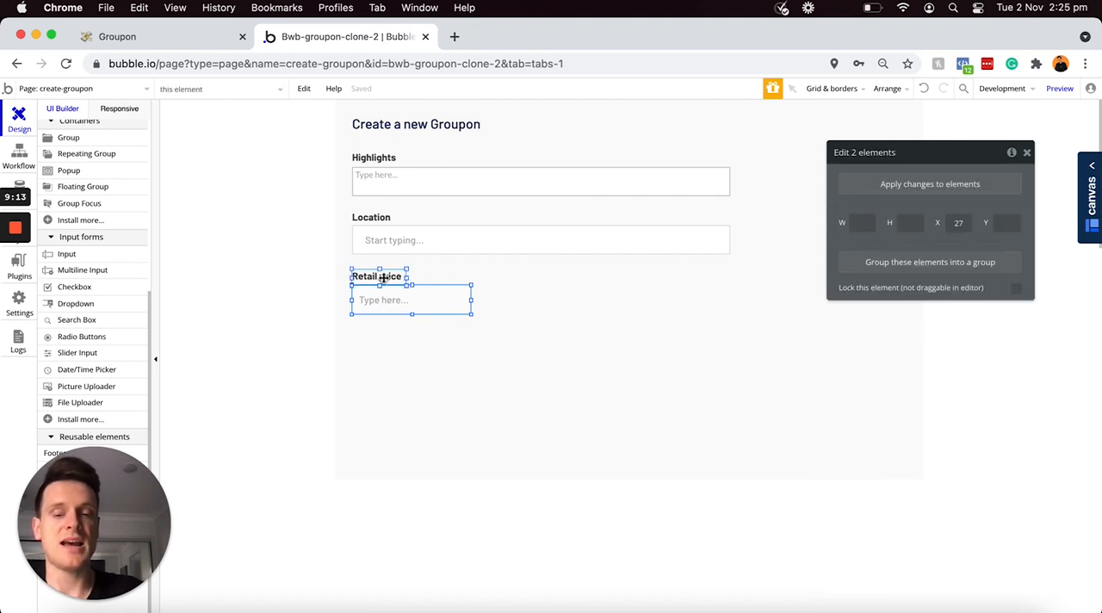
{"action": "key", "text": "super+c"}
{"action": "key", "text": "super+v"}
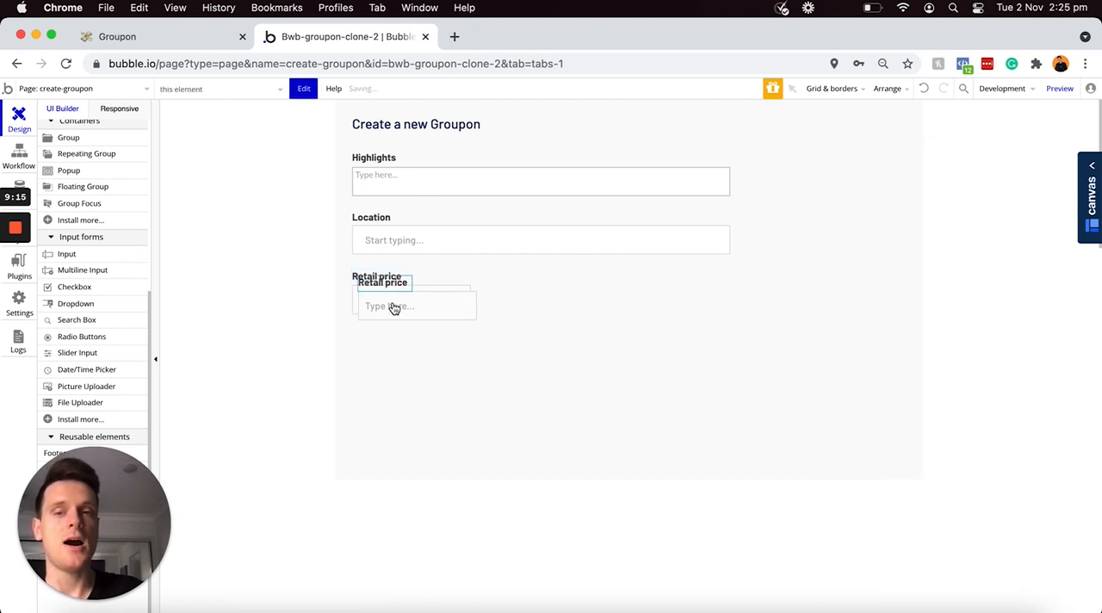
{"action": "left_click_drag", "start_coordinate": [385, 306], "coordinate": [517, 299]}
Step: Change the copied Retail price label's text to [b]Groupon price[/b]
{"action": "double_click", "coordinate": [510, 275]}
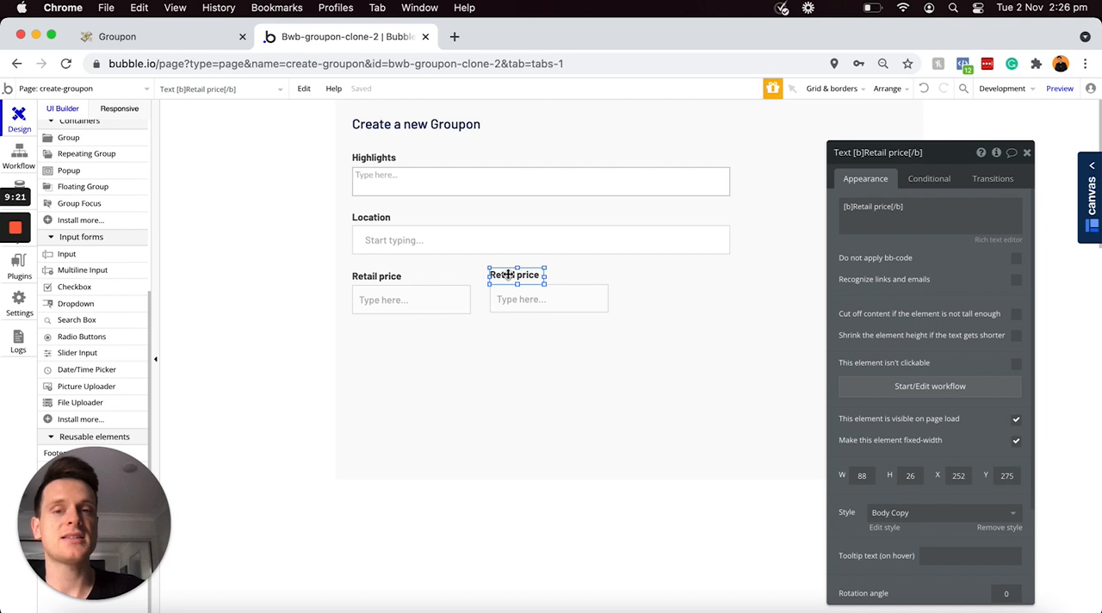
{"action": "triple_click", "coordinate": [868, 206]}
{"action": "left_click", "coordinate": [878, 206]}
{"action": "key", "text": "BackSpace"}
{"action": "key", "text": "BackSpace"}
{"action": "key", "text": "BackSpace"}
{"action": "key", "text": "BackSpace"}
{"action": "key", "text": "BackSpace"}
{"action": "key", "text": "BackSpace"}
{"action": "type", "text": "Groupo"}
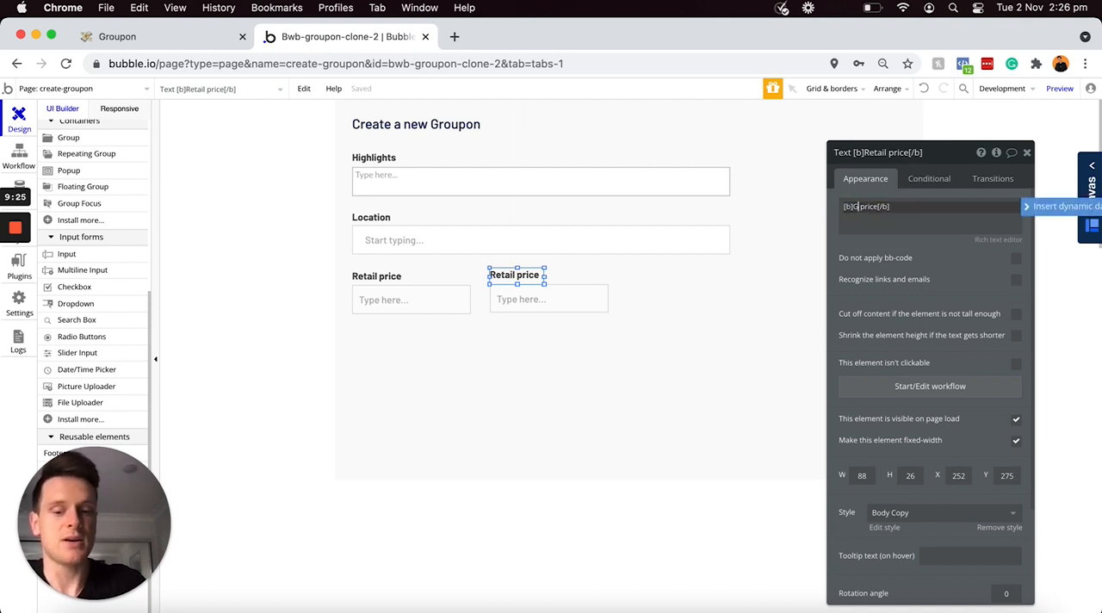
{"action": "type", "text": "n"}
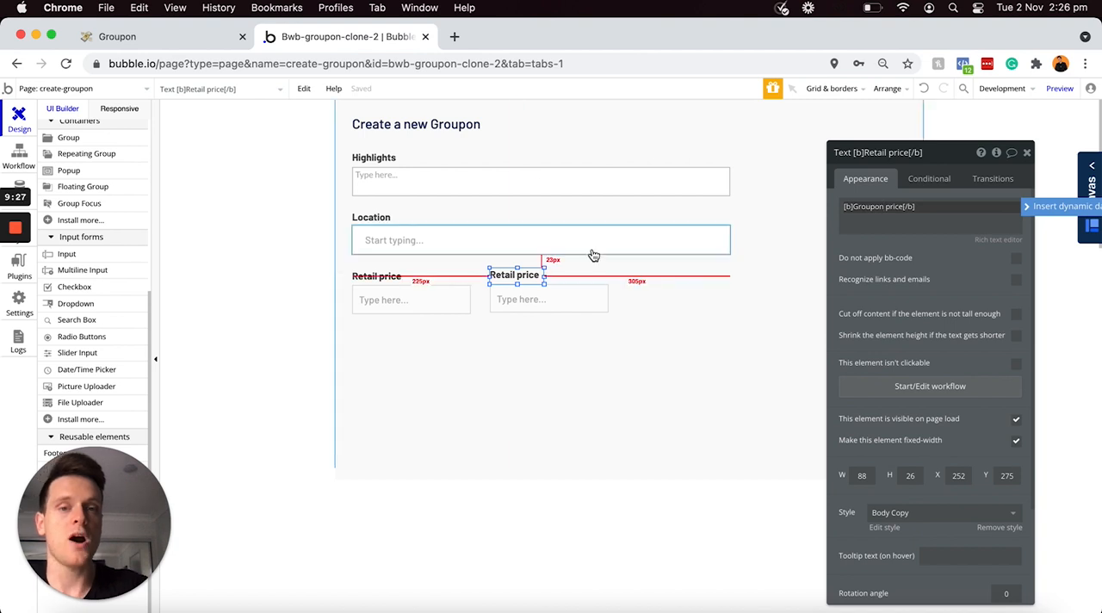
Step: Line up the Groupon price label and input with the retail price row, and rename the copied input as "Input - Groupon-price"
{"action": "left_click_drag", "start_coordinate": [542, 276], "coordinate": [528, 302]}
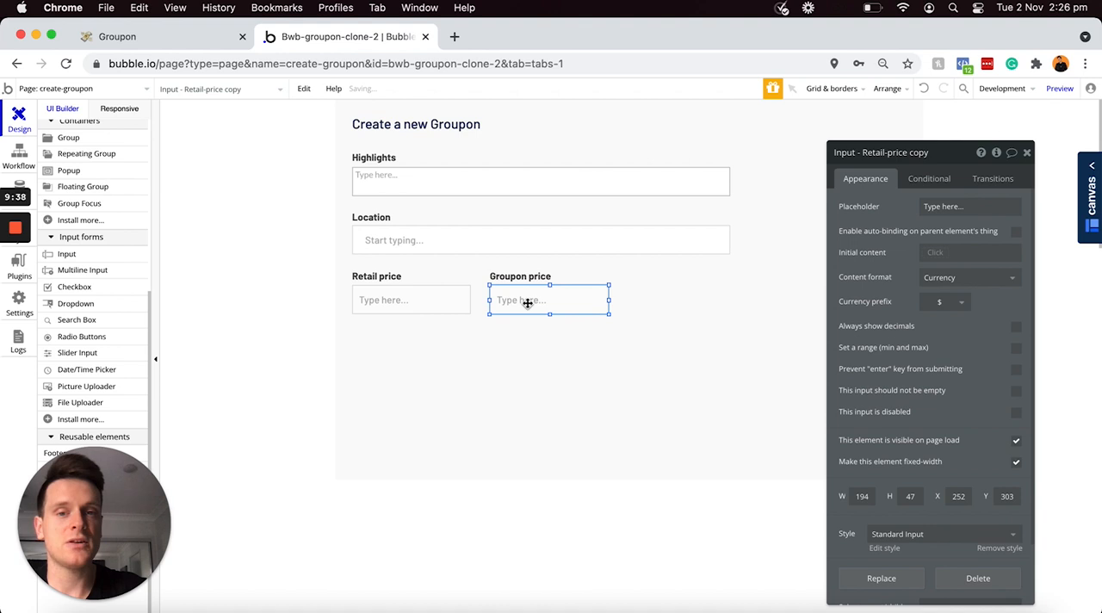
{"action": "left_click_drag", "start_coordinate": [866, 154], "coordinate": [867, 155]}
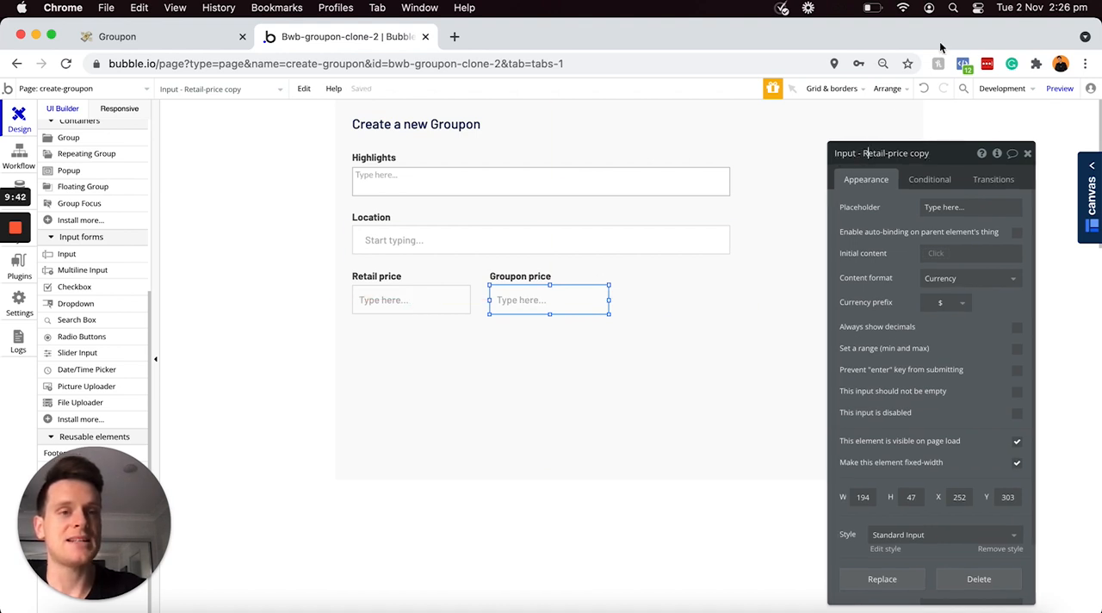
{"action": "left_click", "coordinate": [866, 154]}
{"action": "type", "text": "Group"}
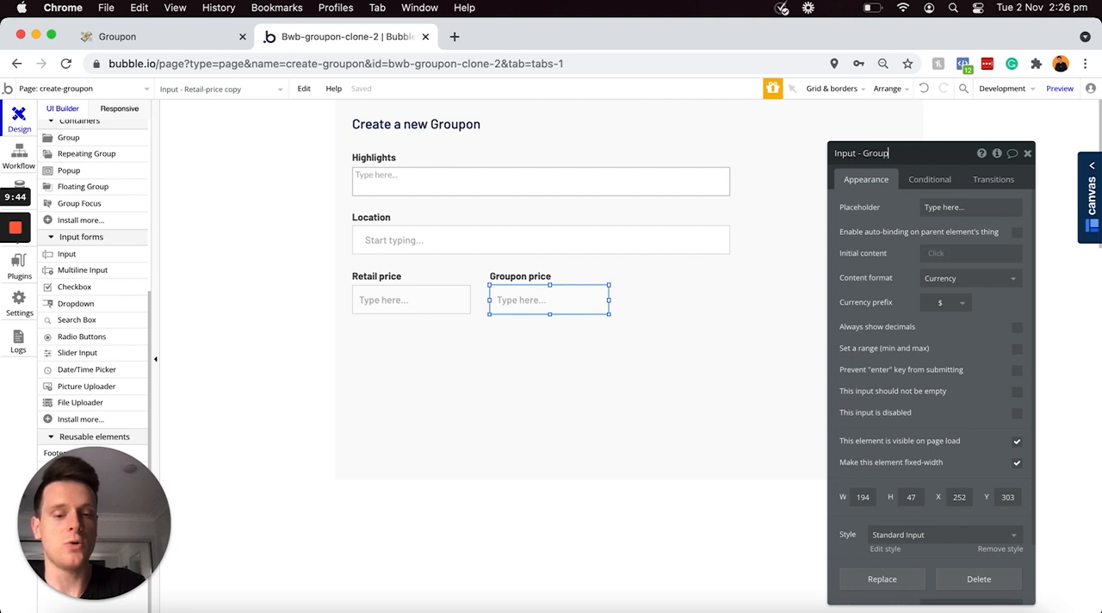
{"action": "type", "text": "on-price"}
{"action": "left_click", "coordinate": [901, 280]}
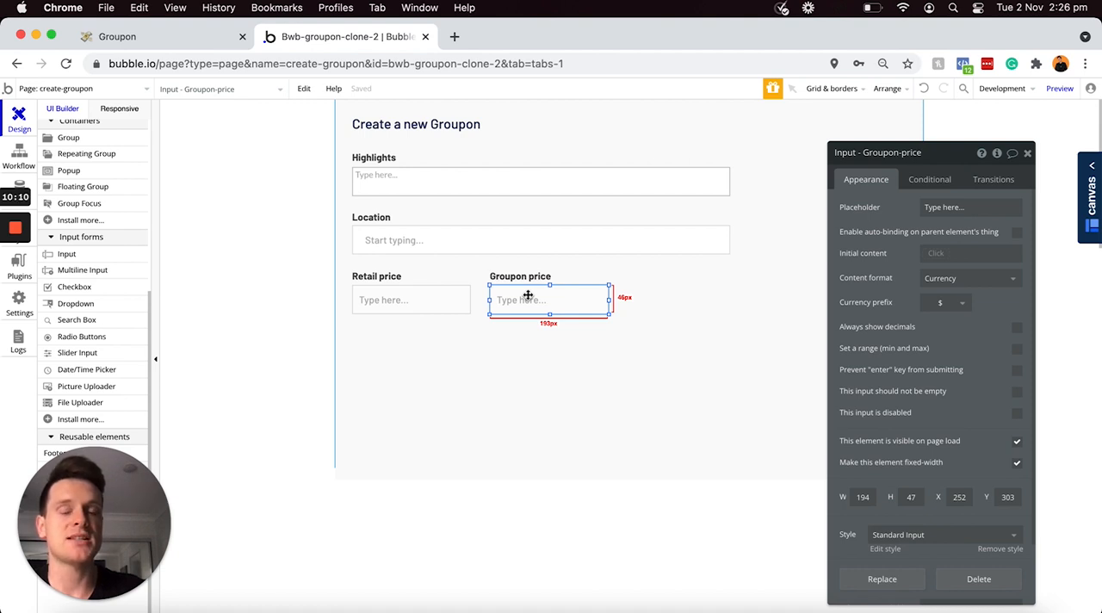
Step: Duplicate the Retail price label and place the copy below the retail price input, left-aligned at about X 27, Y 376
{"action": "left_click_drag", "start_coordinate": [371, 284], "coordinate": [373, 323]}
{"action": "left_click_drag", "start_coordinate": [372, 329], "coordinate": [372, 336]}
{"action": "double_click", "coordinate": [376, 337]}
Step: Change the text of the label copy below the retail price input to [b]Expiry date[/b]
{"action": "left_click", "coordinate": [891, 207]}
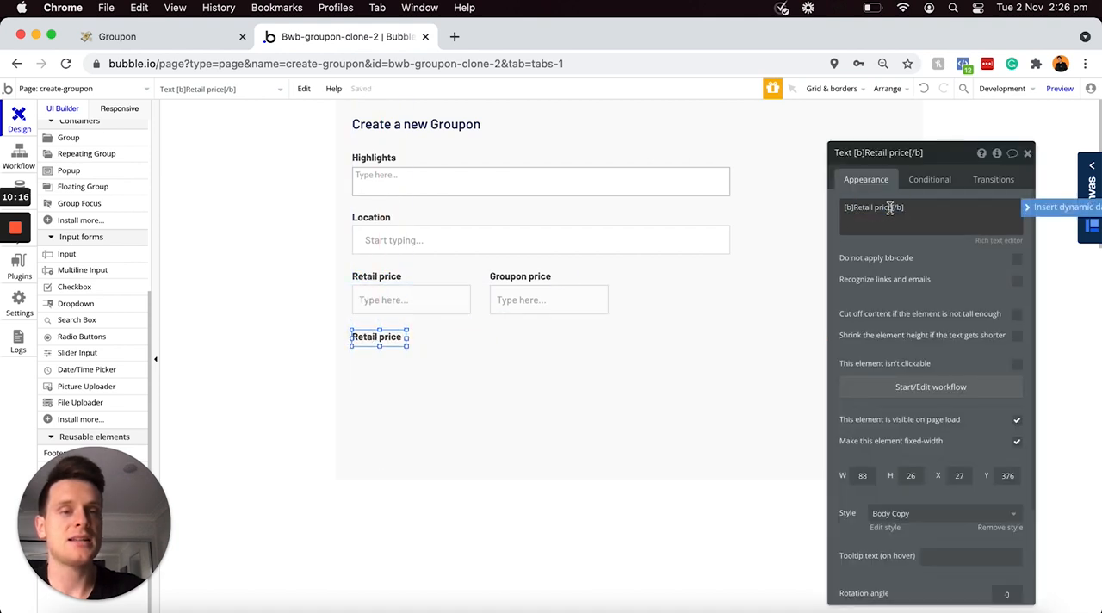
{"action": "key", "text": "BackSpace"}
{"action": "key", "text": "BackSpace"}
{"action": "key", "text": "BackSpace"}
{"action": "key", "text": "BackSpace"}
{"action": "key", "text": "BackSpace"}
{"action": "key", "text": "BackSpace"}
{"action": "key", "text": "BackSpace"}
{"action": "key", "text": "BackSpace"}
{"action": "key", "text": "BackSpace"}
{"action": "type", "text": "Expiry date"}
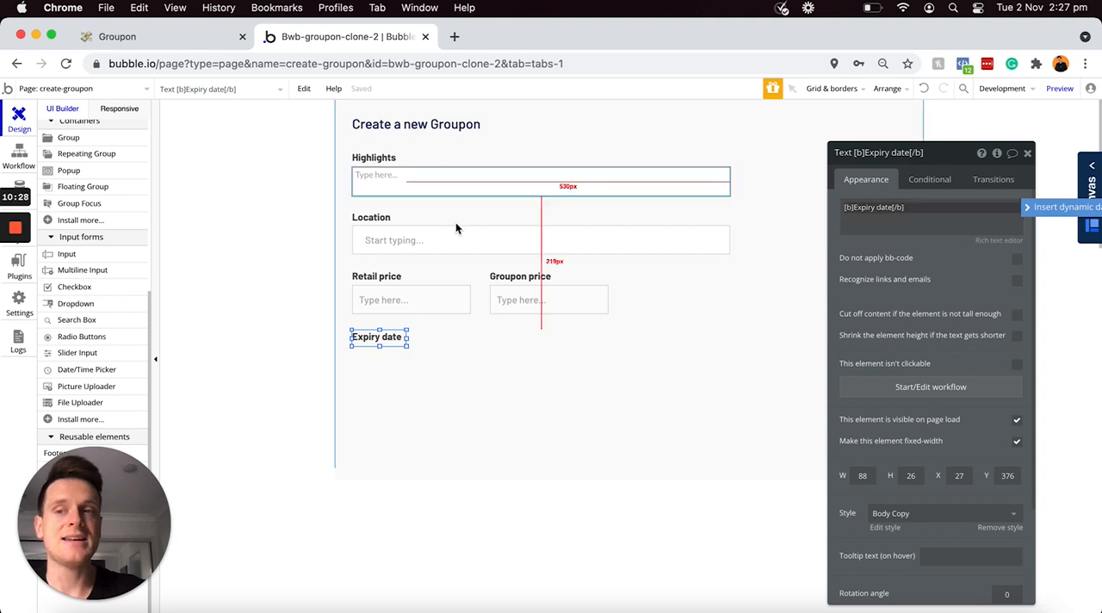
Step: Add a Date/Time Picker below the Expiry date label and size it like the retail price input, with width 194 and height 47
{"action": "left_click", "coordinate": [86, 373]}
{"action": "left_click_drag", "start_coordinate": [353, 347], "coordinate": [474, 370]}
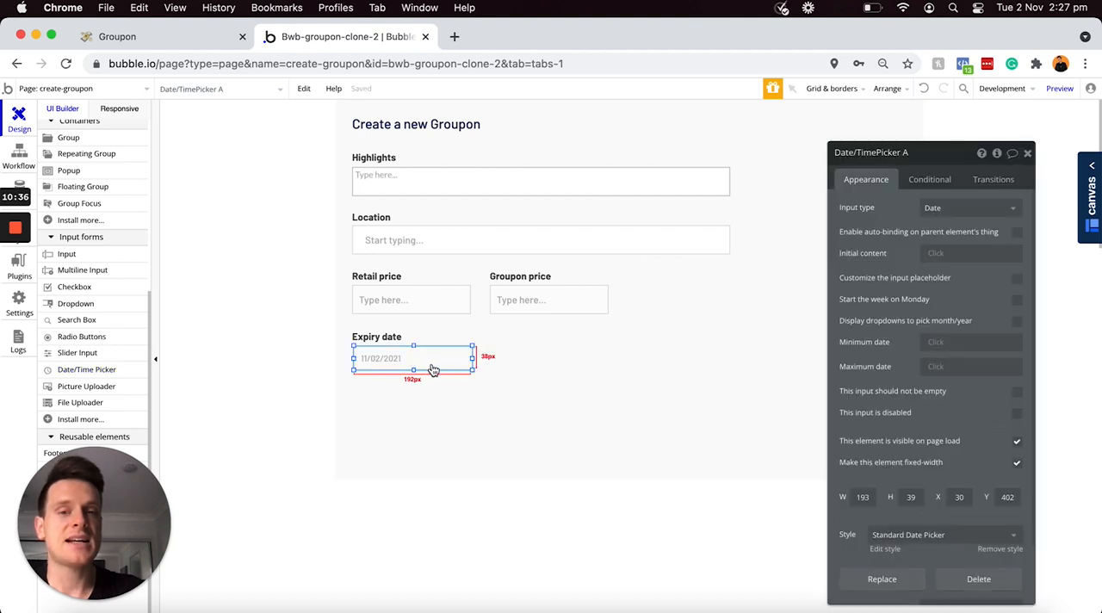
{"action": "left_click", "coordinate": [434, 298]}
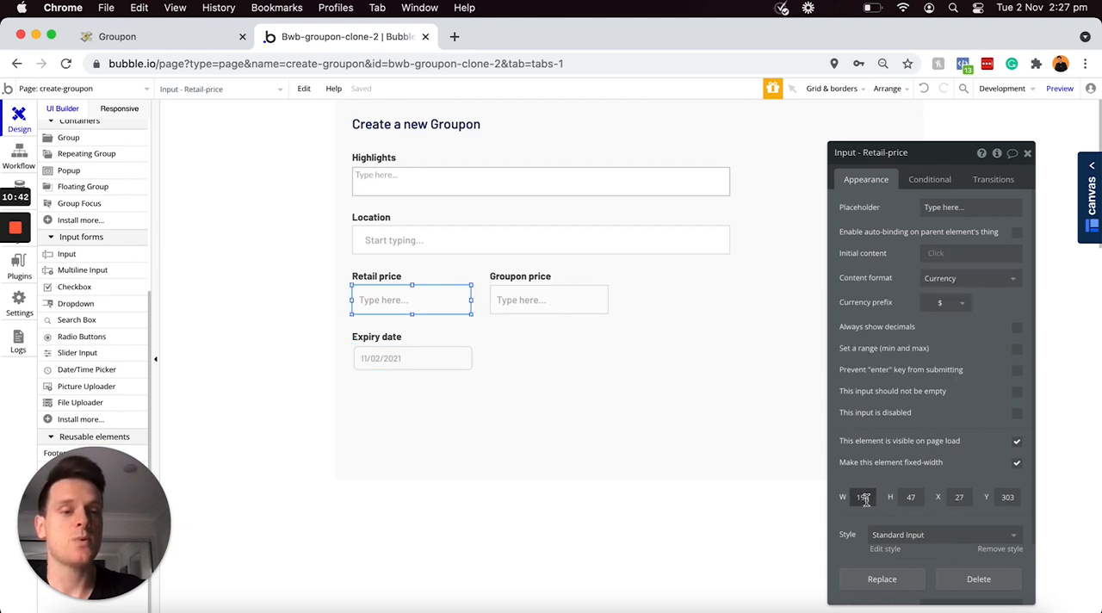
{"action": "left_click", "coordinate": [433, 363]}
{"action": "key", "text": "BackSpace"}
{"action": "type", "text": "4"}
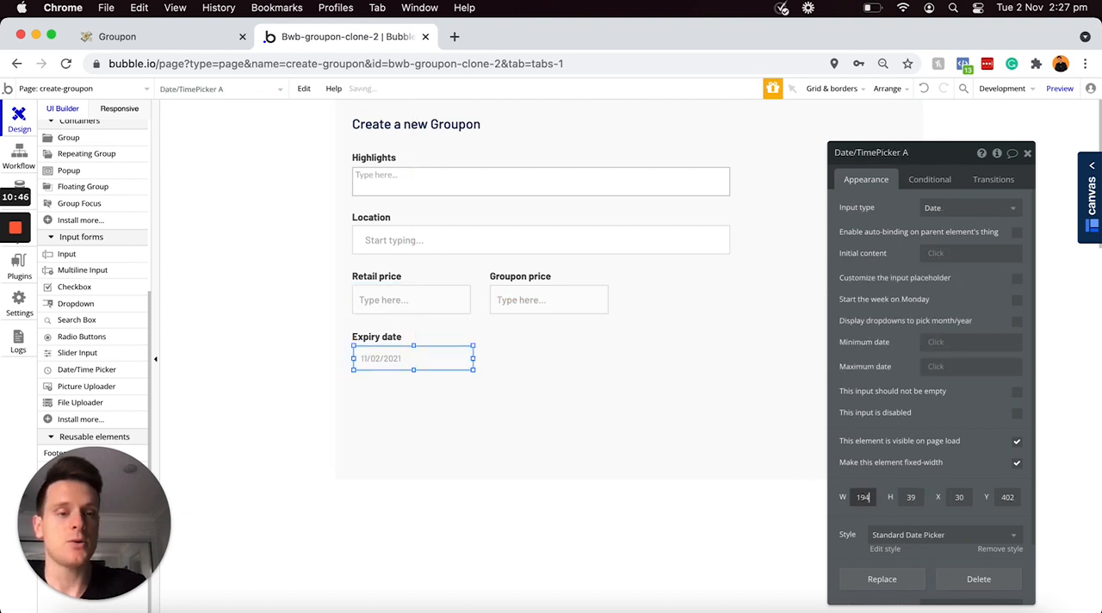
{"action": "double_click", "coordinate": [916, 501]}
{"action": "type", "text": "47"}
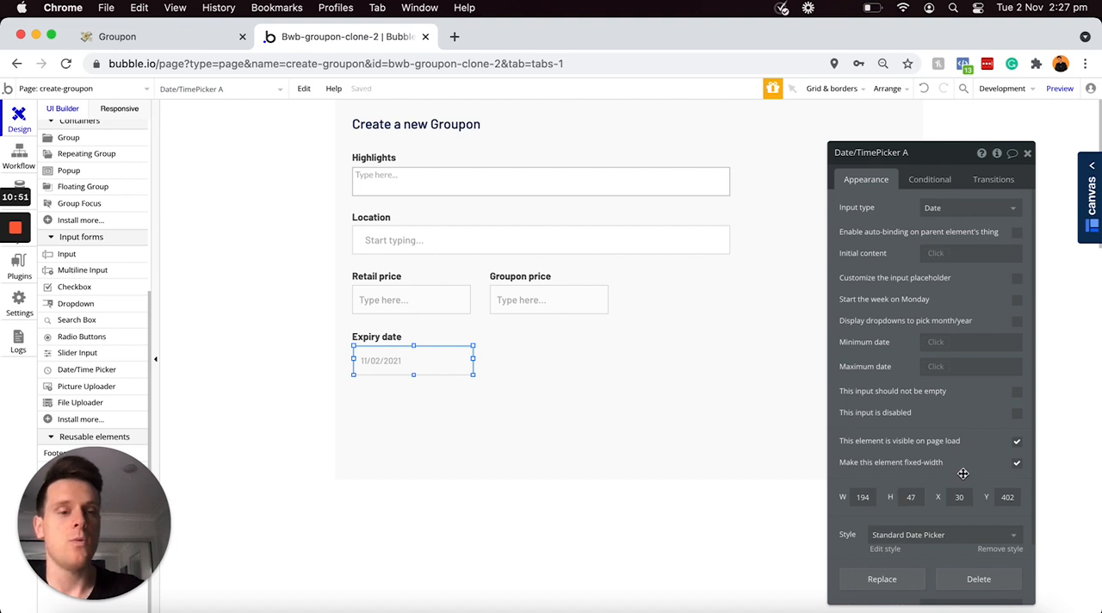
Step: Remove the Standard Date Picker style from the expiry date picker and set its border roundness to 0
{"action": "scroll", "coordinate": [962, 473], "scroll_direction": "down", "scroll_amount": 3}
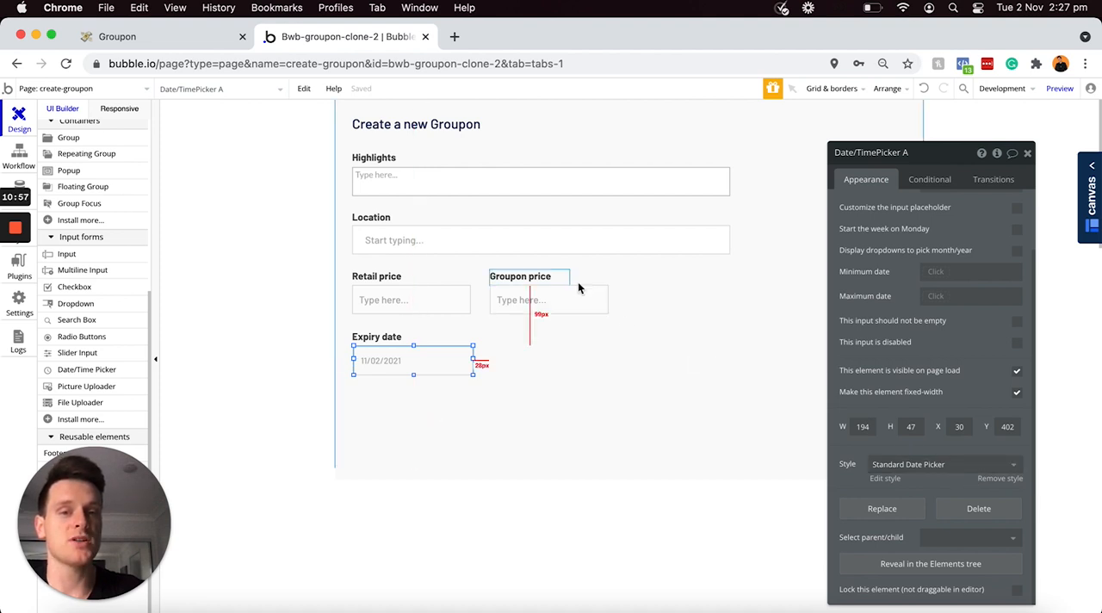
{"action": "left_click", "coordinate": [987, 482]}
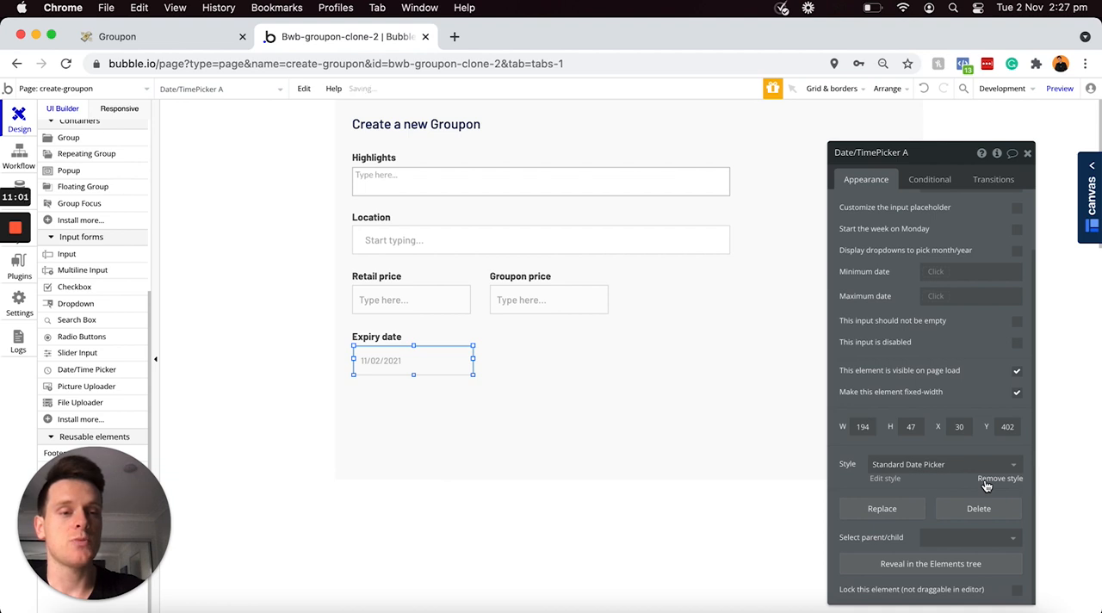
{"action": "scroll", "coordinate": [972, 481], "scroll_direction": "down", "scroll_amount": 3}
{"action": "scroll", "coordinate": [966, 479], "scroll_direction": "down", "scroll_amount": 4}
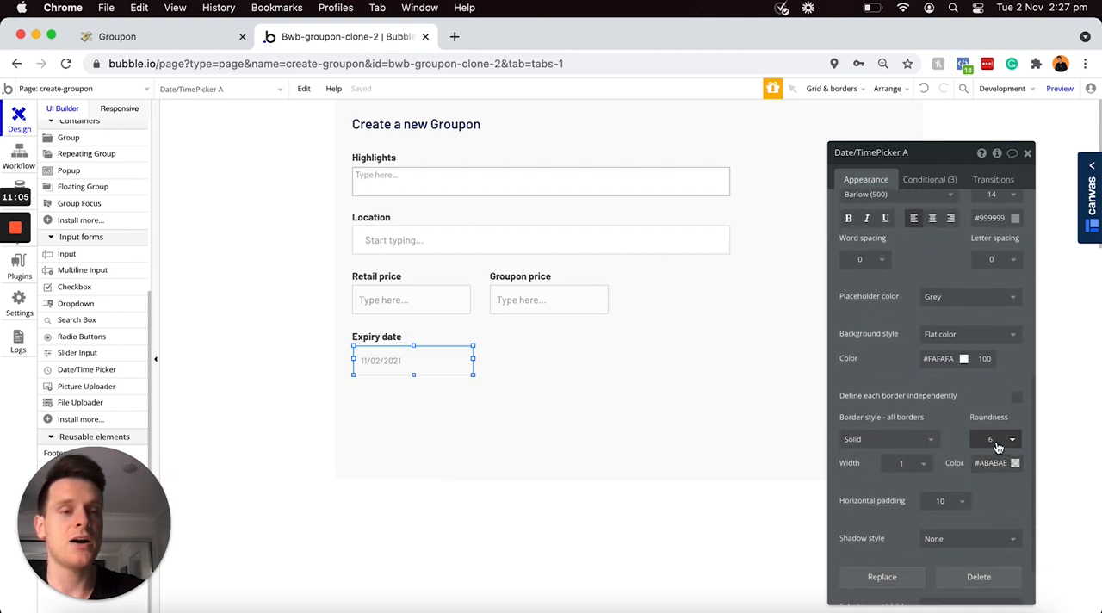
{"action": "left_click", "coordinate": [997, 445]}
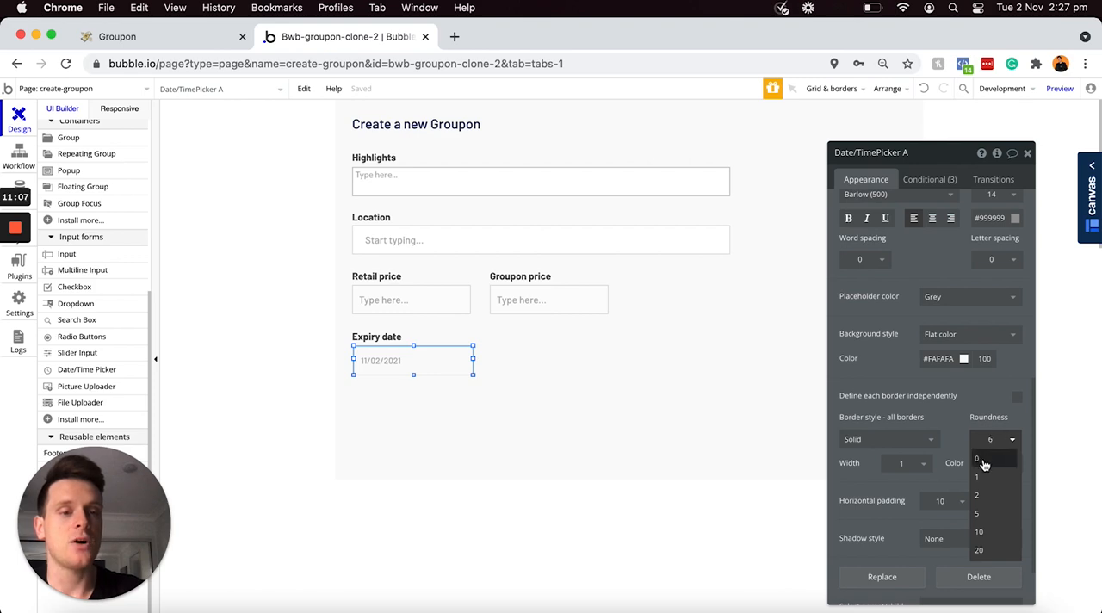
{"action": "left_click", "coordinate": [983, 461]}
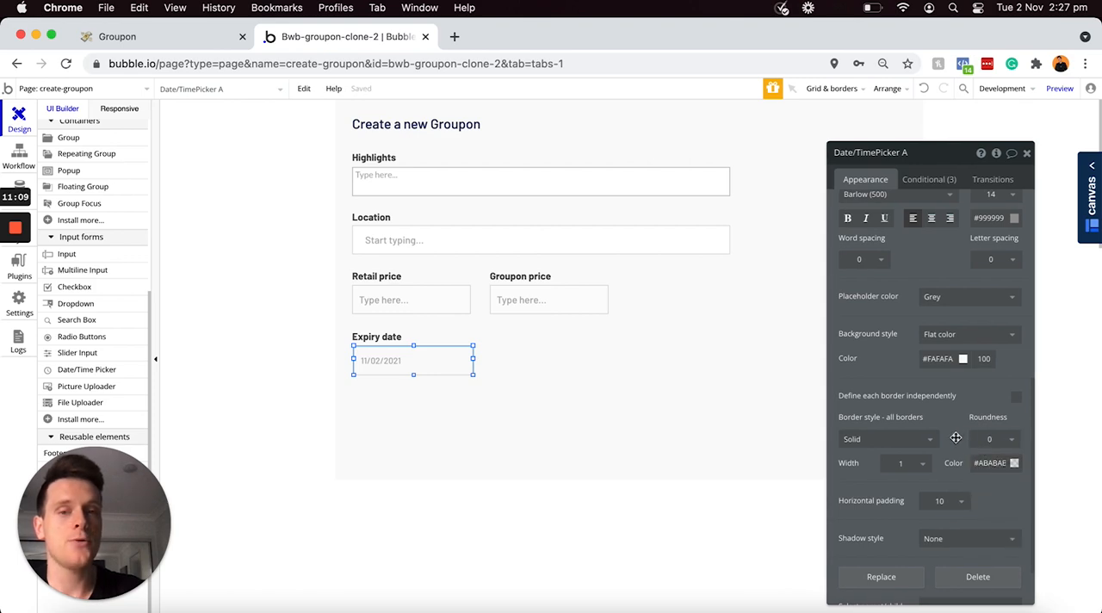
Step: Rename the date picker as "Date/TimePicker - Expiry-date" and align it with the Expiry date label at X 27, Y 402
{"action": "scroll", "coordinate": [956, 439], "scroll_direction": "up", "scroll_amount": 10}
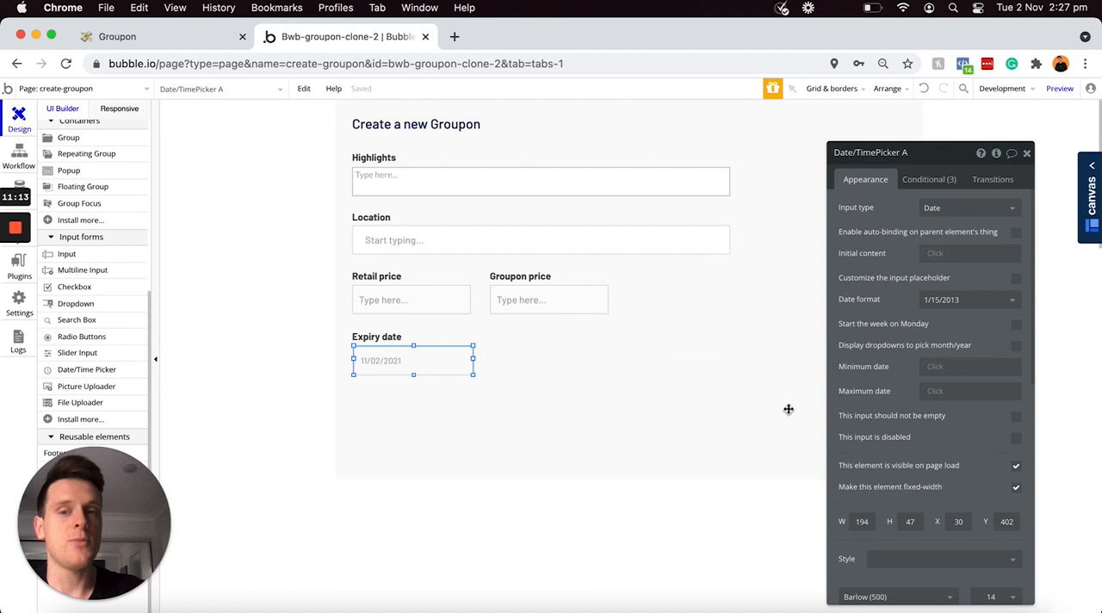
{"action": "left_click", "coordinate": [926, 152]}
{"action": "key", "text": "BackSpace"}
{"action": "type", "text": "- Expir"}
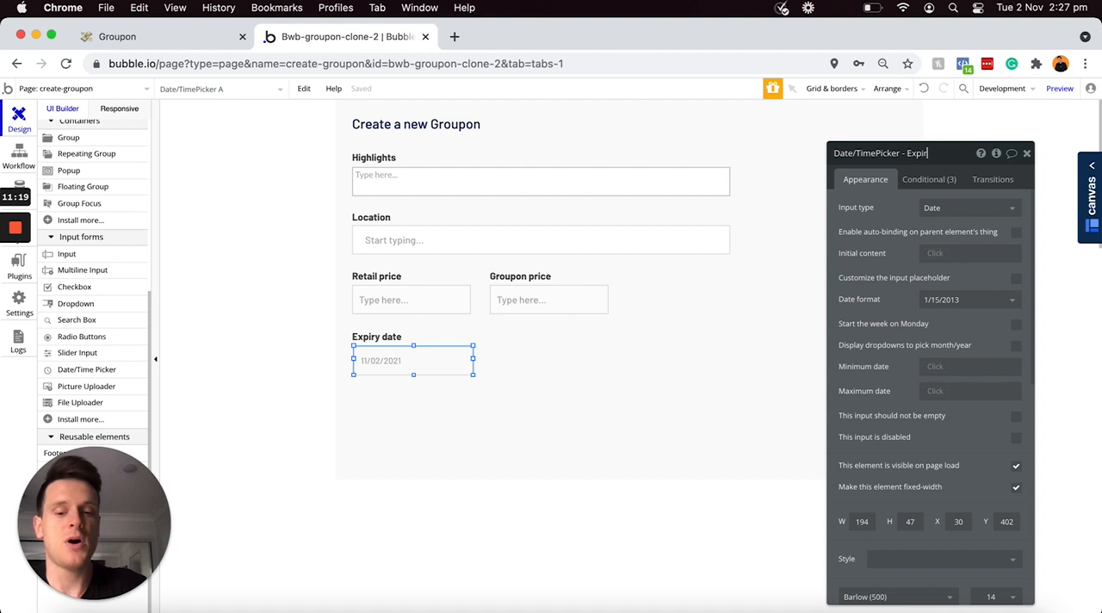
{"action": "type", "text": "-date"}
{"action": "left_click", "coordinate": [928, 151]}
{"action": "type", "text": "y"}
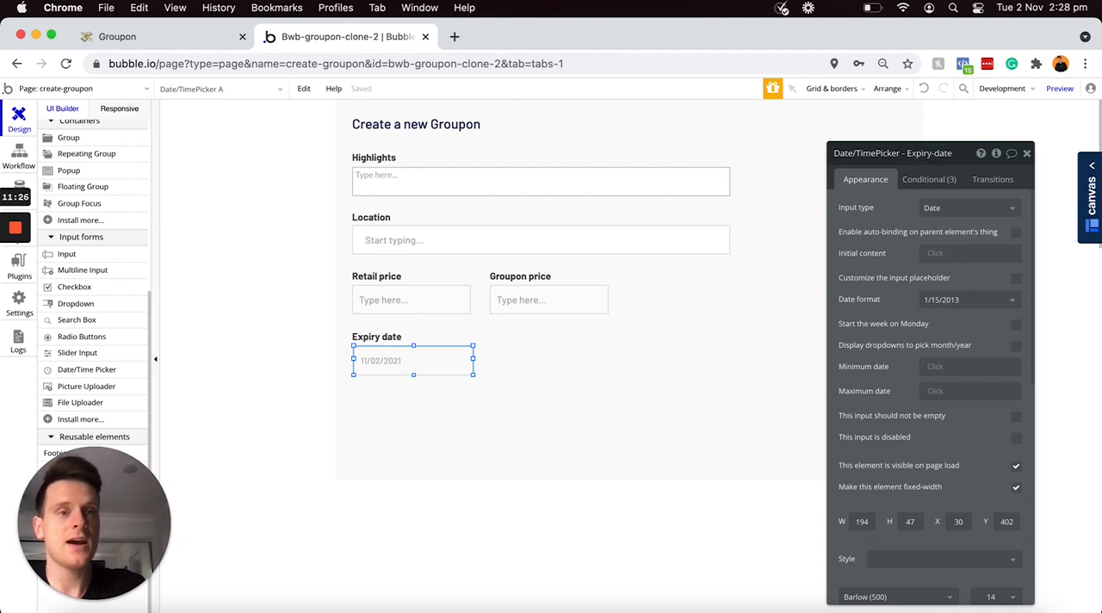
{"action": "left_click_drag", "start_coordinate": [435, 347], "coordinate": [425, 352]}
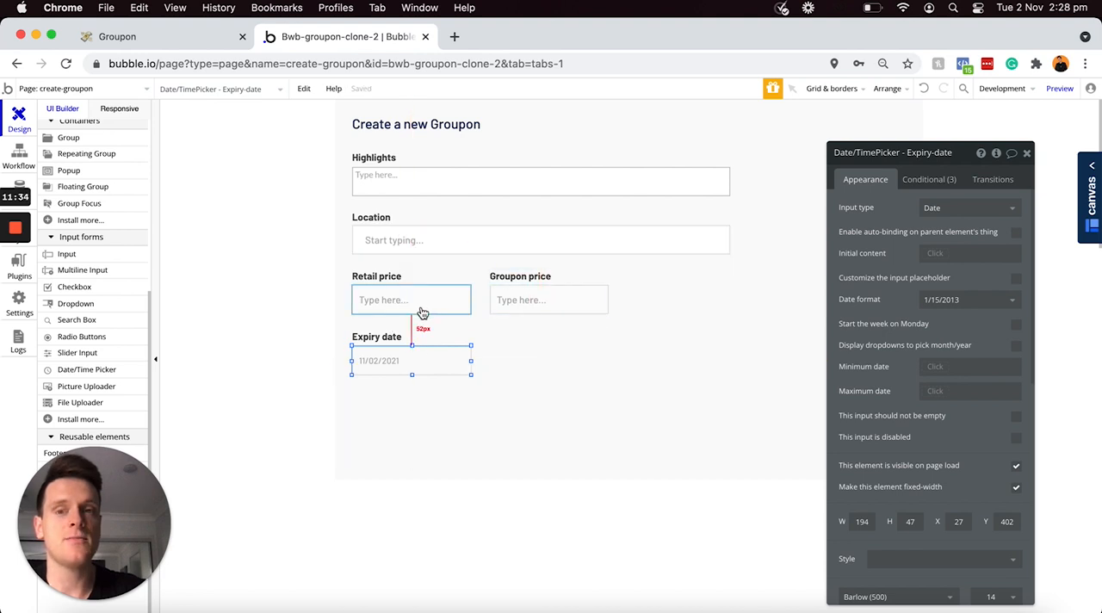
Step: Duplicate the Expiry date label and place the copy below the Groupon price input at X 252, Y 376
{"action": "left_click", "coordinate": [387, 341]}
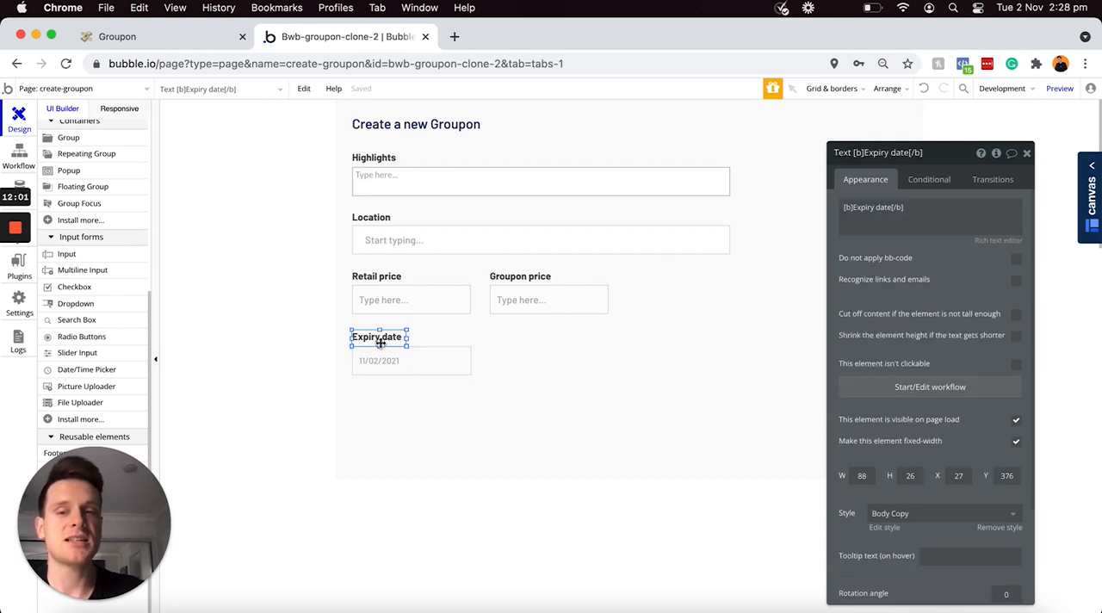
{"action": "key", "text": "super+c"}
{"action": "key", "text": "super+v"}
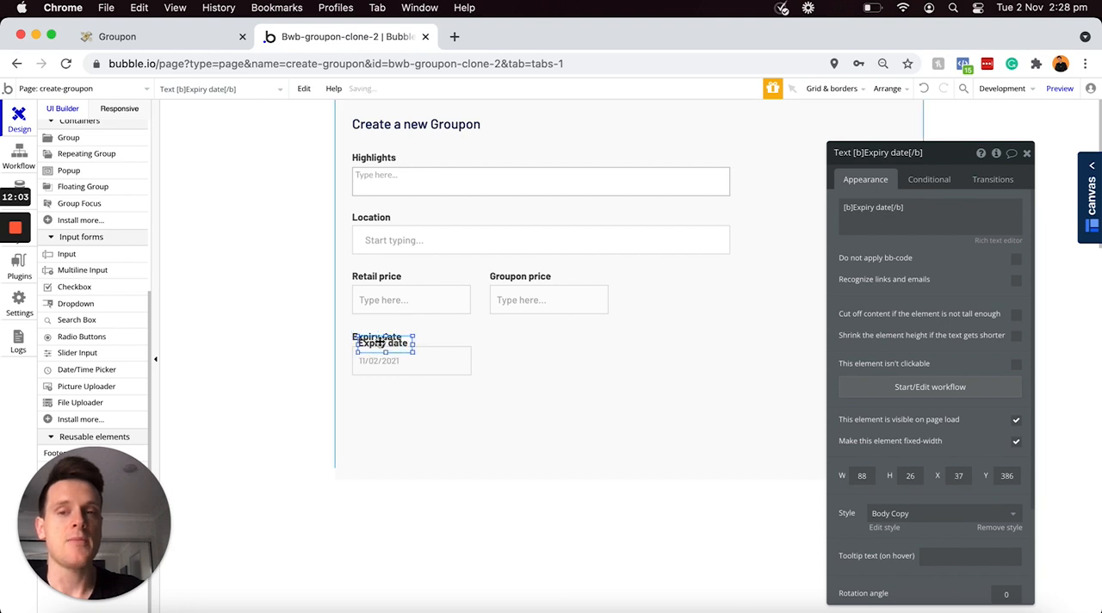
{"action": "left_click_drag", "start_coordinate": [378, 344], "coordinate": [509, 337]}
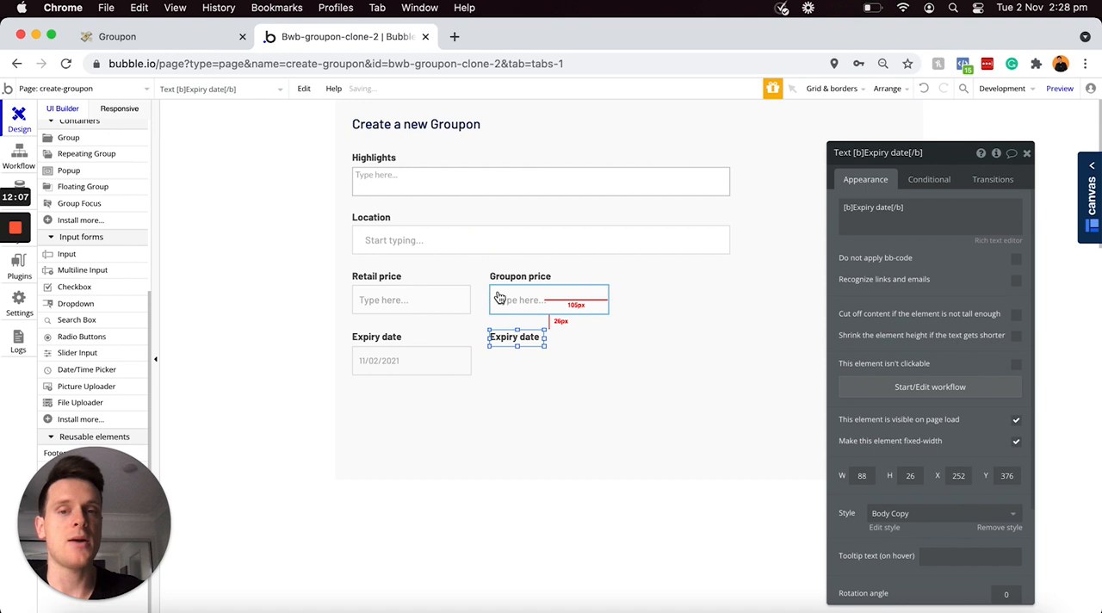
Step: Change the text of the label copy below the Groupon price input to [b]Category[/b]
{"action": "left_click", "coordinate": [852, 213]}
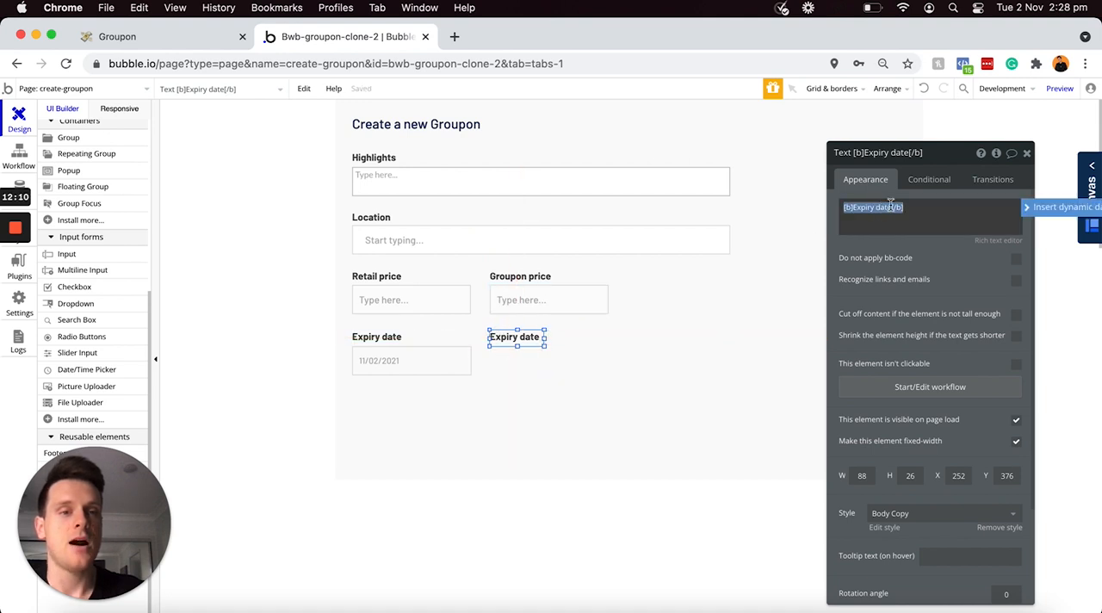
{"action": "left_click", "coordinate": [892, 208]}
{"action": "key", "text": "BackSpace"}
{"action": "key", "text": "BackSpace"}
{"action": "key", "text": "BackSpace"}
{"action": "key", "text": "BackSpace"}
{"action": "key", "text": "BackSpace"}
{"action": "key", "text": "BackSpace"}
{"action": "key", "text": "BackSpace"}
{"action": "key", "text": "BackSpace"}
{"action": "key", "text": "BackSpace"}
{"action": "key", "text": "BackSpace"}
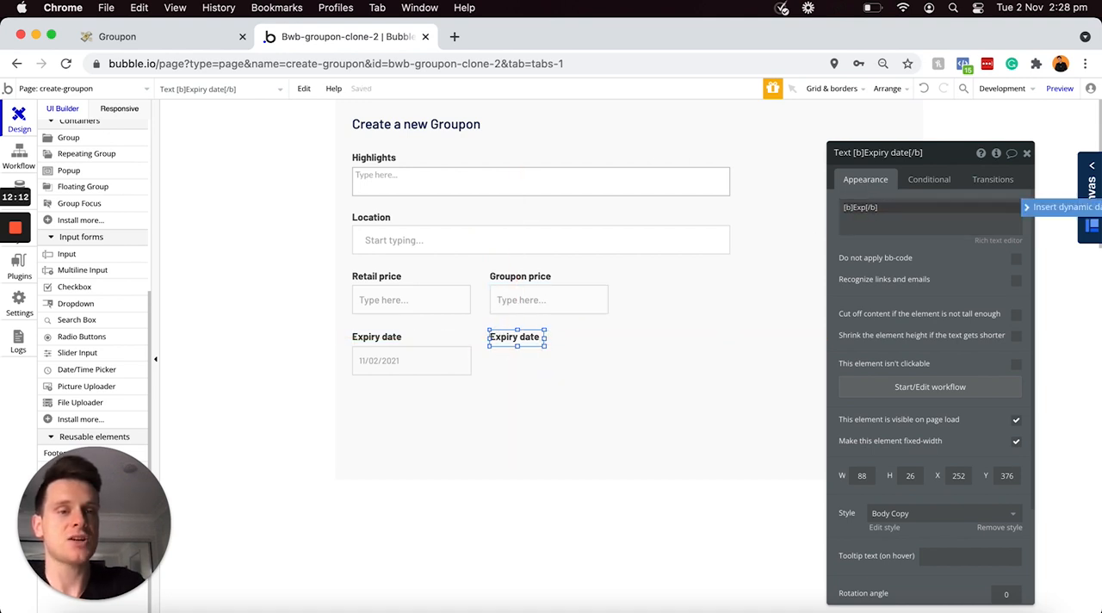
{"action": "type", "text": "Category"}
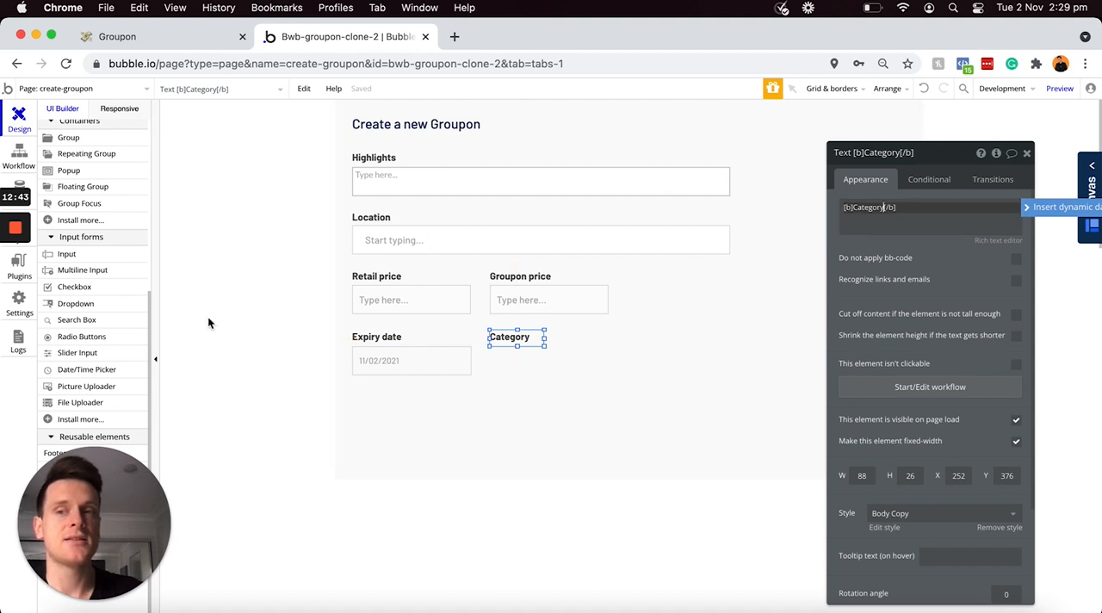
Step: Add a Dropdown below the Category label, with width 194 and height 47, aligned at X 252, Y 402
{"action": "left_click", "coordinate": [76, 303]}
{"action": "mouse_move", "coordinate": [492, 345]}
{"action": "left_mouse_down"}
{"action": "mouse_move", "coordinate": [605, 365]}
{"action": "mouse_move", "coordinate": [617, 376]}
{"action": "left_mouse_up"}
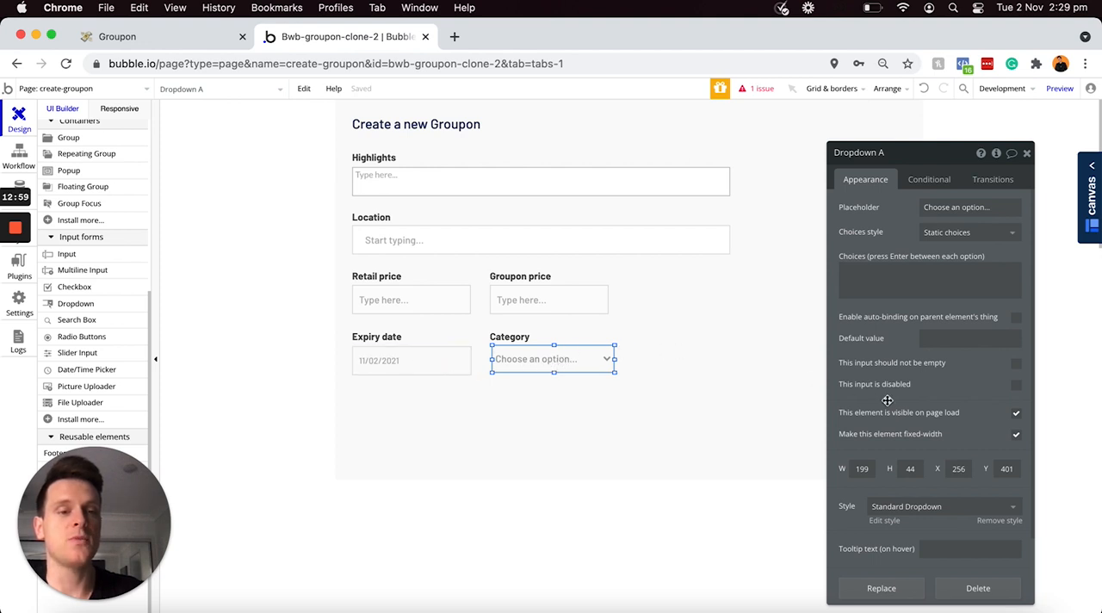
{"action": "double_click", "coordinate": [864, 468]}
{"action": "type", "text": "194"}
{"action": "double_click", "coordinate": [910, 468]}
{"action": "type", "text": "47"}
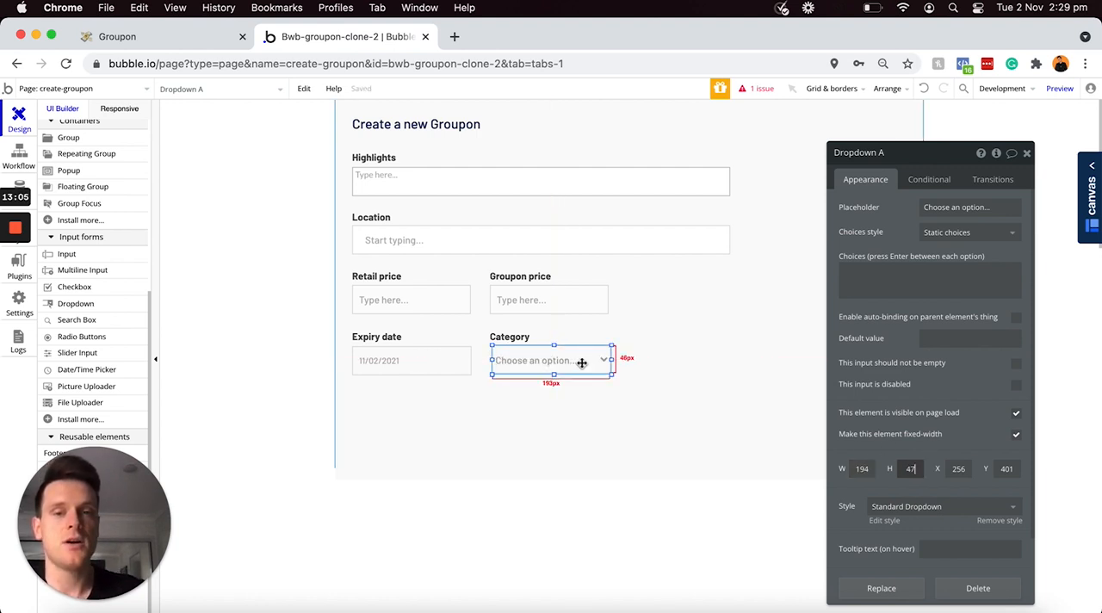
{"action": "left_click_drag", "start_coordinate": [581, 361], "coordinate": [576, 362]}
{"action": "key", "text": "alt"}
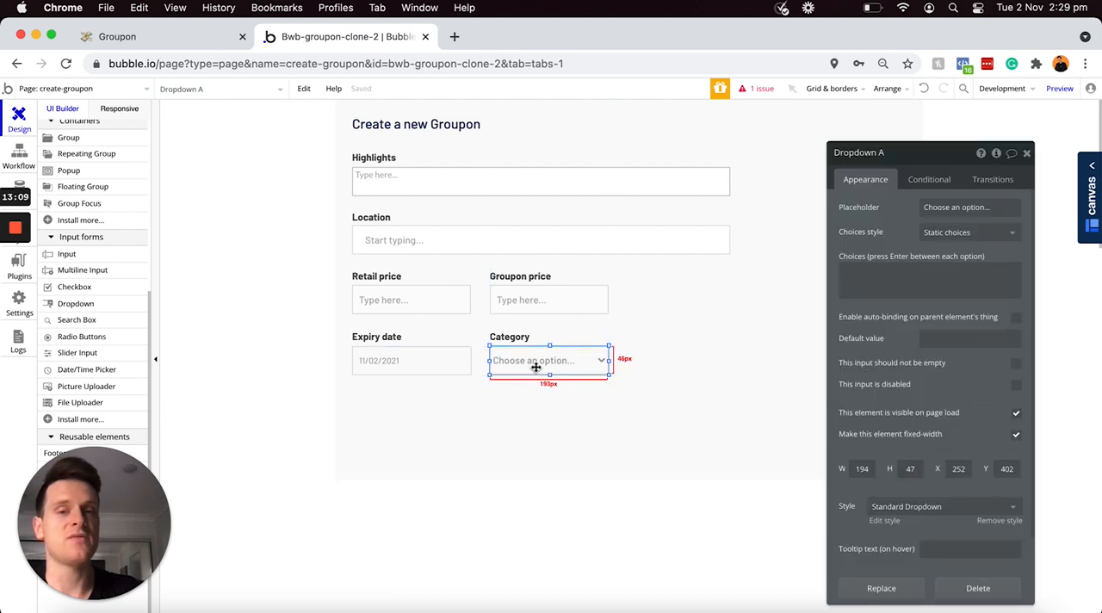
Step: Rename the new dropdown as "Dropdown - Category"
{"action": "left_click", "coordinate": [913, 152]}
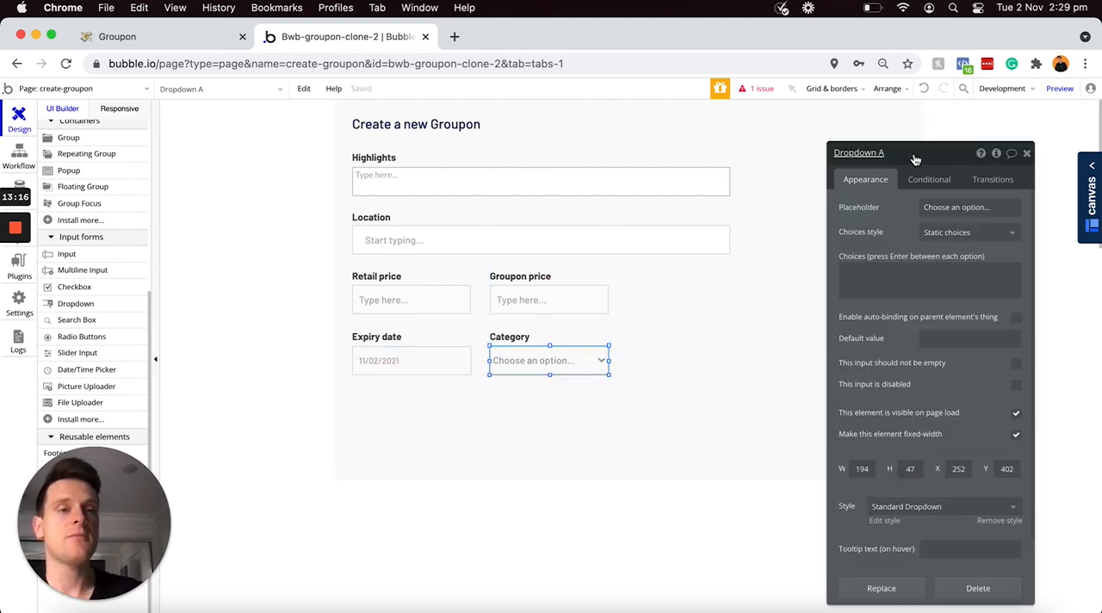
{"action": "key", "text": "BackSpace"}
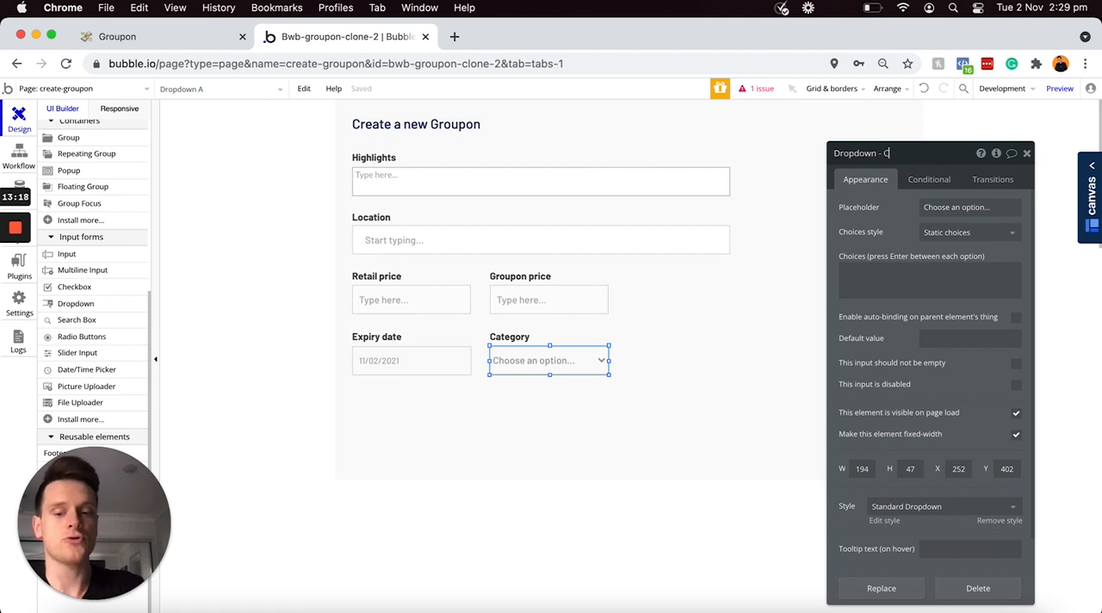
{"action": "type", "text": "- Category"}
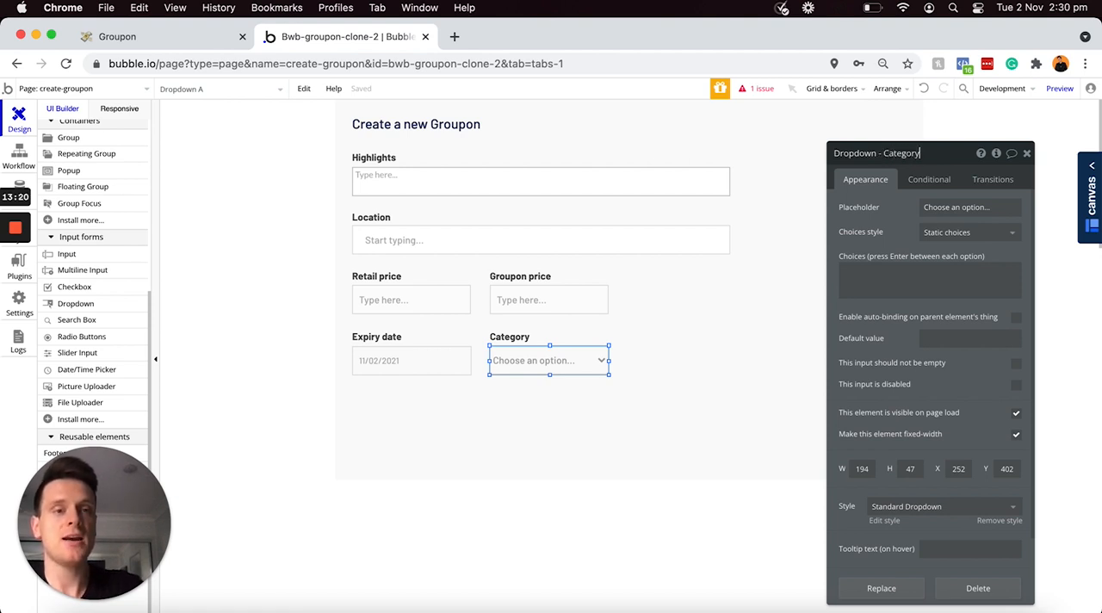
{"action": "key", "text": "Return"}
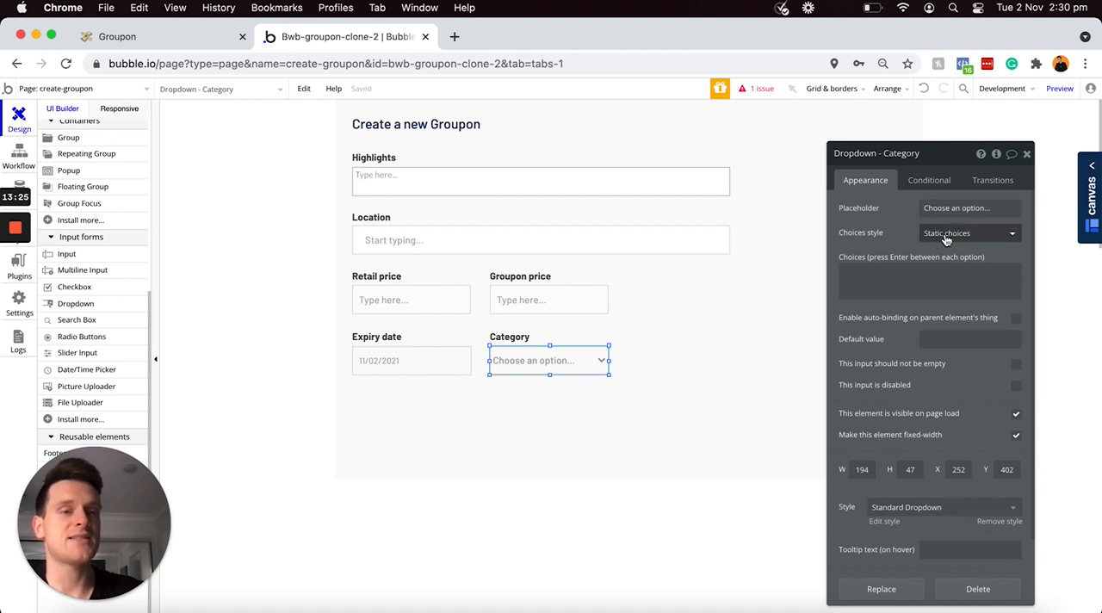
Step: Switch the category dropdown to dynamic choices and set the type of choices to Categories
{"action": "left_click", "coordinate": [591, 366]}
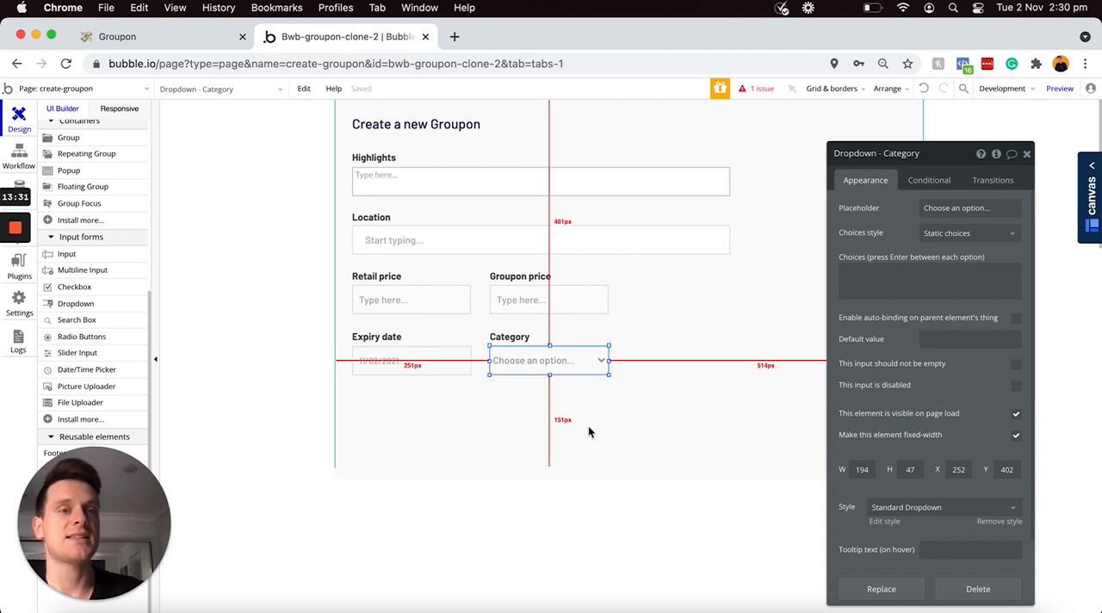
{"action": "left_click", "coordinate": [949, 236]}
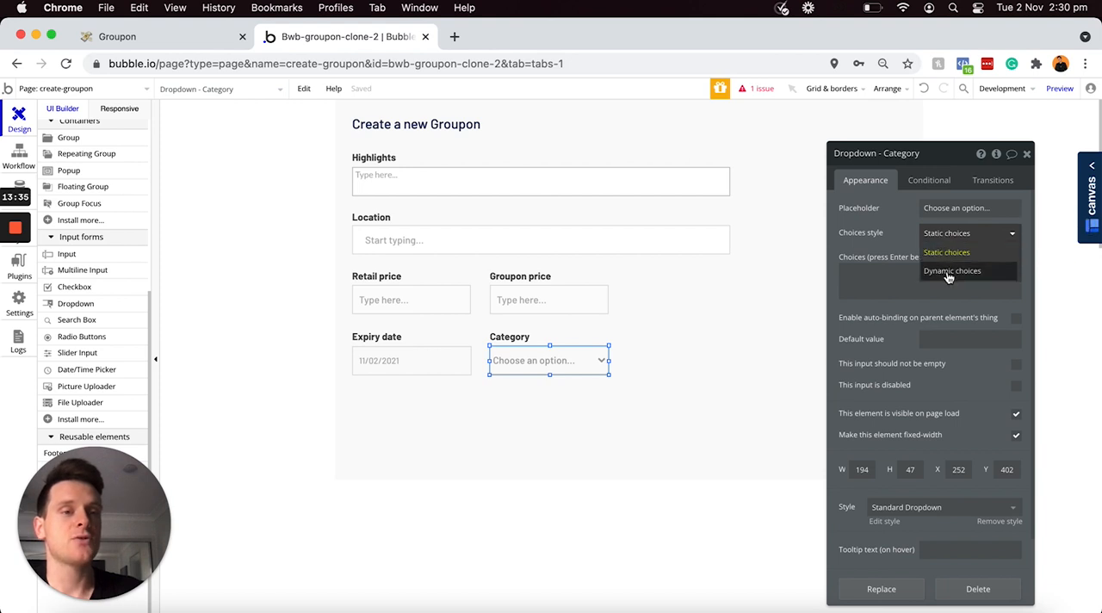
{"action": "left_click", "coordinate": [943, 272]}
{"action": "left_click", "coordinate": [939, 258]}
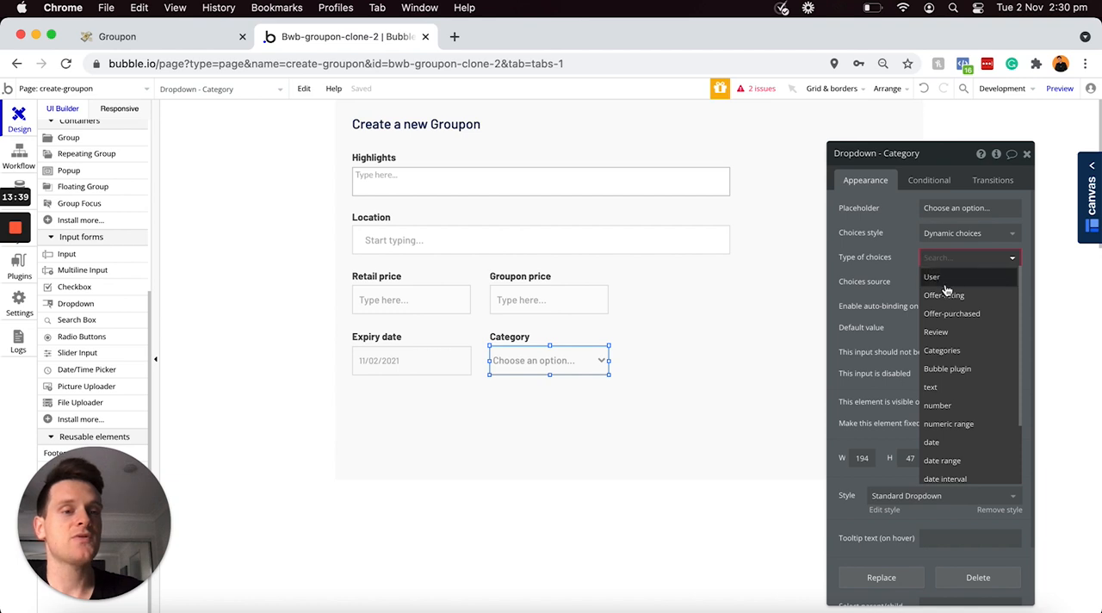
{"action": "left_click", "coordinate": [938, 352]}
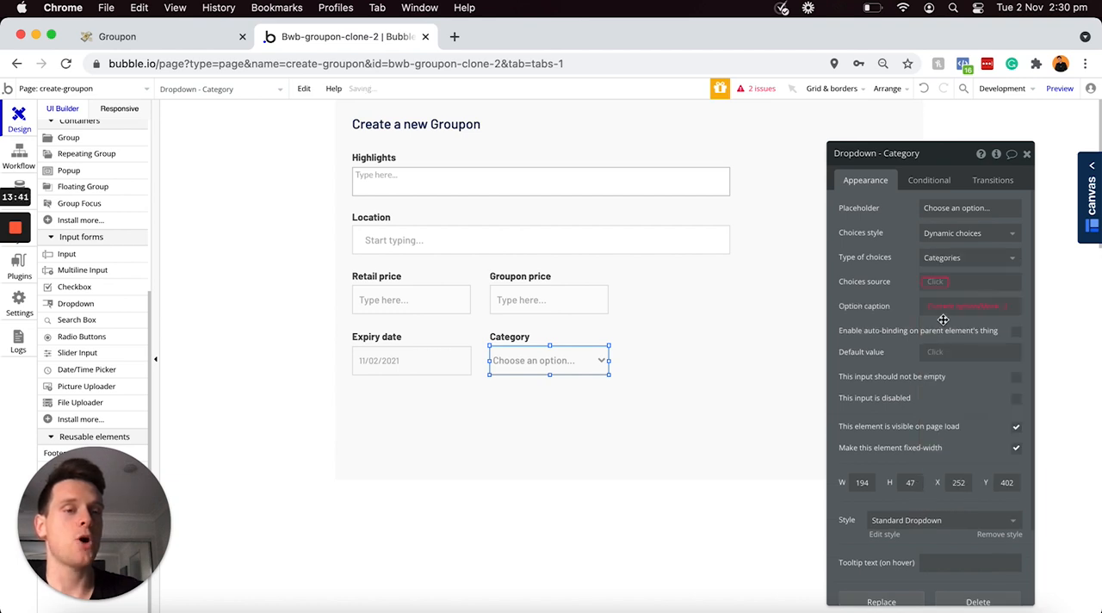
Step: Set the category dropdown's choices source to All Categories and its option caption to Current option's Display
{"action": "left_click", "coordinate": [933, 282]}
{"action": "left_click", "coordinate": [949, 298]}
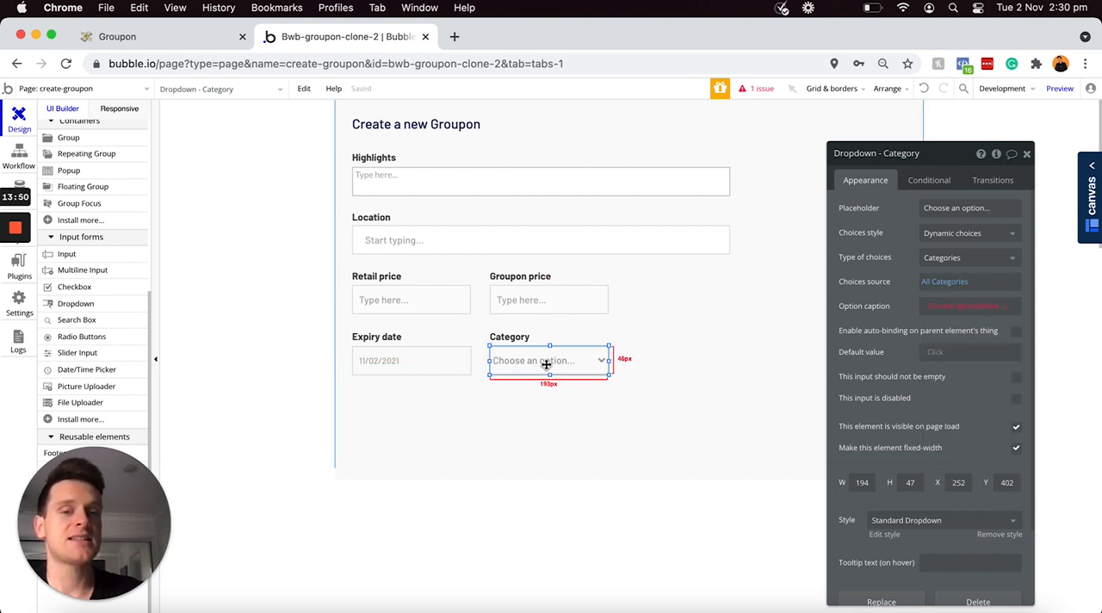
{"action": "left_click", "coordinate": [981, 307]}
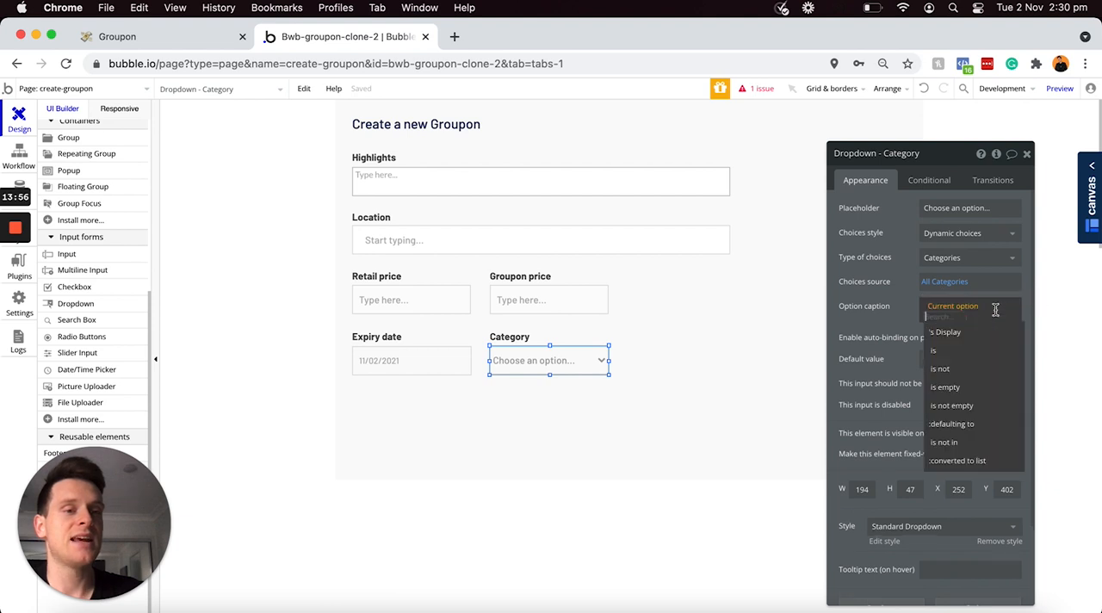
{"action": "left_click", "coordinate": [962, 333]}
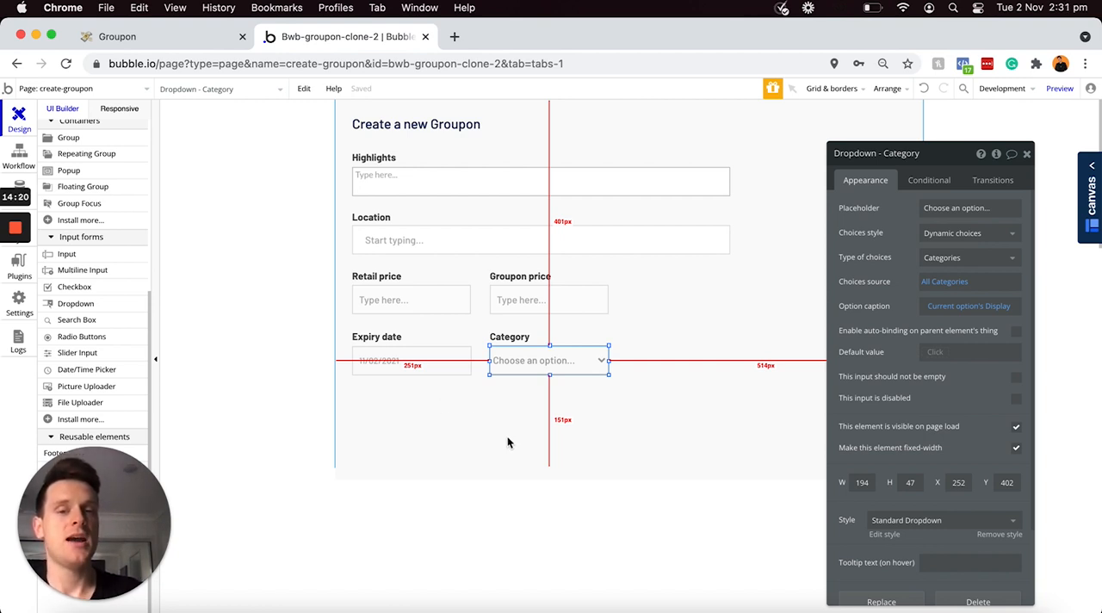
Step: Set the height of the create-groupon page to 1000
{"action": "left_click", "coordinate": [477, 440]}
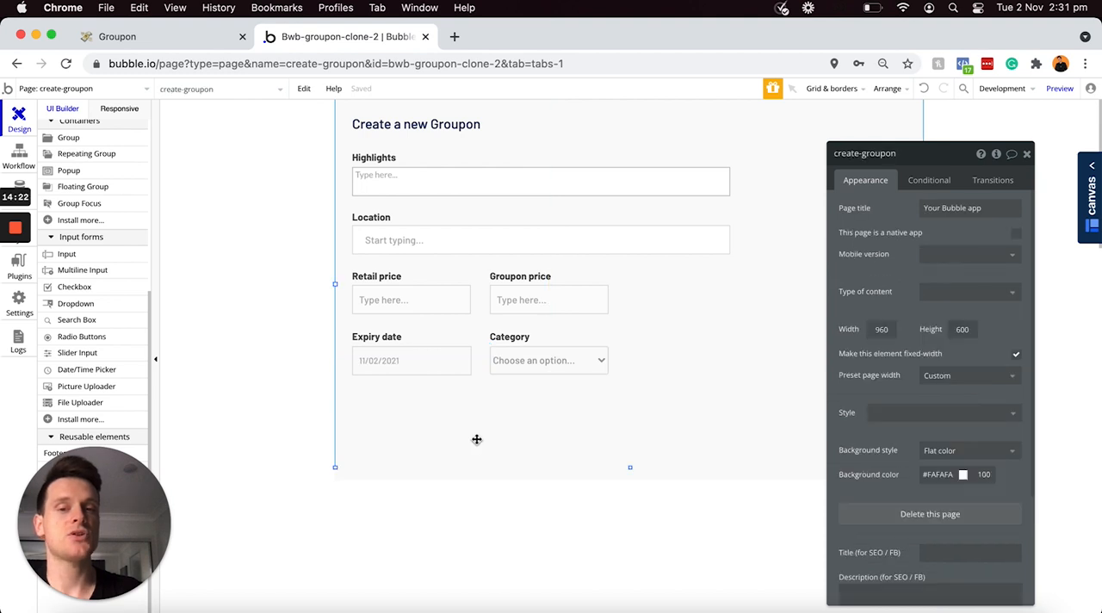
{"action": "double_click", "coordinate": [966, 329]}
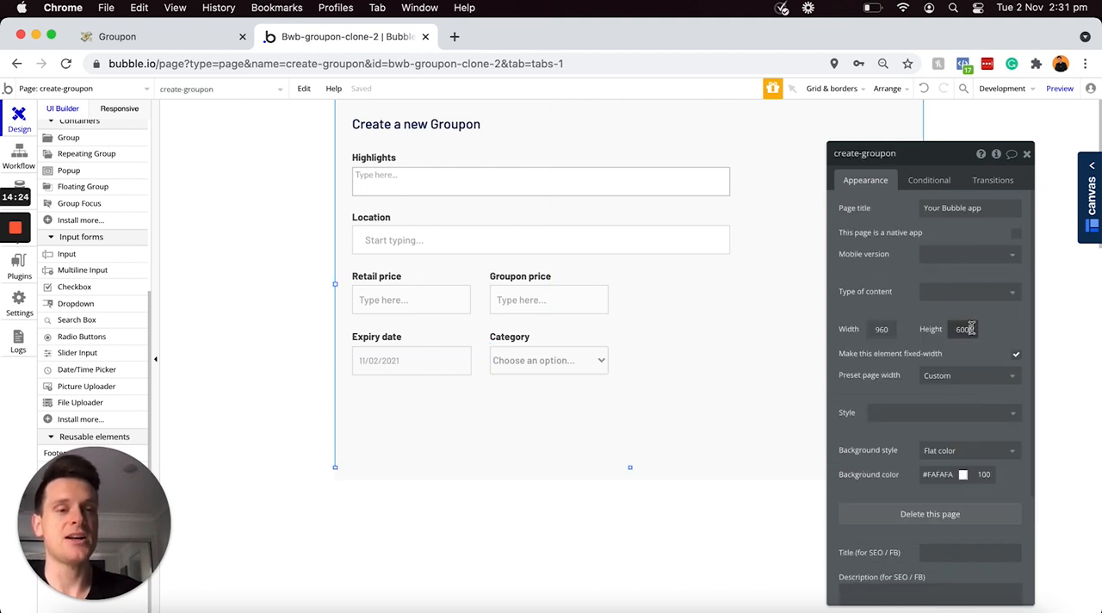
{"action": "type", "text": "1000"}
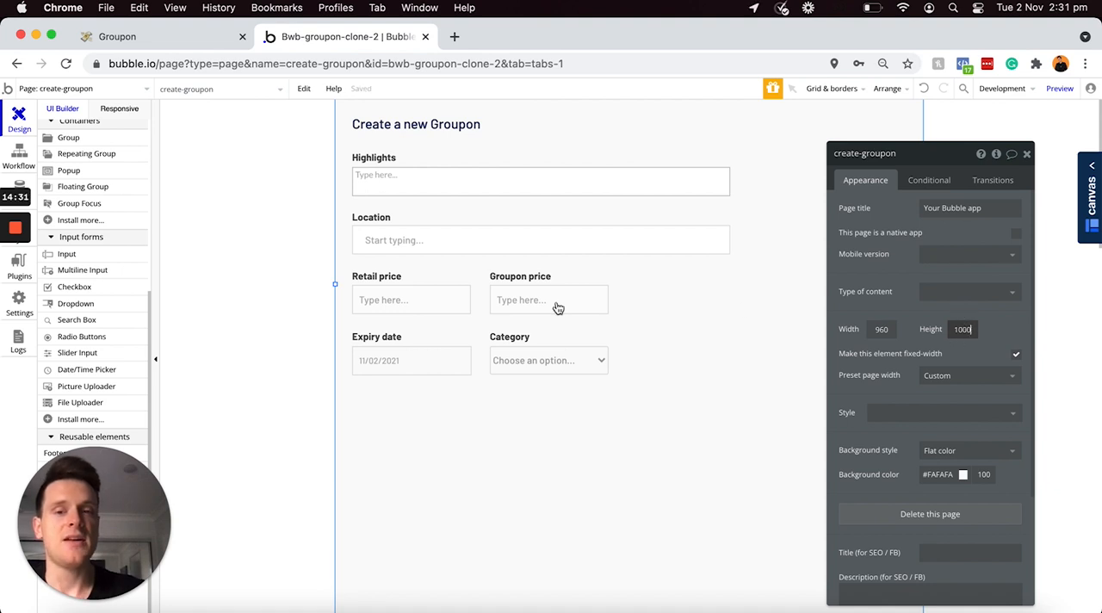
Step: Place a copy of the Expiry date label below the date picker at X 27, Y 479, and change its text to [b]Images[/b]
{"action": "left_click", "coordinate": [408, 337]}
{"action": "left_click_drag", "start_coordinate": [407, 337], "coordinate": [379, 399]}
{"action": "left_click", "coordinate": [891, 209]}
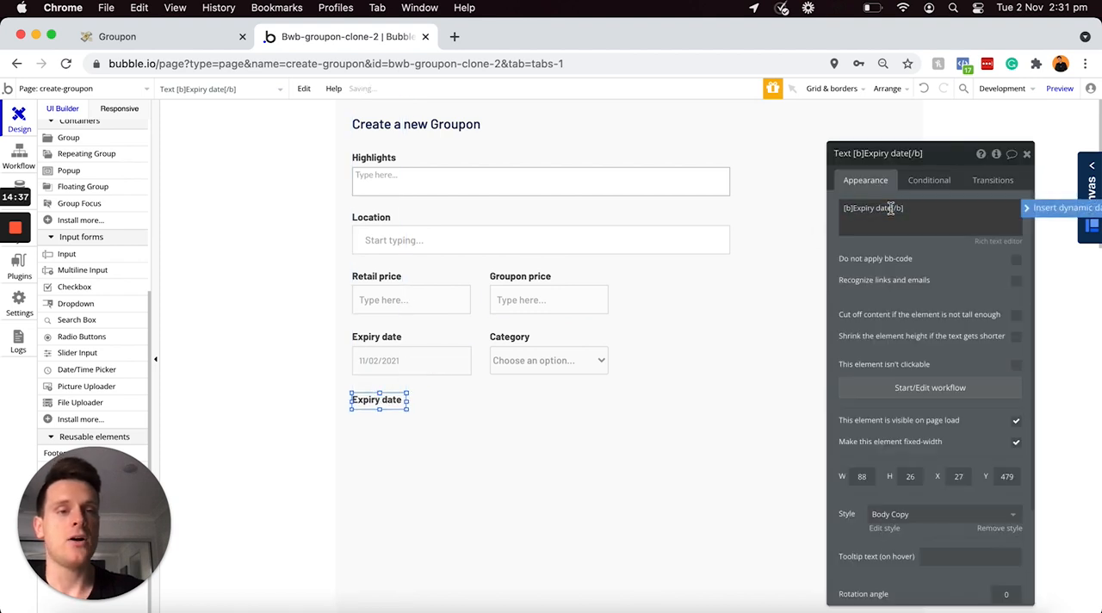
{"action": "key", "text": "BackSpace"}
{"action": "key", "text": "BackSpace"}
{"action": "key", "text": "BackSpace"}
{"action": "key", "text": "BackSpace"}
{"action": "key", "text": "BackSpace"}
{"action": "key", "text": "BackSpace"}
{"action": "key", "text": "BackSpace"}
{"action": "key", "text": "BackSpace"}
{"action": "key", "text": "BackSpace"}
{"action": "key", "text": "BackSpace"}
{"action": "key", "text": "BackSpace"}
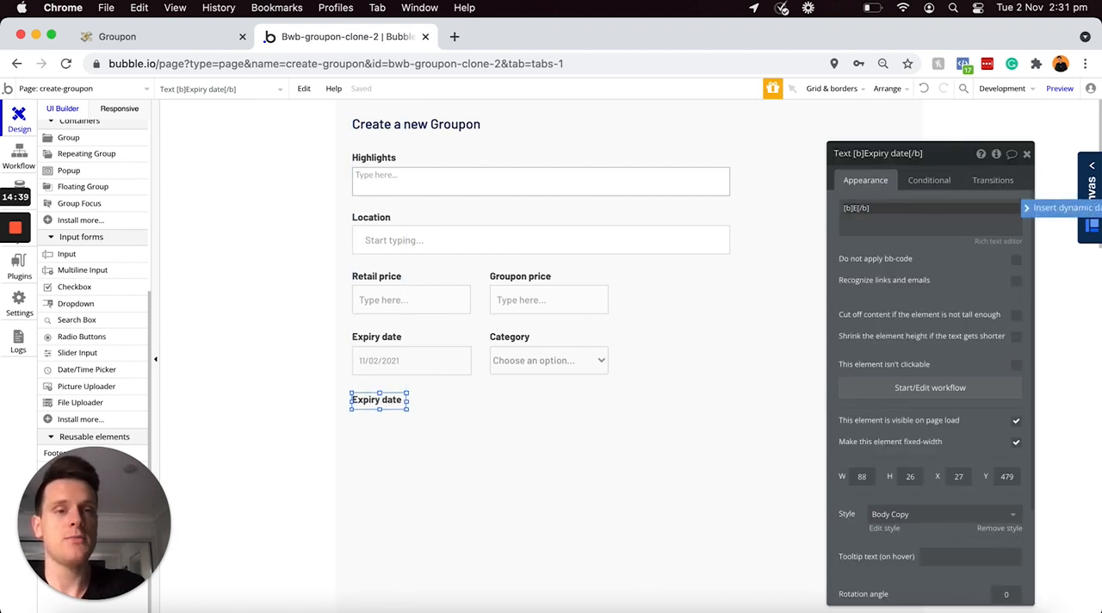
{"action": "type", "text": "Images"}
{"action": "left_click", "coordinate": [941, 249]}
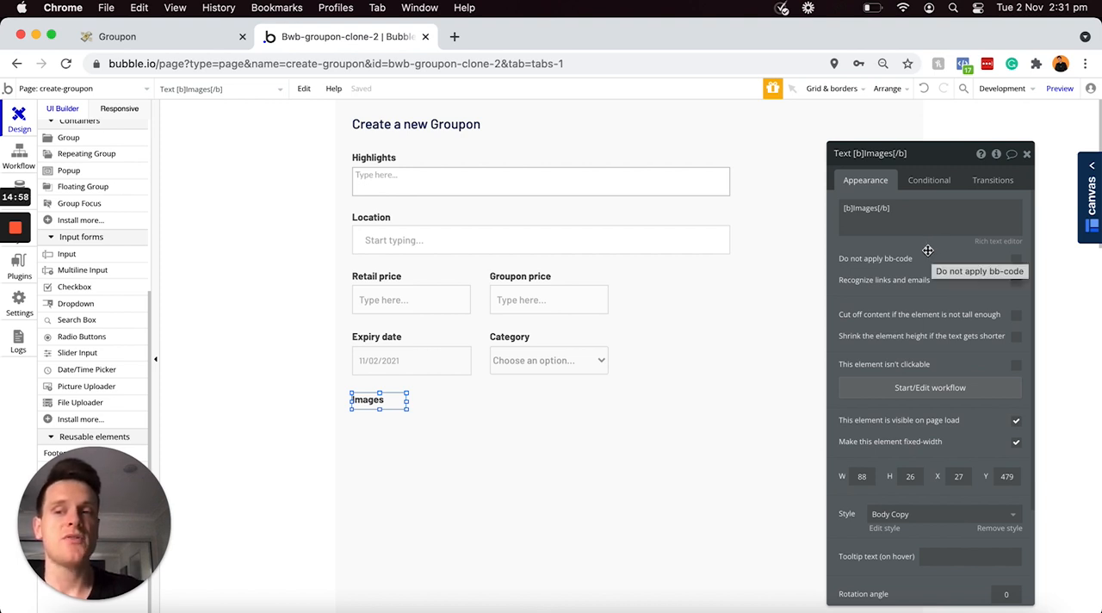
Step: Find the Multi-File Uploader - Dropzone plugin with the search term multi and install it in the app
{"action": "left_click", "coordinate": [82, 389]}
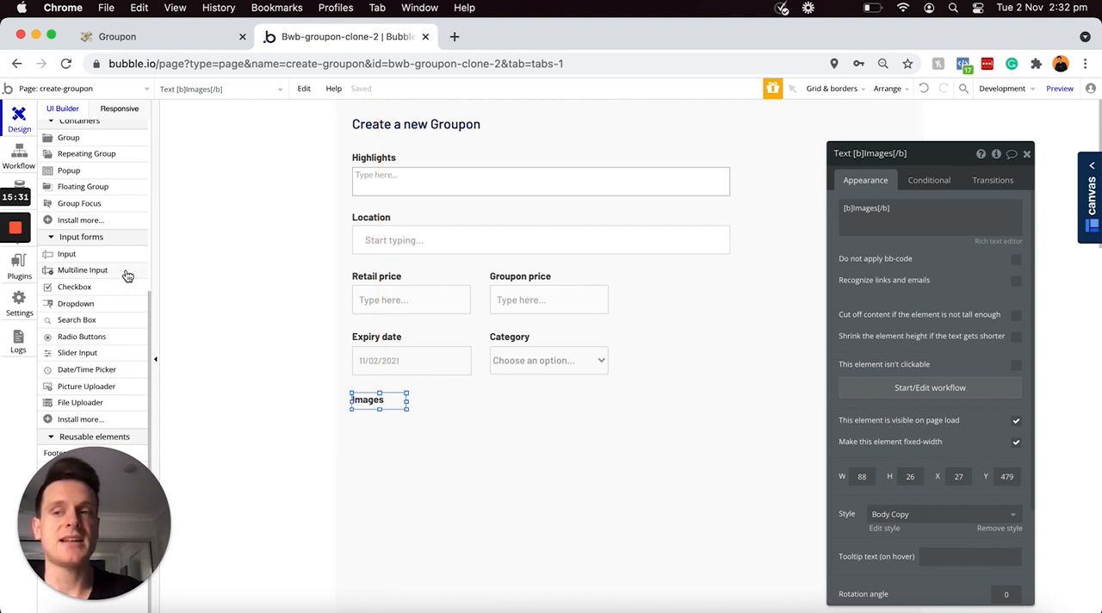
{"action": "left_click", "coordinate": [33, 274]}
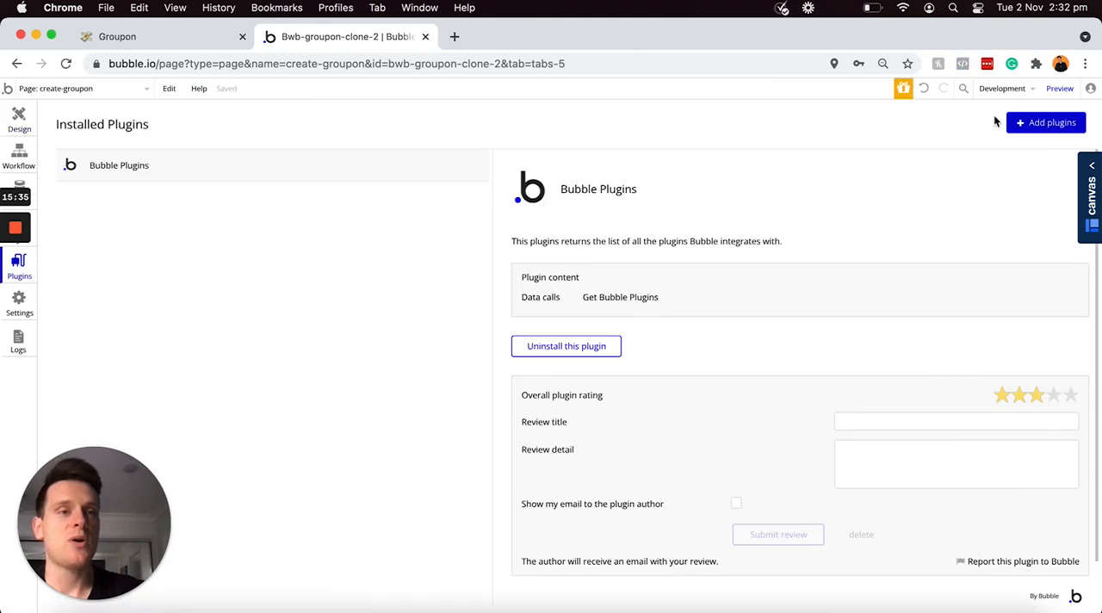
{"action": "left_click", "coordinate": [1022, 128]}
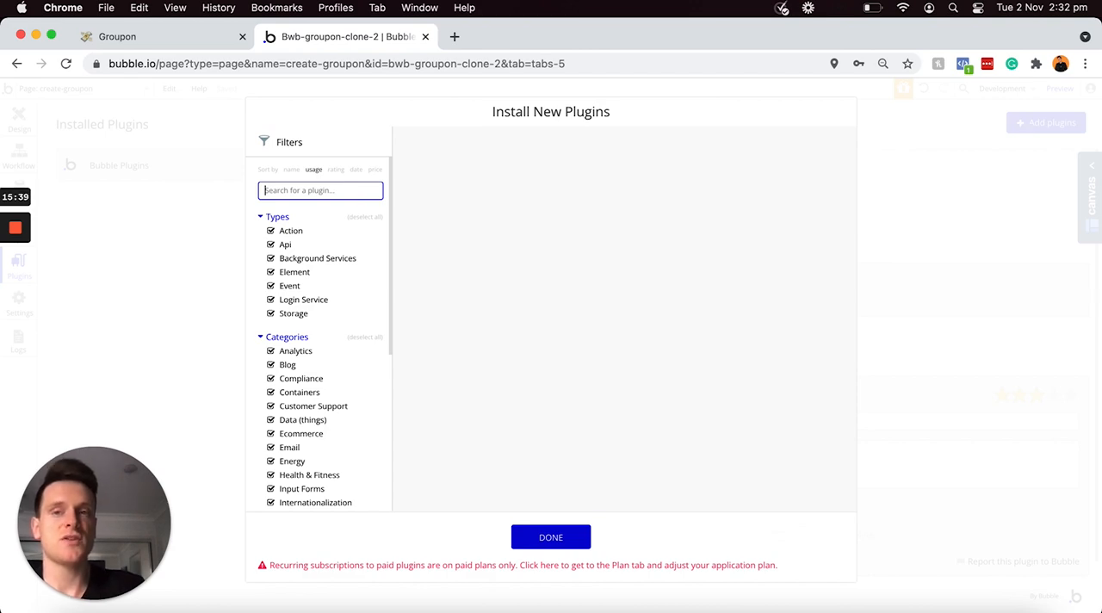
{"action": "type", "text": "multi"}
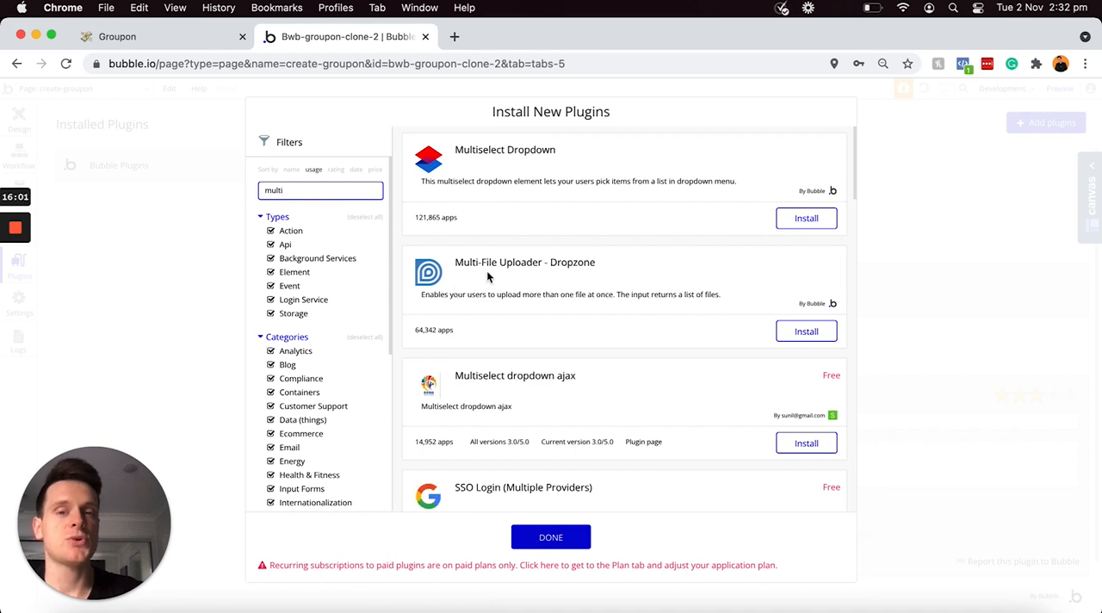
{"action": "left_click", "coordinate": [809, 336]}
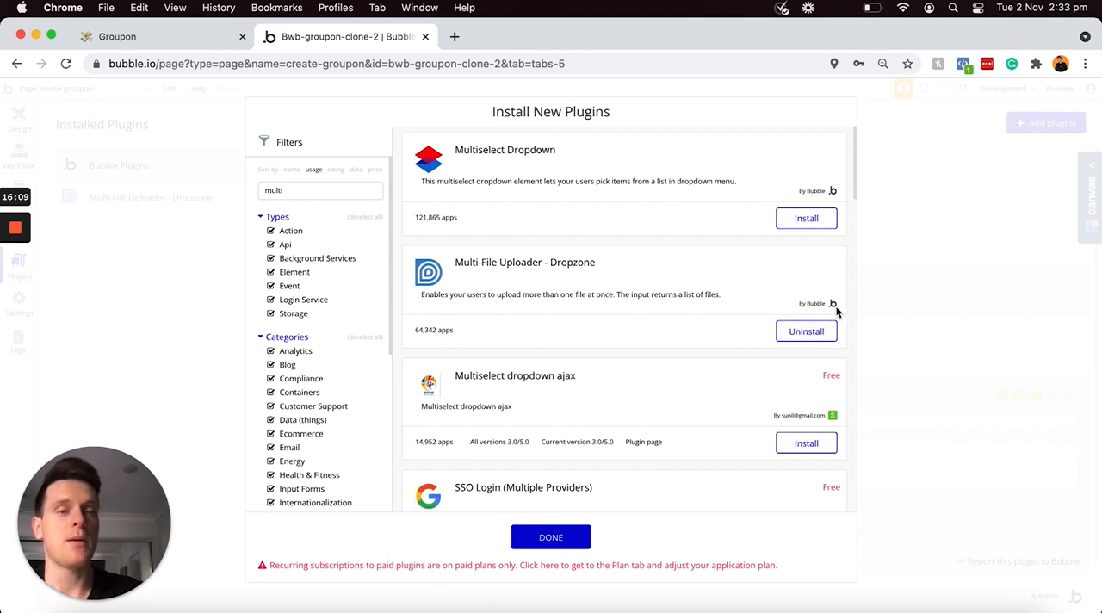
{"action": "left_click", "coordinate": [550, 540]}
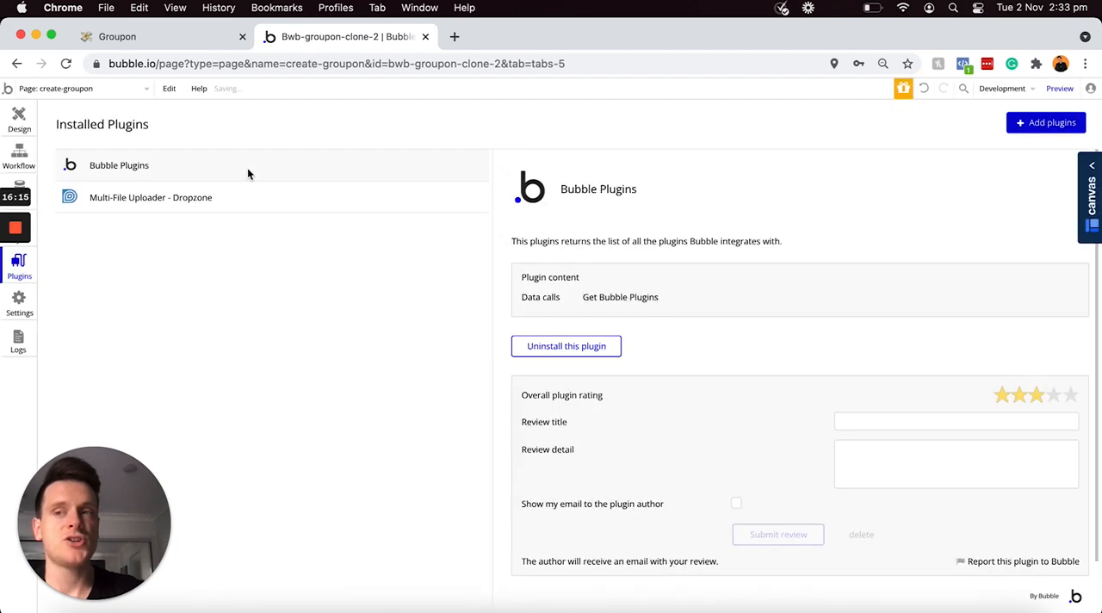
Step: Draw a multi-file uploader about 194 wide and 108 high below the Images label and name it Multi-FileUploader - Images
{"action": "left_click", "coordinate": [19, 123]}
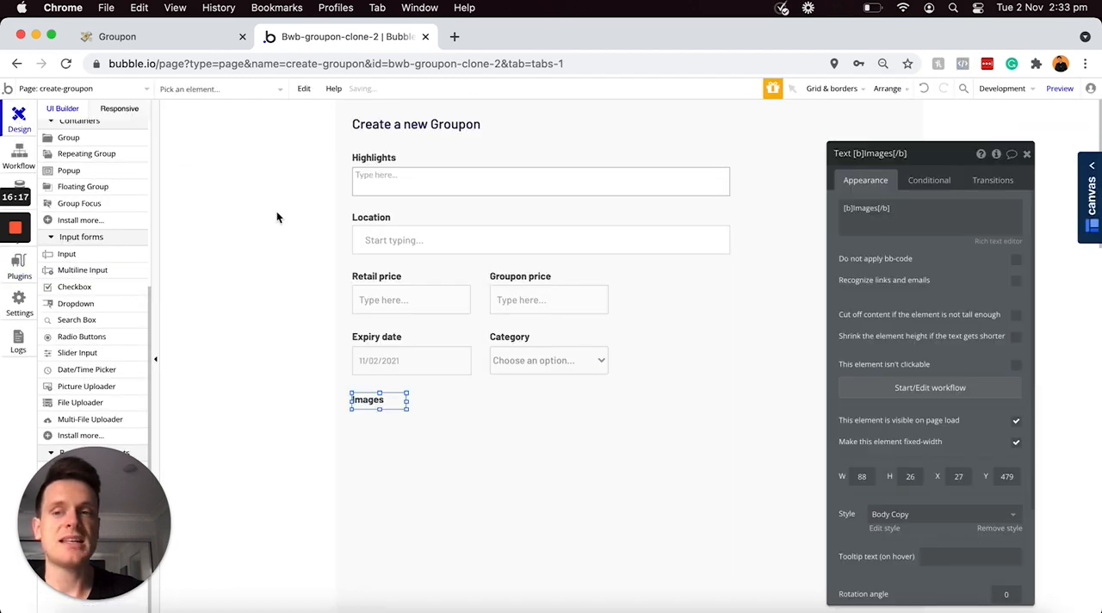
{"action": "scroll", "coordinate": [119, 254], "scroll_direction": "down", "scroll_amount": 1}
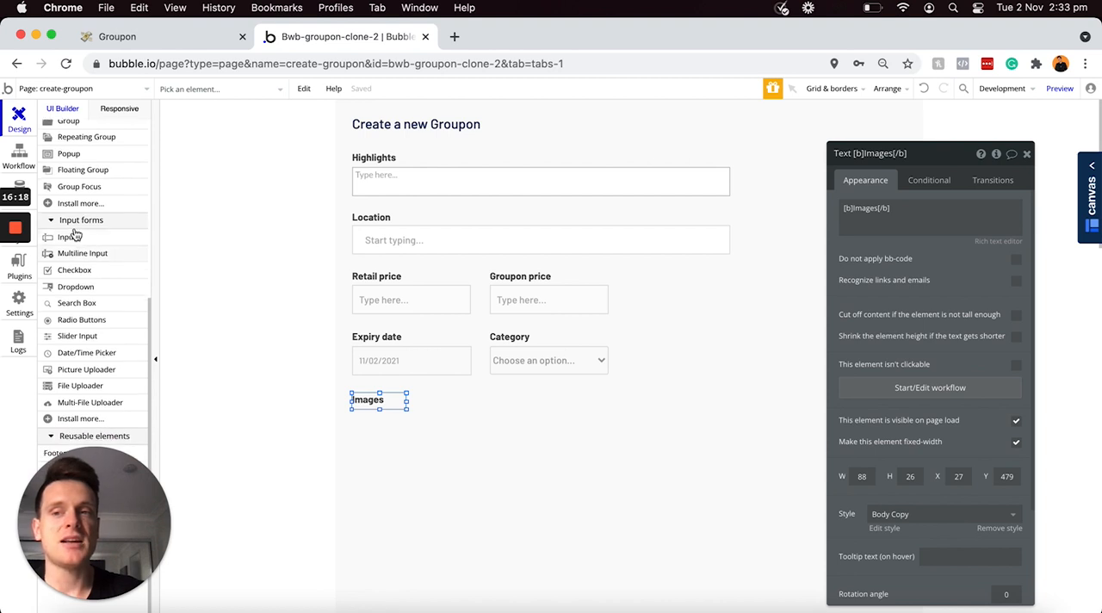
{"action": "left_click", "coordinate": [78, 409]}
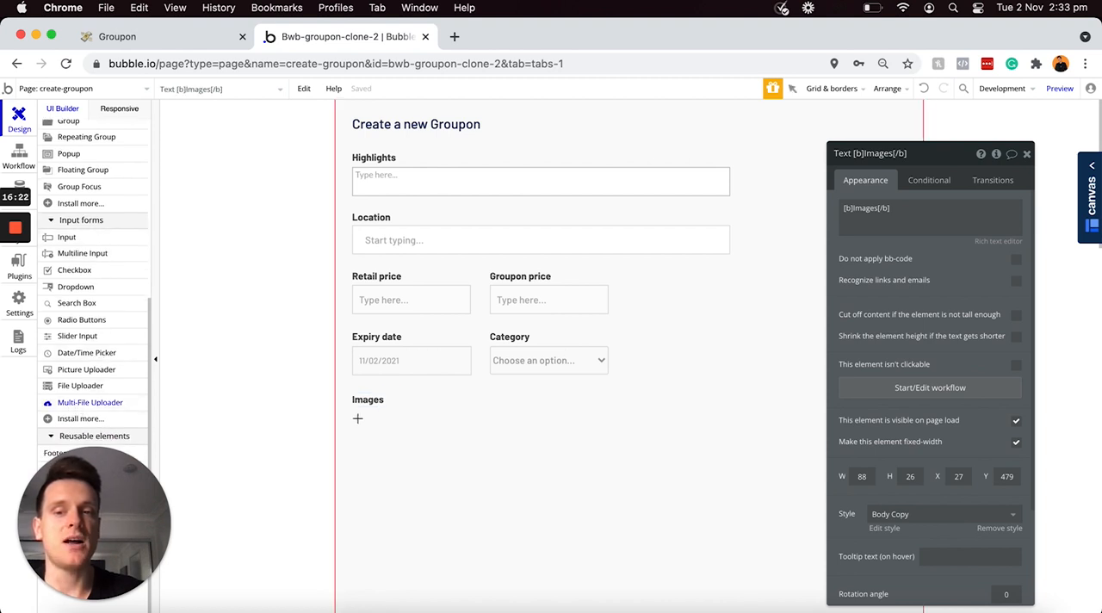
{"action": "mouse_move", "coordinate": [352, 410]}
{"action": "left_mouse_down"}
{"action": "mouse_move", "coordinate": [490, 519]}
{"action": "mouse_move", "coordinate": [496, 487]}
{"action": "mouse_move", "coordinate": [477, 488]}
{"action": "mouse_move", "coordinate": [473, 475]}
{"action": "left_mouse_up"}
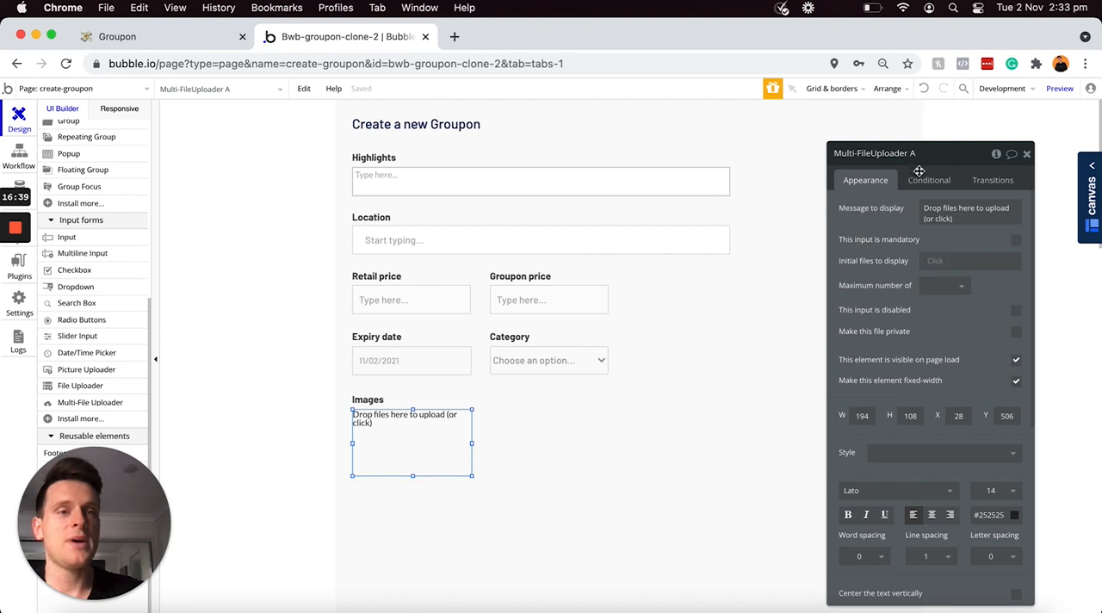
{"action": "left_click", "coordinate": [940, 159]}
{"action": "key", "text": "BackSpace"}
{"action": "type", "text": "- Images"}
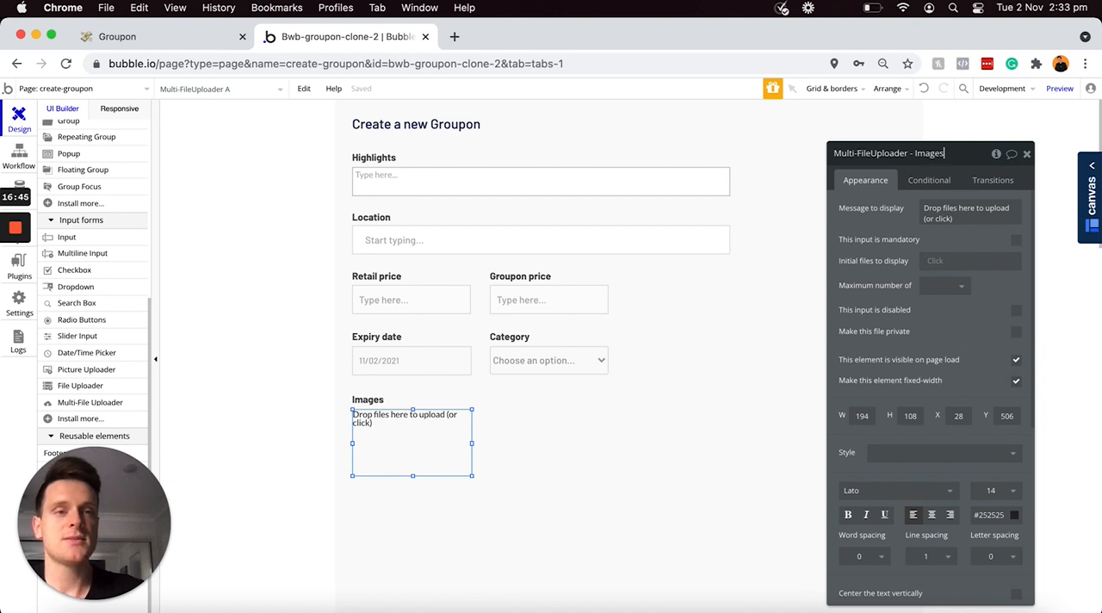
Step: Set the border style of all borders of the Images multi-file uploader to Solid
{"action": "scroll", "coordinate": [918, 280], "scroll_direction": "down", "scroll_amount": 5}
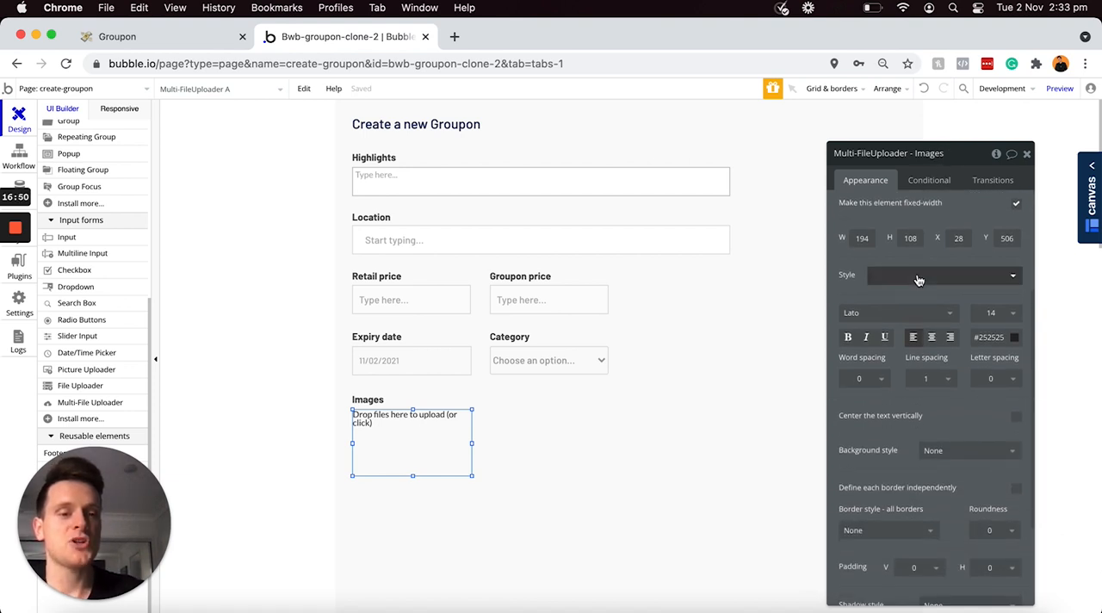
{"action": "scroll", "coordinate": [918, 280], "scroll_direction": "down", "scroll_amount": 2}
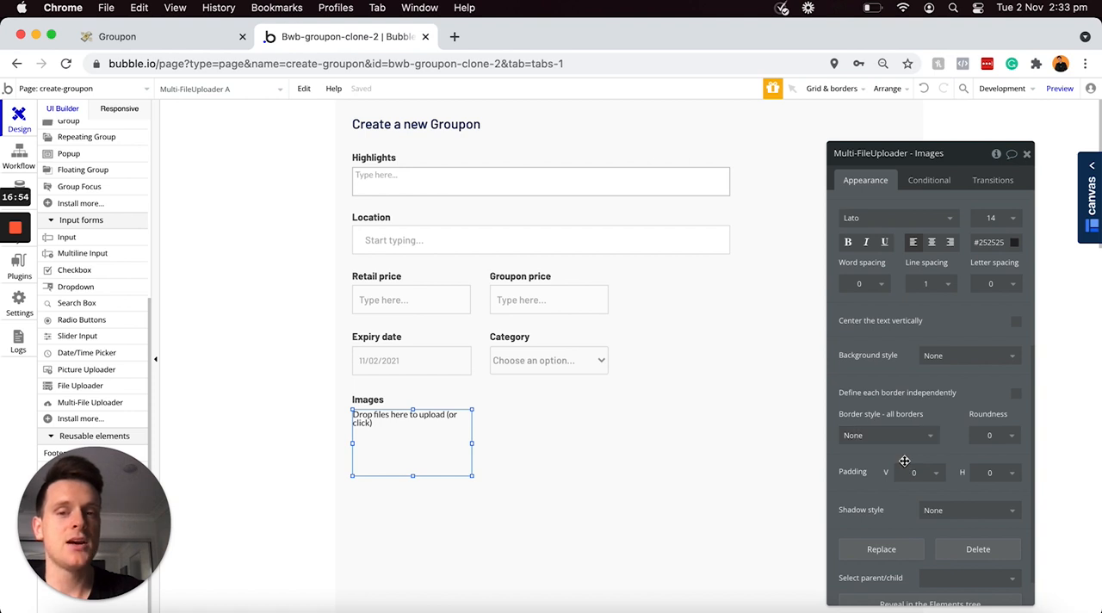
{"action": "left_click", "coordinate": [918, 437]}
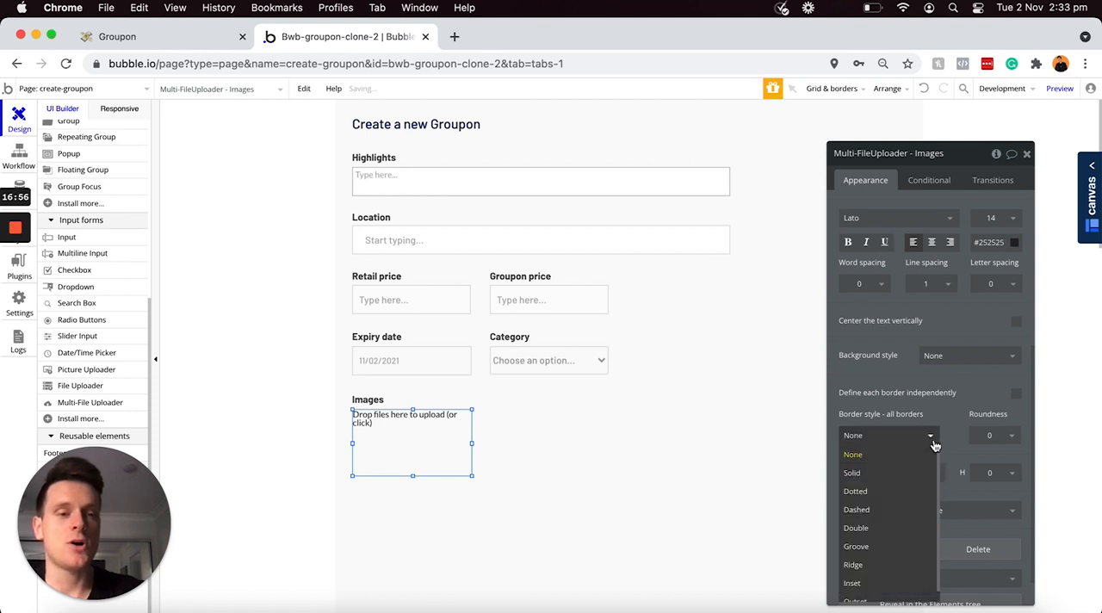
{"action": "left_click", "coordinate": [868, 473]}
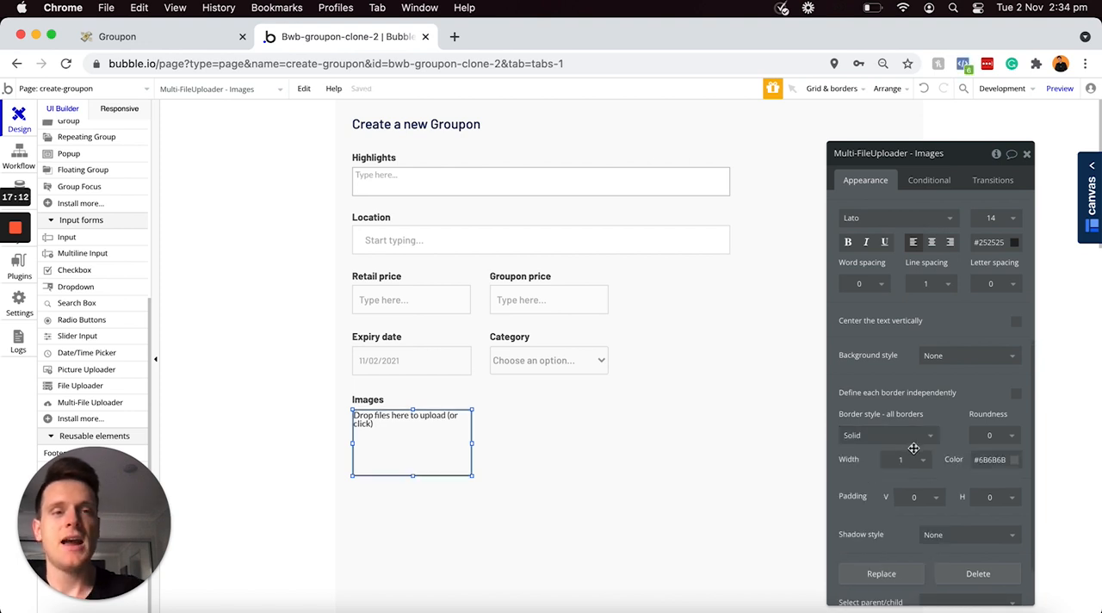
Step: Draw a repeating group about 585 wide and 266 high beside the file uploader and set its type of content to image
{"action": "scroll", "coordinate": [914, 447], "scroll_direction": "up", "scroll_amount": 6}
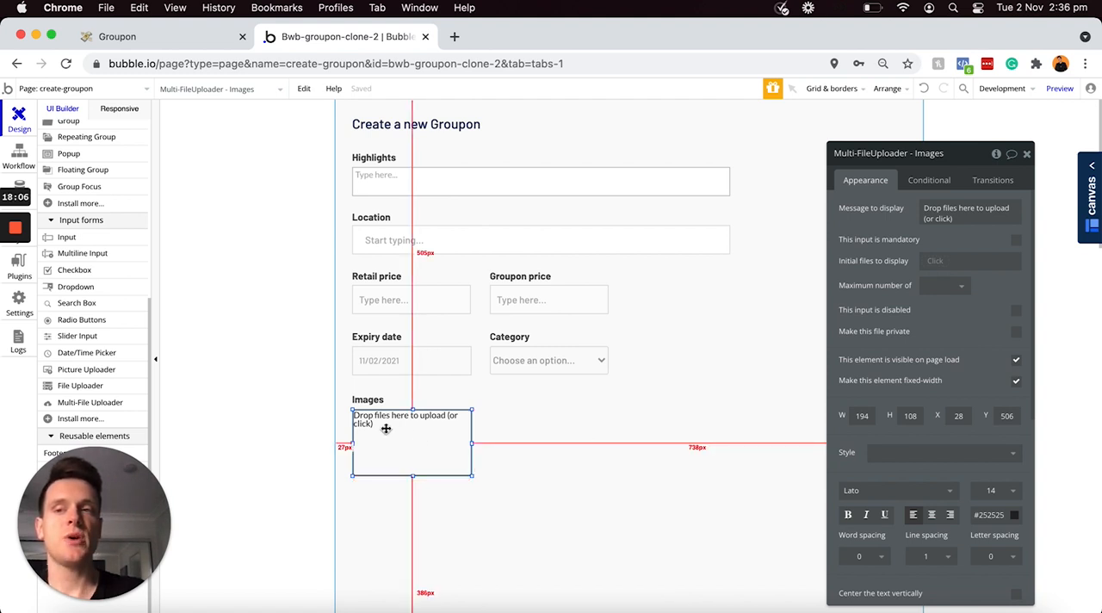
{"action": "scroll", "coordinate": [126, 273], "scroll_direction": "up", "scroll_amount": 3}
{"action": "scroll", "coordinate": [127, 271], "scroll_direction": "up", "scroll_amount": 1}
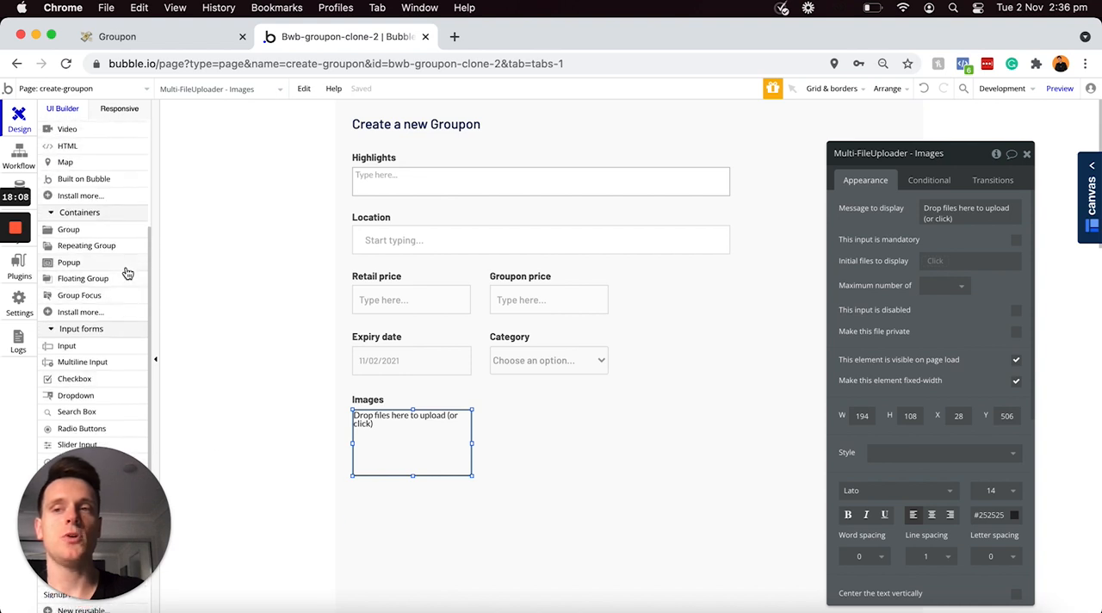
{"action": "left_click", "coordinate": [86, 246]}
{"action": "mouse_move", "coordinate": [503, 411]}
{"action": "left_mouse_down"}
{"action": "mouse_move", "coordinate": [576, 429]}
{"action": "mouse_move", "coordinate": [861, 573]}
{"action": "left_mouse_up"}
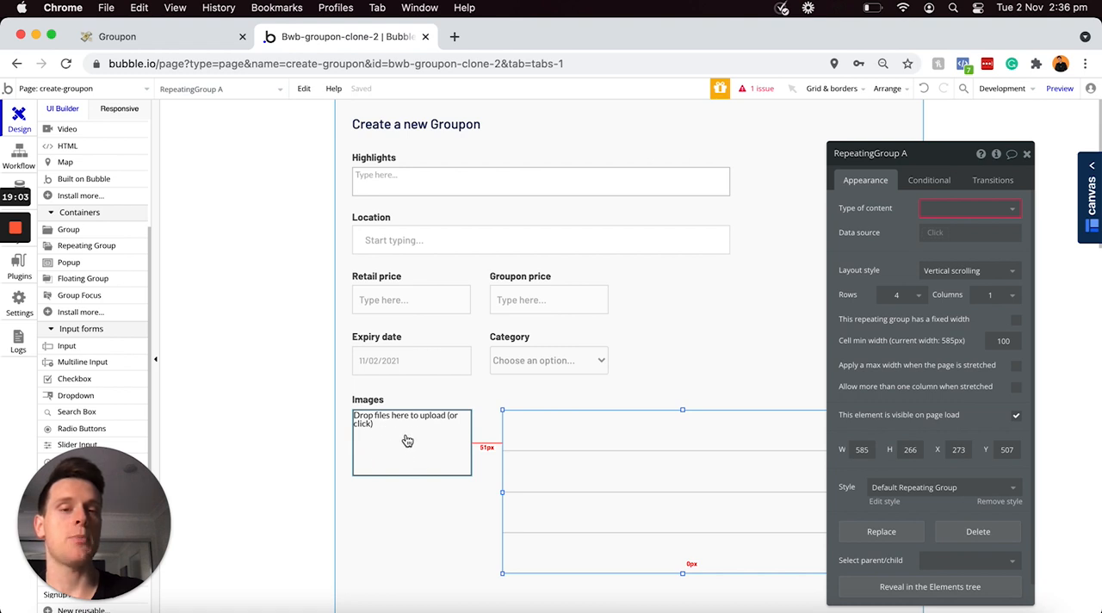
{"action": "left_click", "coordinate": [927, 209]}
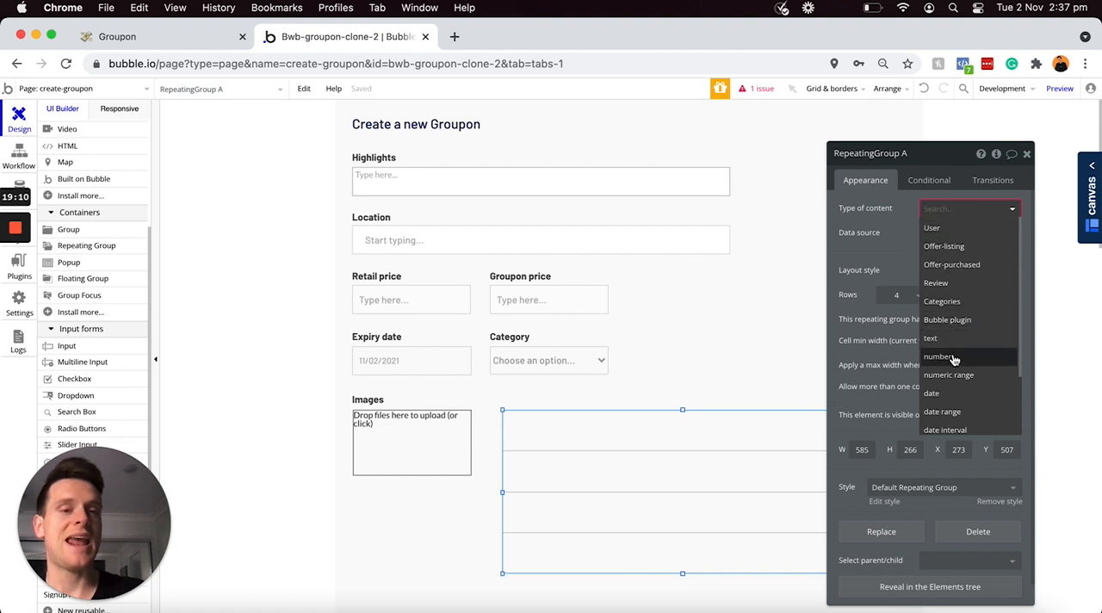
{"action": "scroll", "coordinate": [957, 353], "scroll_direction": "down", "scroll_amount": 5}
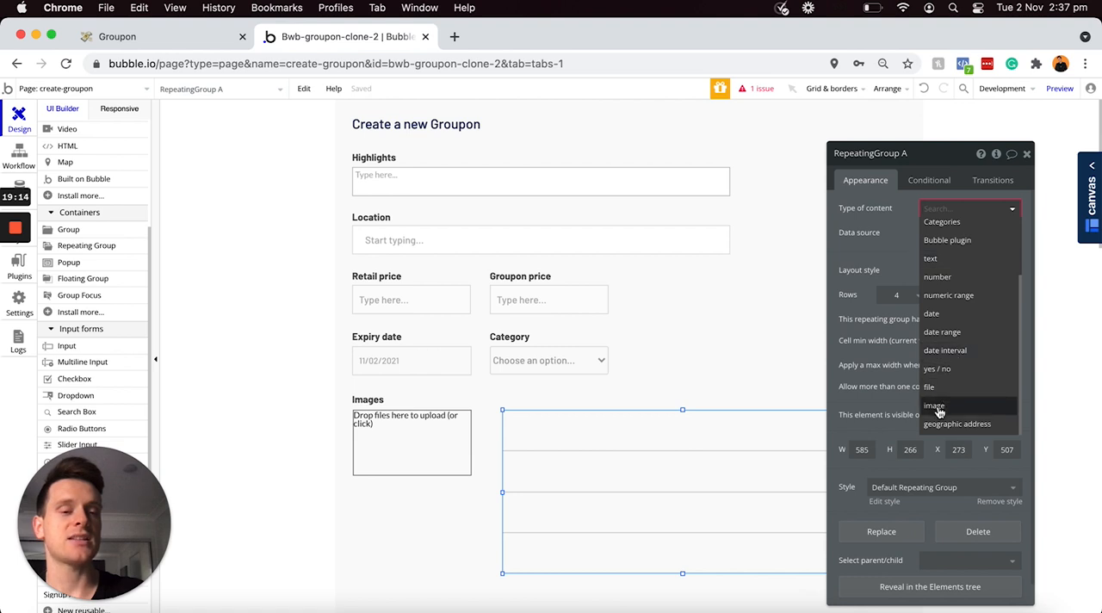
{"action": "left_click", "coordinate": [938, 406]}
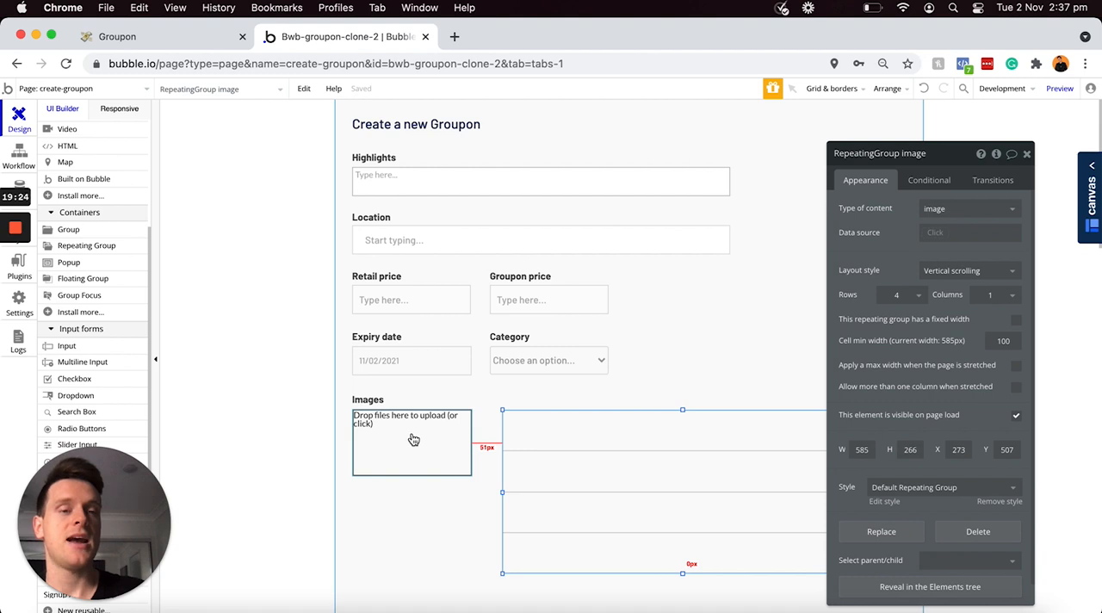
Step: Set the repeating group's data source to Multi-FileUploader - Images's value
{"action": "left_click", "coordinate": [937, 232]}
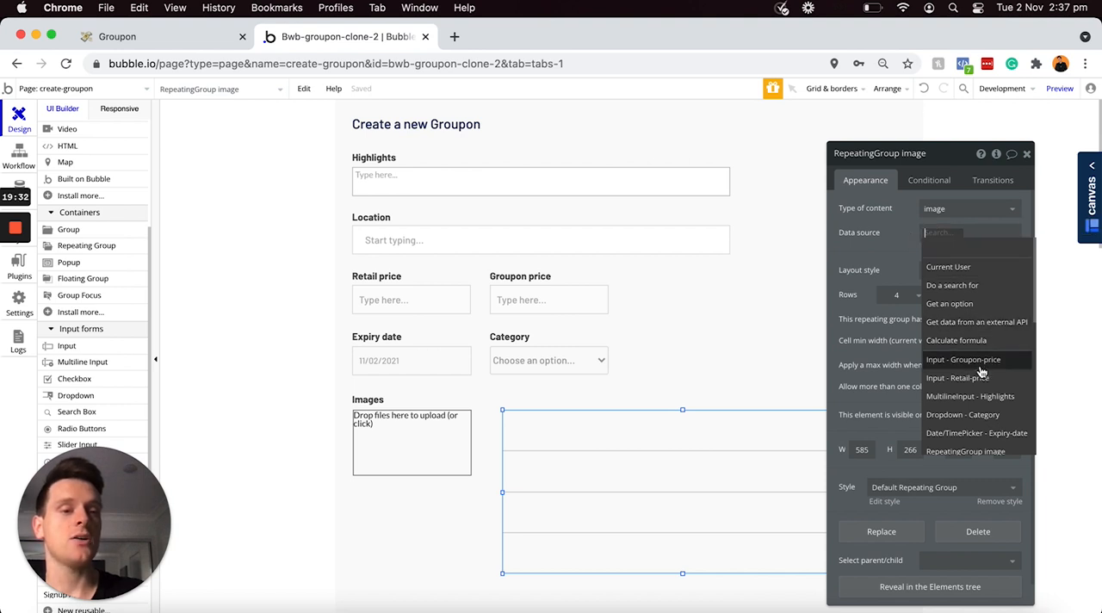
{"action": "scroll", "coordinate": [981, 372], "scroll_direction": "down", "scroll_amount": 3}
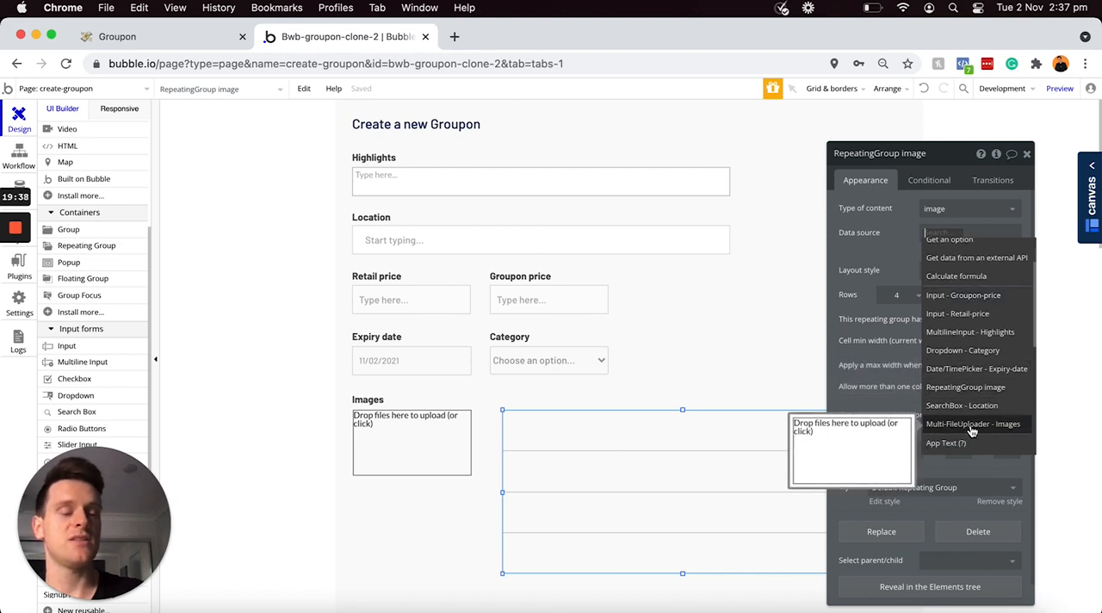
{"action": "left_click", "coordinate": [977, 425]}
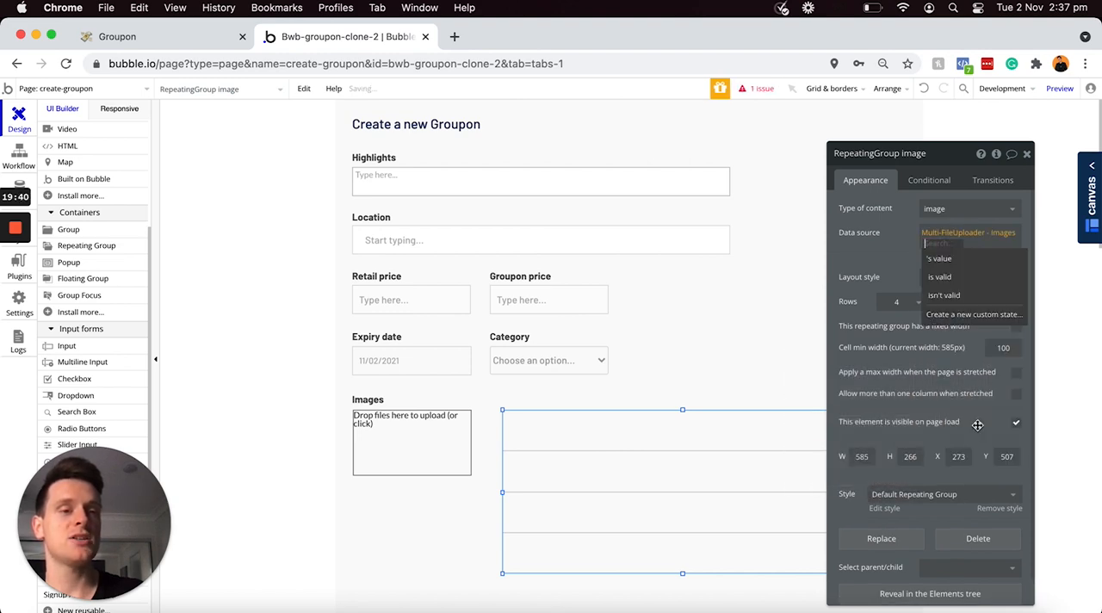
{"action": "left_click", "coordinate": [946, 262]}
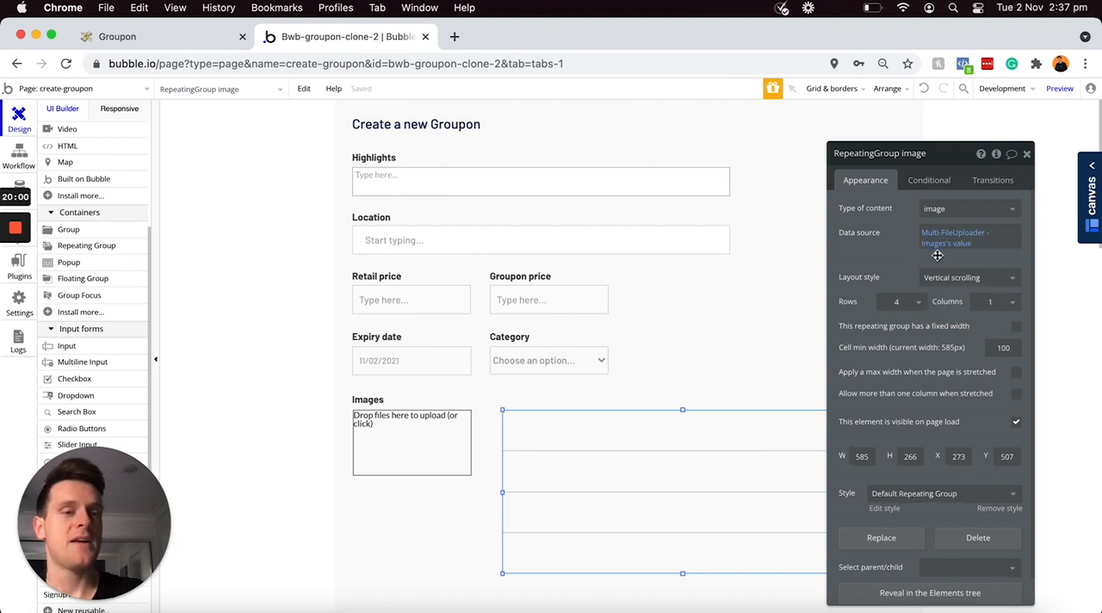
Step: Set the image repeating group's layout style to Ext. vertical scrolling with 2 rows and 2 columns
{"action": "left_click", "coordinate": [942, 284]}
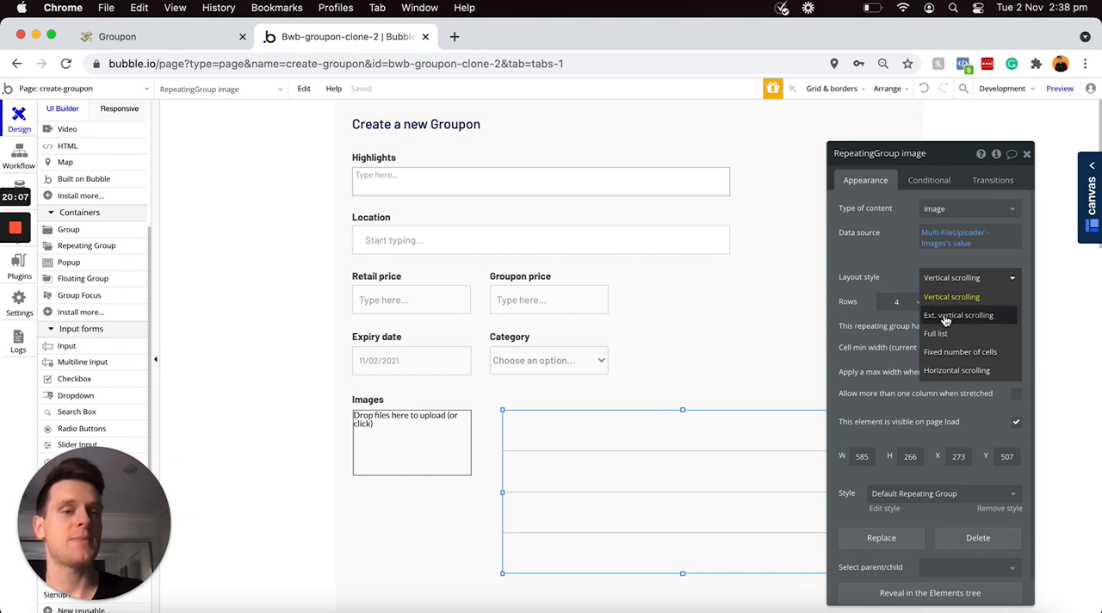
{"action": "left_click", "coordinate": [949, 317]}
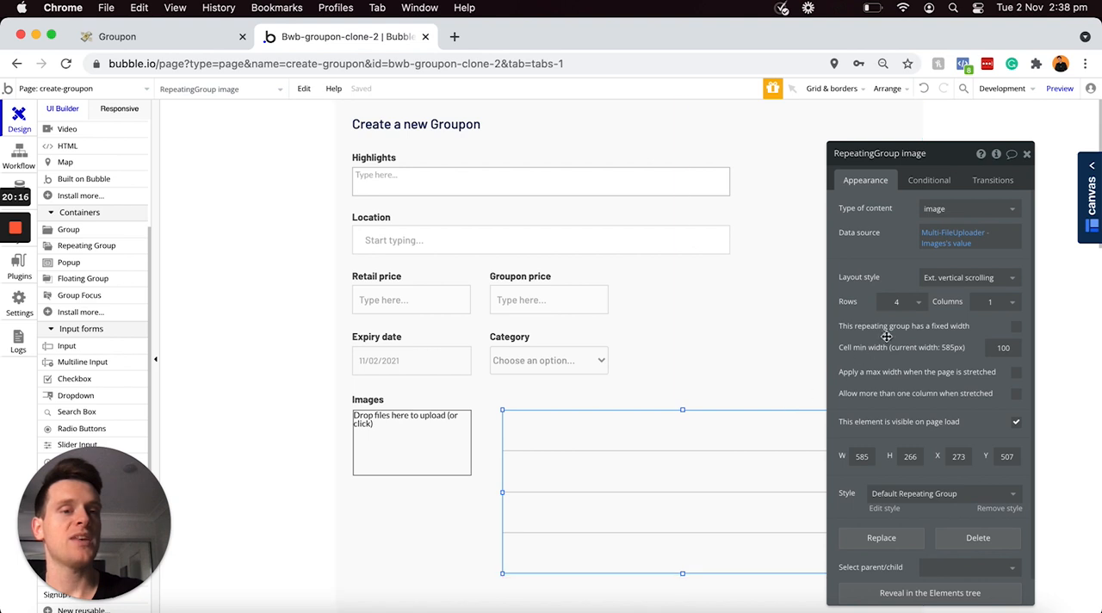
{"action": "left_click", "coordinate": [919, 308]}
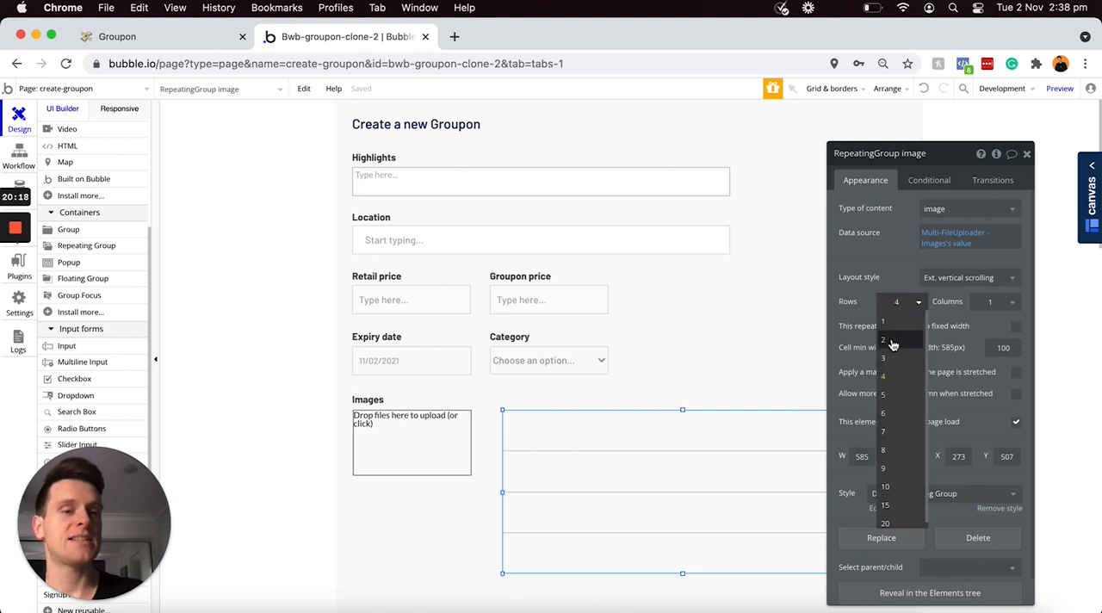
{"action": "left_click", "coordinate": [892, 341]}
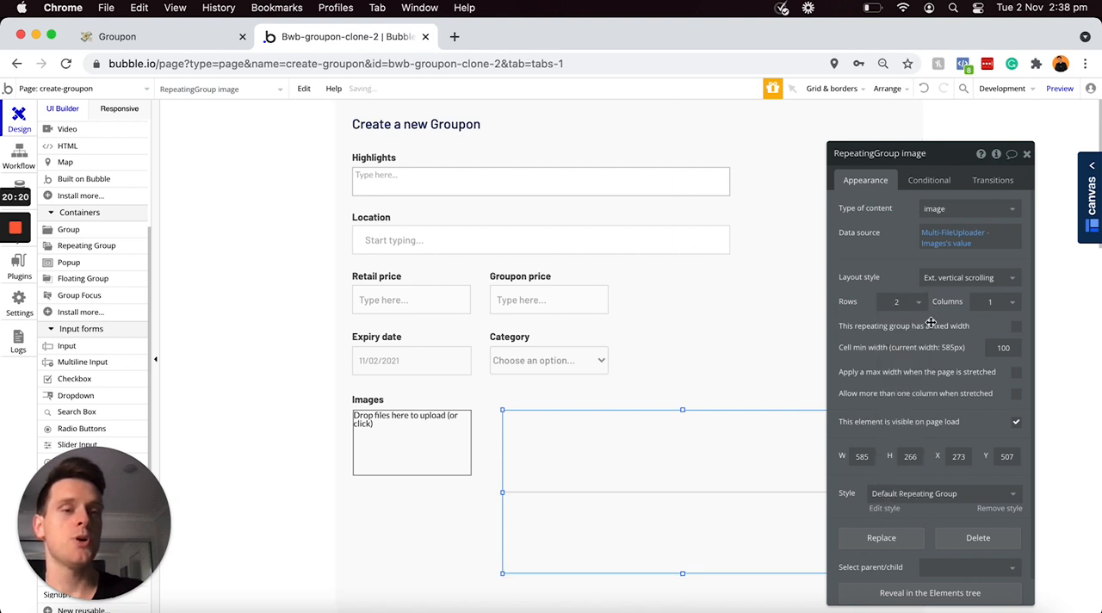
{"action": "left_click", "coordinate": [1007, 303]}
{"action": "left_click", "coordinate": [987, 340]}
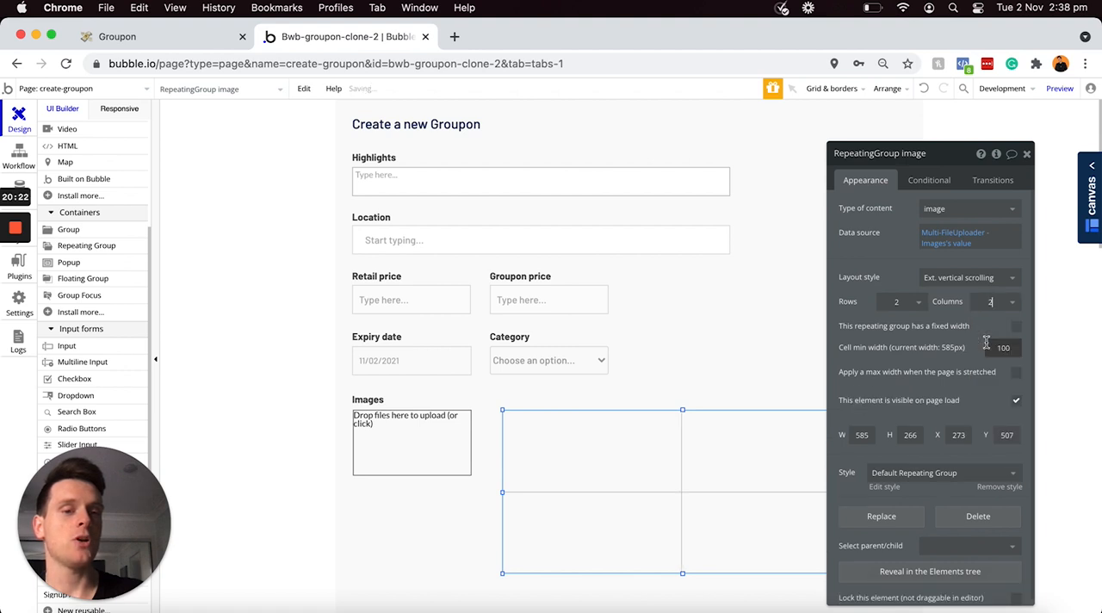
Step: Remove the default style from the image repeating group and set all its borders to Solid
{"action": "scroll", "coordinate": [715, 381], "scroll_direction": "down", "scroll_amount": 2}
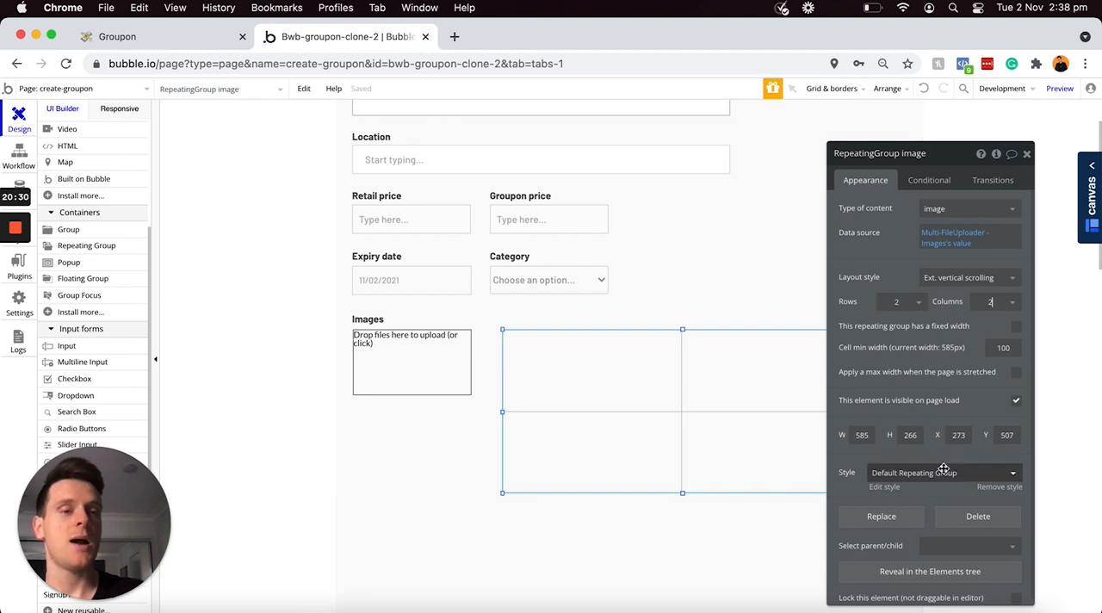
{"action": "scroll", "coordinate": [938, 470], "scroll_direction": "down", "scroll_amount": 1}
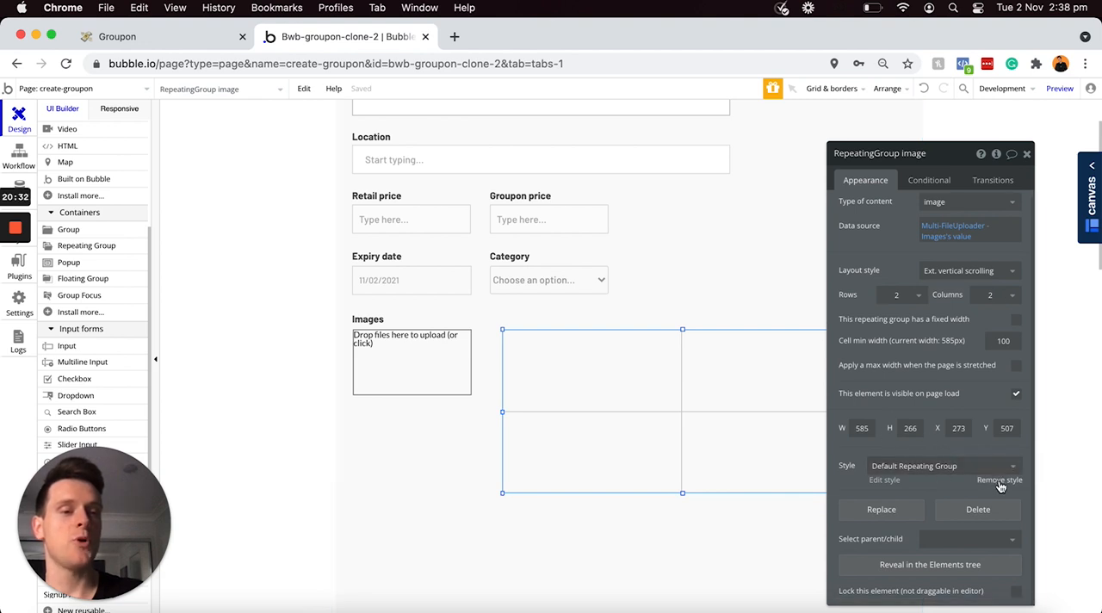
{"action": "left_click", "coordinate": [999, 481]}
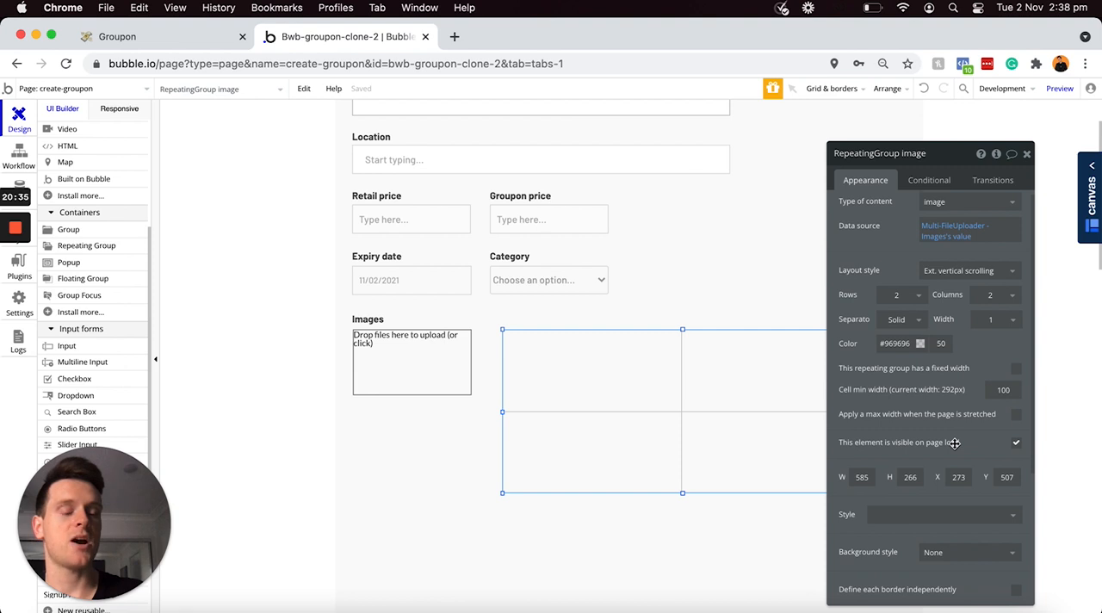
{"action": "scroll", "coordinate": [954, 443], "scroll_direction": "down", "scroll_amount": 5}
{"action": "left_click", "coordinate": [914, 436]}
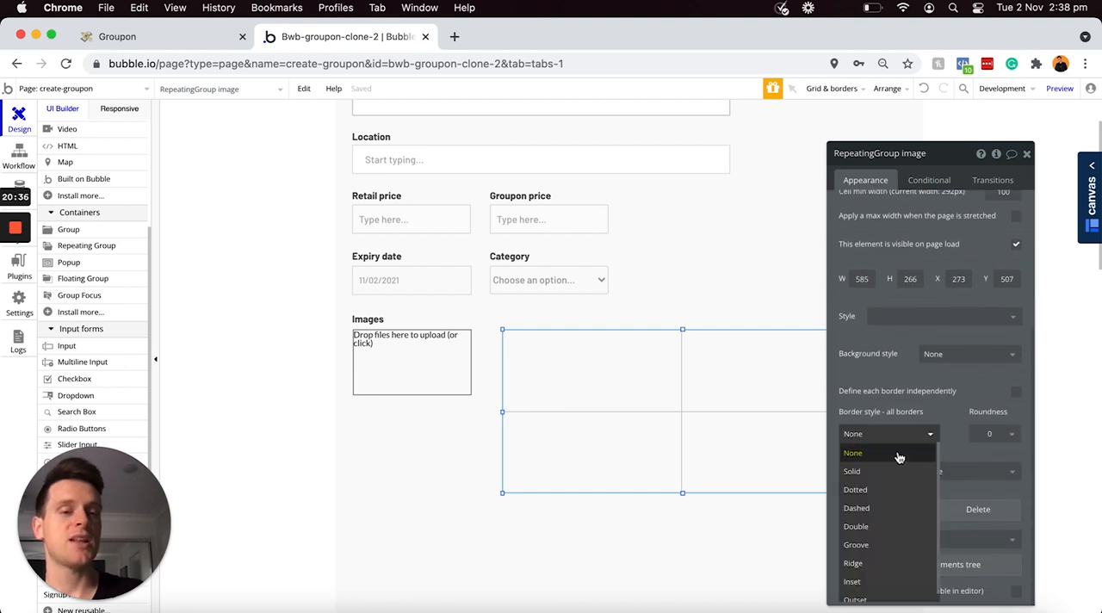
{"action": "left_click", "coordinate": [869, 473]}
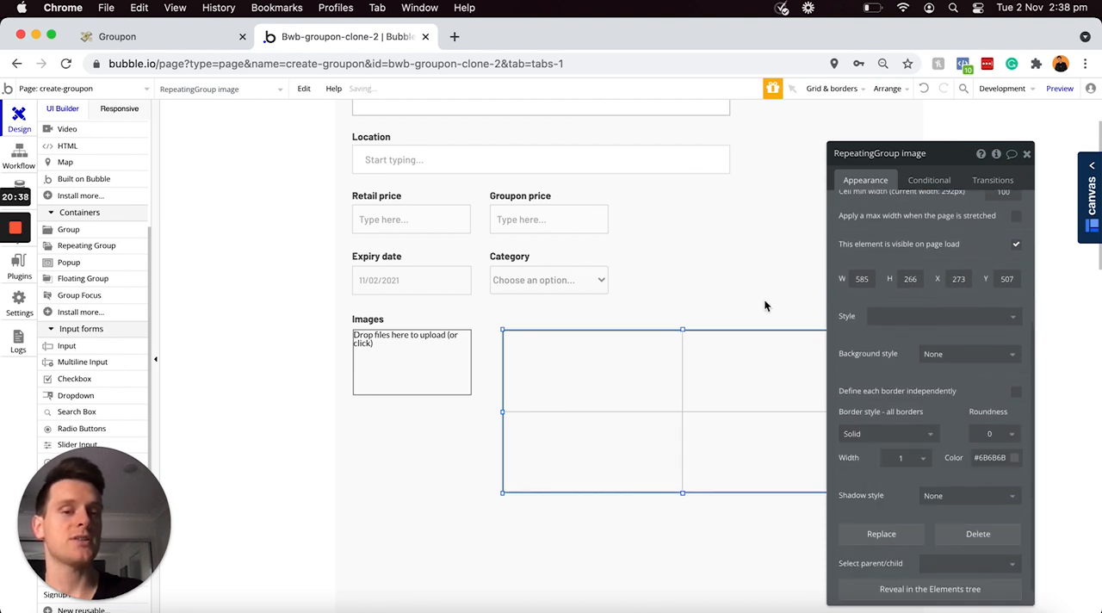
Step: Extend the image repeating group downward to a height of about 325
{"action": "left_click", "coordinate": [759, 272]}
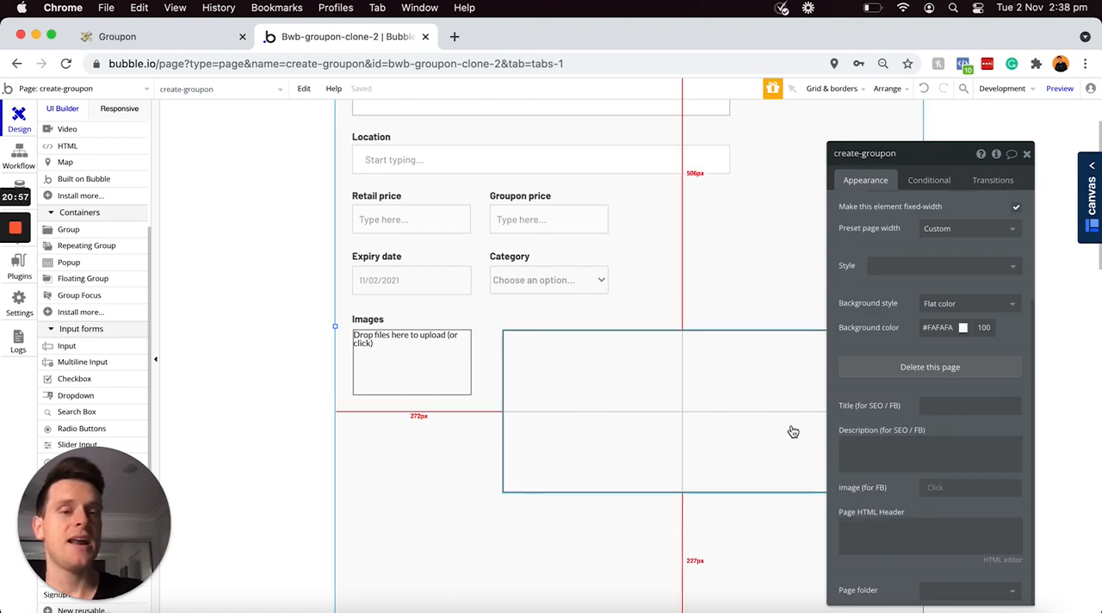
{"action": "scroll", "coordinate": [898, 414], "scroll_direction": "up", "scroll_amount": 4}
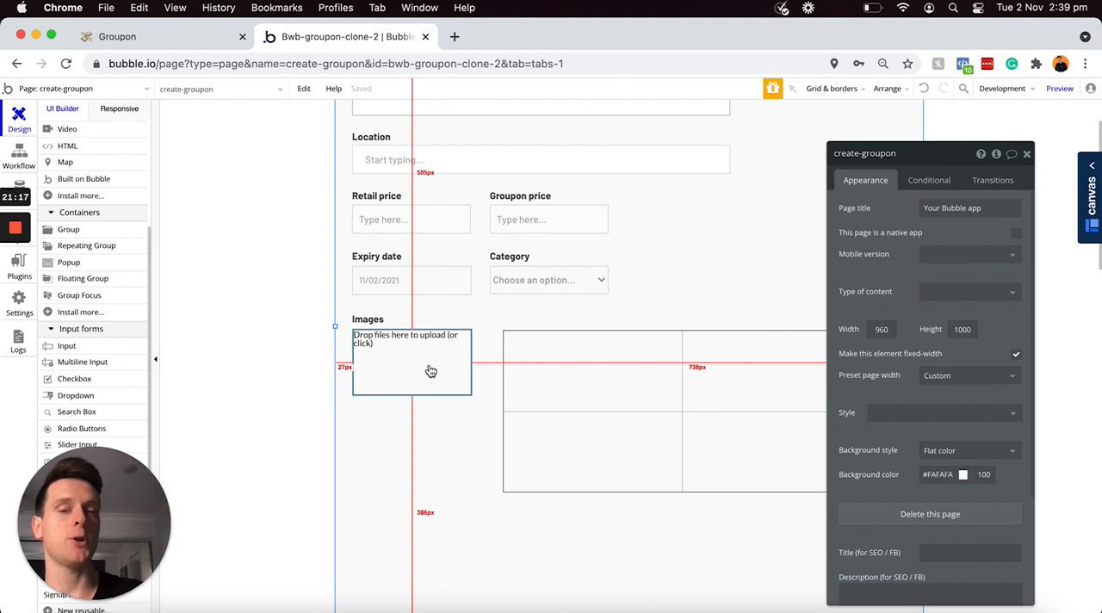
{"action": "left_click", "coordinate": [684, 491]}
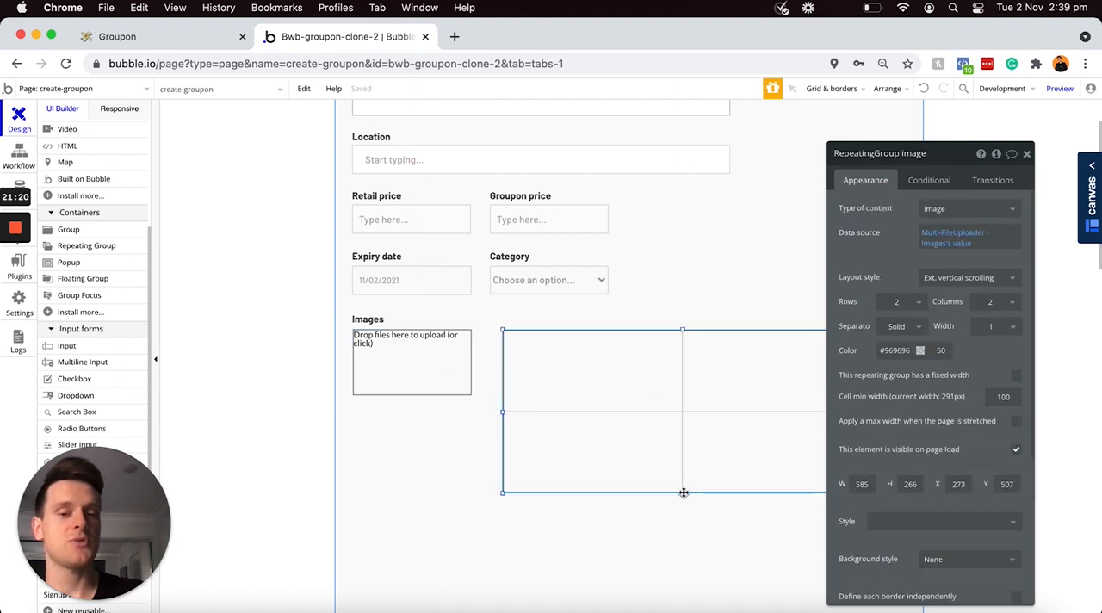
{"action": "left_click_drag", "start_coordinate": [683, 495], "coordinate": [681, 522]}
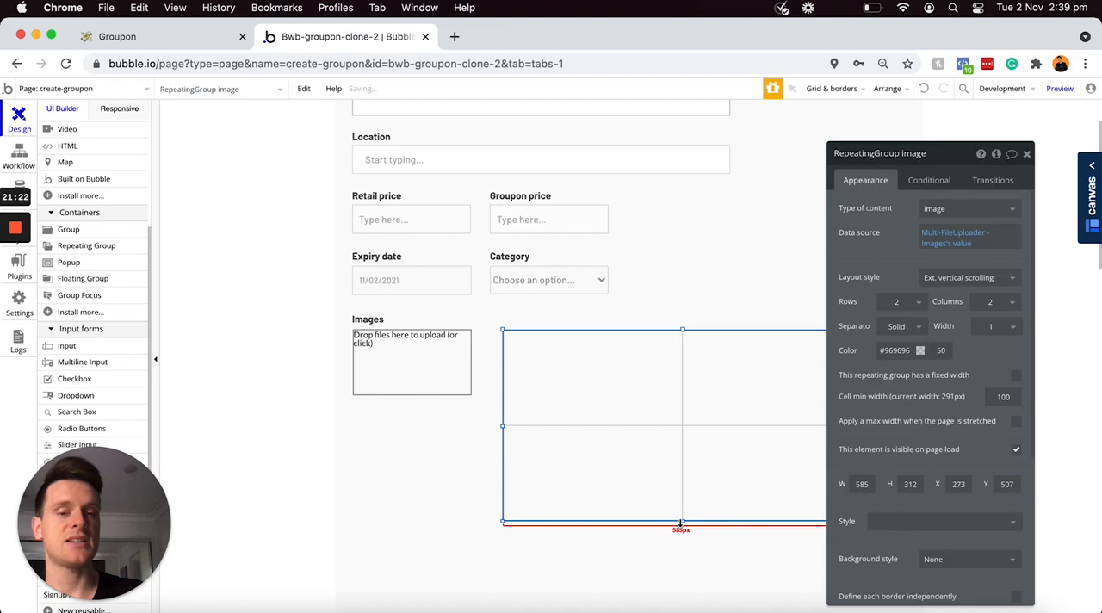
{"action": "left_click", "coordinate": [683, 524]}
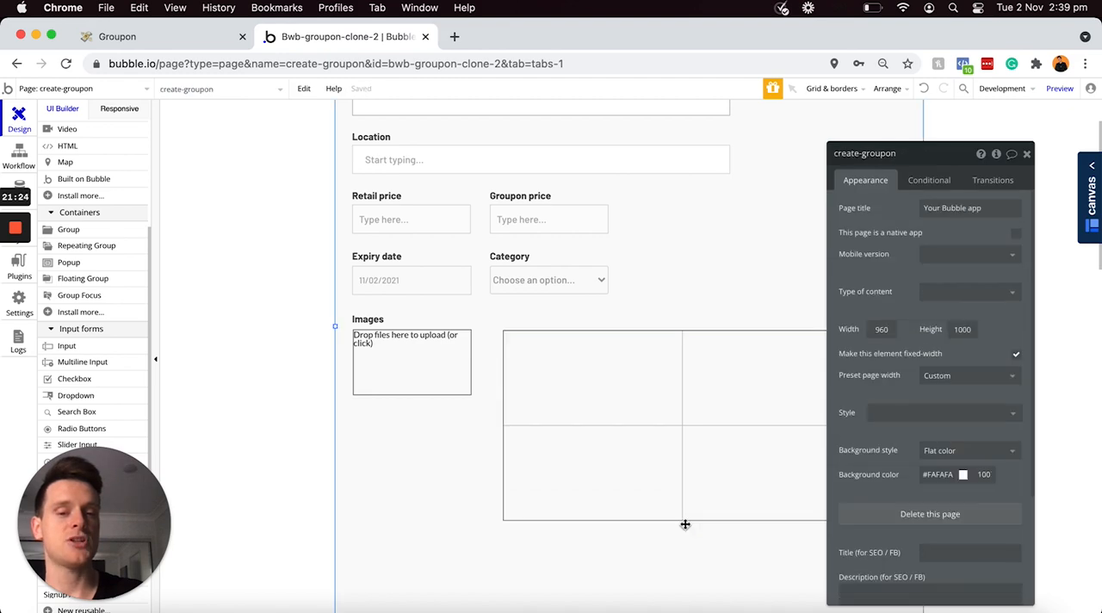
{"action": "left_click", "coordinate": [683, 521]}
{"action": "left_click", "coordinate": [683, 520]}
{"action": "left_click_drag", "start_coordinate": [682, 520], "coordinate": [682, 530]}
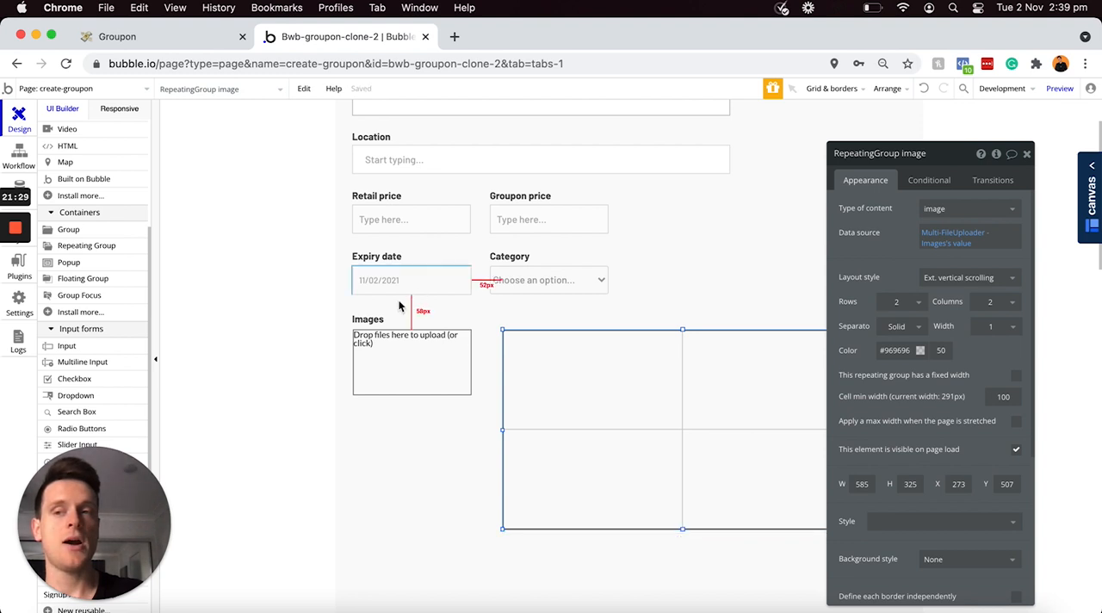
Step: Draw an image about 266 by 143 in the repeating group's first cell and set its dynamic image to Current cell's image
{"action": "scroll", "coordinate": [71, 317], "scroll_direction": "up", "scroll_amount": 5}
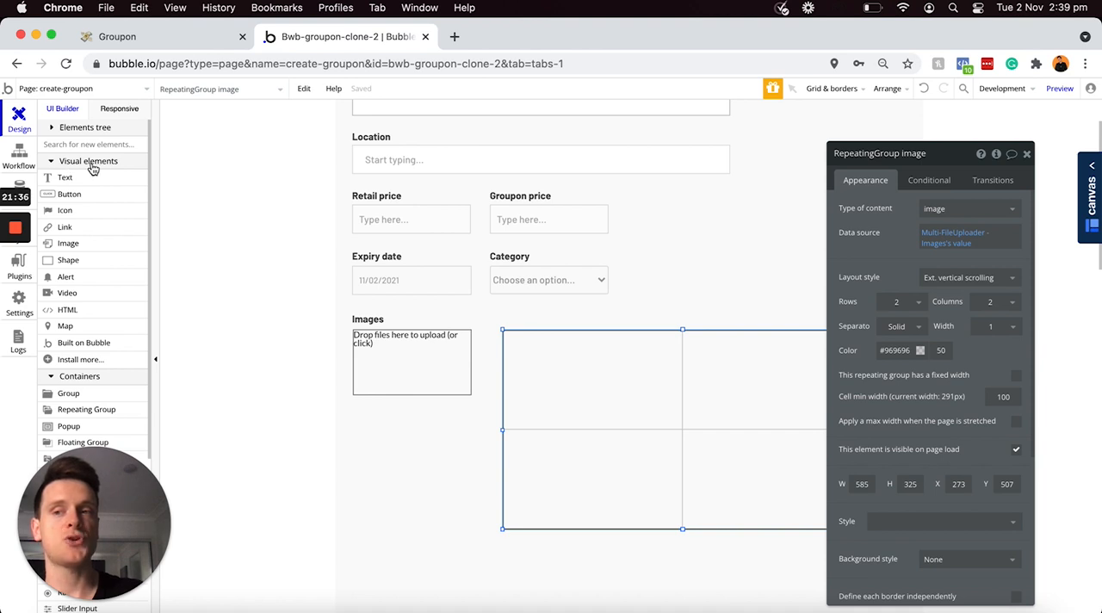
{"action": "left_click", "coordinate": [62, 247]}
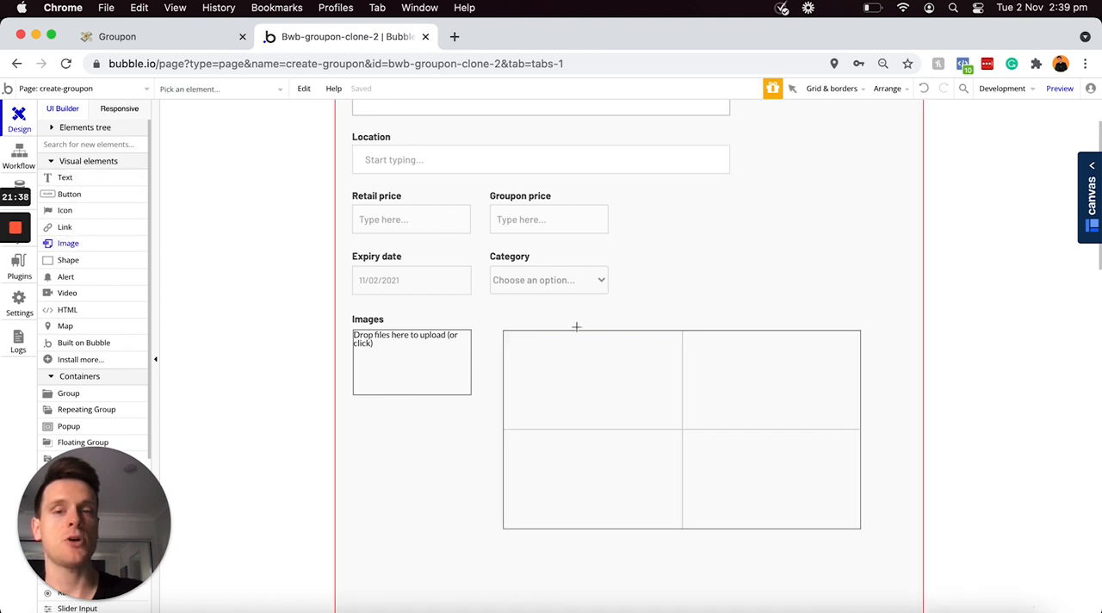
{"action": "left_click_drag", "start_coordinate": [509, 335], "coordinate": [674, 424]}
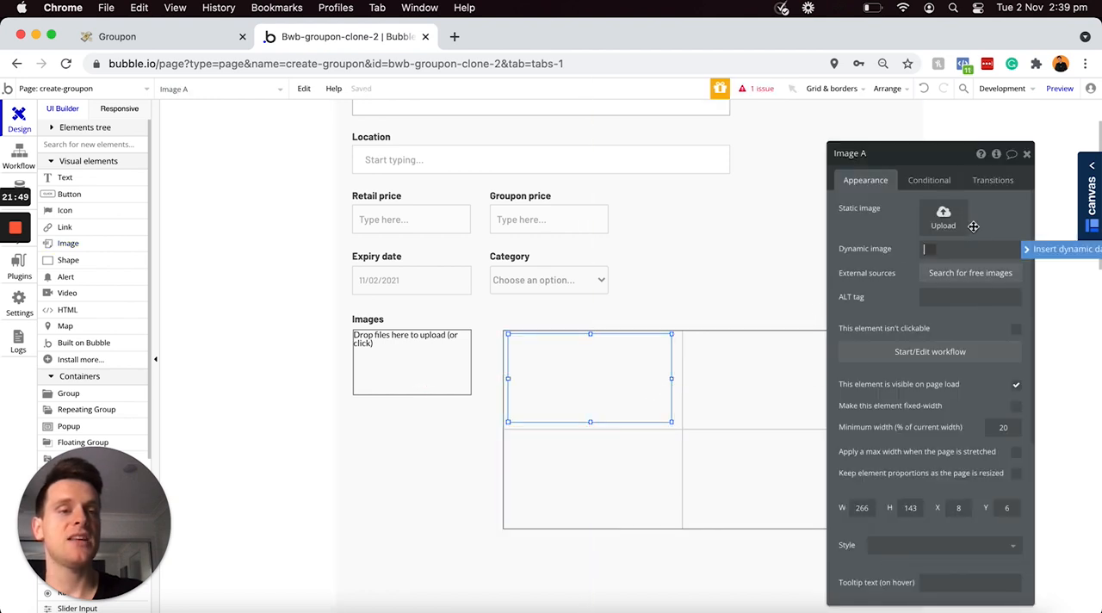
{"action": "left_click", "coordinate": [1031, 249]}
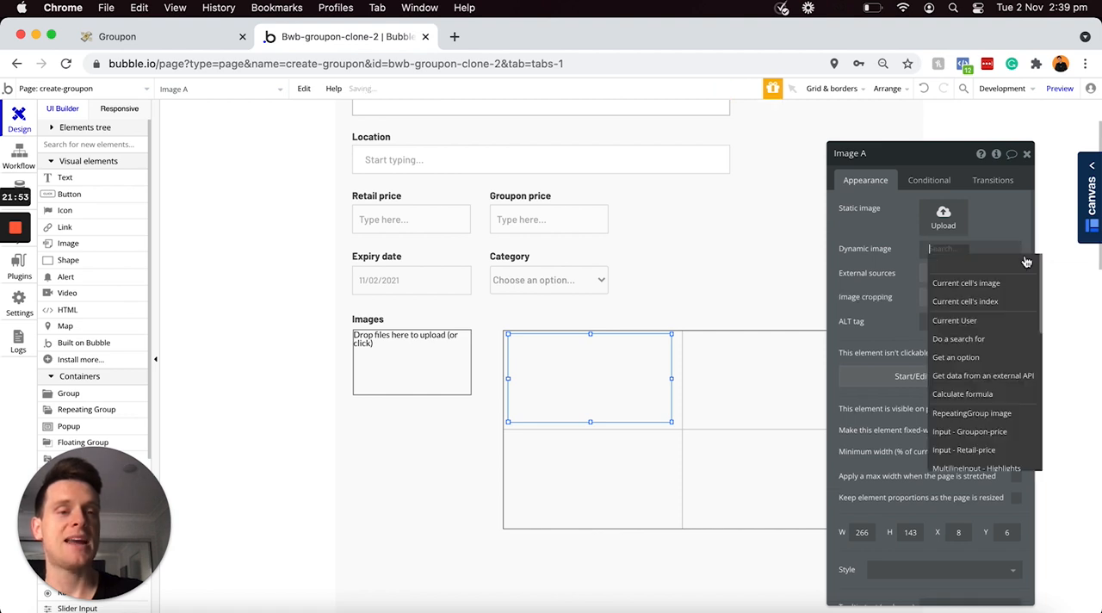
{"action": "left_click", "coordinate": [966, 283]}
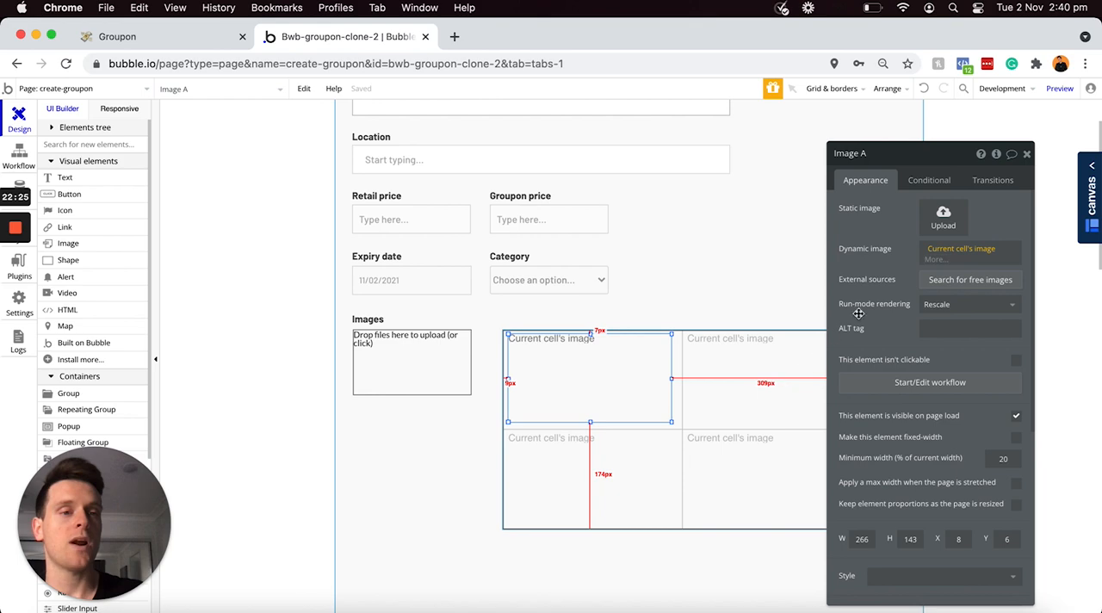
Step: Process the cell's dynamic image with Imgix, enabling resizing to fit the dimensions by cropping
{"action": "left_click", "coordinate": [938, 260]}
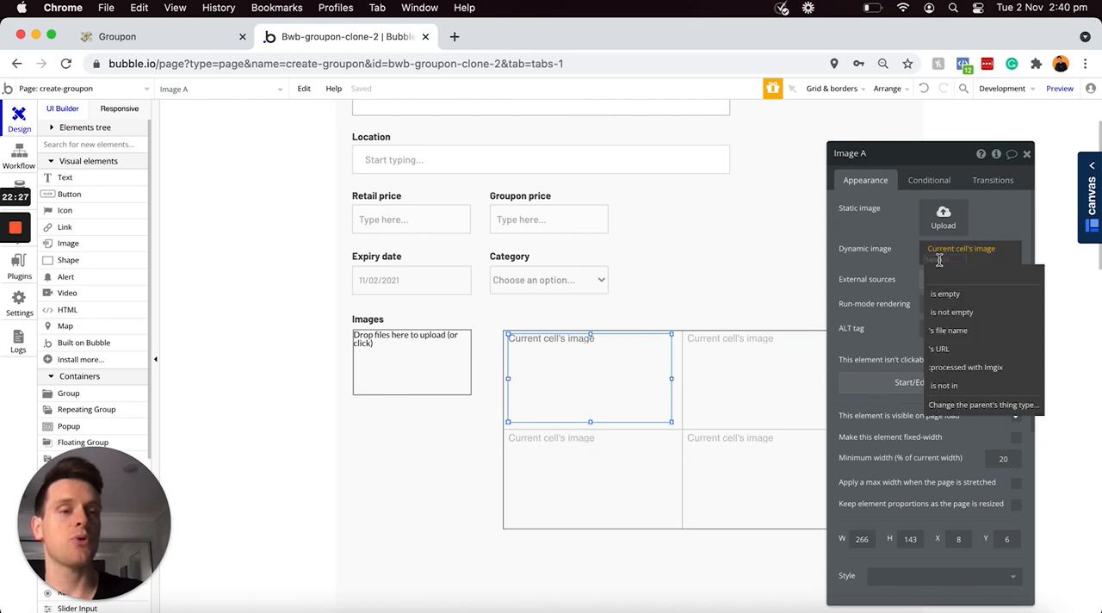
{"action": "left_click", "coordinate": [956, 368]}
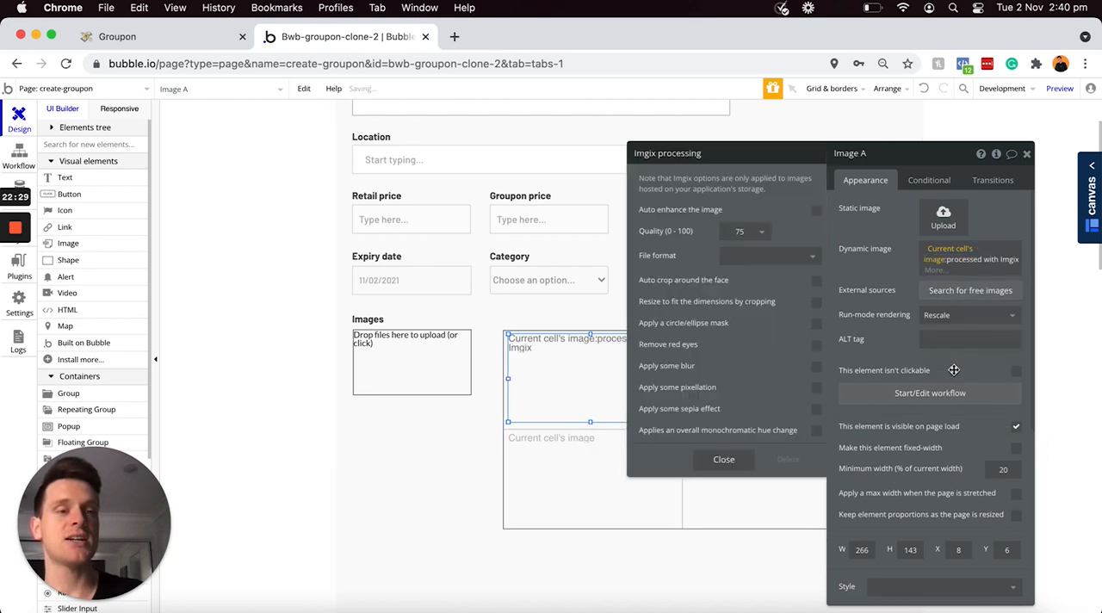
{"action": "left_click", "coordinate": [803, 303]}
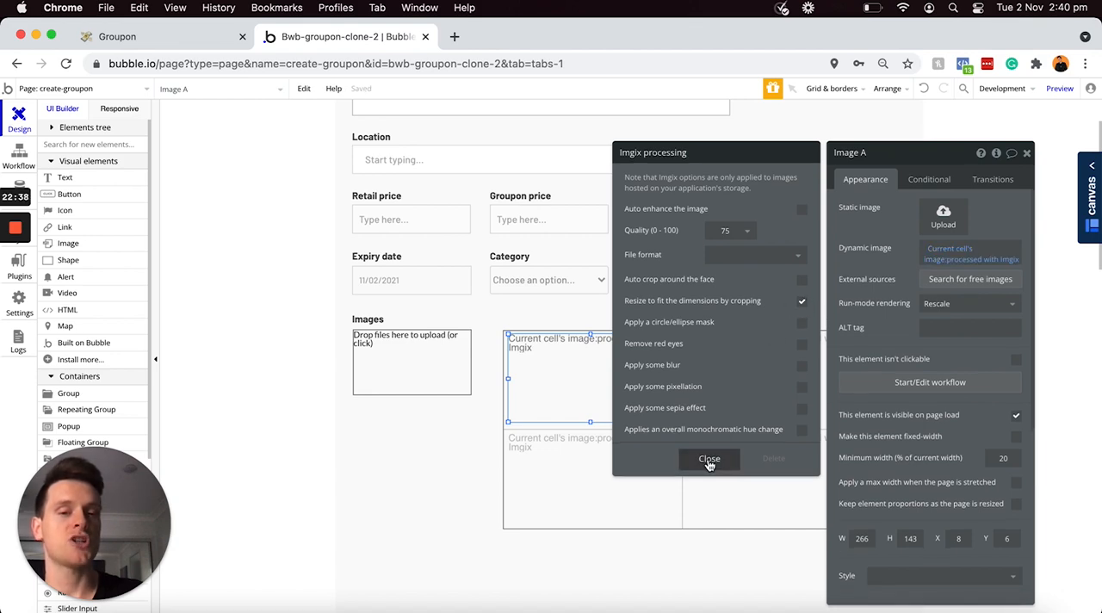
{"action": "left_click", "coordinate": [709, 460]}
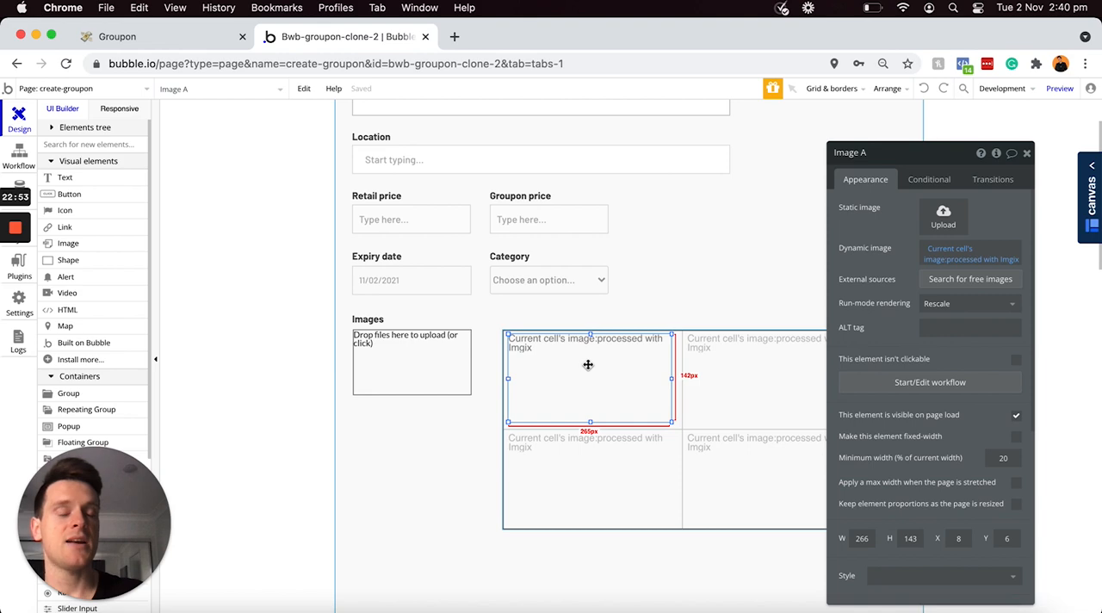
Step: Center the image horizontally and vertically within its repeating group cell
{"action": "right_click", "coordinate": [588, 365]}
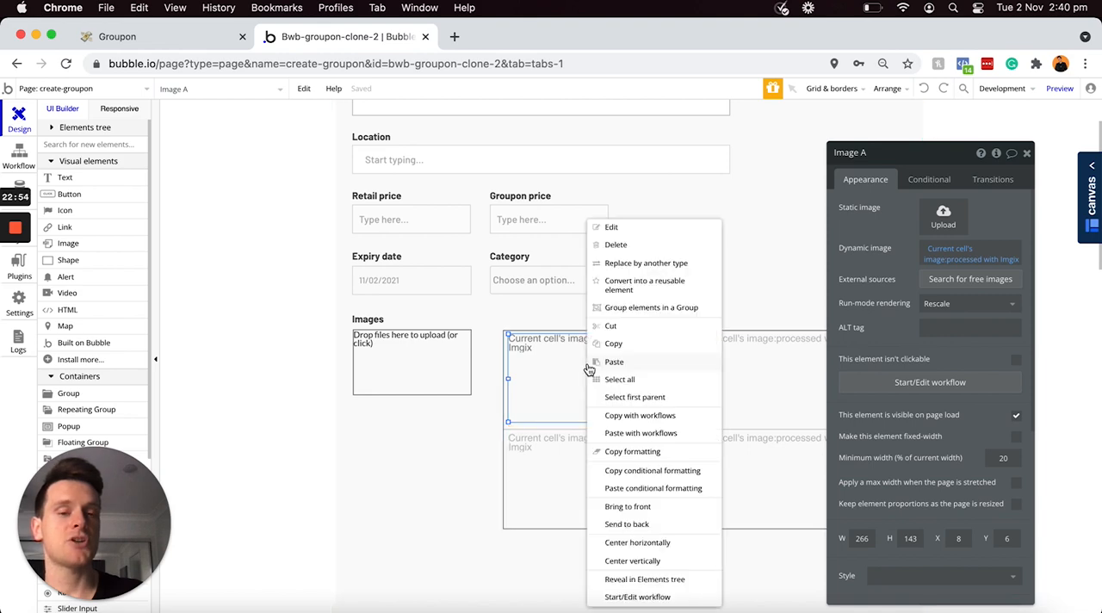
{"action": "left_click", "coordinate": [647, 543]}
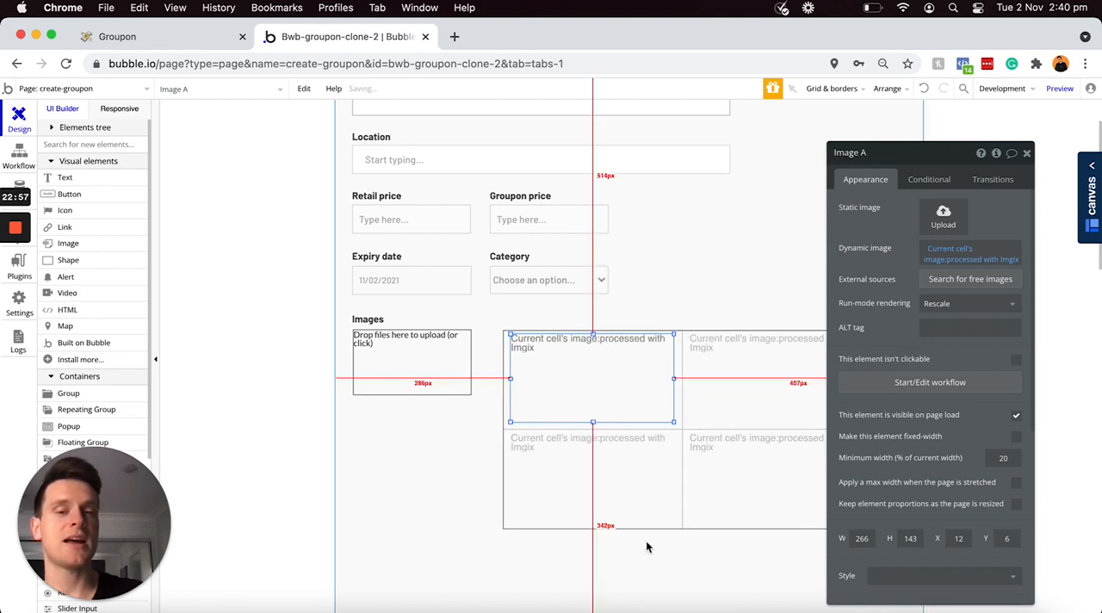
{"action": "right_click", "coordinate": [602, 383]}
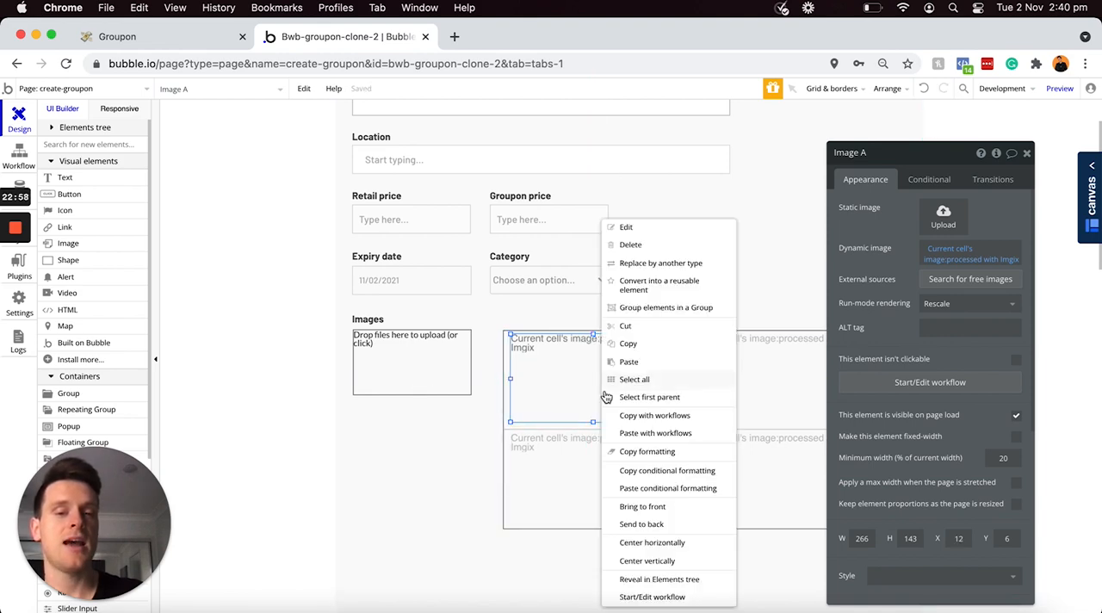
{"action": "left_click", "coordinate": [660, 562]}
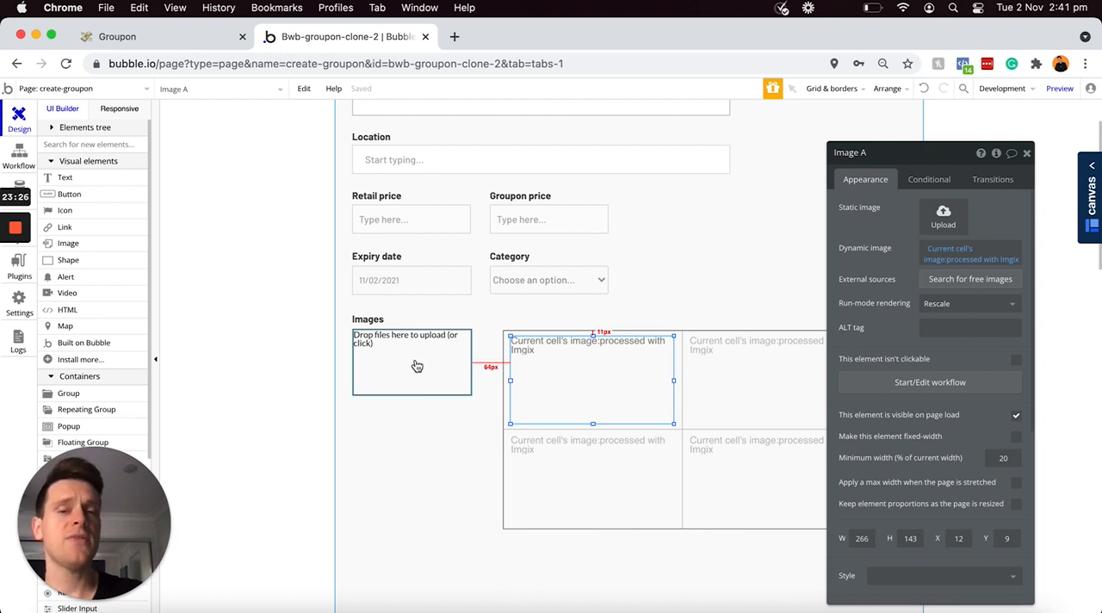
Step: Move the image repeating group below the file uploader, to about X 36, Y 737
{"action": "left_click", "coordinate": [704, 332]}
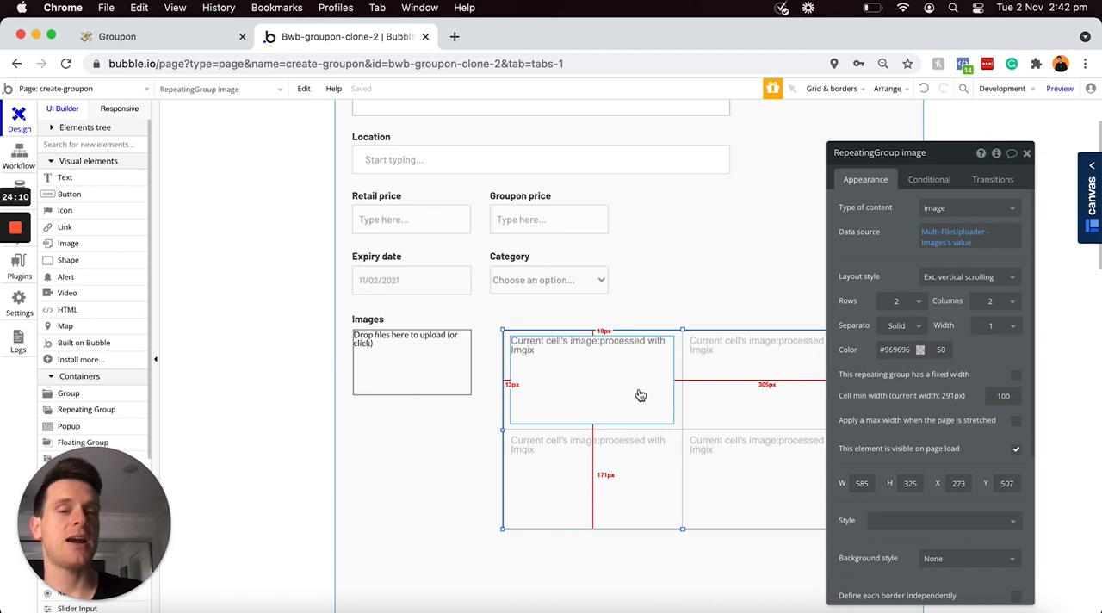
{"action": "scroll", "coordinate": [641, 395], "scroll_direction": "down", "scroll_amount": 4}
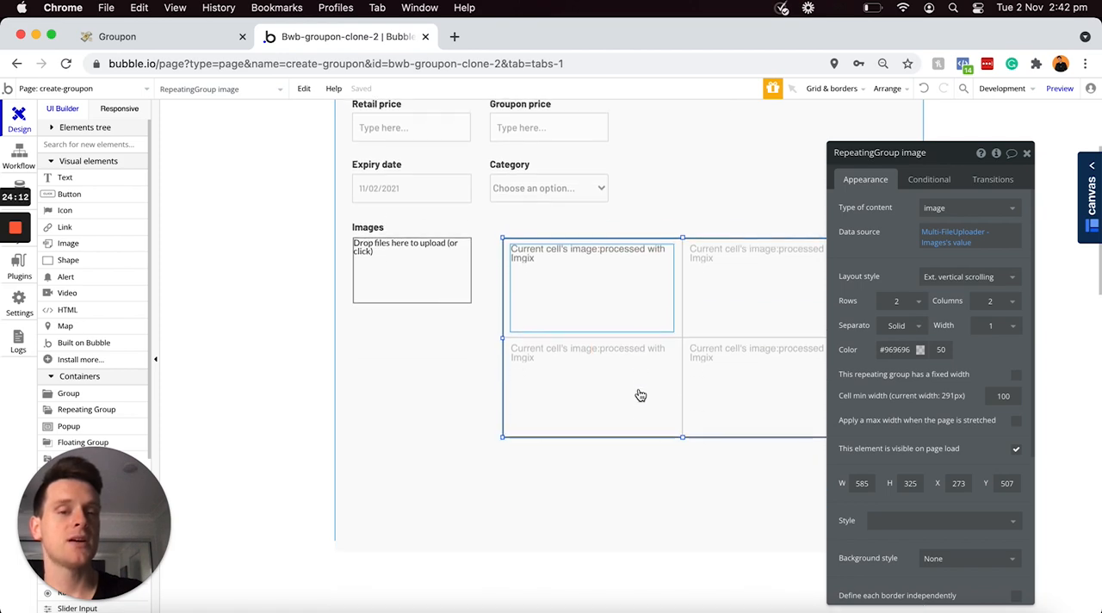
{"action": "left_click_drag", "start_coordinate": [691, 295], "coordinate": [546, 436]}
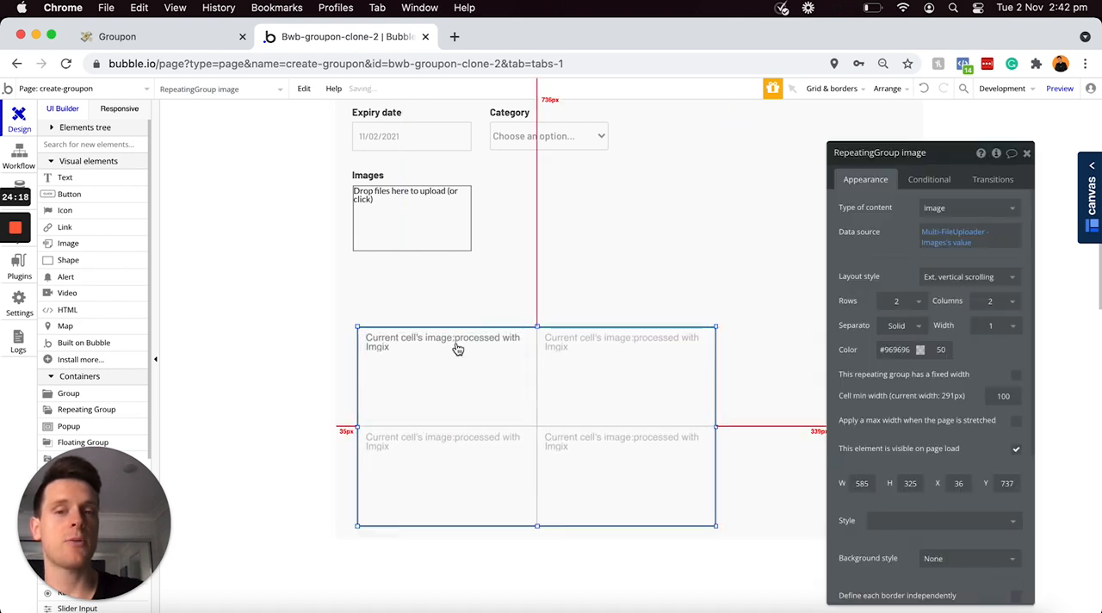
Step: Draw a group beside the file uploader with the Group - Border style and widen it to about 692 by 372
{"action": "scroll", "coordinate": [79, 319], "scroll_direction": "down", "scroll_amount": 2}
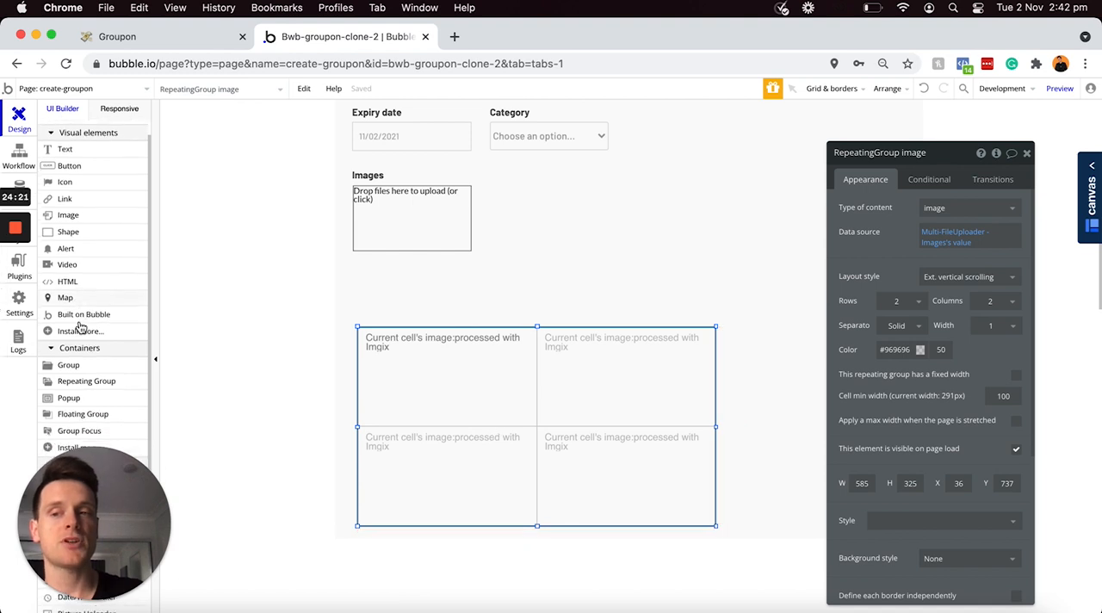
{"action": "left_click", "coordinate": [77, 330]}
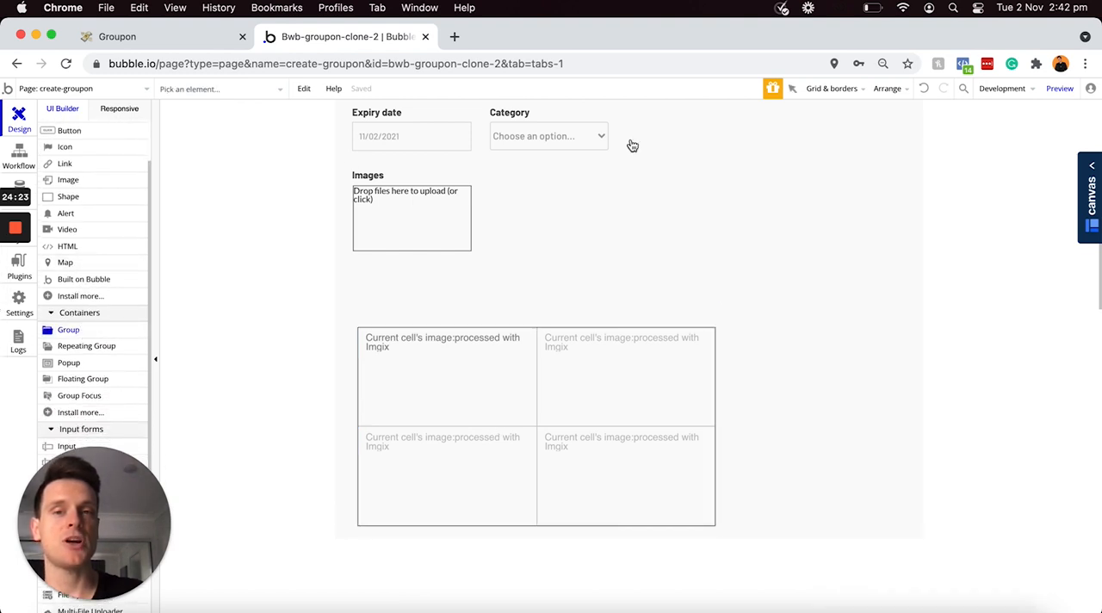
{"action": "left_click_drag", "start_coordinate": [528, 165], "coordinate": [913, 393]}
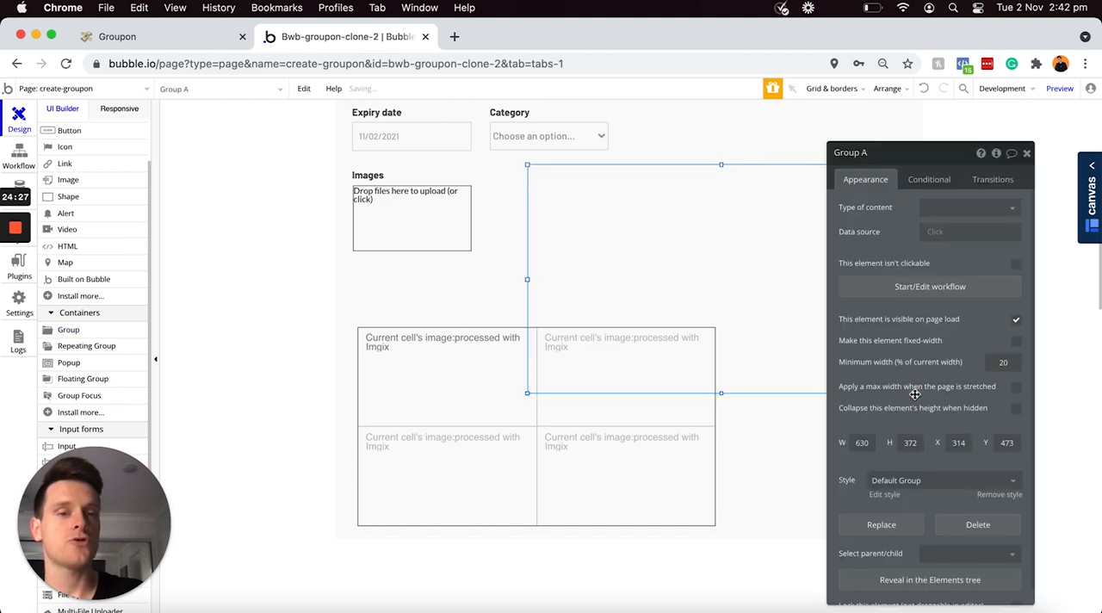
{"action": "left_click", "coordinate": [1001, 489]}
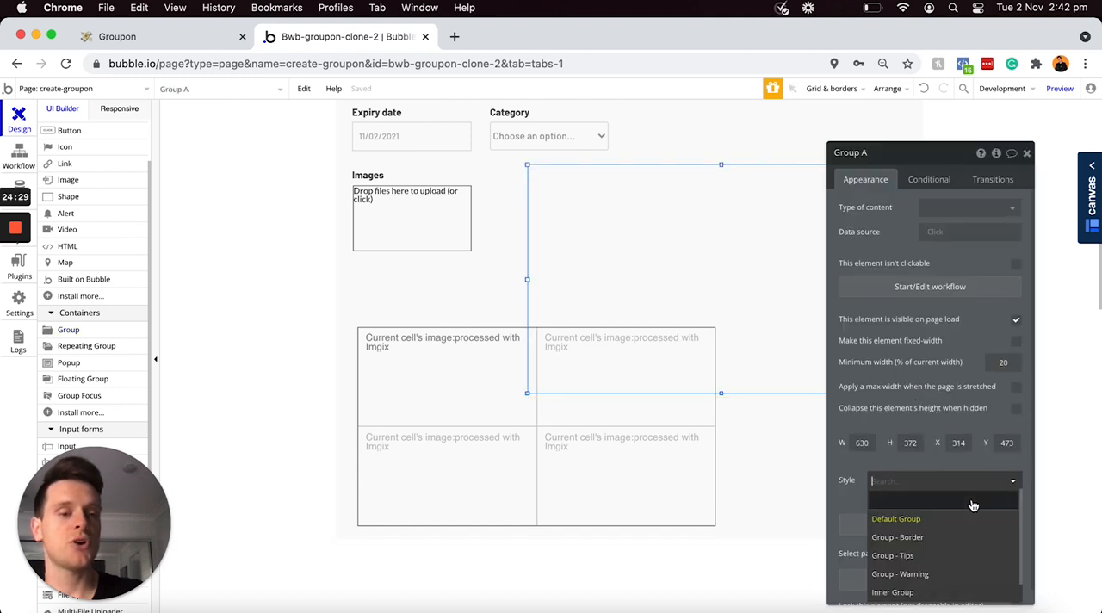
{"action": "left_click", "coordinate": [900, 537]}
{"action": "left_click_drag", "start_coordinate": [525, 279], "coordinate": [489, 280]}
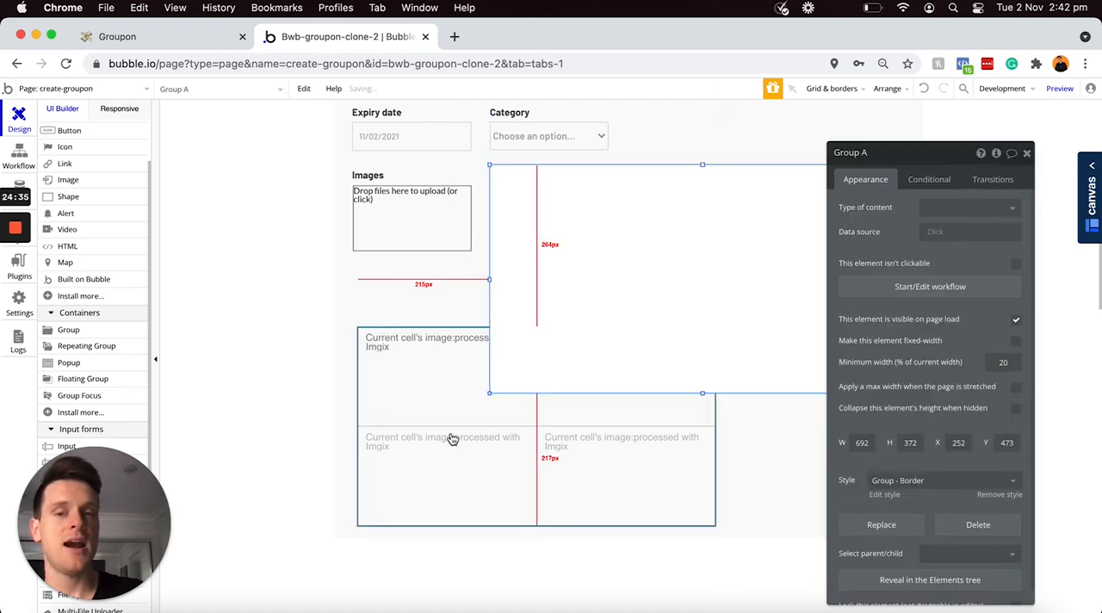
Step: Nest the image repeating group in the bordered group's upper-left corner and move the group to about X 241, Y 505 beside the uploader
{"action": "left_click_drag", "start_coordinate": [452, 439], "coordinate": [611, 276]}
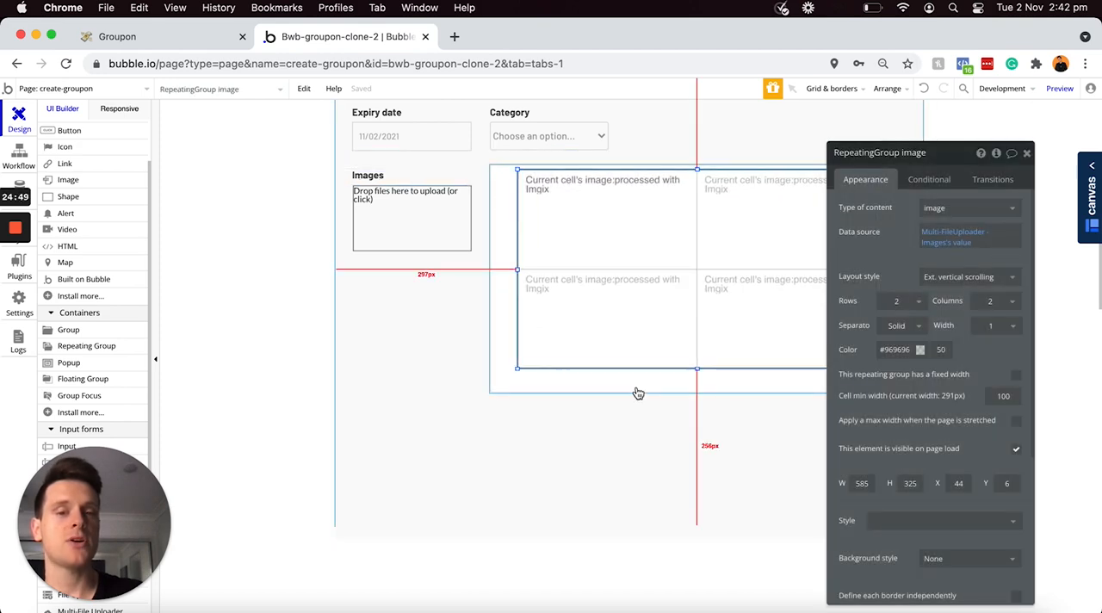
{"action": "mouse_move", "coordinate": [637, 388]}
{"action": "left_mouse_down"}
{"action": "mouse_move", "coordinate": [612, 475]}
{"action": "mouse_move", "coordinate": [644, 475]}
{"action": "mouse_move", "coordinate": [666, 447]}
{"action": "mouse_move", "coordinate": [660, 406]}
{"action": "mouse_move", "coordinate": [630, 405]}
{"action": "left_mouse_up"}
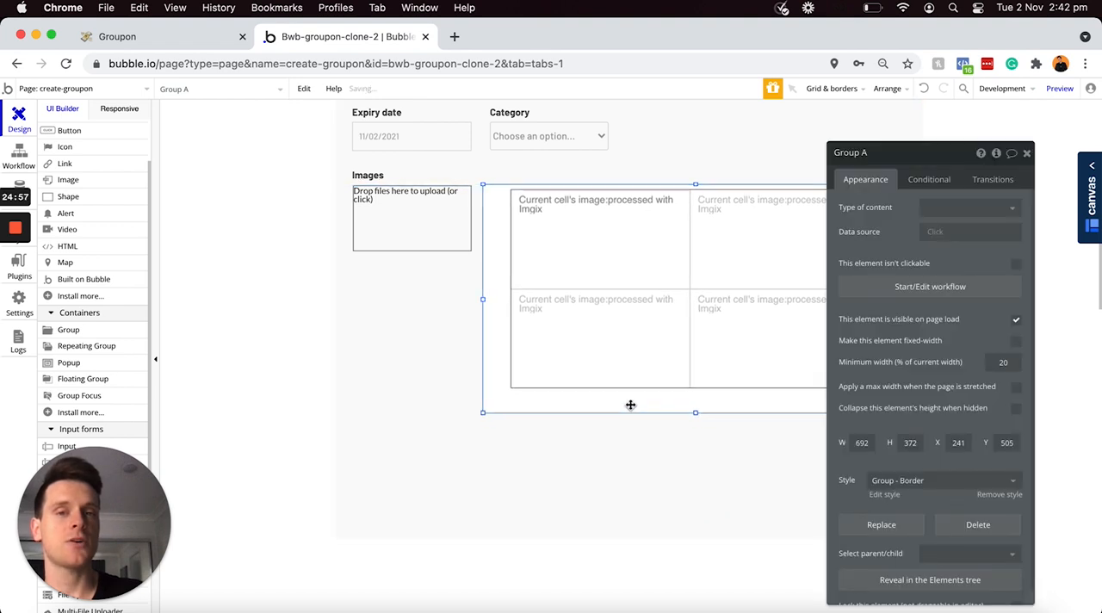
{"action": "left_click", "coordinate": [663, 285]}
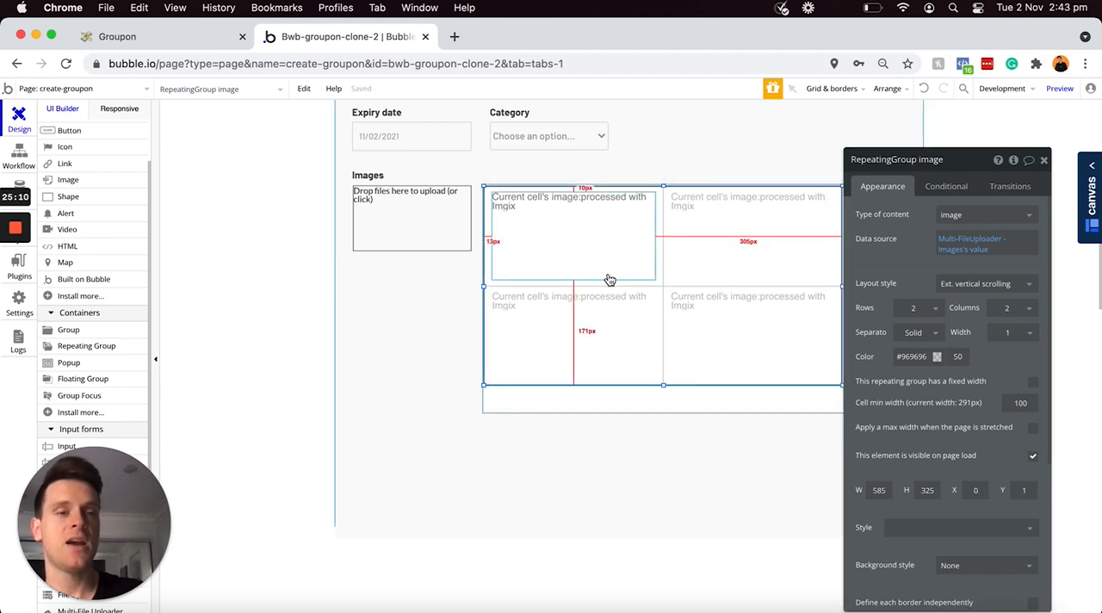
Step: Rename the bordered group to Group - Image-preview and make it not visible on page load
{"action": "left_click_drag", "start_coordinate": [971, 155], "coordinate": [362, 146]}
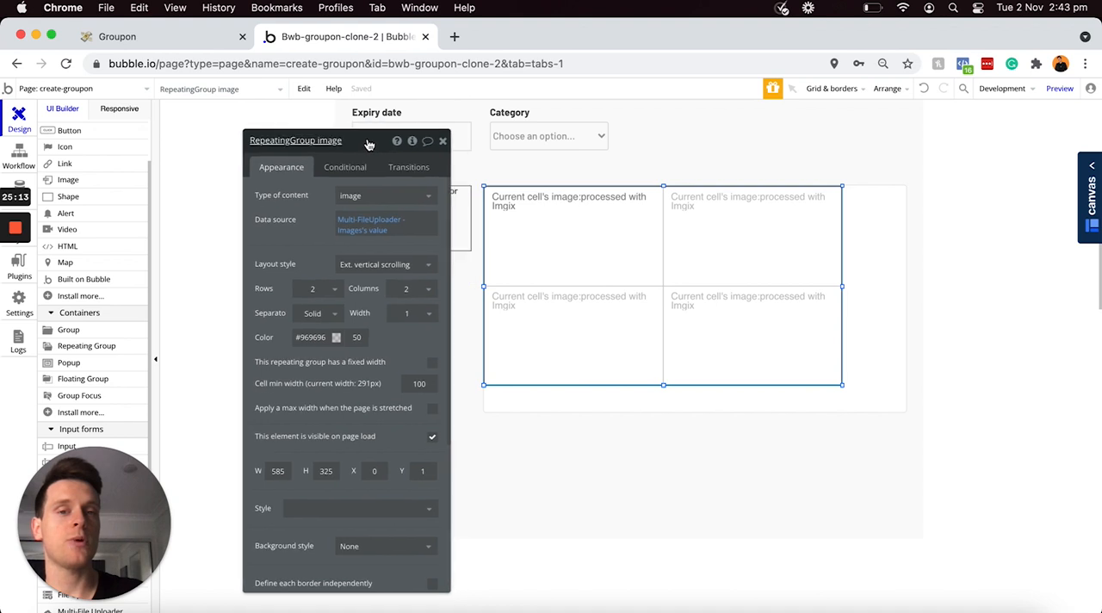
{"action": "left_click", "coordinate": [880, 222]}
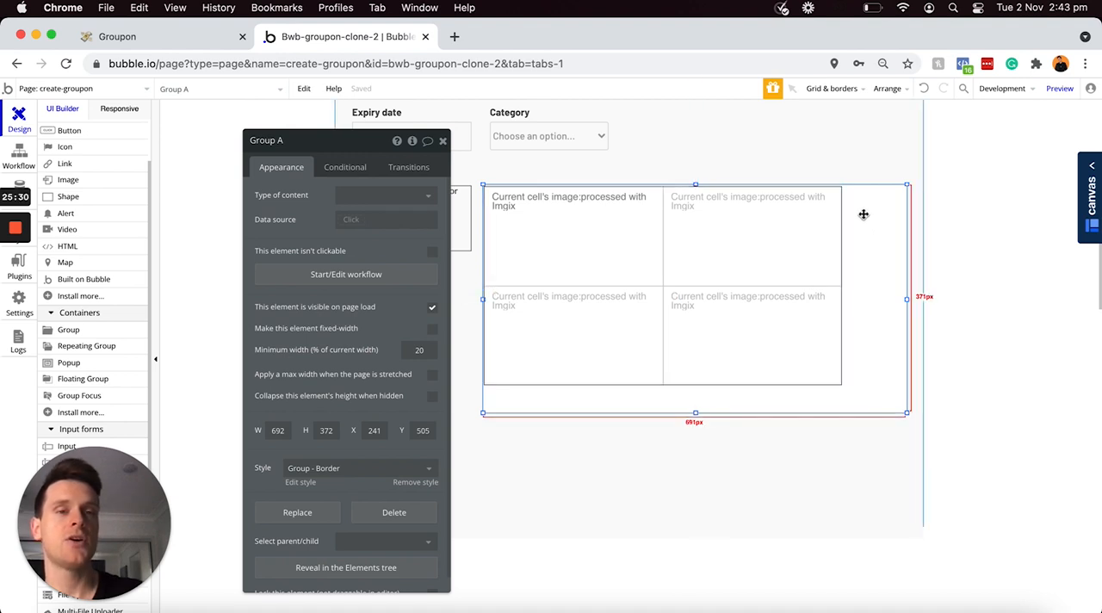
{"action": "left_click", "coordinate": [308, 143]}
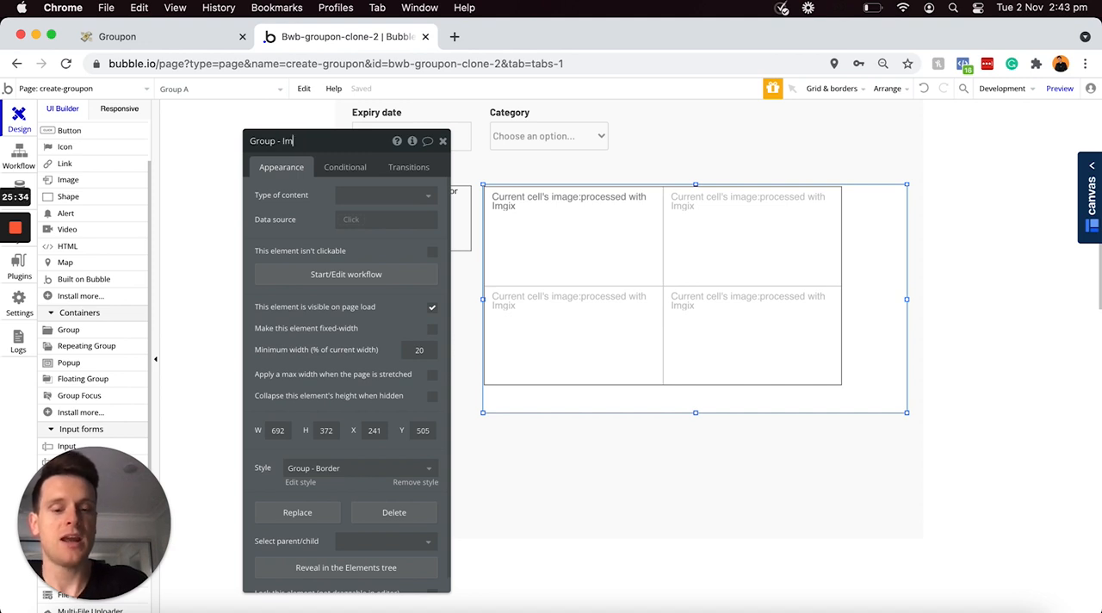
{"action": "type", "text": "- Image-preview"}
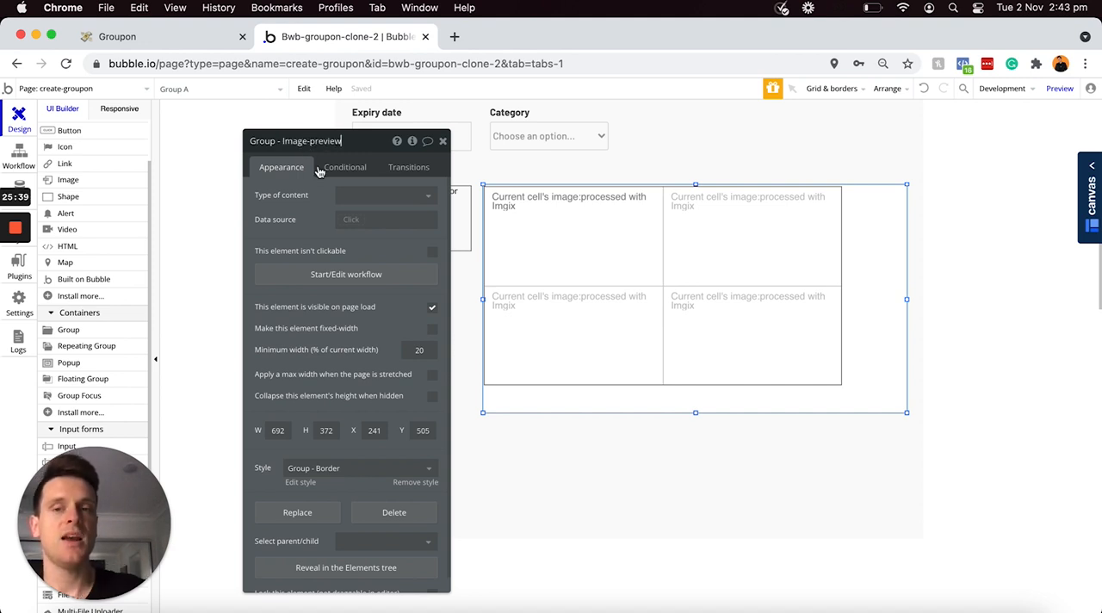
{"action": "left_click", "coordinate": [432, 309]}
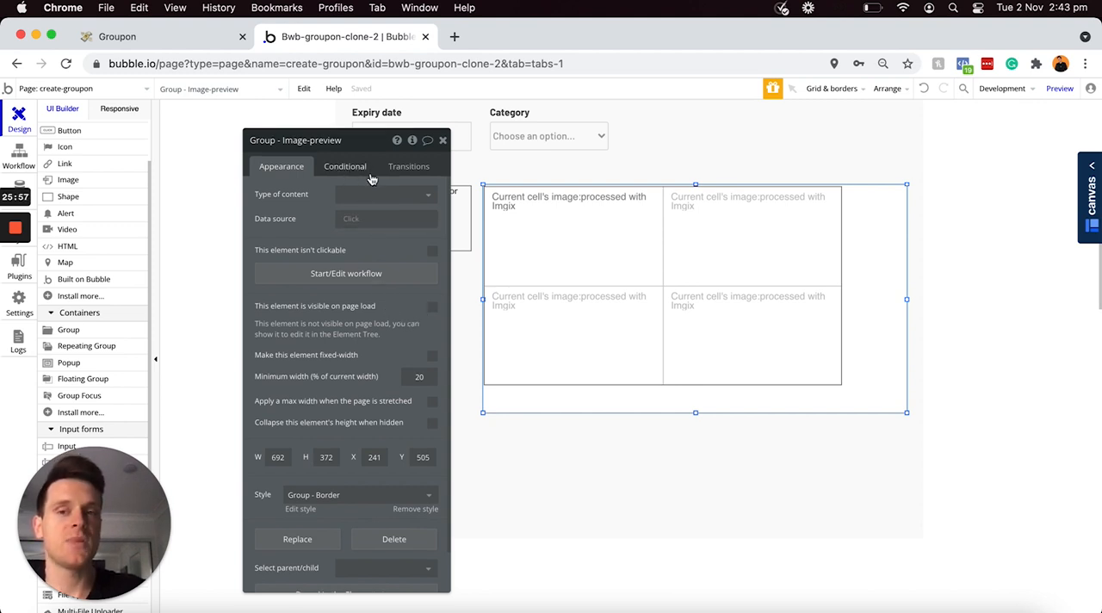
Step: Define a condition on Group - Image-preview for when Multi-FileUploader - Images's value:count > 0
{"action": "left_click", "coordinate": [349, 169]}
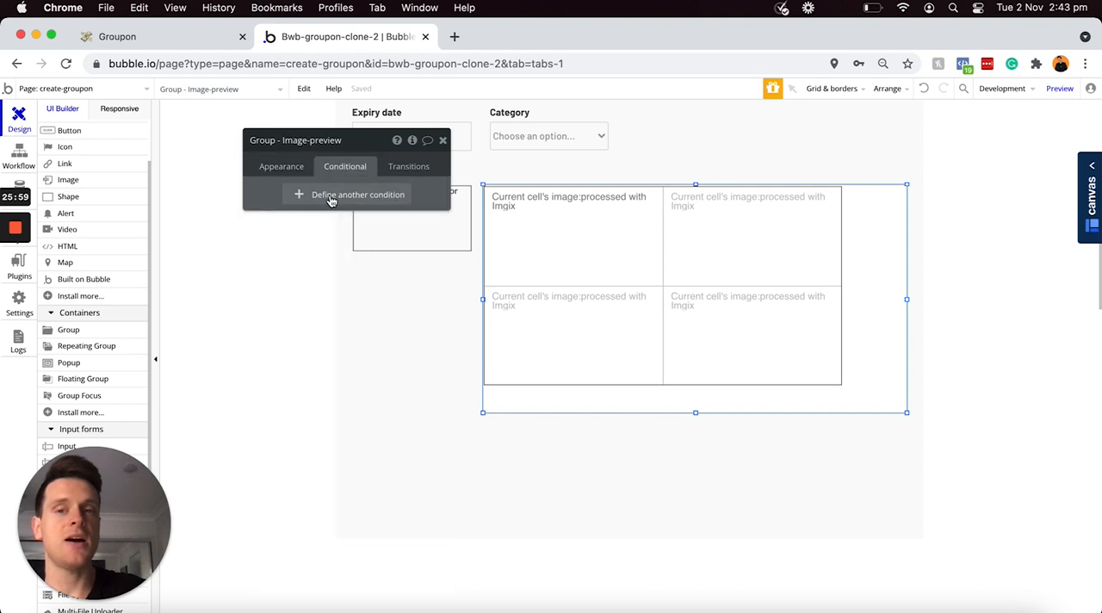
{"action": "left_click", "coordinate": [329, 199]}
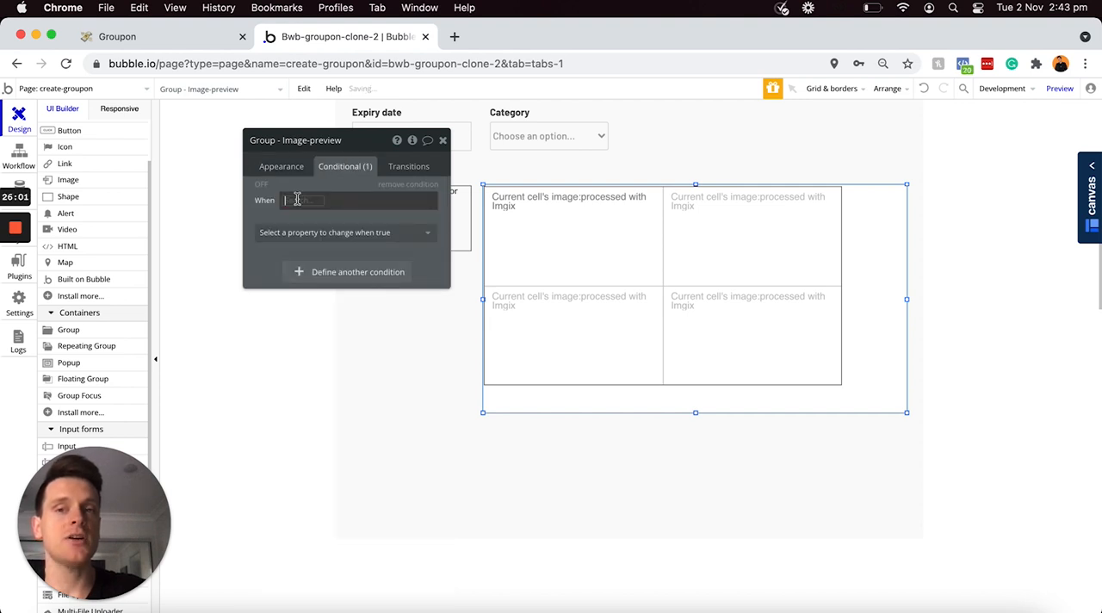
{"action": "left_click", "coordinate": [296, 200]}
{"action": "left_click_drag", "start_coordinate": [353, 136], "coordinate": [376, 297]}
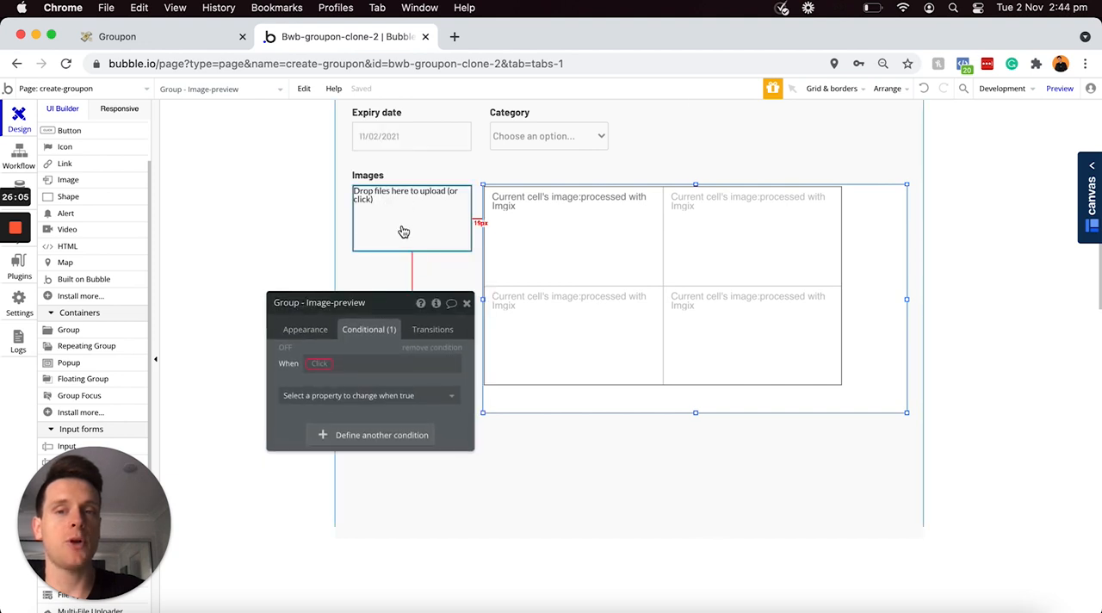
{"action": "left_click", "coordinate": [318, 364]}
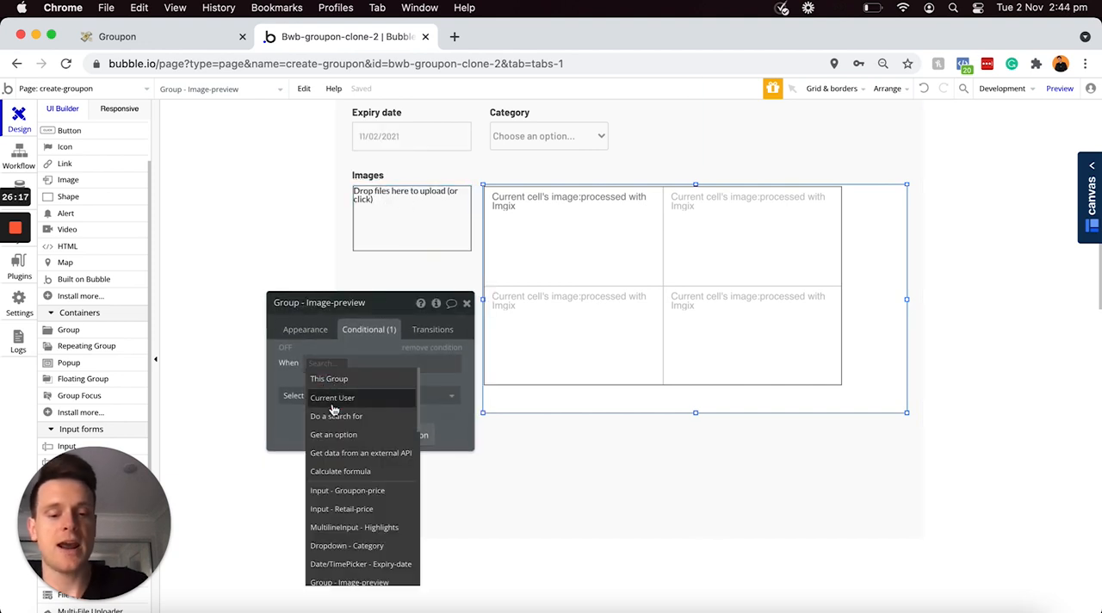
{"action": "type", "text": "mult"}
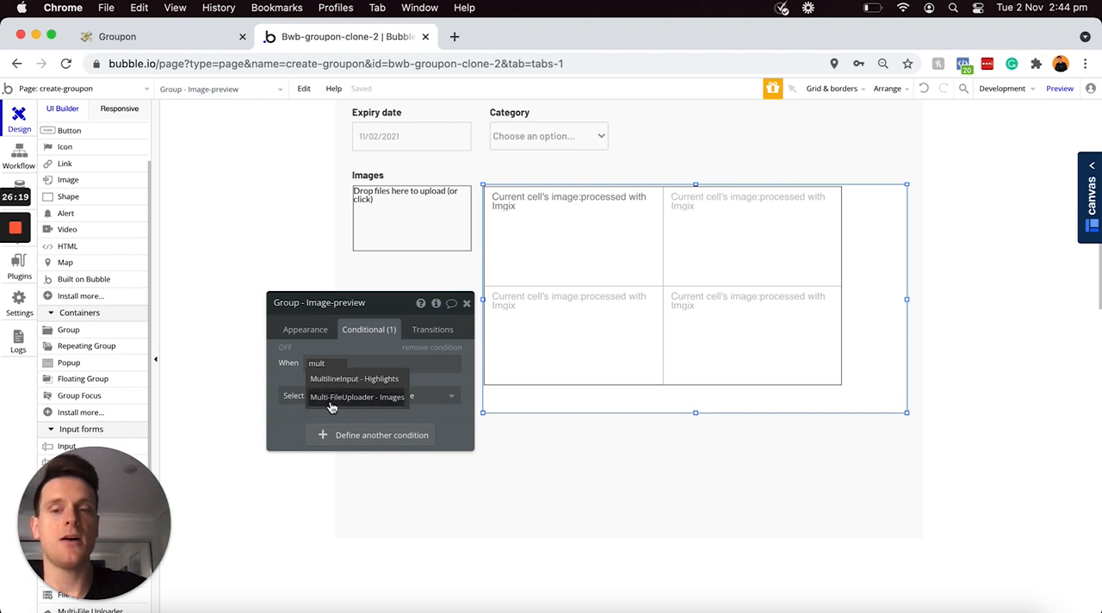
{"action": "left_click", "coordinate": [350, 398]}
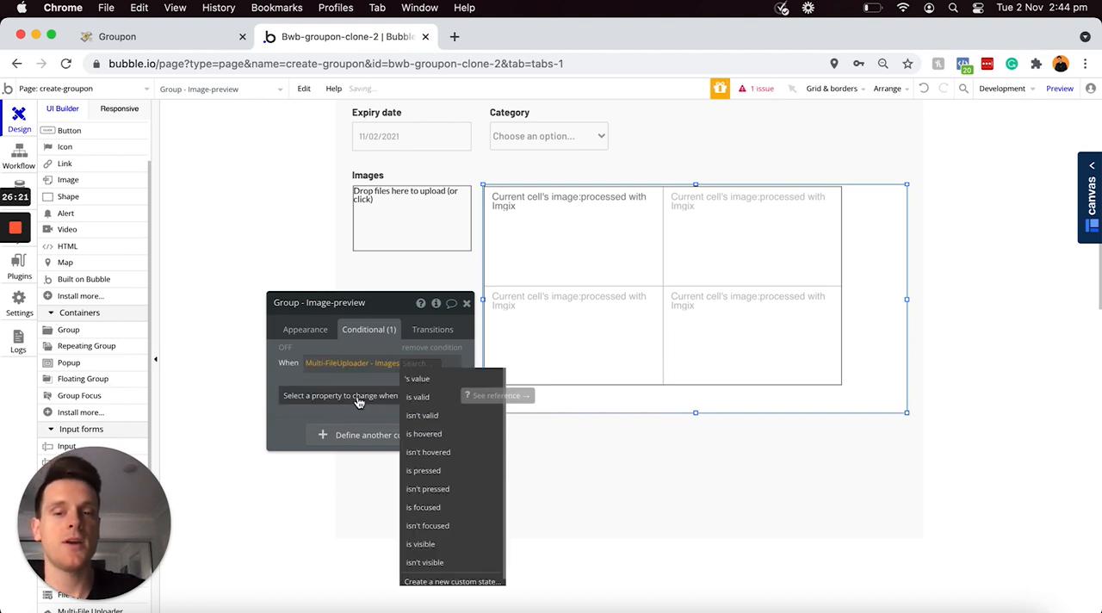
{"action": "left_click", "coordinate": [417, 380]}
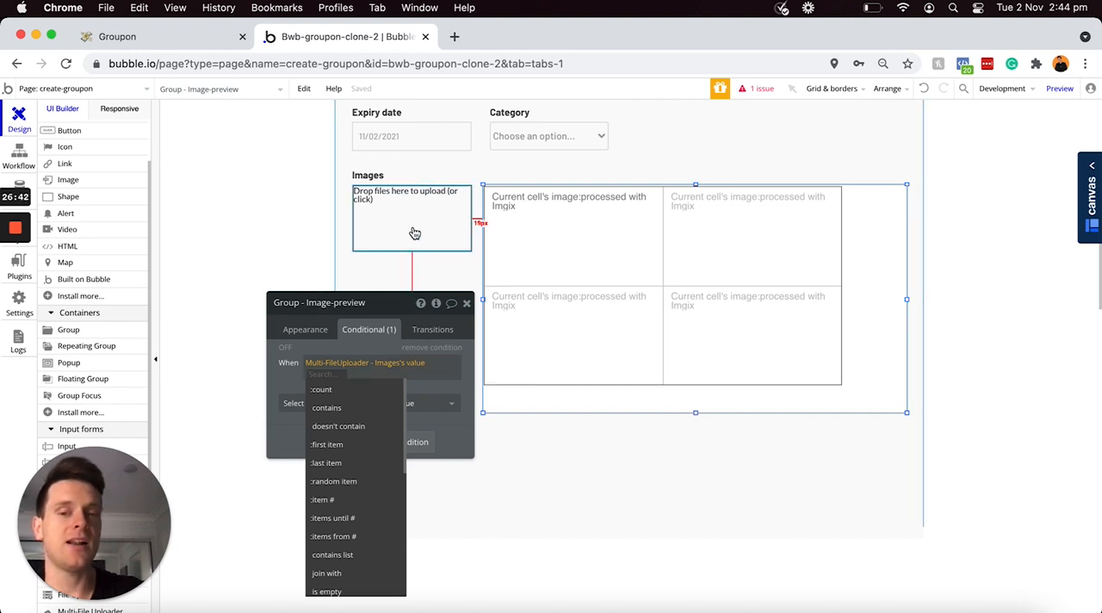
{"action": "left_click", "coordinate": [343, 392]}
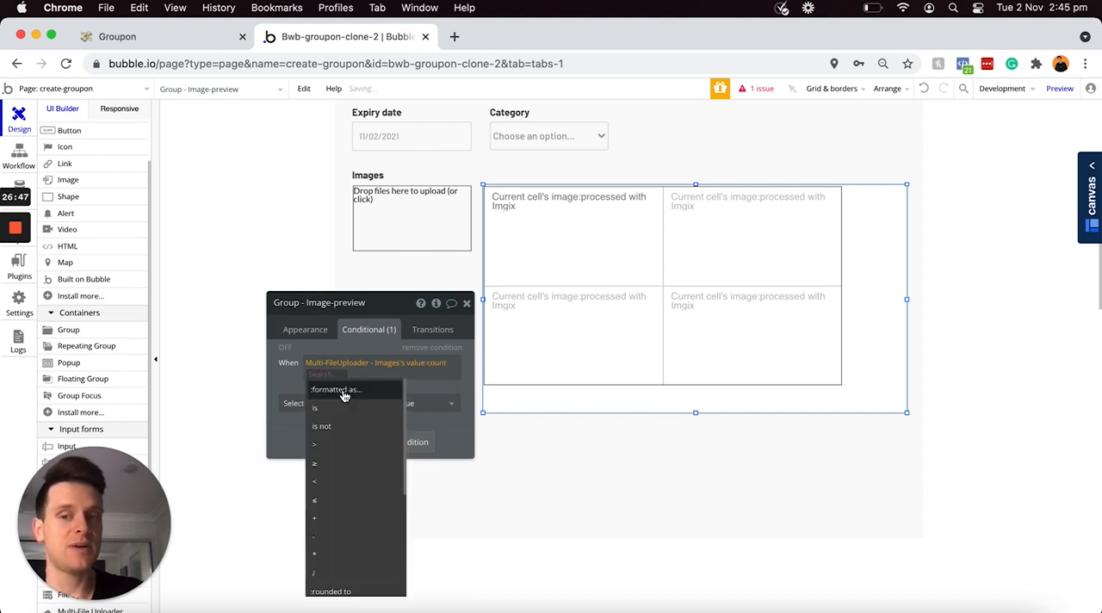
{"action": "left_click", "coordinate": [325, 446]}
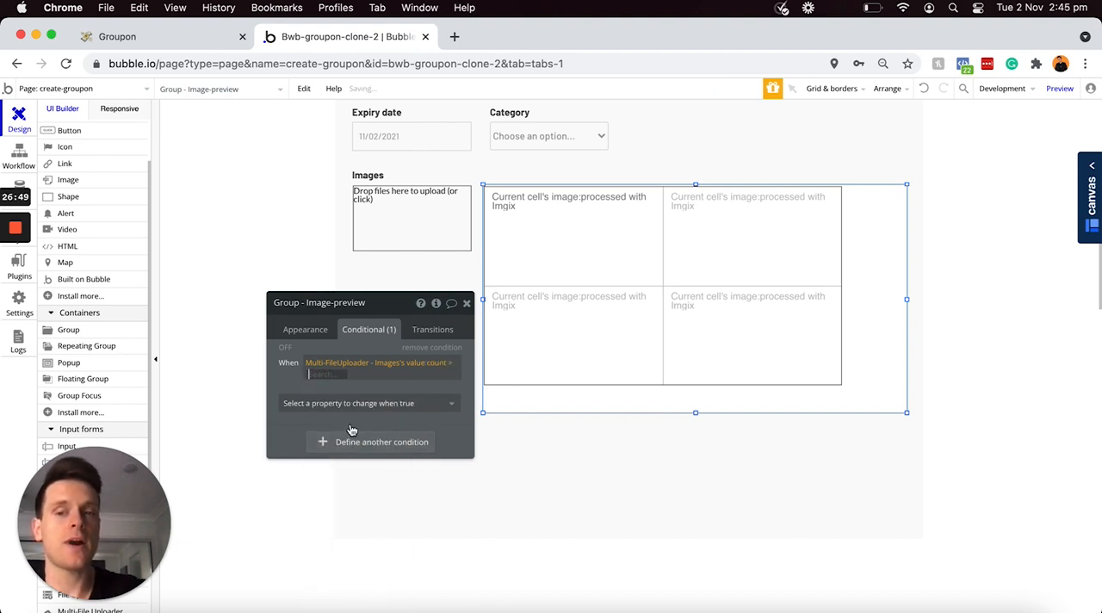
{"action": "type", "text": "0"}
{"action": "key", "text": "Return"}
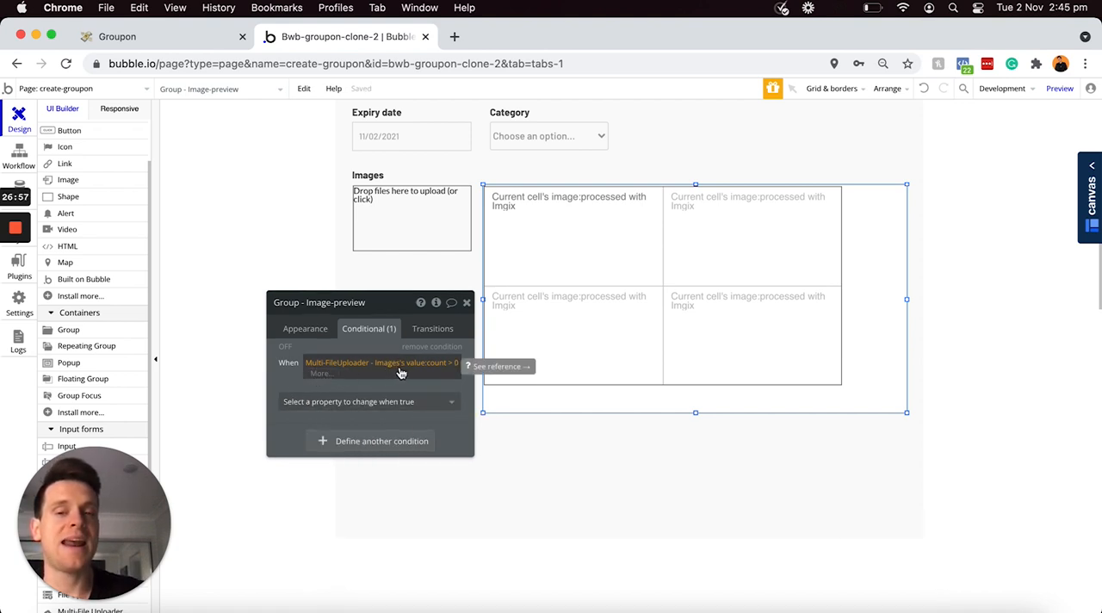
Step: Make the Image-preview group visible when the uploader count condition is true
{"action": "left_click", "coordinate": [291, 389]}
{"action": "left_click", "coordinate": [291, 393]}
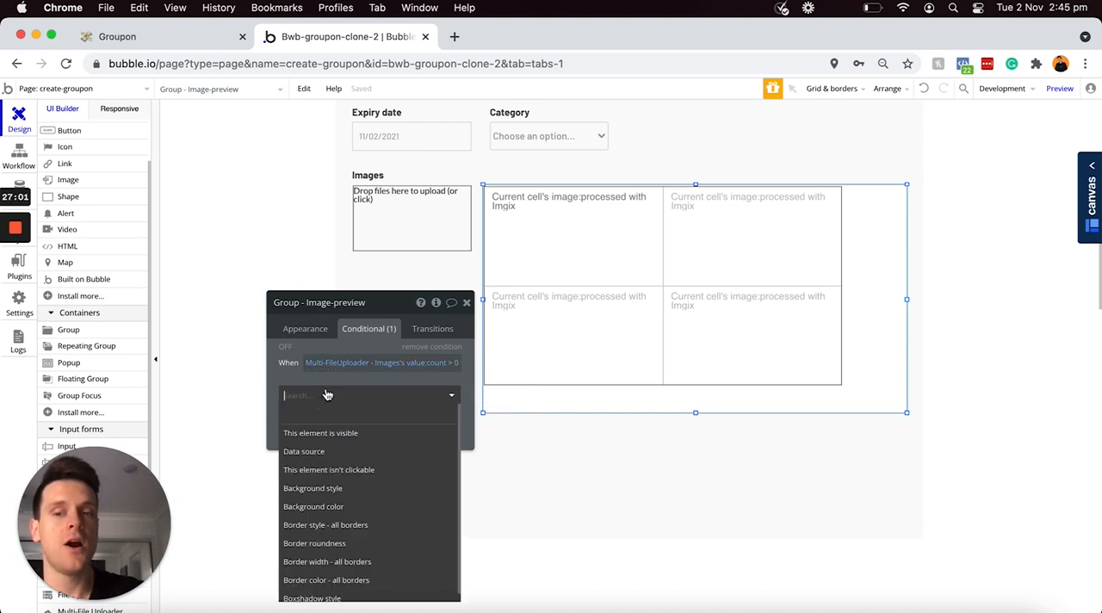
{"action": "left_click", "coordinate": [322, 434]}
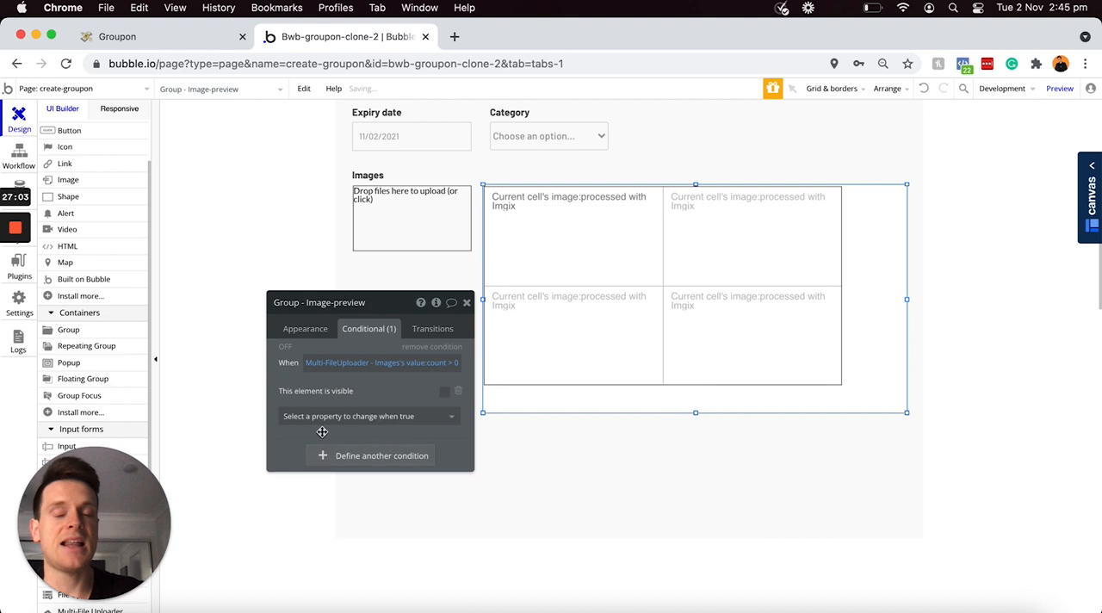
{"action": "left_click", "coordinate": [444, 394]}
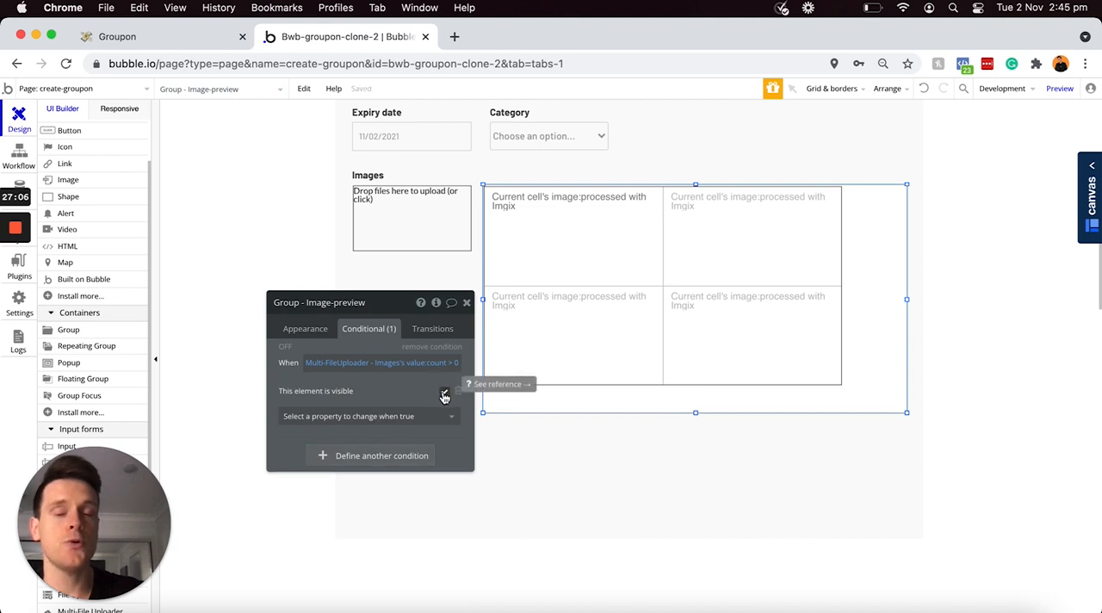
Step: Collapse the Image-preview group's height when hidden and shrink the group to about 587 by 328 around the repeating group
{"action": "left_click", "coordinate": [307, 334]}
{"action": "left_click_drag", "start_coordinate": [391, 315], "coordinate": [358, 175]}
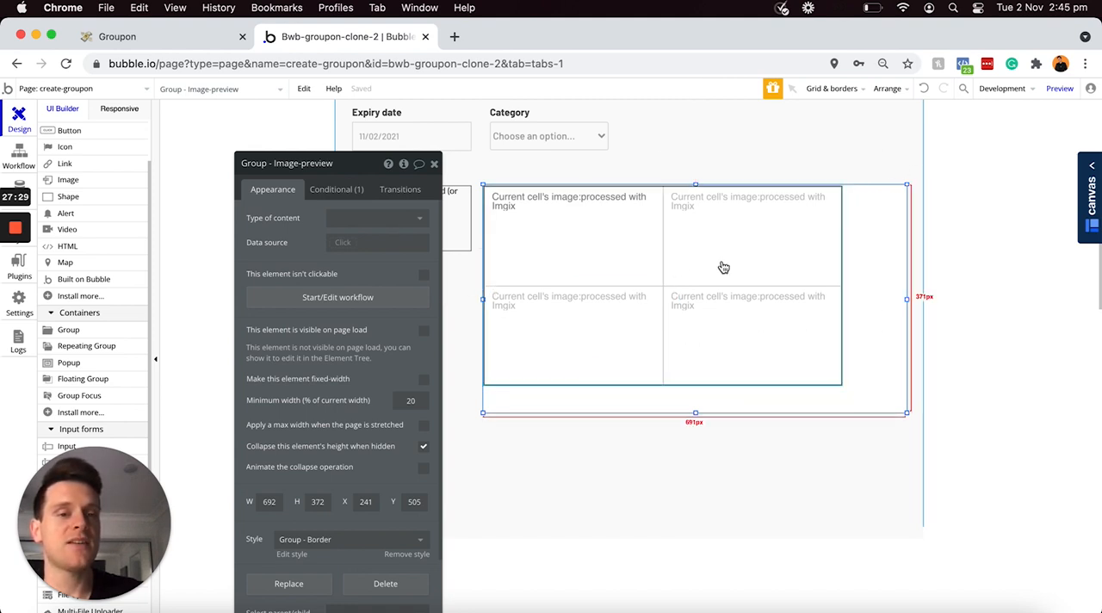
{"action": "left_click_drag", "start_coordinate": [909, 412], "coordinate": [837, 386]}
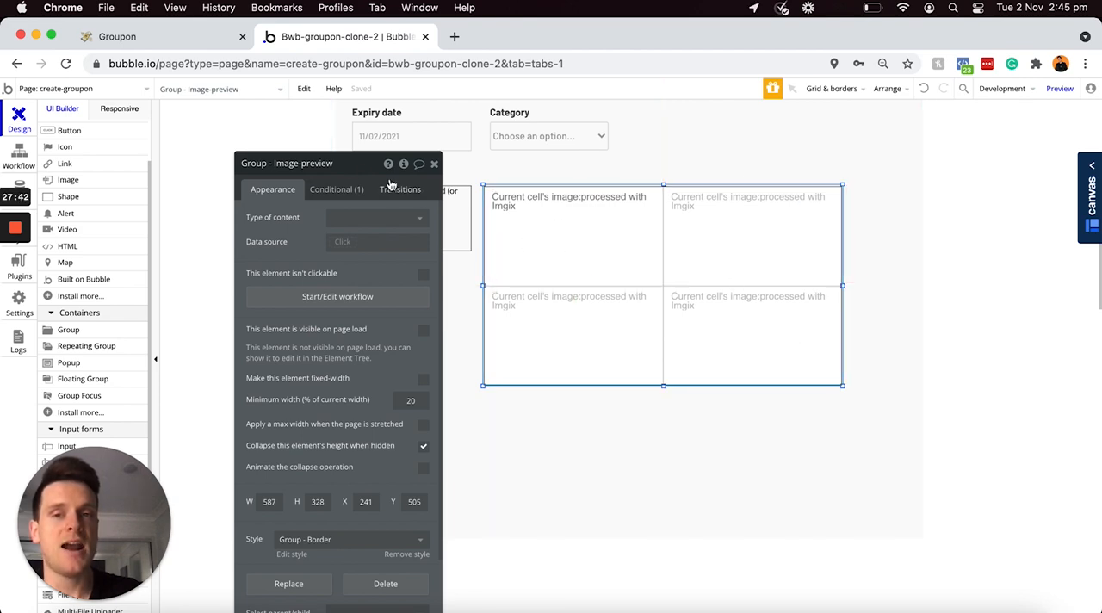
Step: Draw a button about 194 by 40 below the file uploader and label it Publish Groupon
{"action": "left_click_drag", "start_coordinate": [357, 172], "coordinate": [461, 157]}
{"action": "left_click_drag", "start_coordinate": [727, 145], "coordinate": [972, 144]}
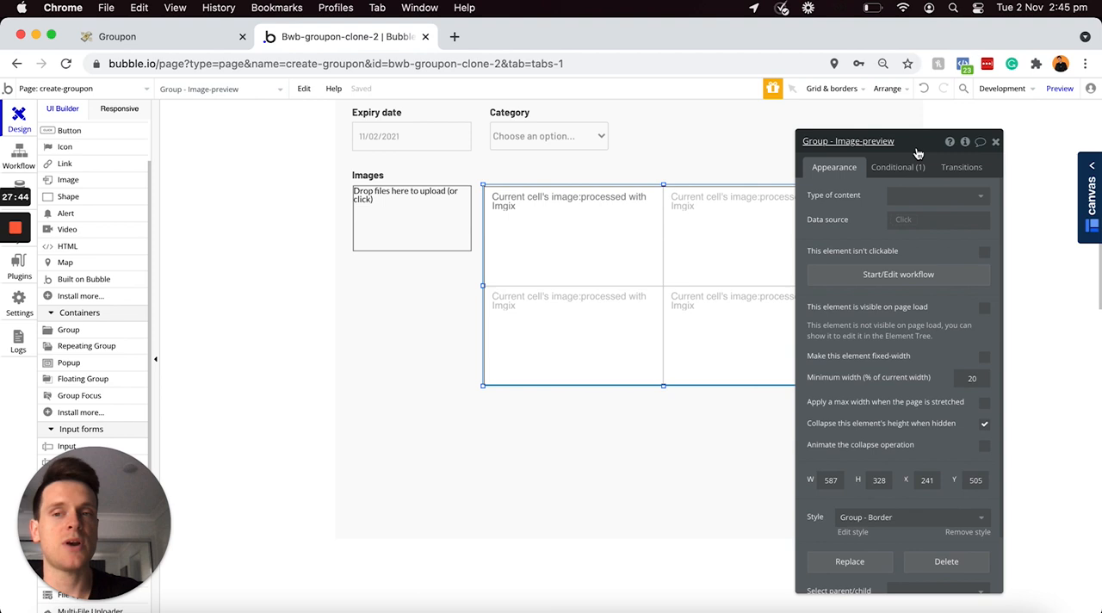
{"action": "scroll", "coordinate": [104, 189], "scroll_direction": "up", "scroll_amount": 3}
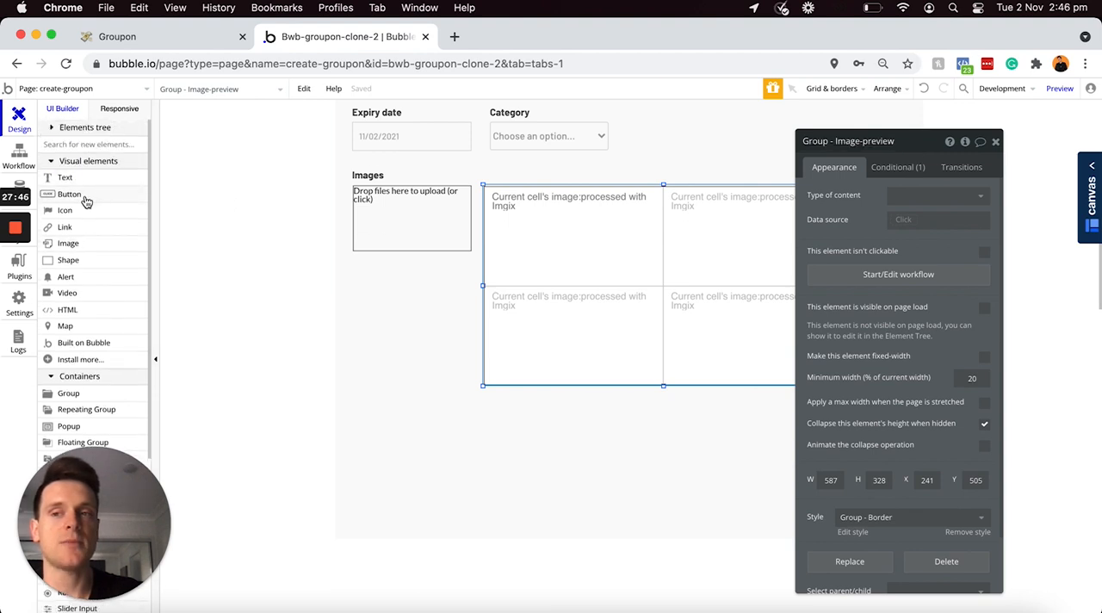
{"action": "left_click", "coordinate": [85, 197]}
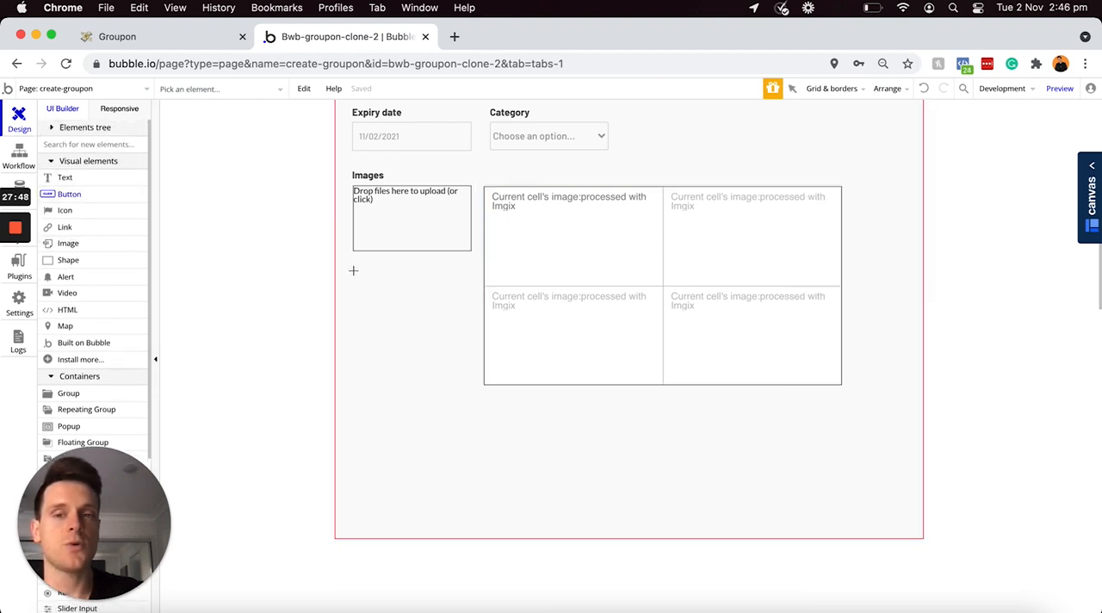
{"action": "mouse_move", "coordinate": [353, 270]}
{"action": "left_mouse_down"}
{"action": "mouse_move", "coordinate": [470, 301]}
{"action": "mouse_move", "coordinate": [424, 290]}
{"action": "mouse_move", "coordinate": [471, 284]}
{"action": "left_mouse_up"}
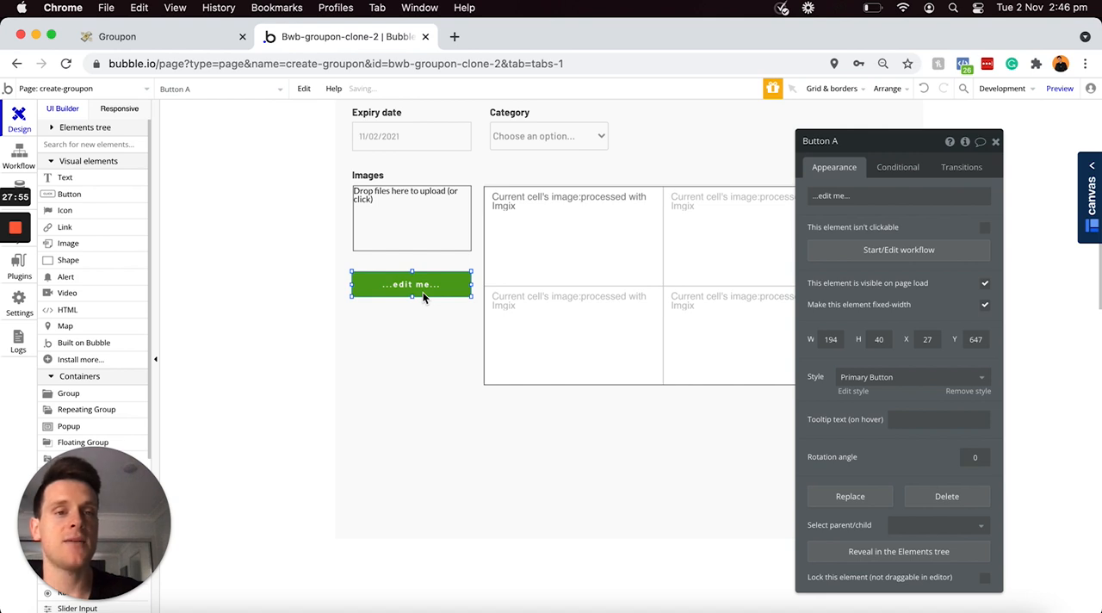
{"action": "triple_click", "coordinate": [896, 197]}
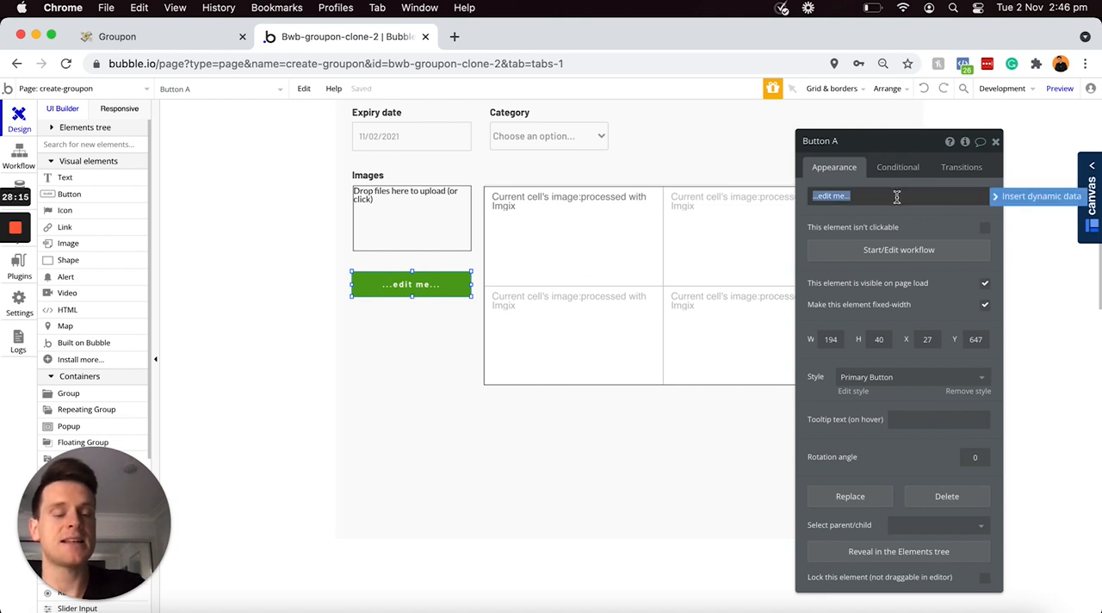
{"action": "type", "text": "Publish Groupon"}
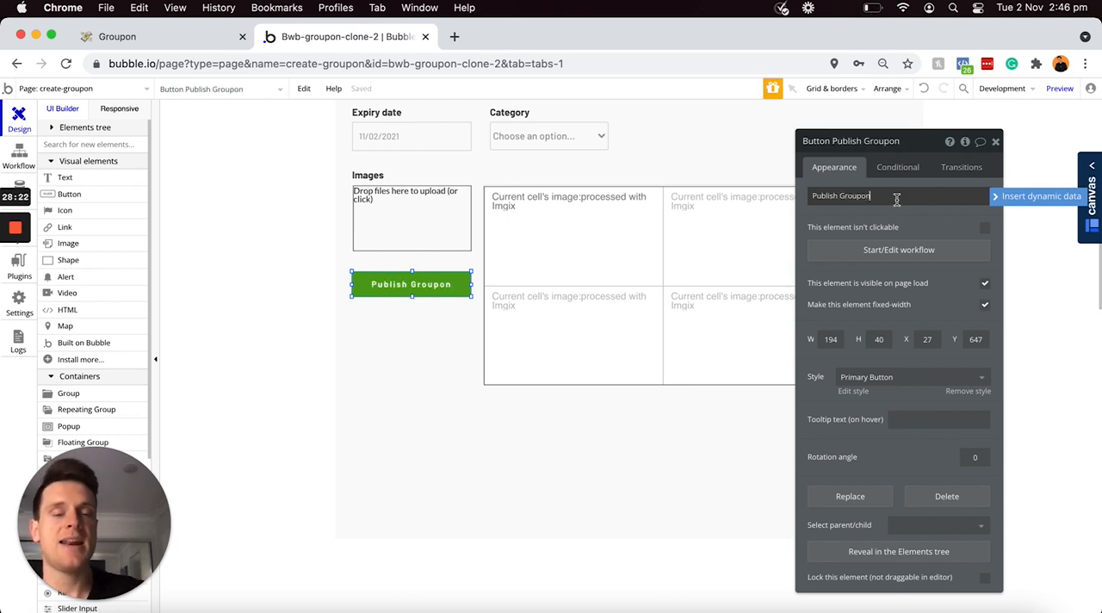
Step: Start a workflow for the Publish Groupon button with a Create a new thing action of type Offer-listing
{"action": "scroll", "coordinate": [634, 341], "scroll_direction": "up", "scroll_amount": 2}
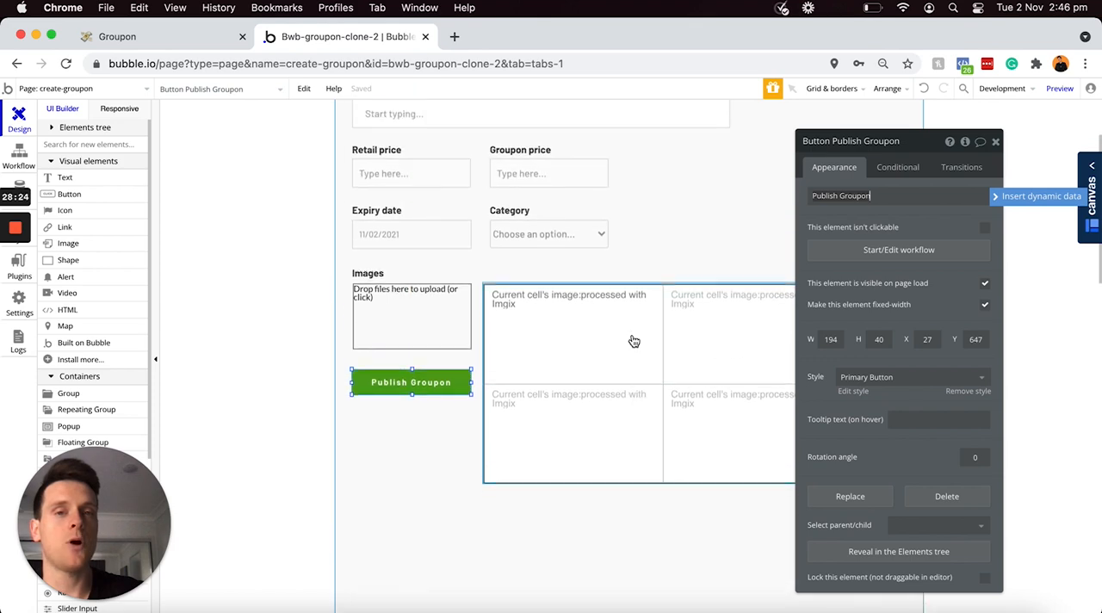
{"action": "scroll", "coordinate": [633, 341], "scroll_direction": "up", "scroll_amount": 1}
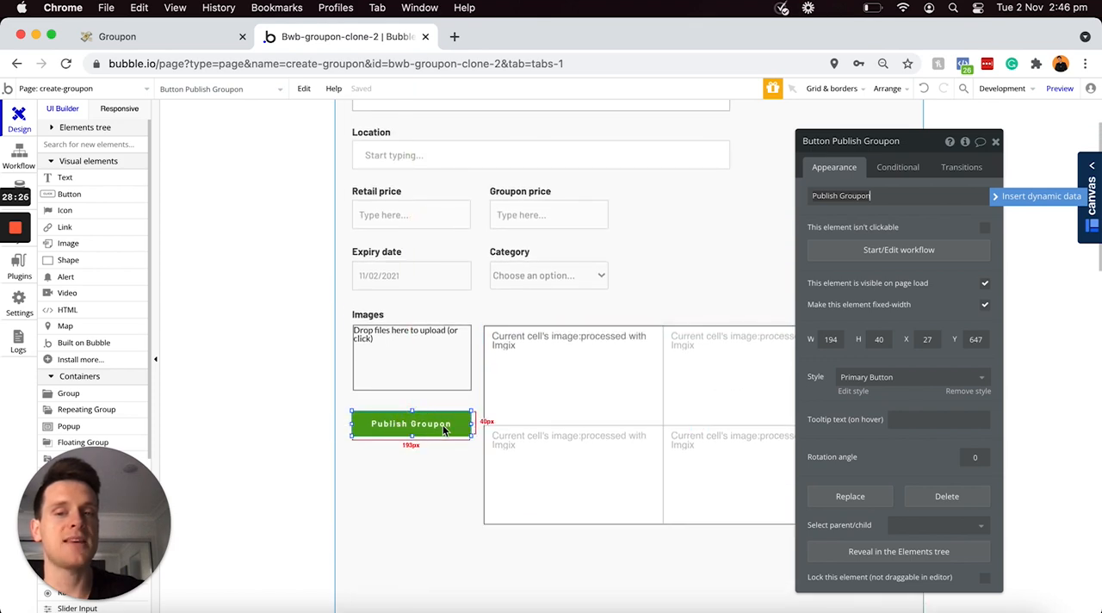
{"action": "left_click", "coordinate": [856, 257]}
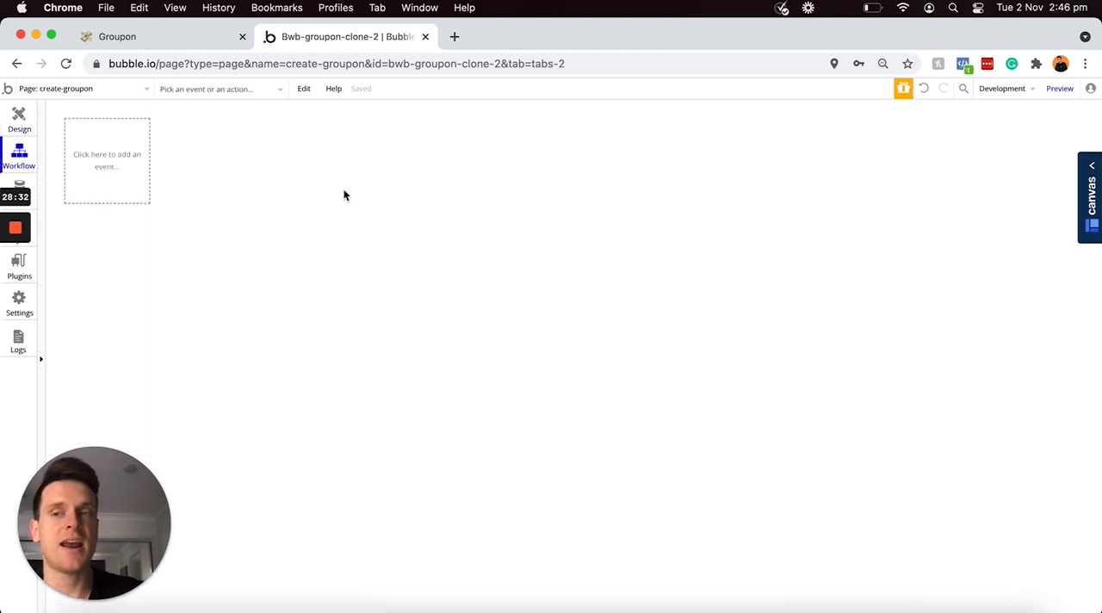
{"action": "left_click", "coordinate": [135, 245]}
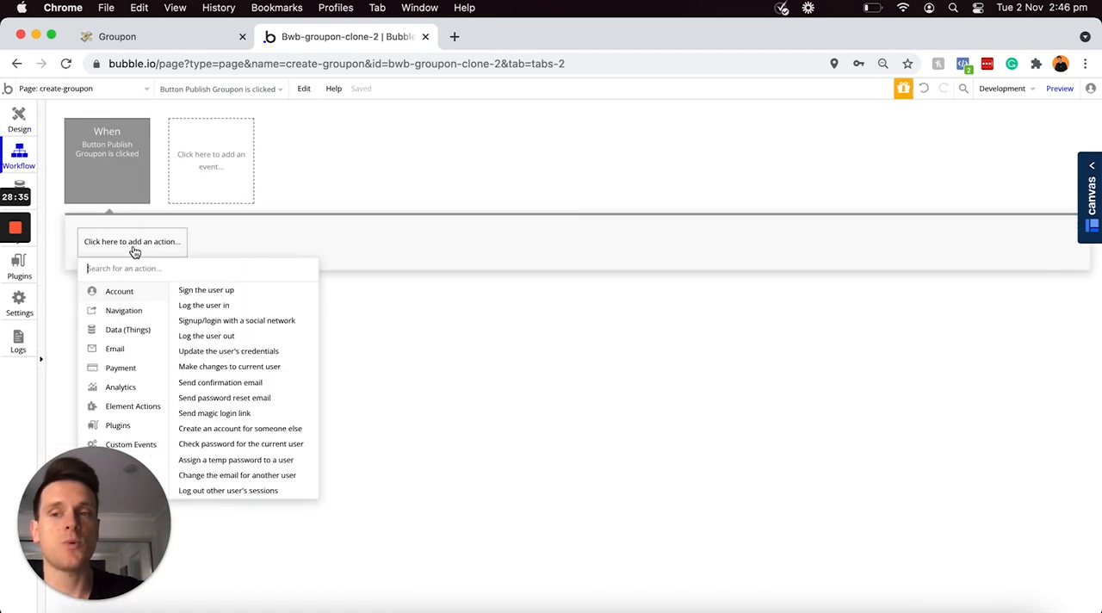
{"action": "mouse_move", "coordinate": [110, 329]}
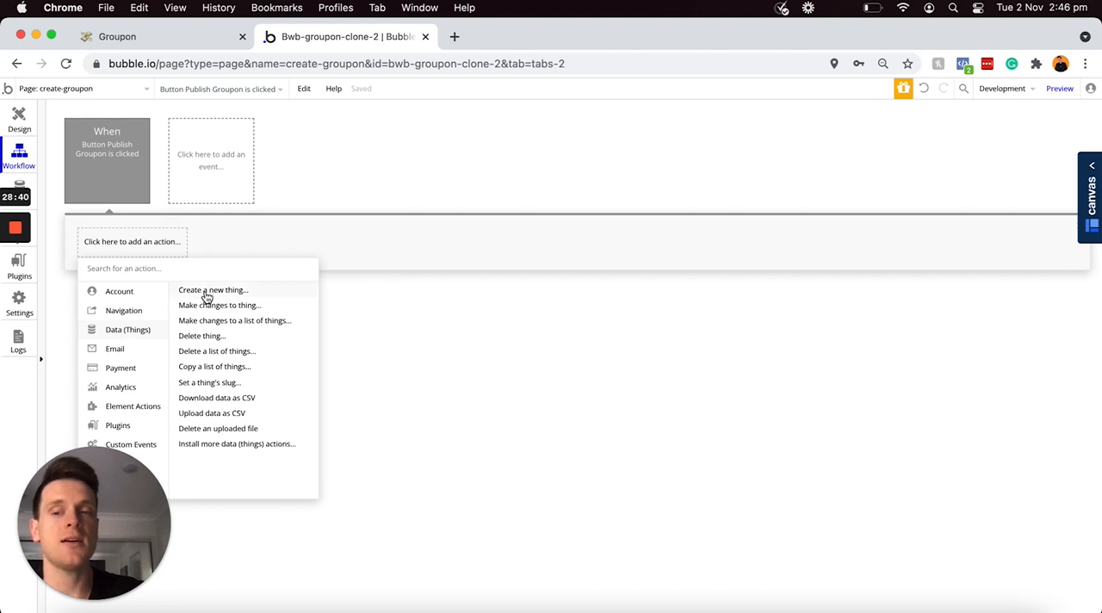
{"action": "left_click", "coordinate": [206, 292]}
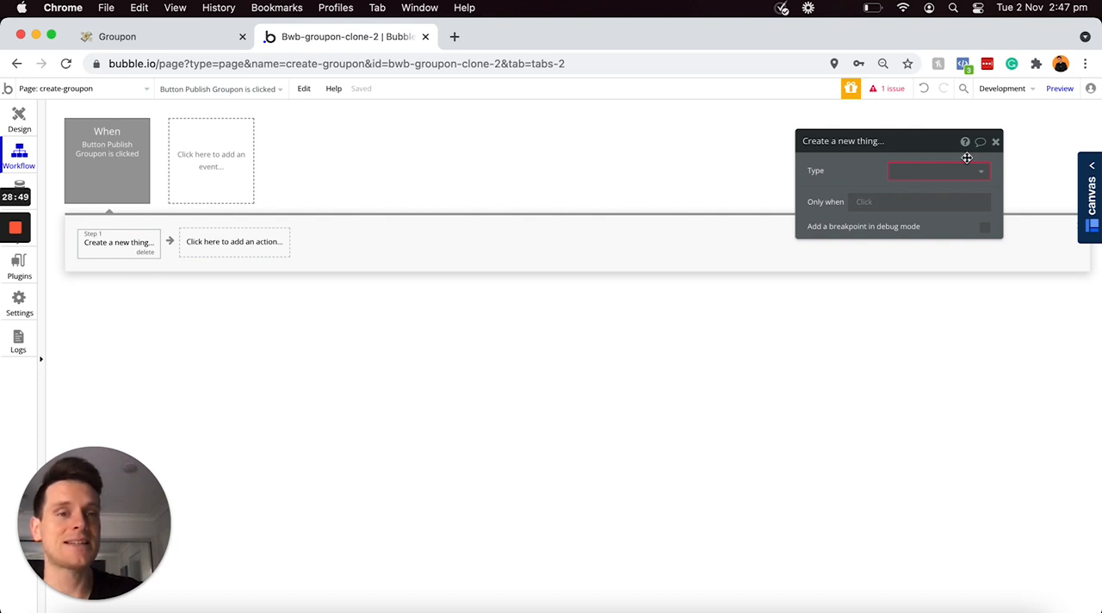
{"action": "left_click", "coordinate": [934, 171]}
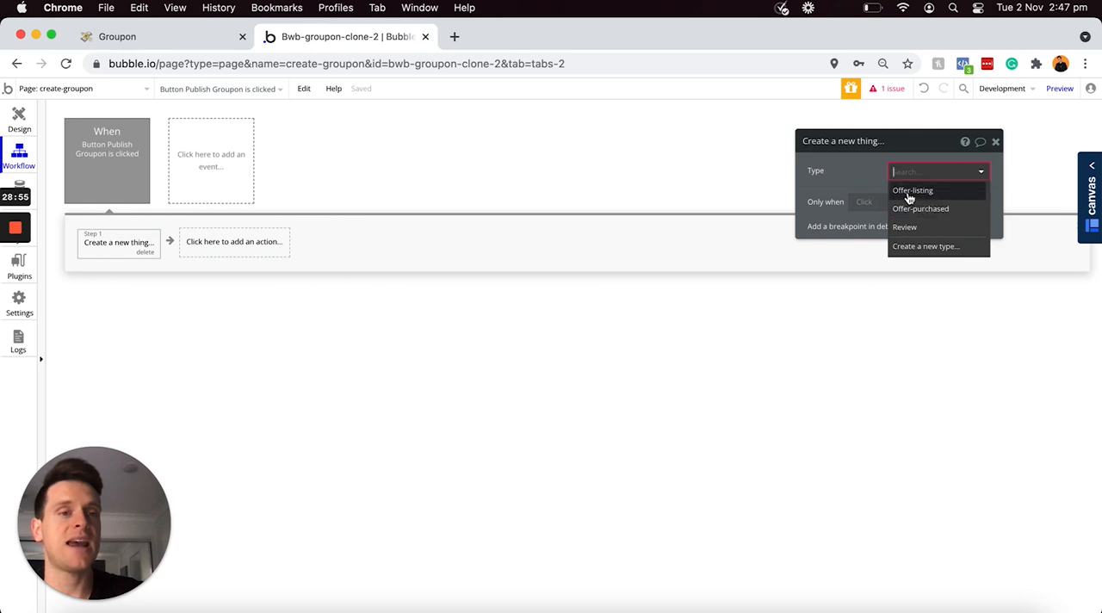
{"action": "left_click", "coordinate": [911, 193]}
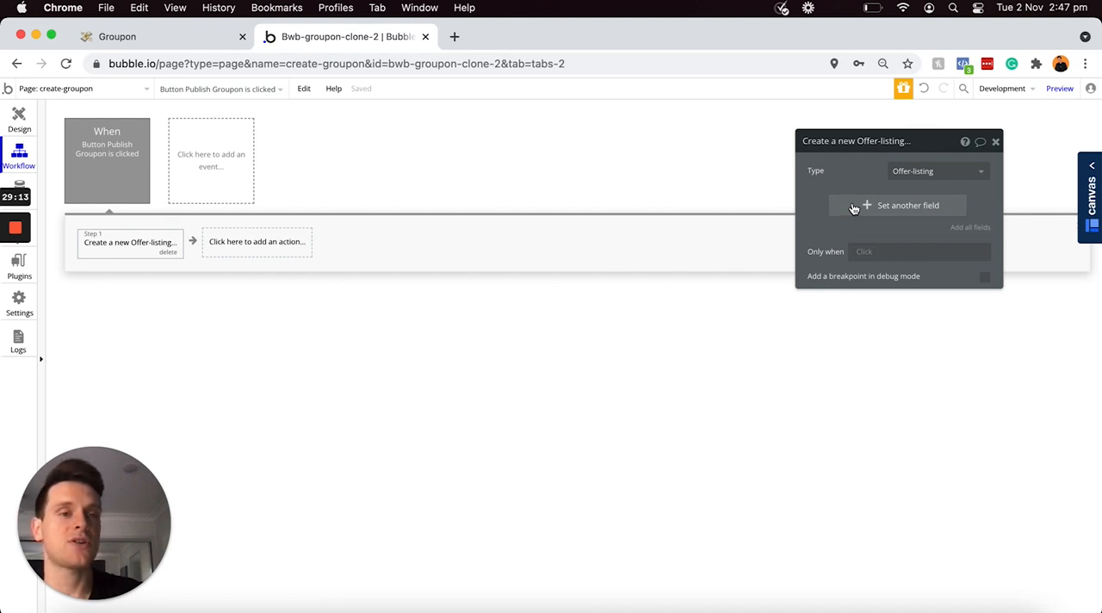
Step: Set the new Offer-listing's Category field to Dropdown - Category's value
{"action": "left_click", "coordinate": [853, 209]}
{"action": "left_click", "coordinate": [816, 200]}
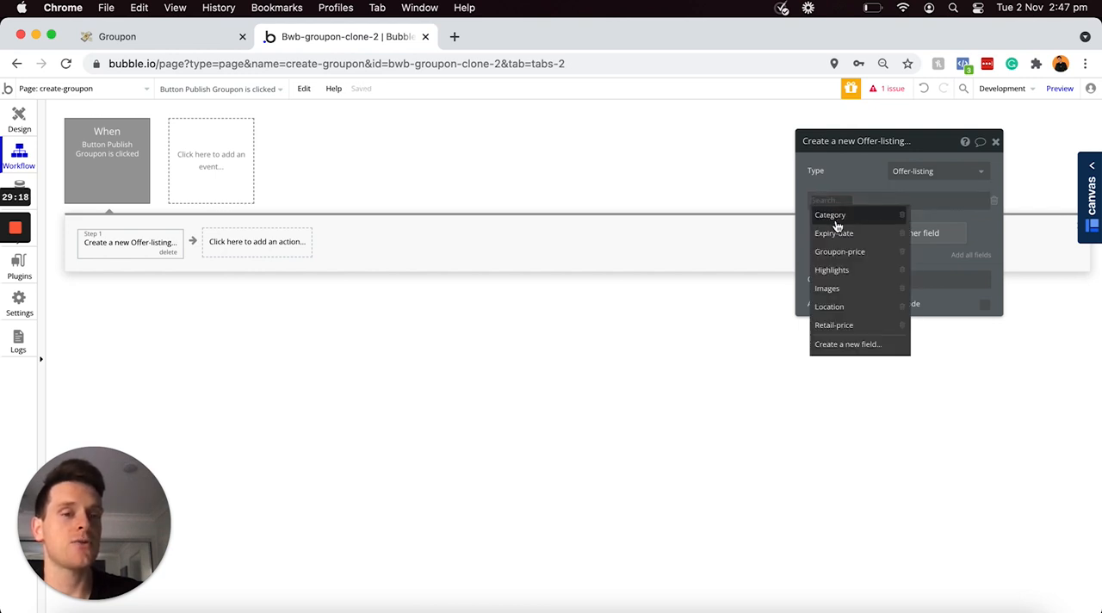
{"action": "left_click", "coordinate": [834, 221]}
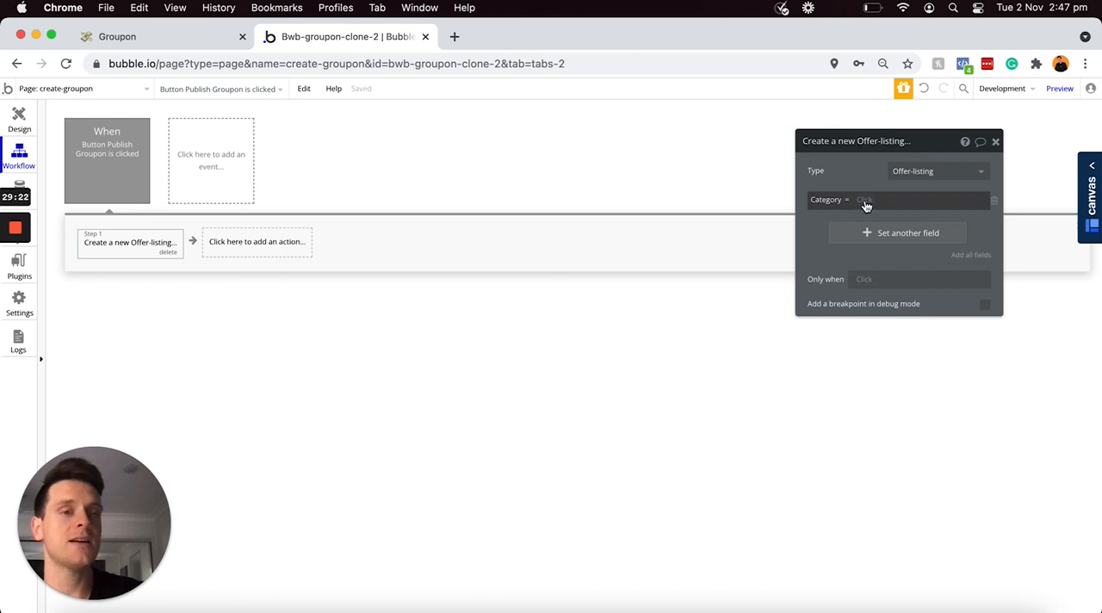
{"action": "left_click", "coordinate": [866, 205]}
{"action": "scroll", "coordinate": [897, 252], "scroll_direction": "down", "scroll_amount": 3}
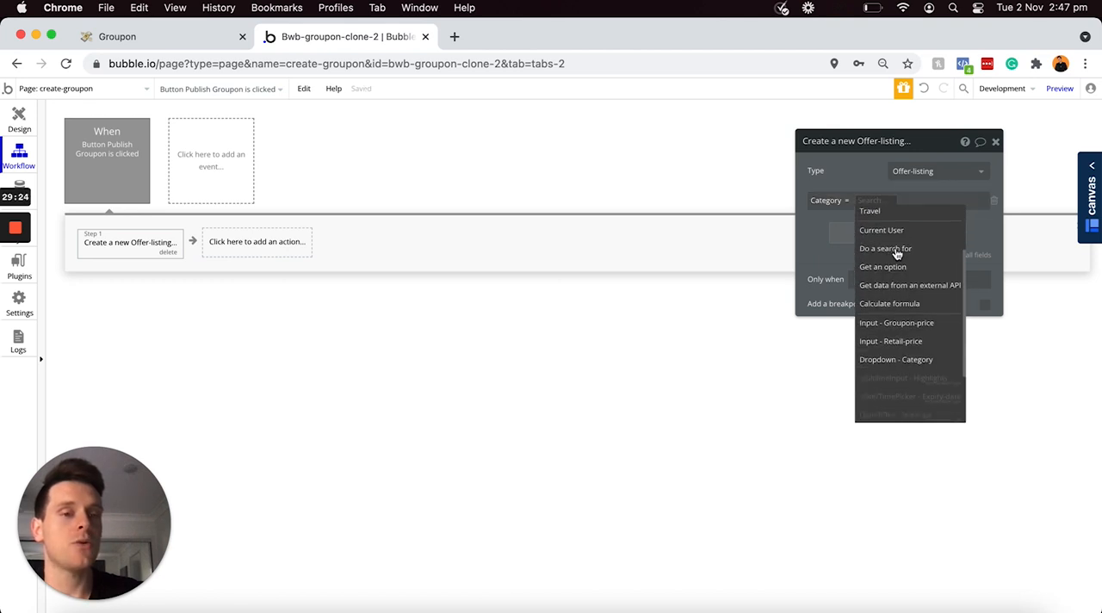
{"action": "left_click", "coordinate": [895, 360]}
{"action": "left_click", "coordinate": [946, 215]}
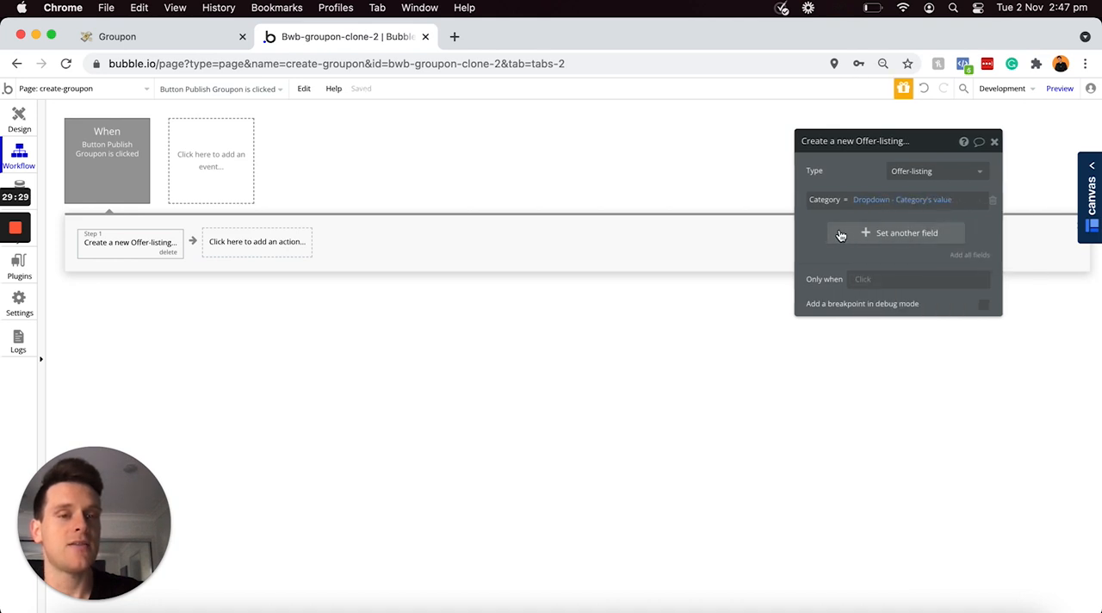
Step: Set the new Offer-listing's Expiry-date field to Date/TimePicker - Expiry-date's value
{"action": "left_click", "coordinate": [840, 235]}
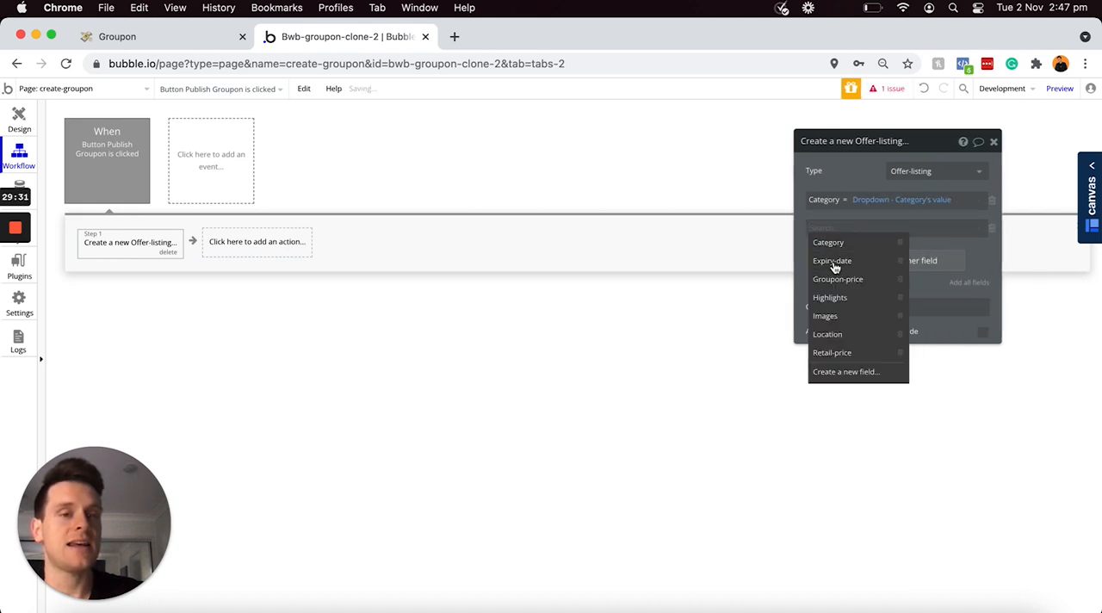
{"action": "left_click", "coordinate": [833, 264]}
{"action": "left_click", "coordinate": [868, 228]}
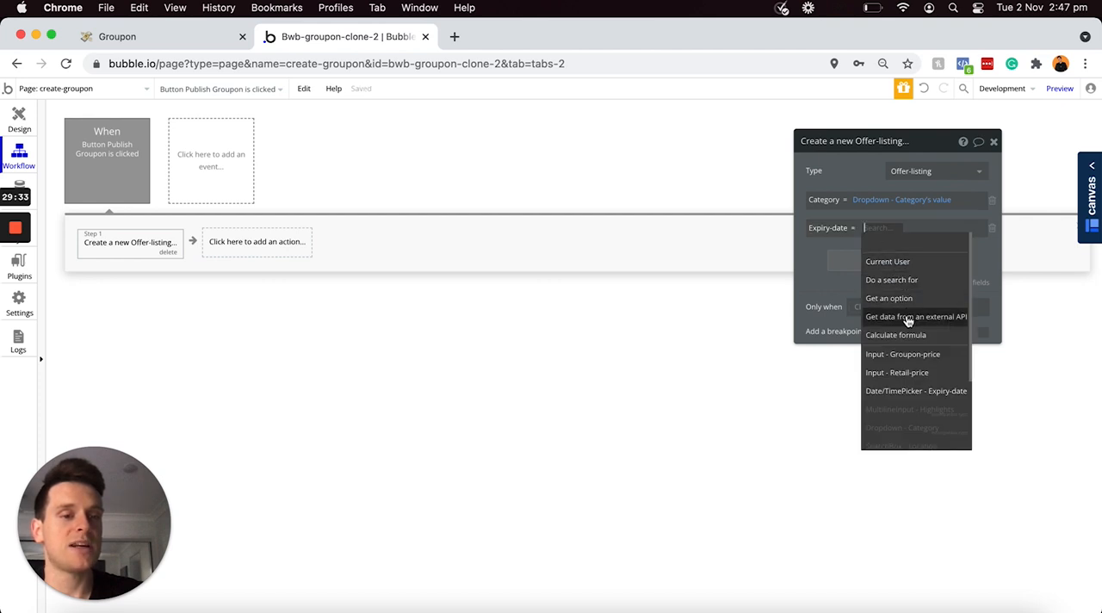
{"action": "left_click", "coordinate": [914, 396]}
{"action": "left_click", "coordinate": [888, 251]}
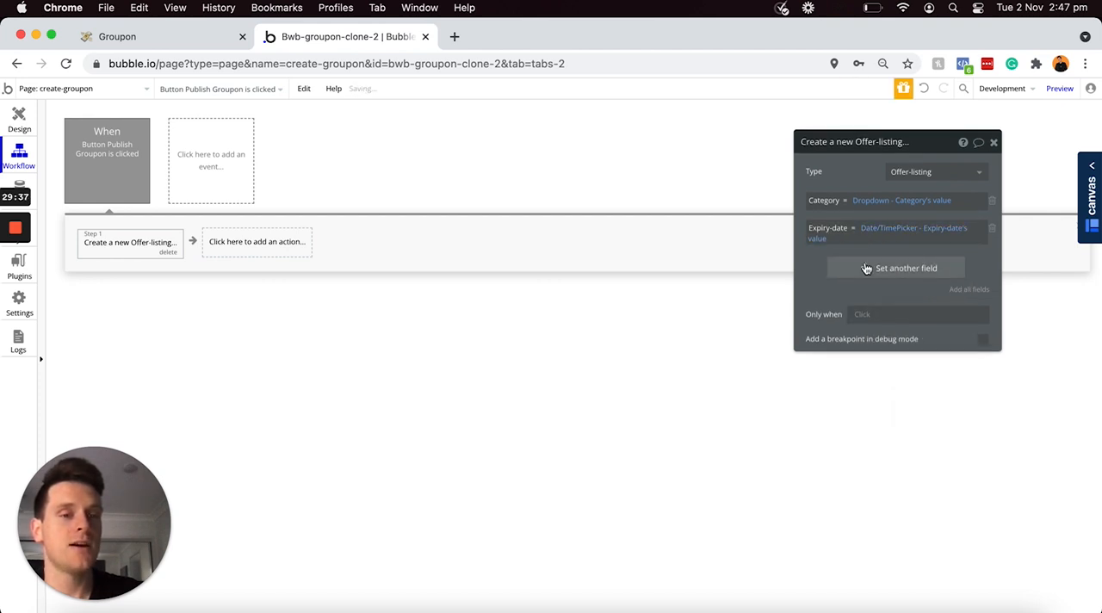
Step: Set the new Offer-listing's Groupon-price field to Input - Groupon-price's value
{"action": "left_click", "coordinate": [866, 269]}
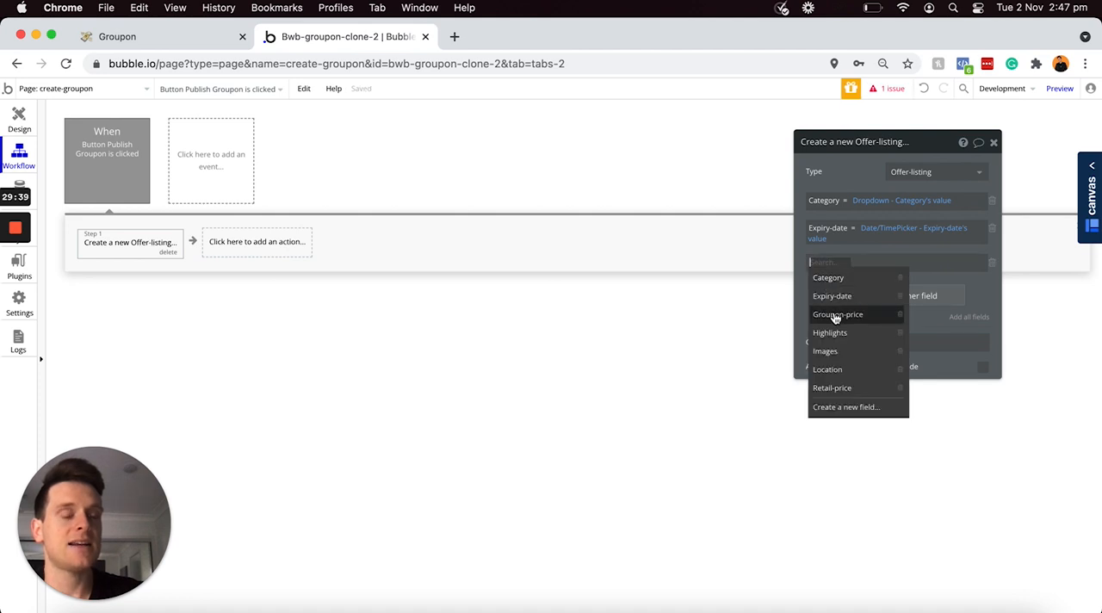
{"action": "left_click", "coordinate": [835, 315]}
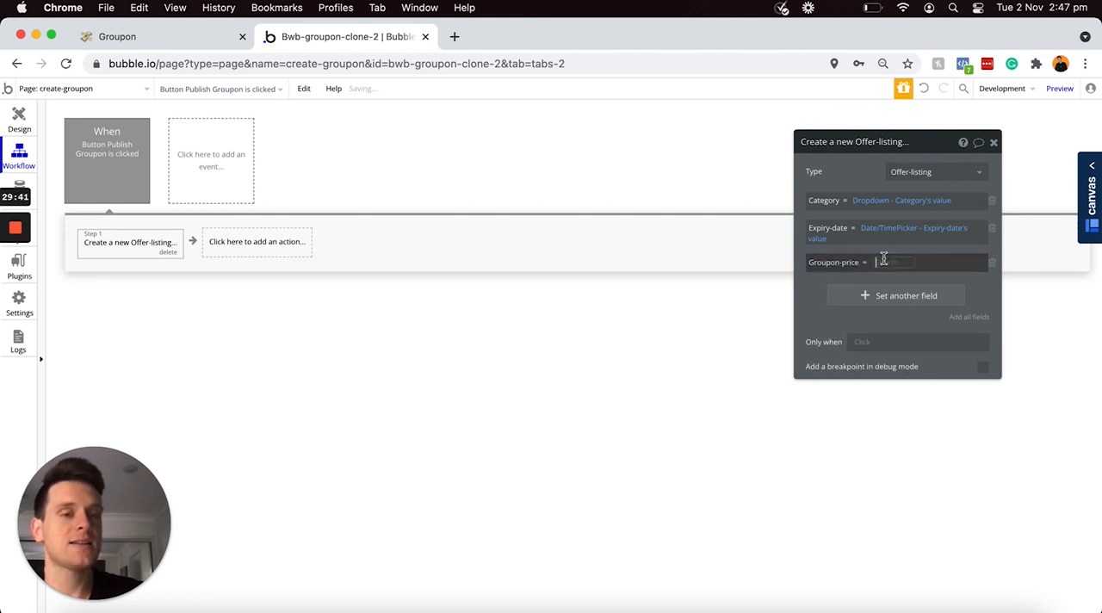
{"action": "left_click", "coordinate": [881, 261]}
{"action": "scroll", "coordinate": [916, 336], "scroll_direction": "down", "scroll_amount": 3}
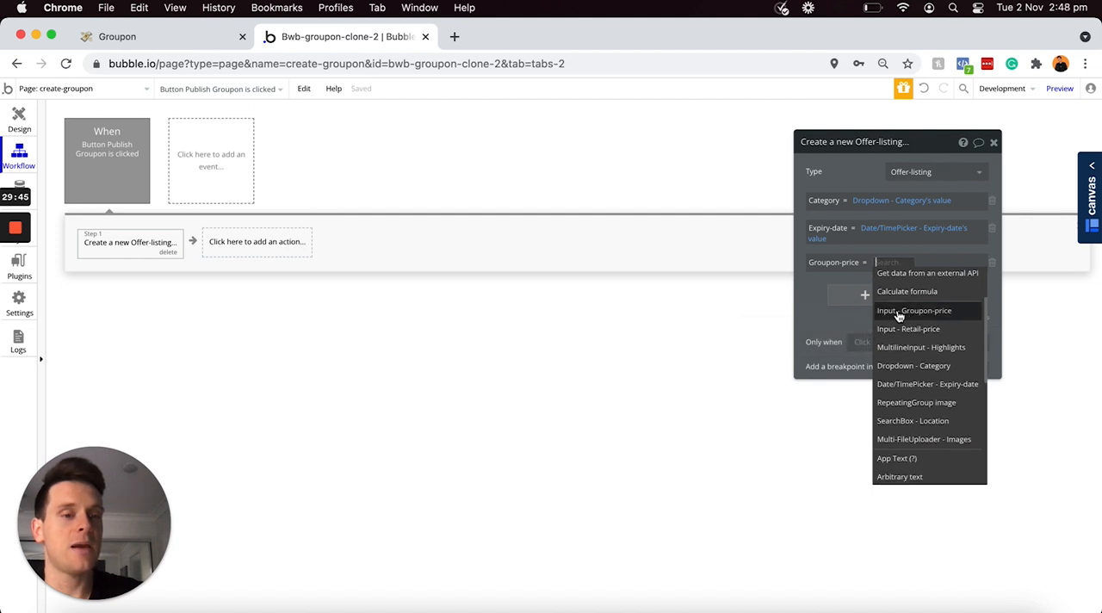
{"action": "left_click", "coordinate": [914, 310]}
{"action": "left_click", "coordinate": [826, 288]}
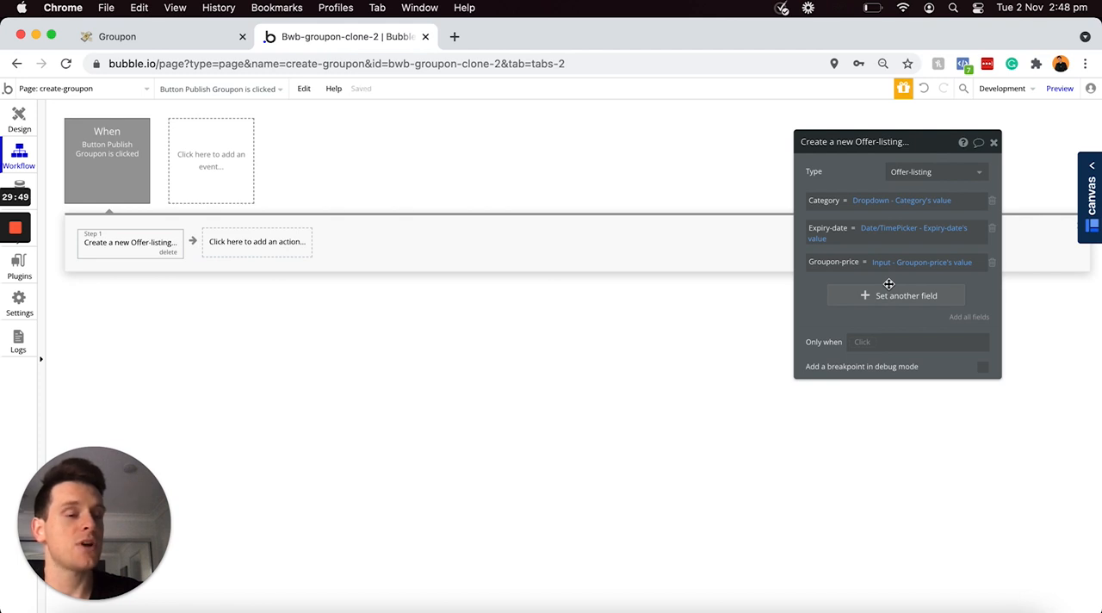
Step: Set the new Offer-listing's Highlights field to MultilineInput - Highlights's value
{"action": "left_click", "coordinate": [845, 298]}
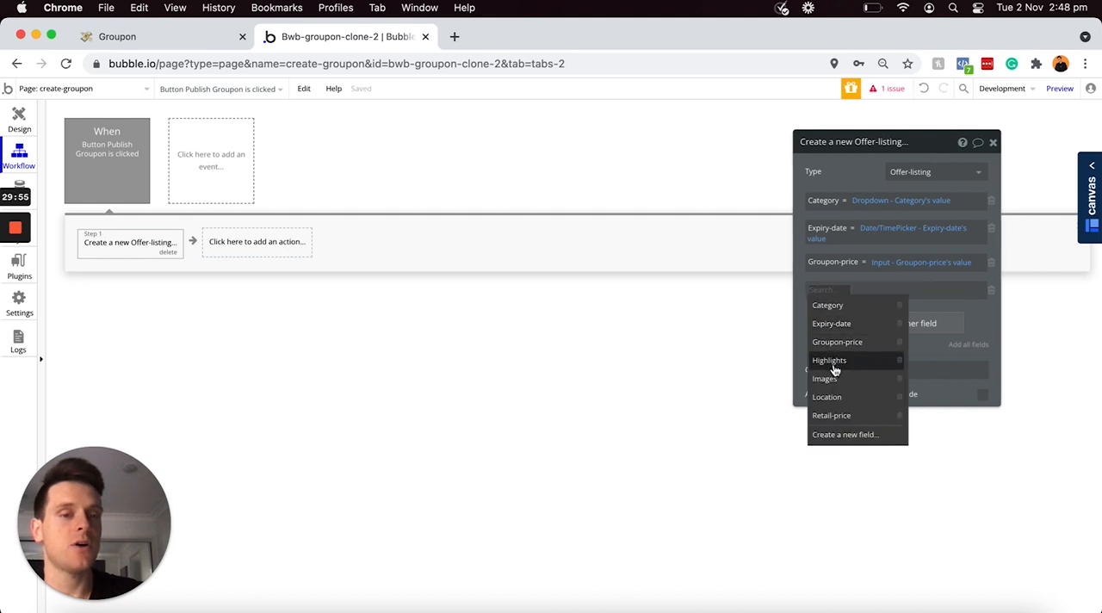
{"action": "left_click", "coordinate": [832, 360]}
{"action": "left_click", "coordinate": [869, 293]}
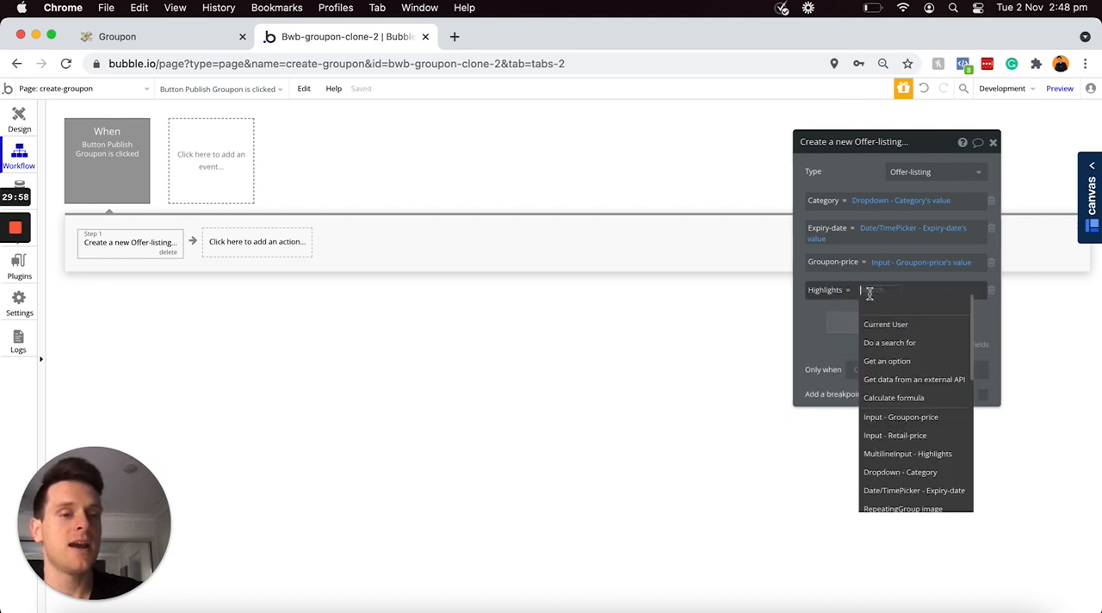
{"action": "scroll", "coordinate": [908, 379], "scroll_direction": "down", "scroll_amount": 1}
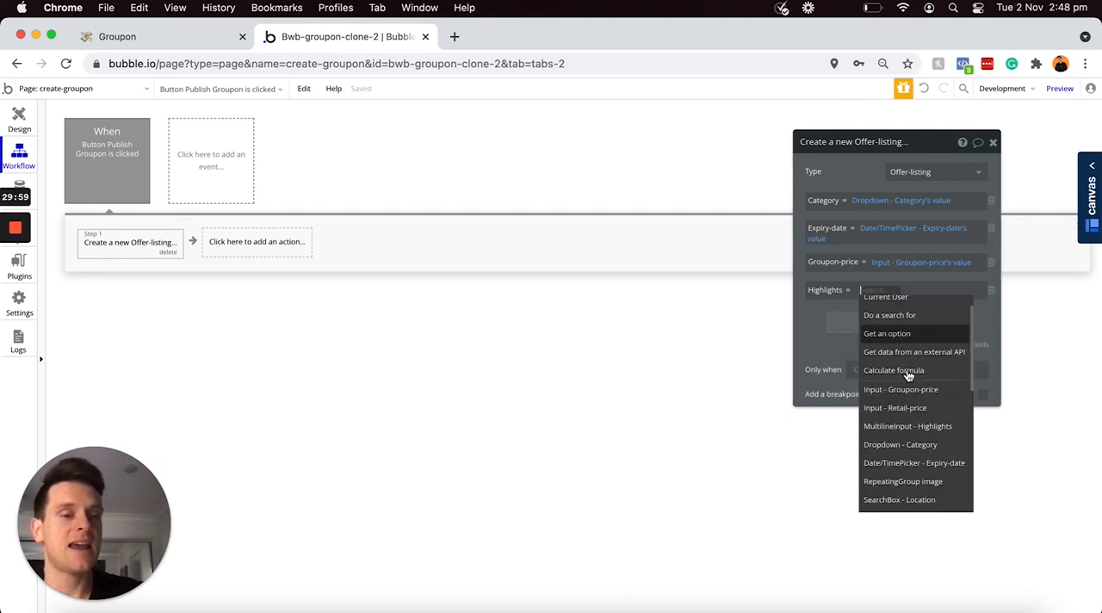
{"action": "left_click", "coordinate": [918, 426]}
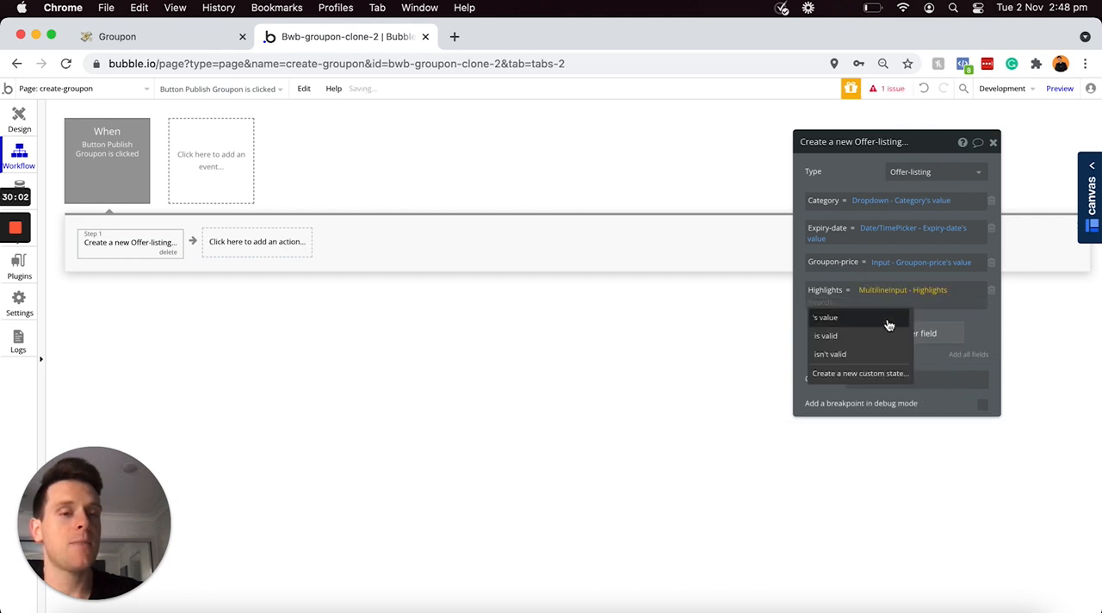
{"action": "left_click", "coordinate": [887, 318]}
Step: Add the Images field to the new Offer-listing with the set list operator and Multi-FileUploader - Images's value
{"action": "left_click", "coordinate": [855, 331]}
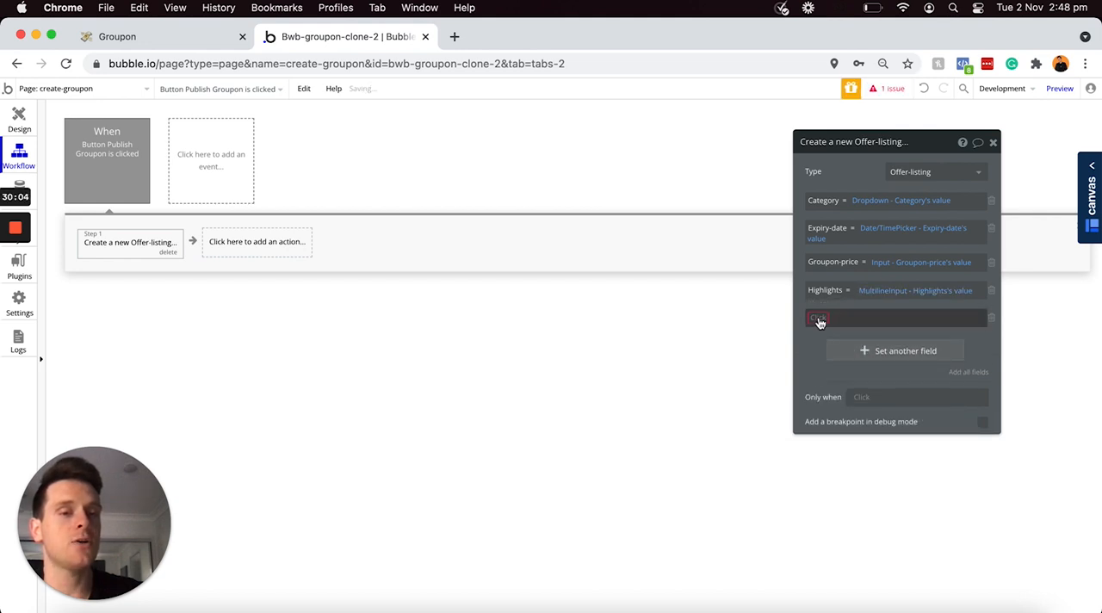
{"action": "left_click", "coordinate": [819, 318]}
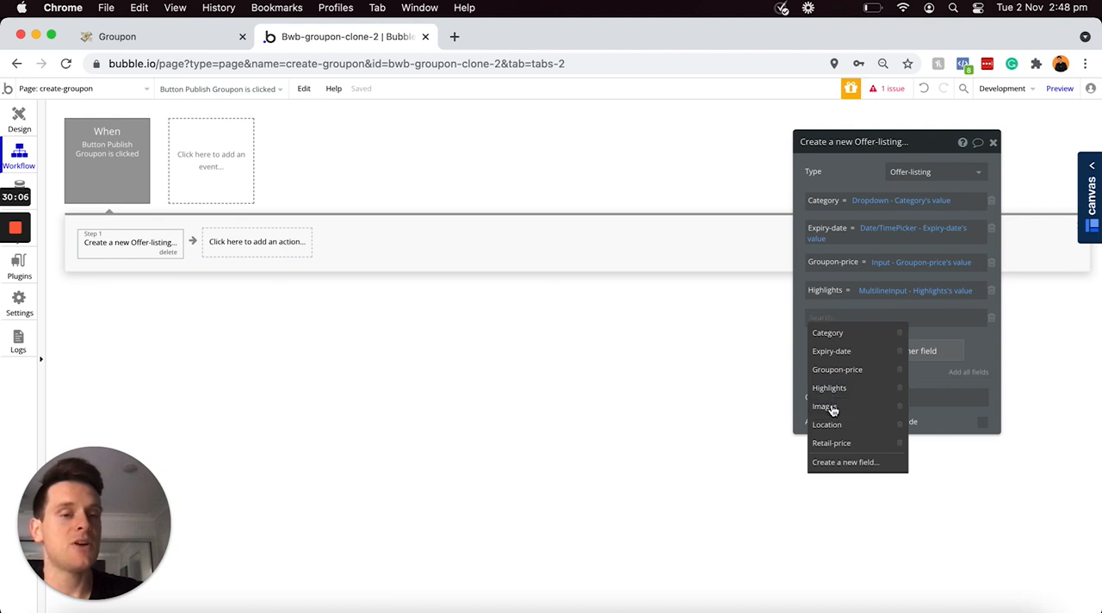
{"action": "left_click", "coordinate": [828, 407]}
{"action": "left_click", "coordinate": [845, 318]}
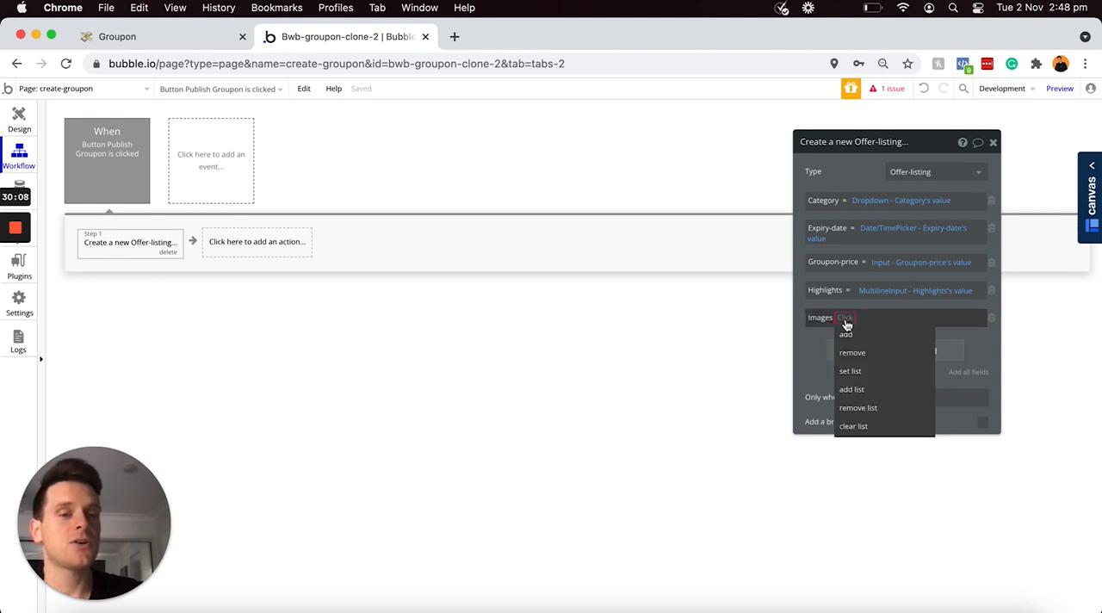
{"action": "left_click", "coordinate": [862, 374]}
{"action": "left_click", "coordinate": [871, 319]}
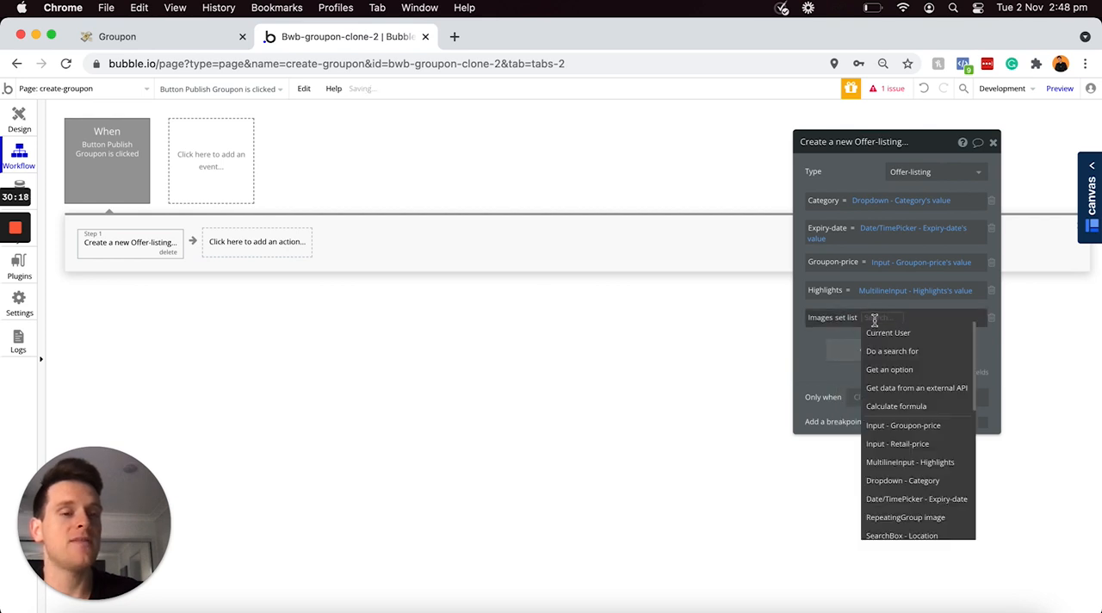
{"action": "scroll", "coordinate": [913, 428], "scroll_direction": "down", "scroll_amount": 2}
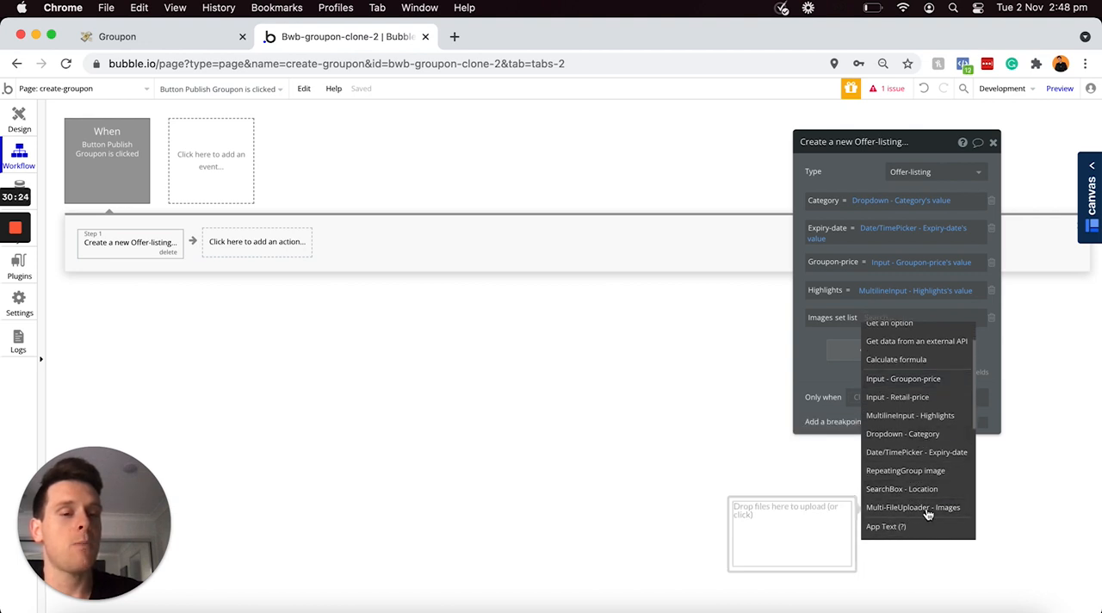
{"action": "left_click", "coordinate": [929, 514]}
{"action": "left_click", "coordinate": [866, 348]}
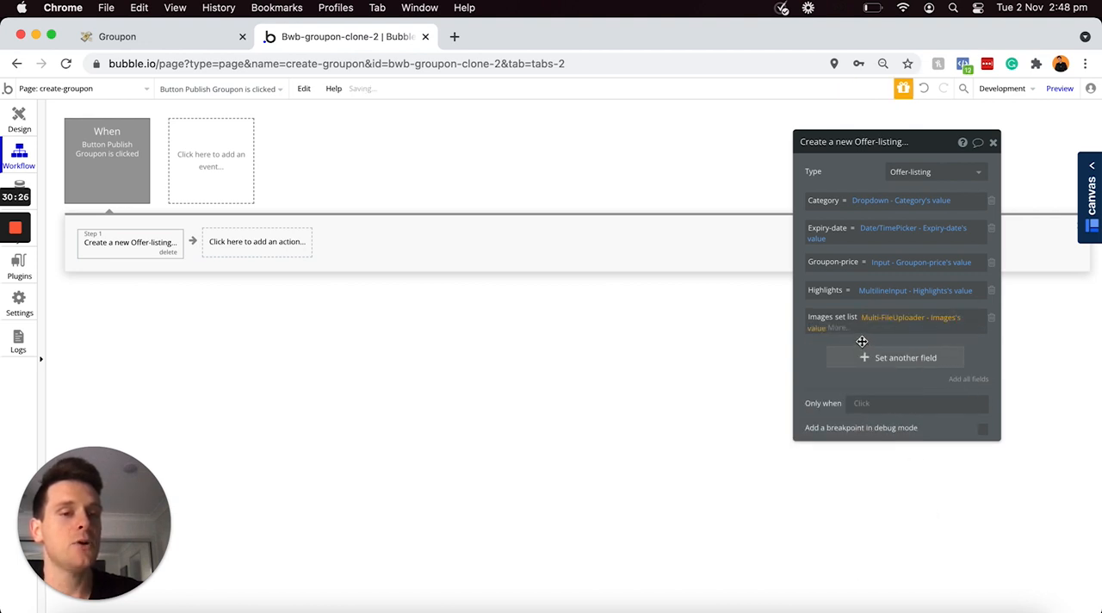
Step: Set the new Offer-listing's Location field to SearchBox - Location's value
{"action": "left_click", "coordinate": [855, 353]}
{"action": "left_click", "coordinate": [825, 347]}
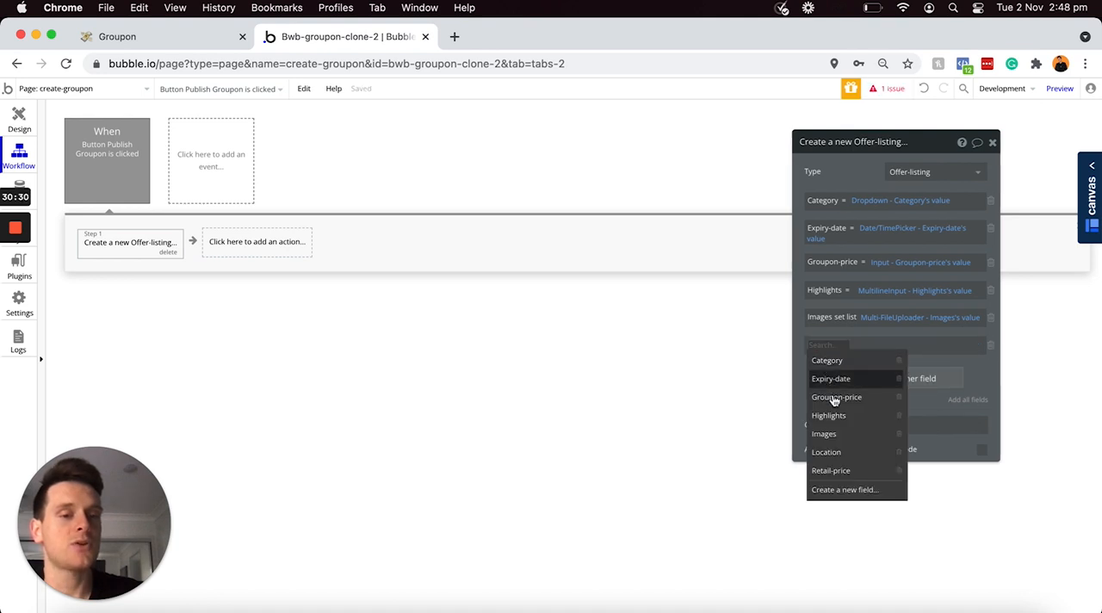
{"action": "left_click", "coordinate": [835, 452]}
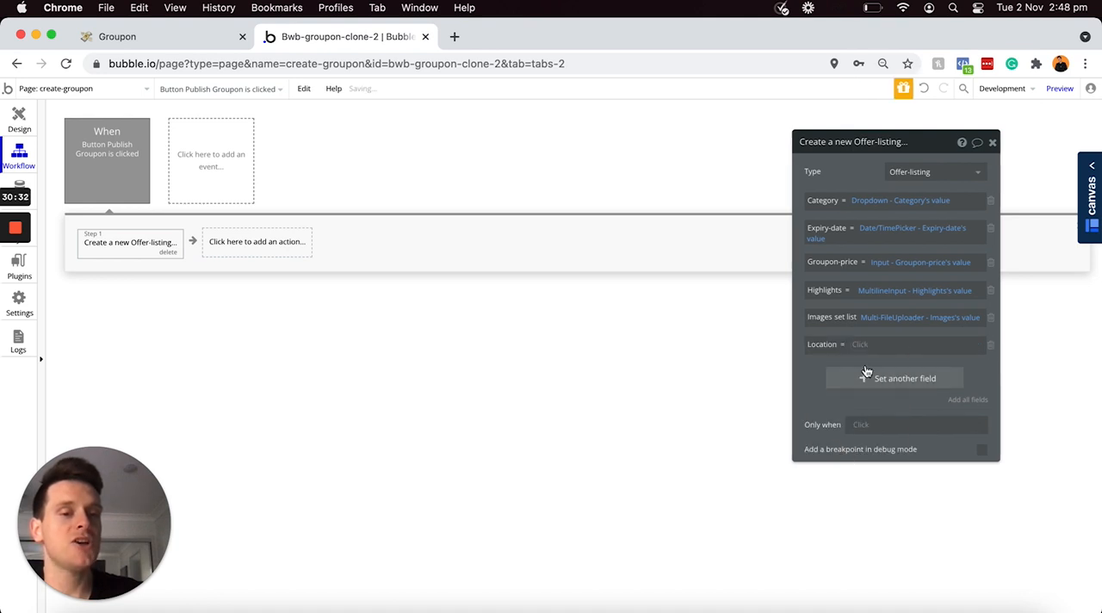
{"action": "left_click", "coordinate": [858, 345]}
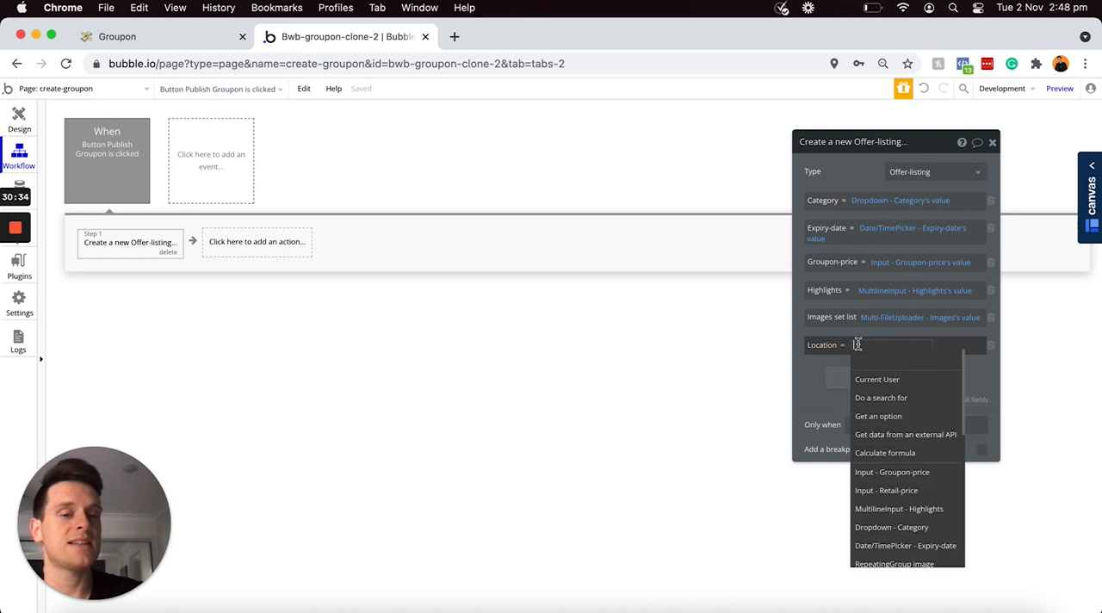
{"action": "scroll", "coordinate": [898, 448], "scroll_direction": "down", "scroll_amount": 3}
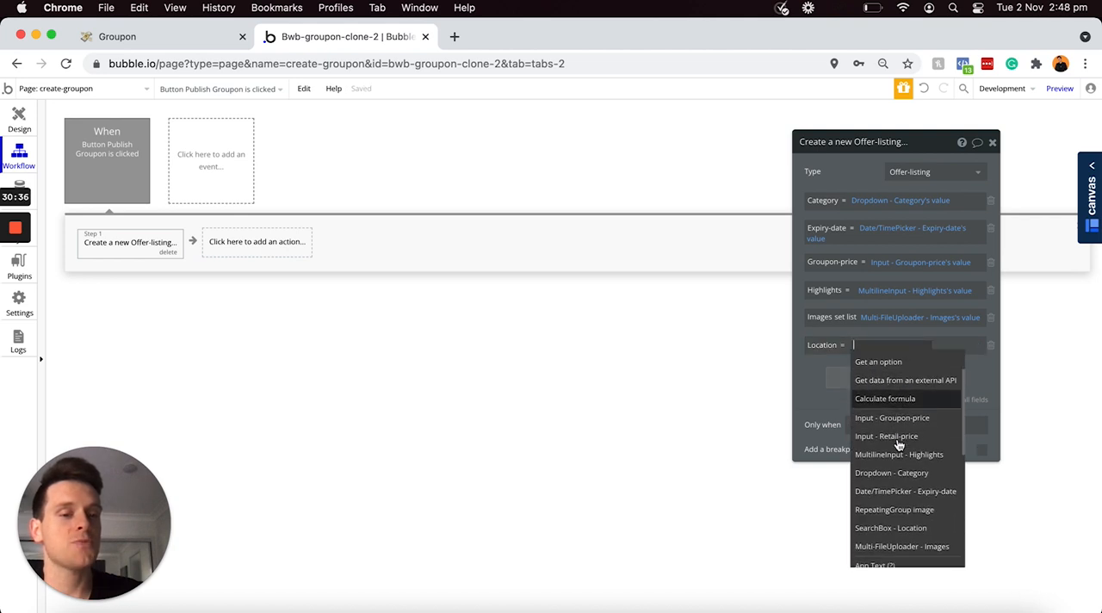
{"action": "left_click", "coordinate": [895, 506]}
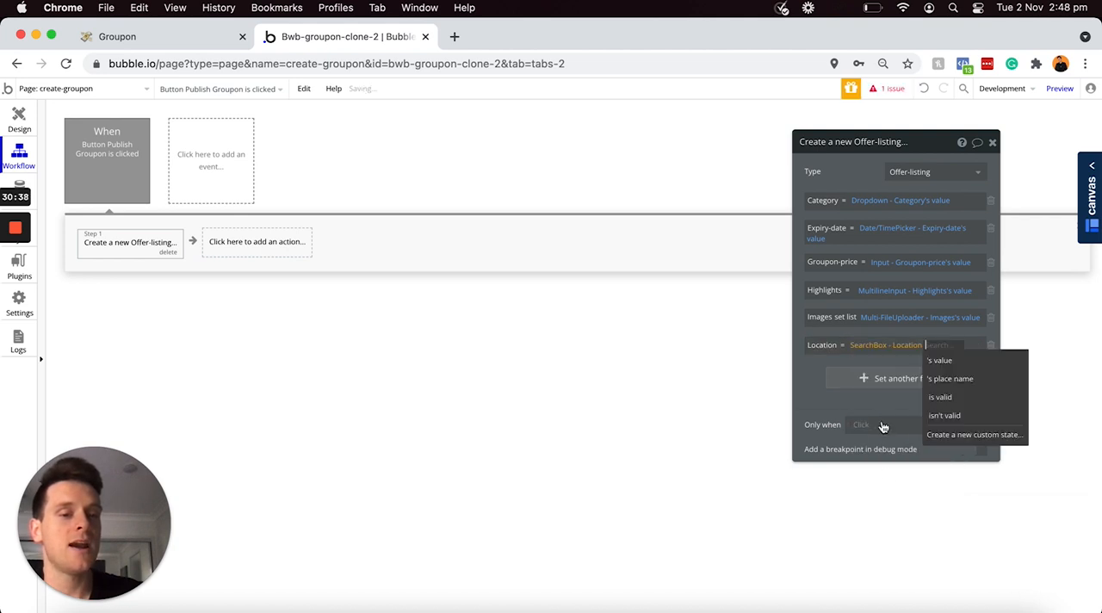
{"action": "left_click", "coordinate": [935, 364]}
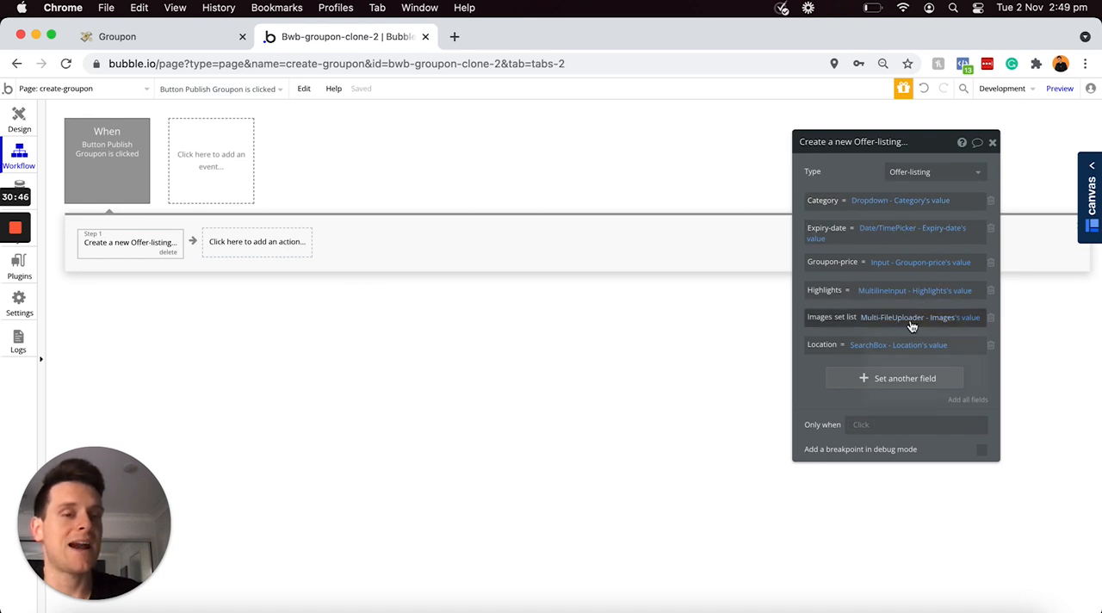
Step: Set the new Offer-listing's Retail-price field to Input - Retail-price's value
{"action": "left_click", "coordinate": [855, 376]}
{"action": "left_click", "coordinate": [820, 375]}
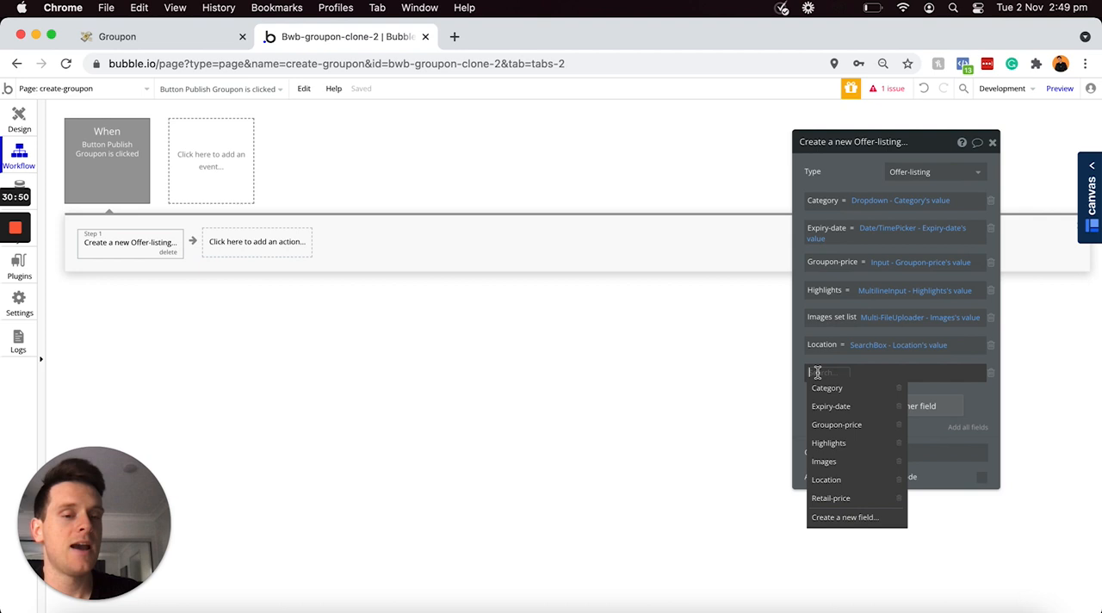
{"action": "left_click", "coordinate": [835, 499]}
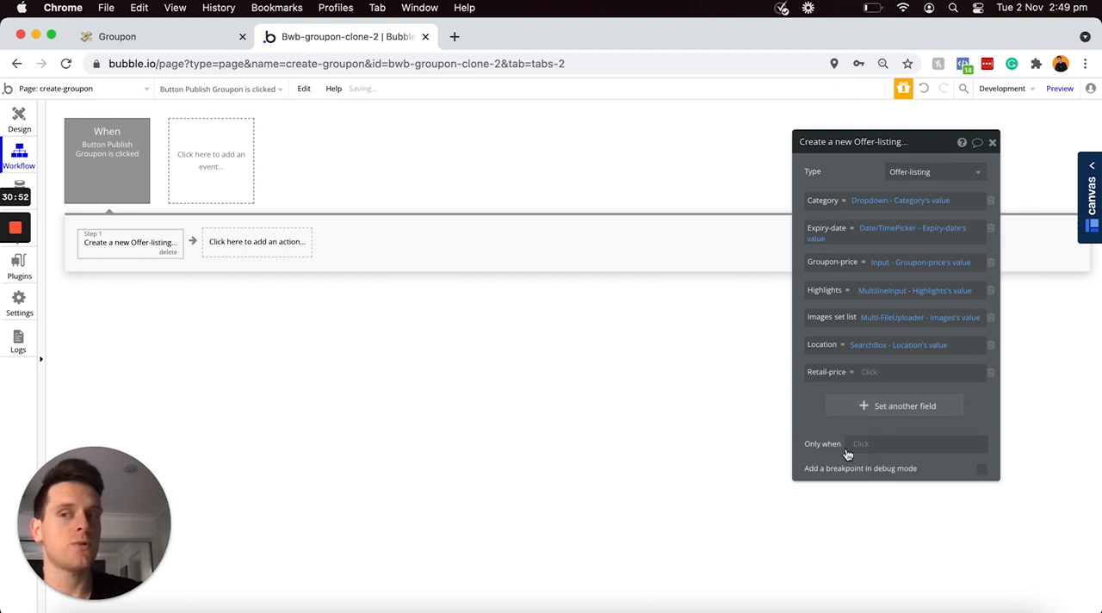
{"action": "left_click", "coordinate": [867, 372]}
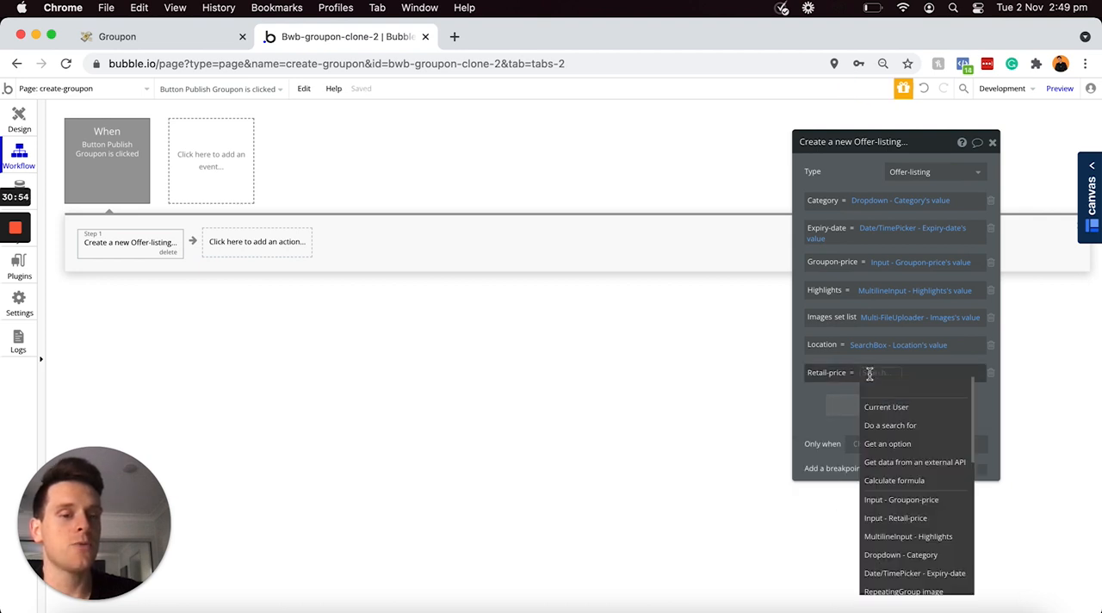
{"action": "scroll", "coordinate": [899, 495], "scroll_direction": "down", "scroll_amount": 1}
{"action": "left_click", "coordinate": [893, 506]}
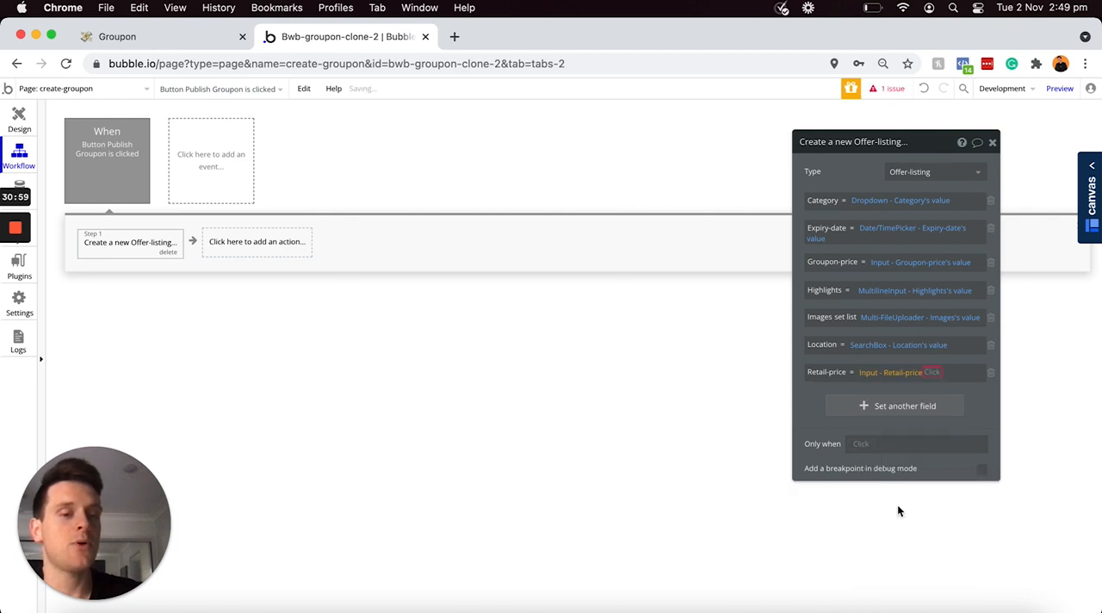
{"action": "left_click", "coordinate": [942, 387]}
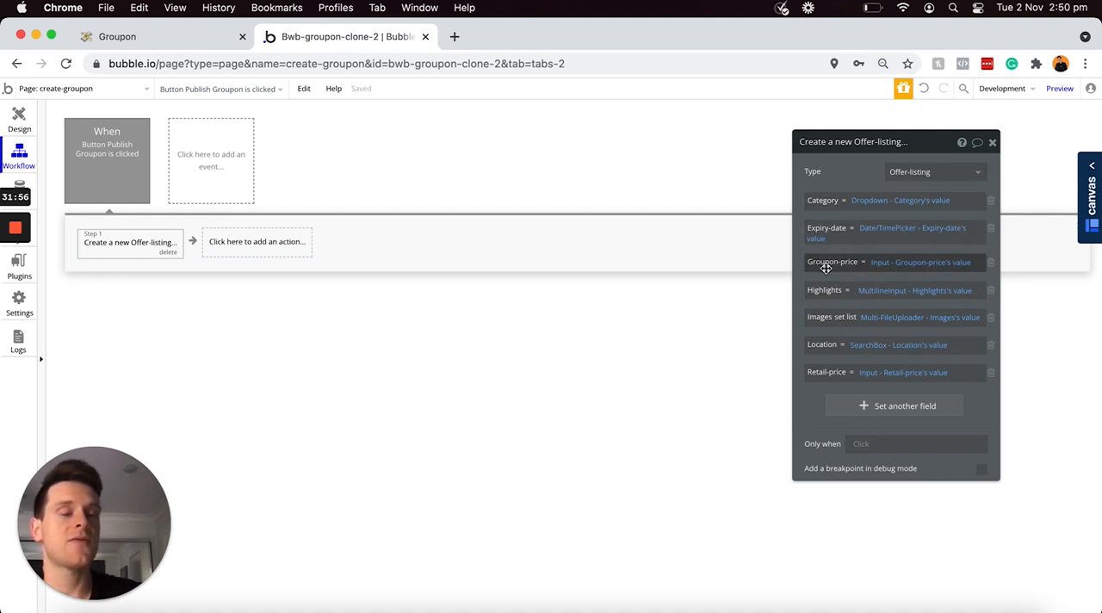
Step: Return to the page design and create a new page named offer-listing without cloning an existing page
{"action": "left_click", "coordinate": [18, 119]}
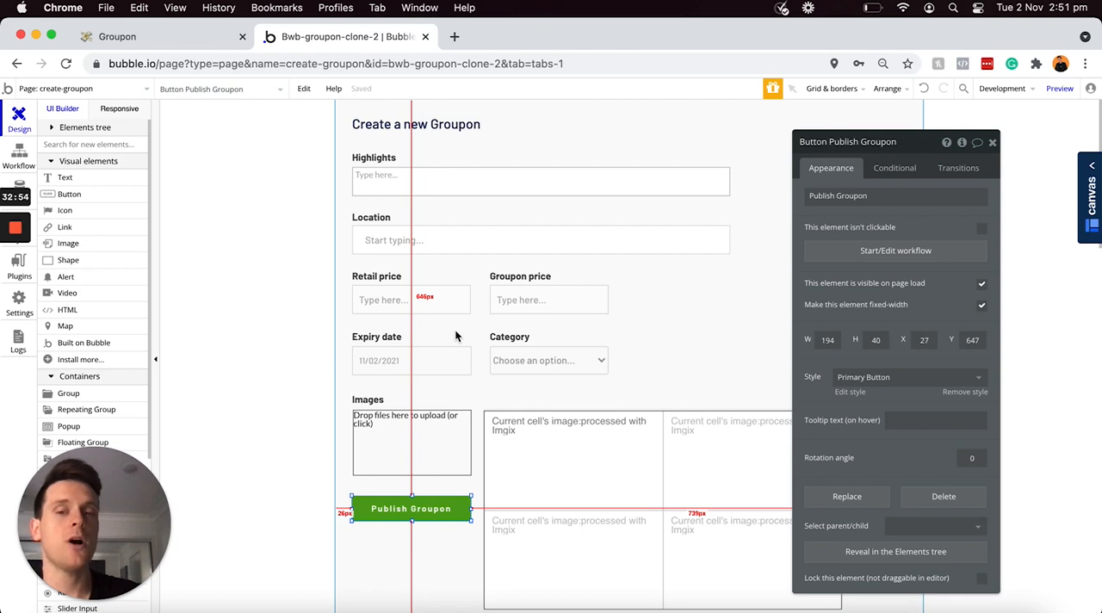
{"action": "left_click", "coordinate": [139, 92]}
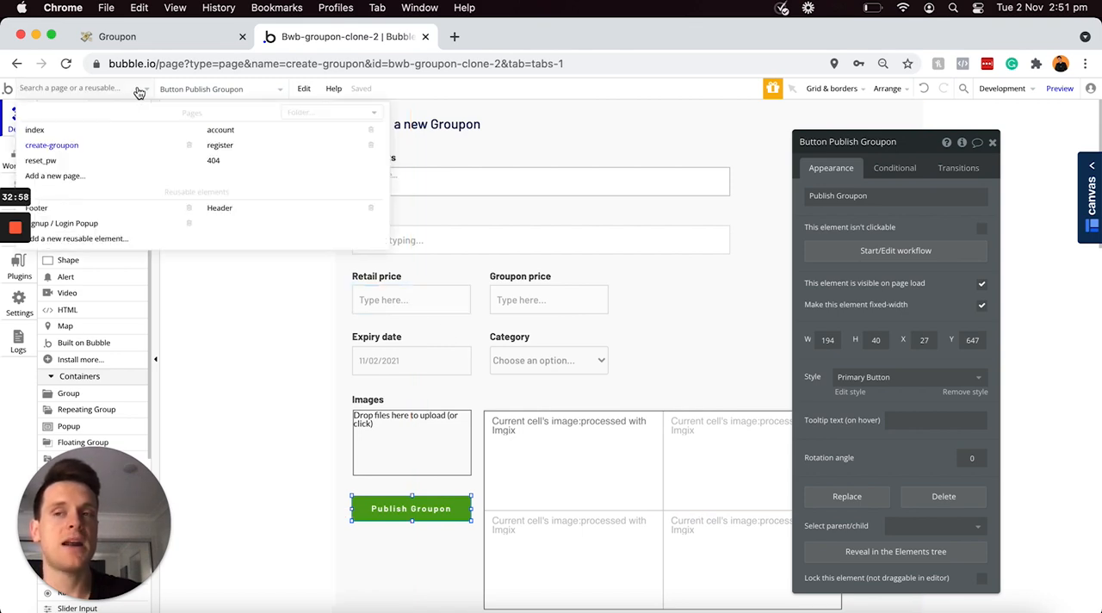
{"action": "left_click", "coordinate": [72, 178]}
{"action": "type", "text": "offer-listing"}
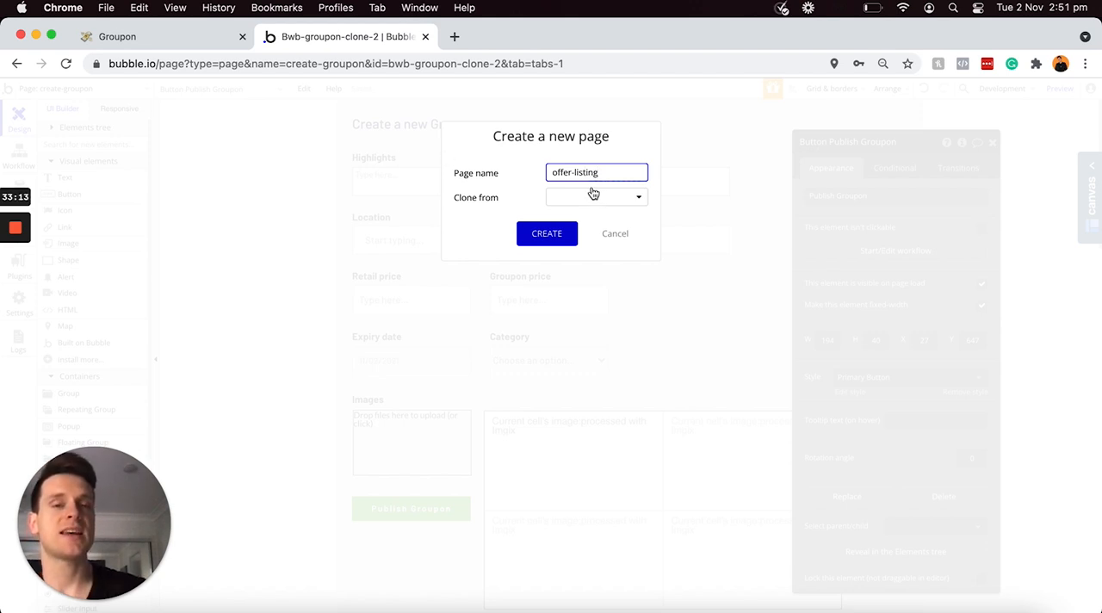
{"action": "left_click", "coordinate": [550, 234]}
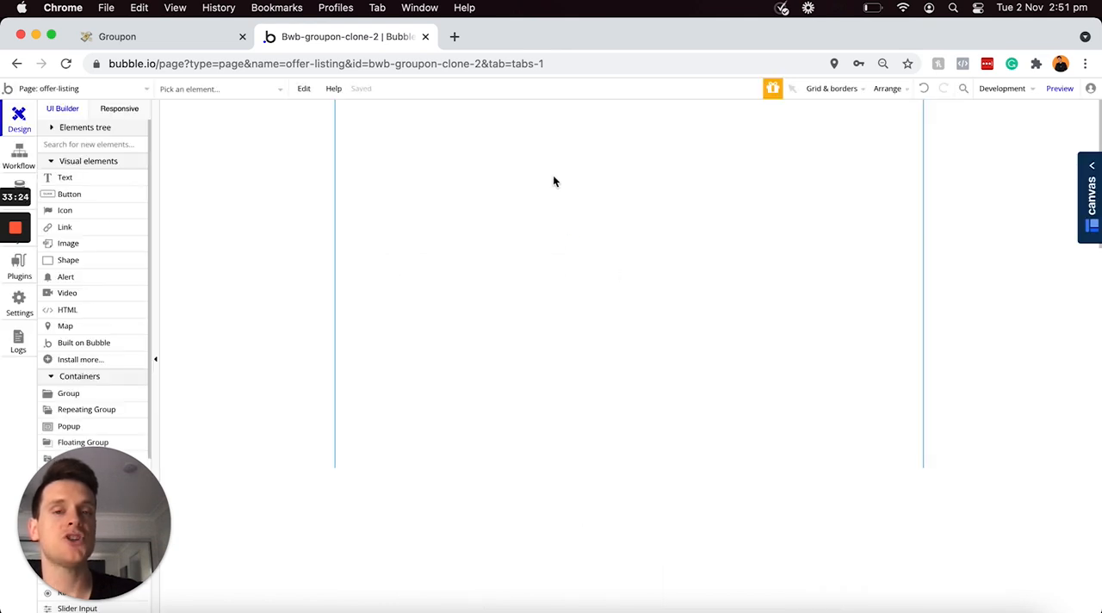
Step: Set the offer-listing page's type of content to Offer-listing
{"action": "double_click", "coordinate": [565, 193]}
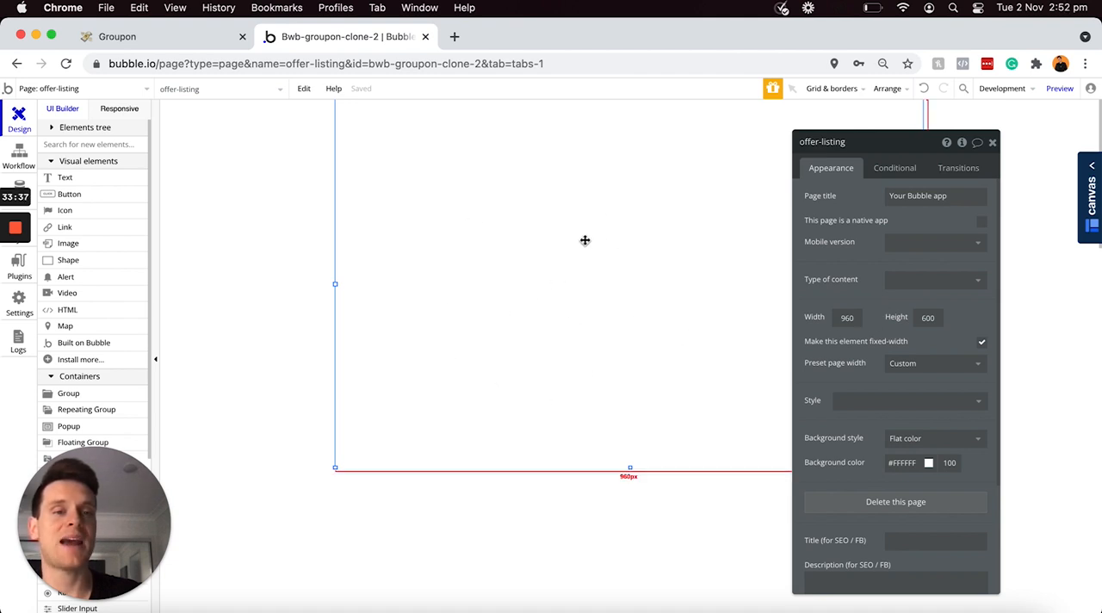
{"action": "left_click", "coordinate": [909, 281]}
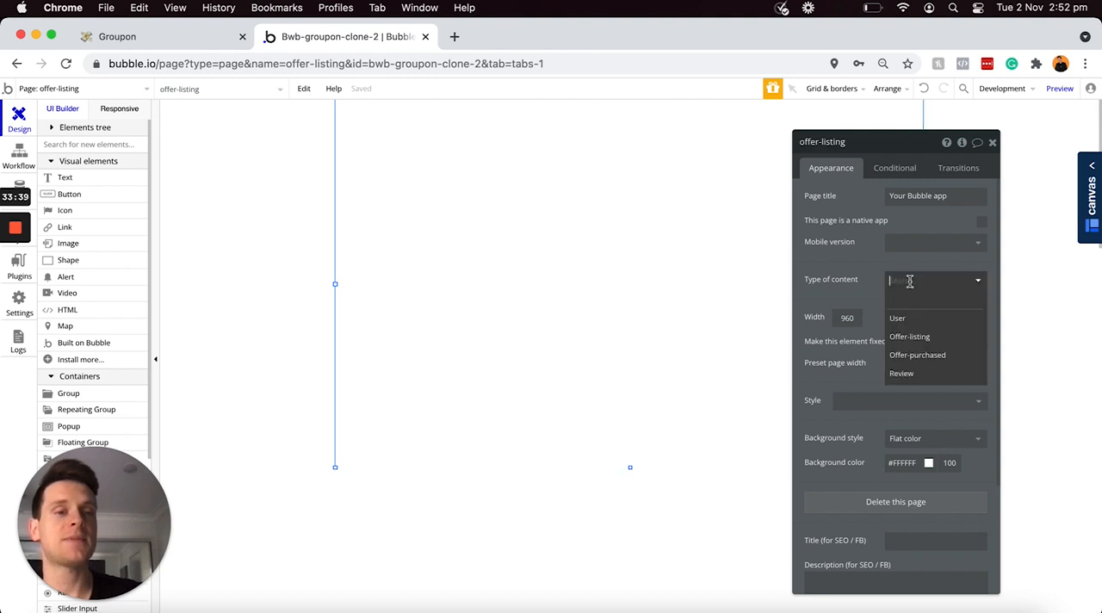
{"action": "left_click", "coordinate": [919, 340]}
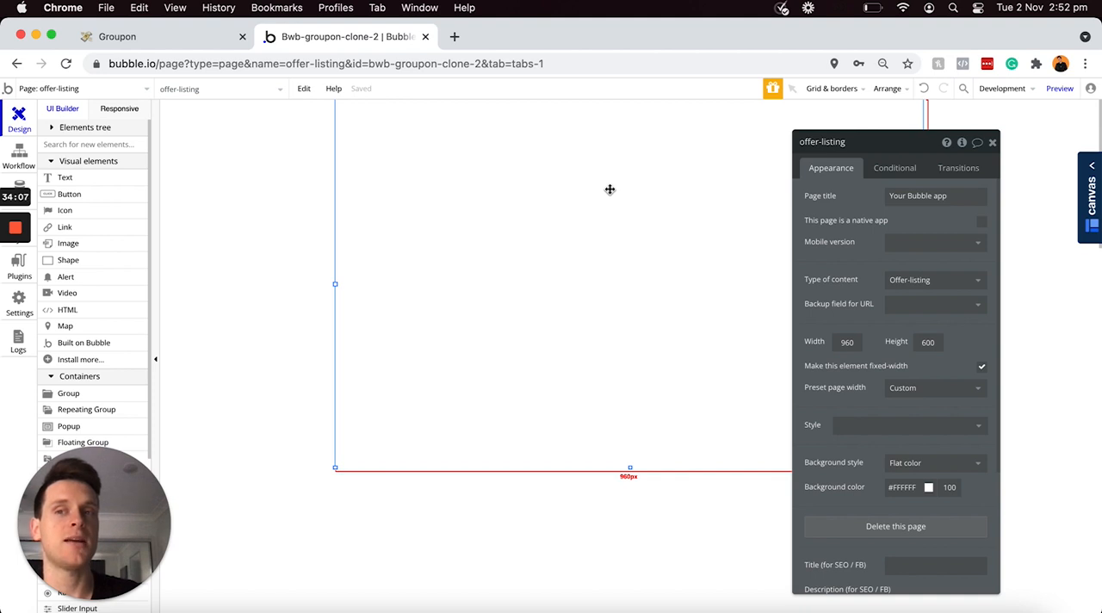
Step: Add a Go to page action to the create-groupon page's Publish Groupon workflow, with offer-listing as the destination
{"action": "left_click", "coordinate": [129, 89]}
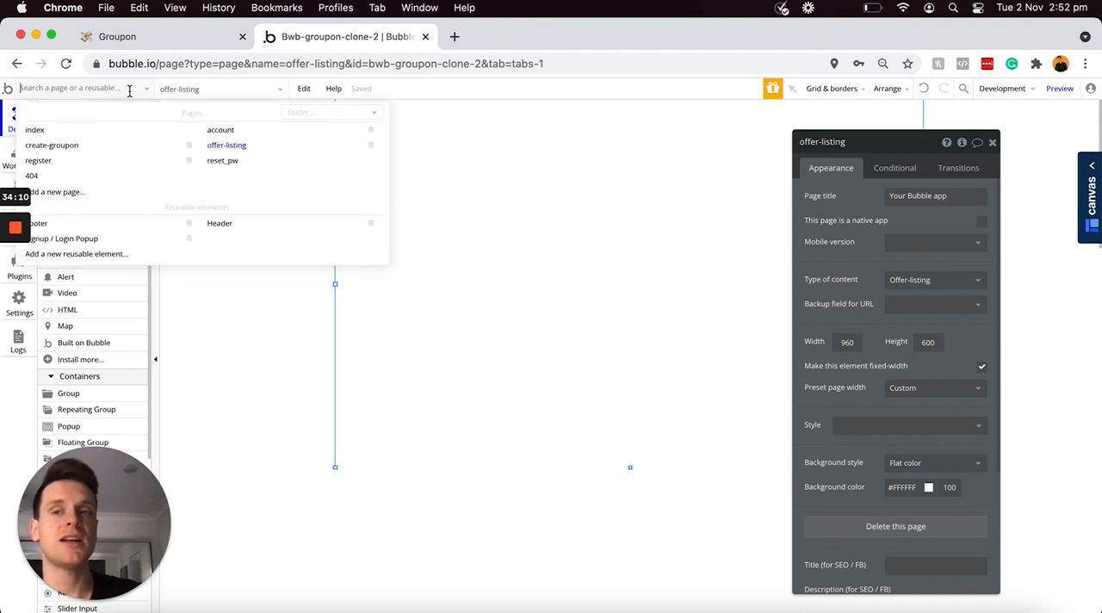
{"action": "left_click", "coordinate": [107, 146]}
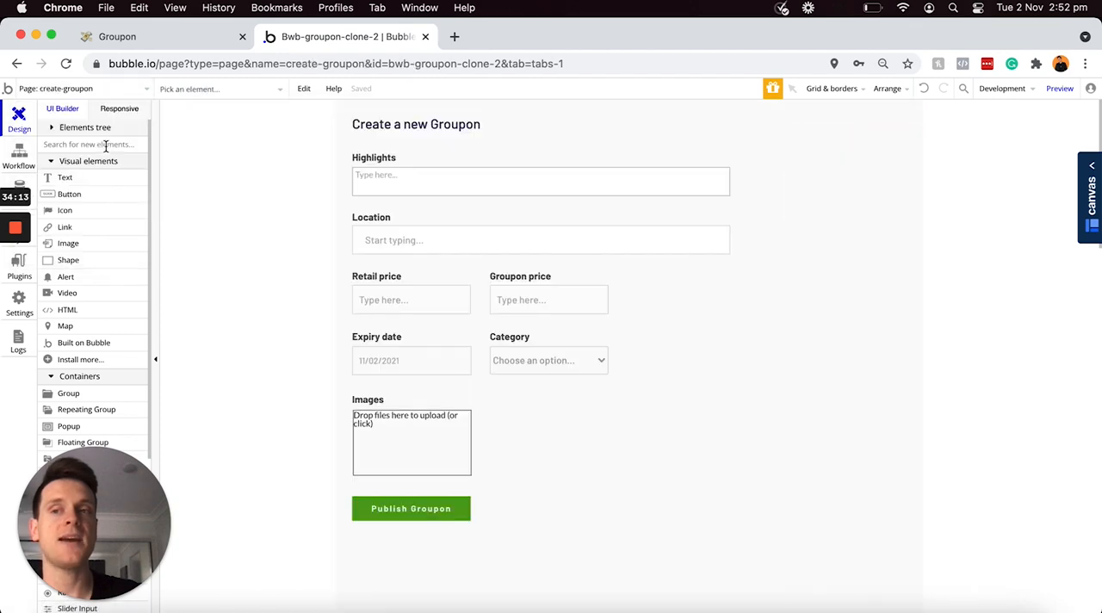
{"action": "left_click", "coordinate": [21, 160]}
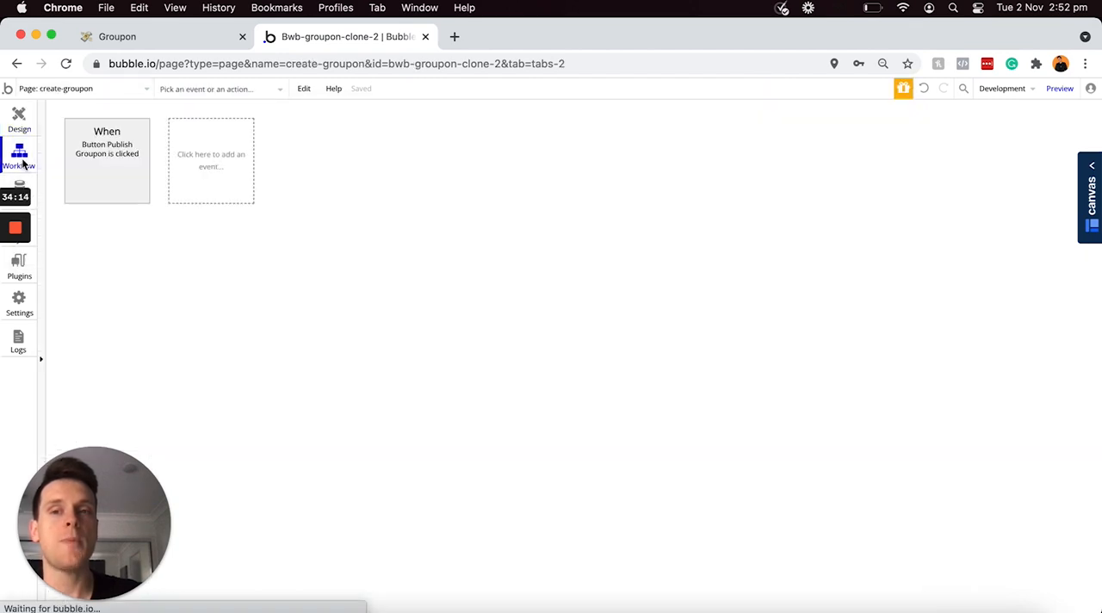
{"action": "left_click", "coordinate": [103, 163]}
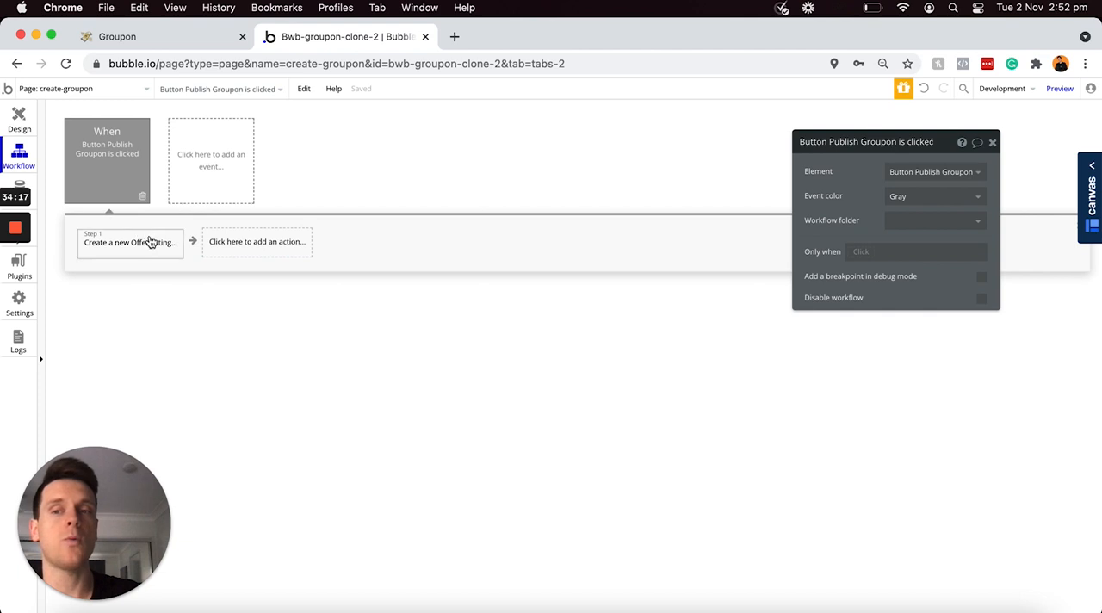
{"action": "left_click", "coordinate": [239, 246]}
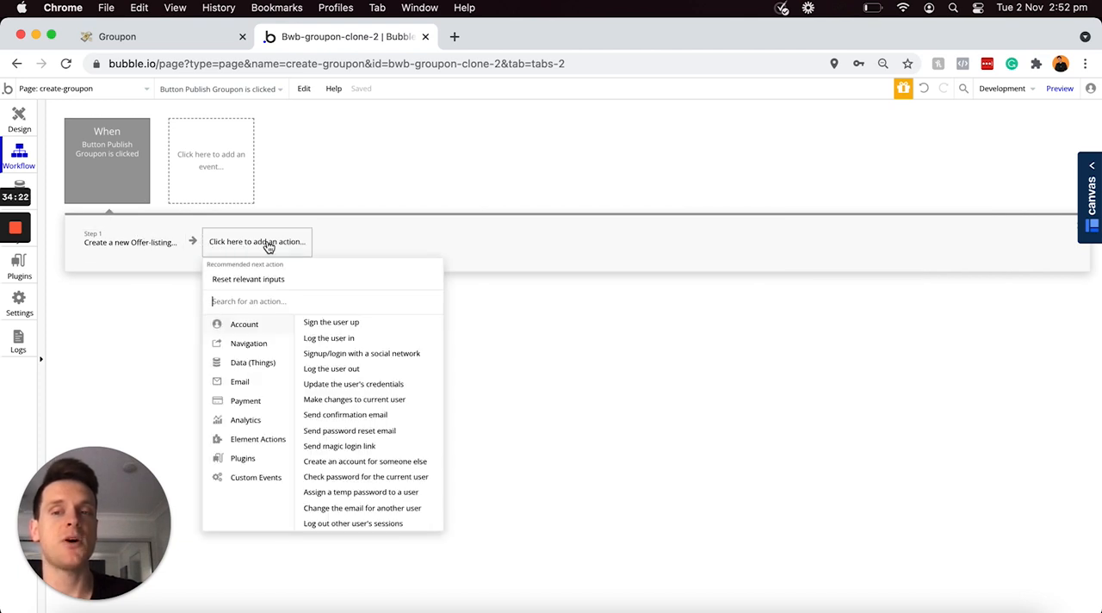
{"action": "mouse_move", "coordinate": [253, 347]}
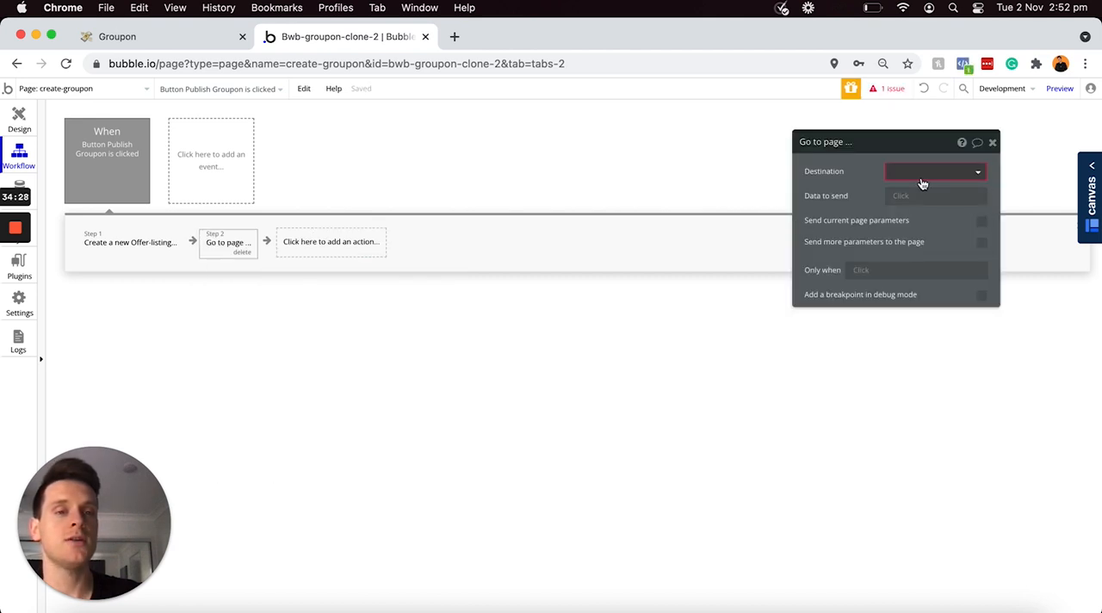
{"action": "left_click", "coordinate": [924, 173]}
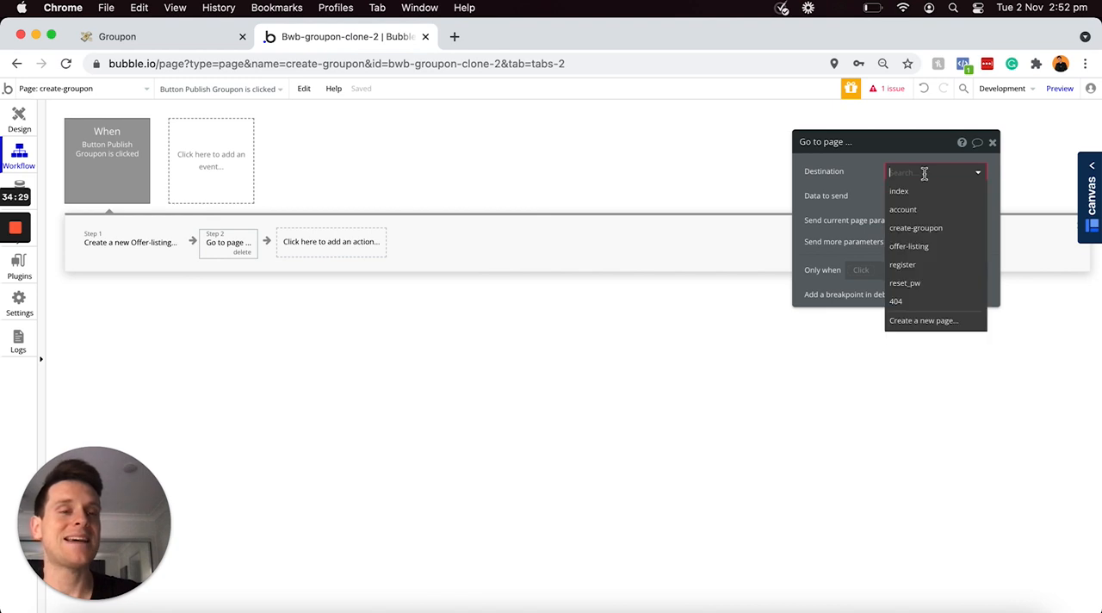
{"action": "left_click", "coordinate": [915, 247]}
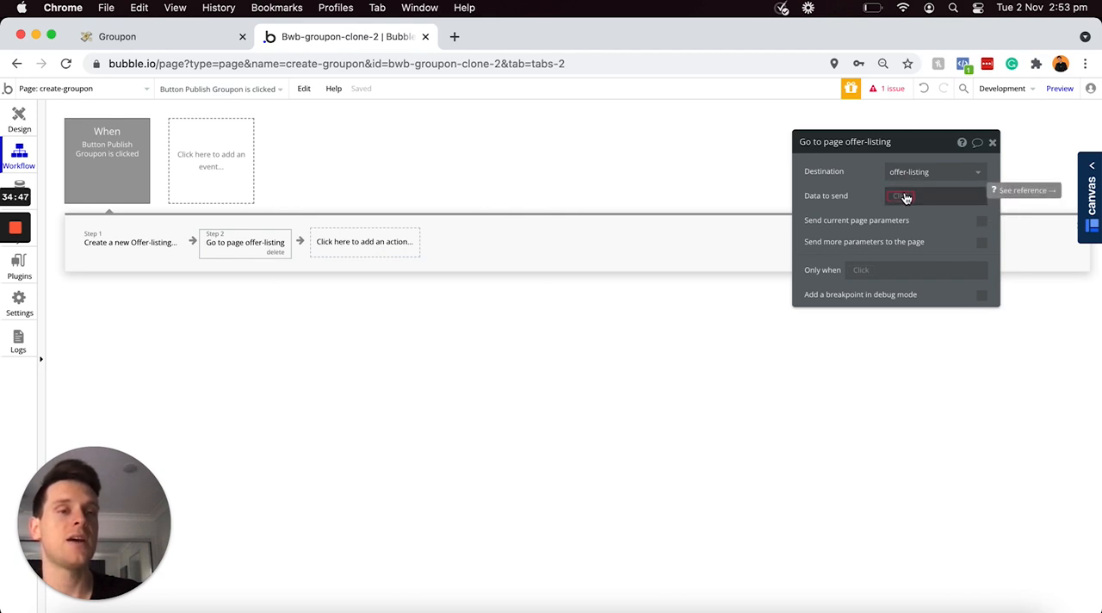
Step: Set the page navigation's data to send to the result of step 1 and review the Create a new Offer-listing action
{"action": "left_click", "coordinate": [900, 198]}
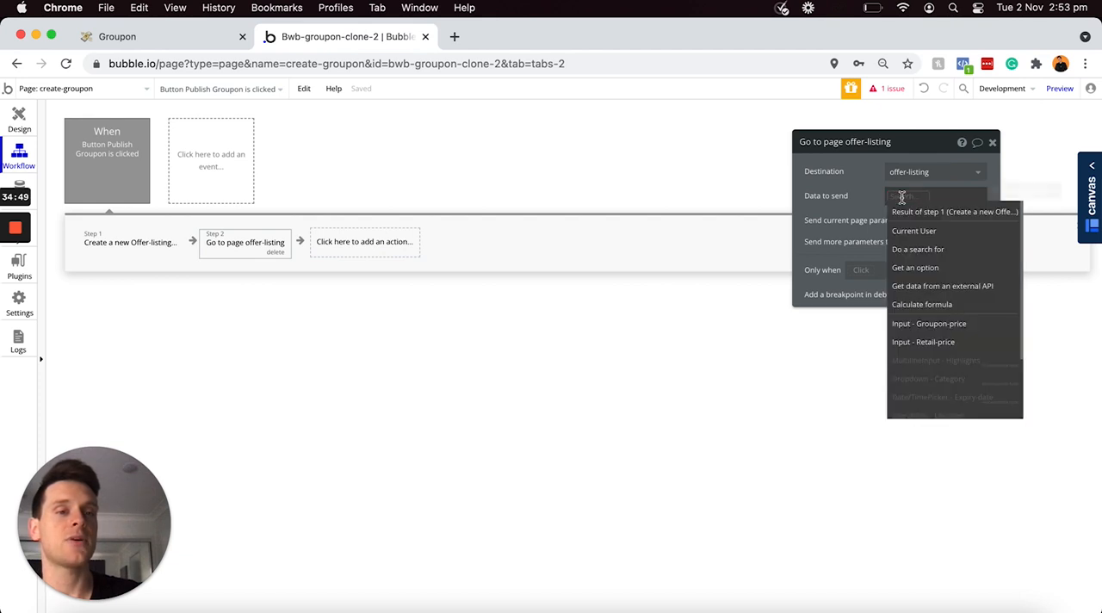
{"action": "left_click", "coordinate": [905, 213]}
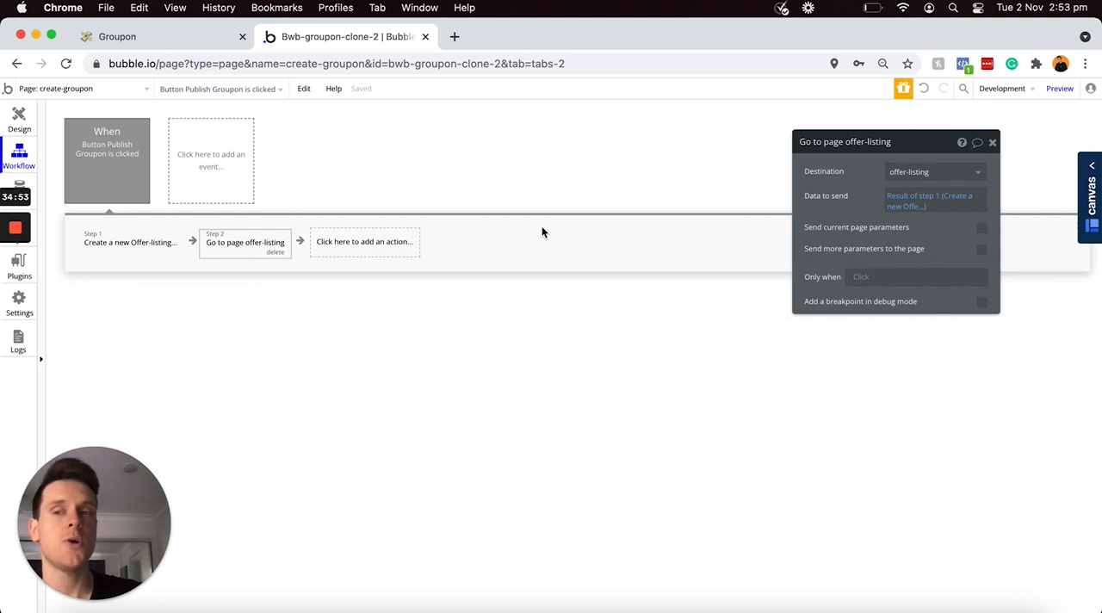
{"action": "left_click", "coordinate": [133, 241]}
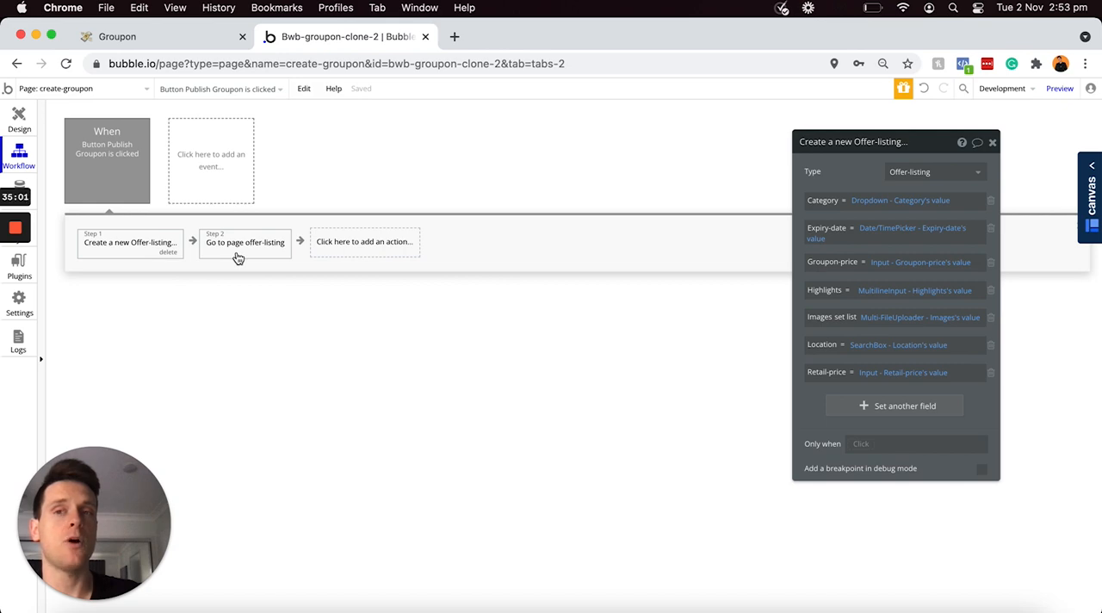
Step: Return to the page design, preview the account page and start creating a Groupon from its business settings
{"action": "left_click", "coordinate": [22, 121]}
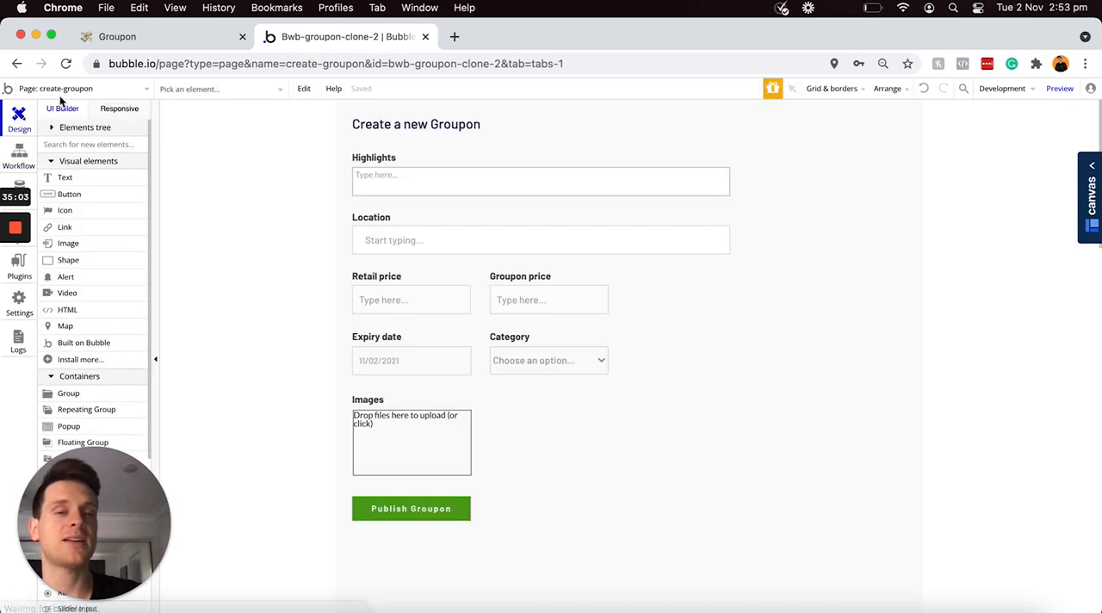
{"action": "double_click", "coordinate": [742, 173]}
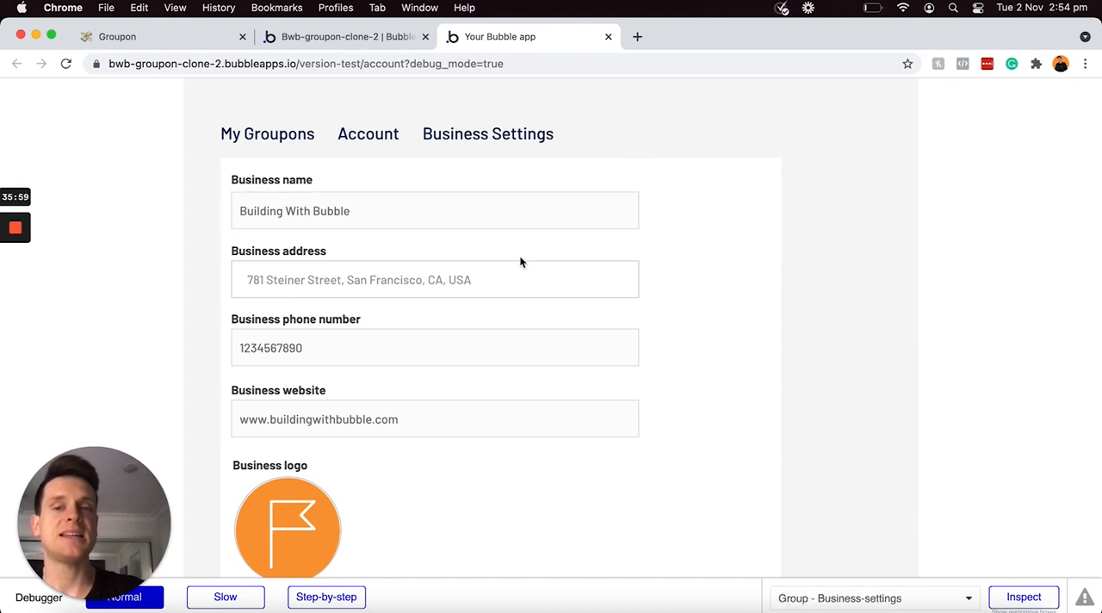
{"action": "scroll", "coordinate": [588, 248], "scroll_direction": "down", "scroll_amount": 3}
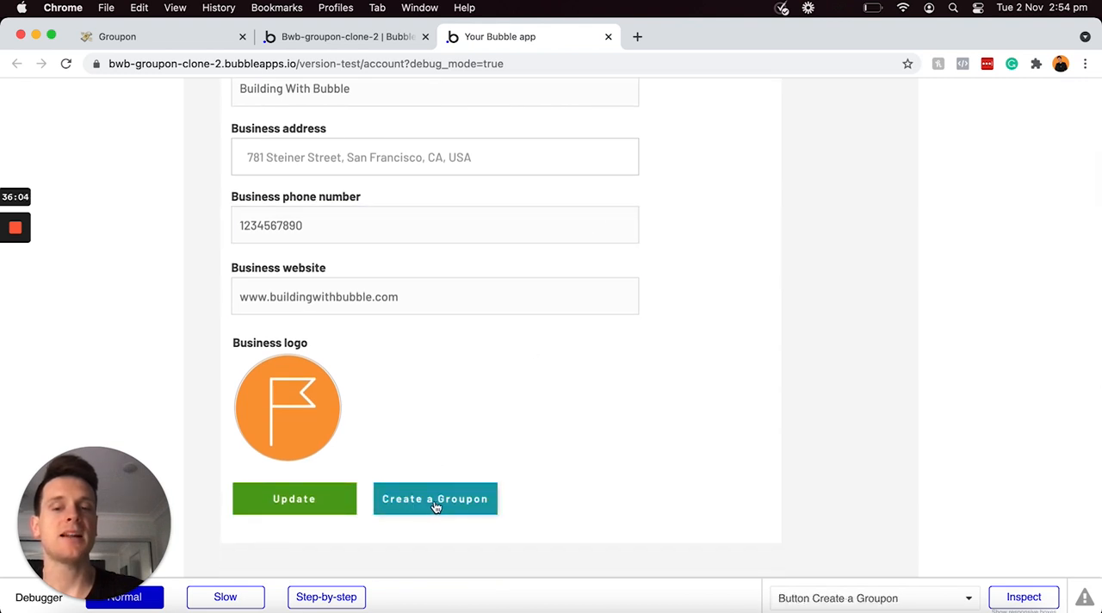
{"action": "left_click", "coordinate": [426, 506]}
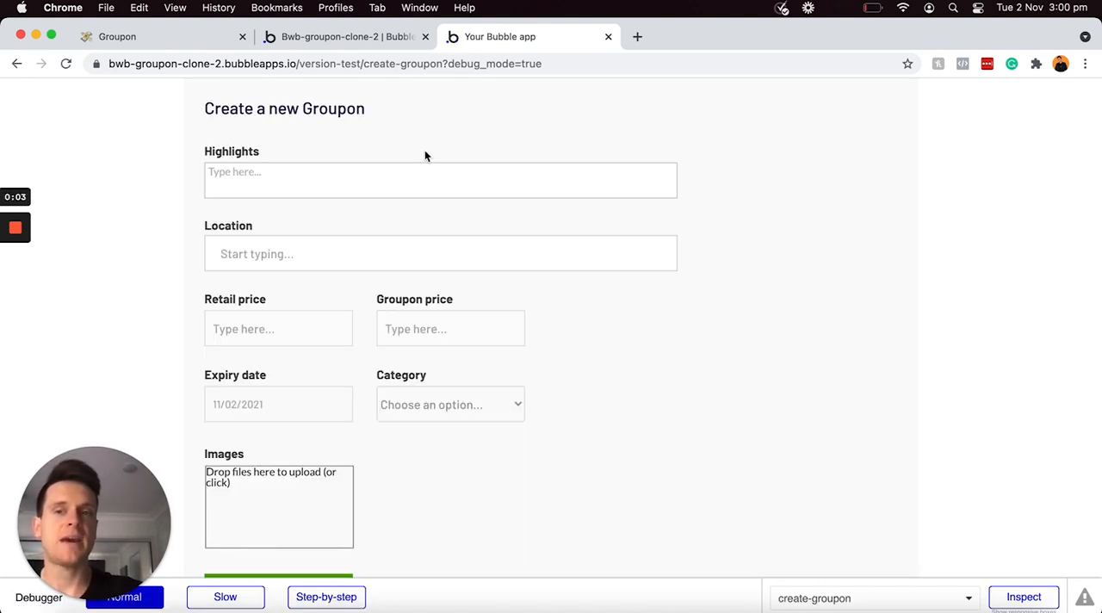
Step: Enter "Get complete access to my suite of online courses to help you build any application with no-code using Bubble." as the Highlights
{"action": "scroll", "coordinate": [365, 329], "scroll_direction": "down", "scroll_amount": 3}
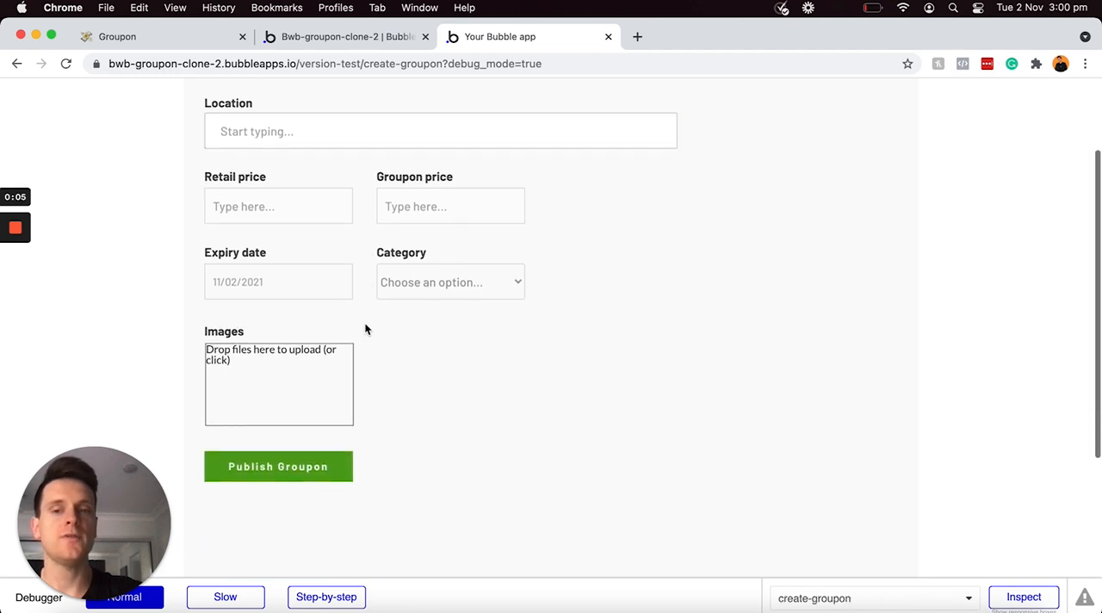
{"action": "scroll", "coordinate": [365, 329], "scroll_direction": "down", "scroll_amount": 1}
{"action": "scroll", "coordinate": [367, 327], "scroll_direction": "up", "scroll_amount": 4}
{"action": "left_click", "coordinate": [367, 179]}
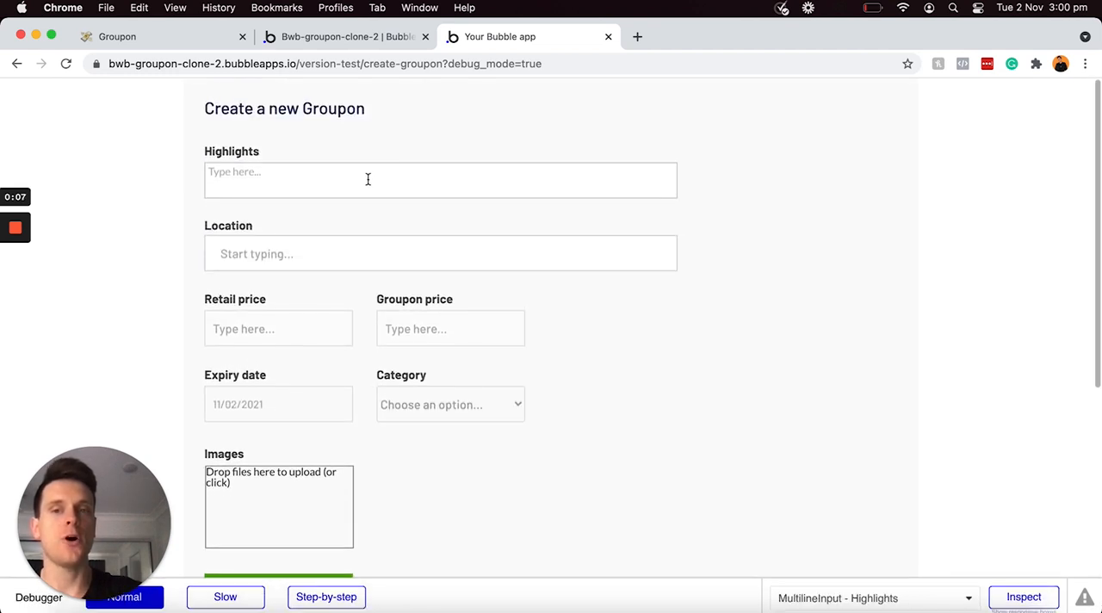
{"action": "left_click", "coordinate": [368, 178]}
{"action": "type", "text": "Get complete access to my suite of online courses to help you build any application with no-code using Bubble."}
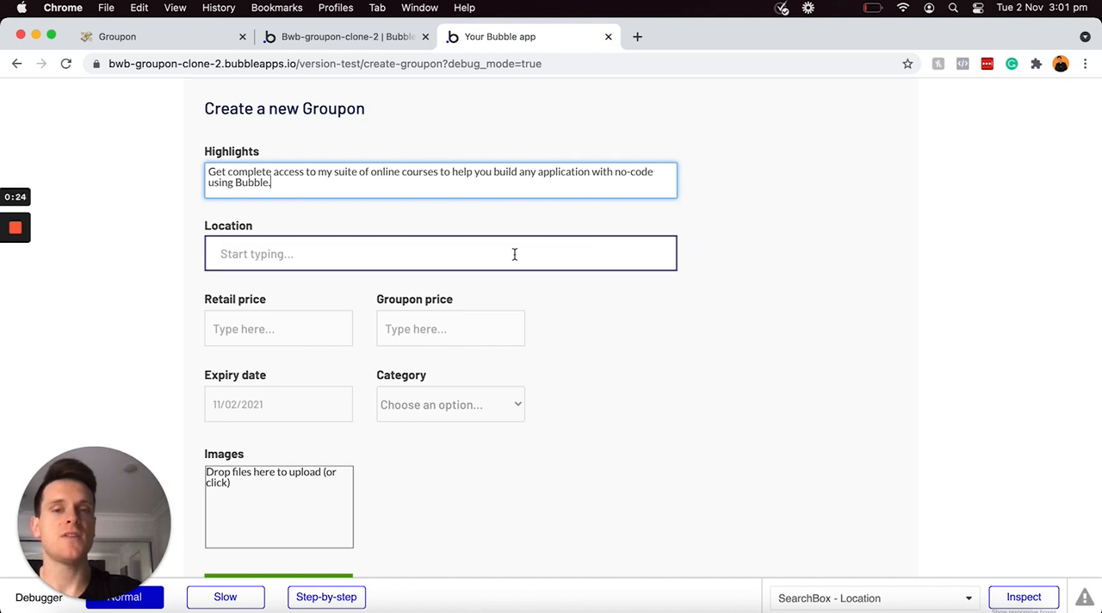
Step: Enter the business's street address as the Groupon's Location, choosing the matching address suggestion
{"action": "left_click", "coordinate": [514, 250]}
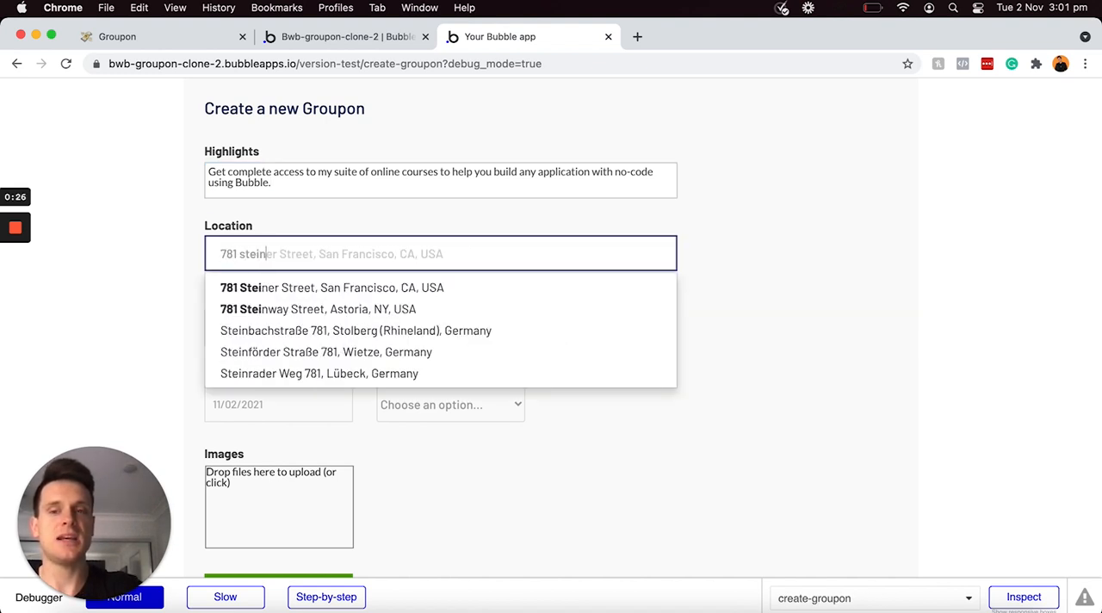
{"action": "left_click", "coordinate": [435, 288]}
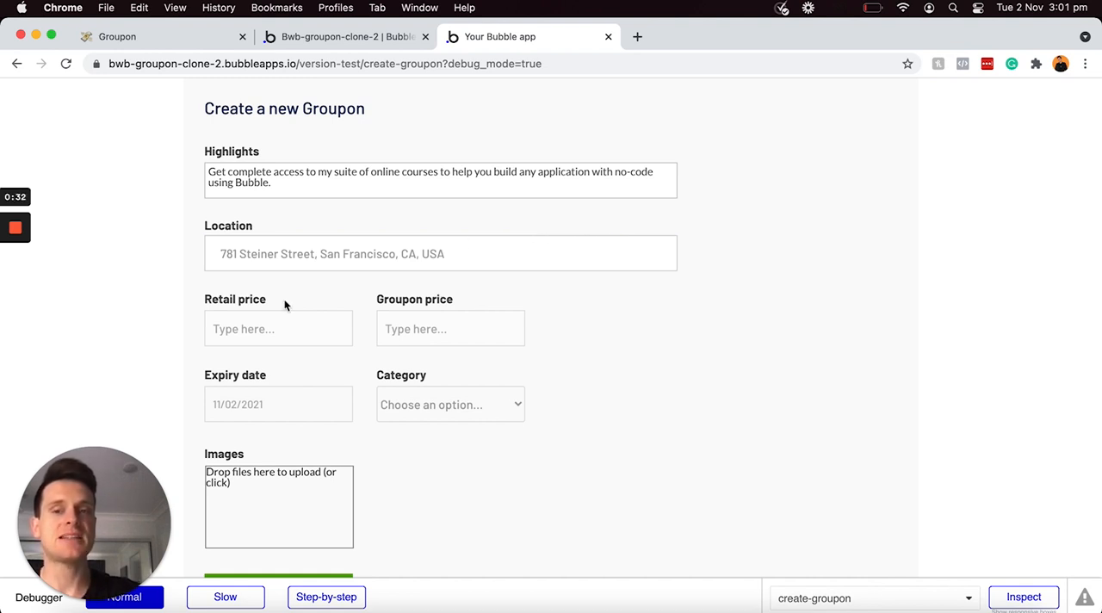
Step: Set the Retail price to $999 and the Groupon price to $499
{"action": "left_click", "coordinate": [267, 334]}
{"action": "type", "text": "$"}
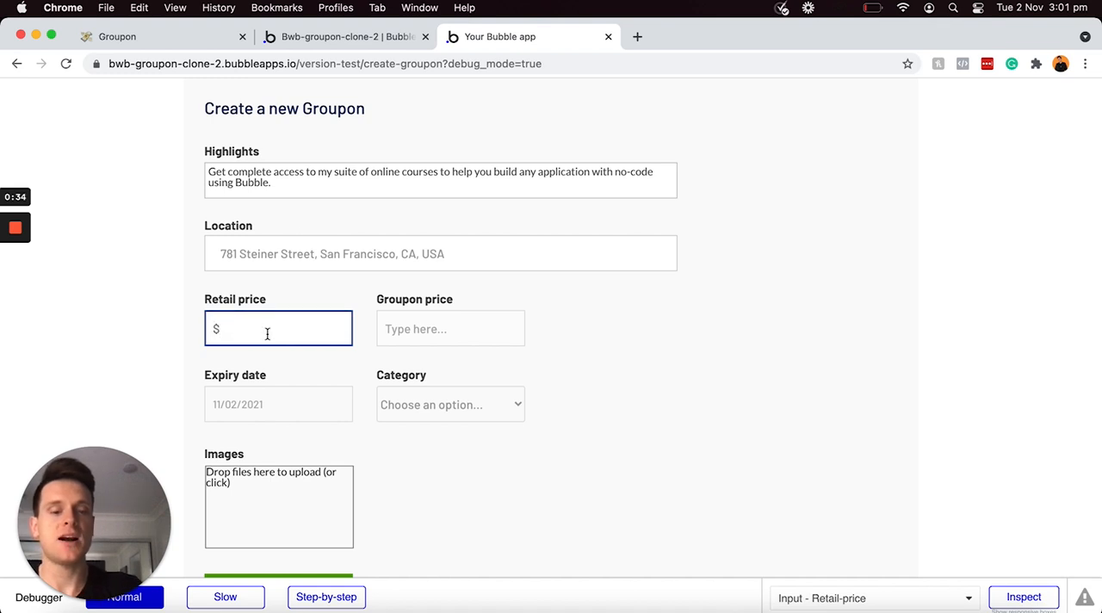
{"action": "type", "text": "999"}
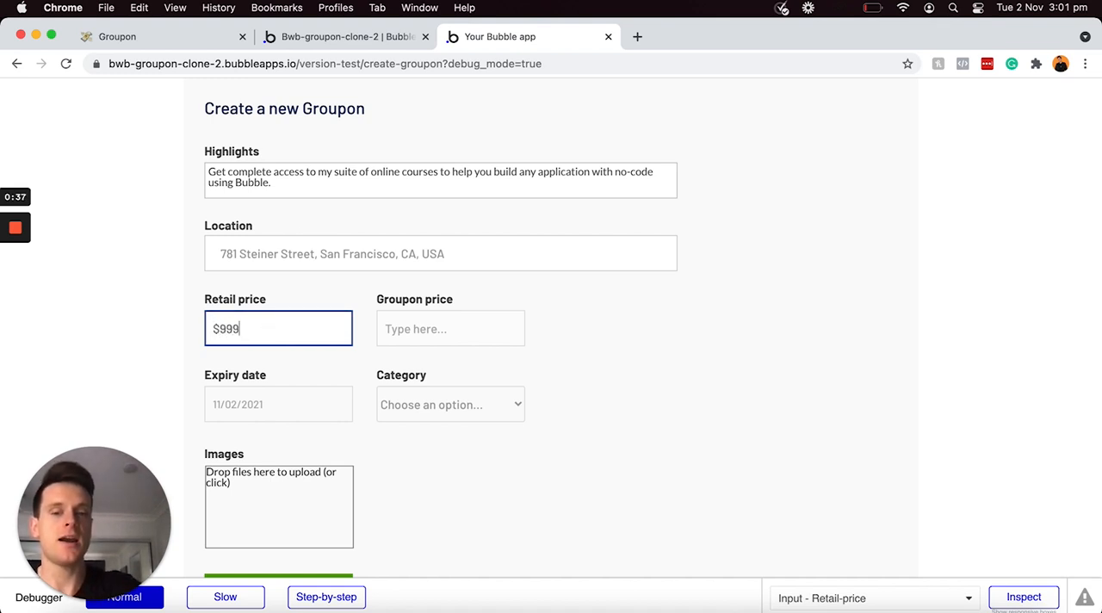
{"action": "left_click", "coordinate": [403, 339]}
{"action": "type", "text": "$"}
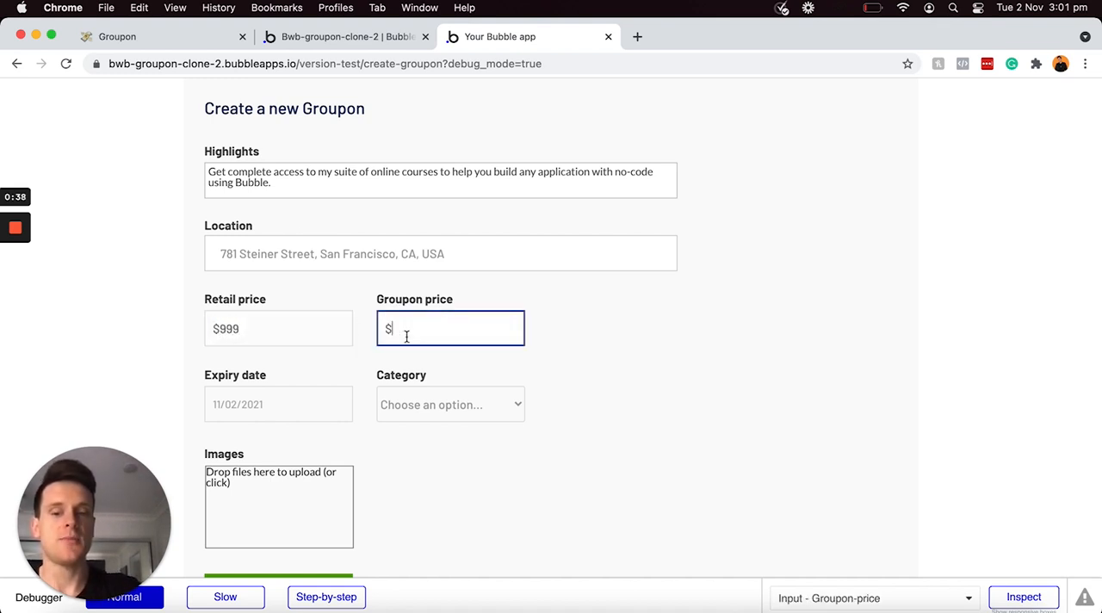
{"action": "type", "text": "499"}
Step: Set the Groupon's Expiry date to 11/30/2021 and its Category to Shopping
{"action": "left_click", "coordinate": [354, 373]}
{"action": "left_click", "coordinate": [303, 406]}
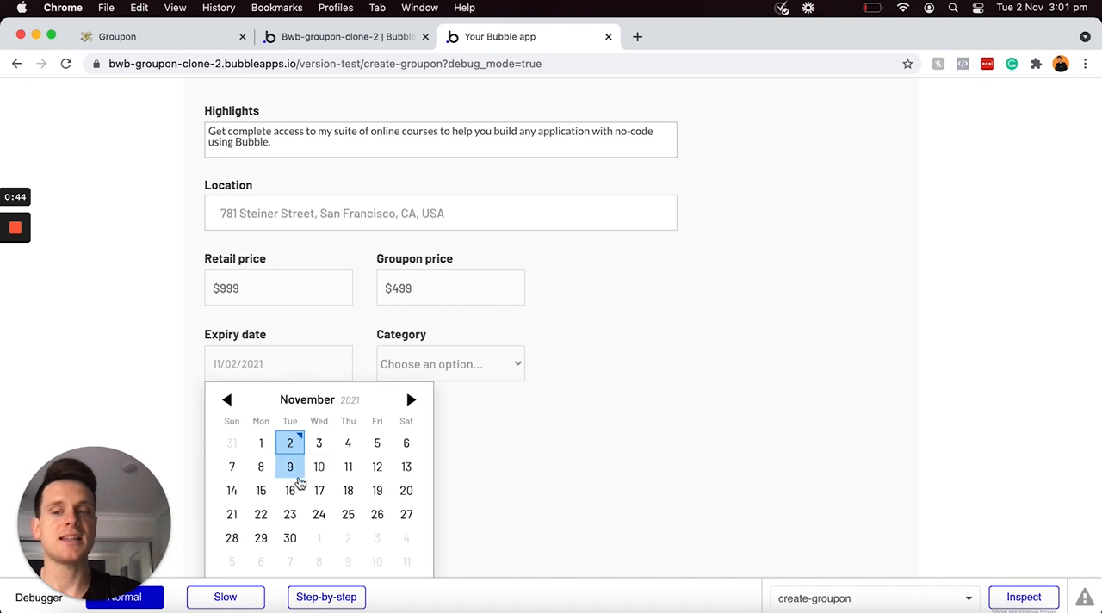
{"action": "left_click", "coordinate": [291, 538]}
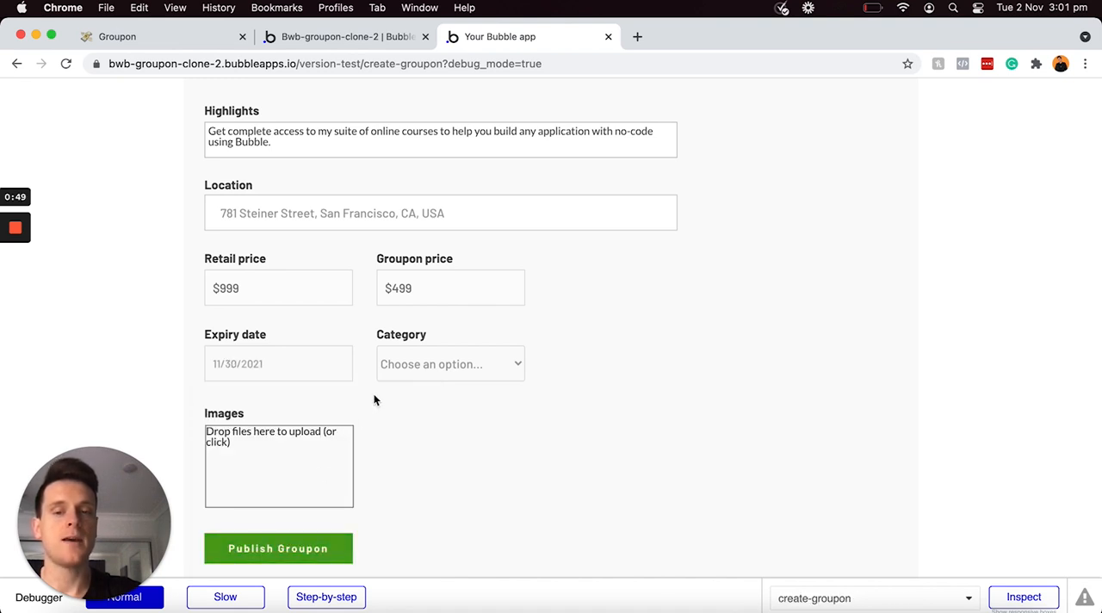
{"action": "left_click", "coordinate": [404, 368]}
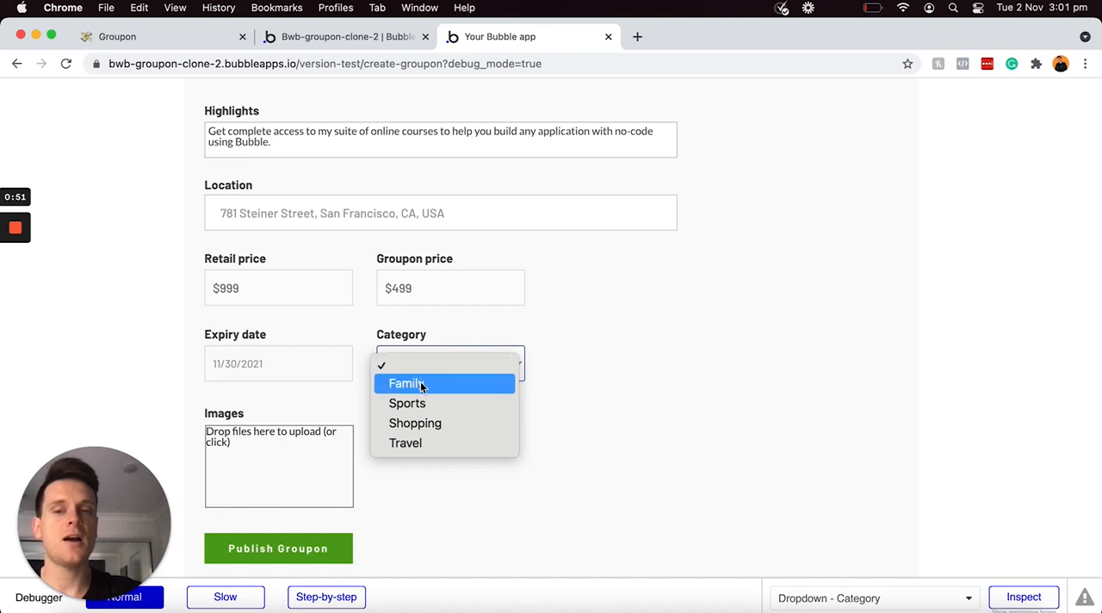
{"action": "left_click", "coordinate": [415, 423]}
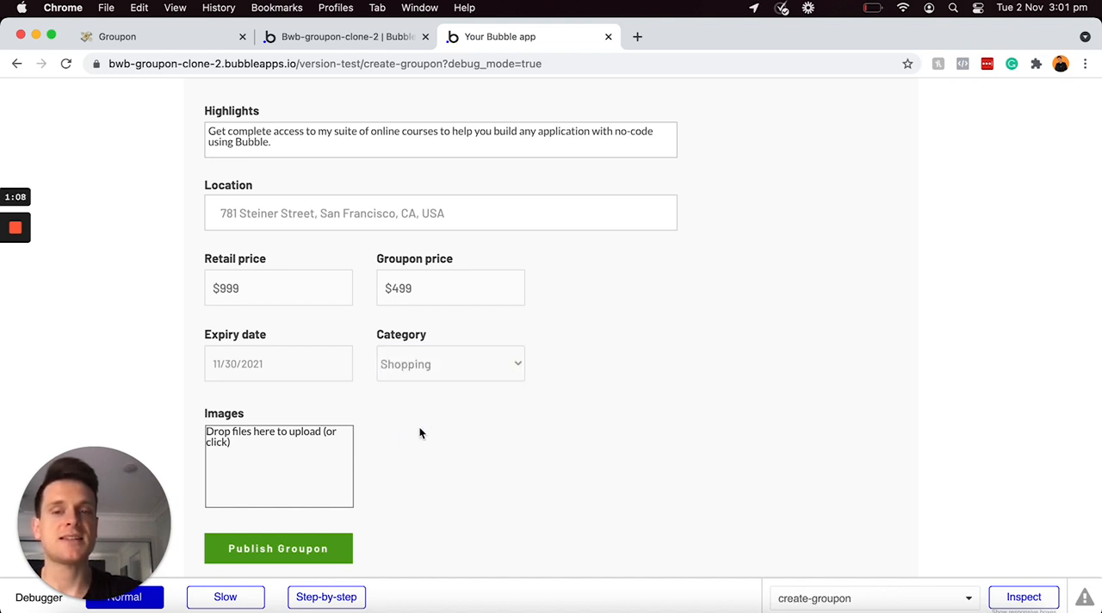
Step: Upload 1.png, 2.png, 3.png and 4.png from the computer as the Groupon's images, and publish the Groupon
{"action": "key", "text": "ctrl+Up"}
{"action": "left_click", "coordinate": [819, 120]}
{"action": "left_click_drag", "start_coordinate": [752, 217], "coordinate": [300, 504]}
{"action": "left_click", "coordinate": [167, 377]}
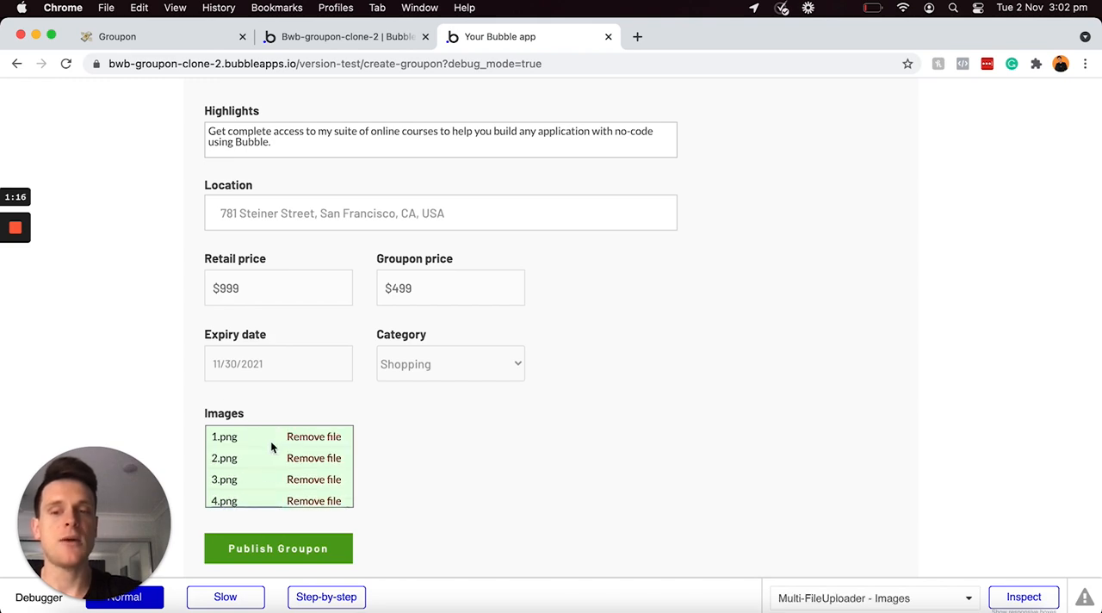
{"action": "scroll", "coordinate": [689, 306], "scroll_direction": "down", "scroll_amount": 1}
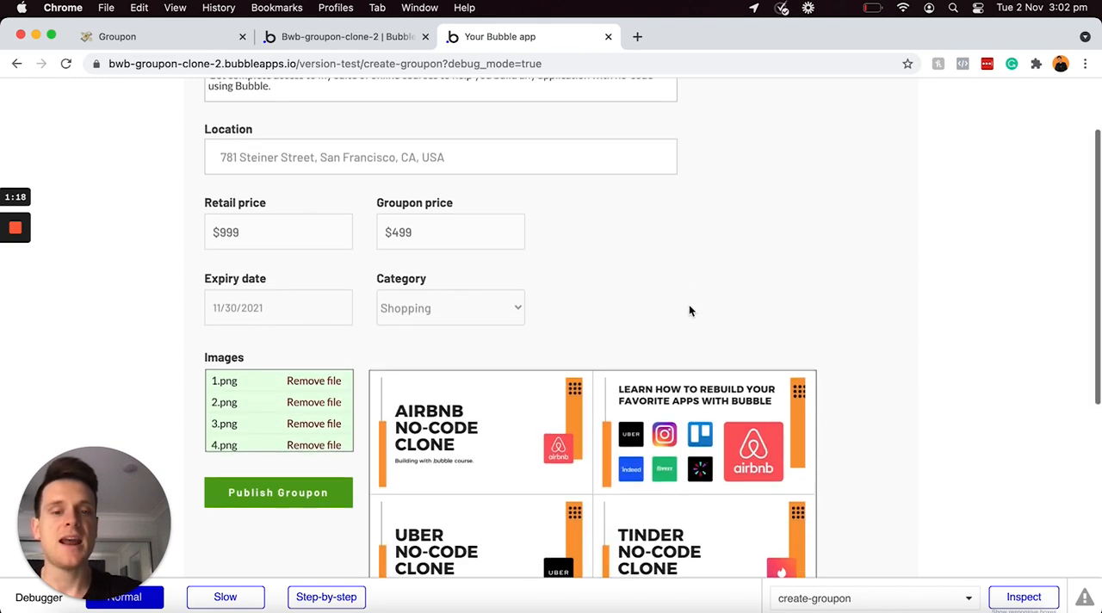
{"action": "scroll", "coordinate": [689, 310], "scroll_direction": "down", "scroll_amount": 3}
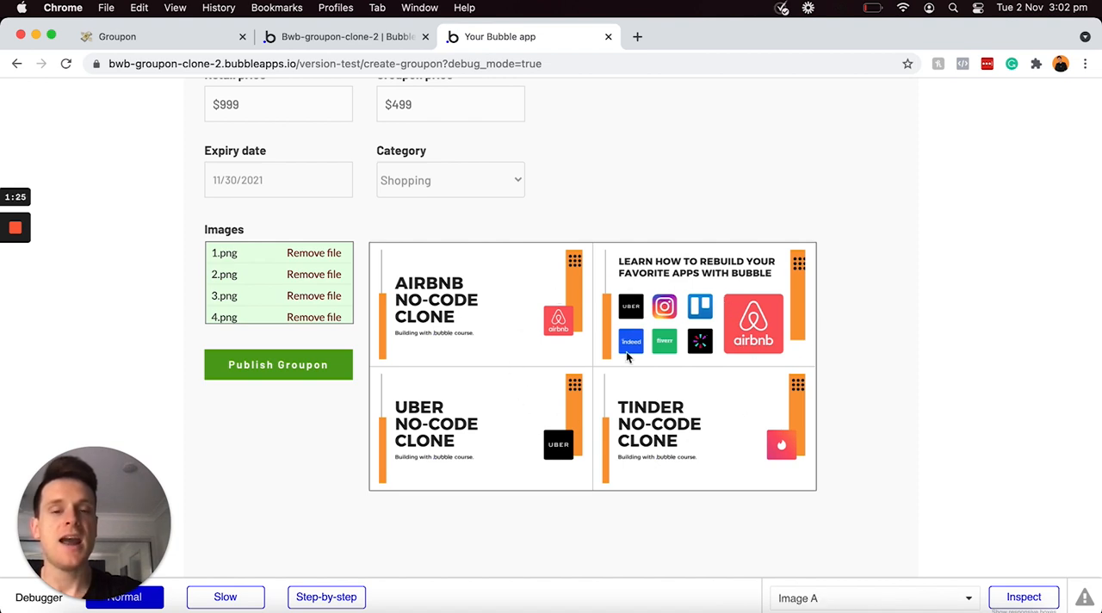
{"action": "left_click", "coordinate": [283, 372]}
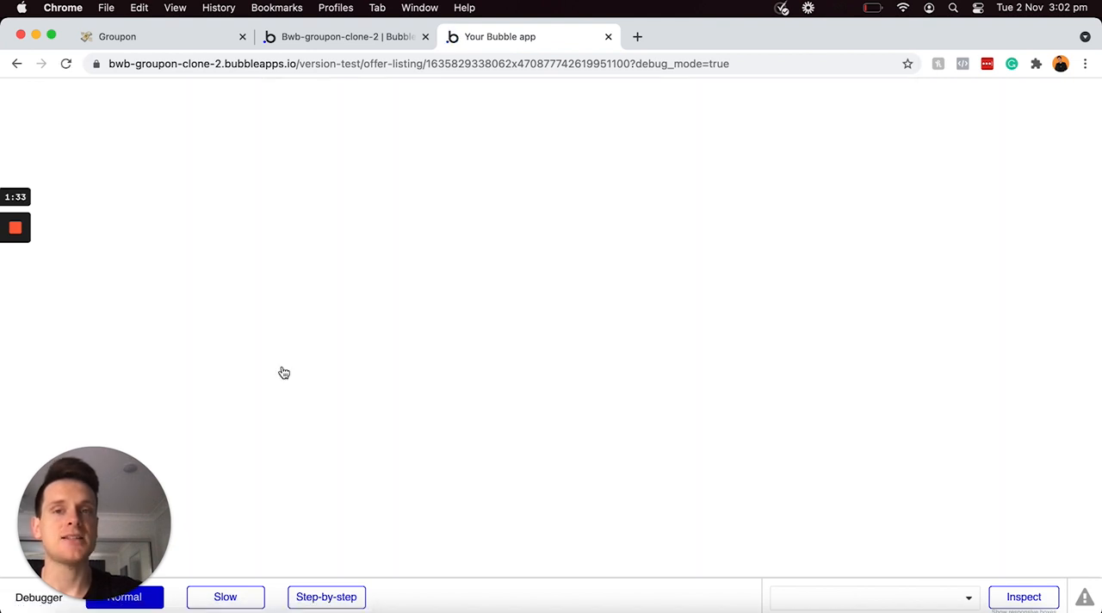
Step: Examine the published offer-listing page's URL, highlighting the listing's unique ID at its end
{"action": "left_click", "coordinate": [376, 64]}
{"action": "left_click", "coordinate": [380, 64]}
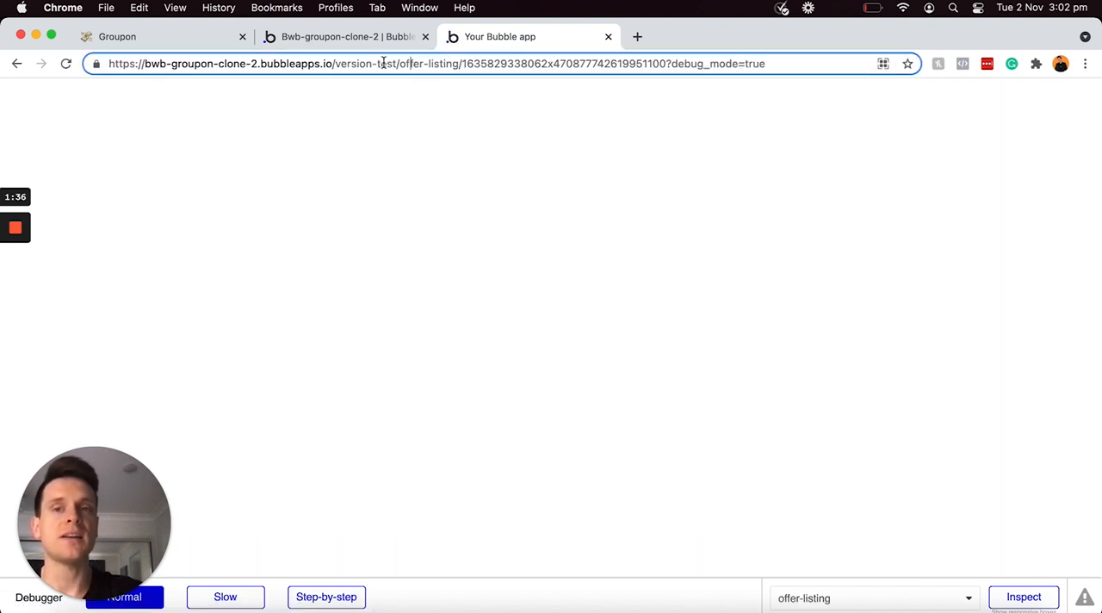
{"action": "left_click", "coordinate": [466, 64]}
{"action": "key", "text": "shift+super+Right"}
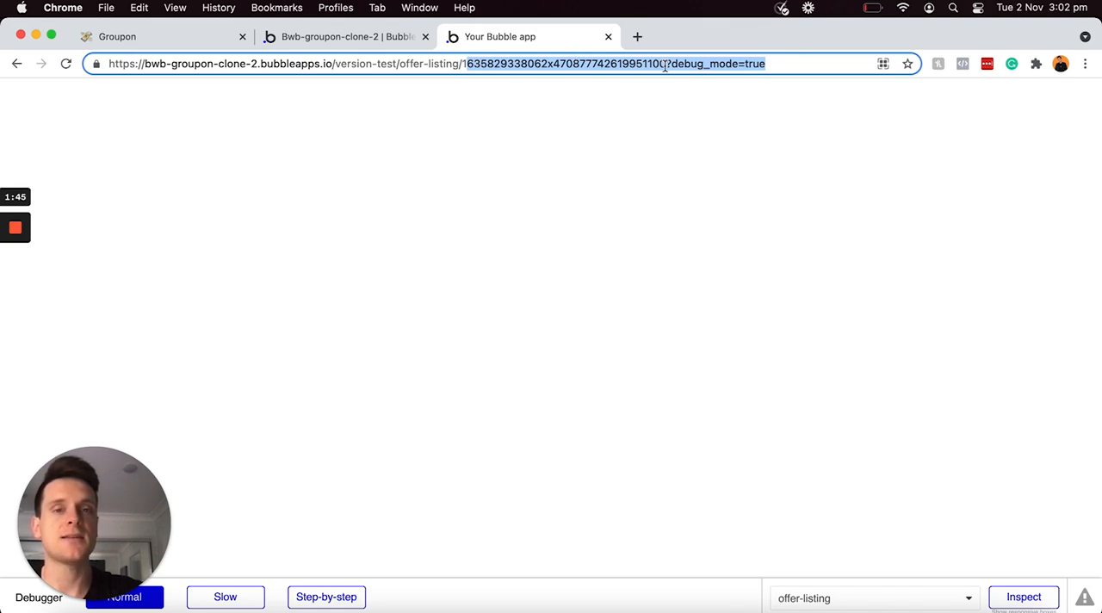
Step: Switch to the Notion Groupon checklist and mark "Allow businesses to create offers" and its three sub-tasks as done
{"action": "left_click", "coordinate": [204, 36]}
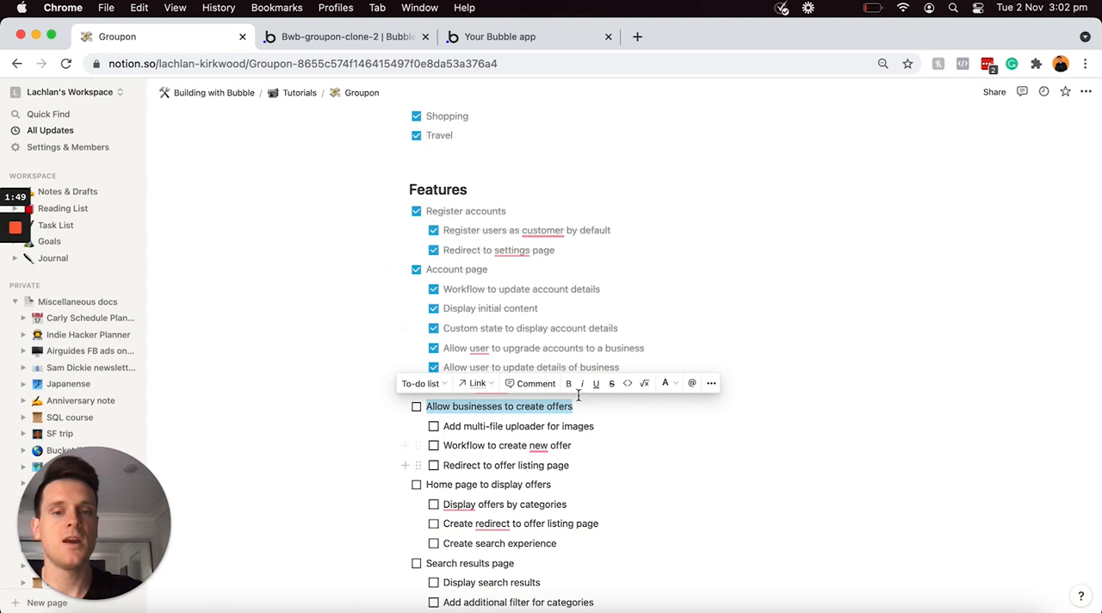
{"action": "left_click", "coordinate": [416, 408]}
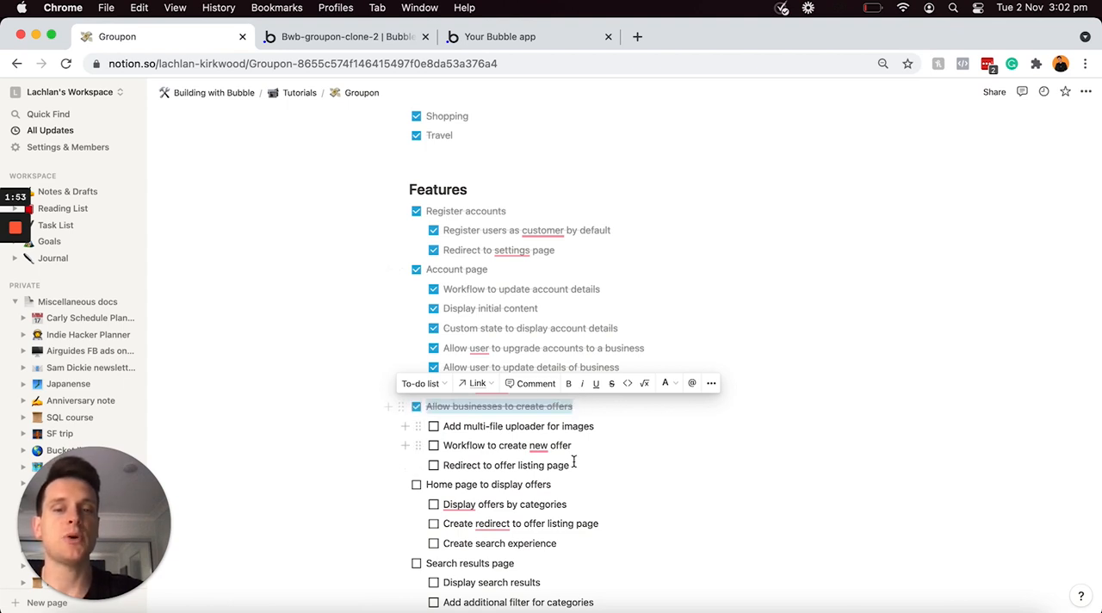
{"action": "left_click_drag", "start_coordinate": [576, 465], "coordinate": [436, 428]}
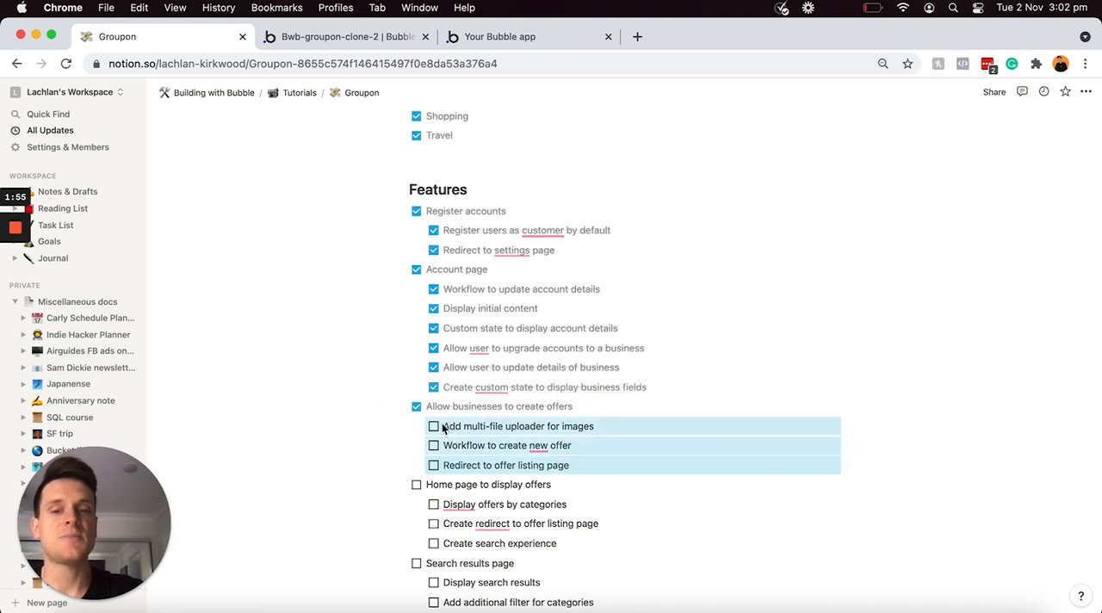
{"action": "left_click", "coordinate": [434, 427]}
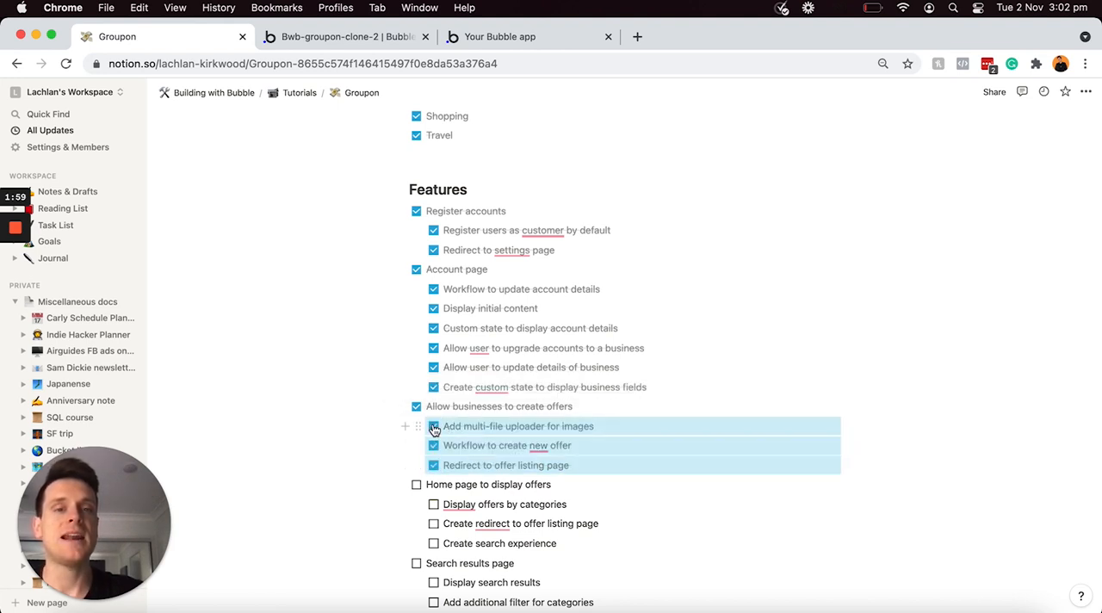